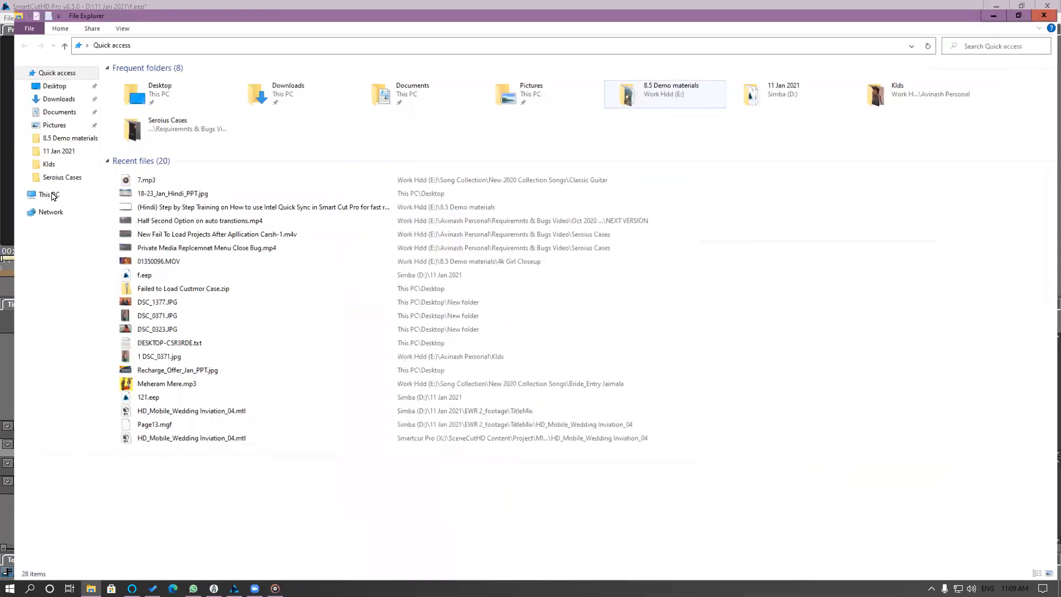
# Browse the Smartcur Pro (X:) drive to the SceneCutHD Content > Project > MITPL_Pack-440 folder.
pyautogui.click(35, 188)
pyautogui.doubleClick(601, 165)
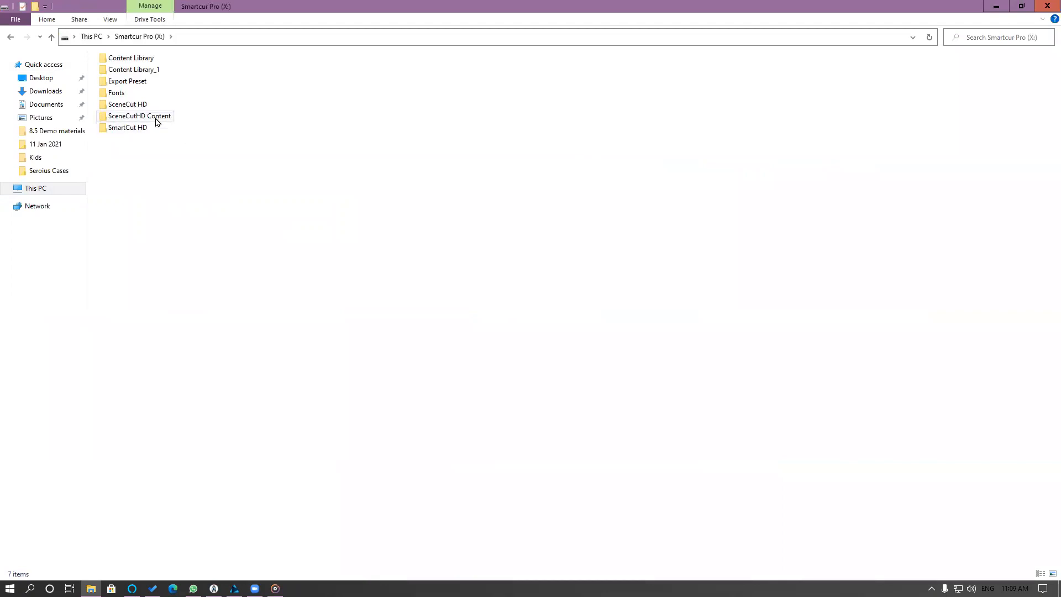
pyautogui.doubleClick(139, 116)
pyautogui.doubleClick(119, 211)
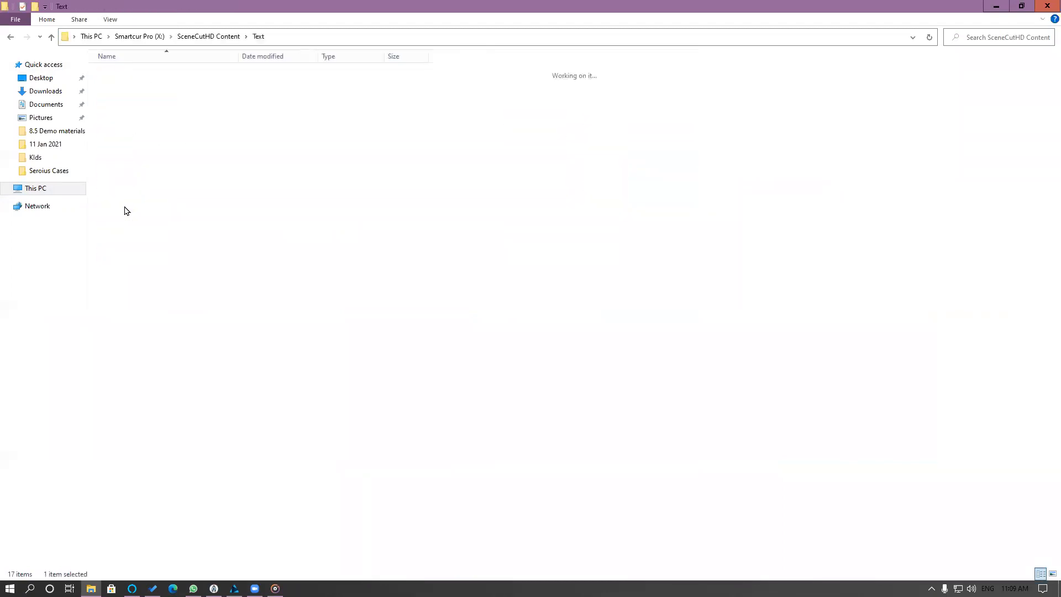
pyautogui.click(10, 36)
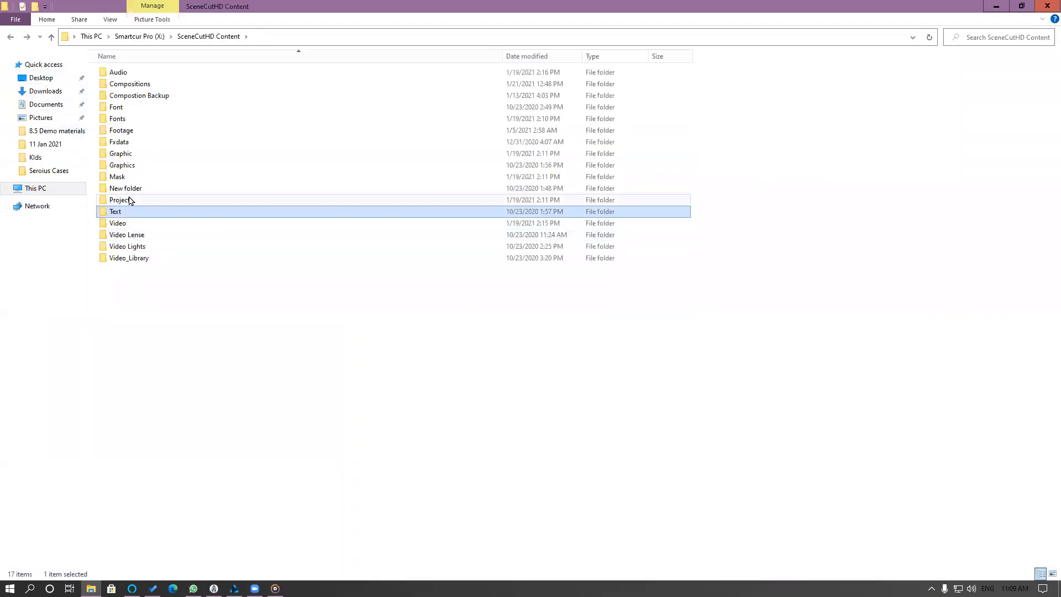
pyautogui.doubleClick(128, 200)
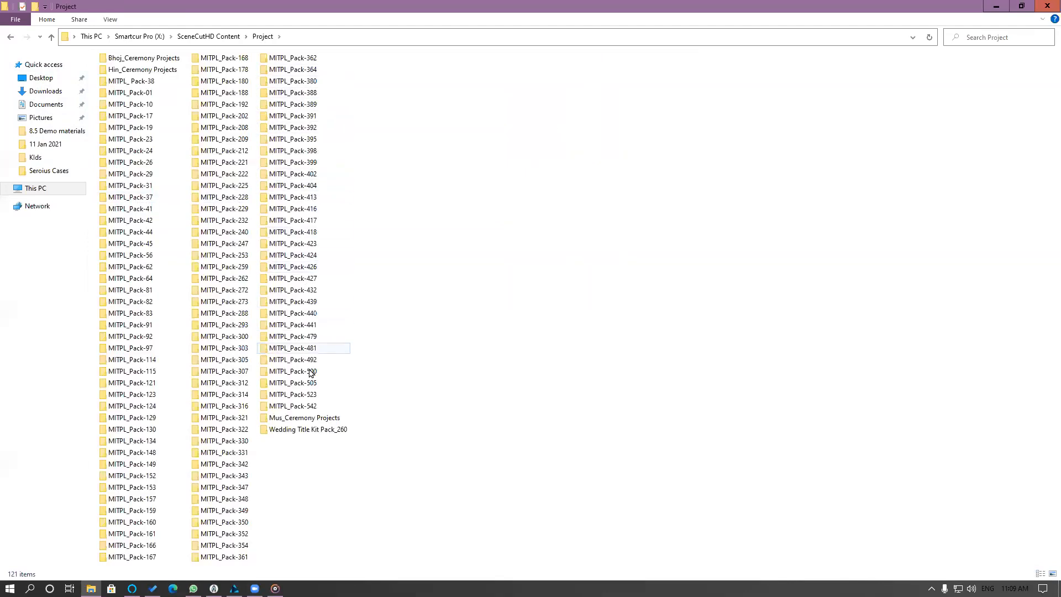
pyautogui.doubleClick(307, 317)
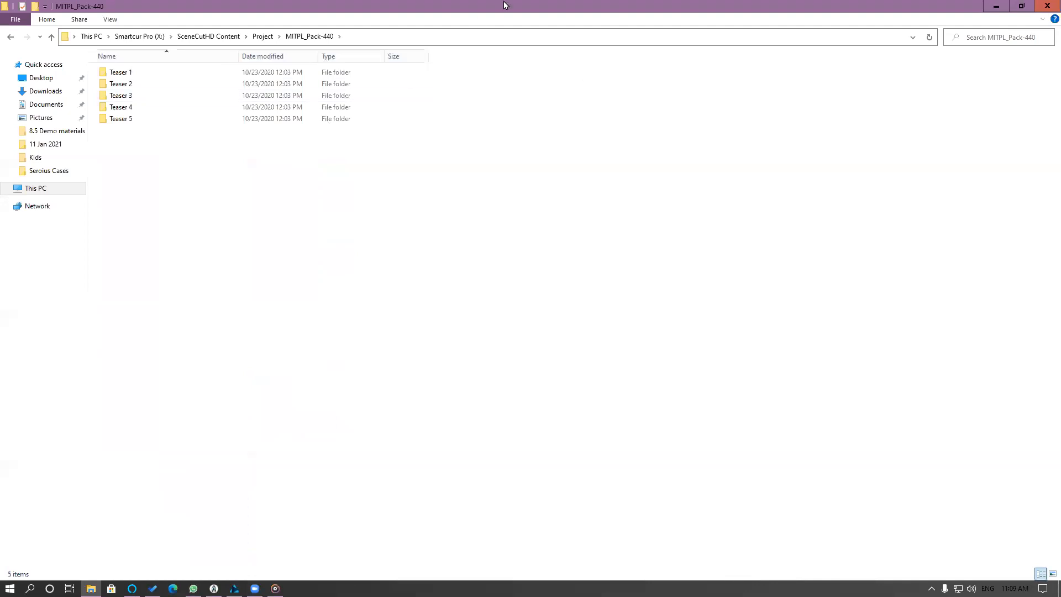
# Play the reference video from the teaser's Refrence File folder with adjusted volume, and close the player and the folder window.
pyautogui.doubleClick(504, 5)
pyautogui.doubleClick(459, 145)
pyautogui.doubleClick(463, 155)
pyautogui.doubleClick(457, 157)
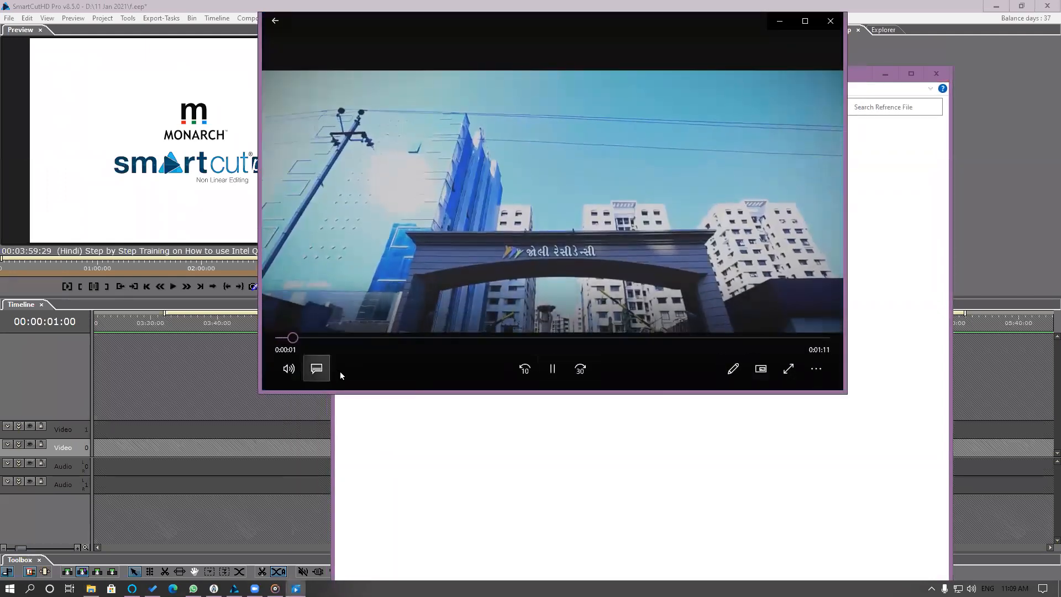
pyautogui.click(289, 368)
pyautogui.scroll(-10, 317, 336)
pyautogui.scroll(-15, 317, 336)
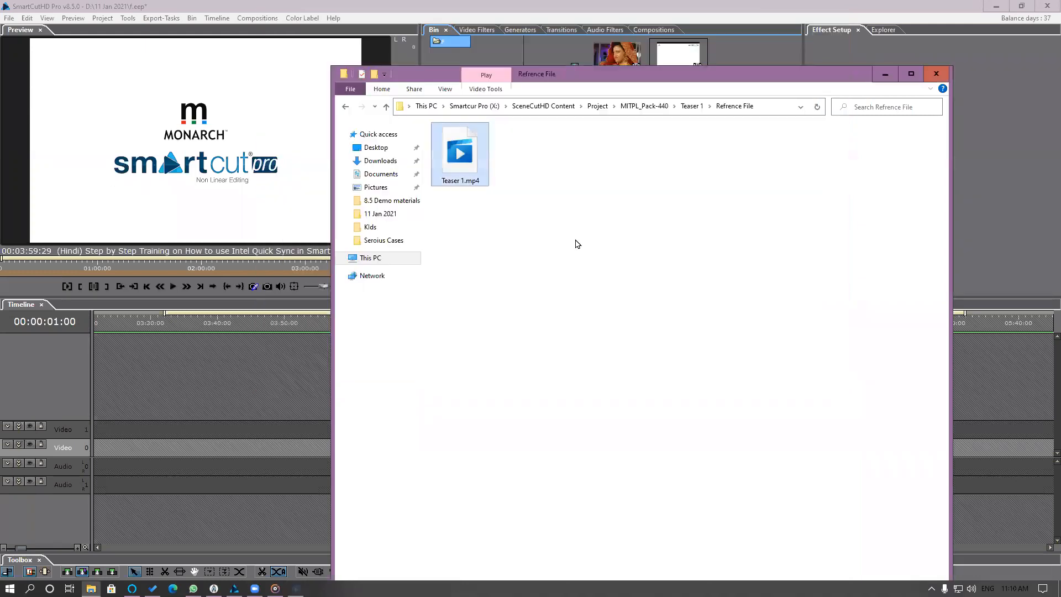
pyautogui.press('BackSpace')
pyautogui.click(935, 77)
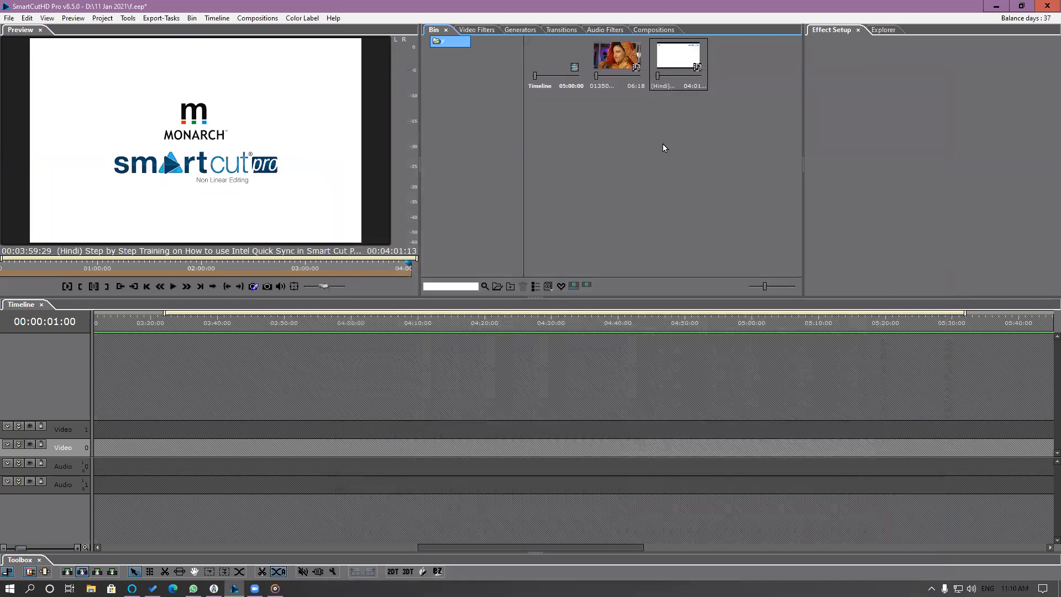
# Start a timeline project import into the bin and browse to SceneCutHD Content > Project > MITPL_Pack-440 on the X: drive.
pyautogui.rightClick(664, 147)
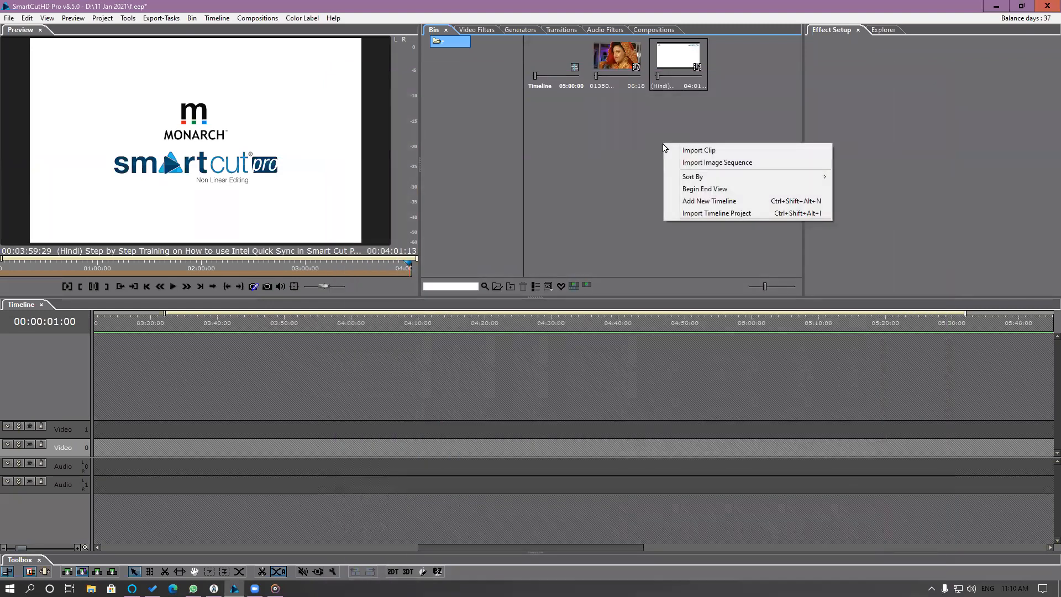
pyautogui.click(724, 216)
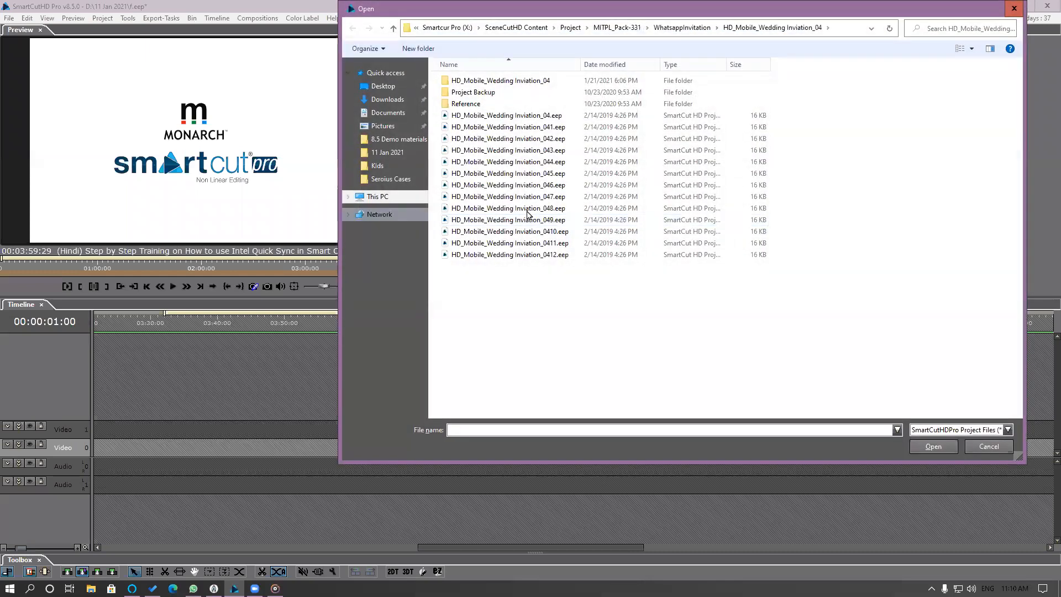
pyautogui.click(387, 197)
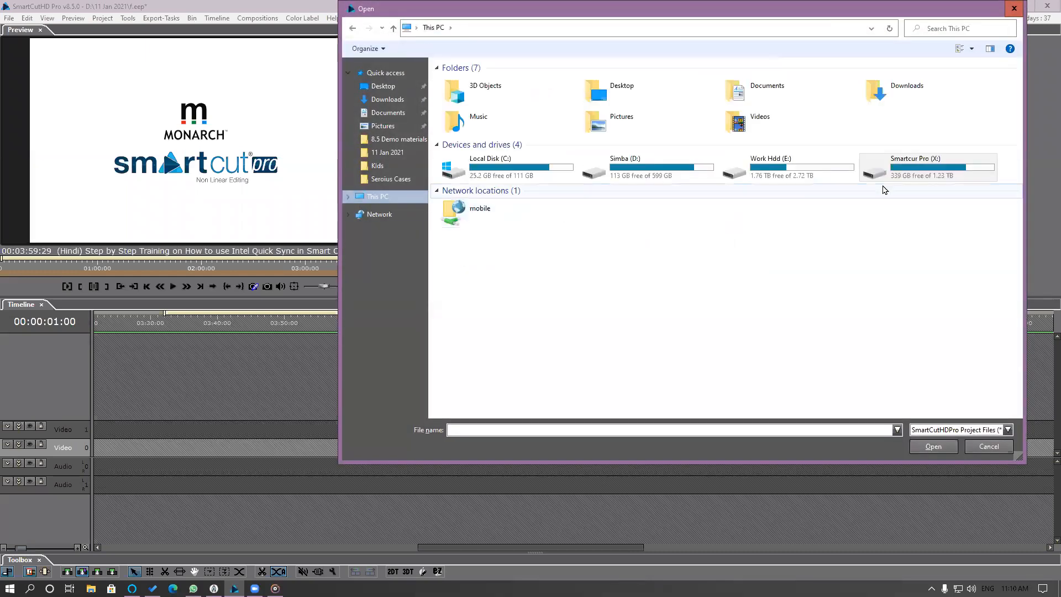
pyautogui.doubleClick(916, 177)
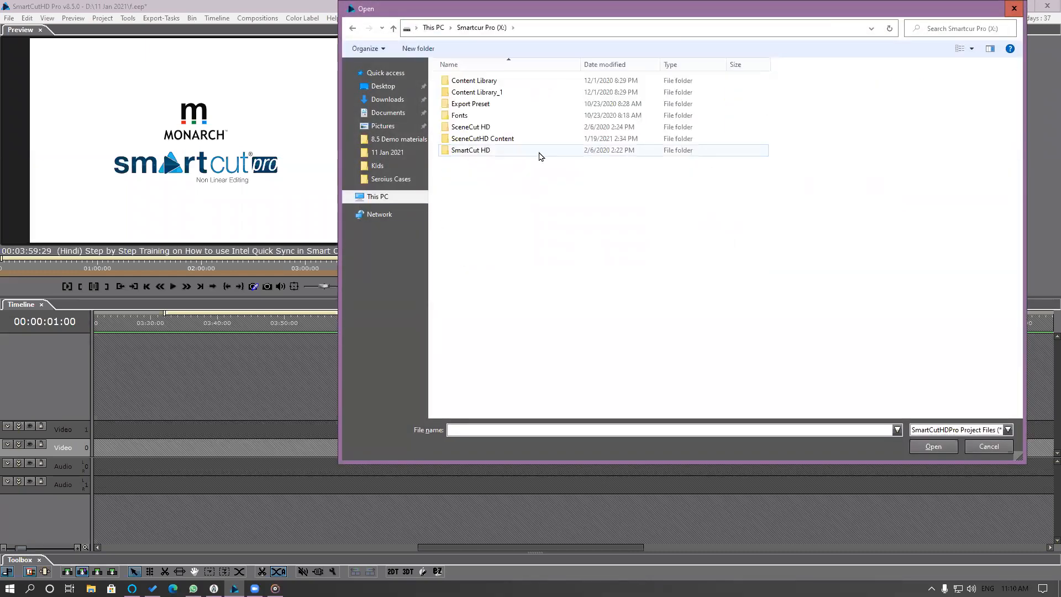
pyautogui.doubleClick(502, 139)
pyautogui.doubleClick(470, 208)
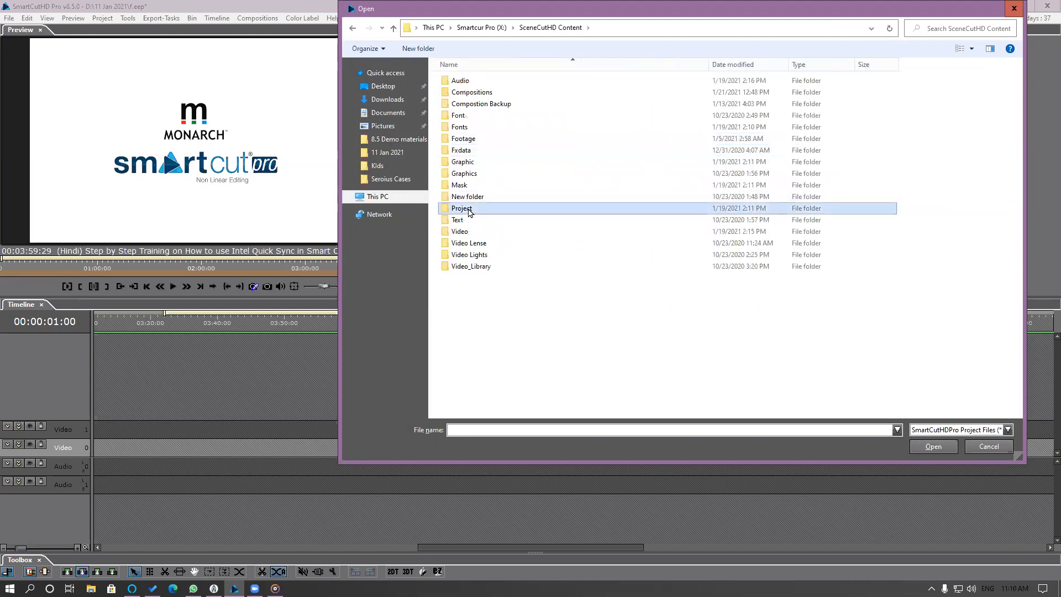
pyautogui.click(970, 50)
pyautogui.click(995, 88)
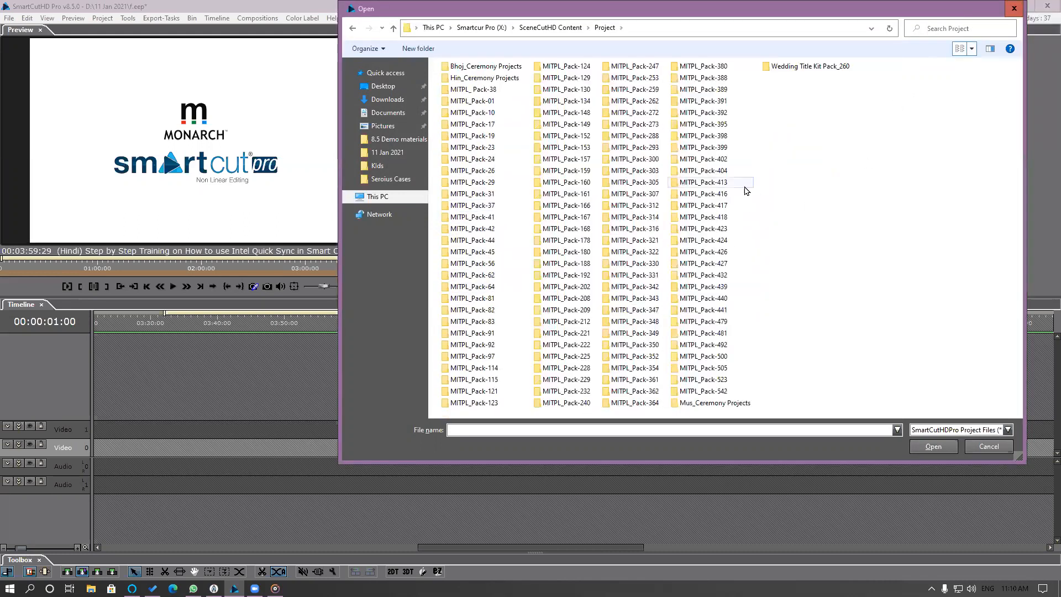
pyautogui.doubleClick(733, 300)
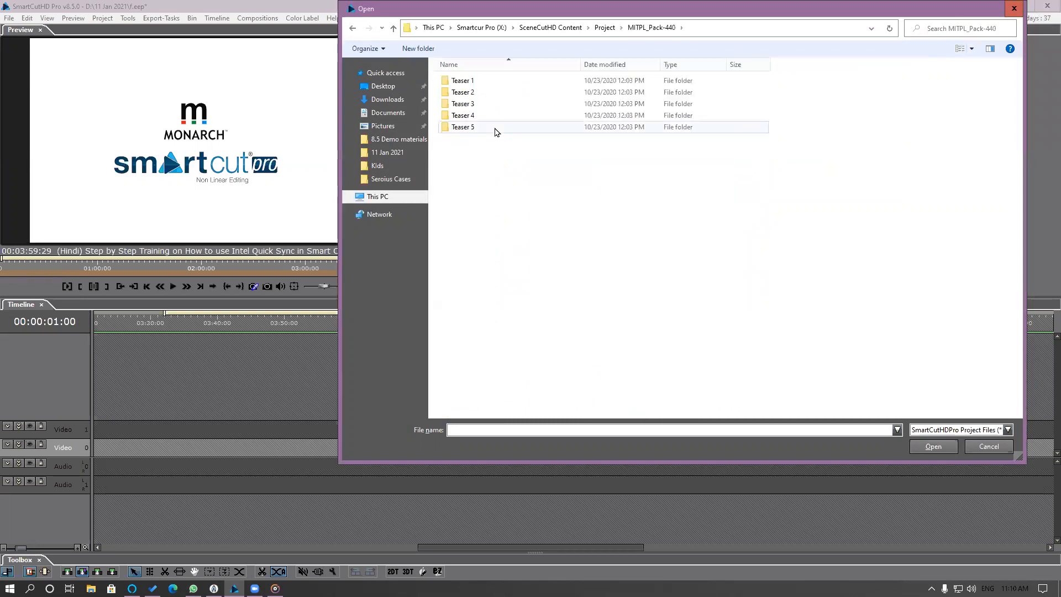
# Import the //Teaser 1/Timeline clip from Teaser 1.eep into the bin, accepting the replacement media file.
pyautogui.doubleClick(474, 82)
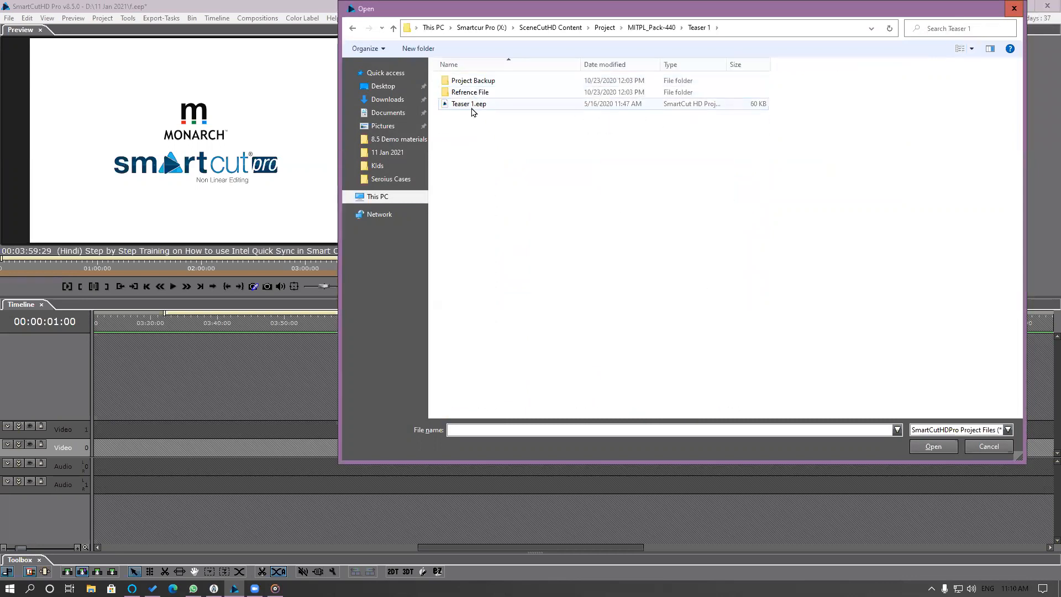
pyautogui.click(473, 109)
pyautogui.doubleClick(473, 110)
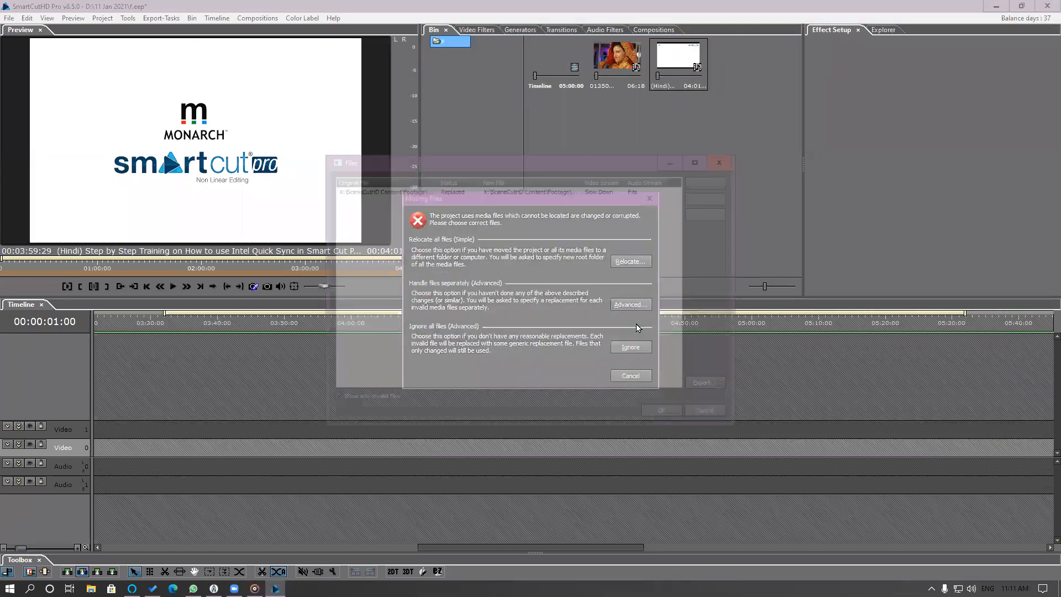
pyautogui.click(667, 414)
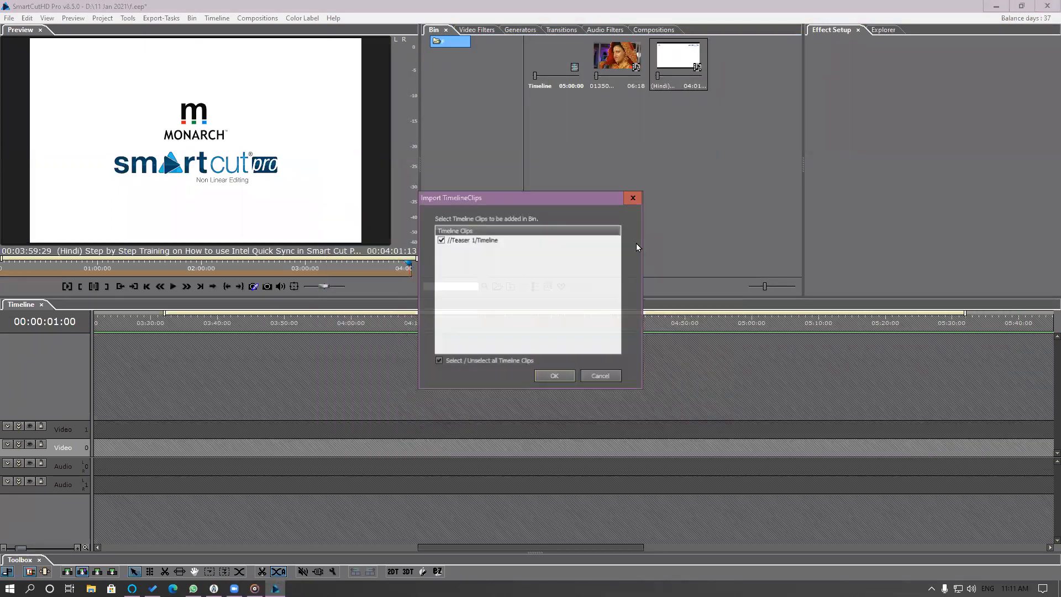
pyautogui.click(566, 379)
# Place the Timeline clip from the Teaser 1 bin folder on track Video 0, agreeing to change the project settings.
pyautogui.click(424, 41)
pyautogui.click(463, 53)
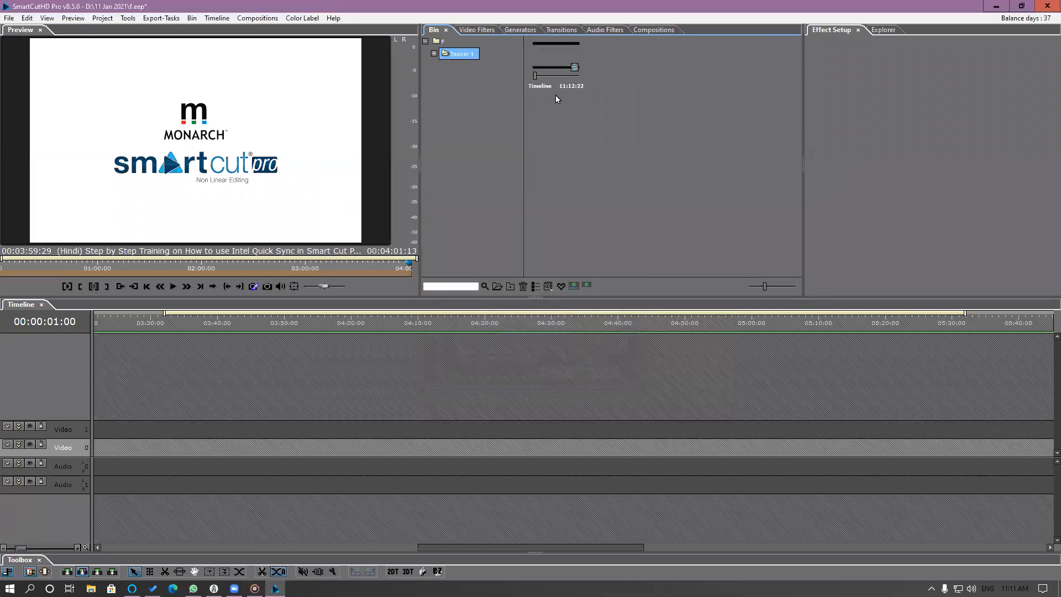
pyautogui.moveTo(556, 89); pyautogui.dragTo(140, 457)
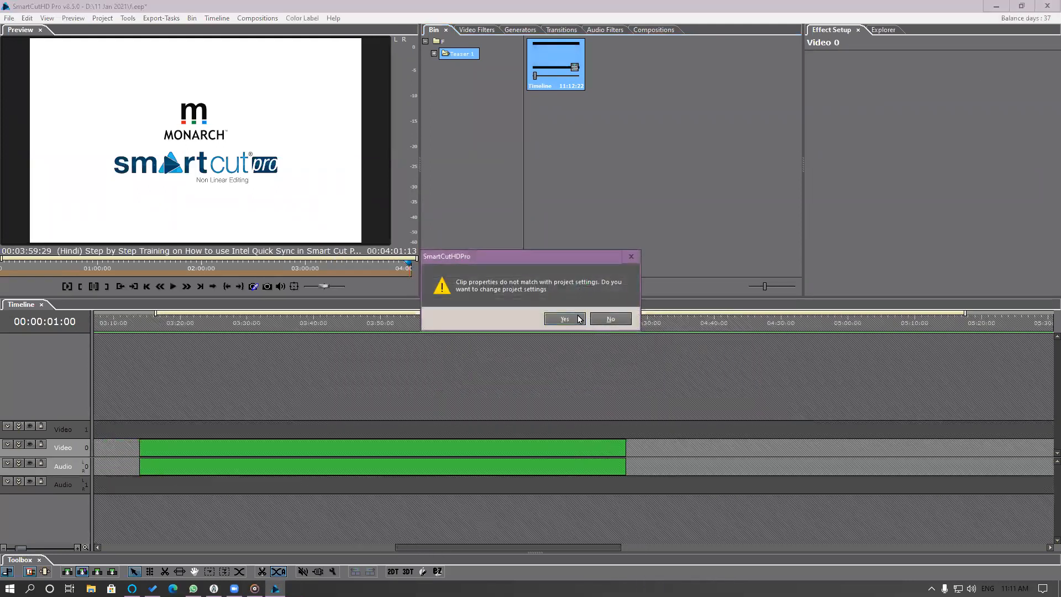
pyautogui.click(564, 319)
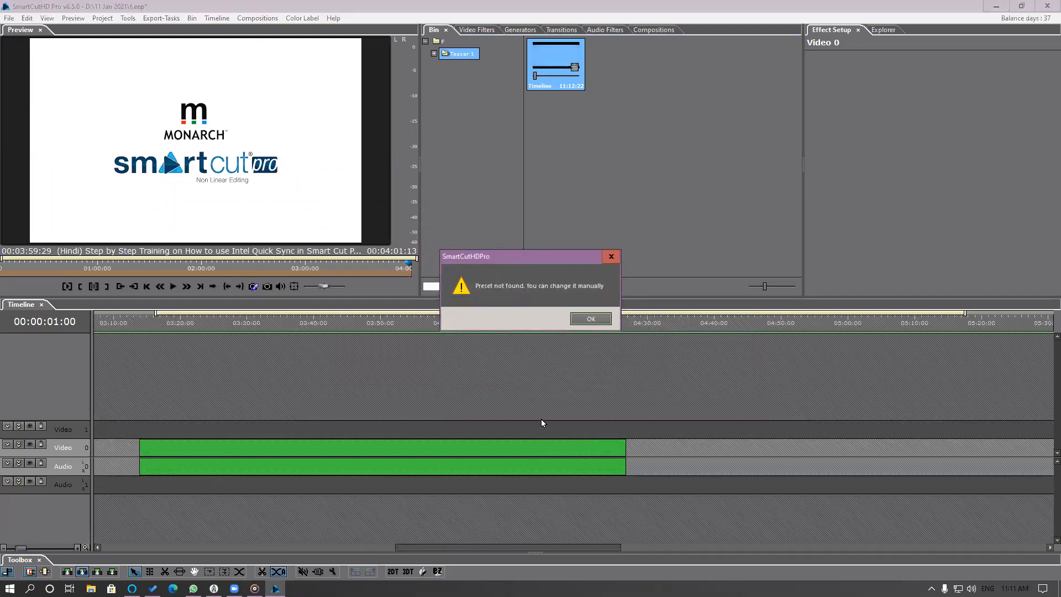
pyautogui.click(590, 319)
# Close the gap before the Timeline clip on Video 0 with Ripple Delete On Layer and play its opening seconds.
pyautogui.moveTo(440, 548); pyautogui.dragTo(141, 547)
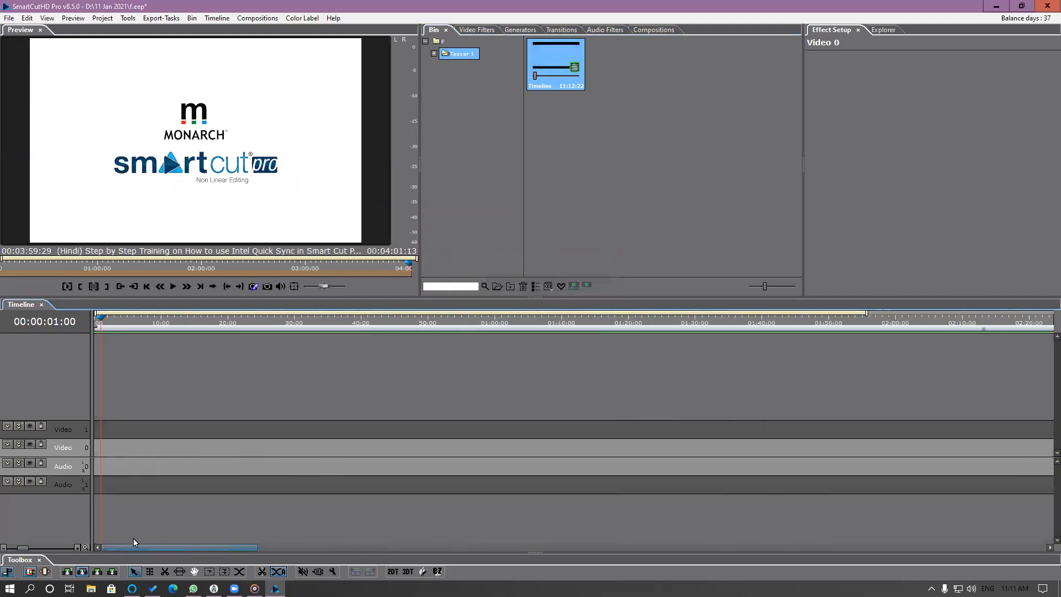
pyautogui.scroll(-4, 303, 465)
pyautogui.click(229, 451)
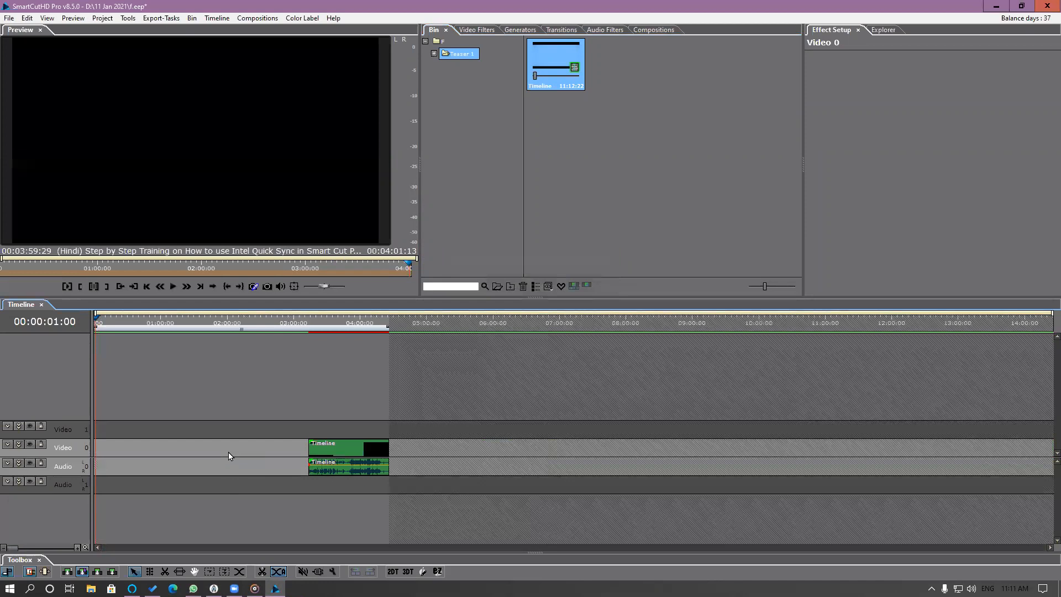
pyautogui.rightClick(230, 451)
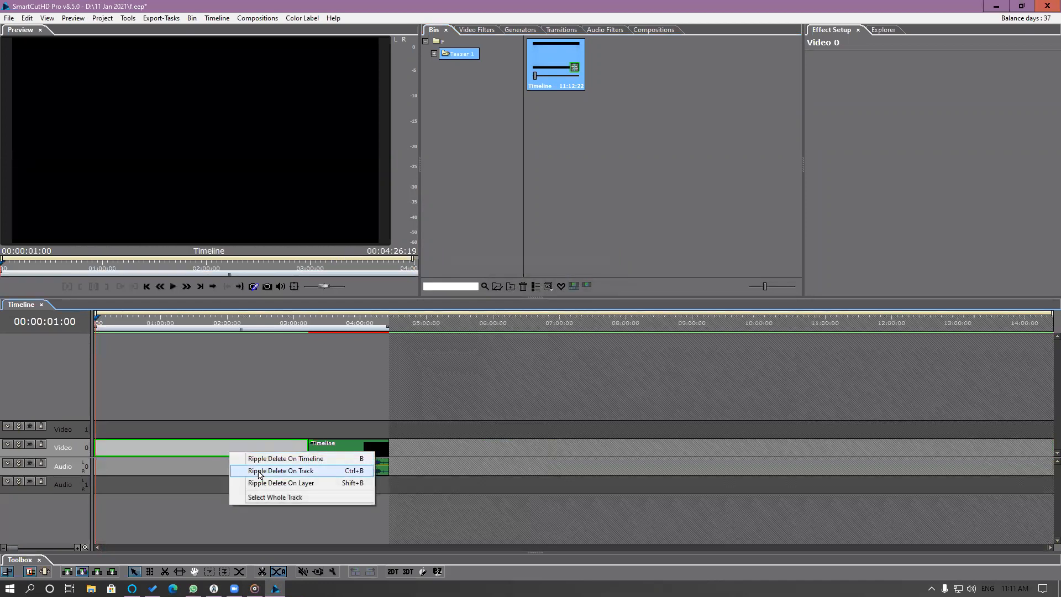
pyautogui.click(286, 484)
pyautogui.moveTo(100, 324); pyautogui.dragTo(72, 323)
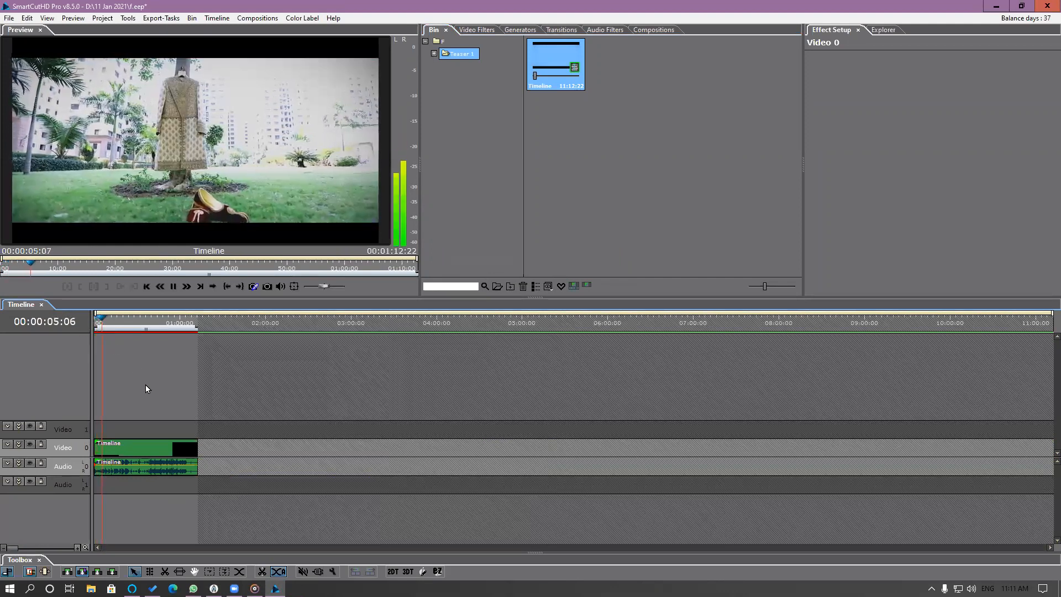
pyautogui.press('space')
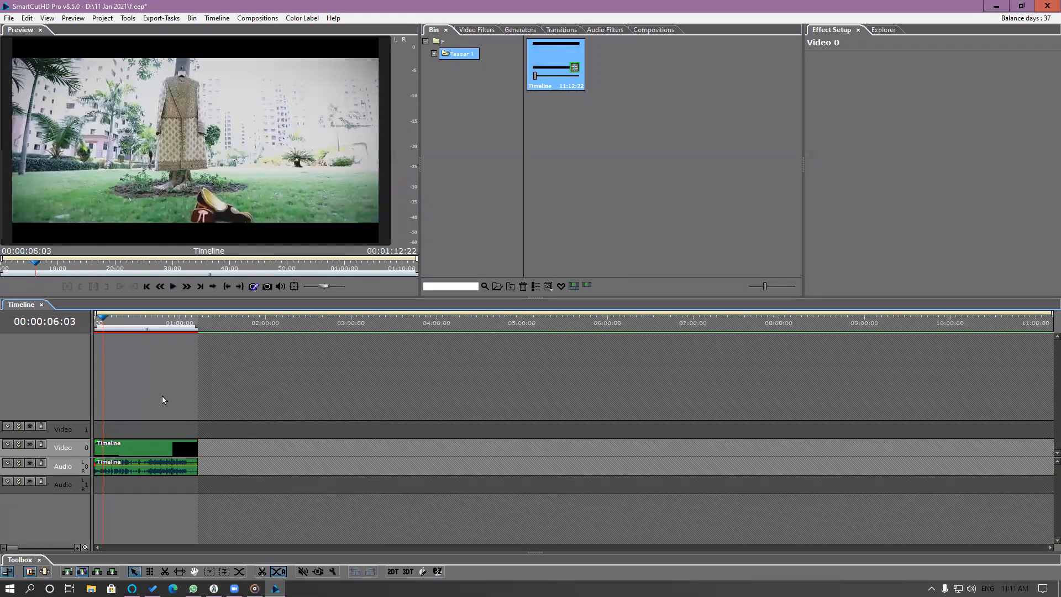
# Open the nested Timeline clip on Video 0 in its own timeline and enlarge the video track area to show all video tracks.
pyautogui.scroll(5, 161, 395)
pyautogui.moveTo(166, 548); pyautogui.dragTo(92, 548)
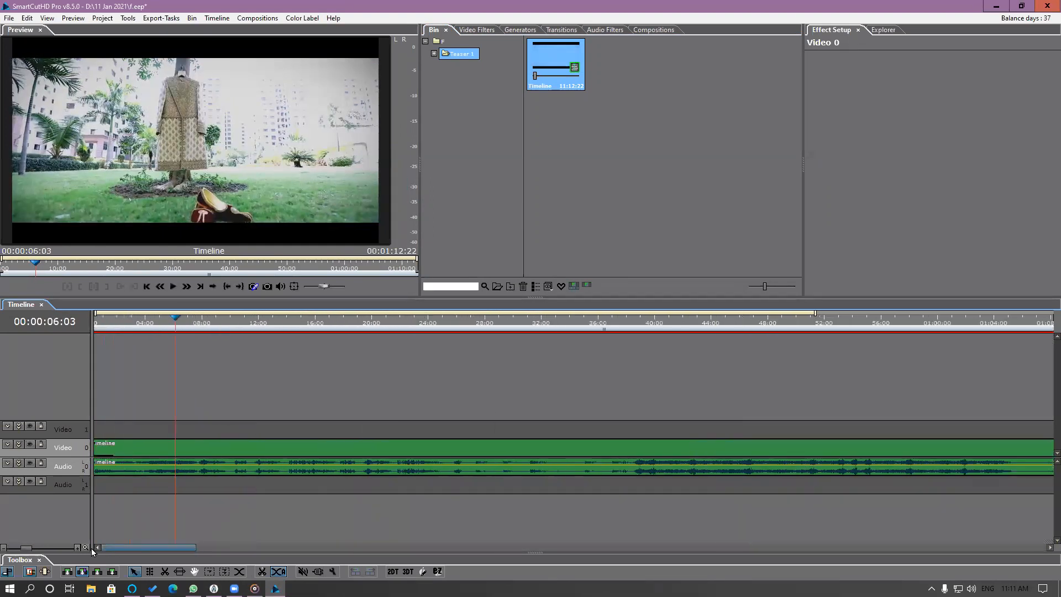
pyautogui.doubleClick(153, 446)
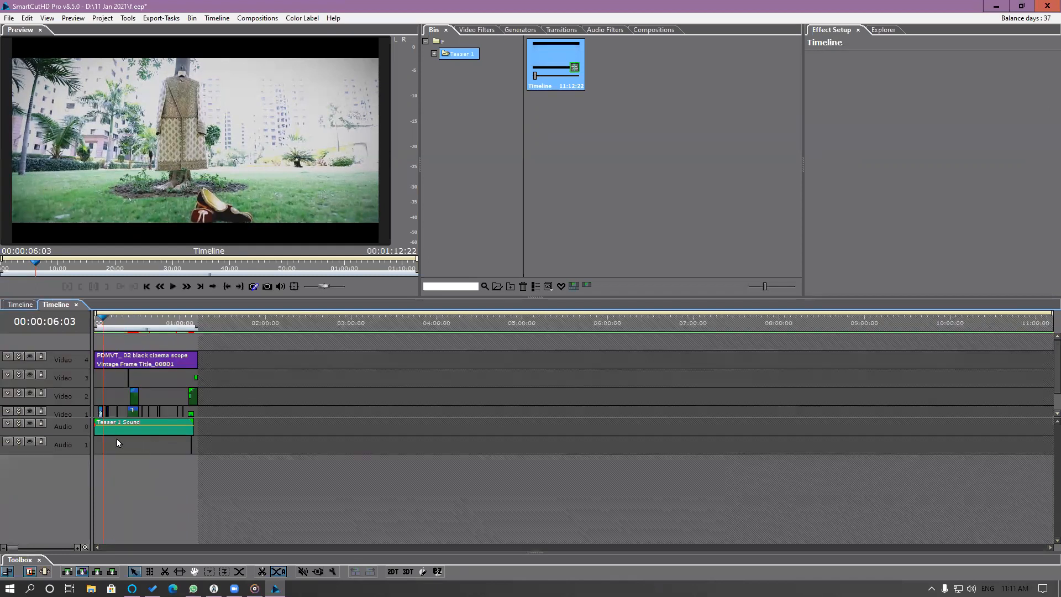
pyautogui.moveTo(81, 415); pyautogui.dragTo(81, 454)
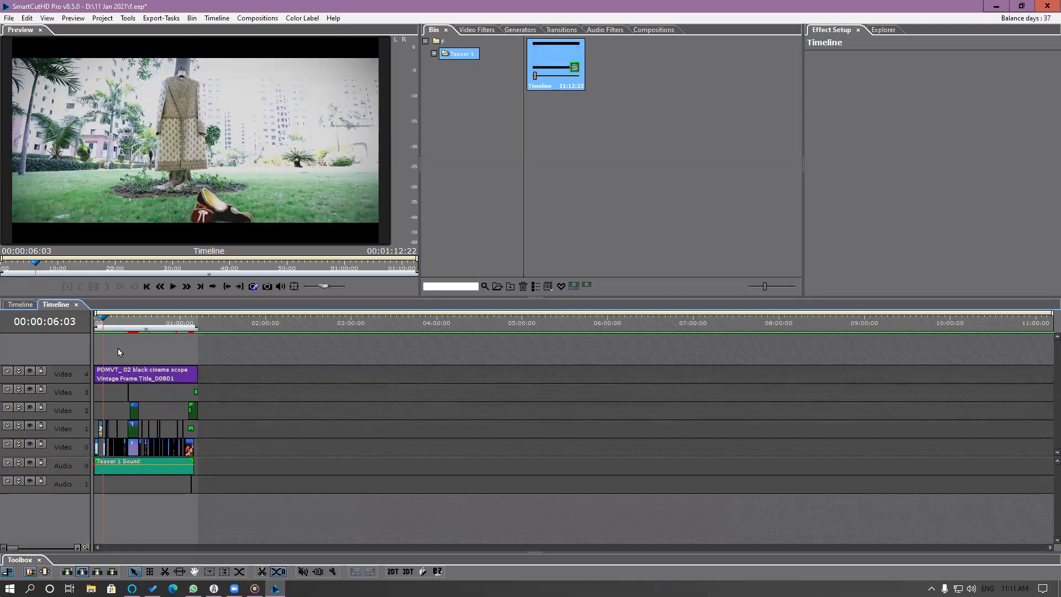
# Play the opening of the nested teaser timeline from 00:00:00:00.
pyautogui.moveTo(103, 325); pyautogui.dragTo(92, 326)
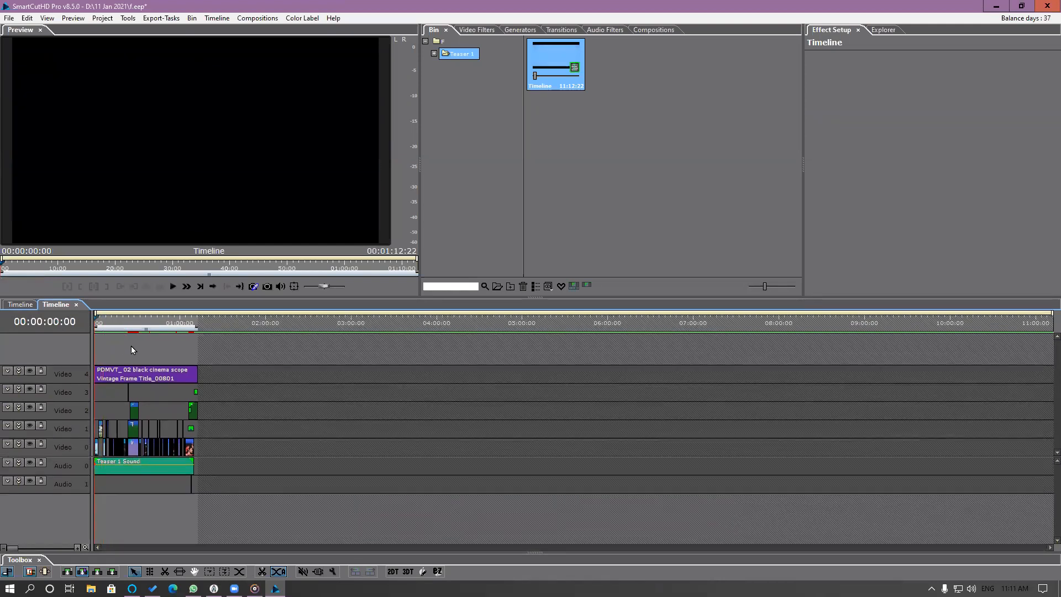
pyautogui.scroll(4, 132, 346)
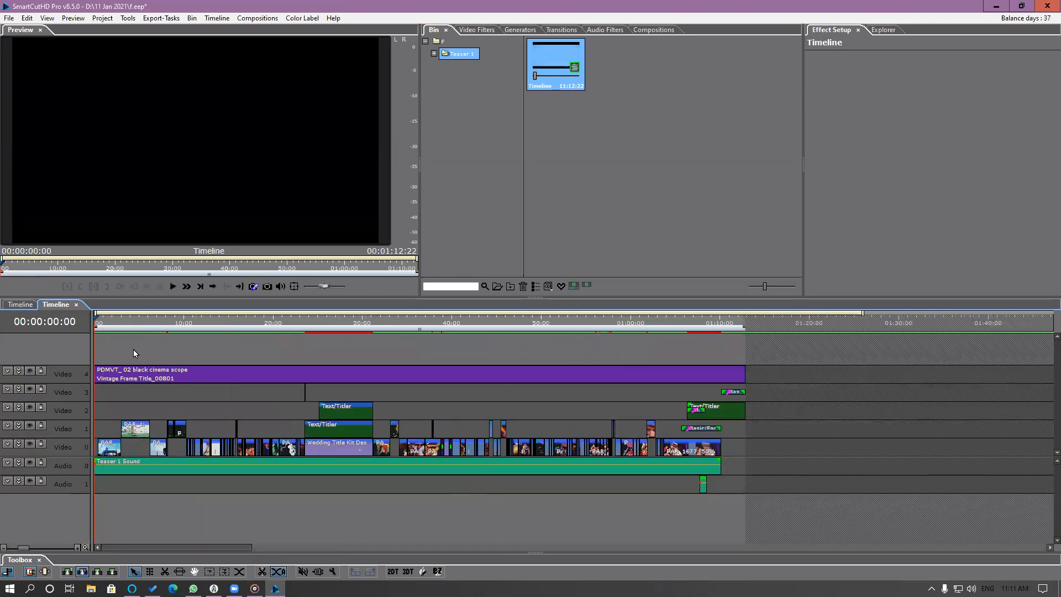
pyautogui.scroll(3, 134, 350)
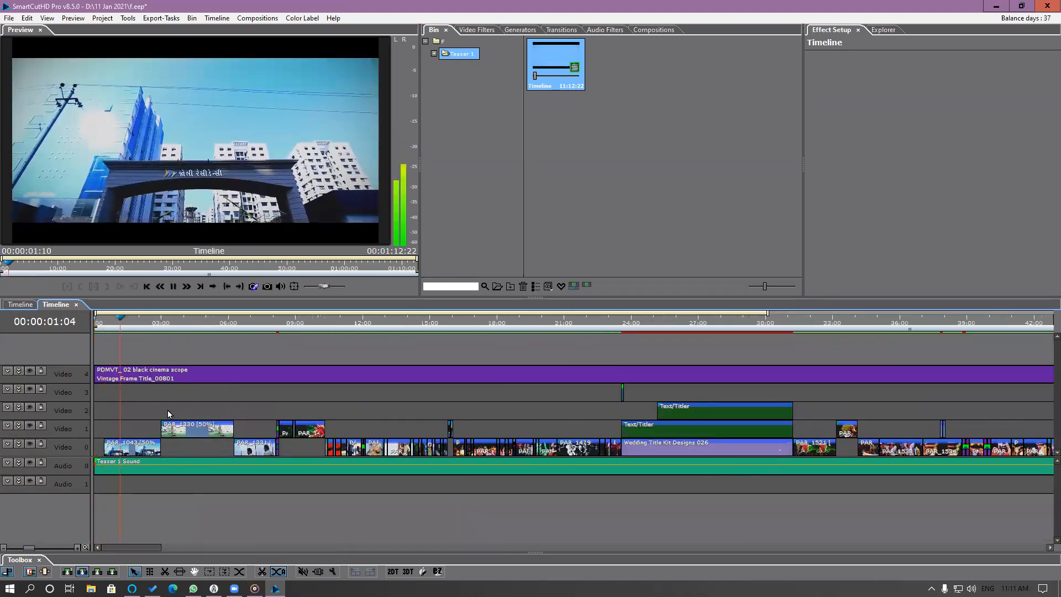
pyautogui.press('space')
# Select the first clip, PAR_1043, on track Video 0 and scrub the playhead across it to 00:00:02:12.
pyautogui.click(137, 450)
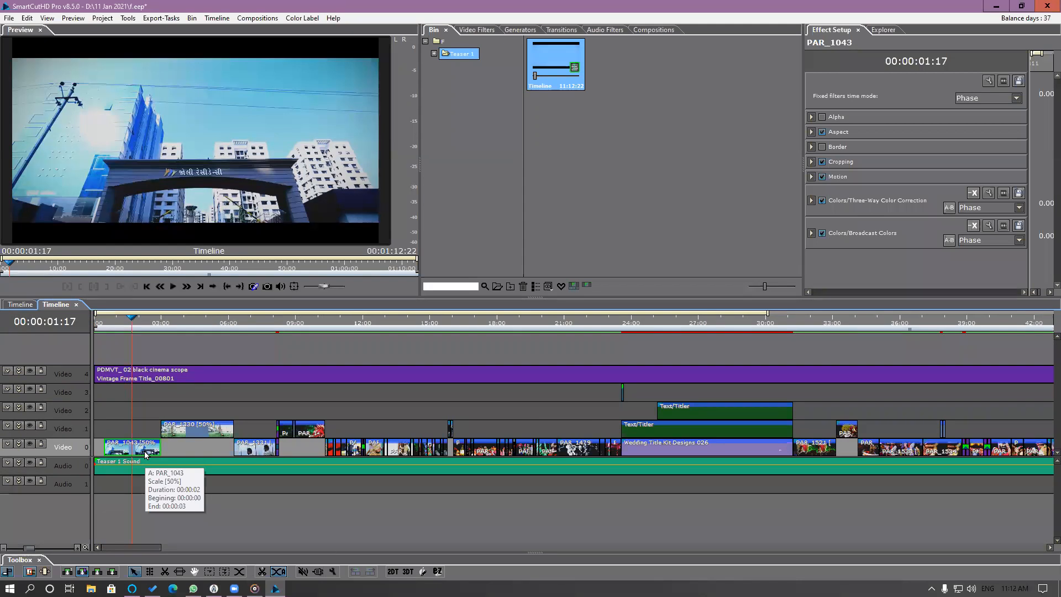
pyautogui.click(119, 449)
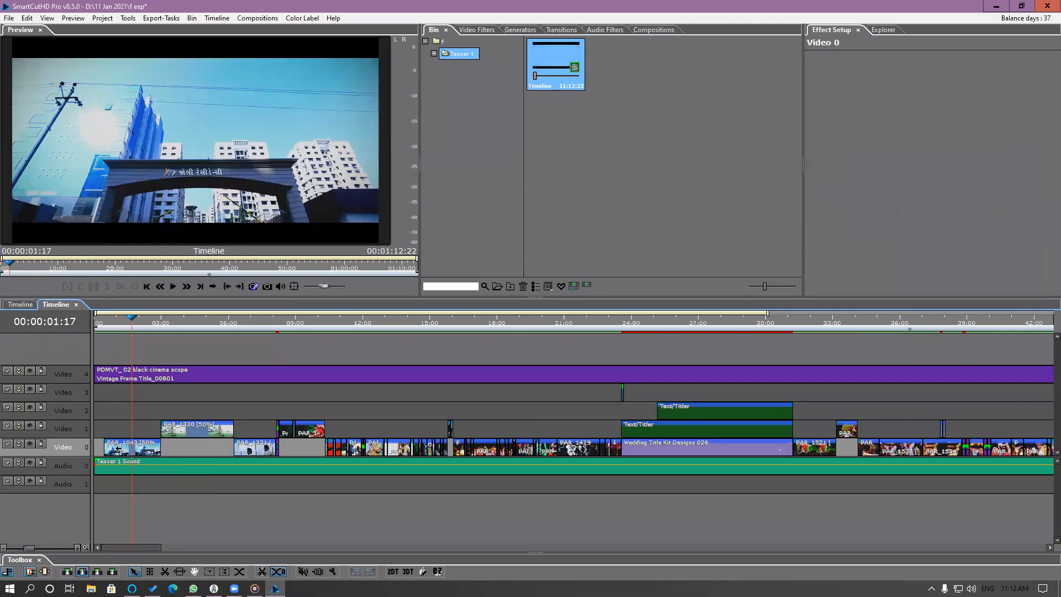
pyautogui.click(127, 451)
pyautogui.moveTo(100, 324); pyautogui.dragTo(152, 342)
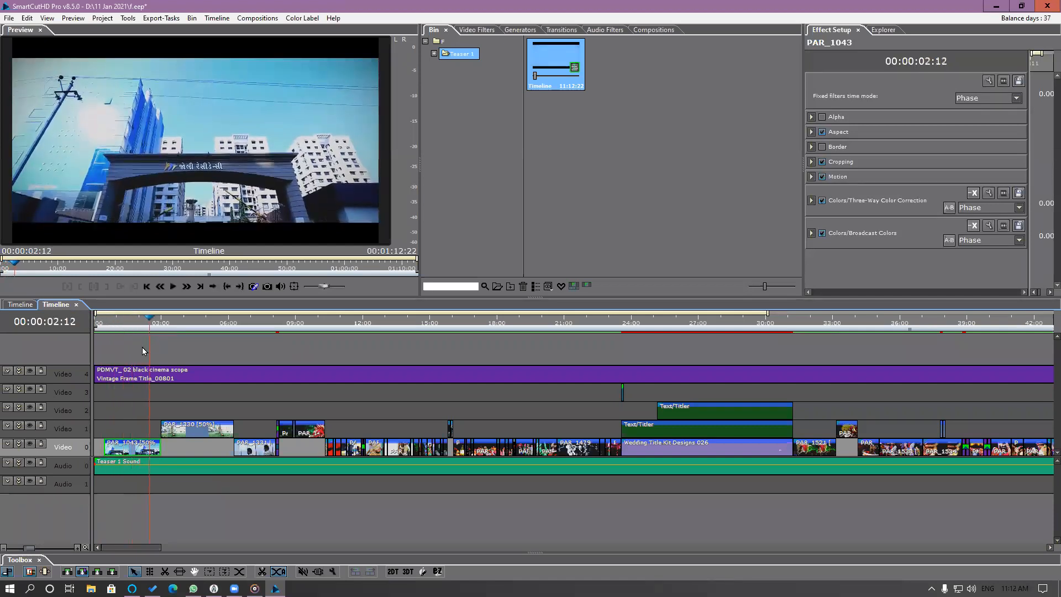
# Highlight the PAR_1043 clip from Video 0 in the bin, select its source there, and highlight that source on the timeline.
pyautogui.rightClick(146, 452)
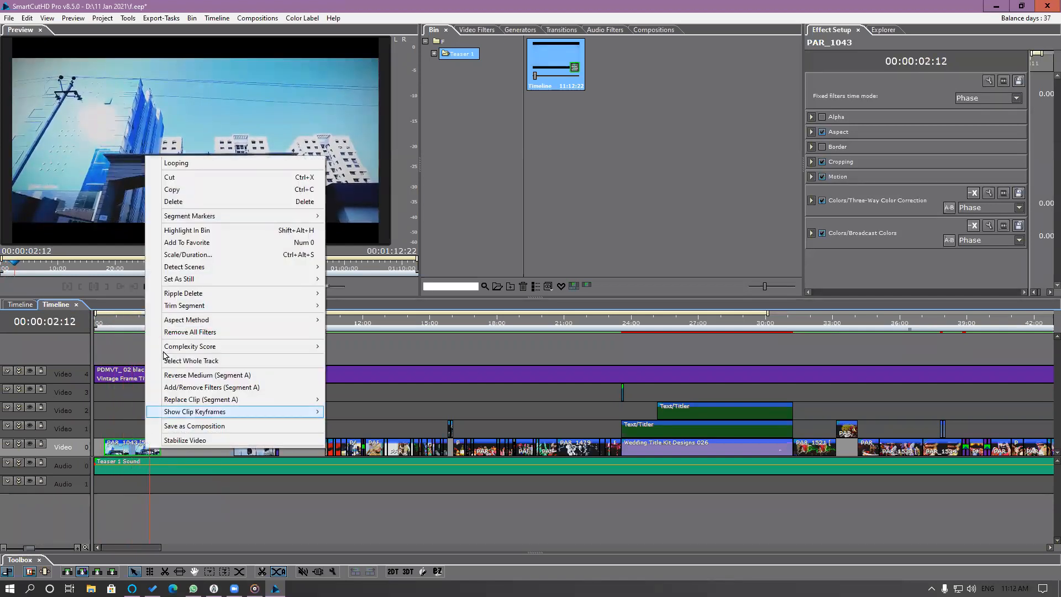
pyautogui.click(155, 234)
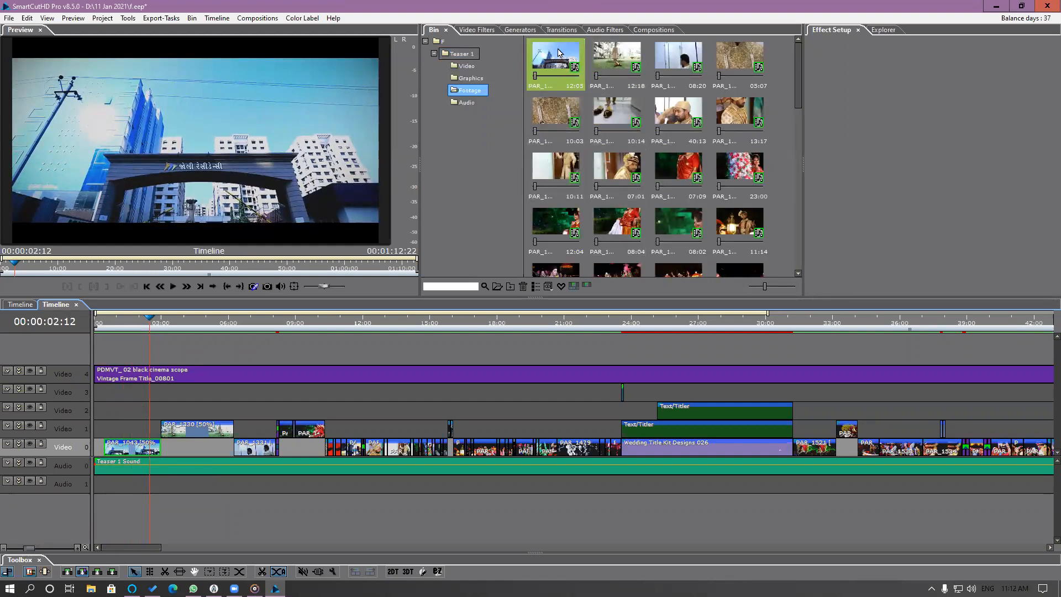
pyautogui.click(555, 67)
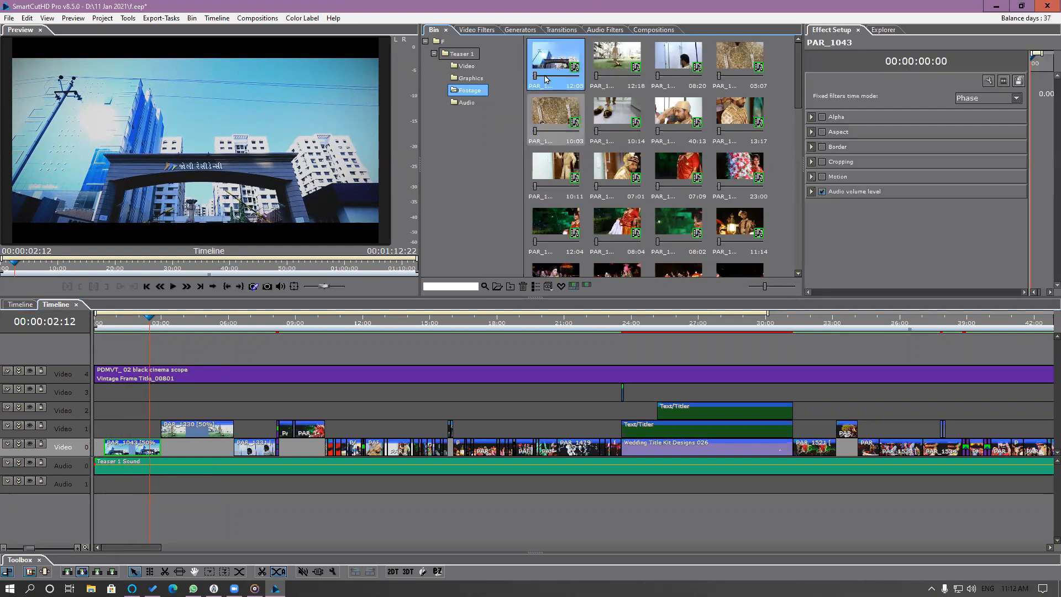
pyautogui.click(260, 405)
pyautogui.click(129, 451)
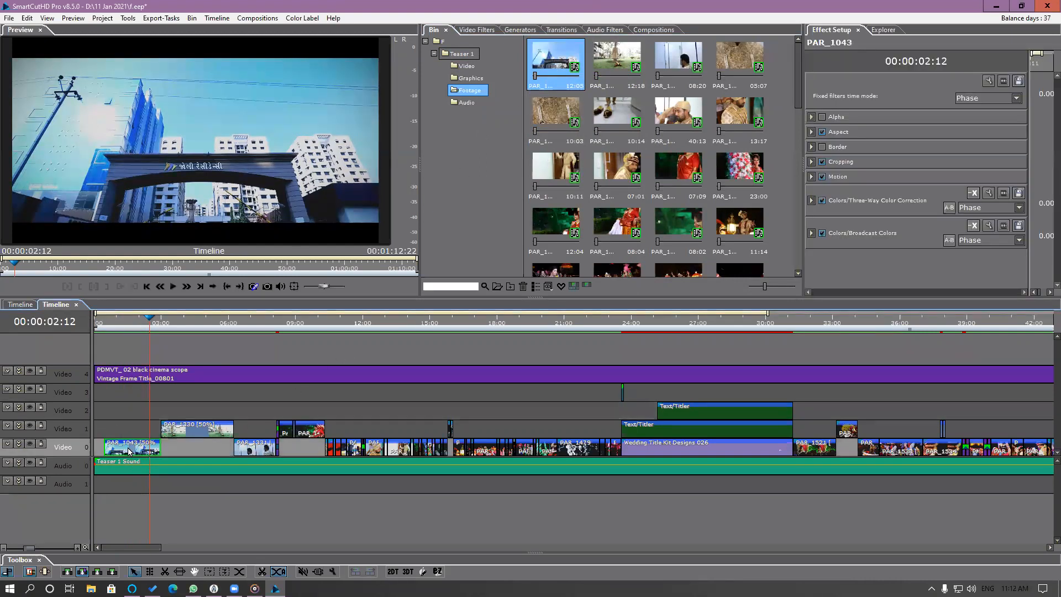
pyautogui.rightClick(551, 62)
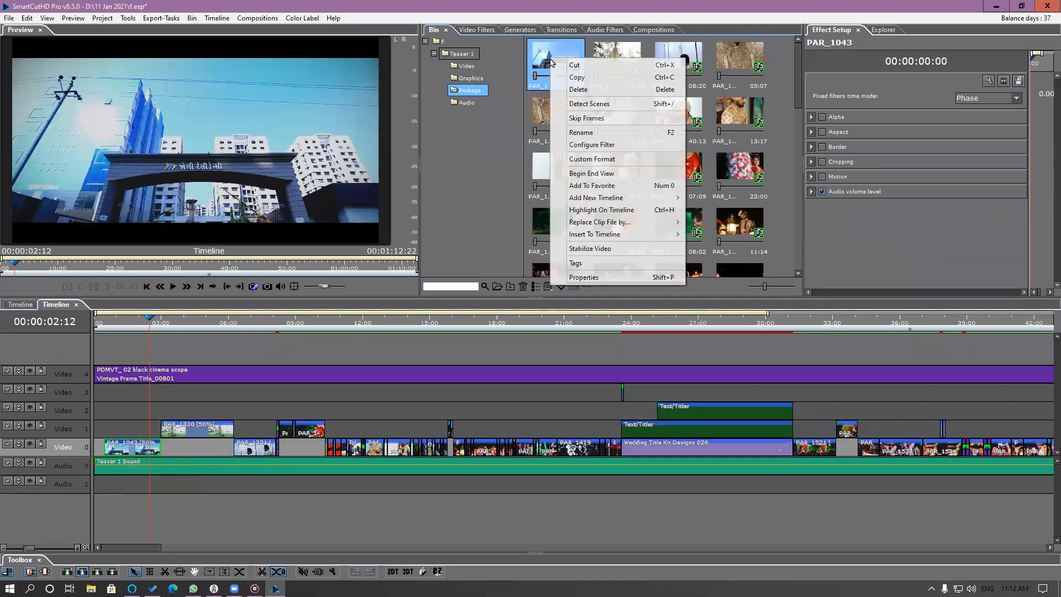
pyautogui.click(599, 211)
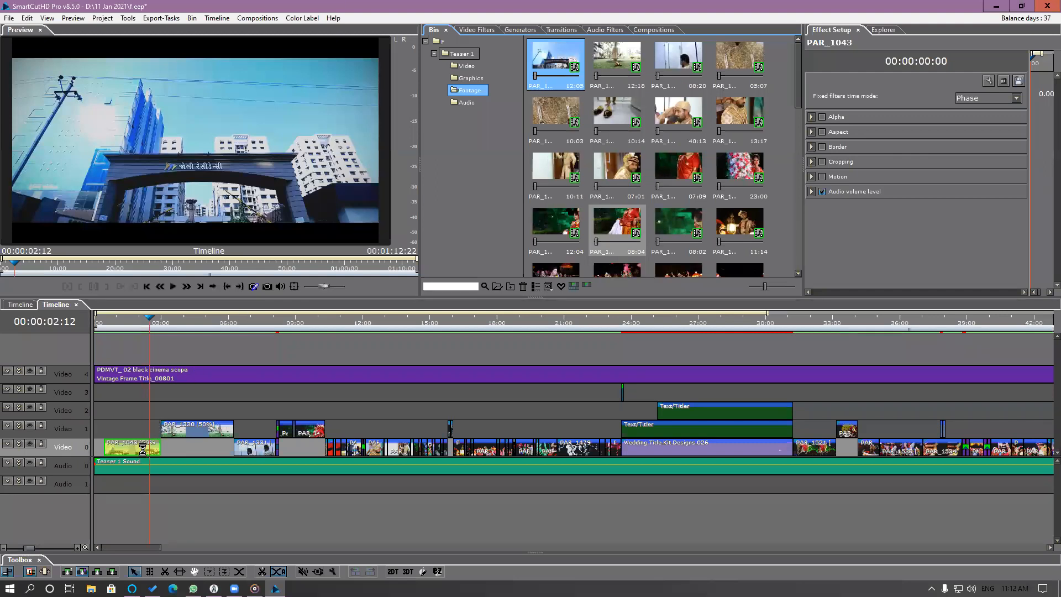
# Highlight the PAR_1330 clip from Video 1 in the bin and highlight its source clip back on the timeline.
pyautogui.rightClick(206, 435)
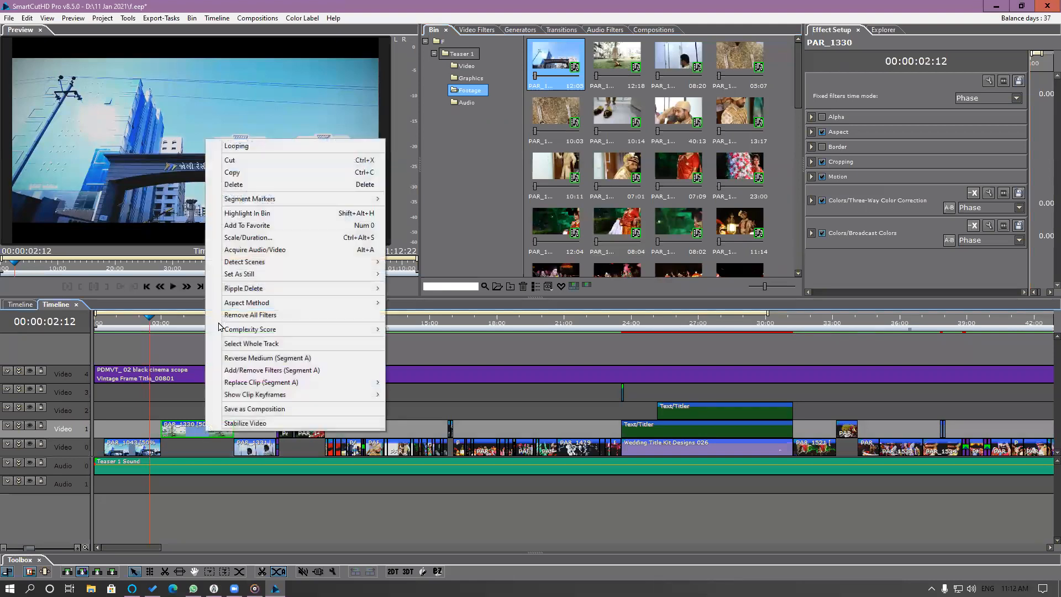
pyautogui.click(264, 213)
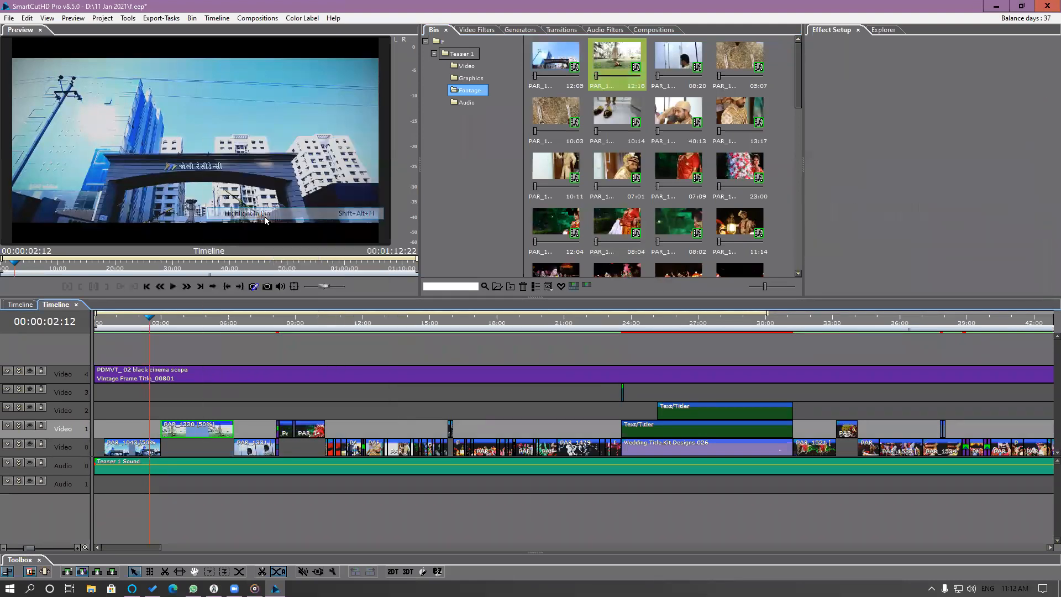
pyautogui.click(635, 75)
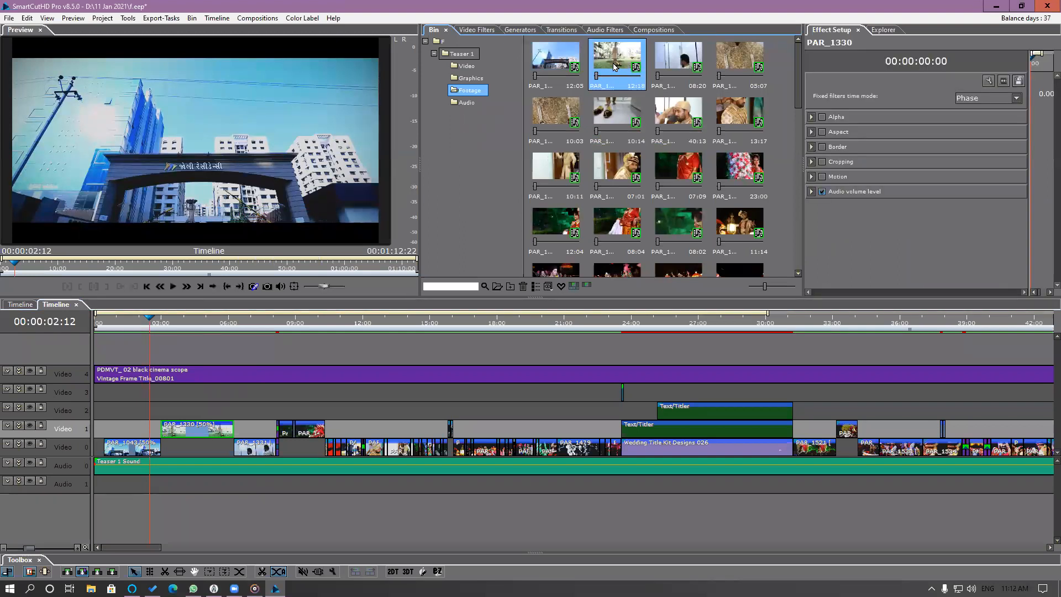
pyautogui.rightClick(614, 66)
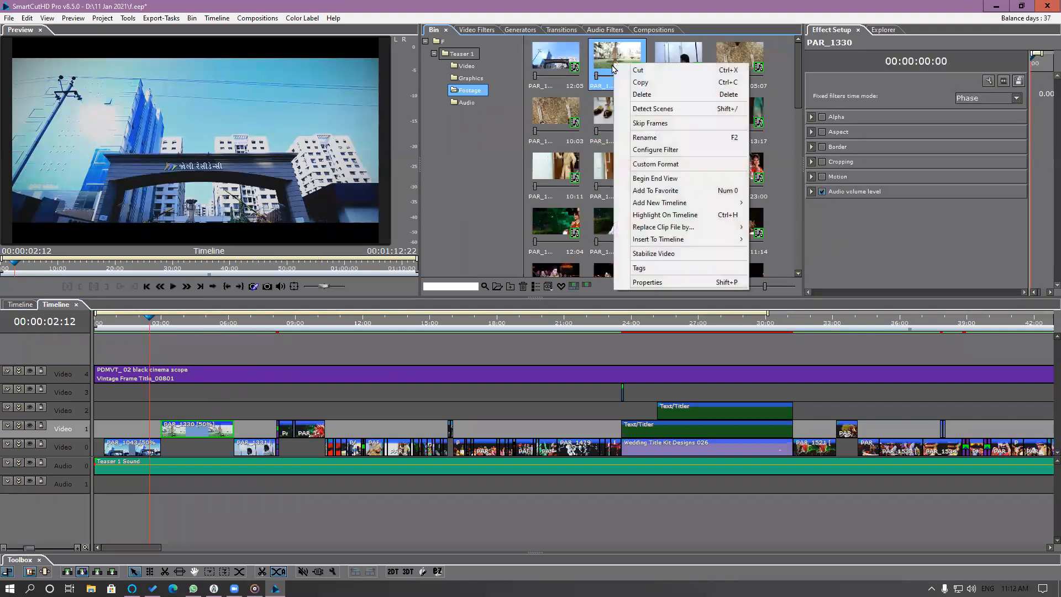
pyautogui.click(656, 217)
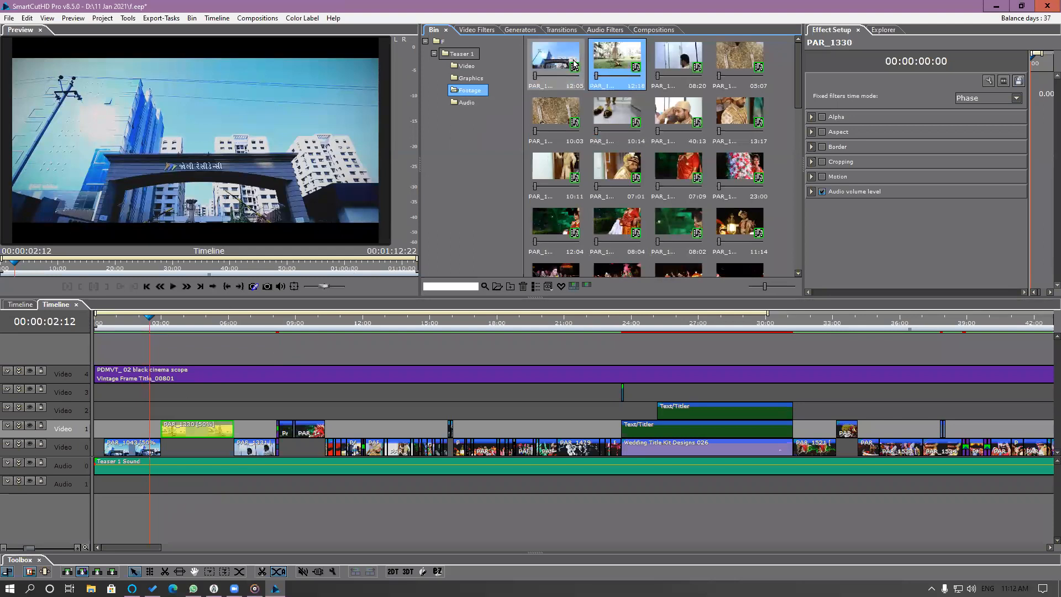
# Scrub the playhead over PAR_1043 to 00:00:01:20 and highlight that clip's source in the bin.
pyautogui.click(198, 449)
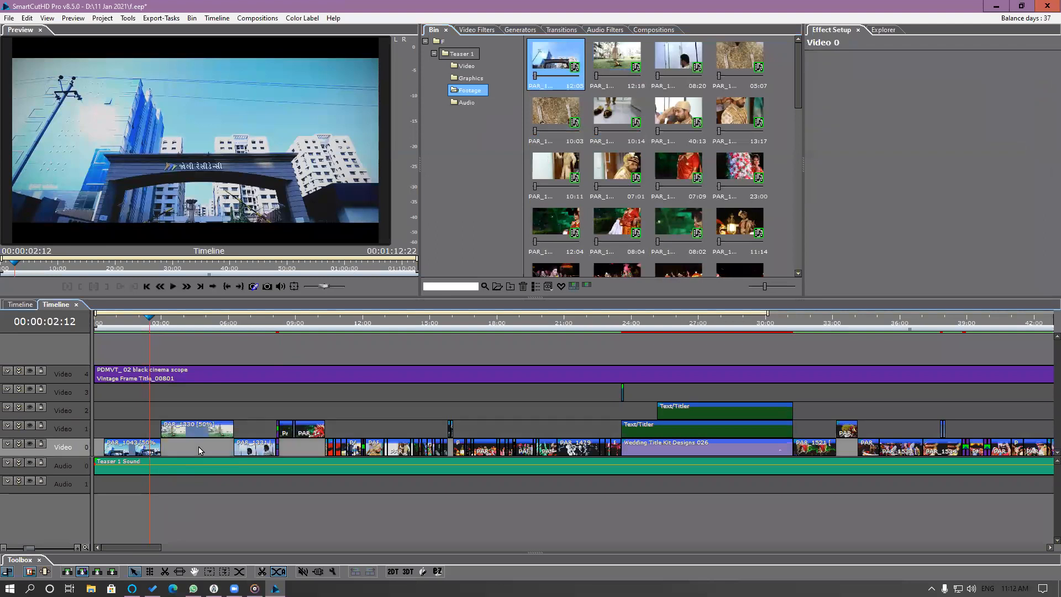
pyautogui.click(117, 328)
pyautogui.moveTo(117, 329); pyautogui.dragTo(134, 334)
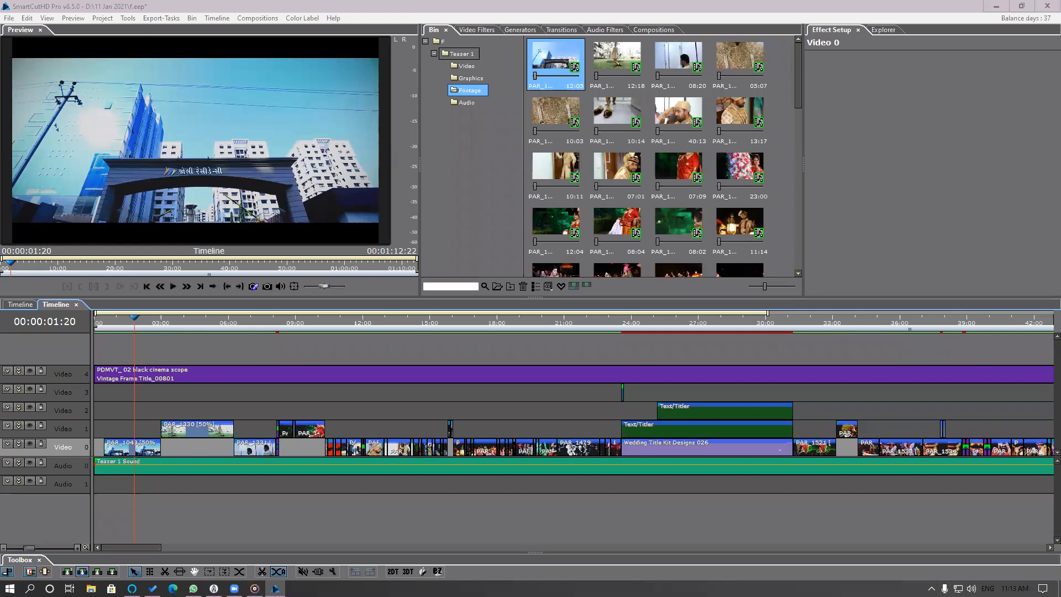
pyautogui.click(153, 454)
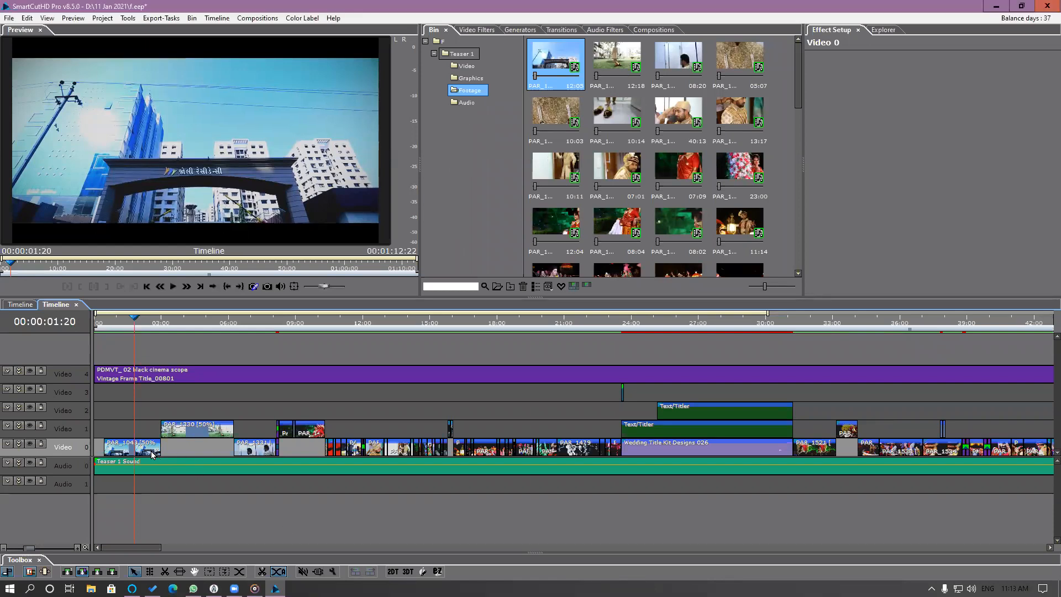
pyautogui.rightClick(153, 454)
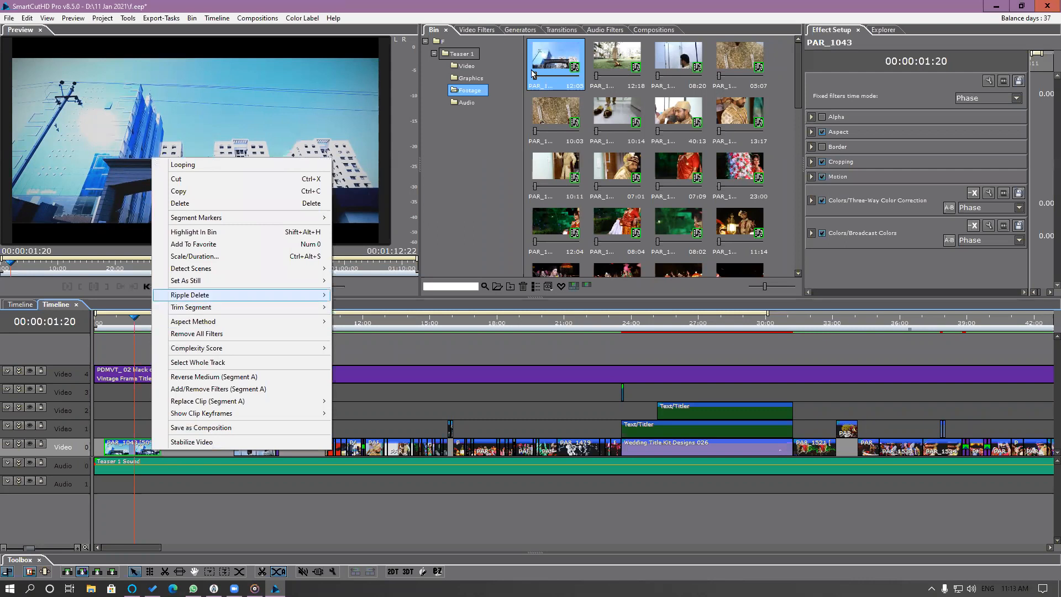
pyautogui.click(205, 232)
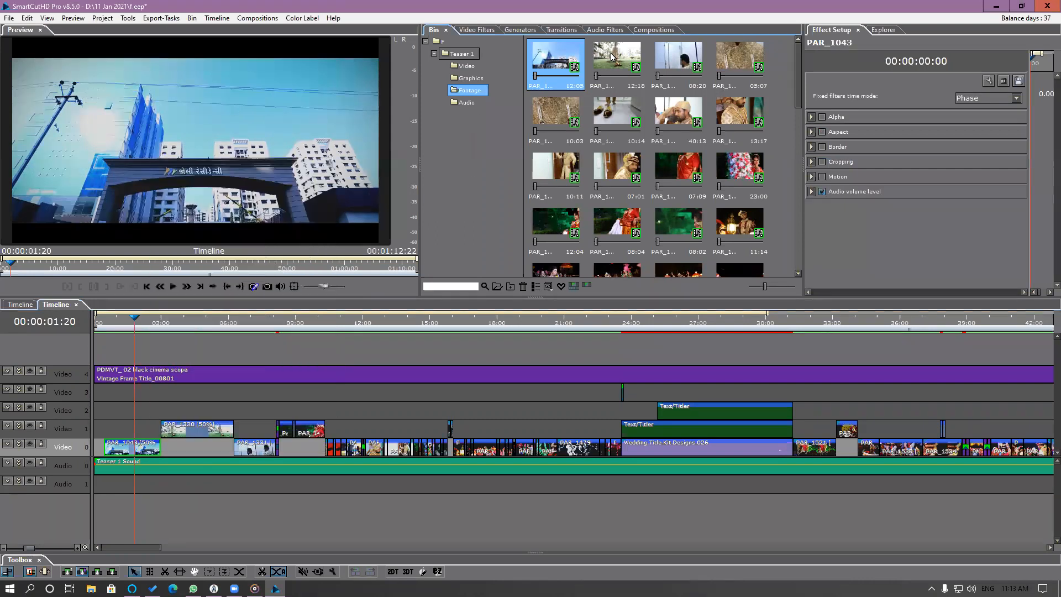
# Highlight the bin clip PAR_1330 on the timeline and move the playhead over it to 00:00:03:22.
pyautogui.rightClick(611, 53)
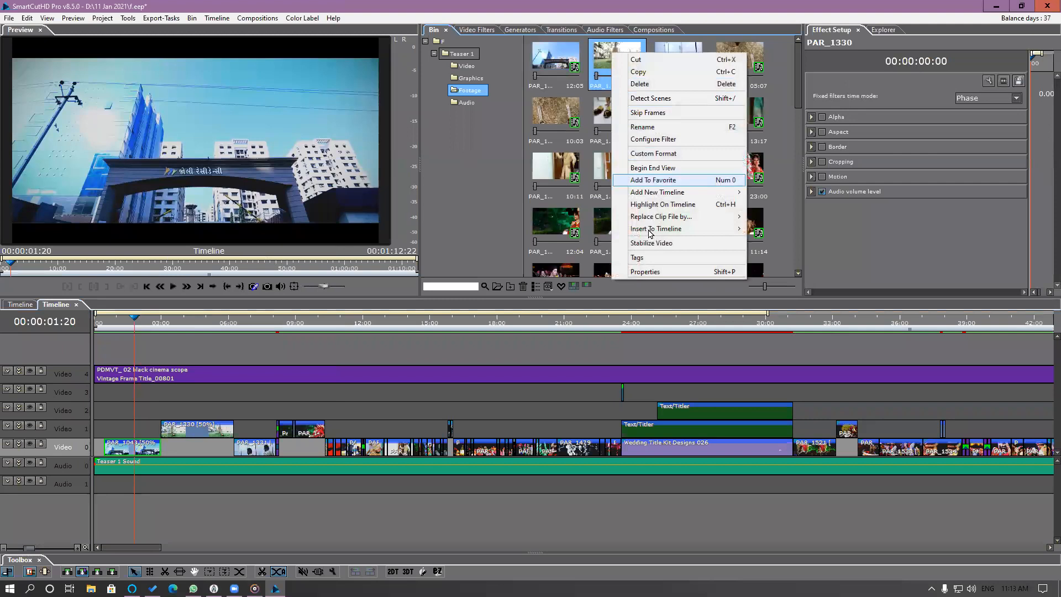
pyautogui.click(662, 205)
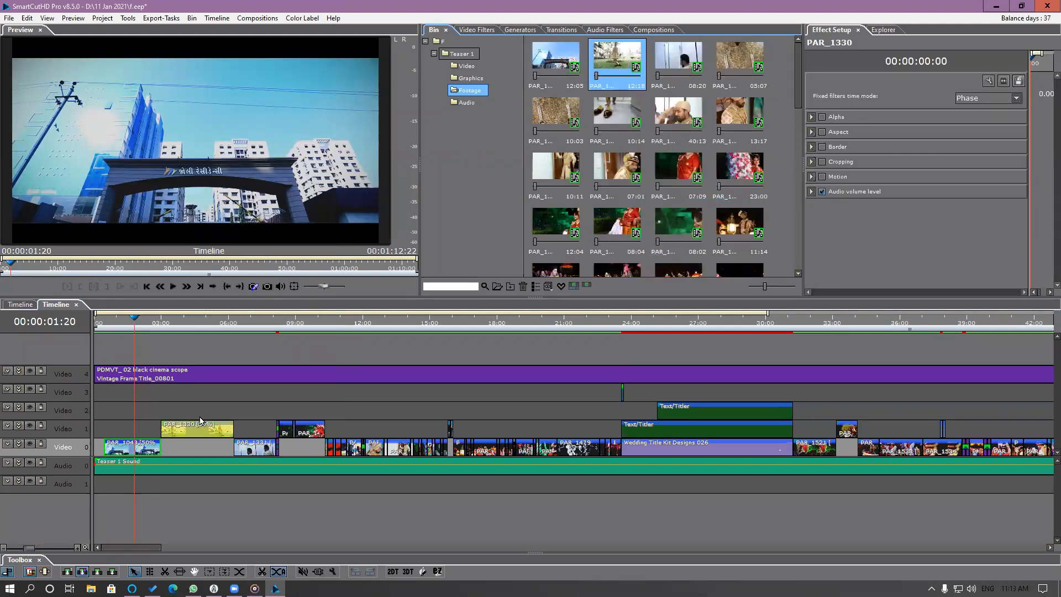
pyautogui.click(174, 324)
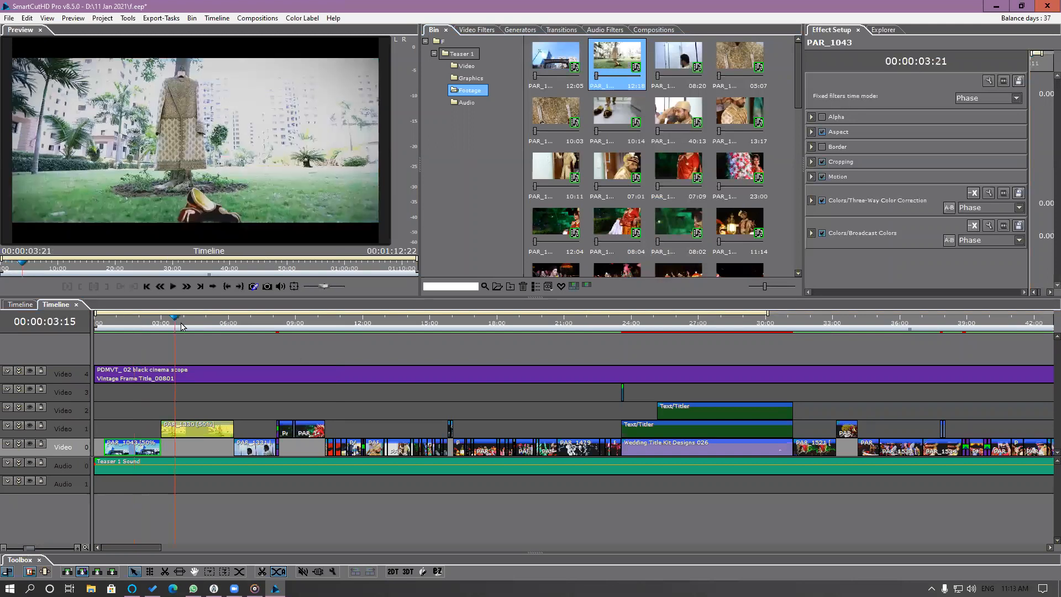
pyautogui.click(181, 326)
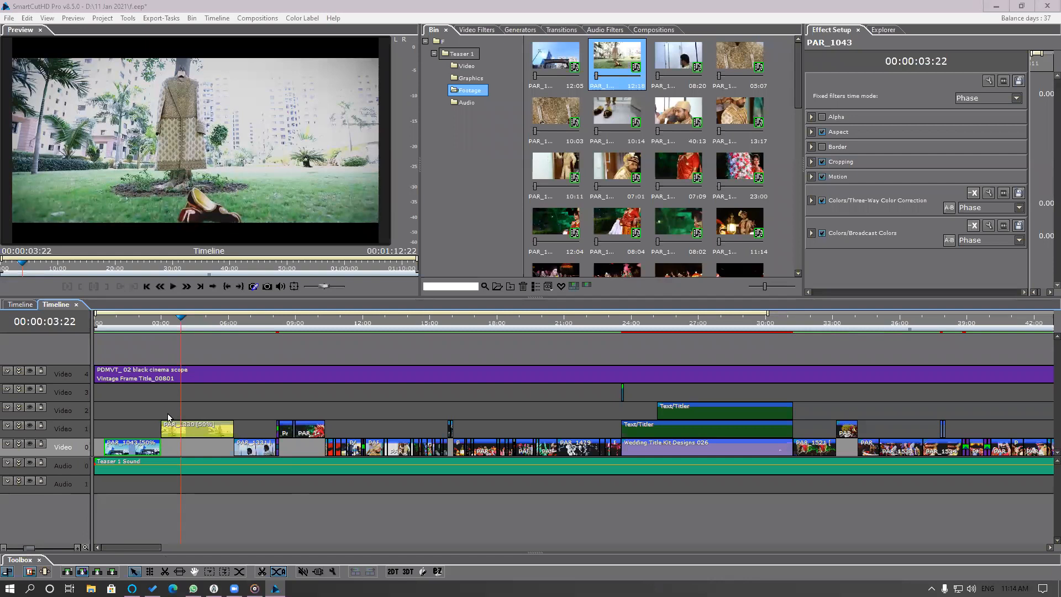
# Place the playhead at 00:00:01:07 over PAR_1043, highlight that clip in the bin, and select its source clip there.
pyautogui.moveTo(126, 323)
pyautogui.mouseDown()
pyautogui.moveTo(144, 327)
pyautogui.moveTo(123, 330)
pyautogui.mouseUp()
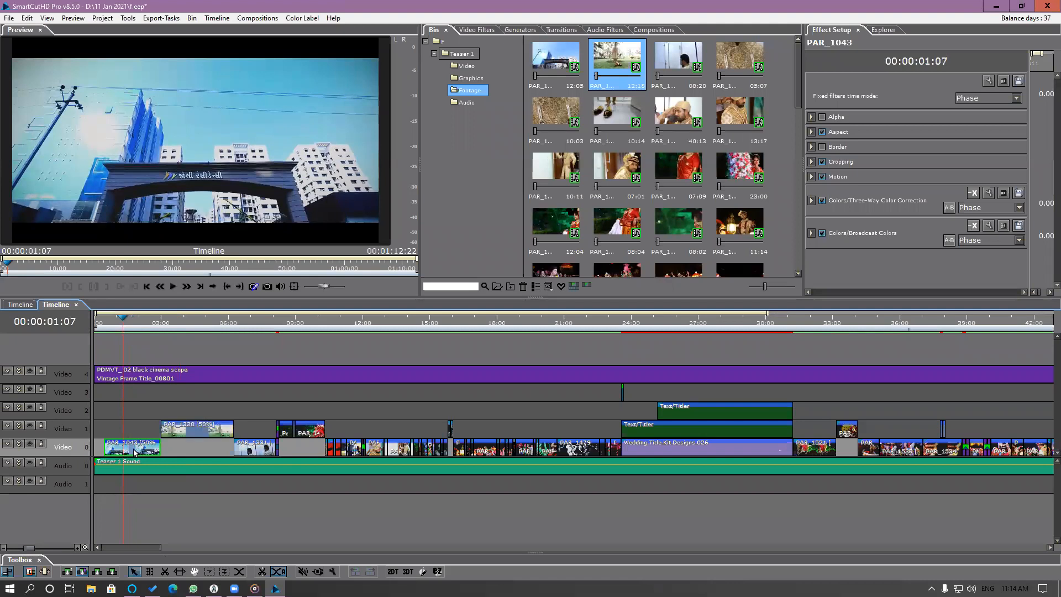
pyautogui.scroll(2, 139, 537)
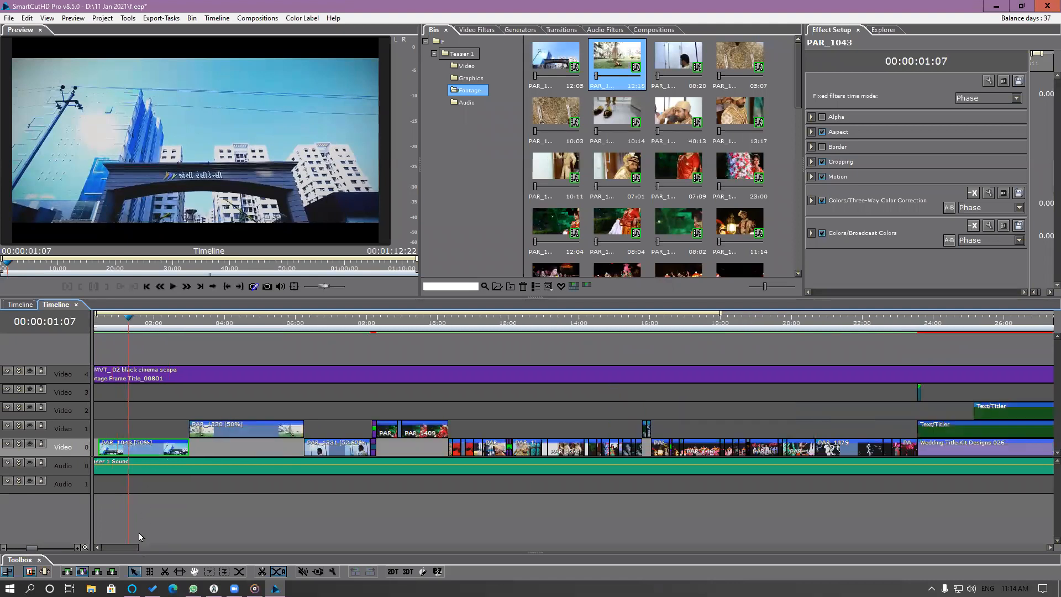
pyautogui.scroll(4, 110, 547)
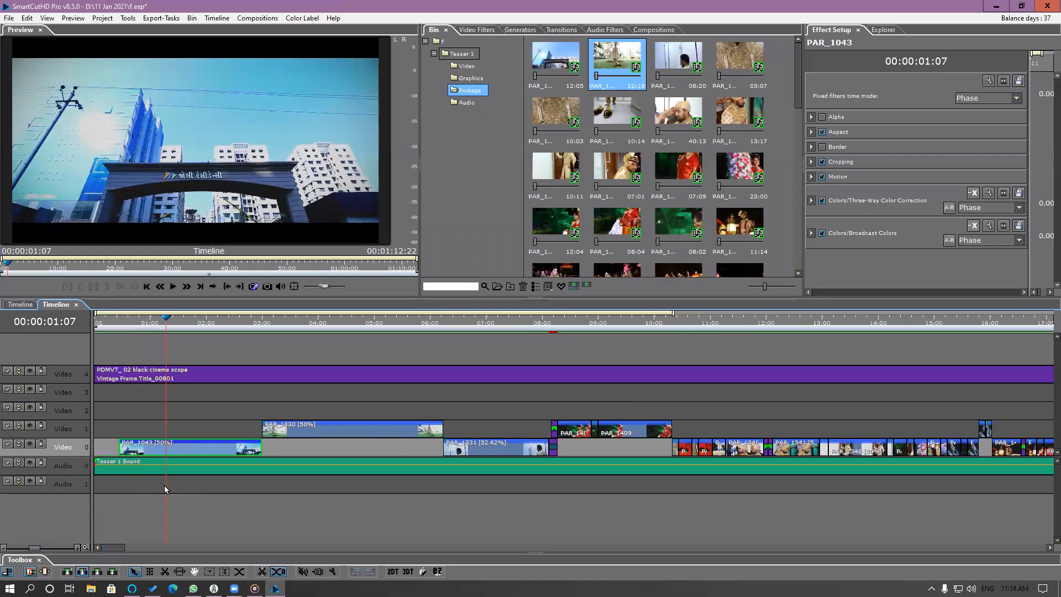
pyautogui.scroll(-4, 150, 532)
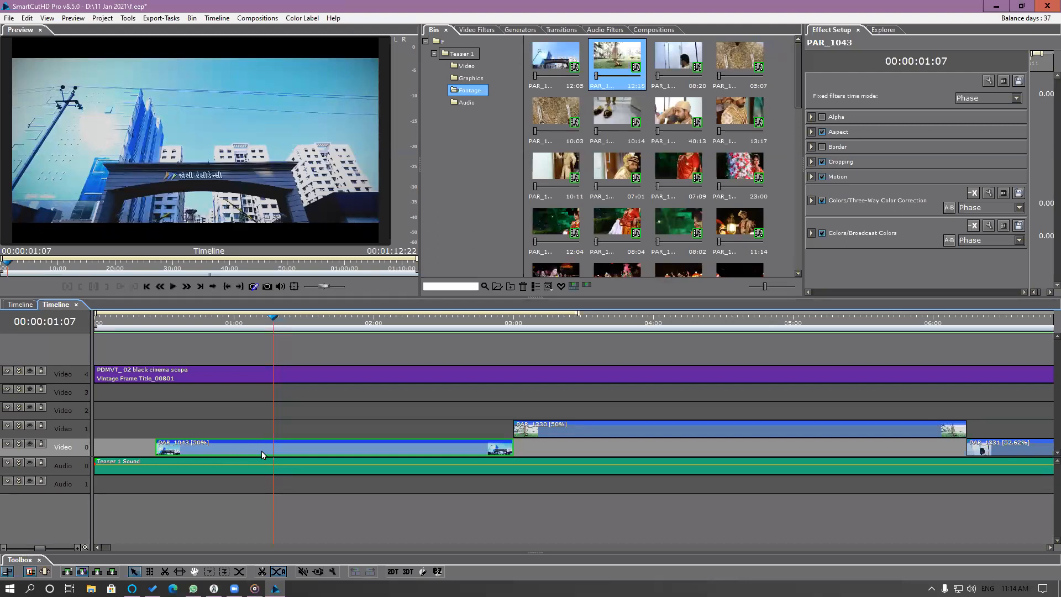
pyautogui.scroll(-2, 261, 450)
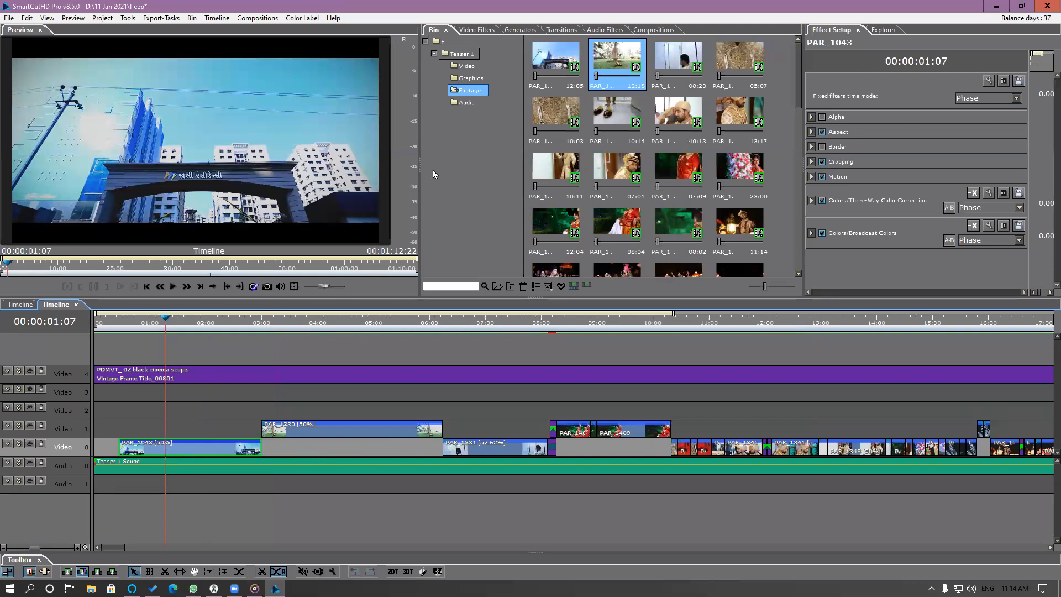
pyautogui.rightClick(178, 449)
pyautogui.click(240, 242)
pyautogui.click(557, 66)
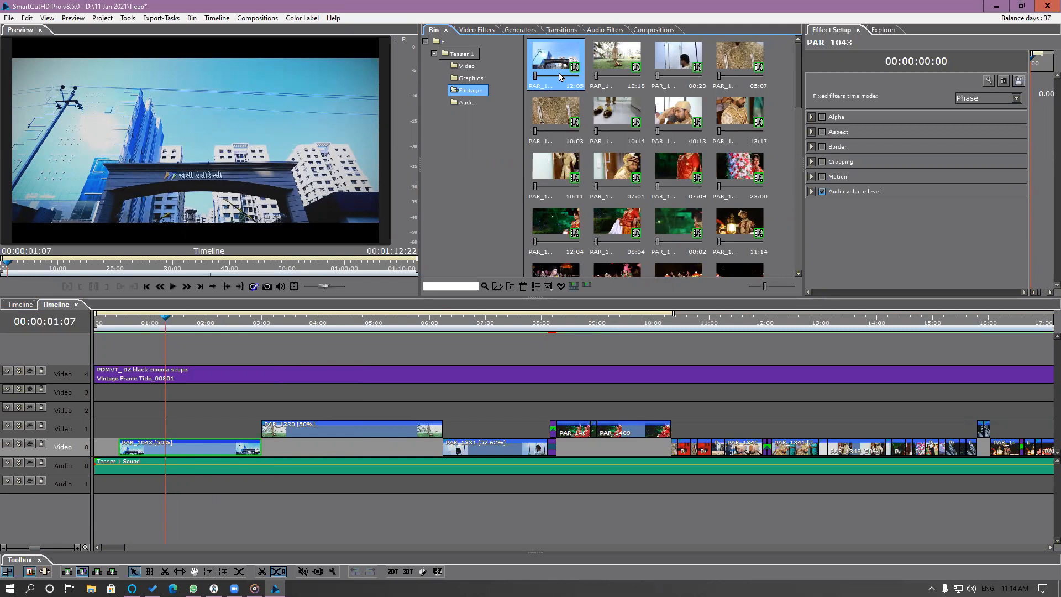
# Open the 8.5 Demo materials folder on Work Hdd (E:) in the built-in Explorer, giving its file list more room.
pyautogui.click(885, 31)
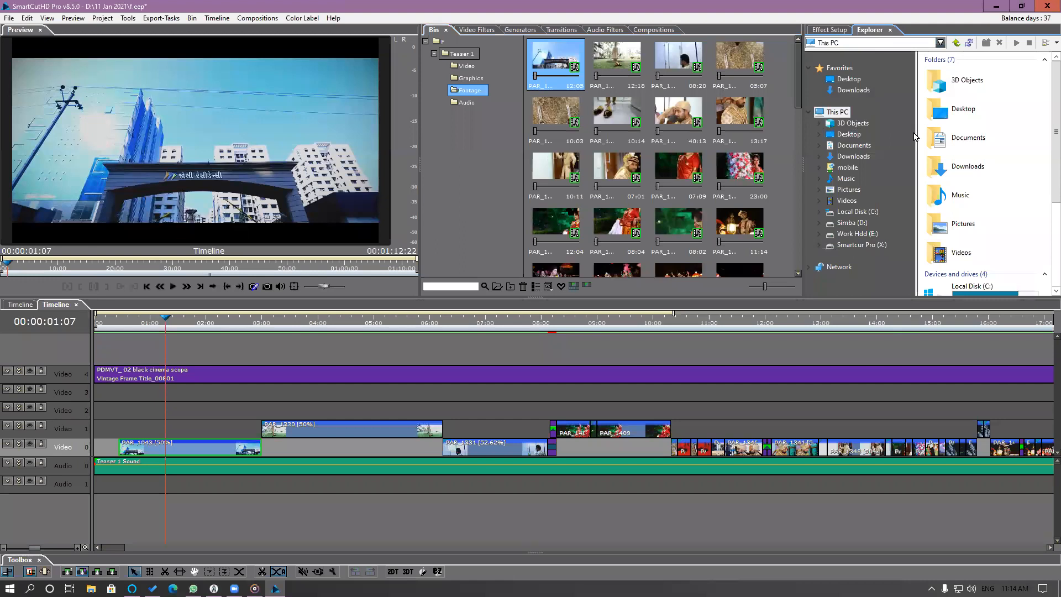
pyautogui.moveTo(912, 132); pyautogui.dragTo(861, 133)
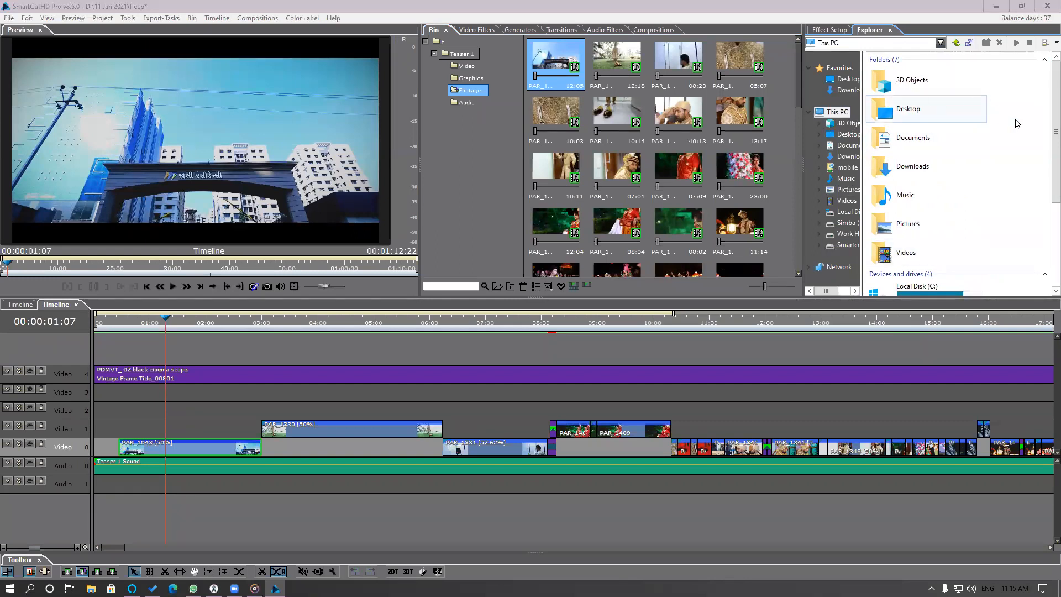
pyautogui.scroll(-5, 994, 165)
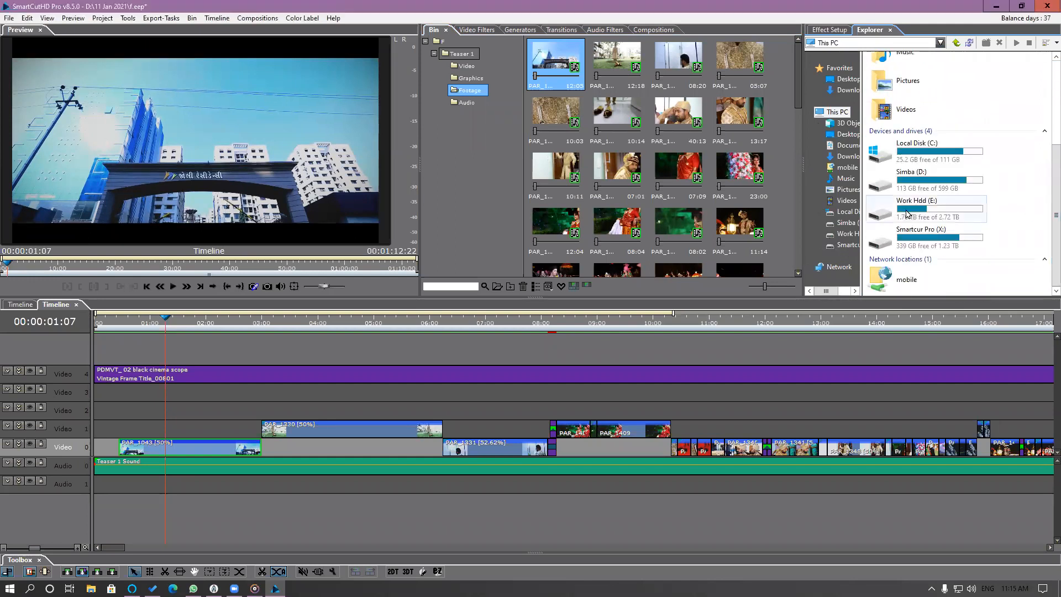
pyautogui.click(911, 210)
pyautogui.doubleClick(912, 210)
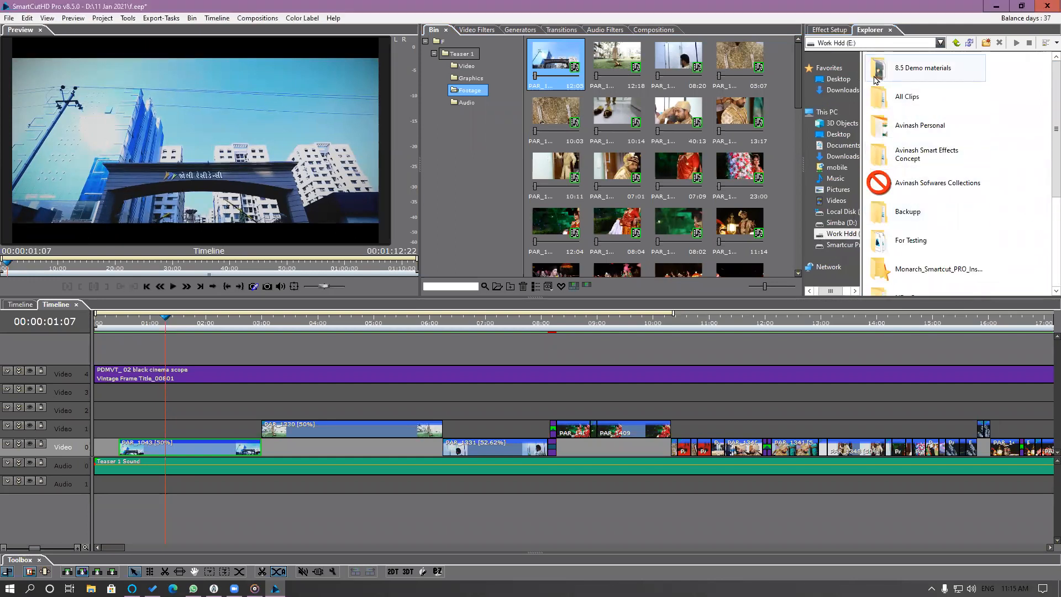
pyautogui.doubleClick(881, 78)
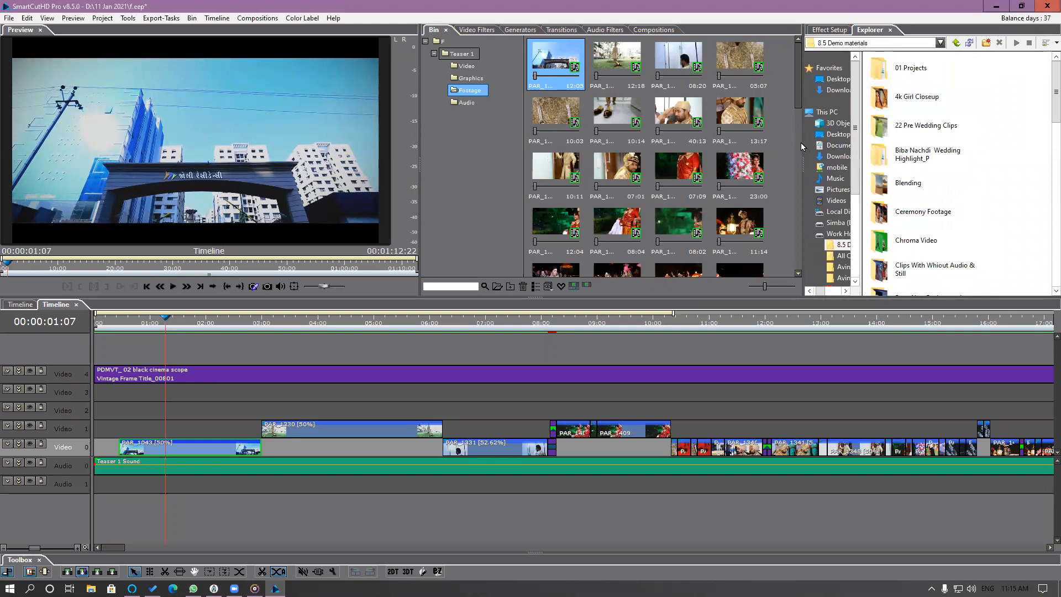
# Widen the Explorer panel, open the Replace footage folder, and display its video files as large icons.
pyautogui.moveTo(800, 151); pyautogui.dragTo(771, 156)
pyautogui.scroll(-10, 926, 203)
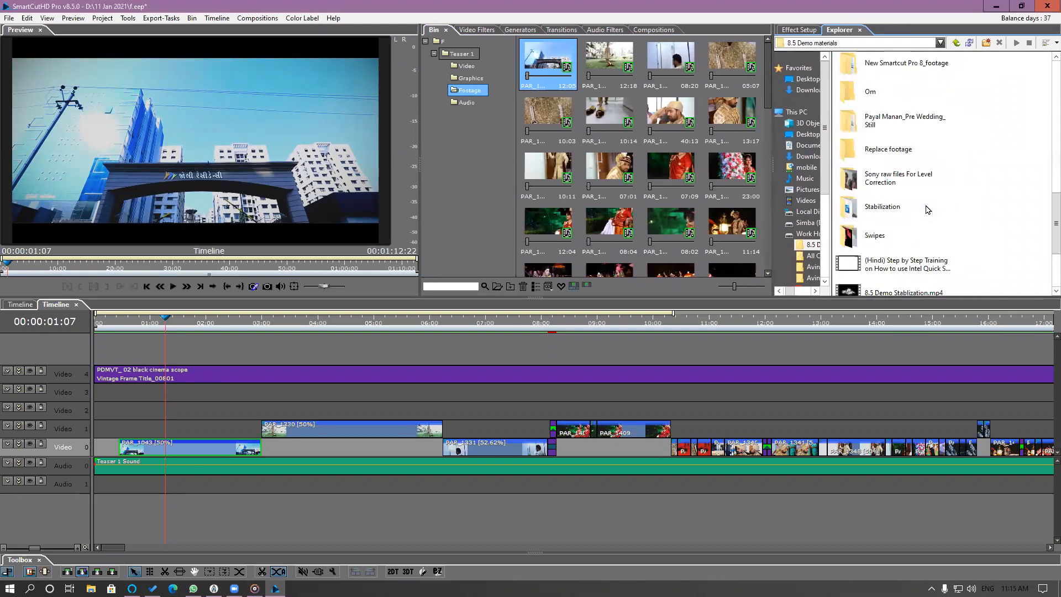
pyautogui.doubleClick(908, 155)
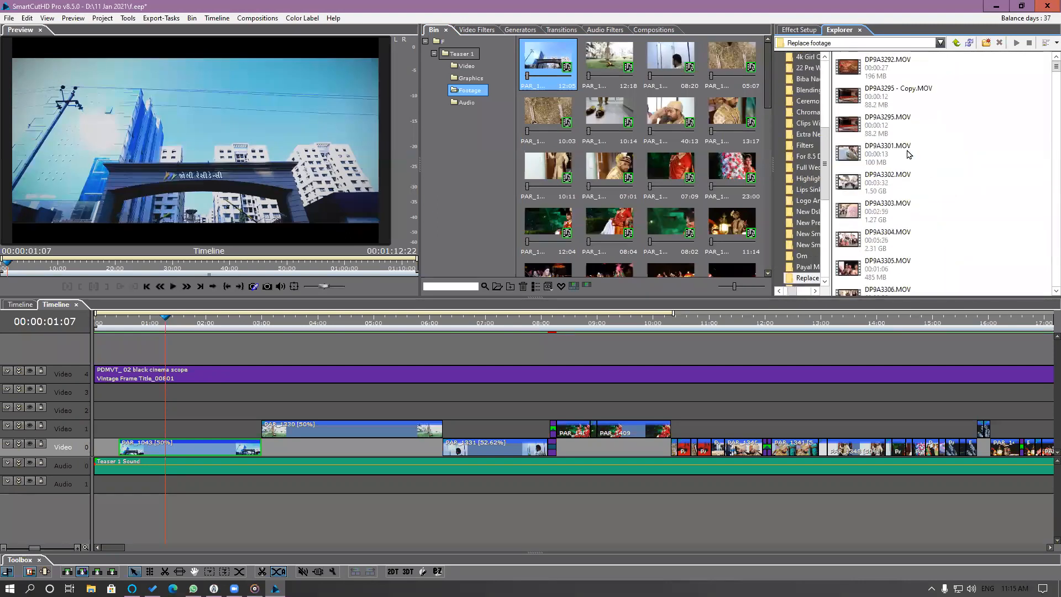
pyautogui.click(1045, 44)
pyautogui.click(1046, 66)
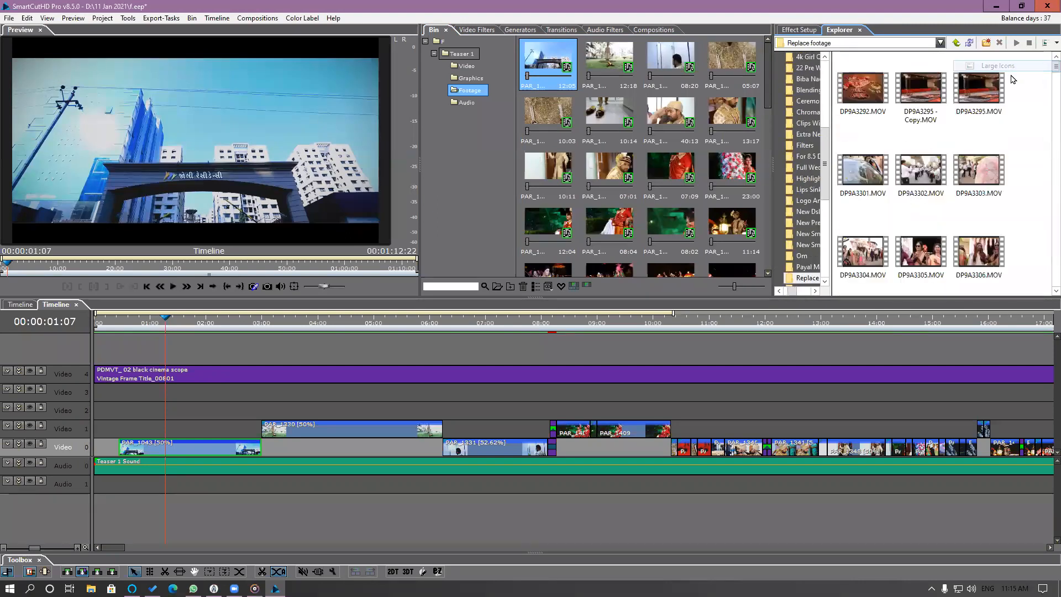
pyautogui.moveTo(1055, 69)
pyautogui.mouseDown()
pyautogui.moveTo(1054, 292)
pyautogui.moveTo(1046, 67)
pyautogui.mouseUp()
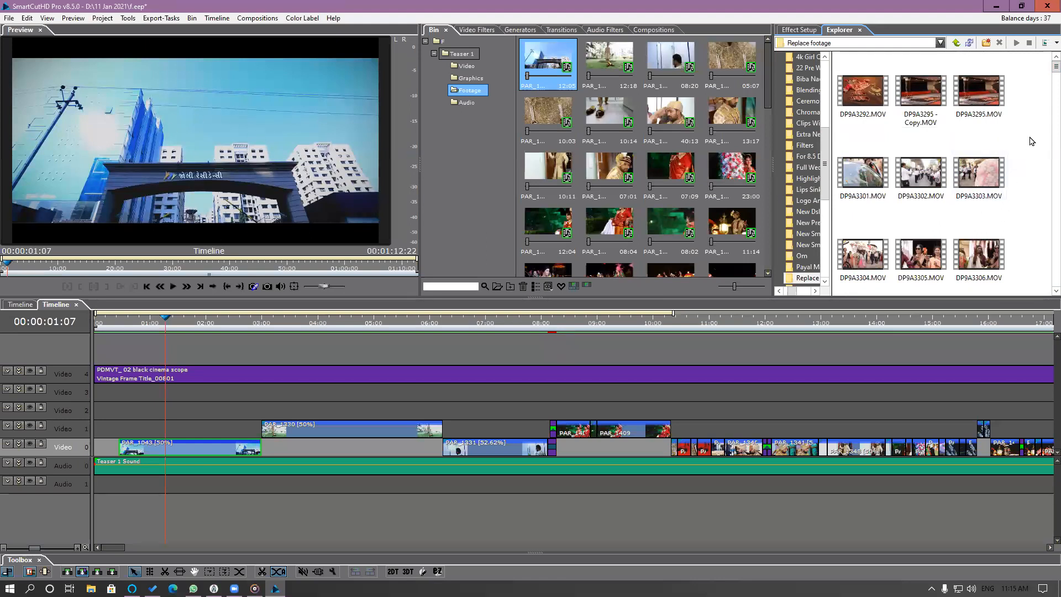
# Find the GY3A0371.MOV video in the Replace footage folder and select it.
pyautogui.scroll(-4, 1044, 78)
pyautogui.scroll(-5, 1043, 89)
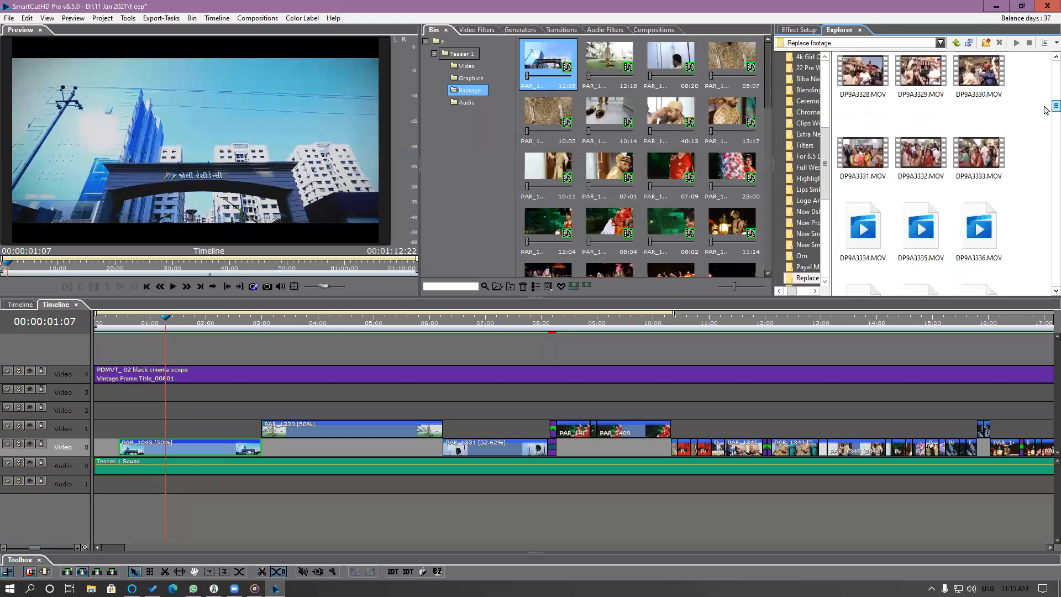
pyautogui.scroll(-5, 1044, 116)
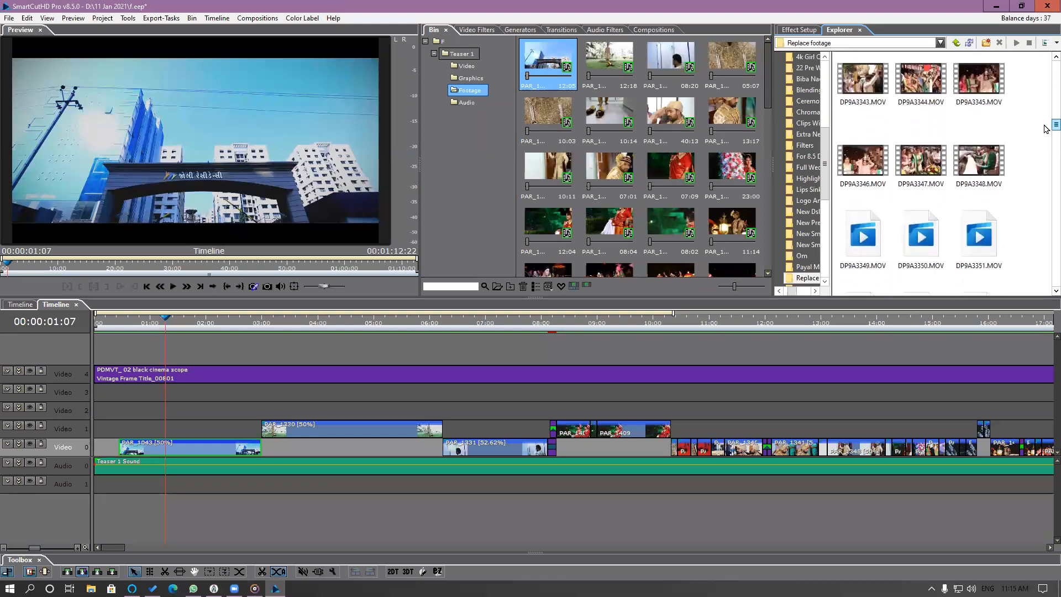
pyautogui.scroll(-3, 1043, 133)
pyautogui.scroll(-4, 1044, 144)
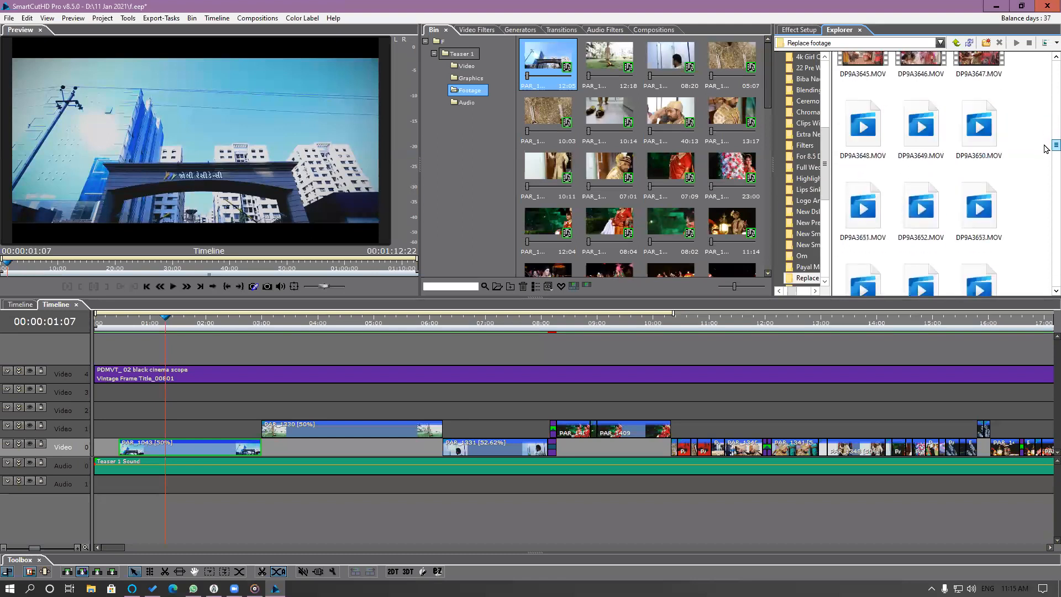
pyautogui.scroll(-2, 1044, 154)
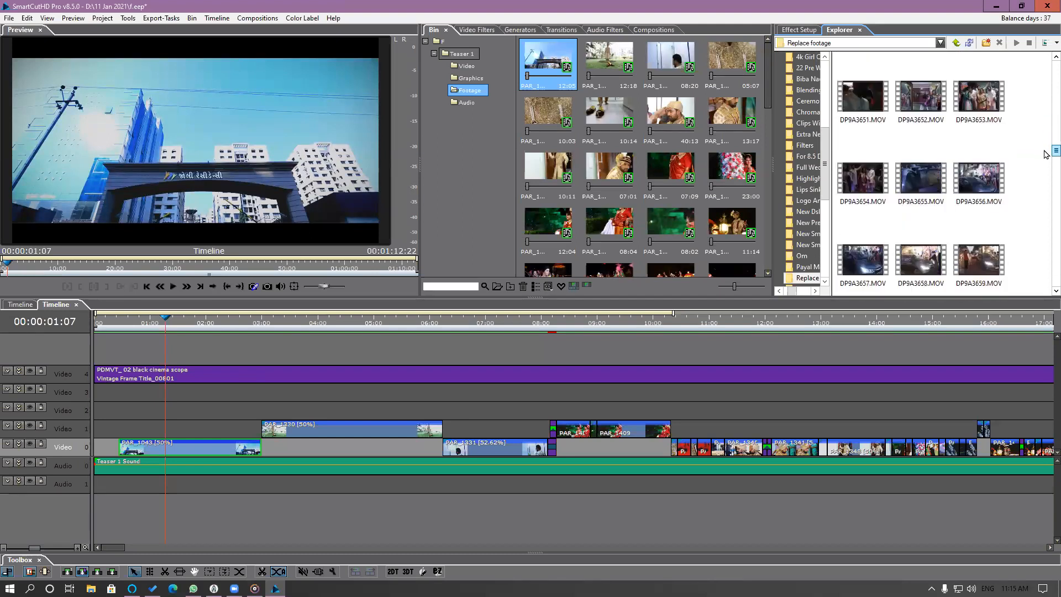
pyautogui.scroll(-3, 1045, 163)
pyautogui.scroll(-3, 1046, 170)
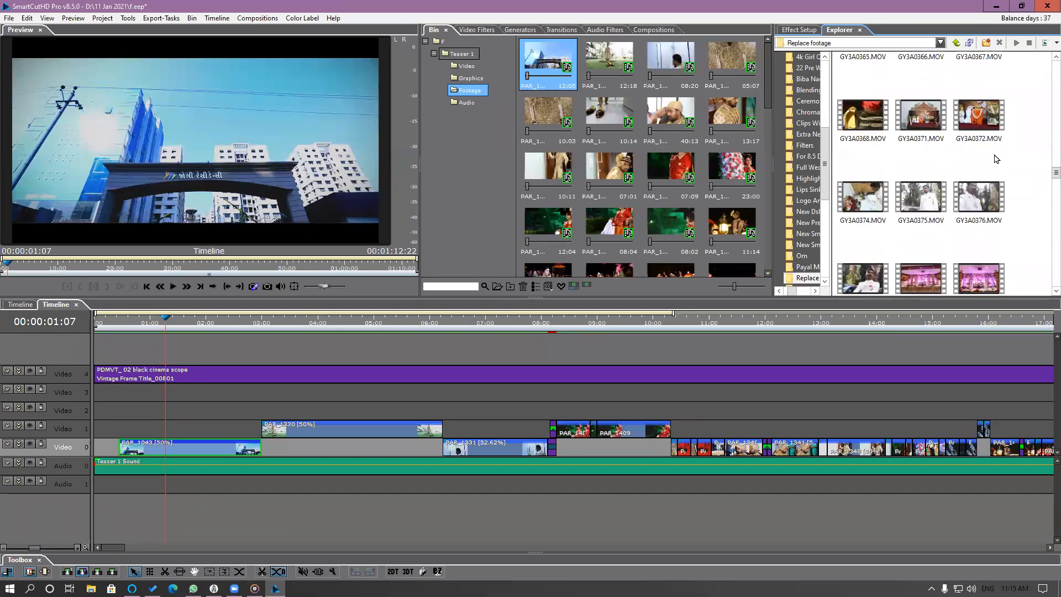
pyautogui.click(918, 119)
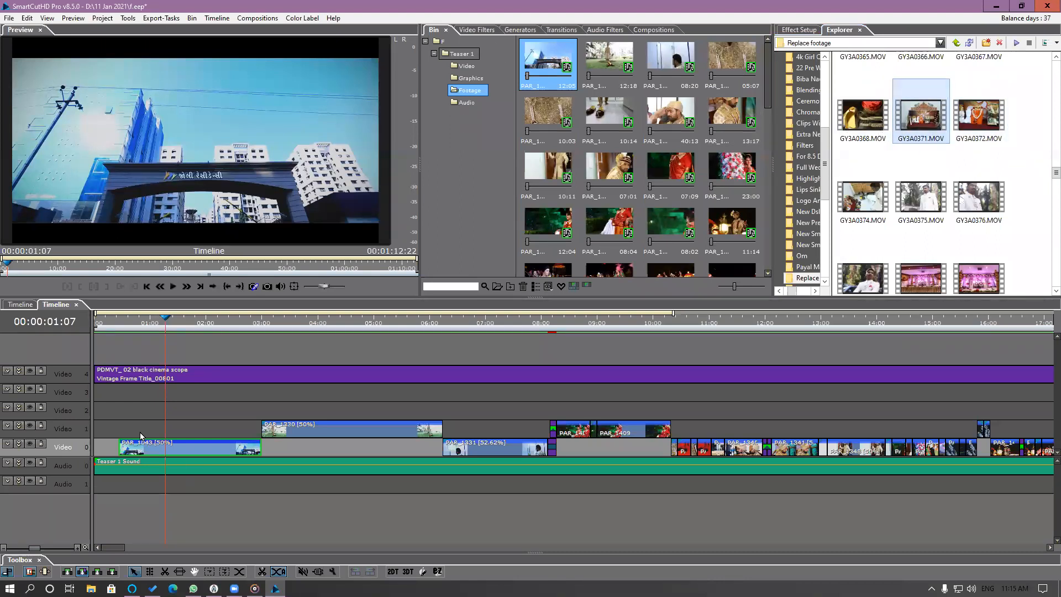
# Highlight the timeline clip PAR_1043 in the bin and replace its source clip there with GY3A0371.MOV.
pyautogui.rightClick(188, 454)
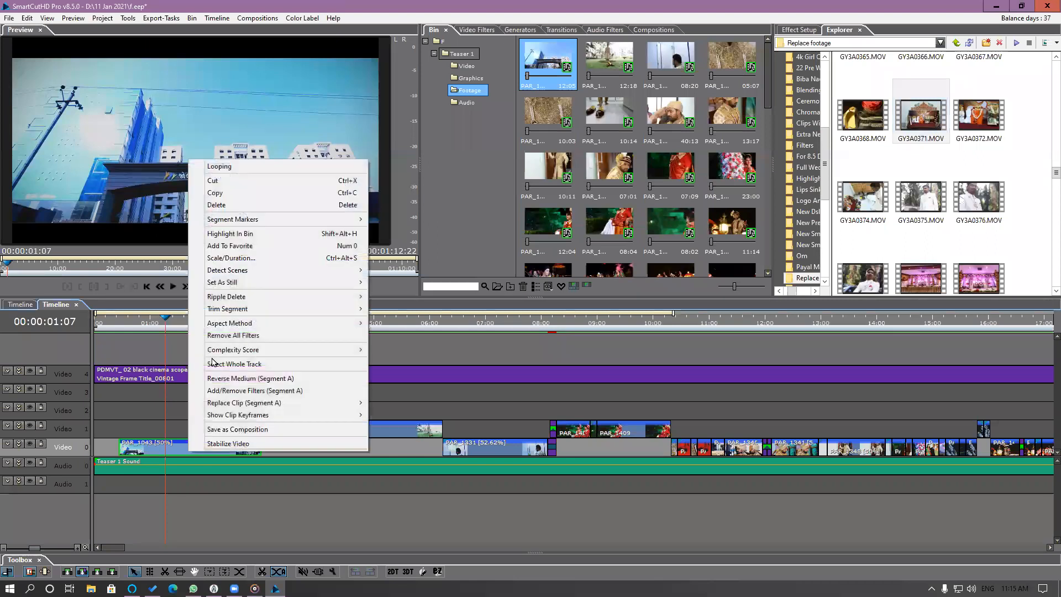
pyautogui.click(253, 235)
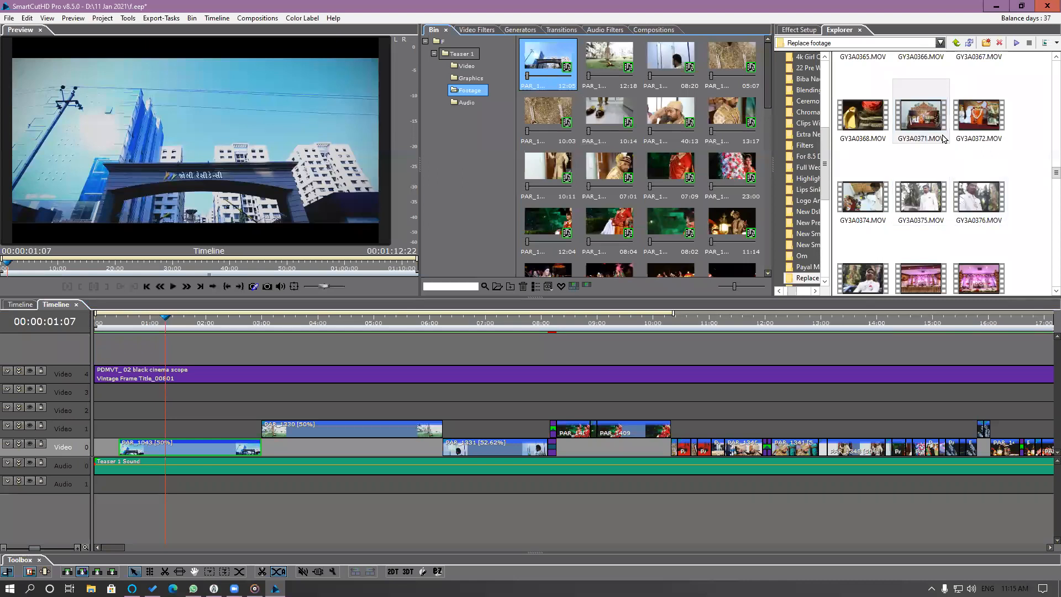
pyautogui.moveTo(931, 124); pyautogui.dragTo(554, 71)
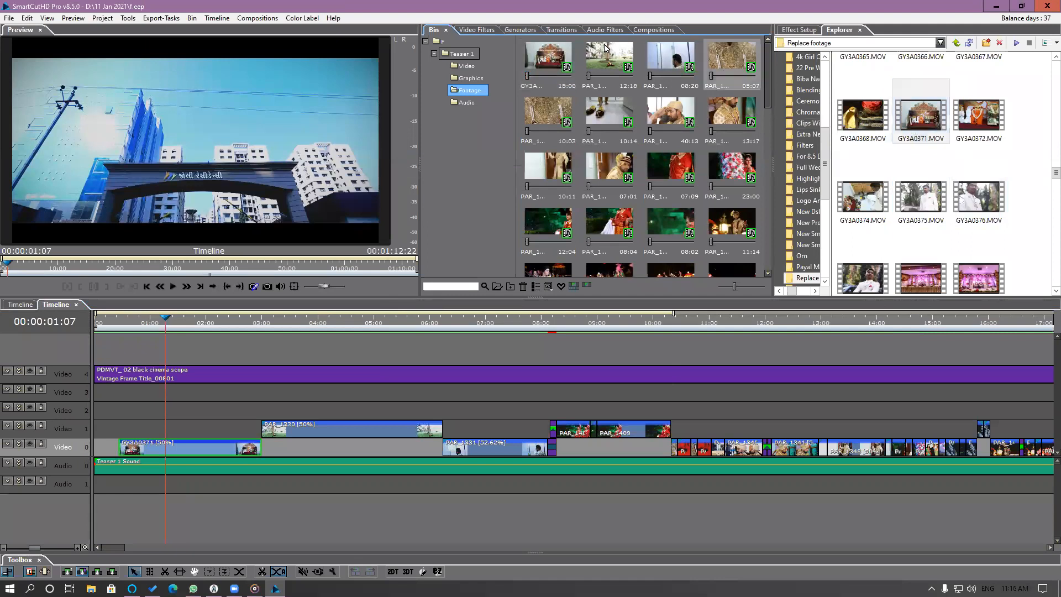
# Scrub and play the start of the timeline to review the replaced GY3A0371 clip.
pyautogui.moveTo(123, 325); pyautogui.dragTo(256, 339)
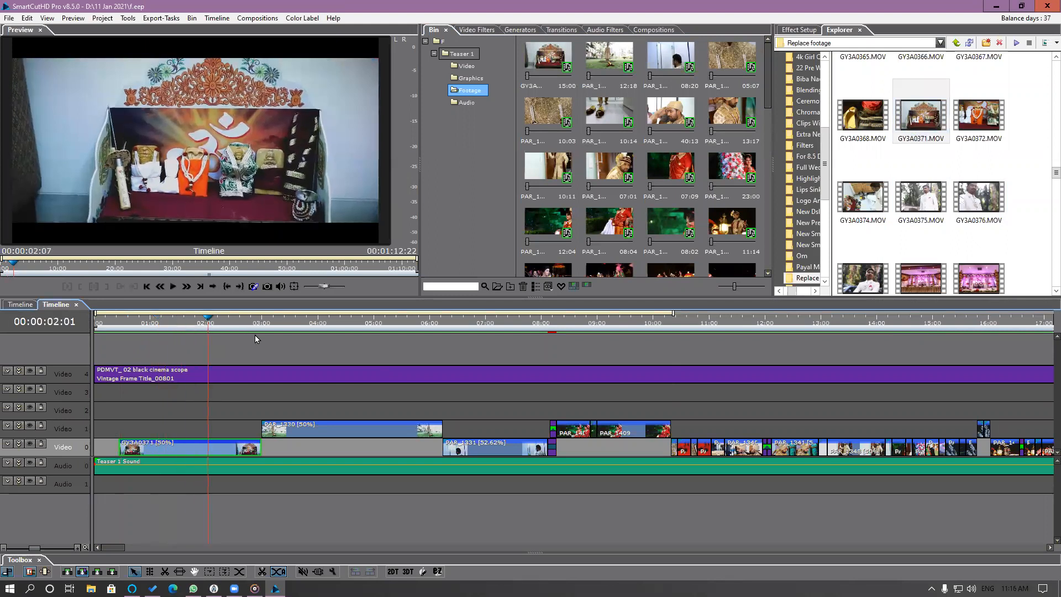
pyautogui.press('Home')
pyautogui.press('space')
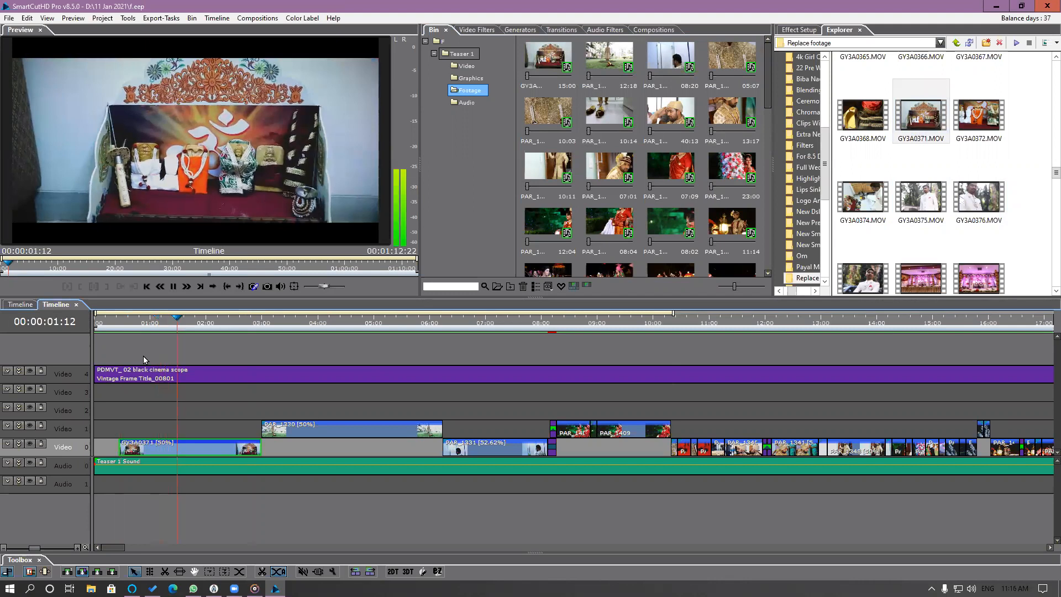
pyautogui.press('space')
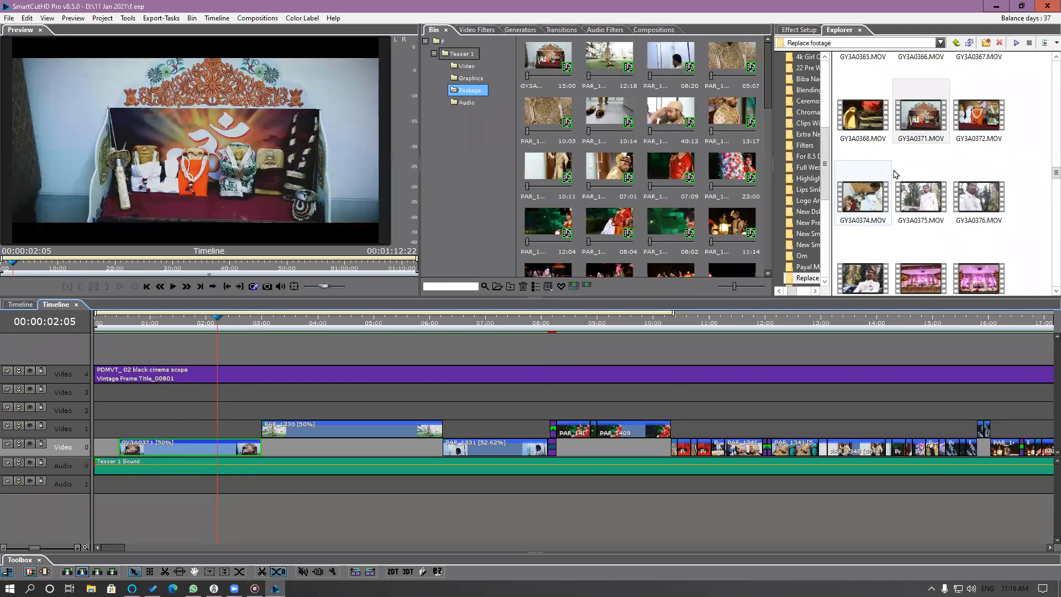
pyautogui.click(923, 132)
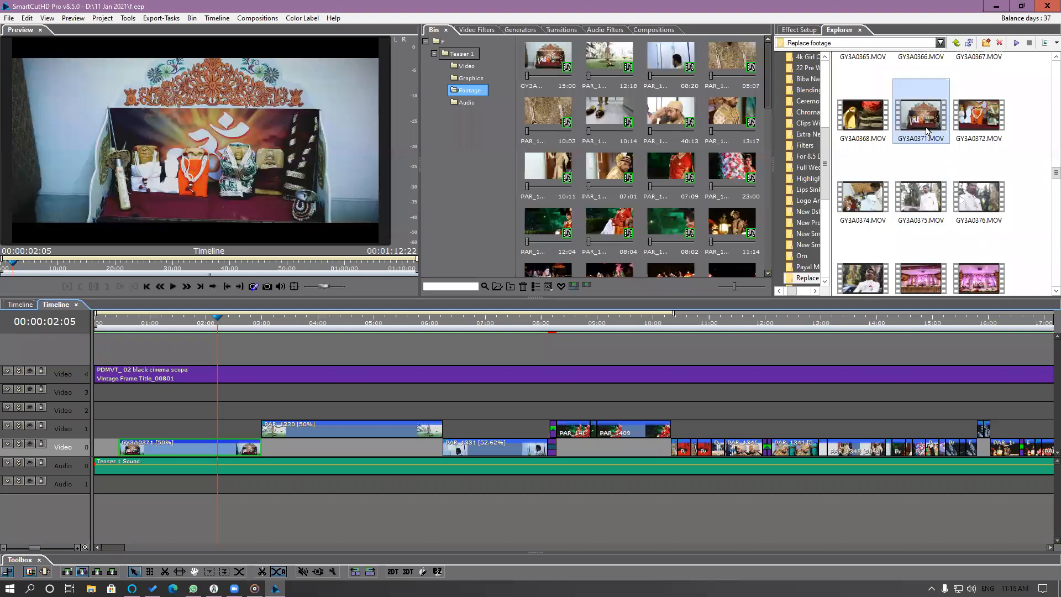
# Place the playhead at 00:00:04:01 over PAR_1330, highlight that clip in the bin, and select its source clip there.
pyautogui.click(281, 324)
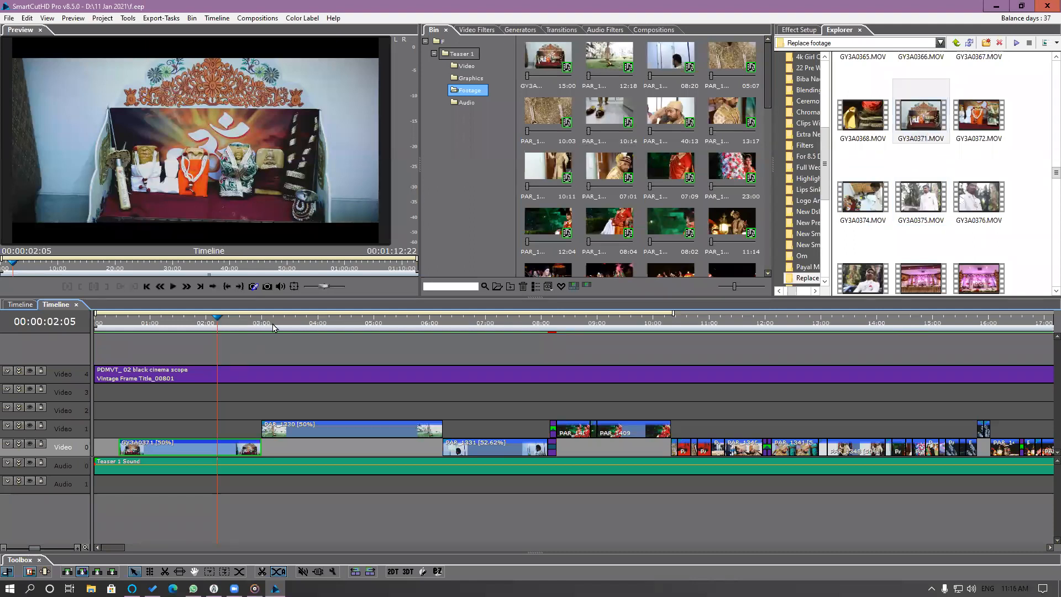
pyautogui.moveTo(294, 331); pyautogui.dragTo(303, 336)
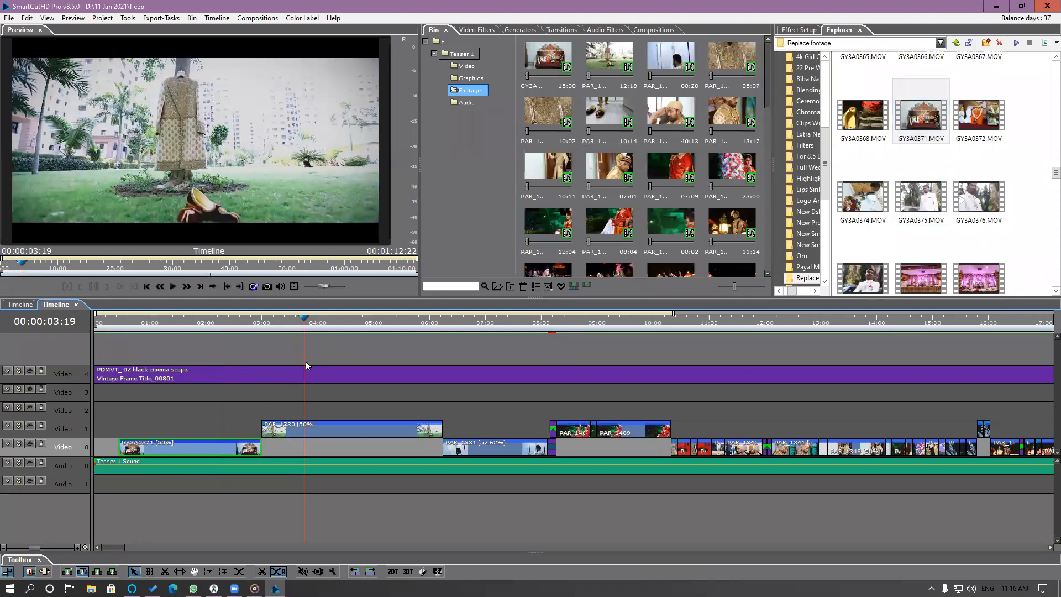
pyautogui.moveTo(119, 326); pyautogui.dragTo(321, 367)
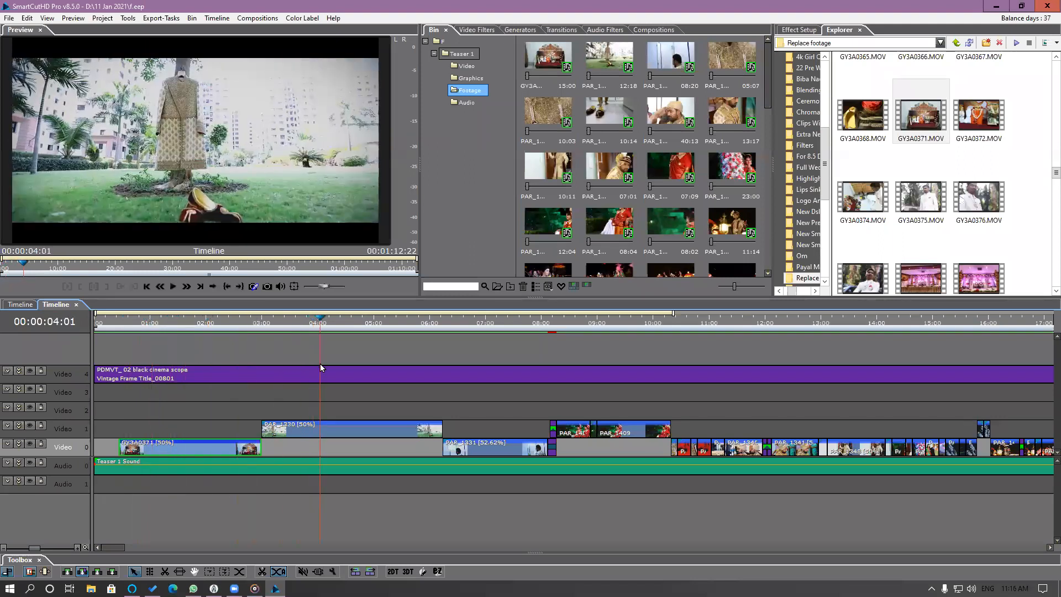
pyautogui.click(336, 430)
pyautogui.rightClick(336, 430)
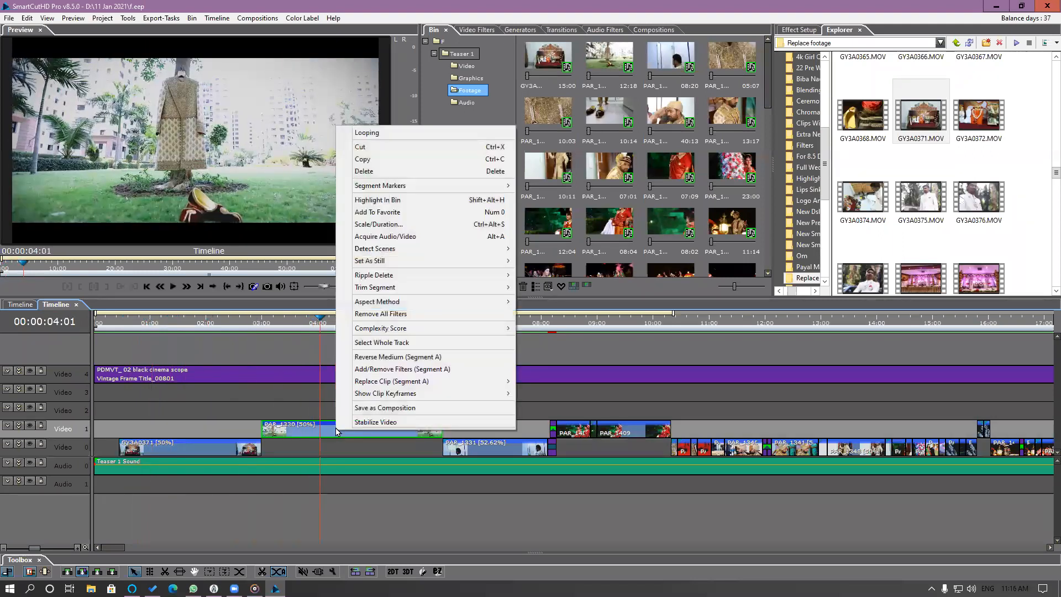
pyautogui.click(380, 200)
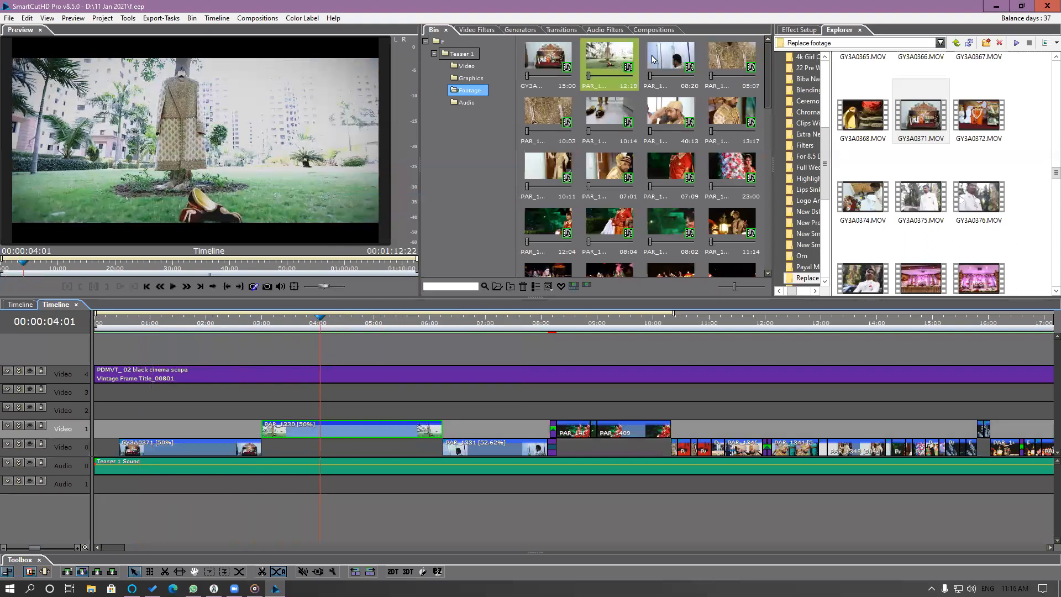
pyautogui.click(602, 57)
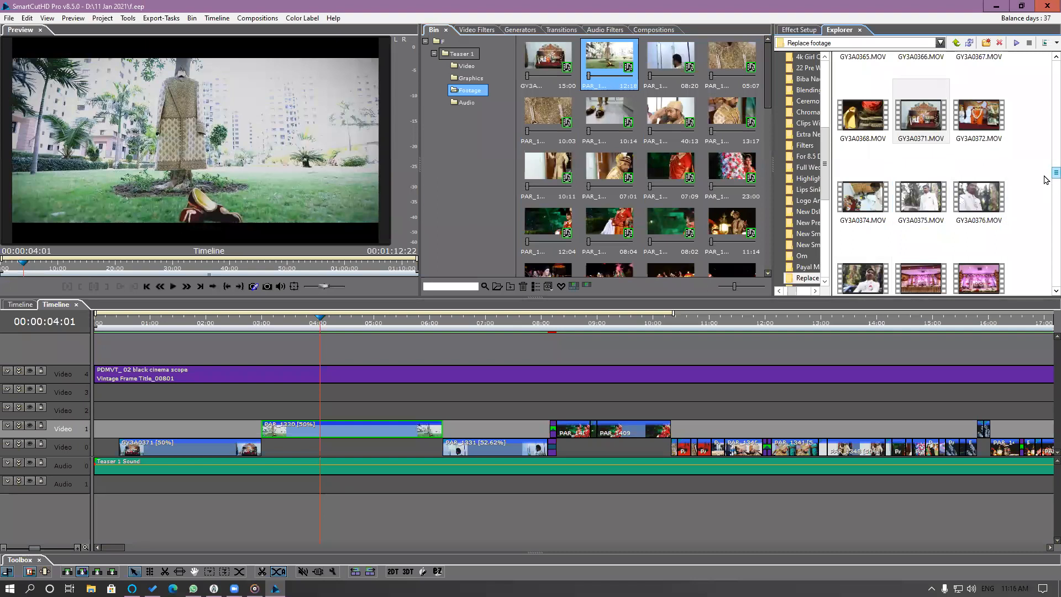
# Find GY3A0358.MOV in the Replace footage folder and replace the PAR_1330 source clip in the bin with it.
pyautogui.scroll(-3, 1045, 181)
pyautogui.scroll(3, 1045, 181)
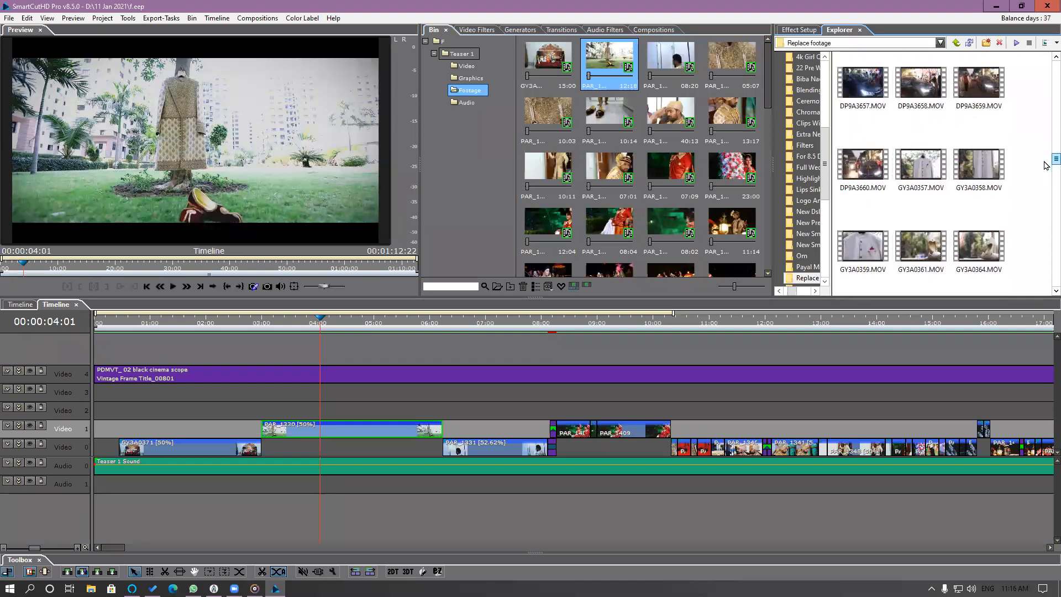
pyautogui.click(977, 170)
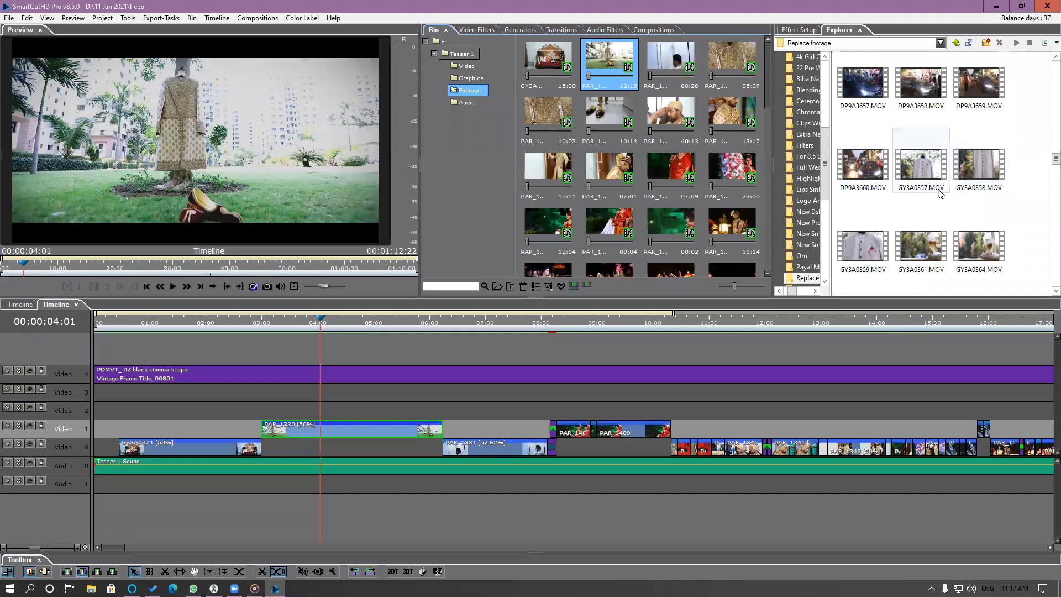
pyautogui.moveTo(979, 166); pyautogui.dragTo(617, 71)
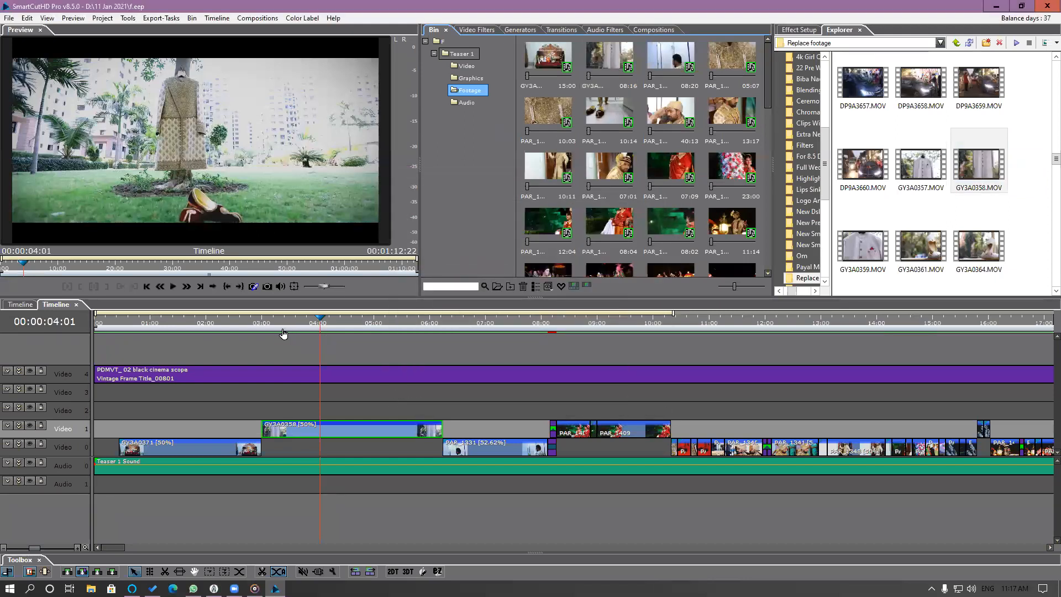
# Scrub the replaced GY3A0358 clip to 00:00:04:11 and enlarge the preview area in width and height.
pyautogui.moveTo(283, 333); pyautogui.dragTo(242, 398)
pyautogui.moveTo(341, 409); pyautogui.dragTo(342, 435)
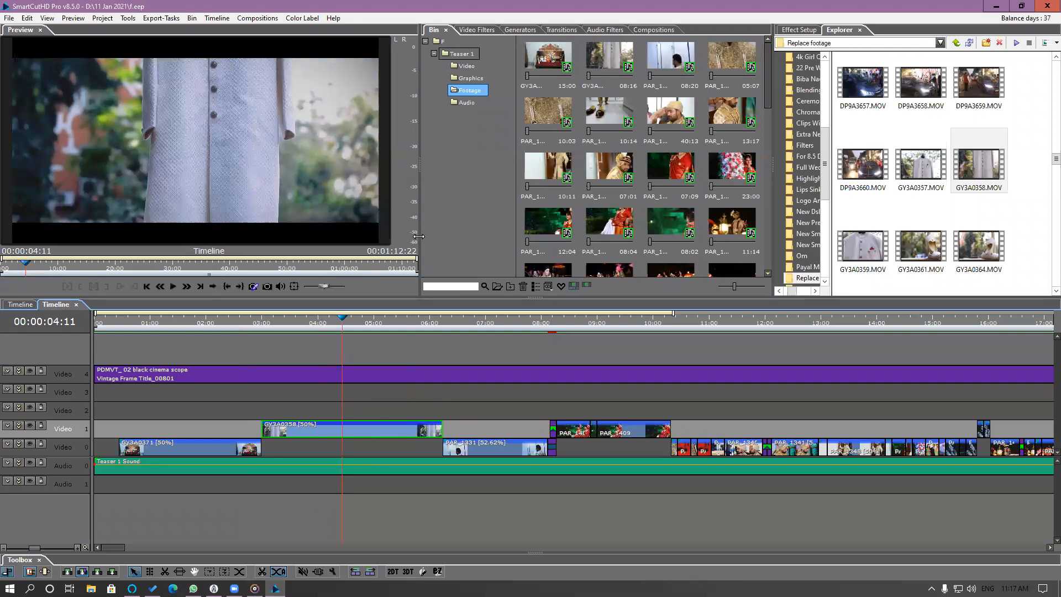
pyautogui.moveTo(419, 237); pyautogui.dragTo(436, 237)
pyautogui.moveTo(398, 303)
pyautogui.mouseDown()
pyautogui.moveTo(402, 315)
pyautogui.moveTo(392, 314)
pyautogui.mouseUp()
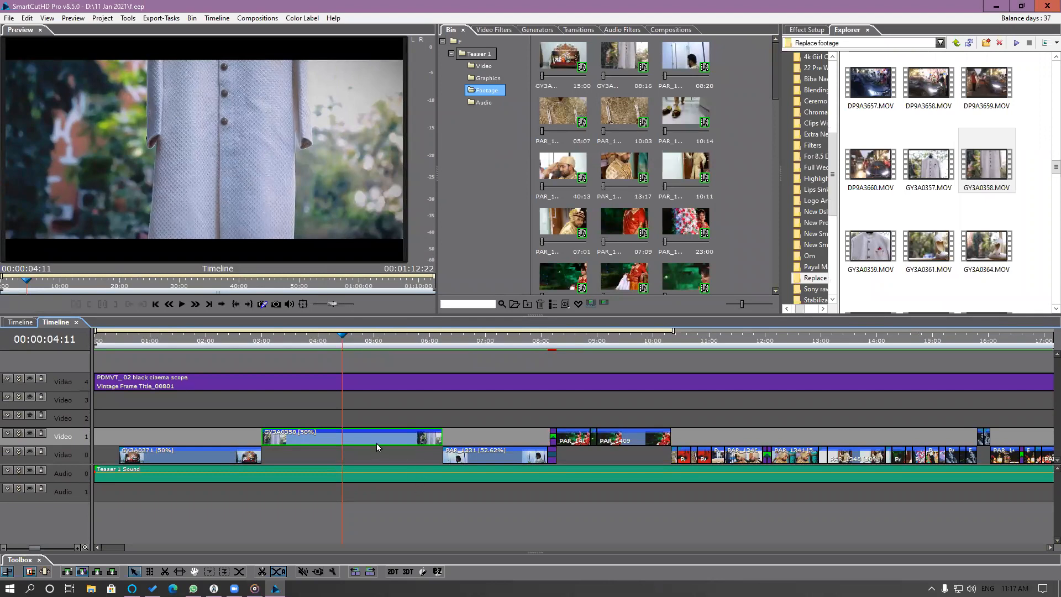
# Open the source of the GY3A0358 timeline clip in the preview and try shifting its used segment.
pyautogui.click(626, 65)
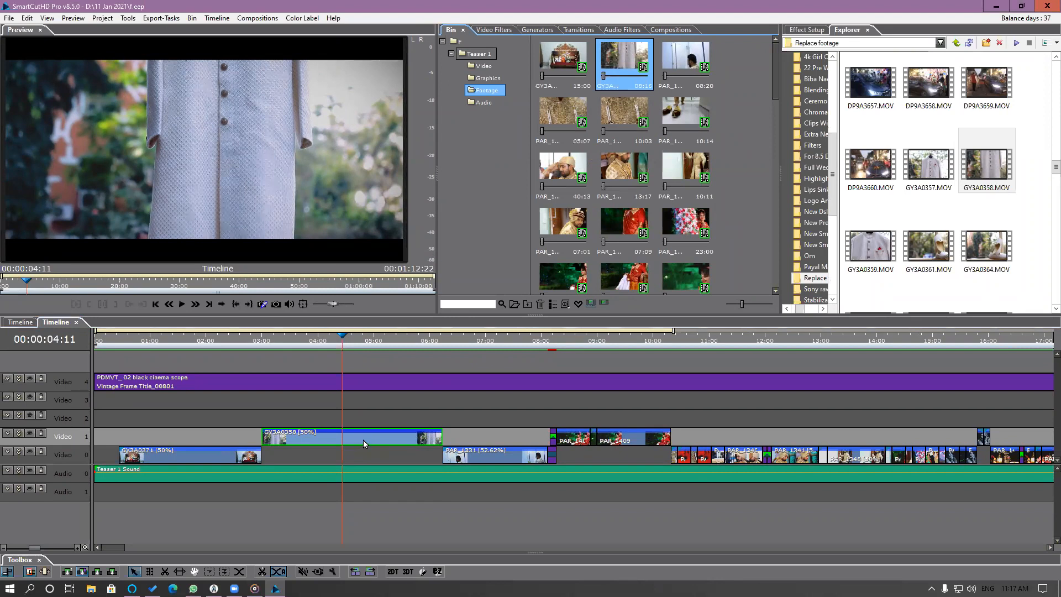
pyautogui.click(359, 417)
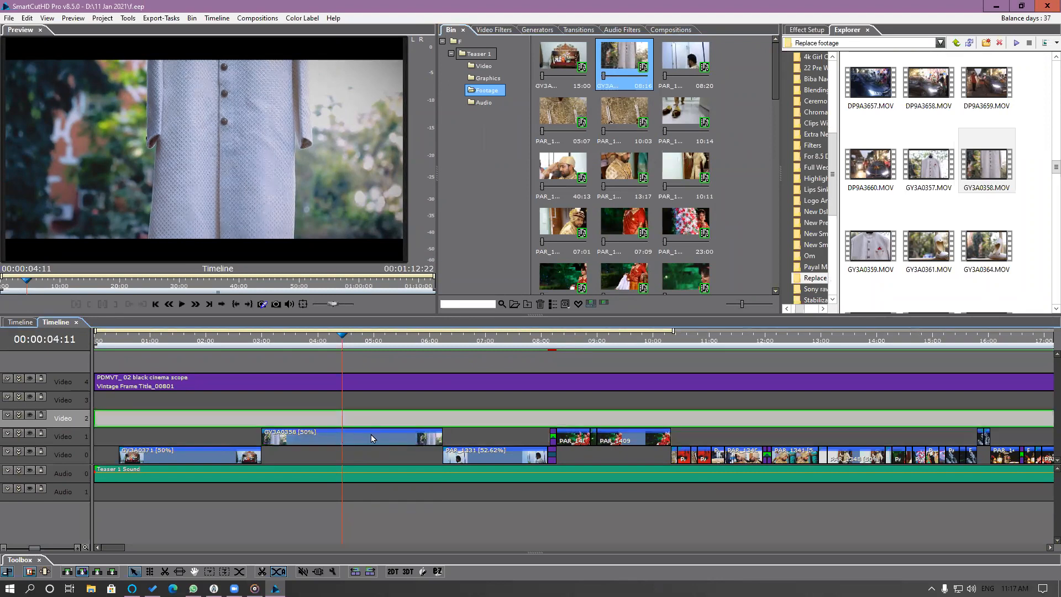
pyautogui.click(371, 439)
pyautogui.doubleClick(376, 440)
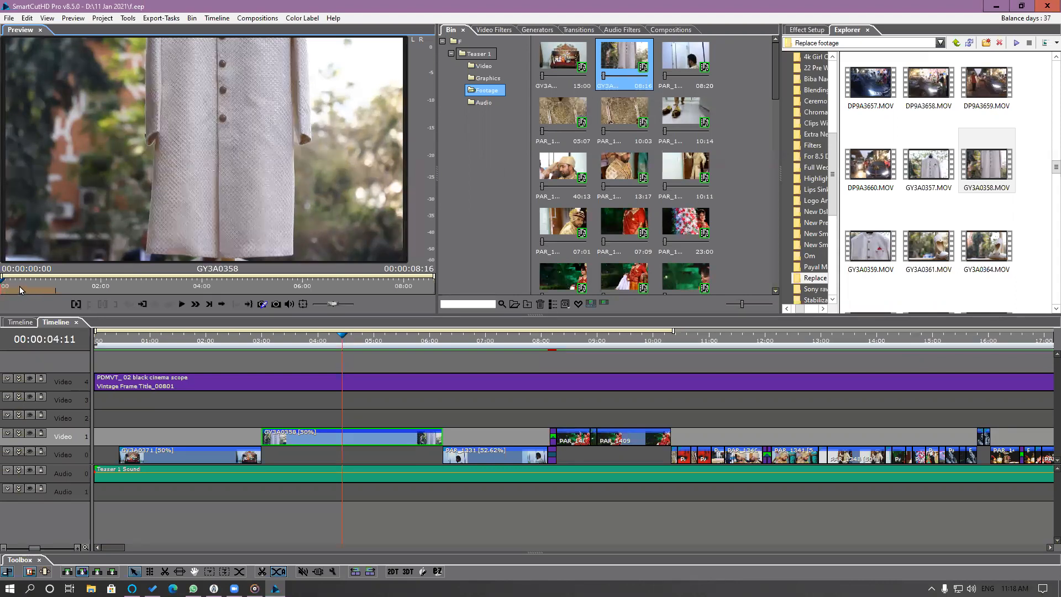
pyautogui.click(49, 288)
pyautogui.moveTo(49, 288)
pyautogui.mouseDown()
pyautogui.moveTo(287, 296)
pyautogui.moveTo(7, 291)
pyautogui.mouseUp()
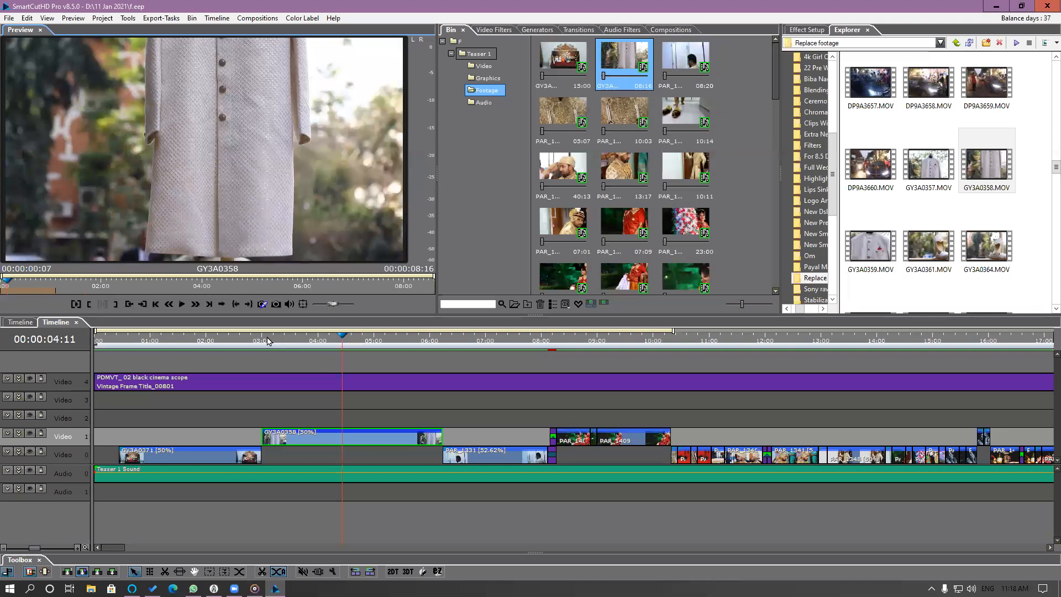
# Place the timeline playhead at 00:00:04:00, open GY3A0358's source, and slip its used segment to start at about 00:00:06:49.
pyautogui.click(270, 340)
pyautogui.click(318, 350)
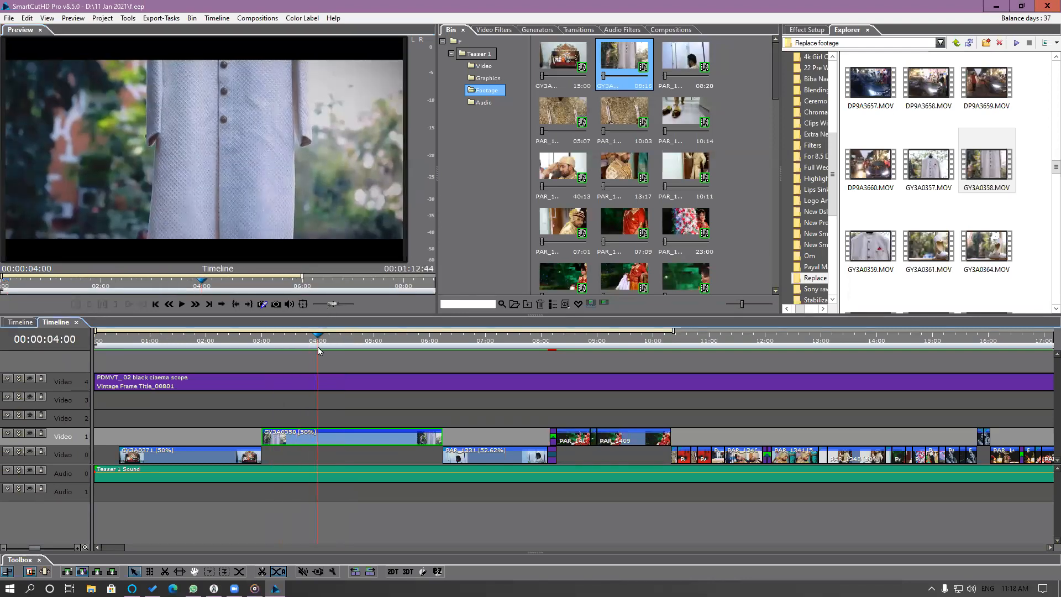
pyautogui.doubleClick(350, 439)
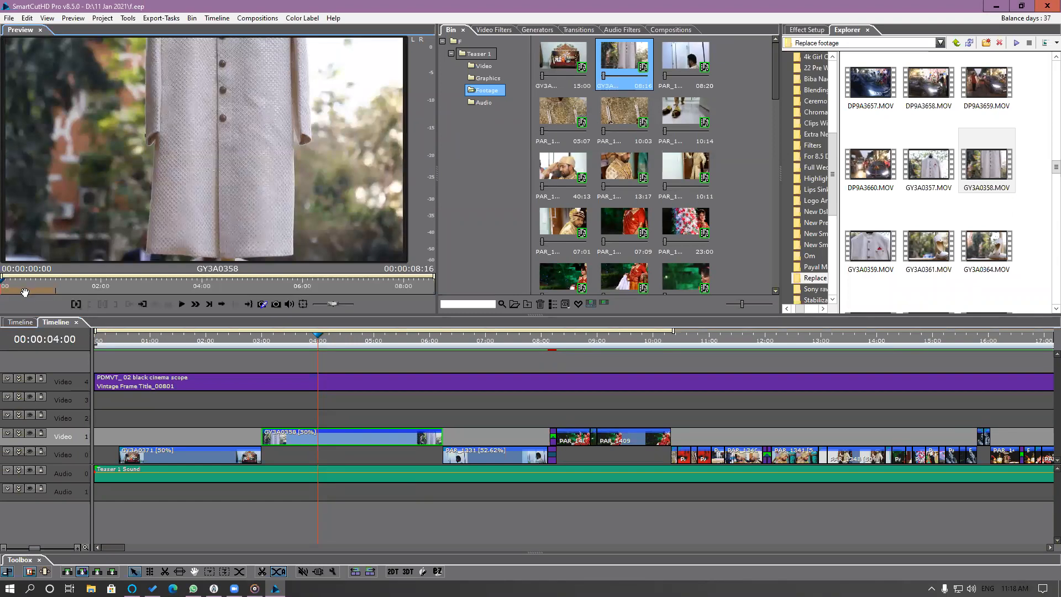
pyautogui.moveTo(34, 293); pyautogui.dragTo(376, 300)
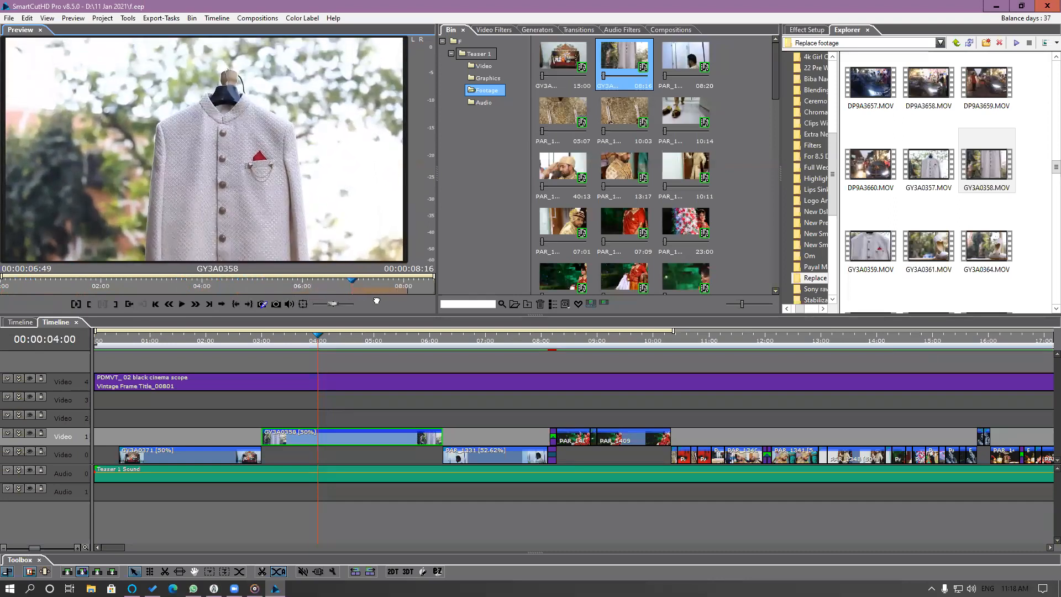
pyautogui.moveTo(376, 300); pyautogui.dragTo(377, 300)
# Scrub and play the timeline through the GY3A0358 clip to review its new source segment.
pyautogui.moveTo(260, 338); pyautogui.dragTo(426, 356)
pyautogui.click(214, 343)
pyautogui.moveTo(114, 363); pyautogui.dragTo(206, 362)
pyautogui.press('space')
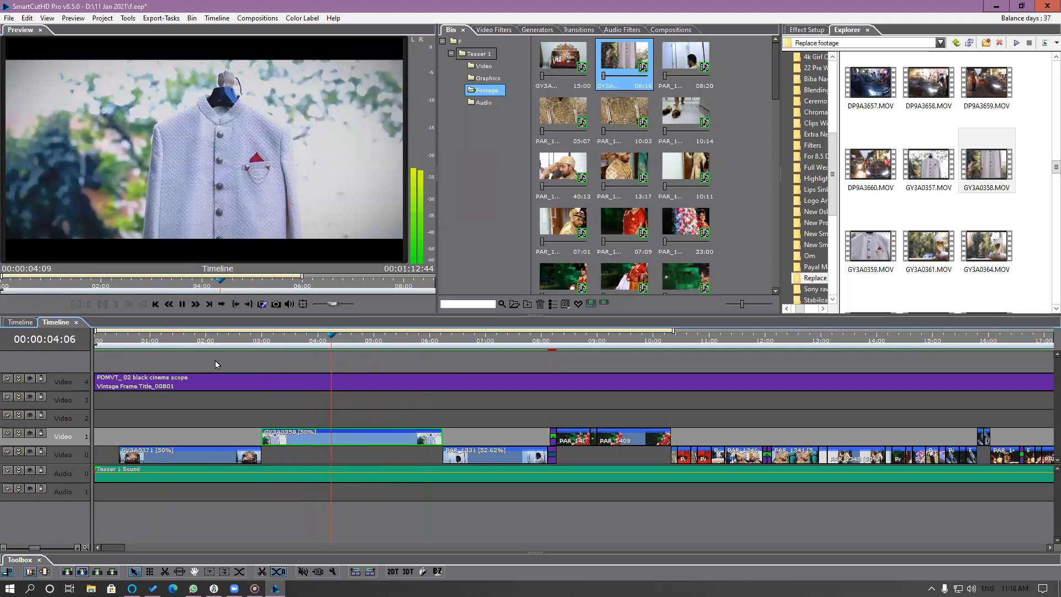
pyautogui.press('space')
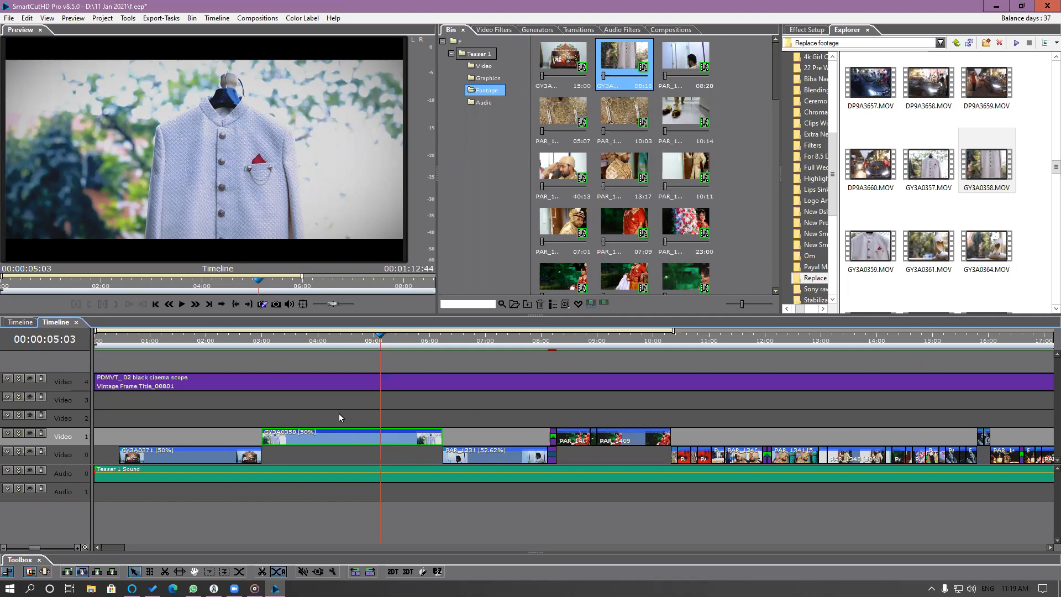
pyautogui.moveTo(290, 339); pyautogui.dragTo(340, 350)
pyautogui.rightClick(356, 438)
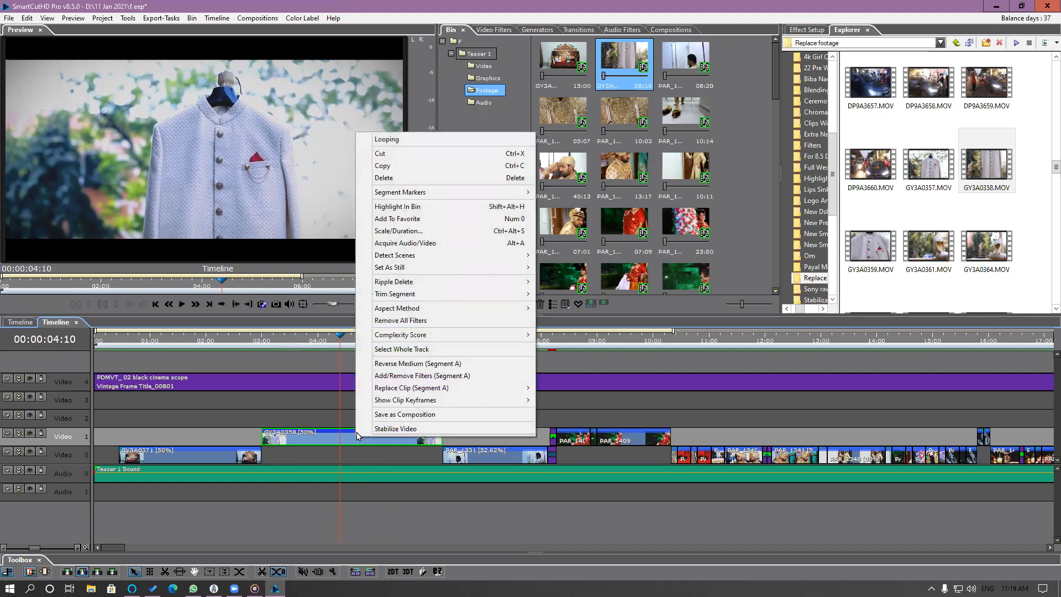
pyautogui.moveTo(406, 394)
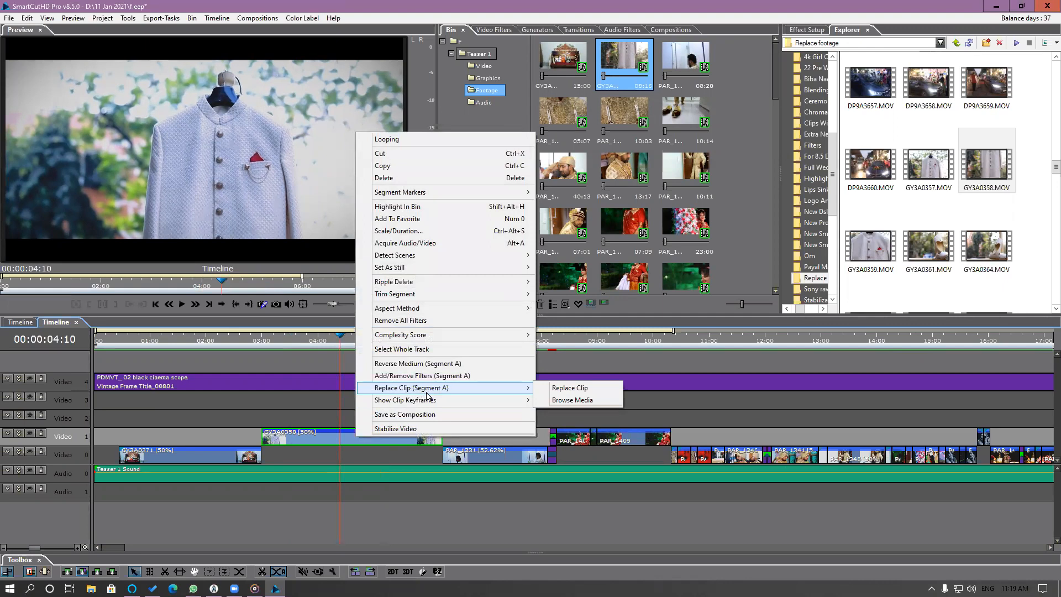
pyautogui.click(571, 407)
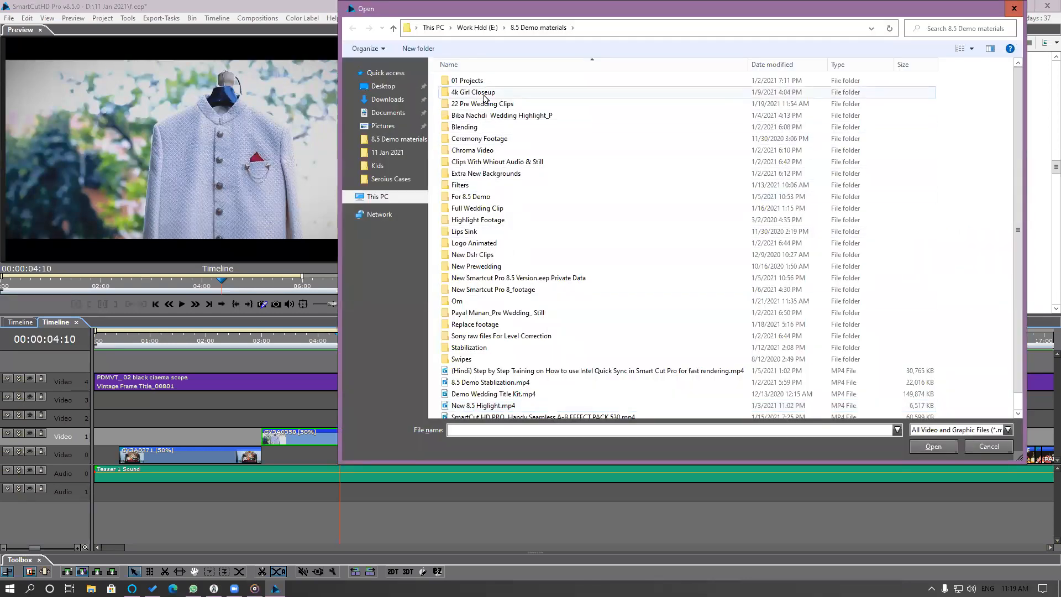
pyautogui.doubleClick(480, 104)
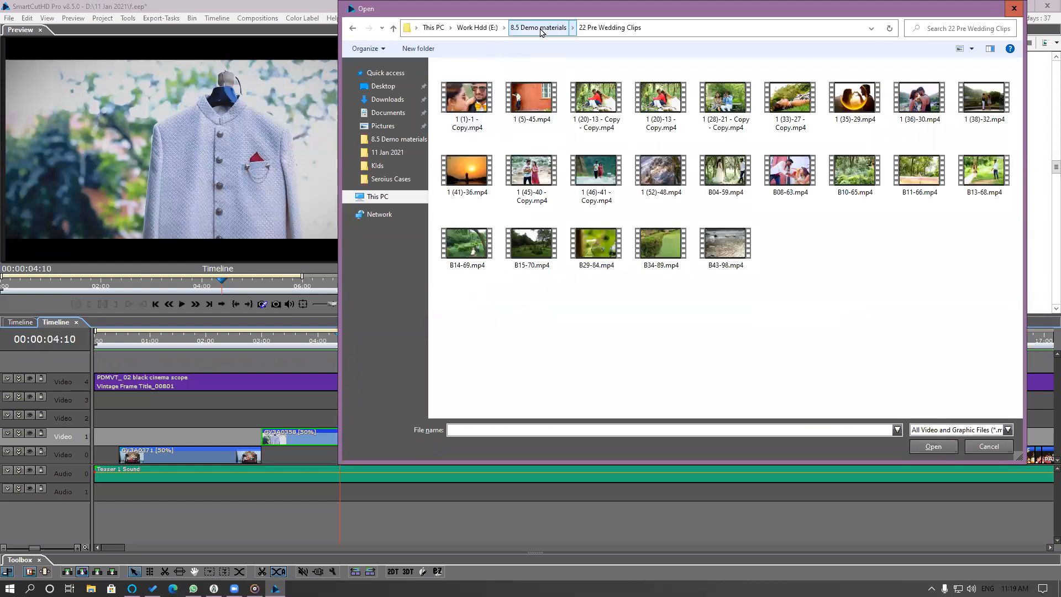
pyautogui.click(514, 28)
pyautogui.click(479, 151)
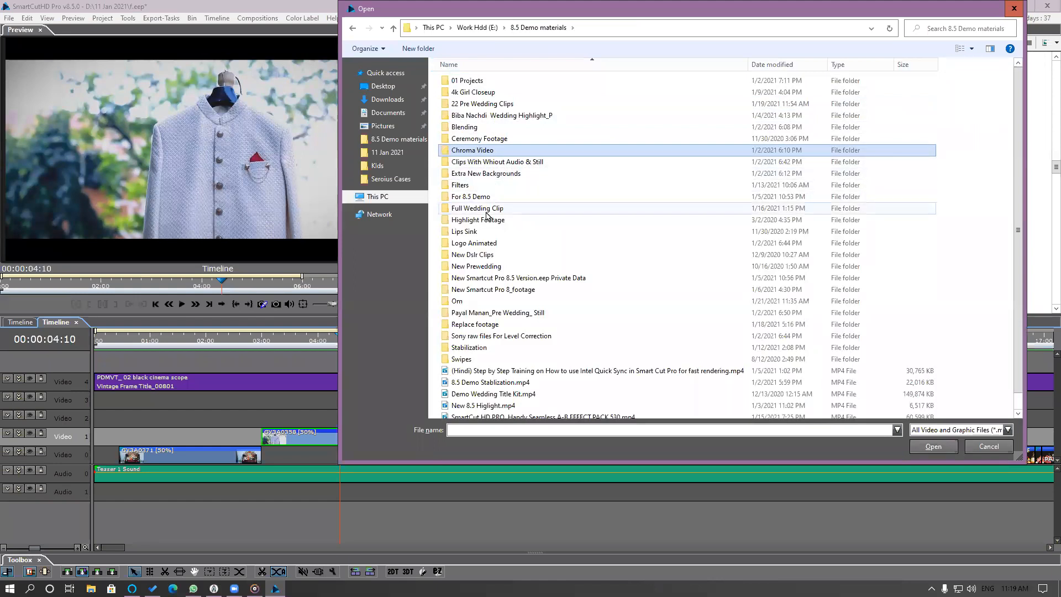
pyautogui.doubleClick(482, 106)
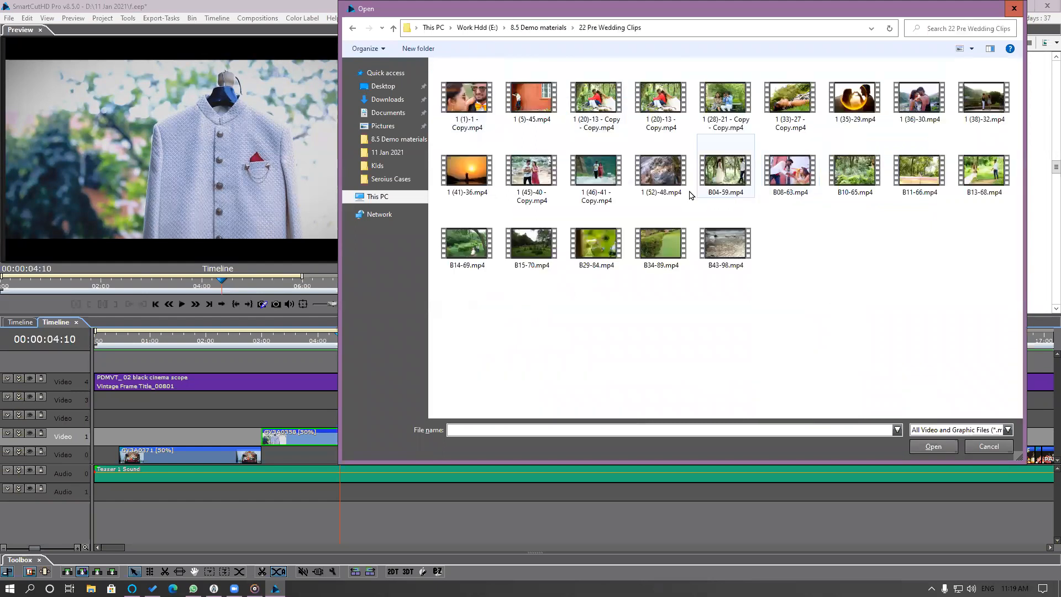
pyautogui.doubleClick(959, 111)
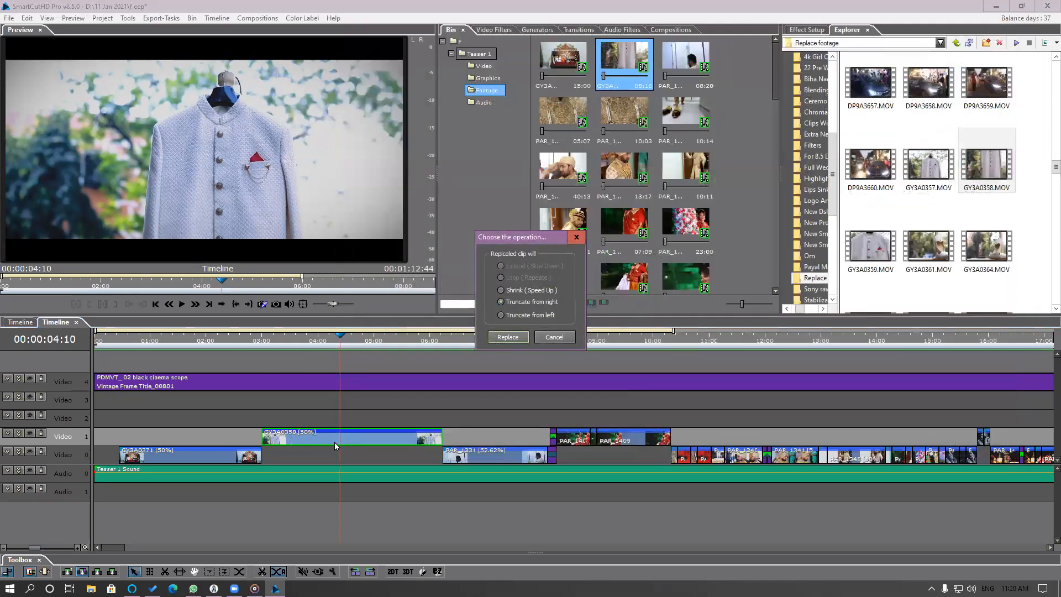
pyautogui.click(567, 340)
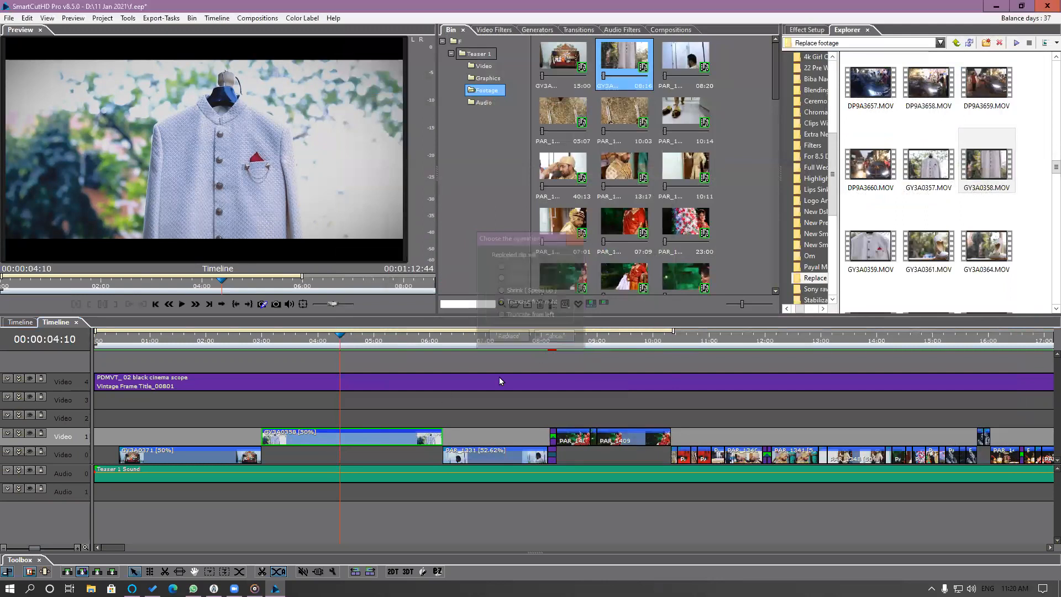
# Replace the GY3A0358 timeline clip with 1 (38)-32.mp4 from the 22 Pre Wedding Clips folder, using Truncate from right.
pyautogui.rightClick(376, 442)
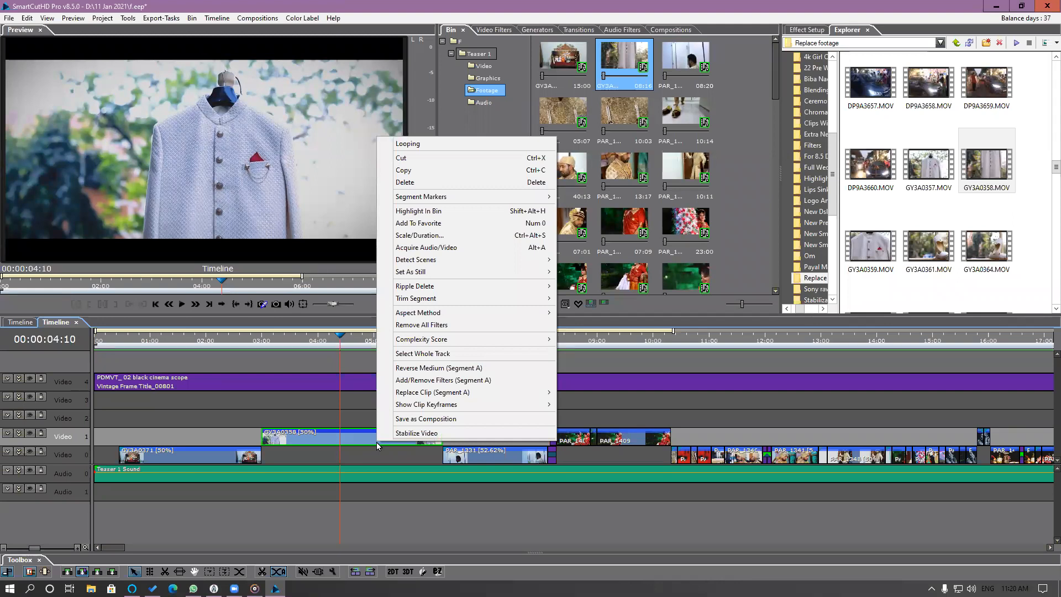
pyautogui.moveTo(436, 392)
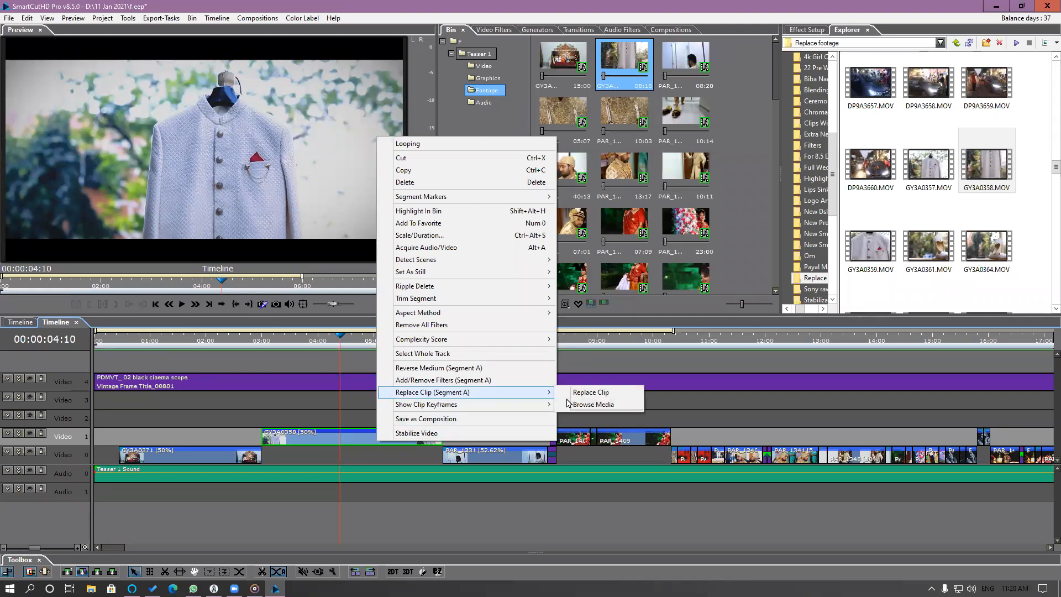
pyautogui.click(594, 404)
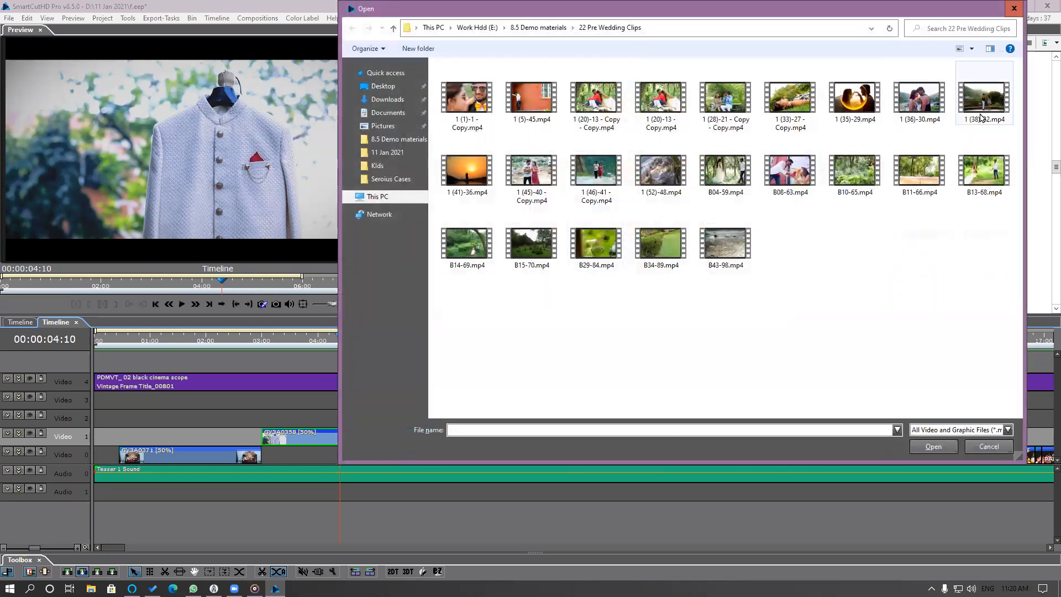
pyautogui.doubleClick(981, 116)
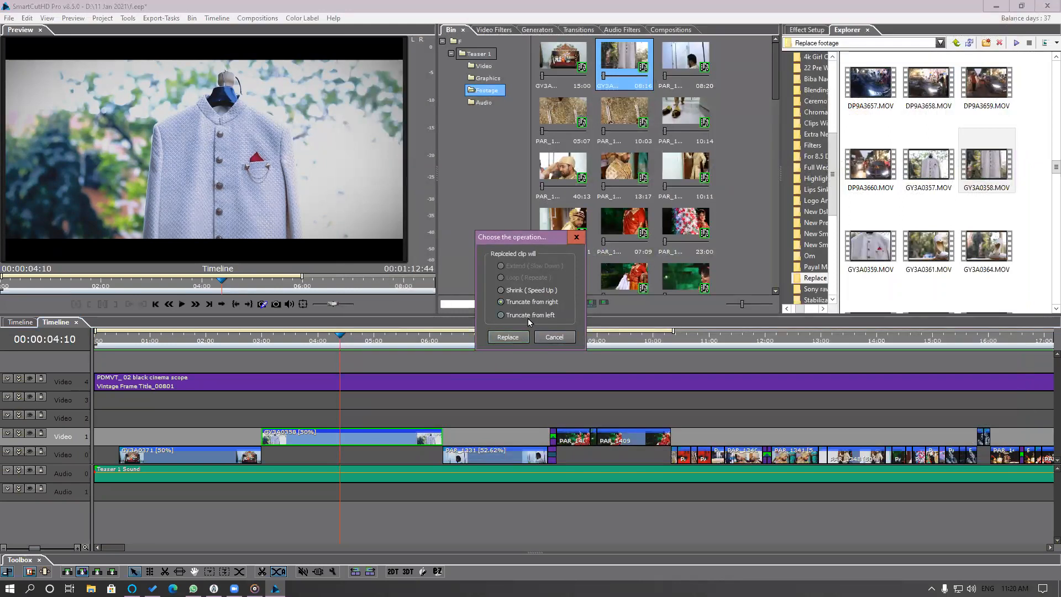
pyautogui.click(507, 337)
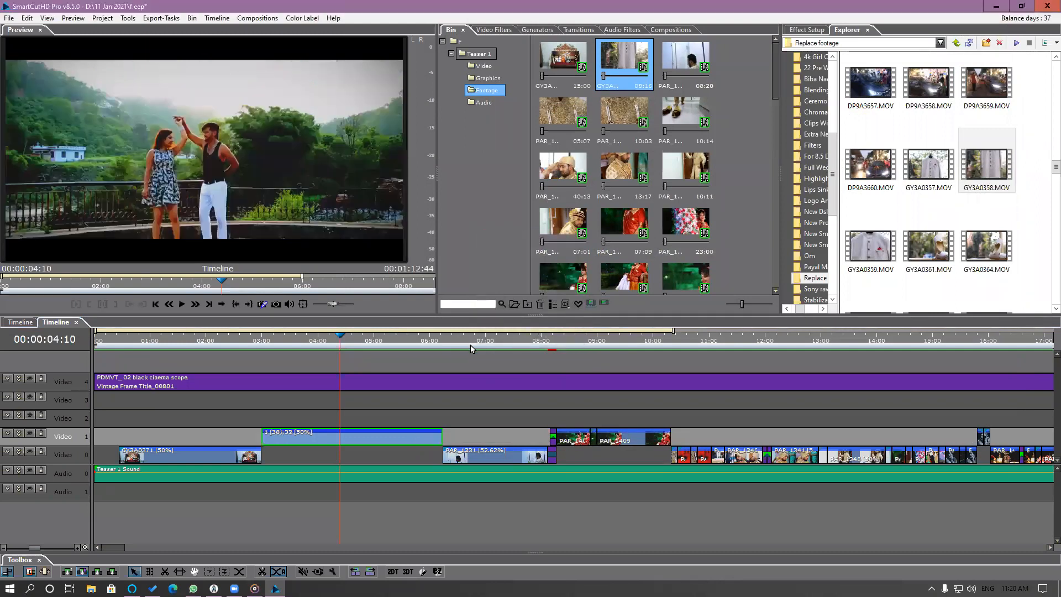
# Play the timeline twice through the replaced 1 (38)-32 clip to review its slow motion.
pyautogui.click(275, 347)
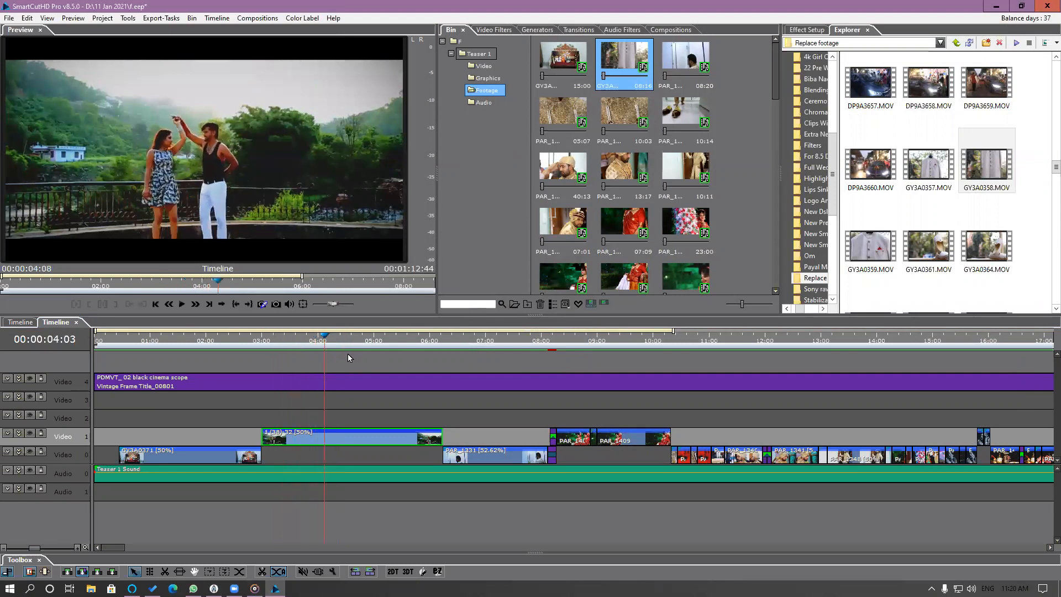
pyautogui.click(286, 363)
pyautogui.press('space')
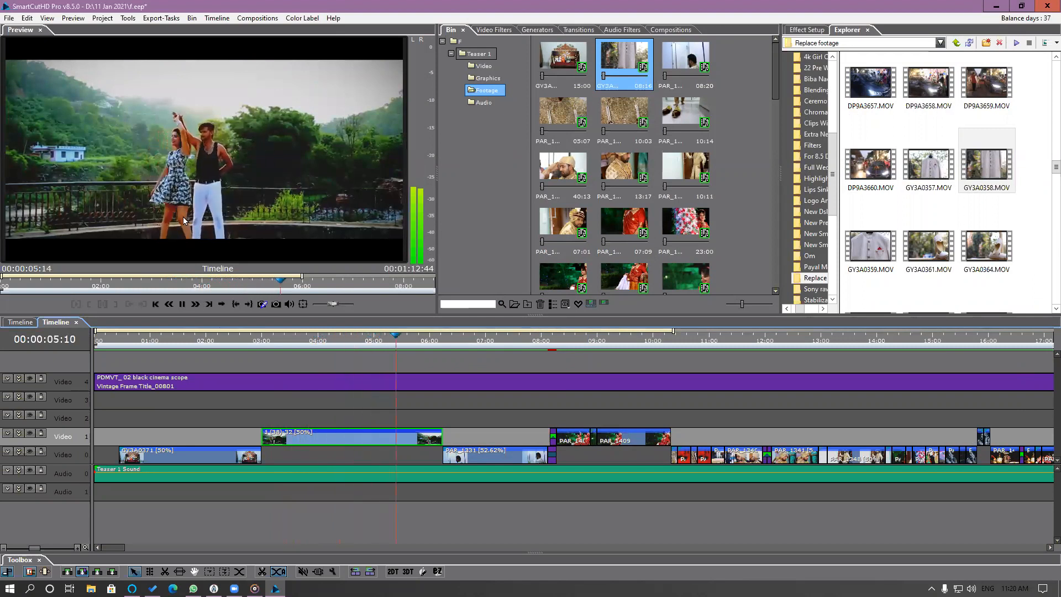
pyautogui.press('space')
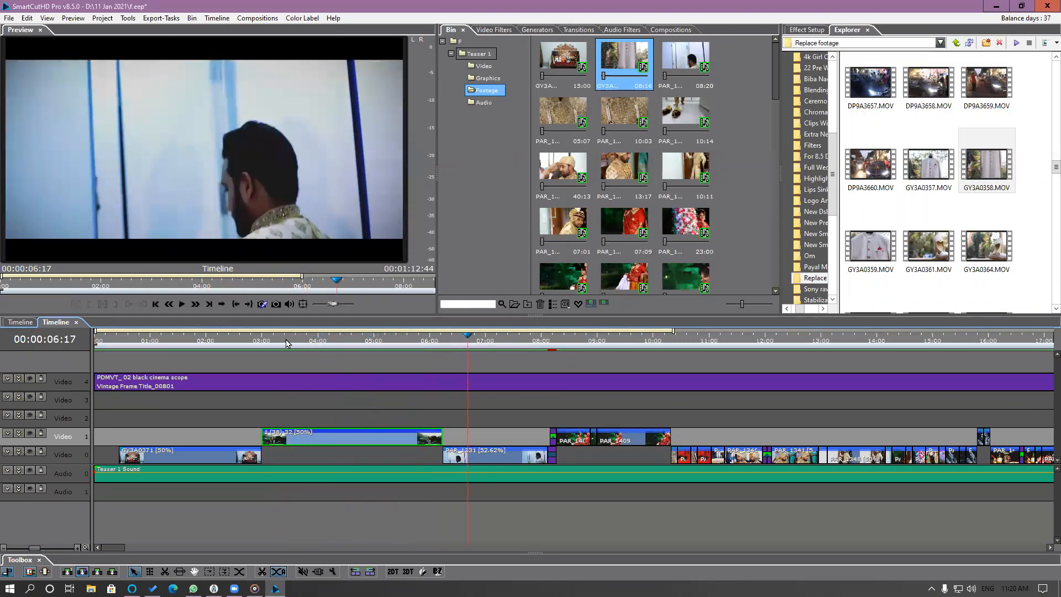
pyautogui.click(260, 344)
pyautogui.press('space')
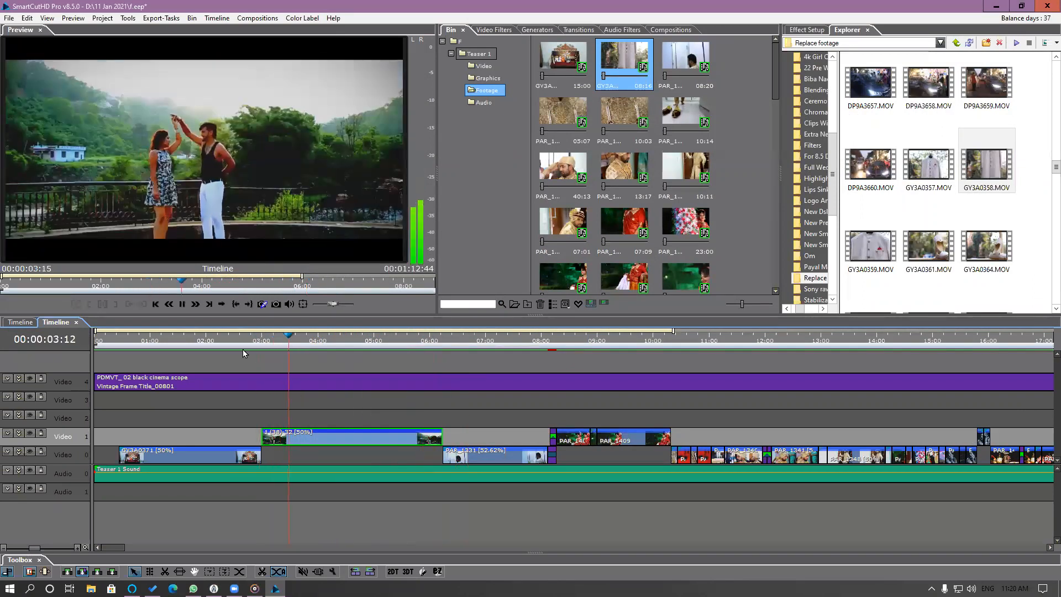
pyautogui.press('space')
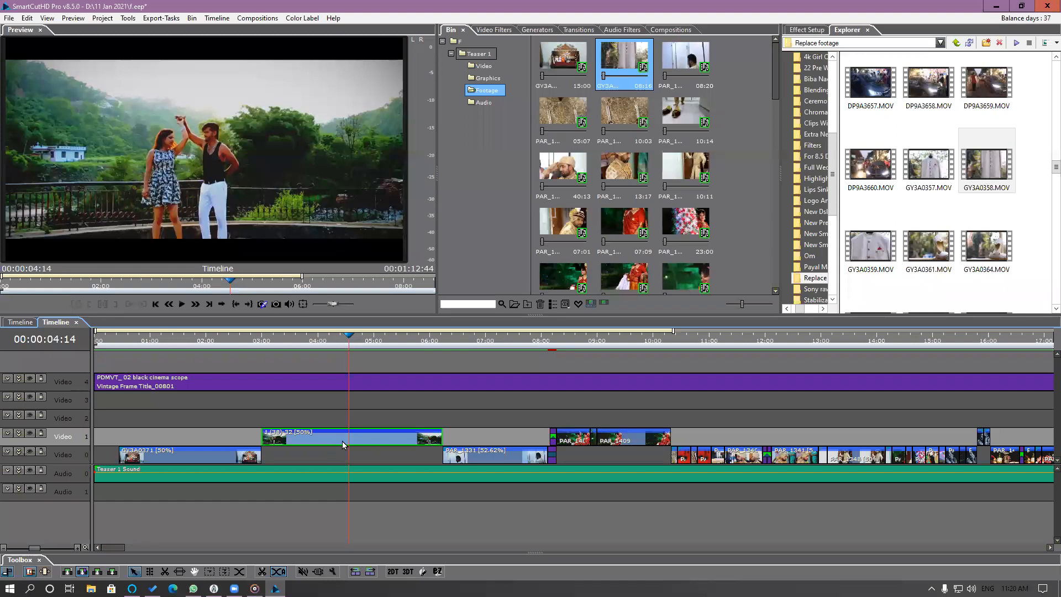
# Try setting the 1 (38)-32 clip's segment speed to 100% with Maintain Segment Duration and Trim Right.
pyautogui.rightClick(342, 441)
pyautogui.click(397, 233)
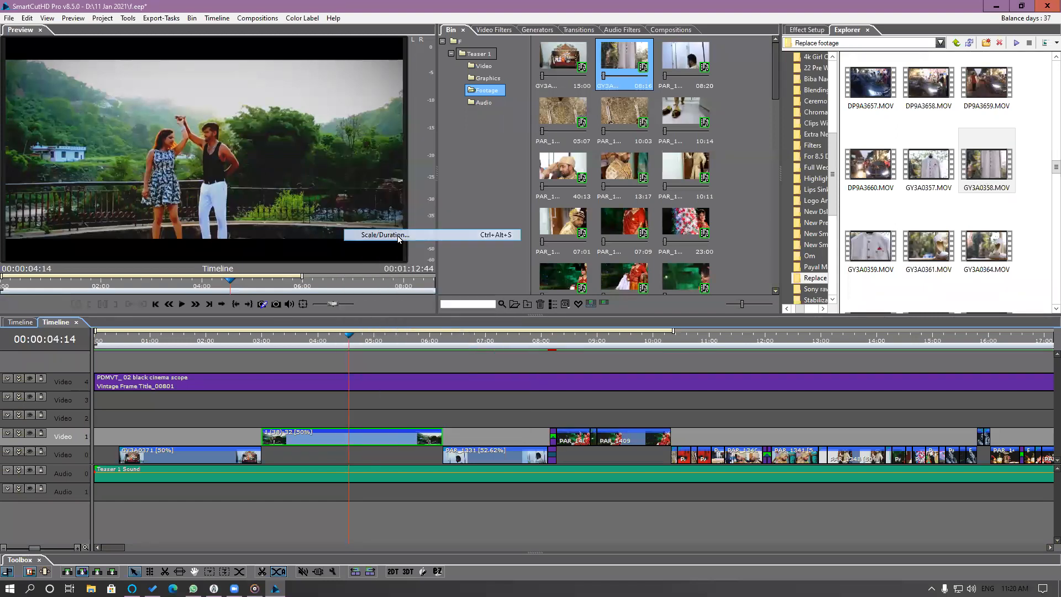
pyautogui.moveTo(383, 107); pyautogui.dragTo(496, 89)
pyautogui.click(401, 172)
pyautogui.moveTo(462, 187); pyautogui.dragTo(500, 190)
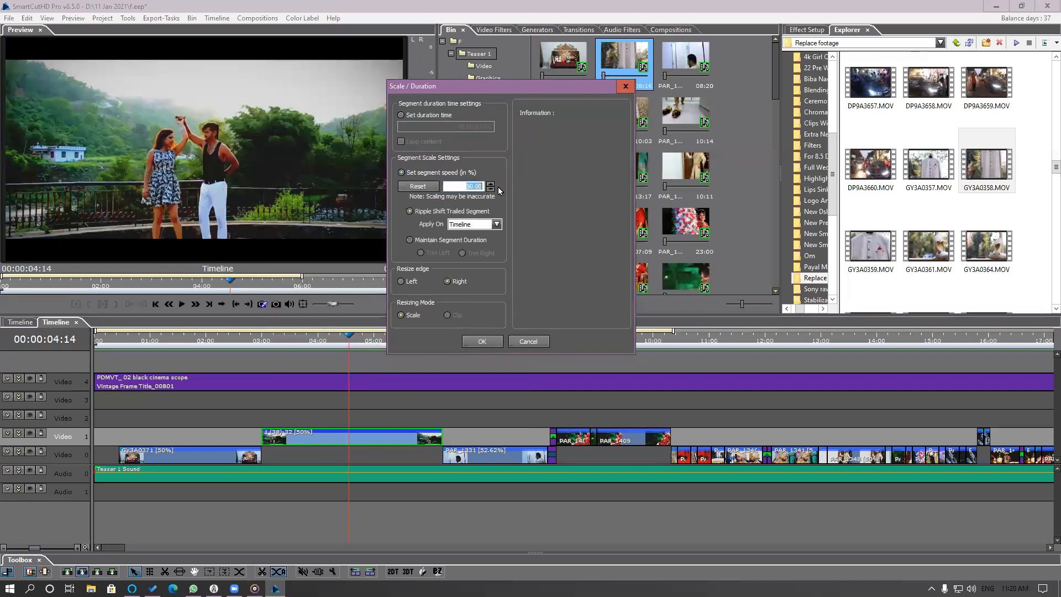
pyautogui.write('100')
pyautogui.click(439, 243)
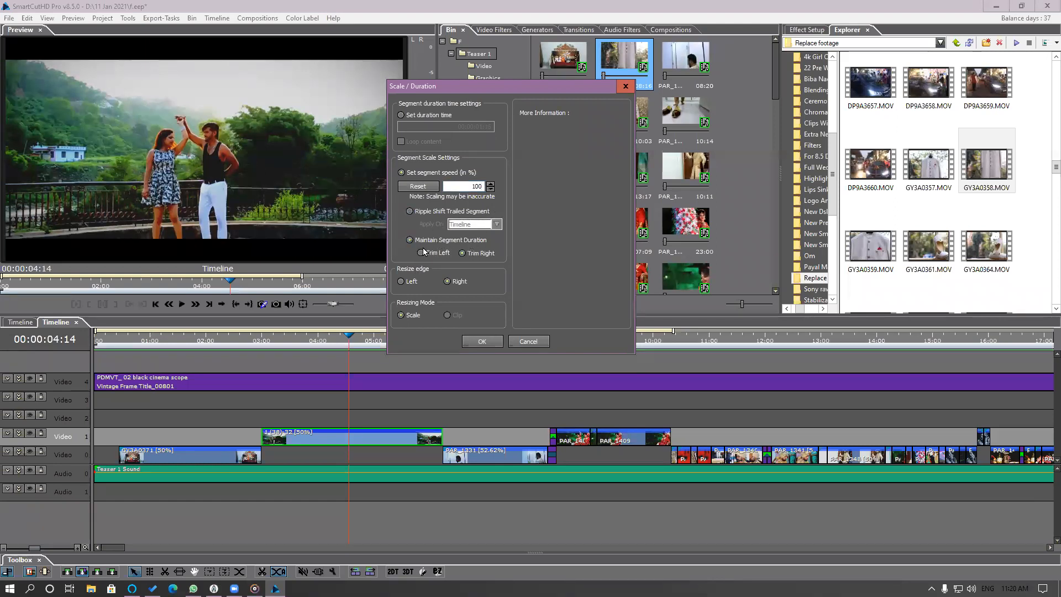
pyautogui.click(482, 341)
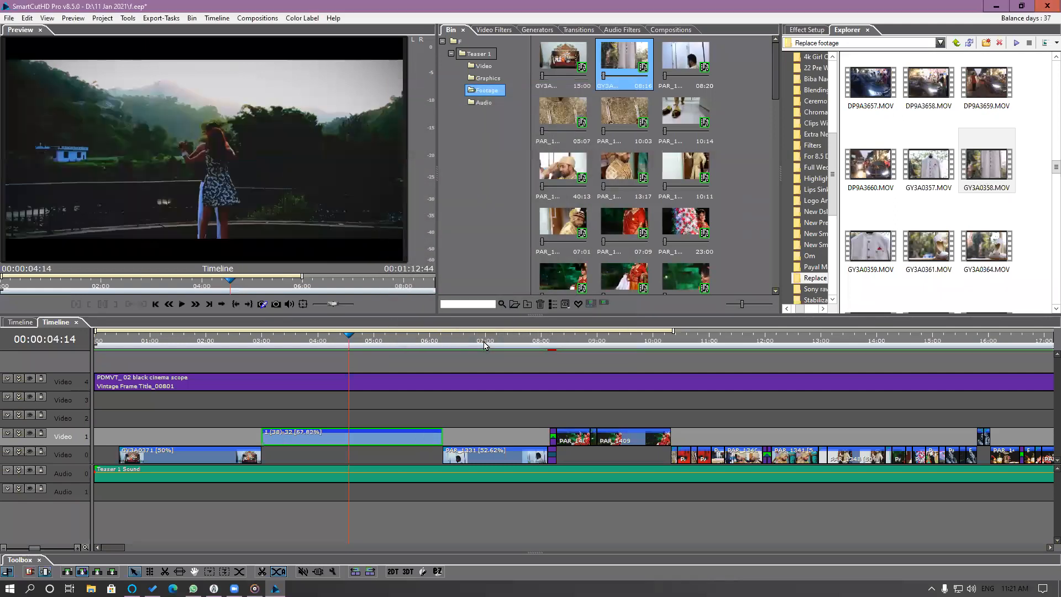
# Play the timeline through the 1 (38)-32 clip to check the effect of the right-trimmed speed change.
pyautogui.click(276, 341)
pyautogui.press('space')
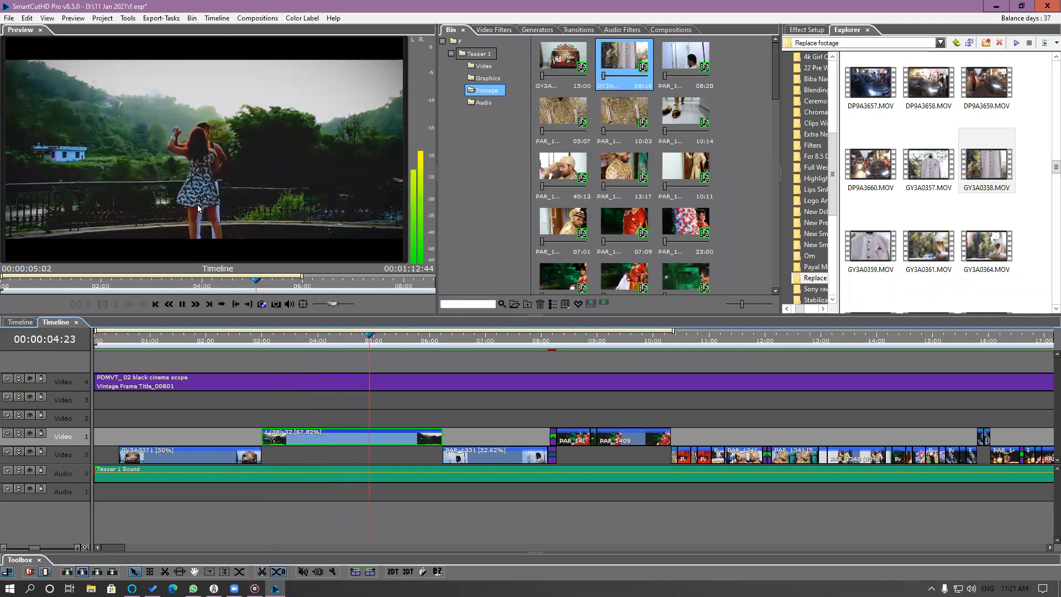
pyautogui.click(303, 342)
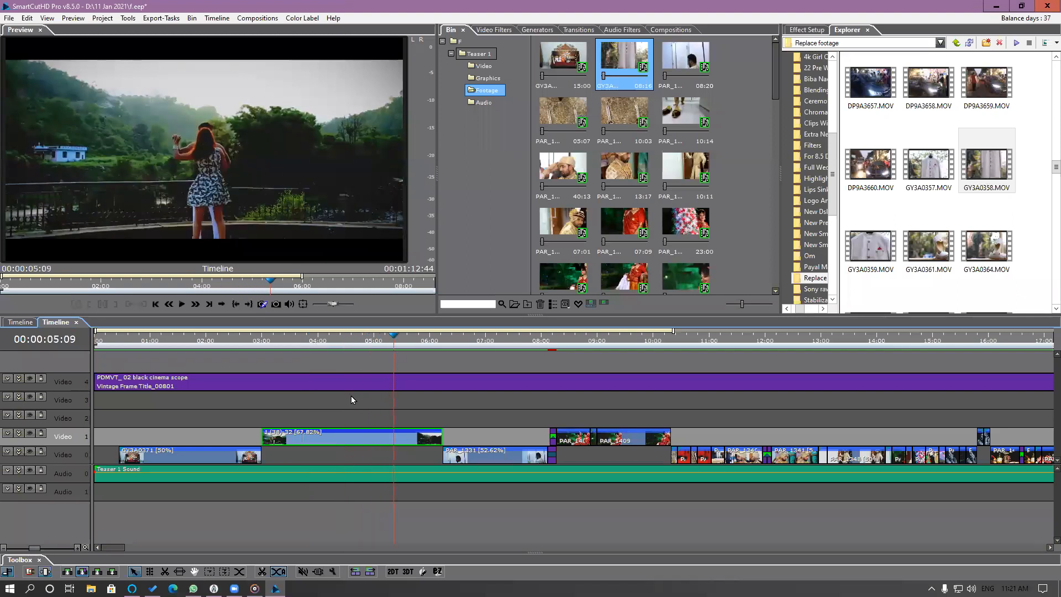
pyautogui.click(303, 340)
pyautogui.press('space')
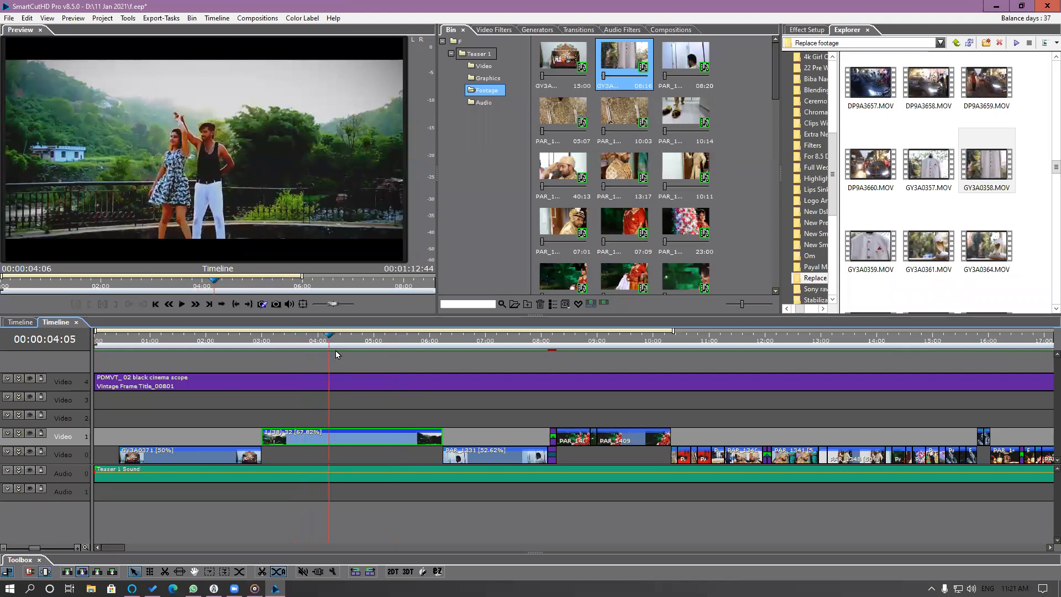
# Undo the 1 (38)-32 clip's speed change and play the timeline through it again.
pyautogui.click(324, 359)
pyautogui.press('space')
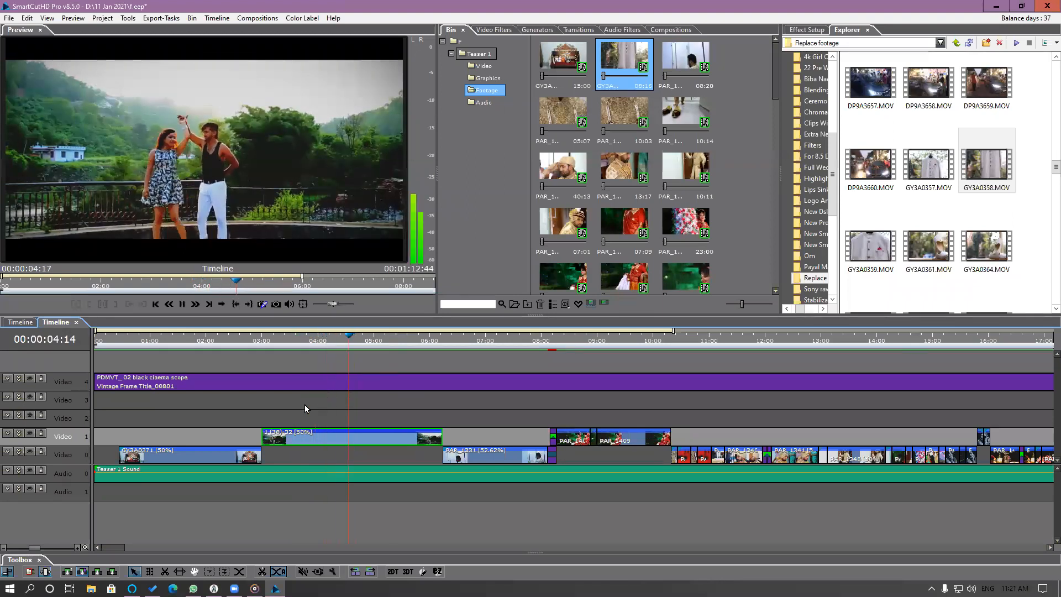
pyautogui.press('space')
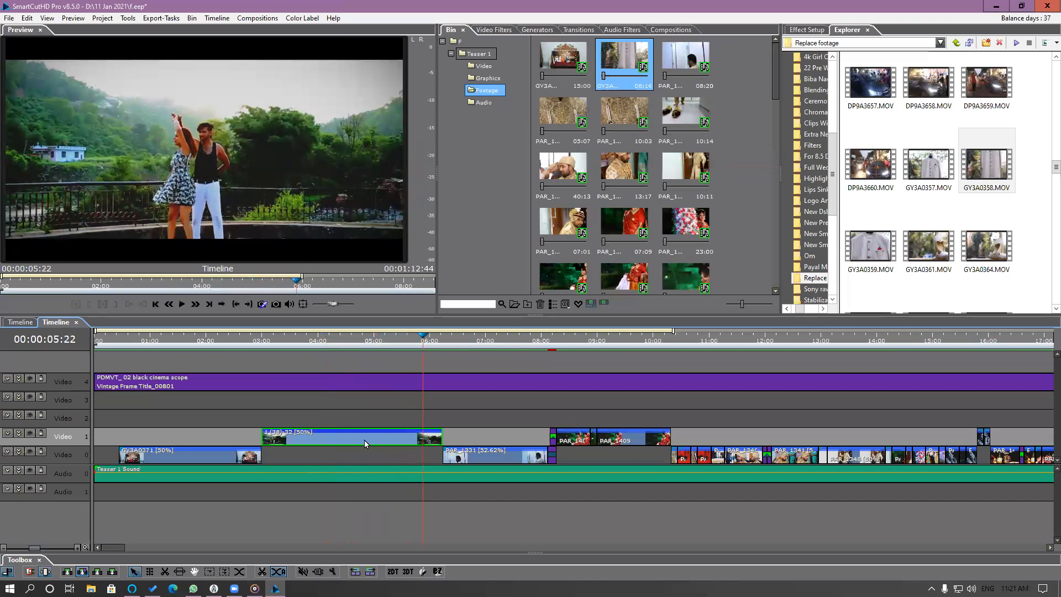
# Set the 1 (38)-32 clip's segment speed to 100% with Maintain Segment Duration and Trim Left.
pyautogui.rightClick(363, 439)
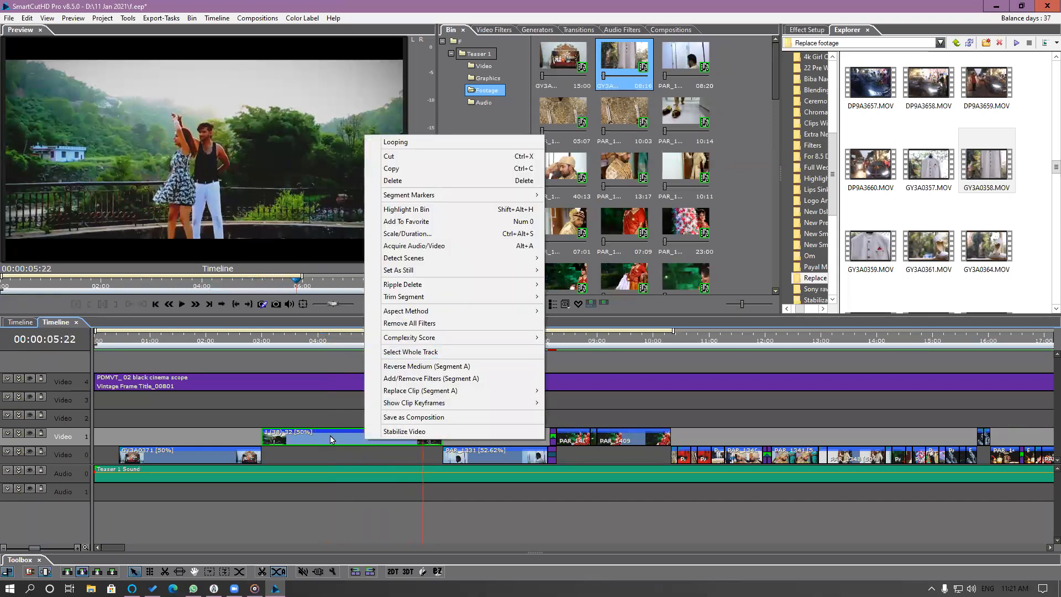
pyautogui.click(423, 233)
pyautogui.write('10')
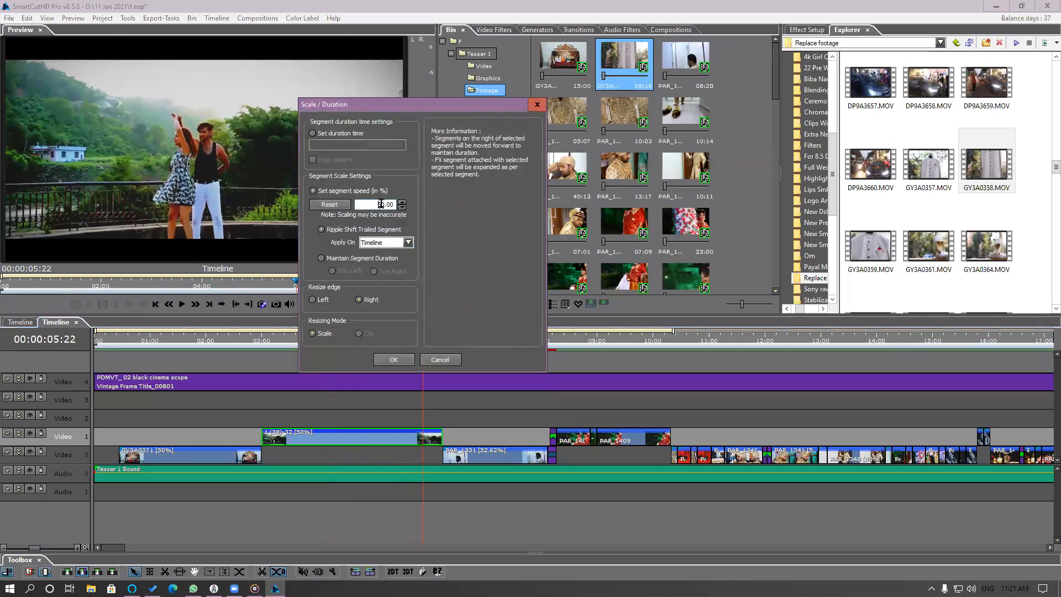
pyautogui.write('0')
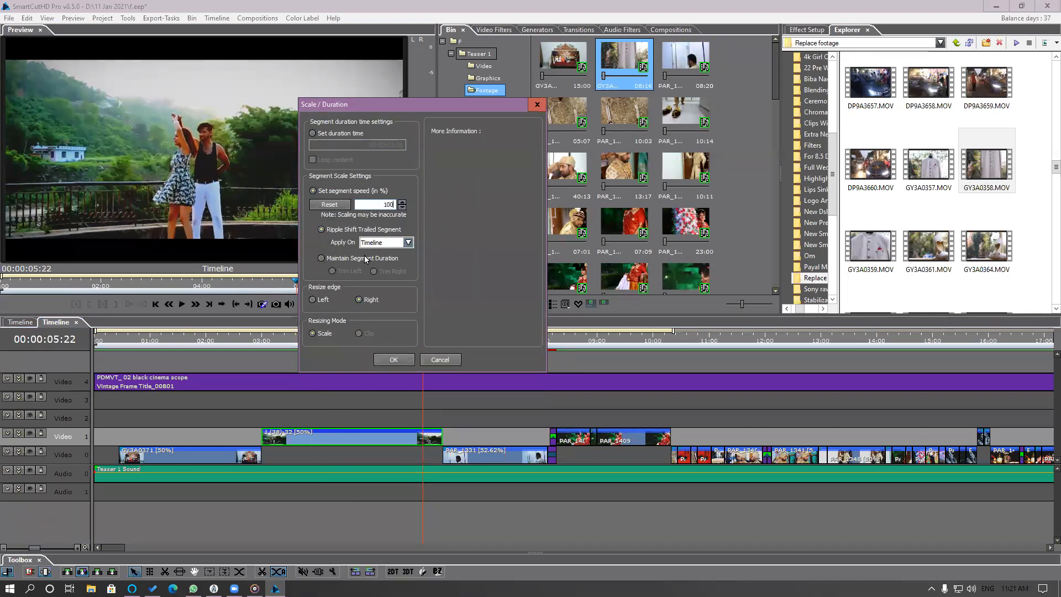
pyautogui.click(343, 258)
pyautogui.moveTo(472, 108); pyautogui.dragTo(658, 65)
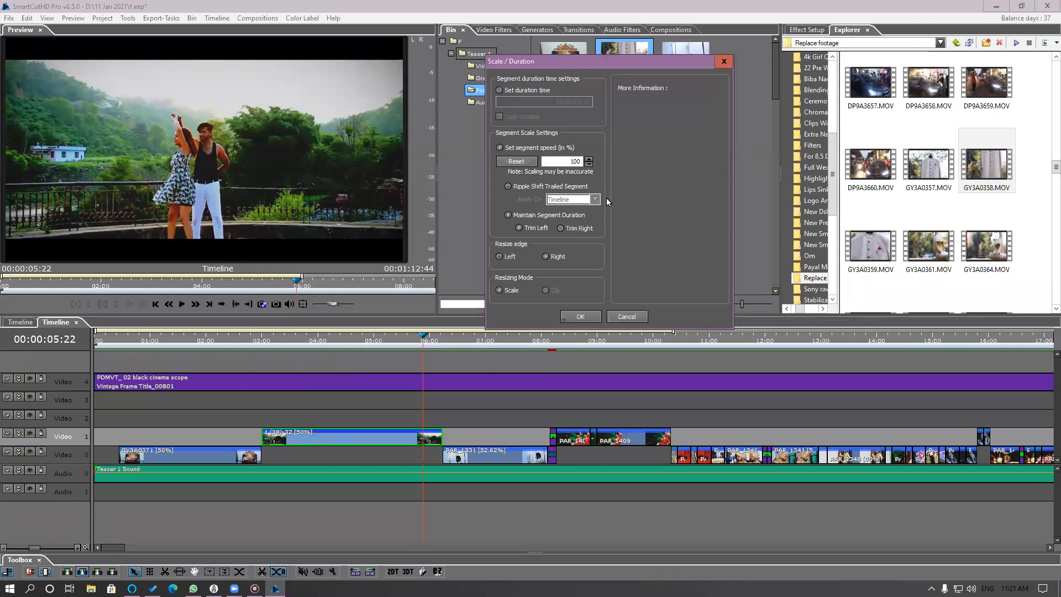
pyautogui.click(580, 317)
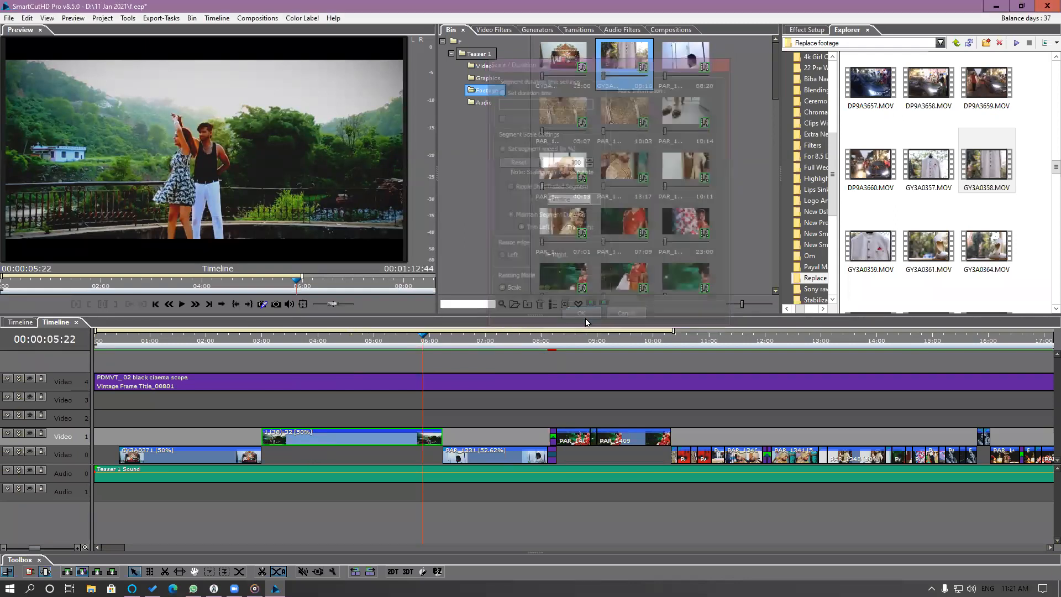
# Replay the start of the 1 (38)-32 clip to review the speed change with its left side trimmed.
pyautogui.click(285, 344)
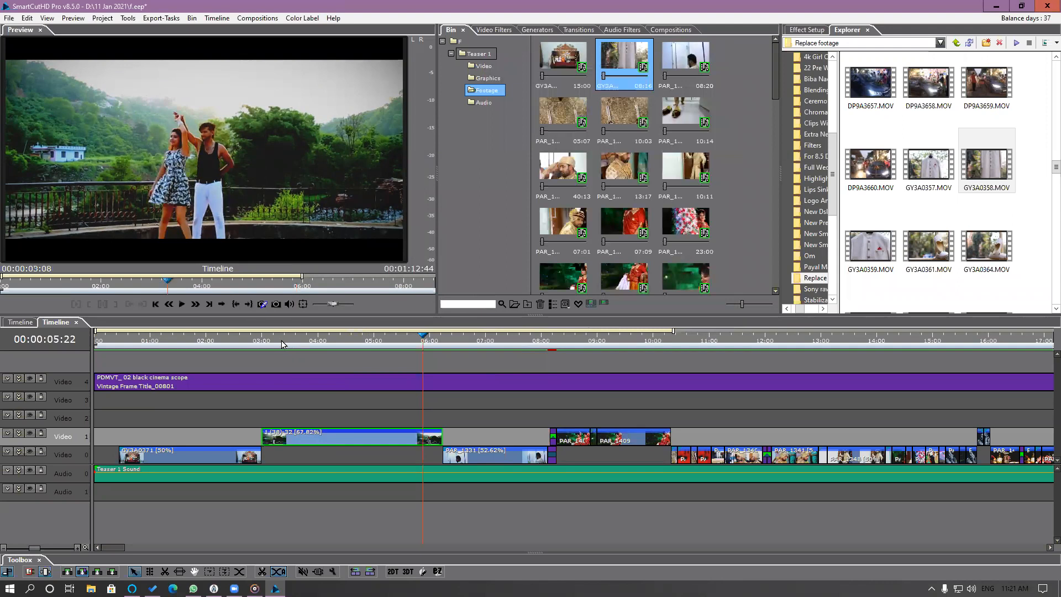
pyautogui.press('space')
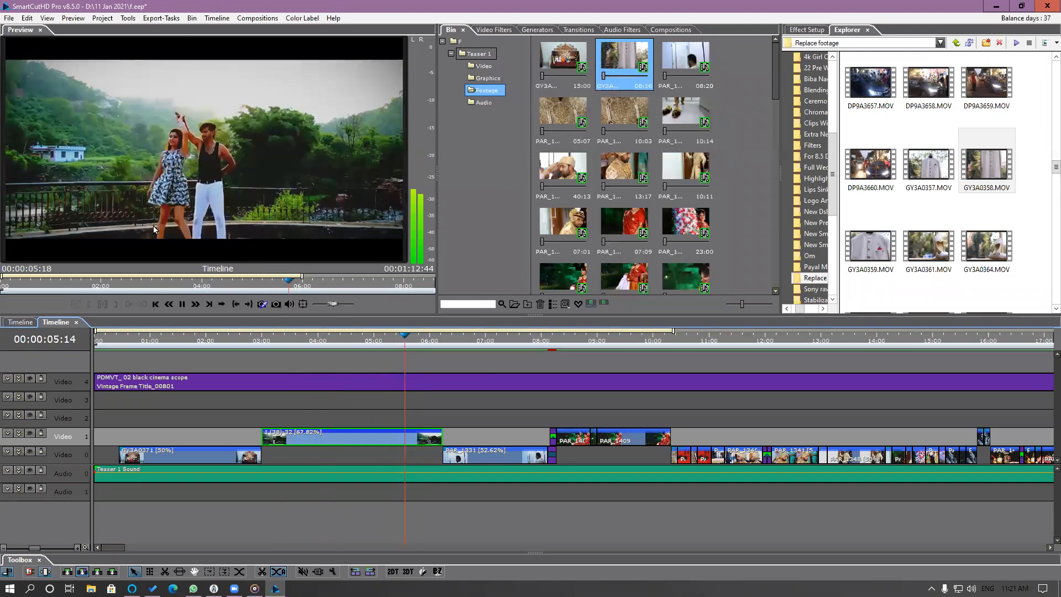
pyautogui.press('space')
pyautogui.click(287, 340)
pyautogui.press('space')
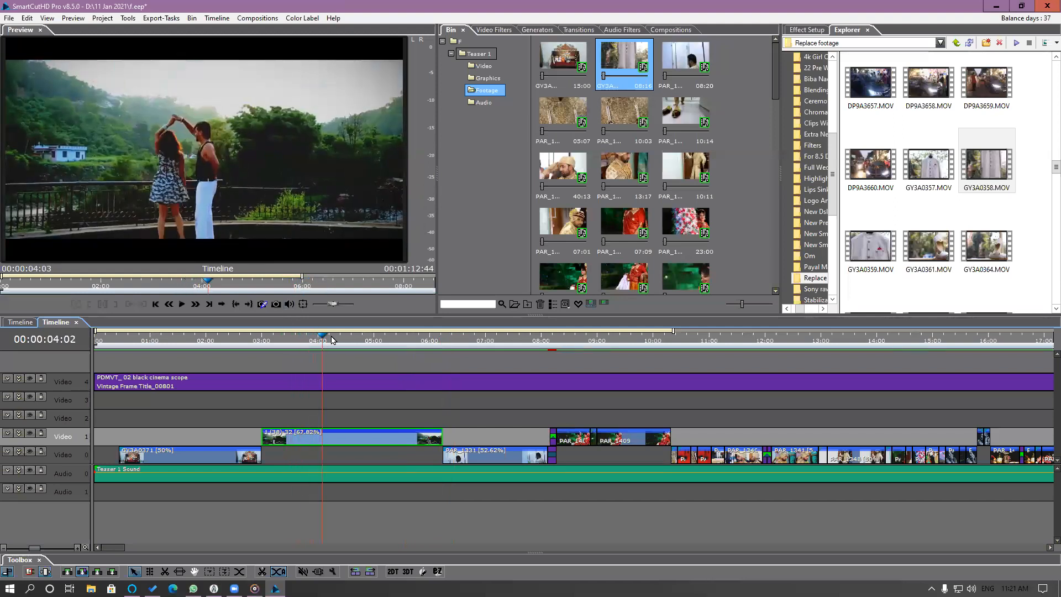
# Try a segment speed of 150% with Ripple Shift Trailed Segment on the 1 (38)-32 clip, and undo it.
pyautogui.rightClick(375, 441)
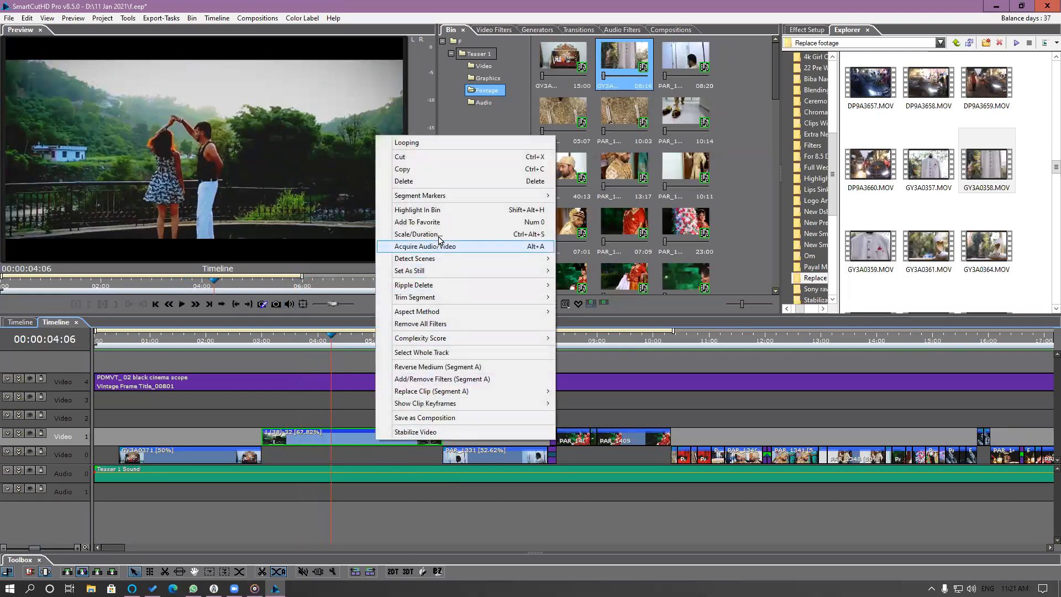
pyautogui.click(438, 236)
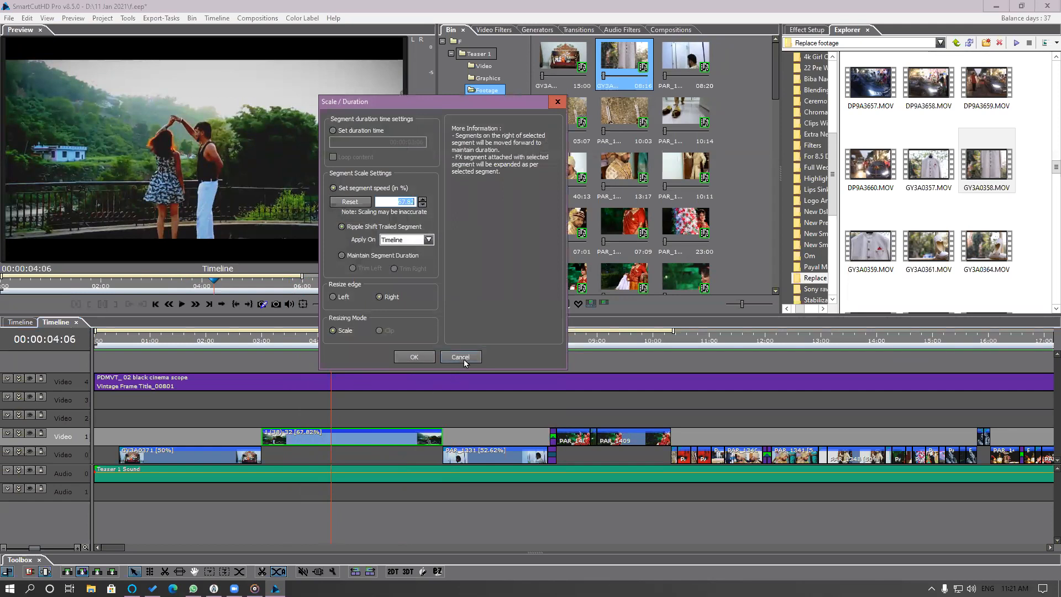
pyautogui.write('150')
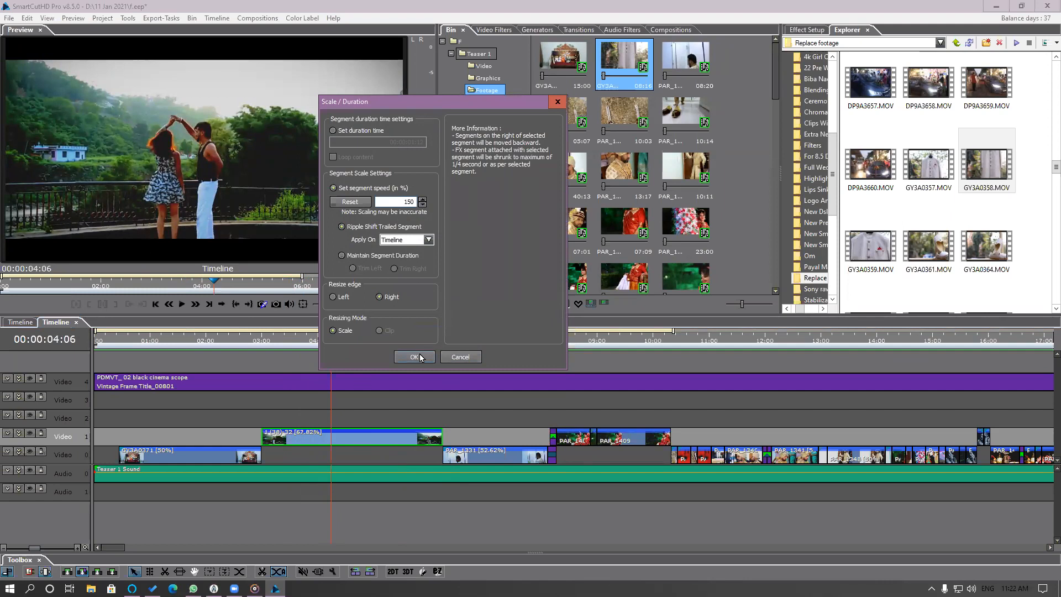
pyautogui.click(419, 355)
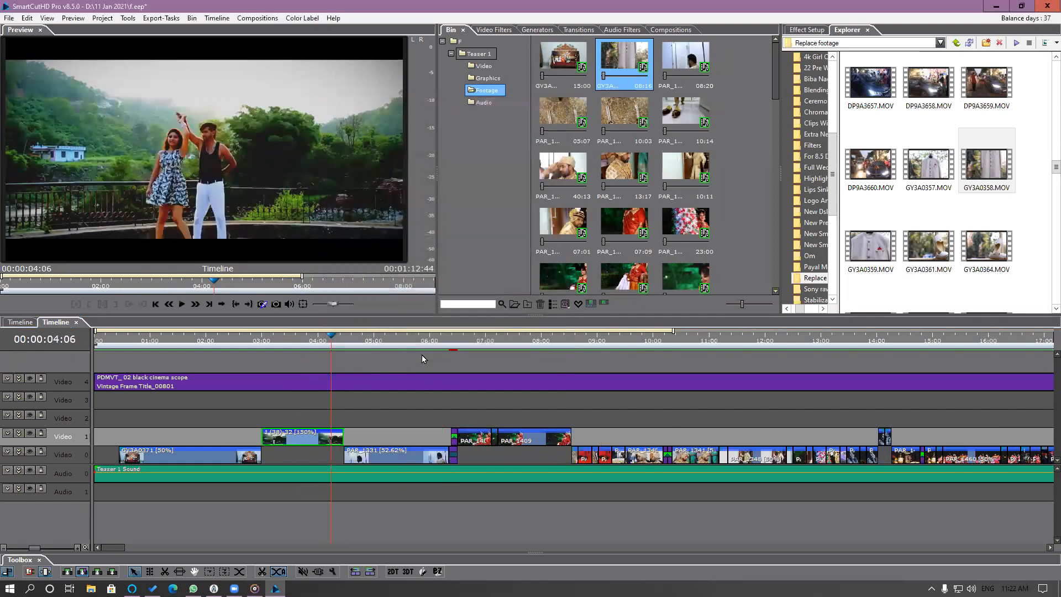
pyautogui.hotkey('ctrl', 'z')
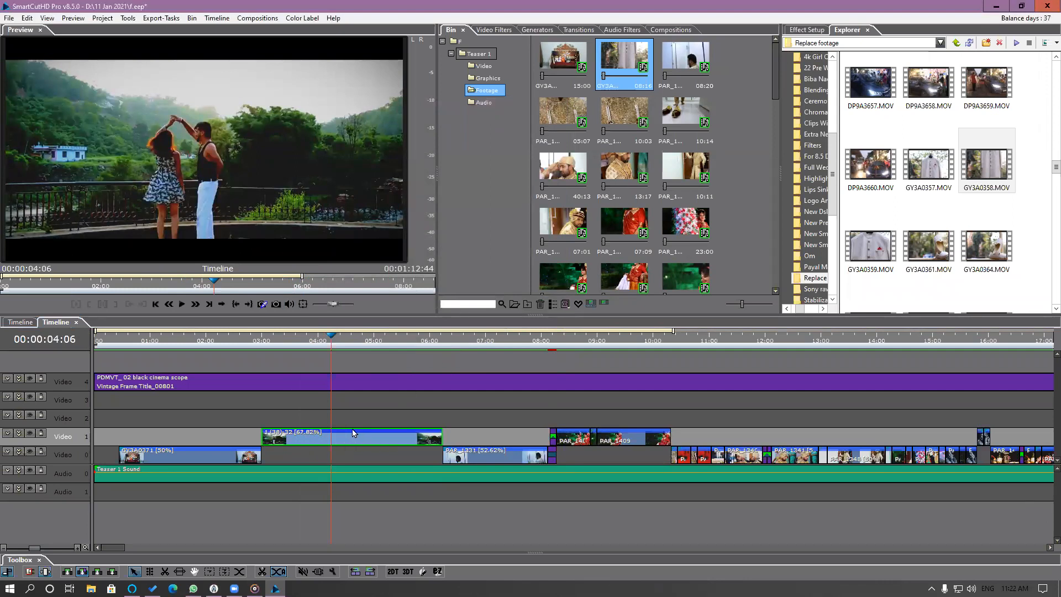
# Scrub through the 1 (38)-32 clip, open its source footage and shift the used segment to start at about 00:00:07:07.
pyautogui.moveTo(298, 342); pyautogui.dragTo(263, 347)
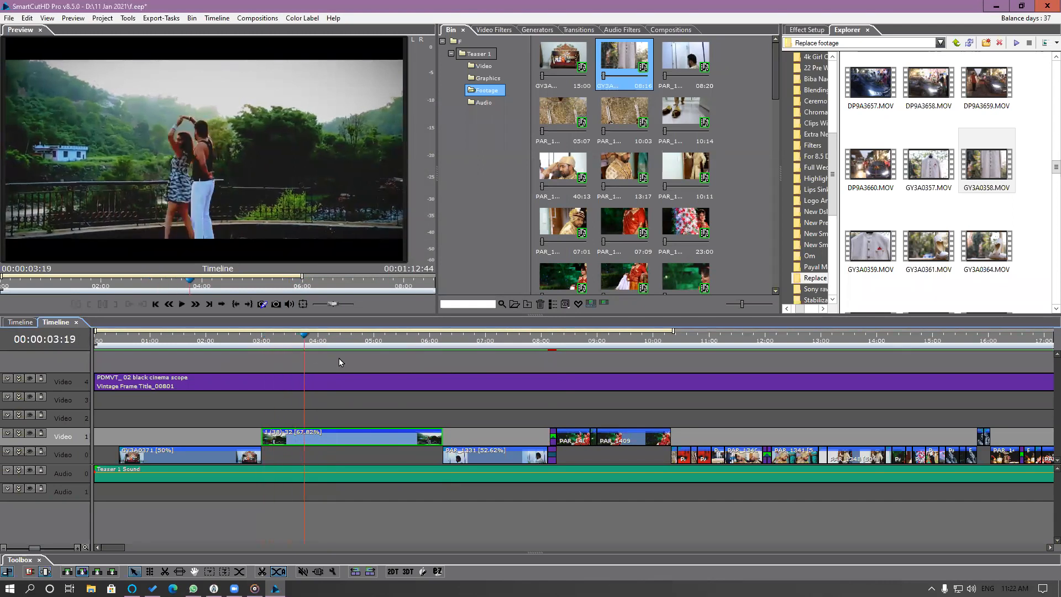
pyautogui.moveTo(365, 369)
pyautogui.mouseDown()
pyautogui.moveTo(303, 368)
pyautogui.moveTo(380, 374)
pyautogui.mouseUp()
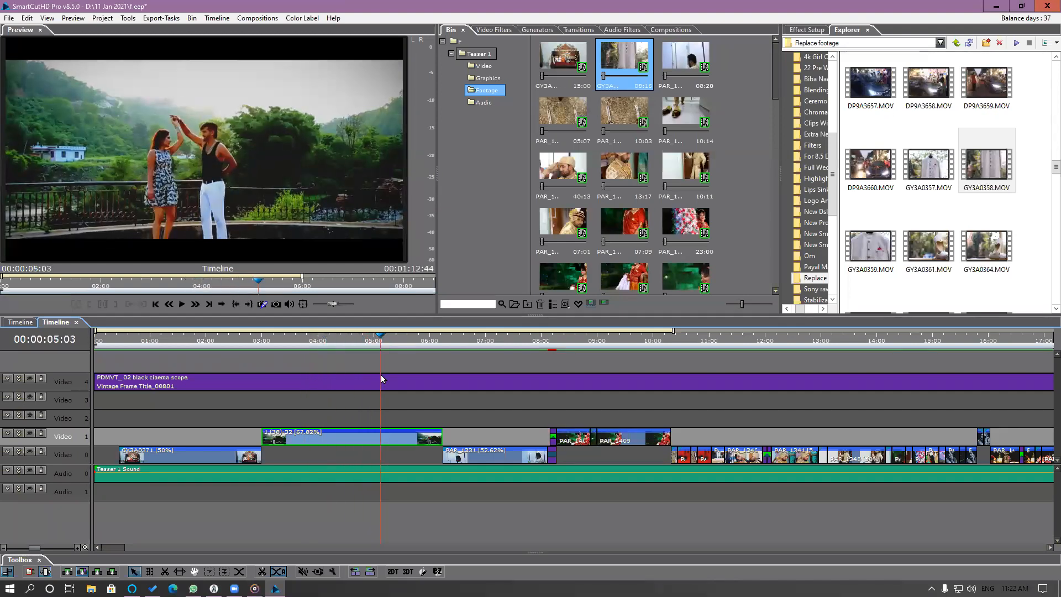
pyautogui.doubleClick(376, 441)
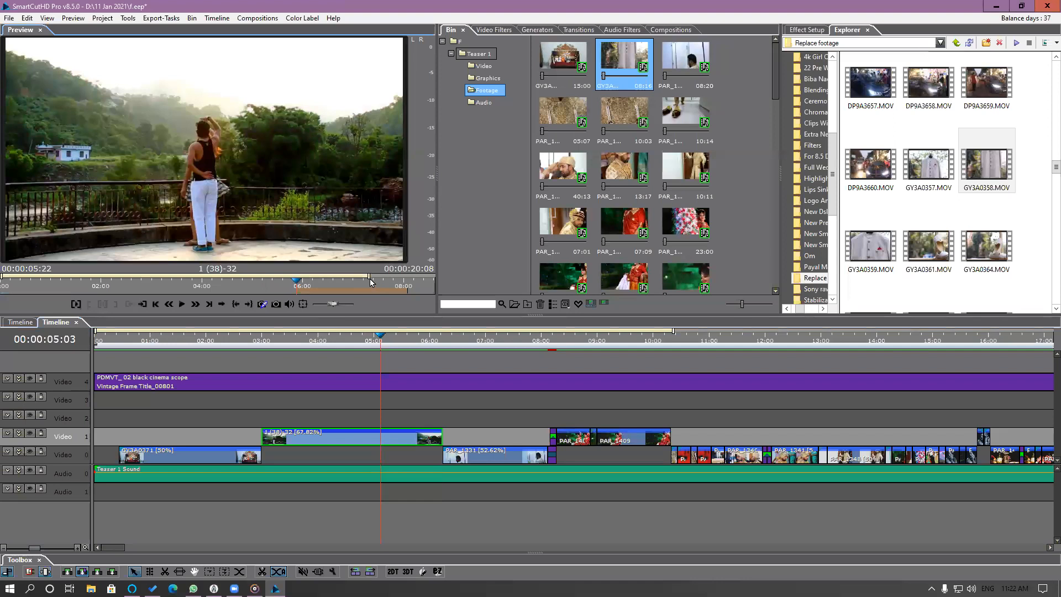
pyautogui.moveTo(367, 275); pyautogui.dragTo(416, 280)
pyautogui.moveTo(168, 290); pyautogui.dragTo(199, 292)
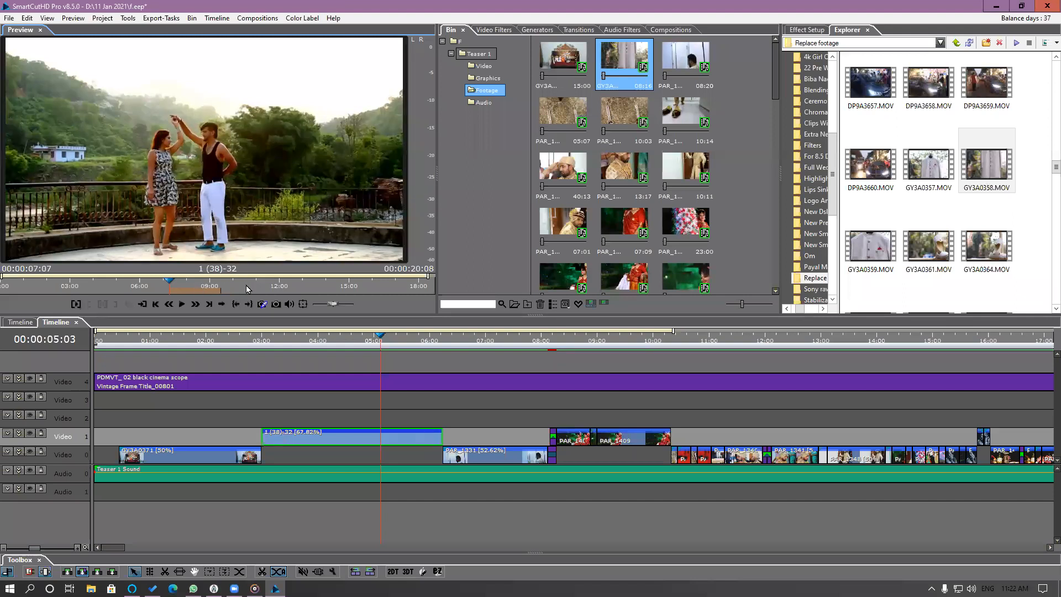
# Play the timeline from the start of the 1 (38)-32 clip to check the shifted source segment.
pyautogui.click(256, 338)
pyautogui.moveTo(256, 341); pyautogui.dragTo(267, 345)
pyautogui.press('space')
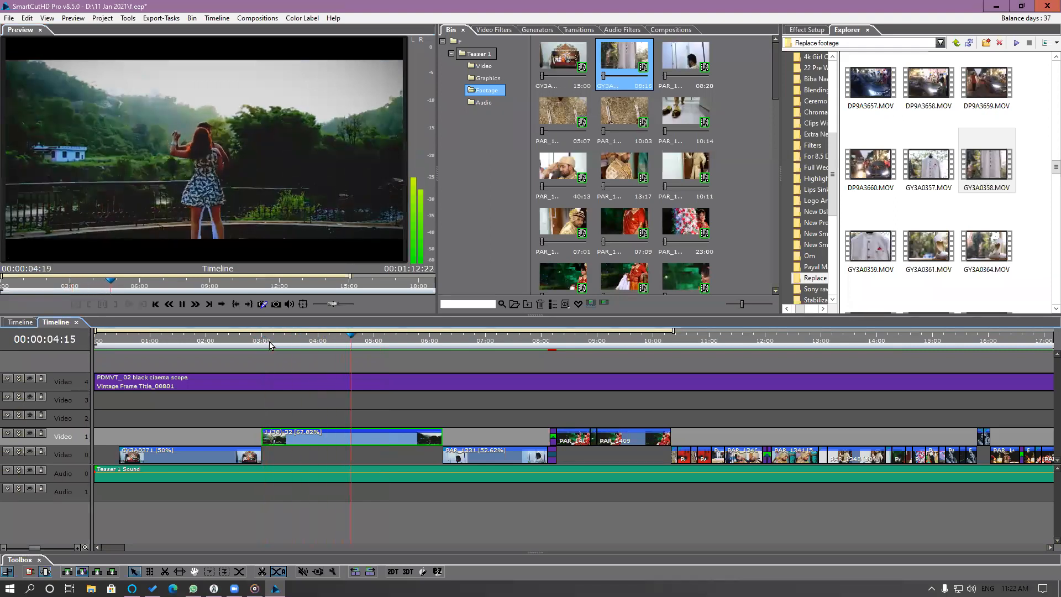
pyautogui.press('space')
# Set the 1 (38)-32 clip's segment speed to 30% with Maintain Segment Duration.
pyautogui.doubleClick(343, 438)
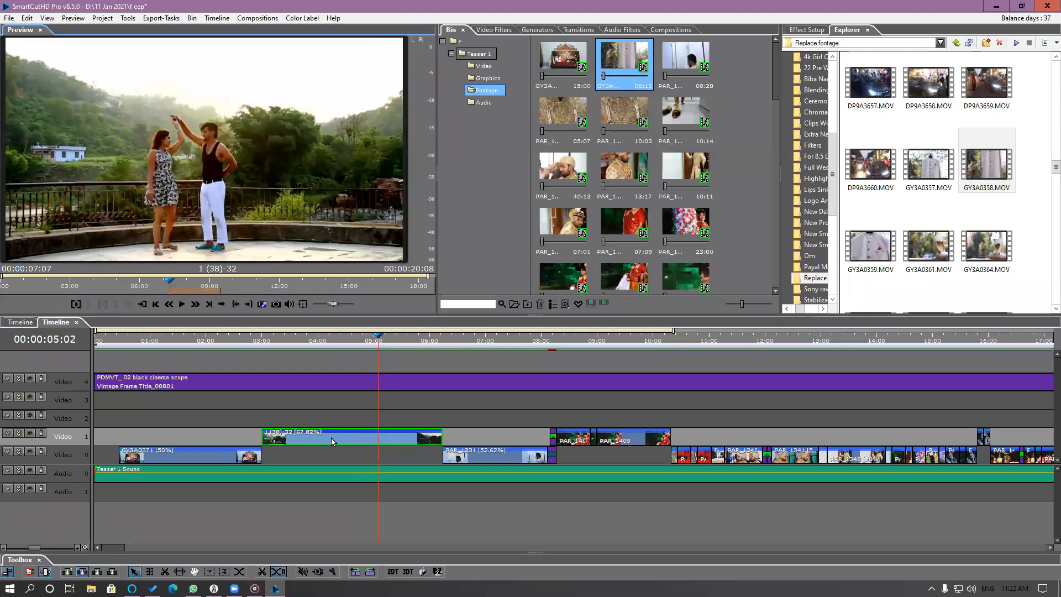
pyautogui.rightClick(332, 439)
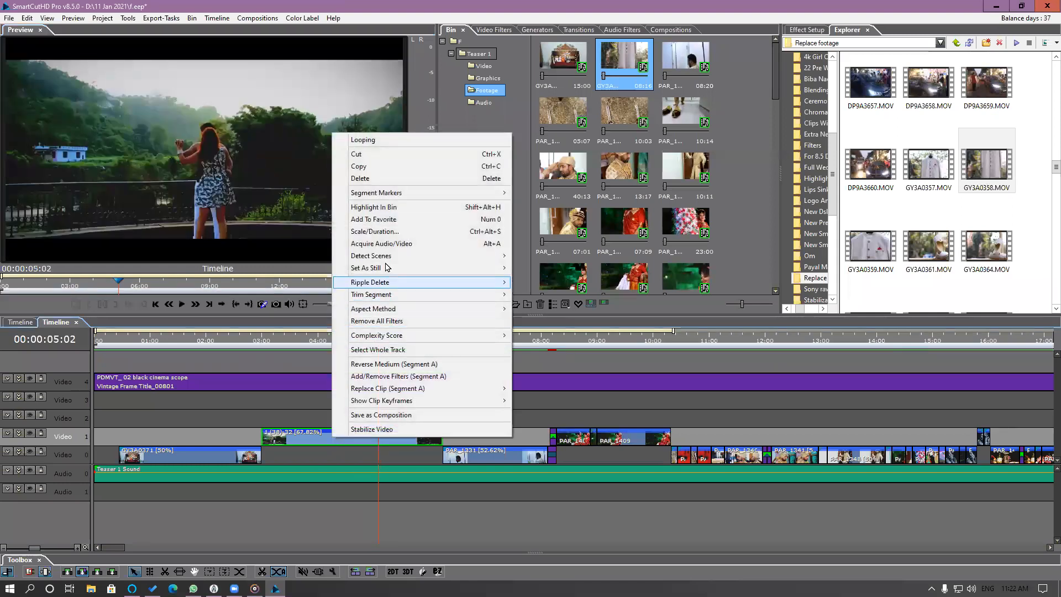
pyautogui.click(387, 232)
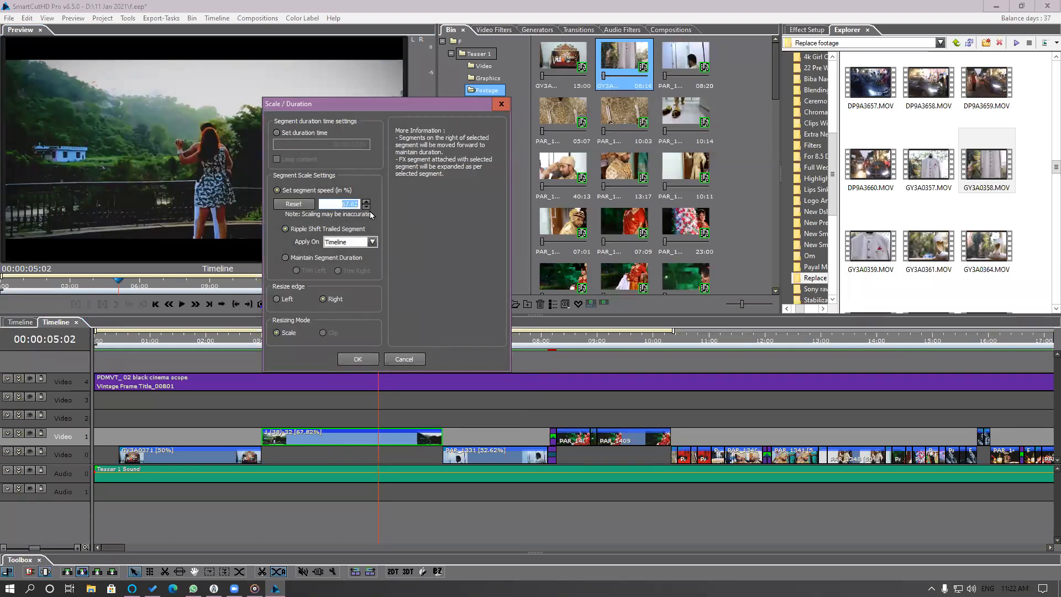
pyautogui.write('30')
pyautogui.click(285, 258)
pyautogui.click(362, 359)
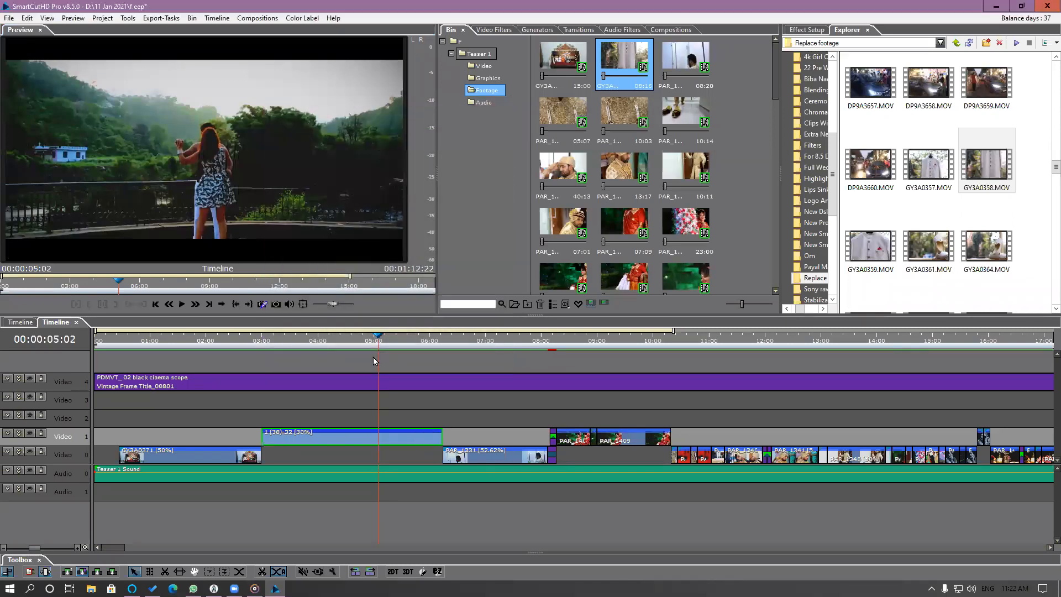
# Play the 1 (38)-32 clip in the timeline to review its 30% slow motion.
pyautogui.click(266, 345)
pyautogui.press('space')
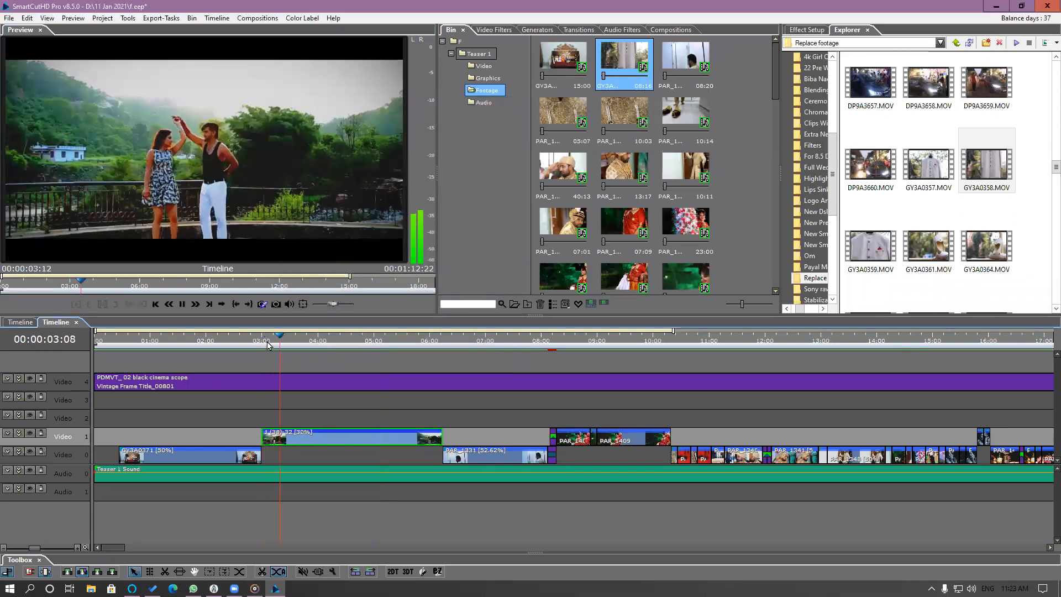
pyautogui.press('space')
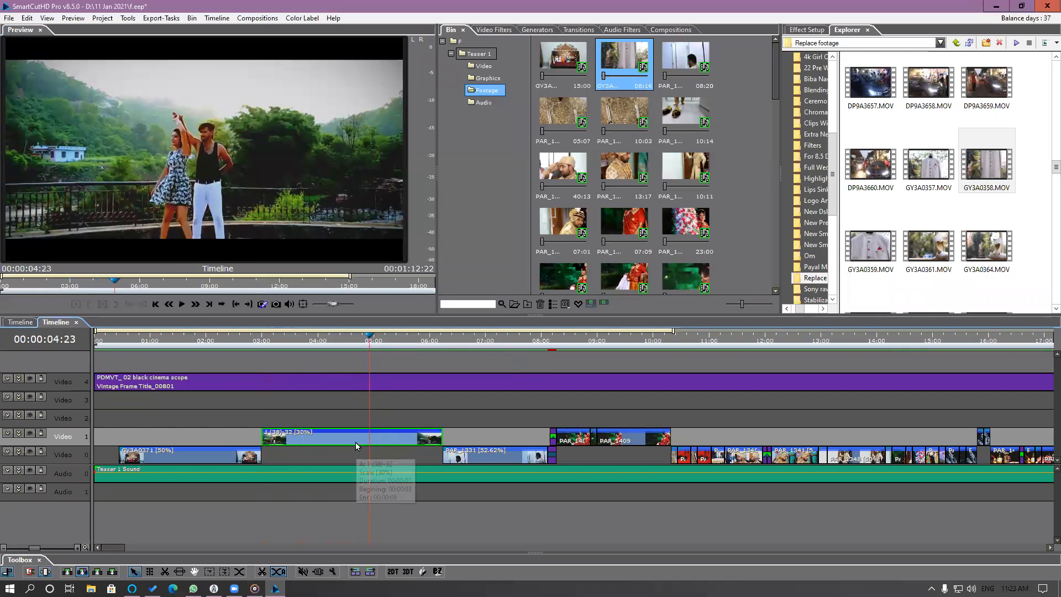
# Shift the 1 (38)-32 clip's source segment to start at about 00:00:12:04 and play the timeline through it.
pyautogui.doubleClick(356, 442)
pyautogui.moveTo(192, 292); pyautogui.dragTo(296, 298)
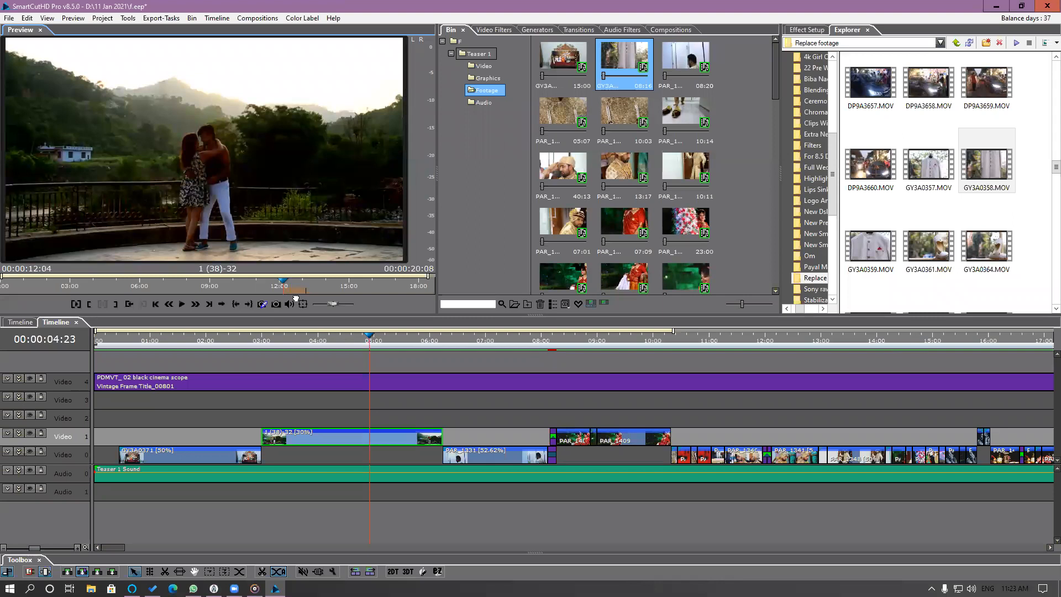
pyautogui.click(257, 341)
pyautogui.press('space')
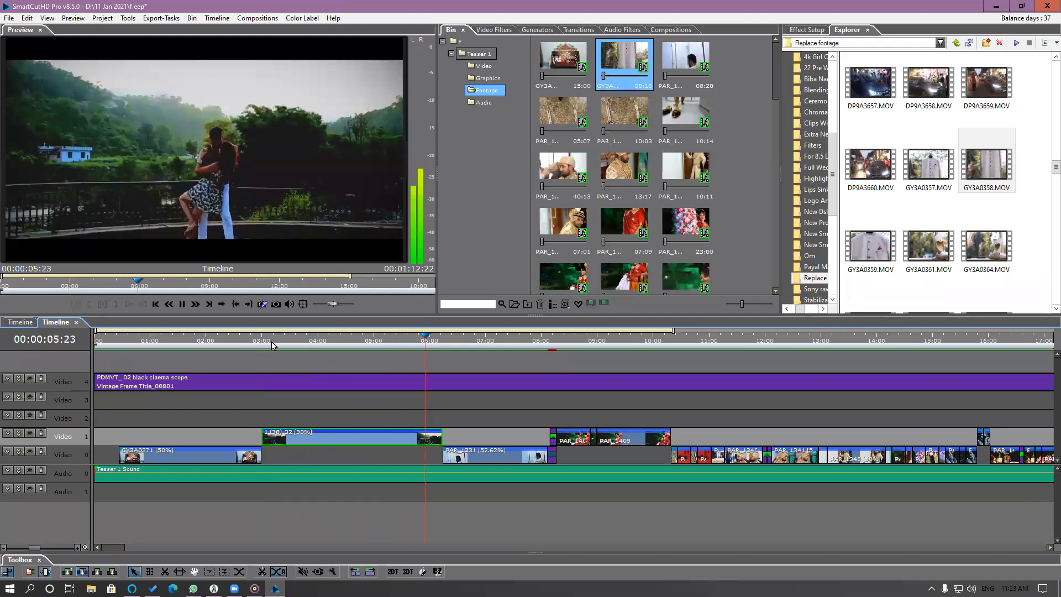
pyautogui.press('space')
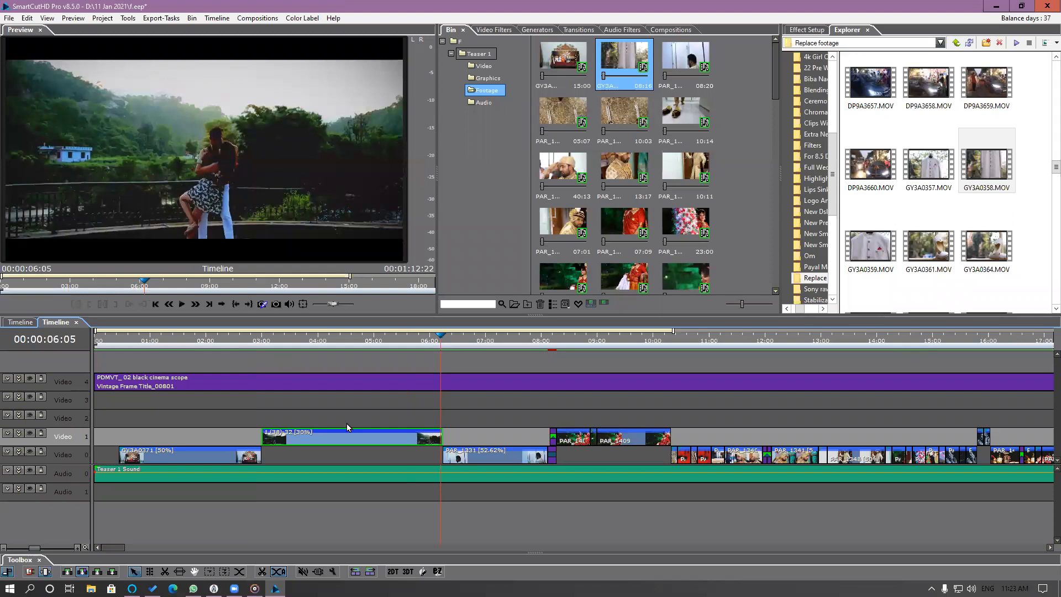
pyautogui.moveTo(280, 343); pyautogui.dragTo(359, 431)
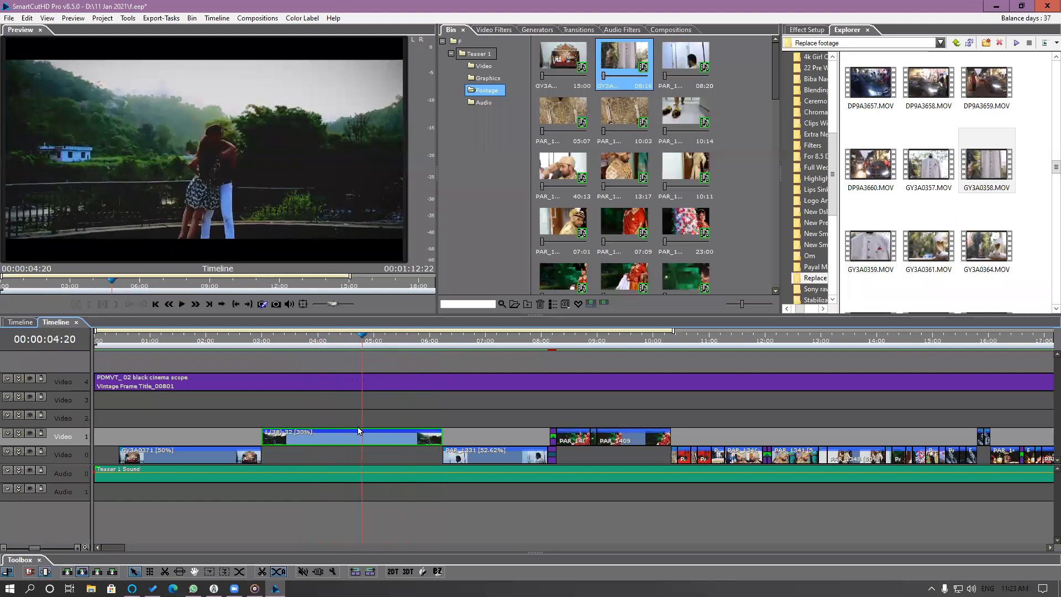
# Apply the Levels_FX 01 colour filter to the 1 (38)-32 clip and scrub through it.
pyautogui.click(502, 31)
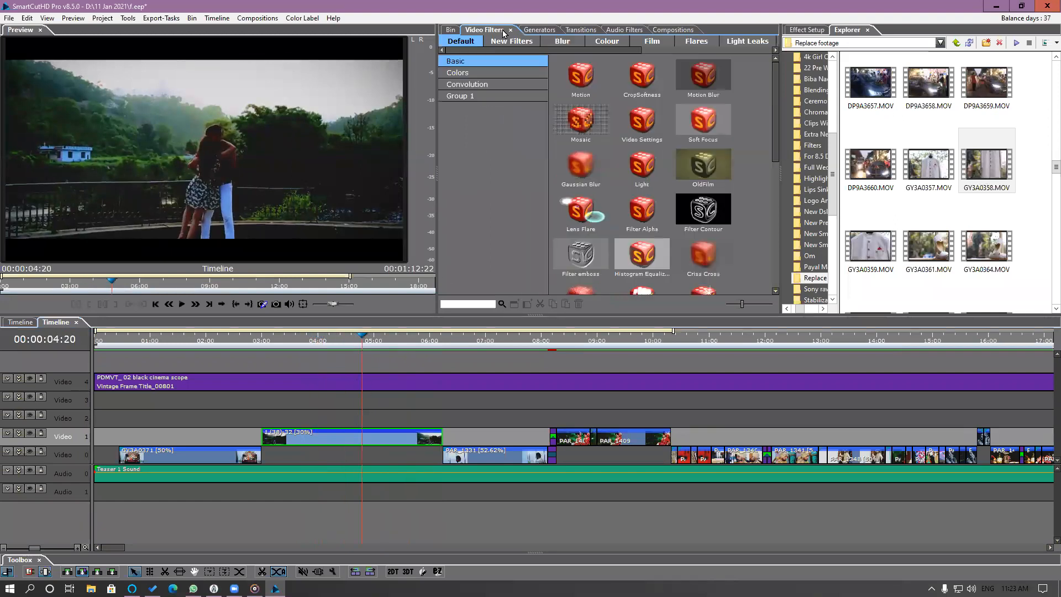
pyautogui.click(486, 73)
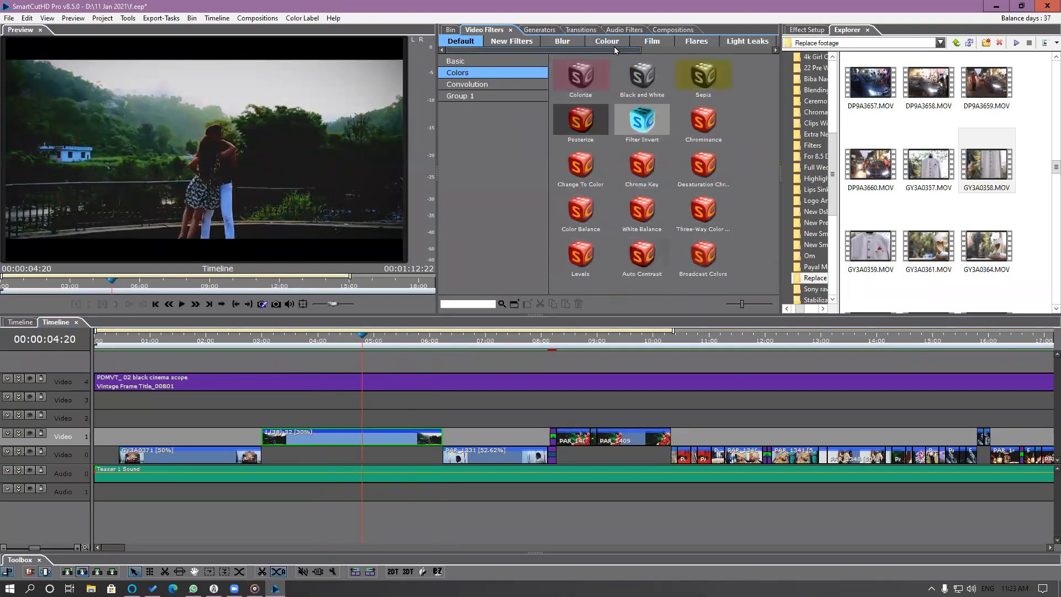
pyautogui.click(596, 44)
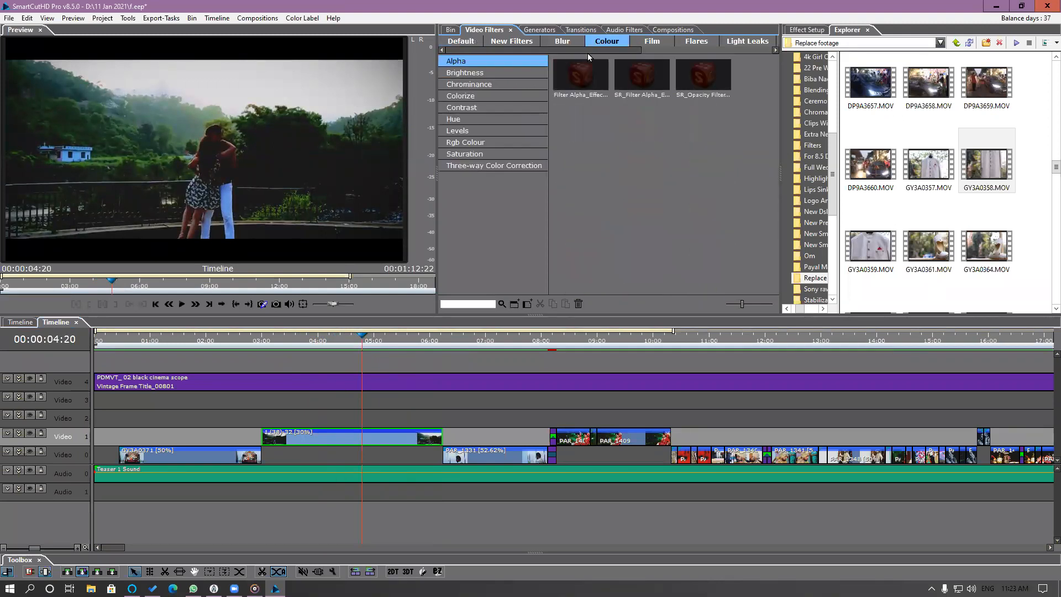
pyautogui.click(459, 131)
pyautogui.moveTo(695, 97); pyautogui.dragTo(379, 439)
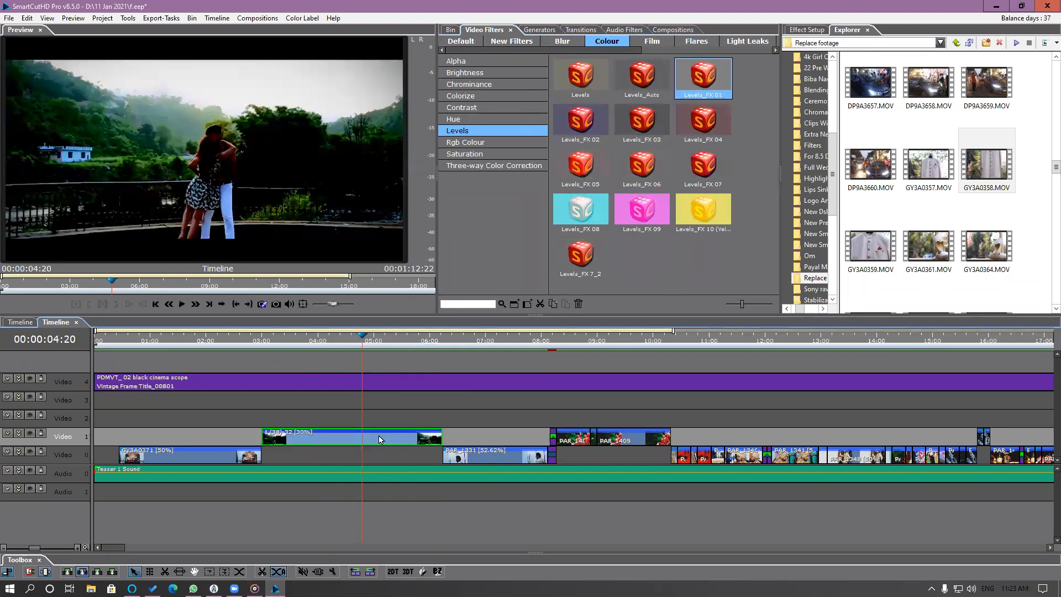
pyautogui.moveTo(304, 339); pyautogui.dragTo(339, 352)
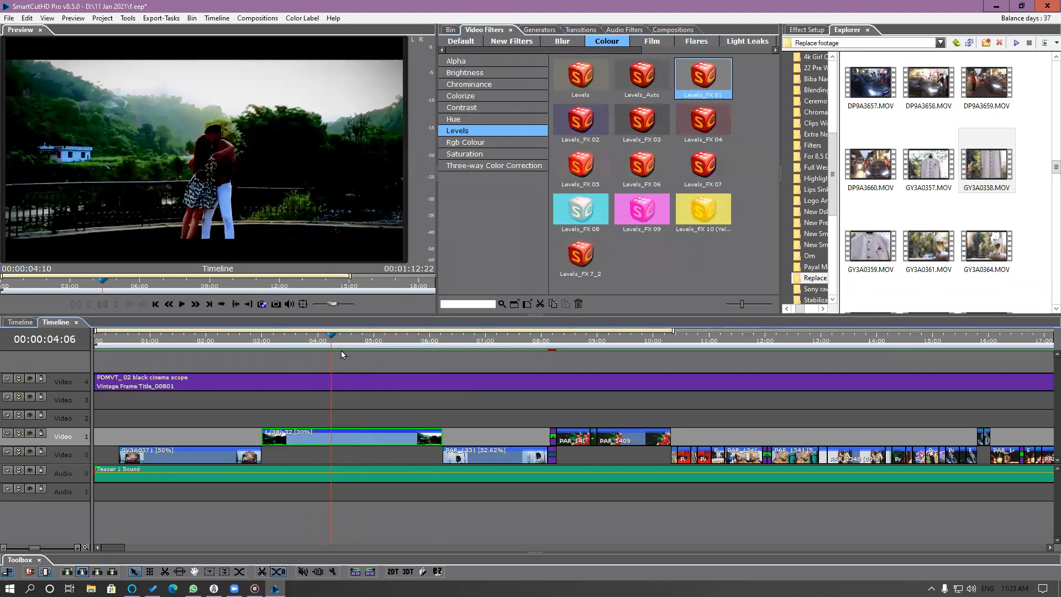
# Raise the Gamma of the 1 (38)-32 clip's Levels_FX 01 filter to about 2.961.
pyautogui.click(803, 31)
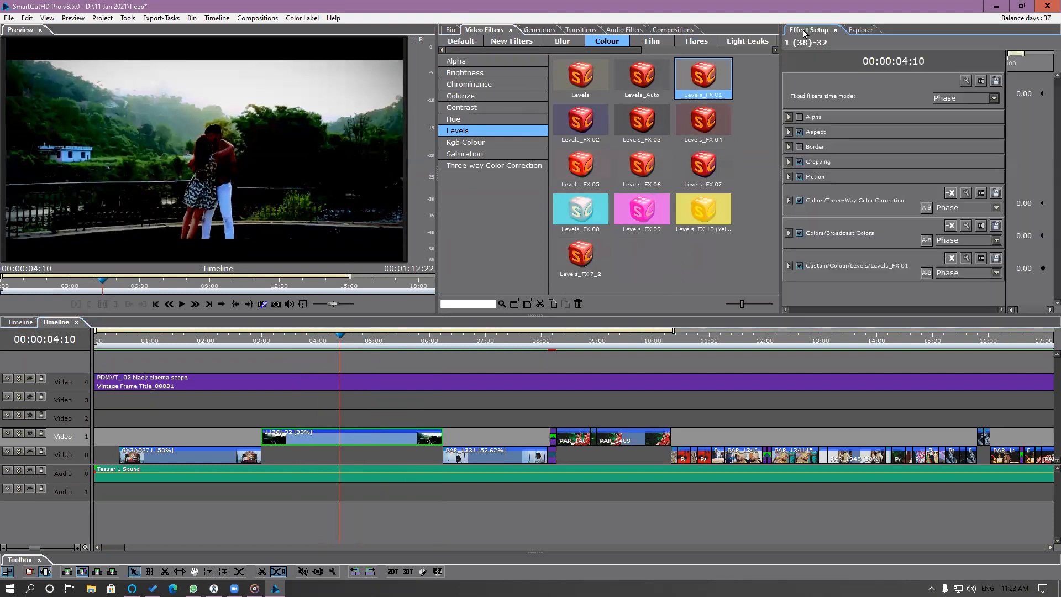
pyautogui.click(788, 266)
pyautogui.scroll(-5, 887, 253)
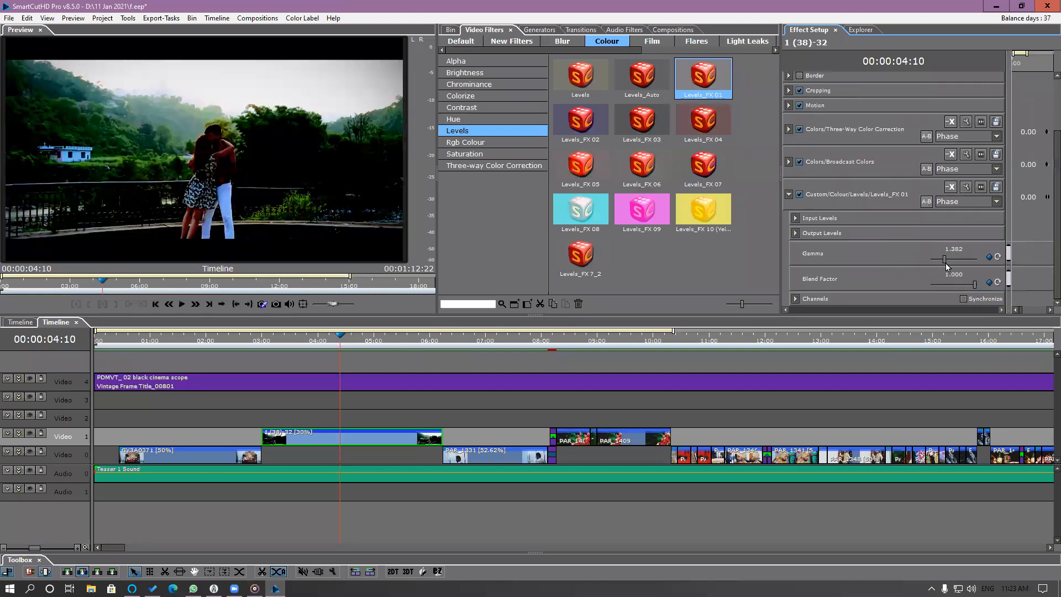
pyautogui.moveTo(943, 260); pyautogui.dragTo(958, 266)
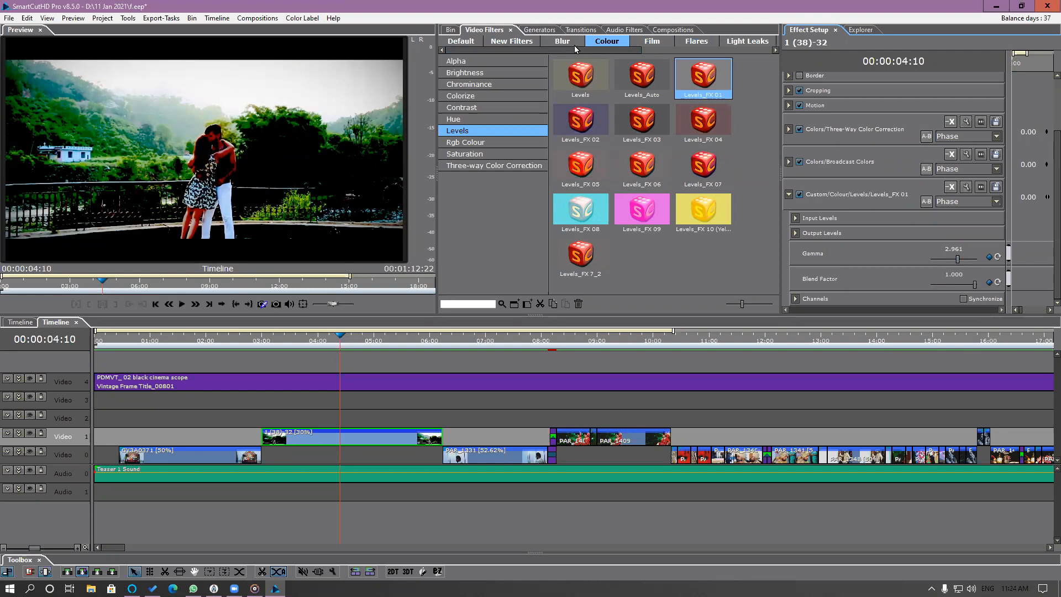
# Apply the Still Dreaming filter from the Cinematic Colours film filters to the 1 (38)-32 clip.
pyautogui.click(649, 44)
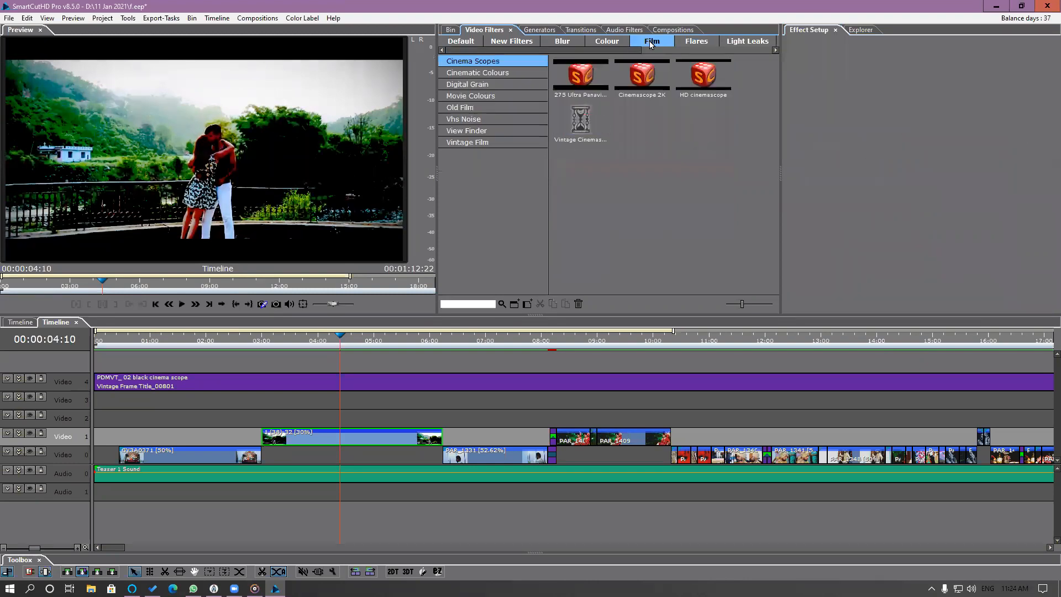
pyautogui.click(486, 86)
pyautogui.click(485, 73)
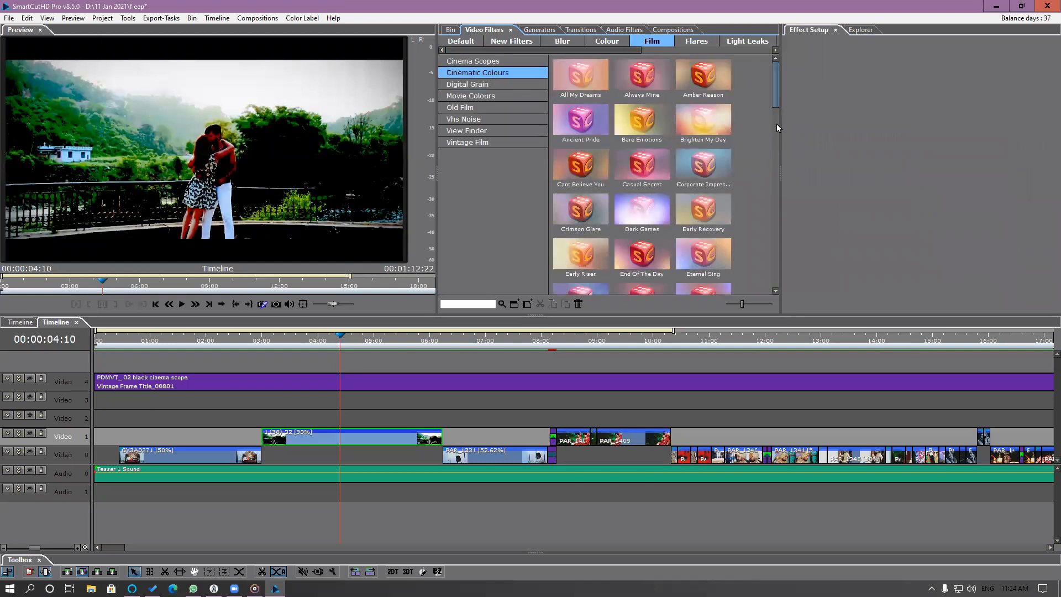
pyautogui.scroll(-5, 774, 143)
pyautogui.scroll(-3, 774, 199)
pyautogui.scroll(-3, 775, 210)
pyautogui.moveTo(702, 190); pyautogui.dragTo(363, 440)
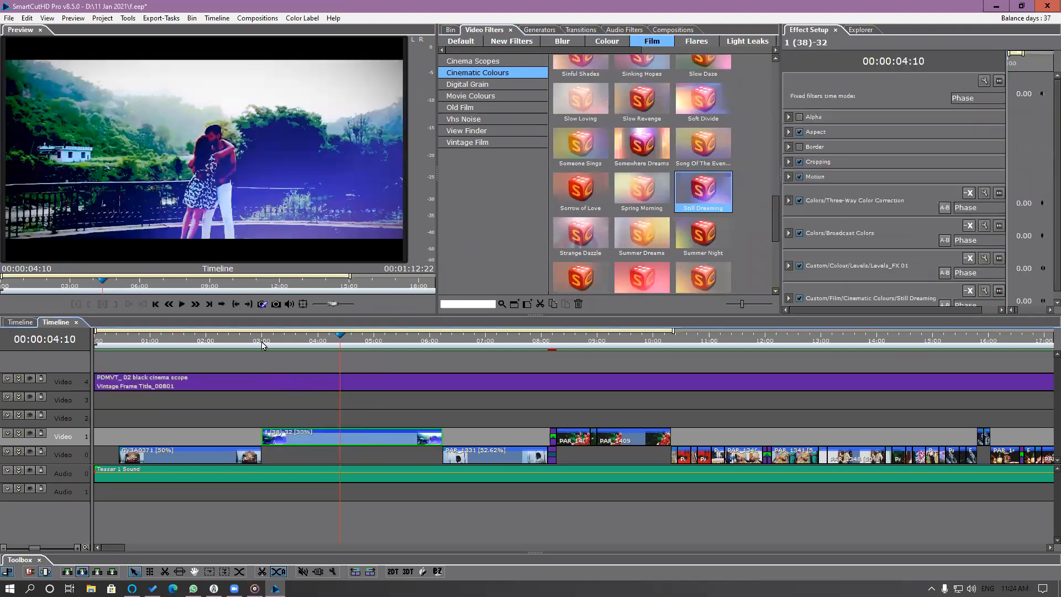
# Play and scrub the timeline around the 1 (38)-32 clip to review the applied filters.
pyautogui.click(262, 344)
pyautogui.press('space')
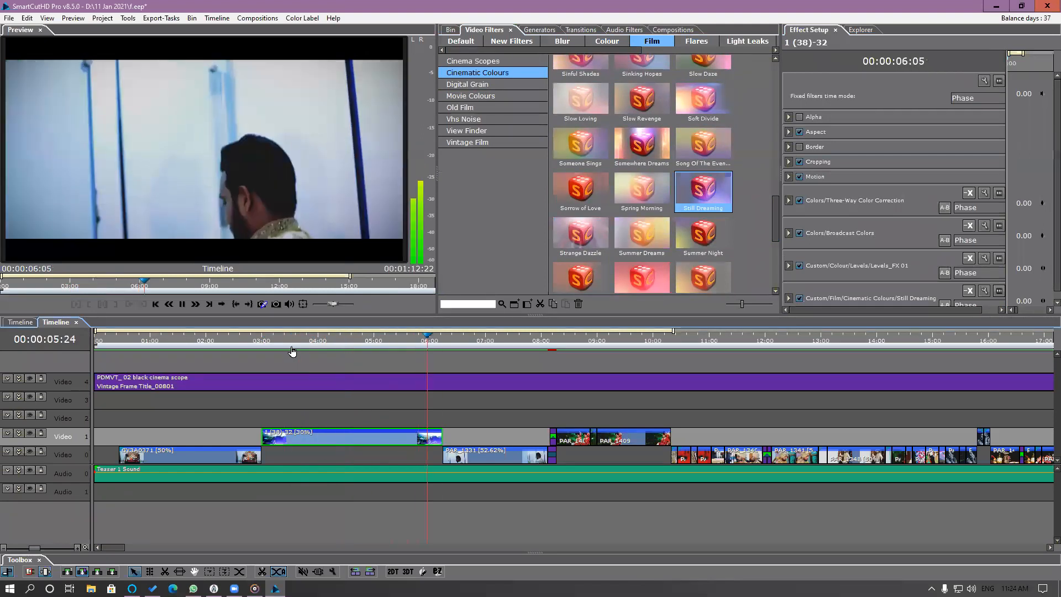
pyautogui.press('space')
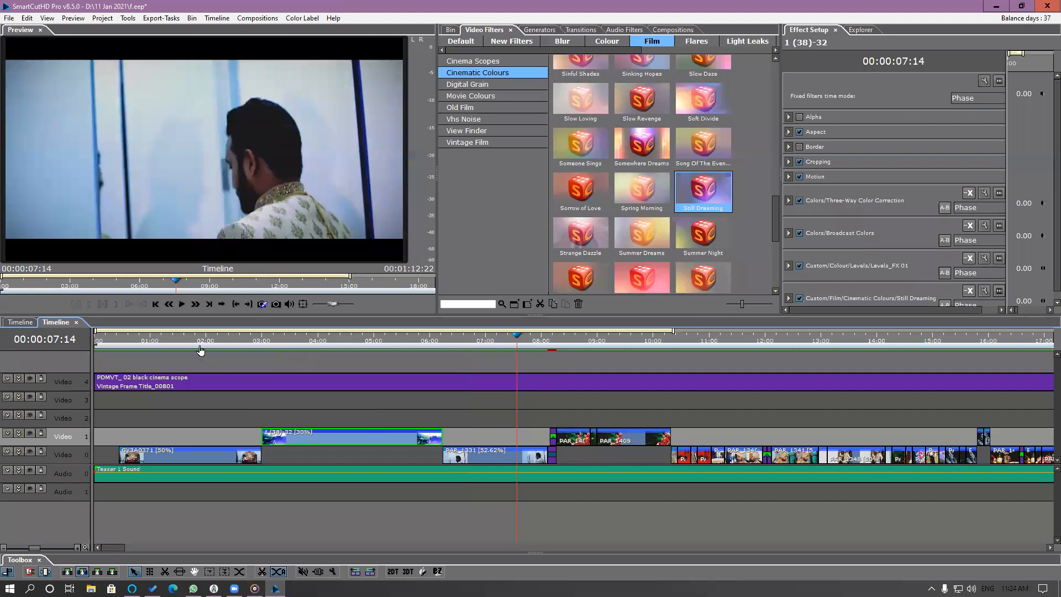
pyautogui.moveTo(149, 340); pyautogui.dragTo(316, 408)
# Locate the source of the PAR_1331 timeline clip by highlighting it in the bin.
pyautogui.click(450, 30)
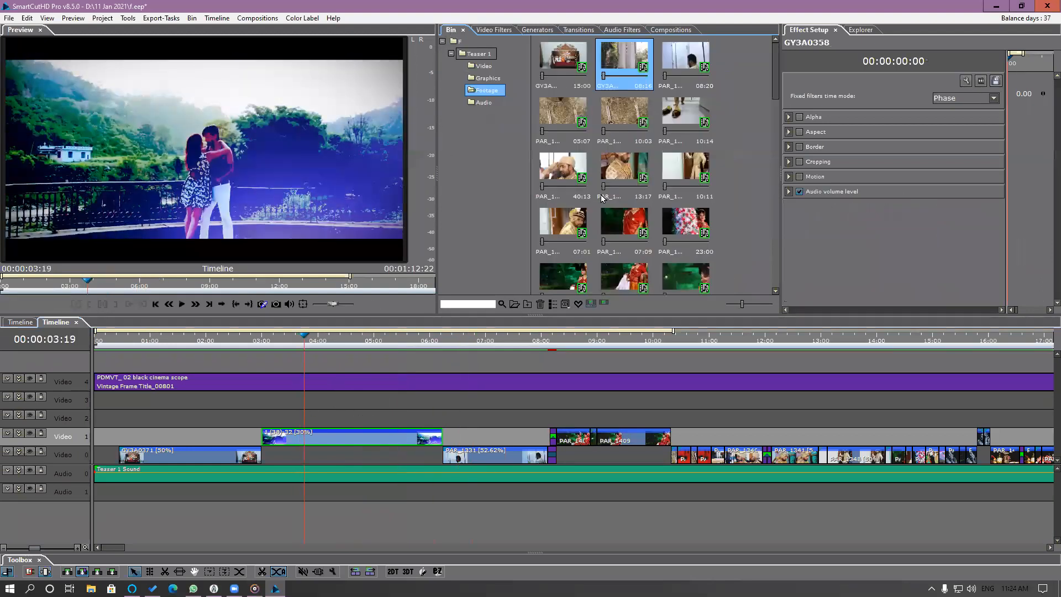
pyautogui.moveTo(469, 338); pyautogui.dragTo(476, 338)
pyautogui.click(494, 461)
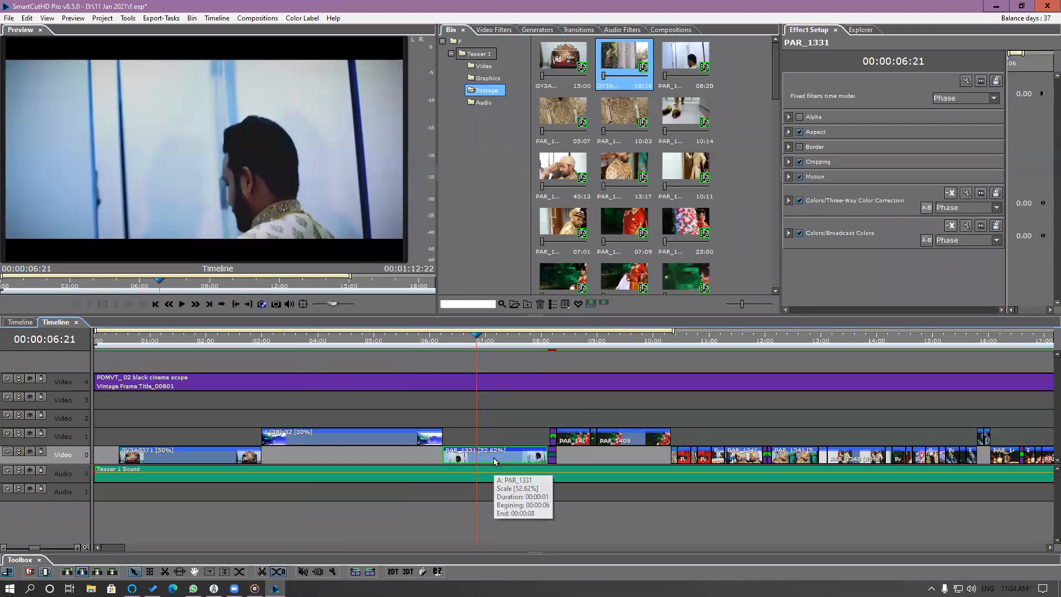
pyautogui.rightClick(494, 461)
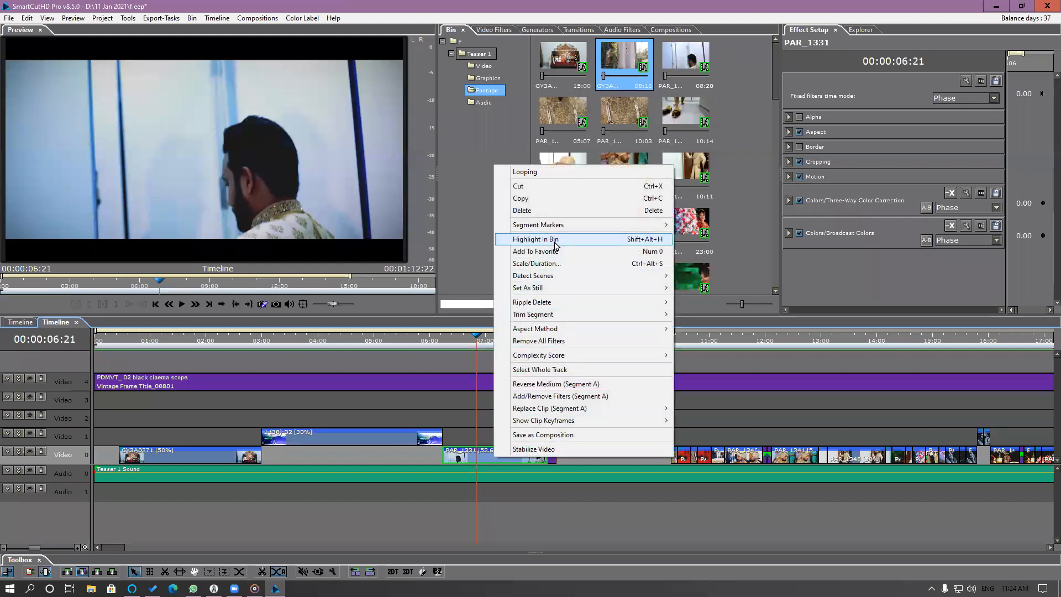
pyautogui.click(552, 239)
pyautogui.click(684, 58)
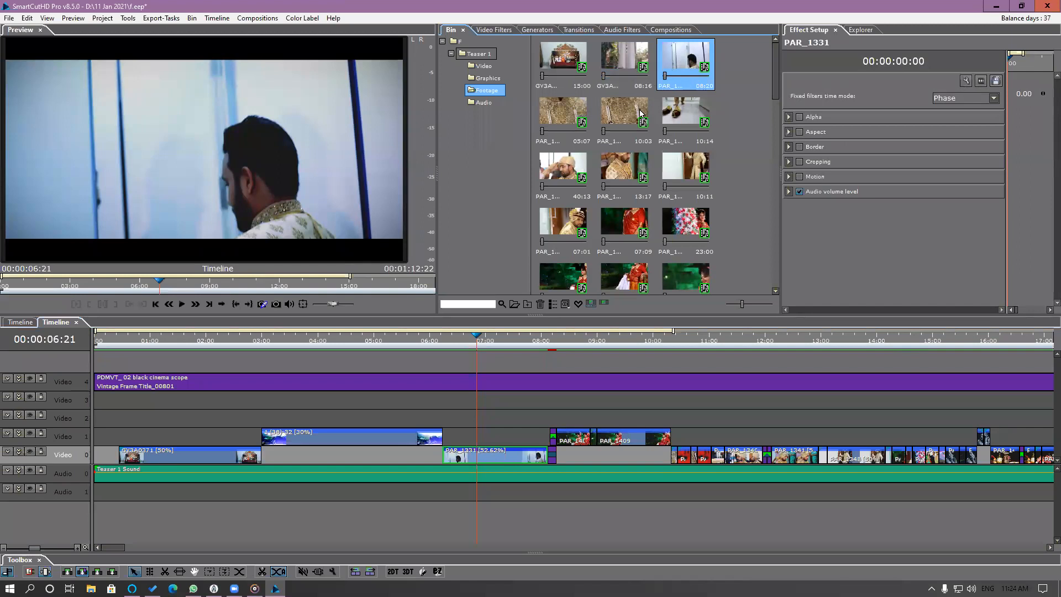
# Replace the PAR_1331 bin clip with GY3A0375.MOV from the Replace footage folder.
pyautogui.click(860, 32)
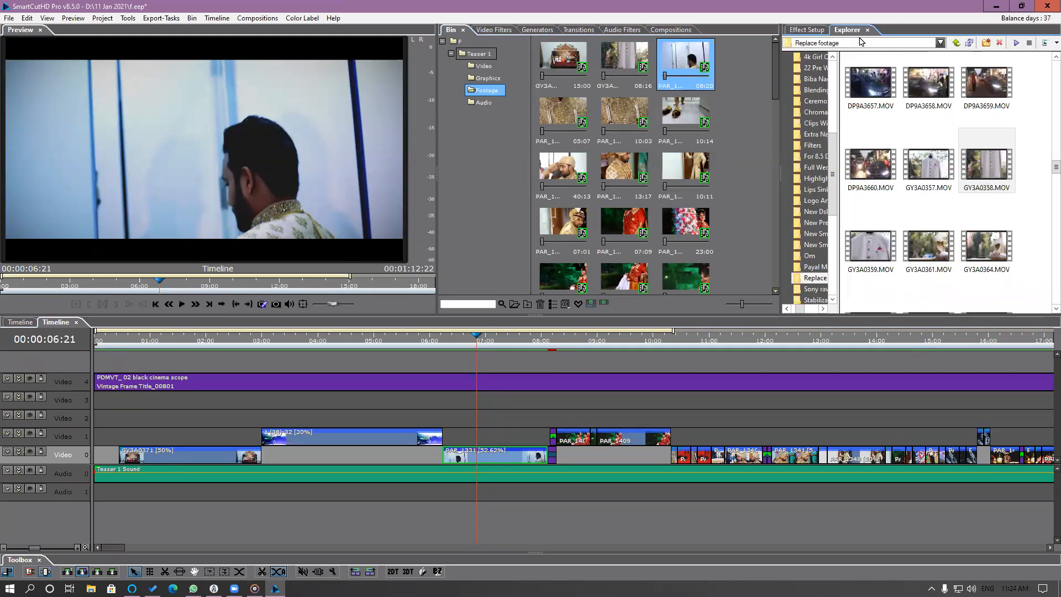
pyautogui.scroll(-4, 963, 192)
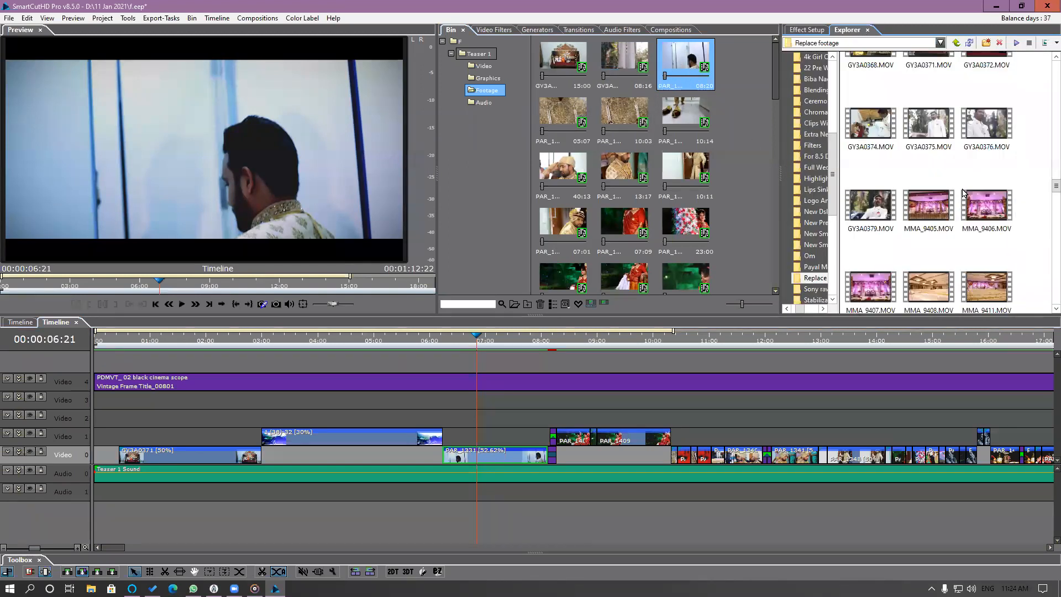
pyautogui.click(931, 136)
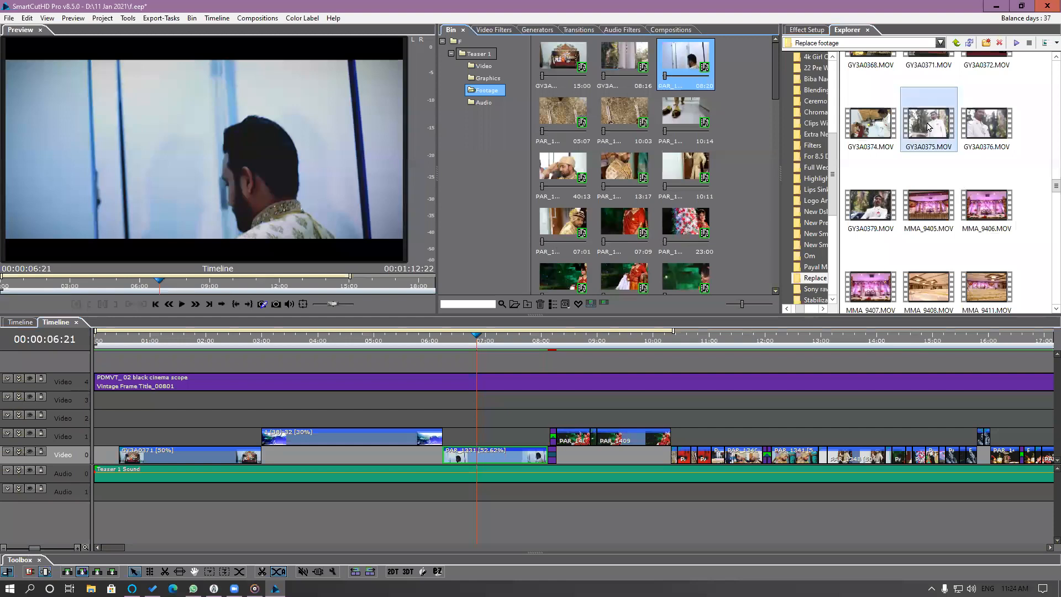
pyautogui.moveTo(931, 136); pyautogui.dragTo(702, 76)
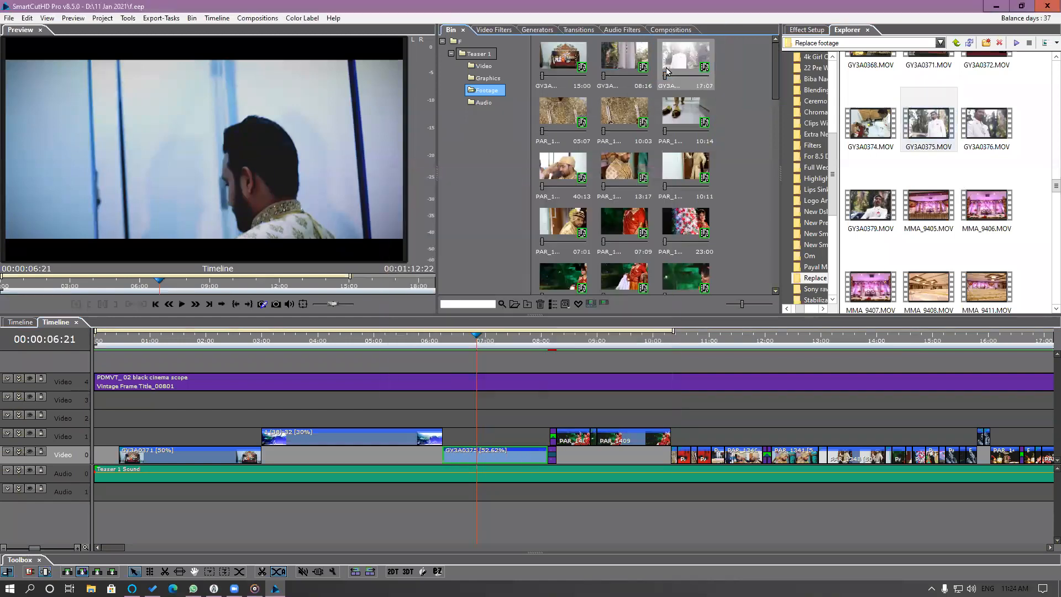
# Open the GY3A0375 timeline clip's source and shift its used segment to a later part of the footage.
pyautogui.doubleClick(488, 457)
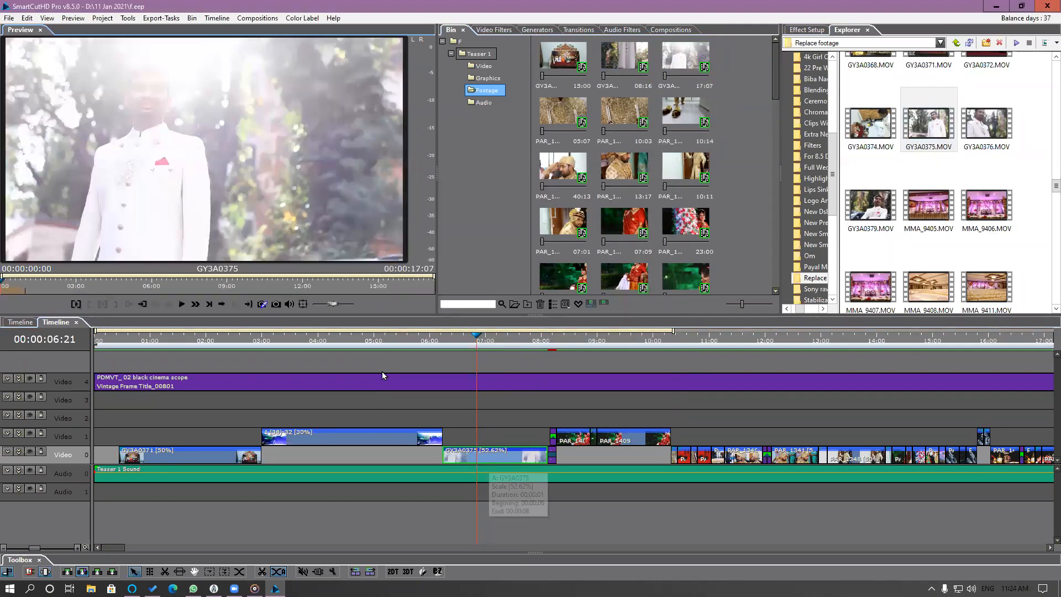
pyautogui.moveTo(446, 340); pyautogui.dragTo(449, 366)
pyautogui.doubleClick(486, 462)
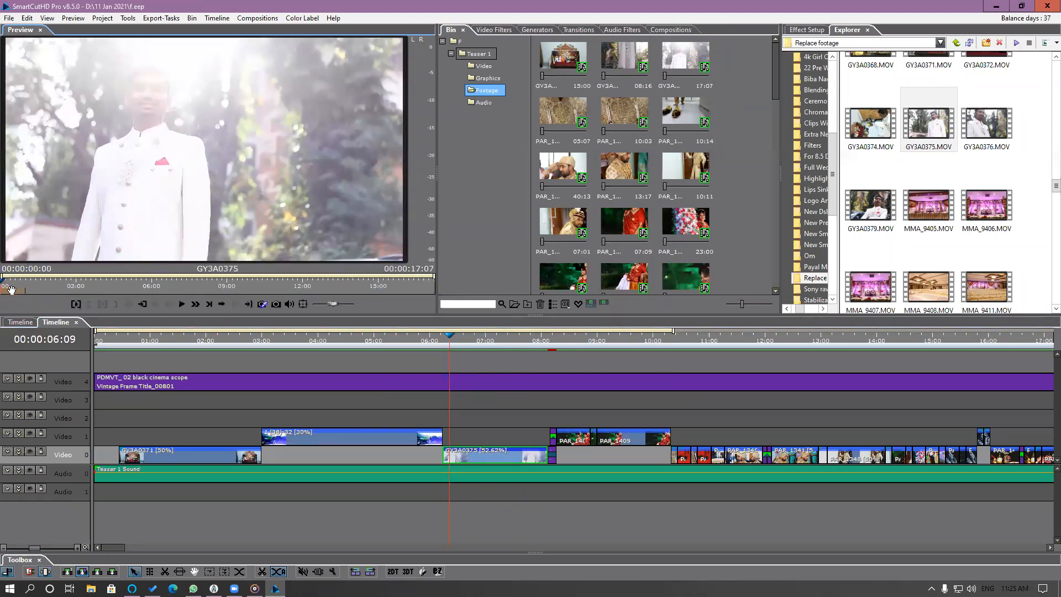
pyautogui.moveTo(15, 293); pyautogui.dragTo(233, 298)
pyautogui.click(234, 302)
# Play and scrub the timeline across the GY3A0375 clip to review the new segment.
pyautogui.click(441, 339)
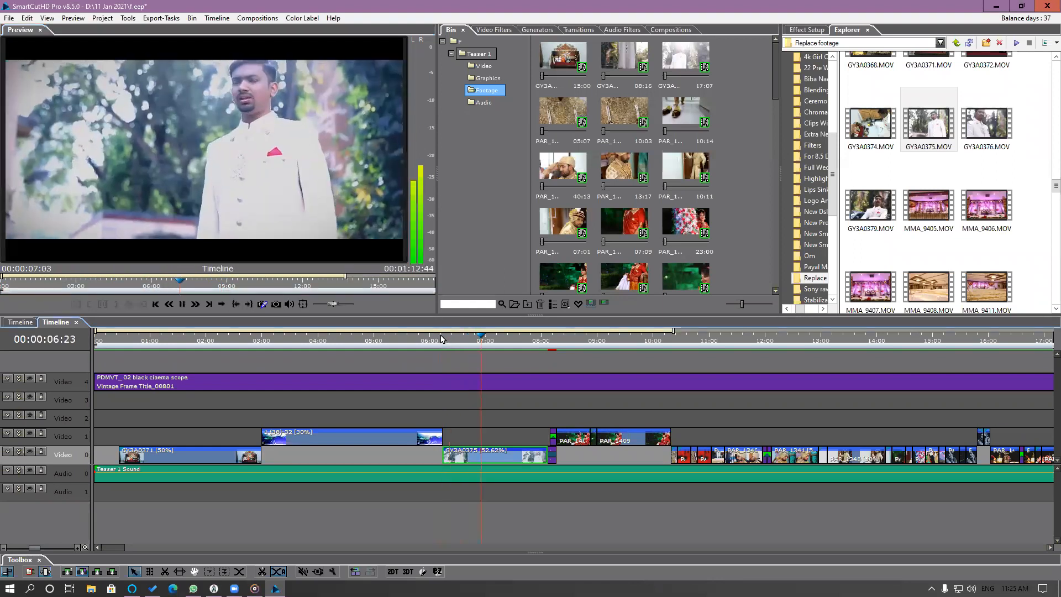
pyautogui.press('space')
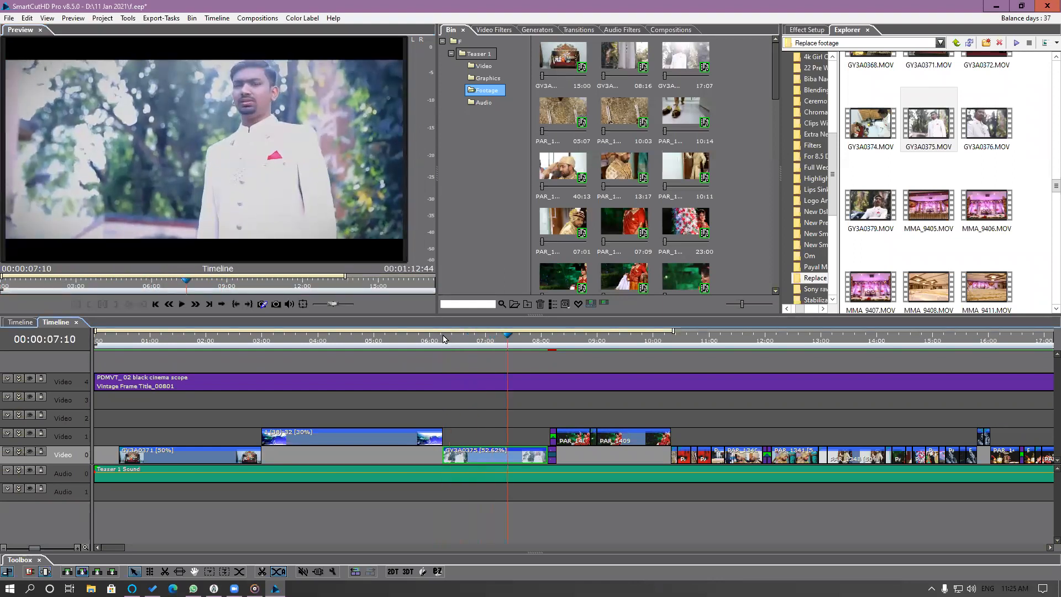
pyautogui.click(460, 341)
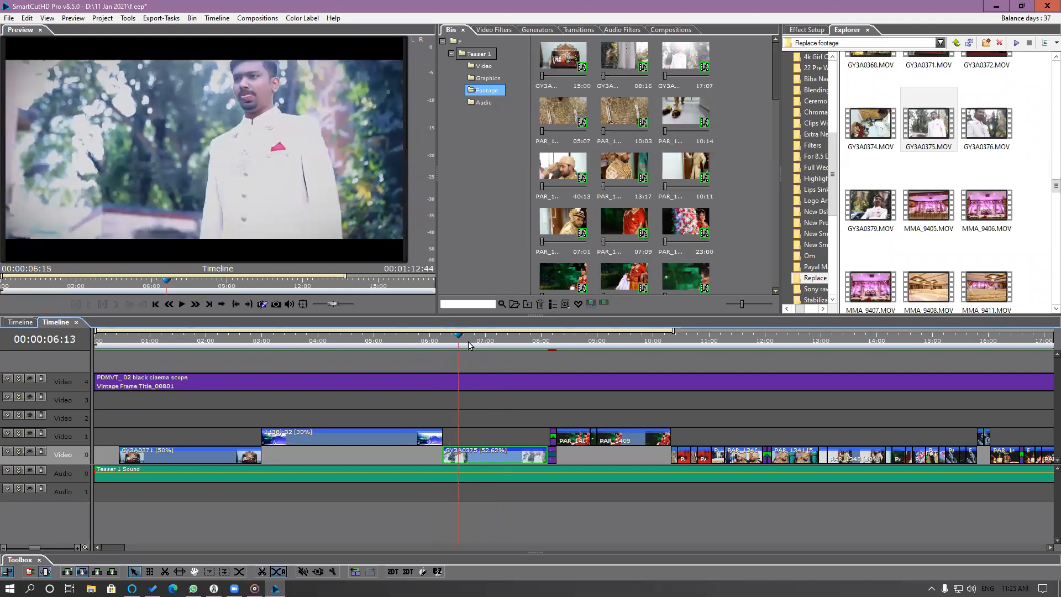
pyautogui.hscroll(2, 583, 396)
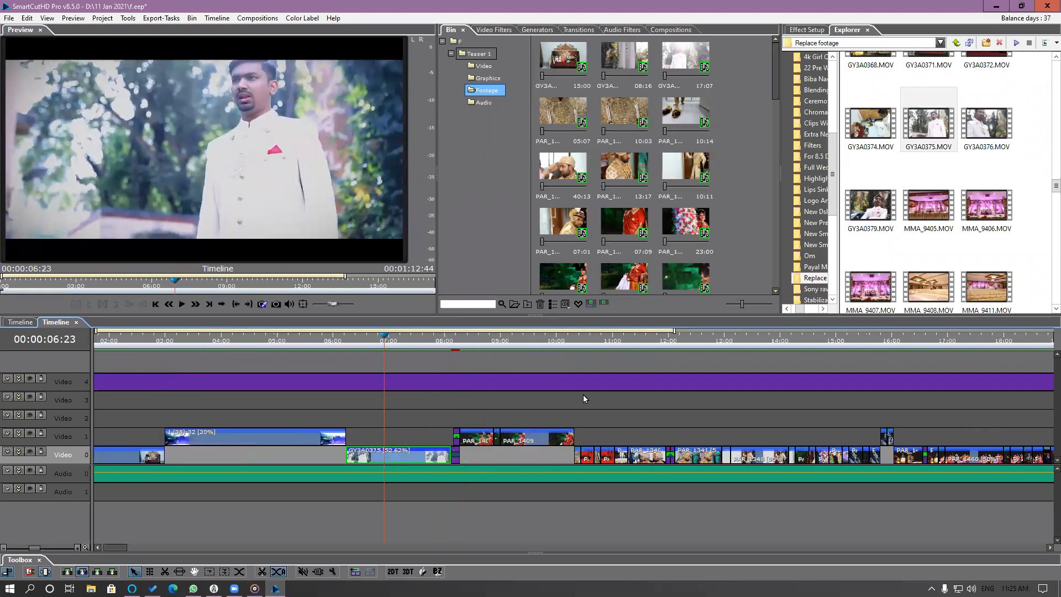
pyautogui.hscroll(-2, 586, 390)
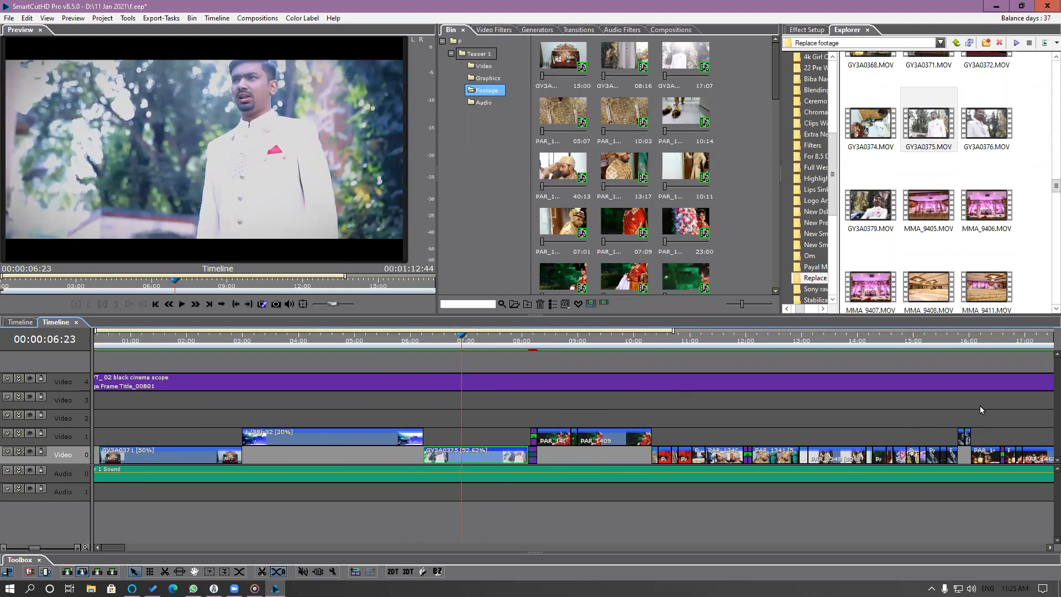
pyautogui.moveTo(518, 344)
pyautogui.mouseDown()
pyautogui.moveTo(539, 352)
pyautogui.moveTo(513, 354)
pyautogui.mouseUp()
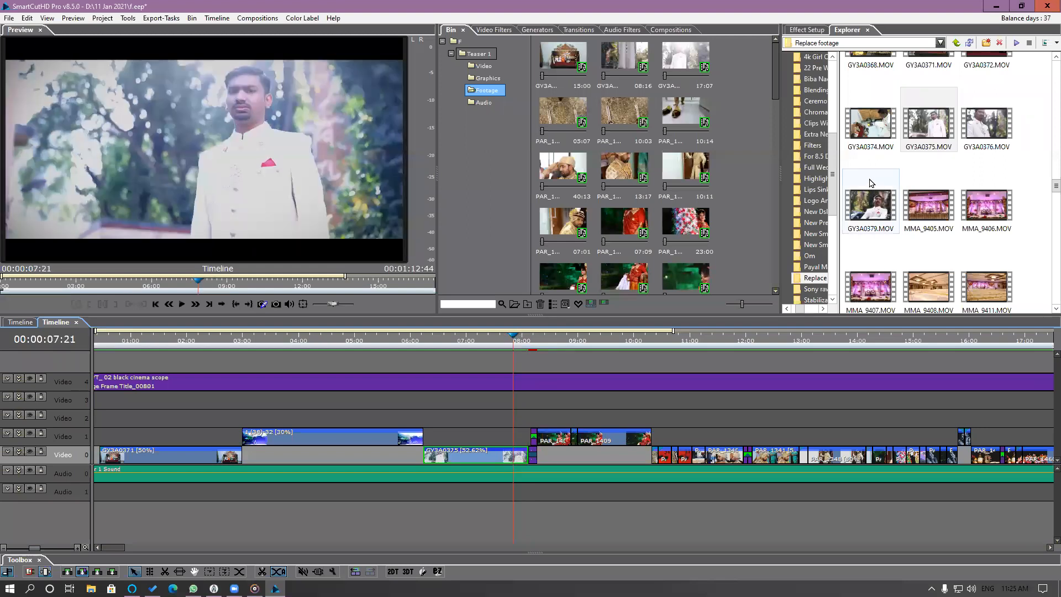
# Replace the 07:09 bin clip showing the red bridal outfit with MMA_9591.MOV from the Replace footage folder.
pyautogui.scroll(-5, 989, 205)
pyautogui.scroll(-5, 996, 205)
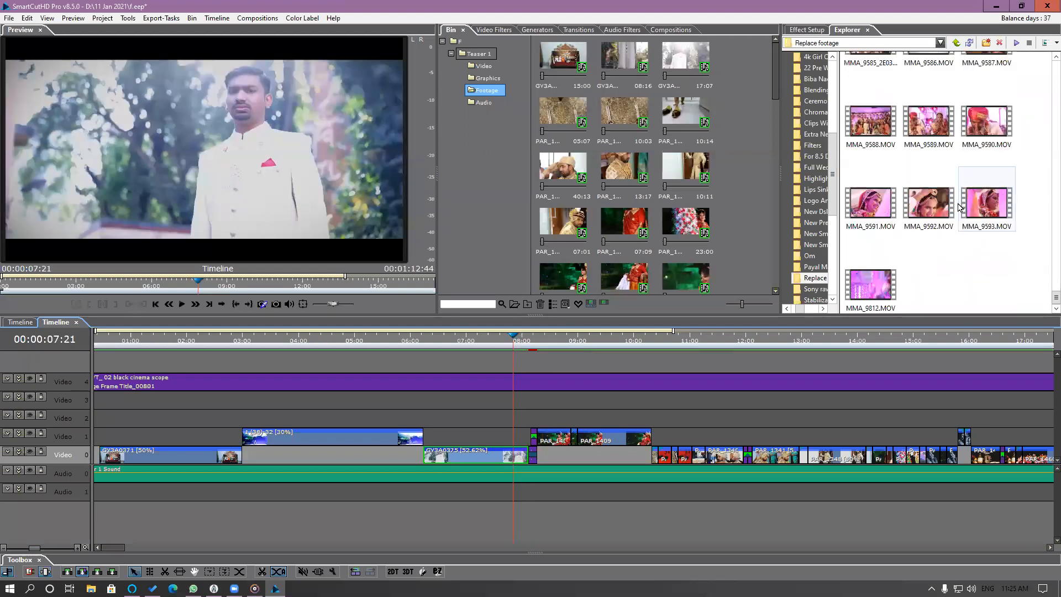
pyautogui.click(626, 236)
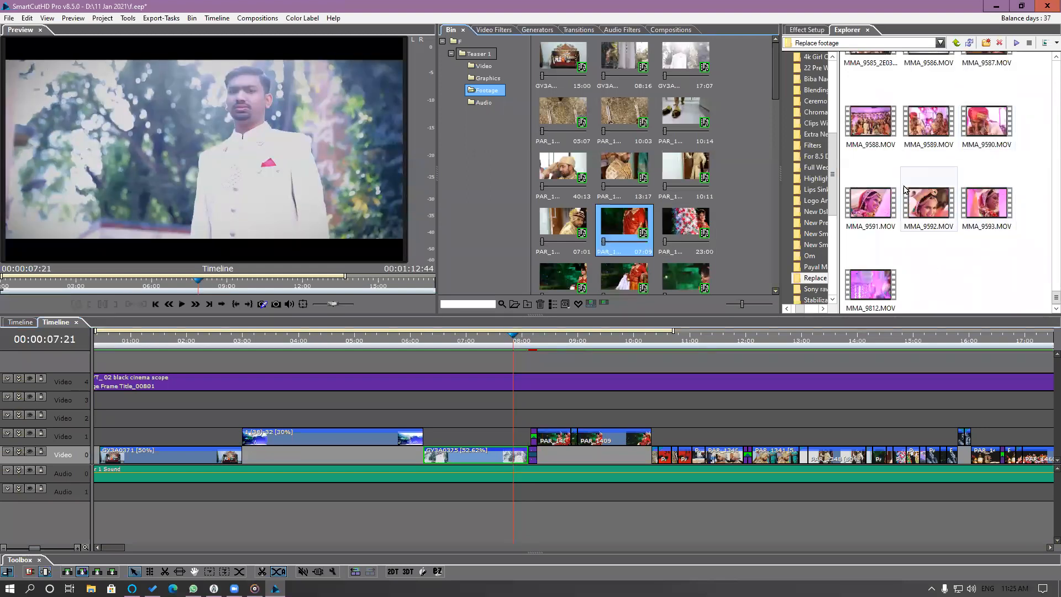
pyautogui.moveTo(870, 205); pyautogui.dragTo(674, 233)
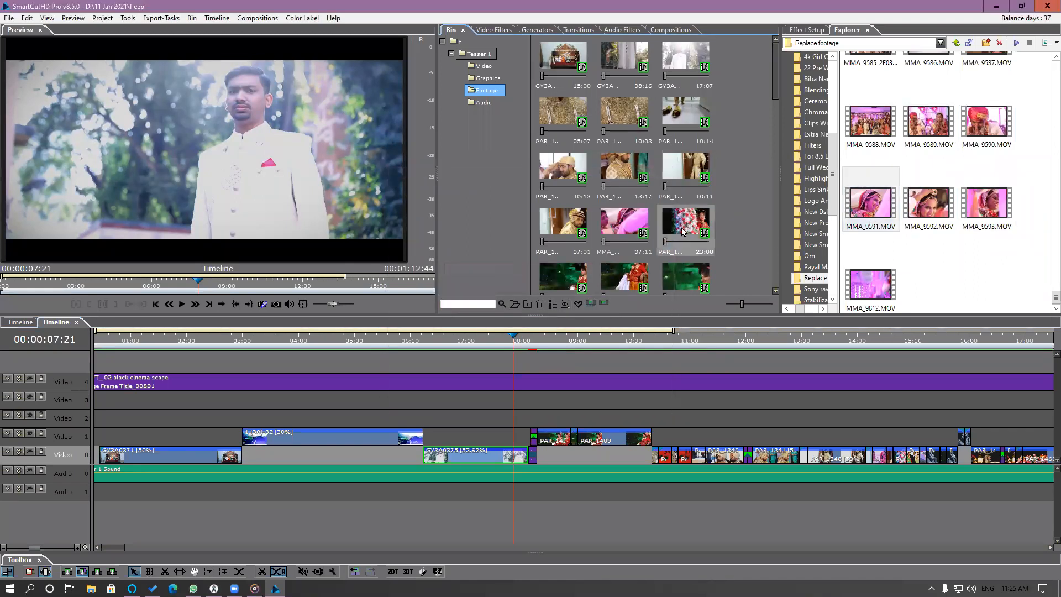
# Widen the footage browser to four columns and replace the bin's shoe clip with GY3A0364.MOV.
pyautogui.moveTo(774, 72)
pyautogui.mouseDown()
pyautogui.moveTo(771, 111)
pyautogui.moveTo(775, 55)
pyautogui.mouseUp()
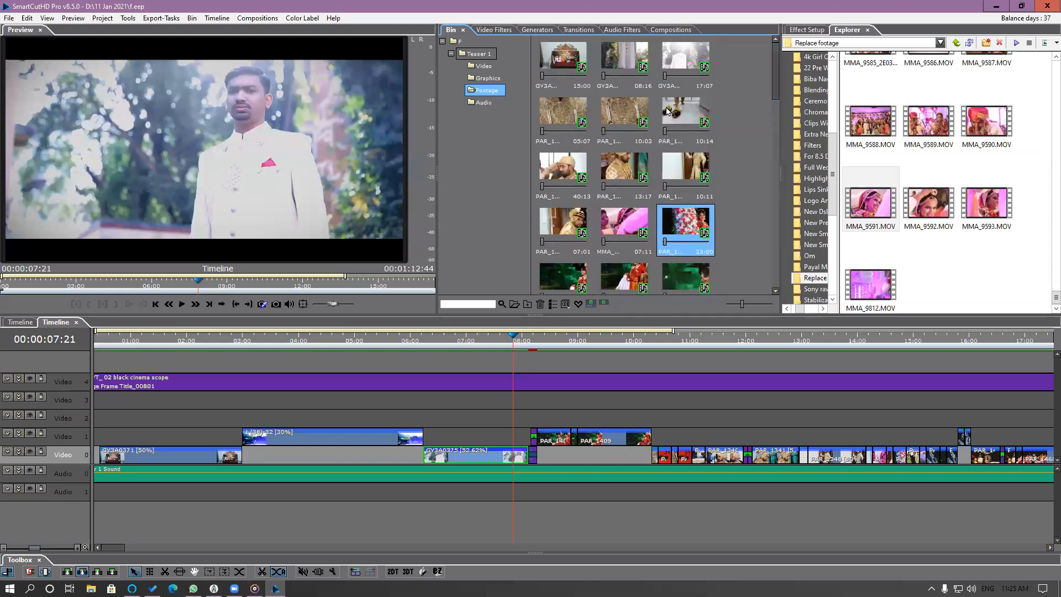
pyautogui.scroll(10, 983, 173)
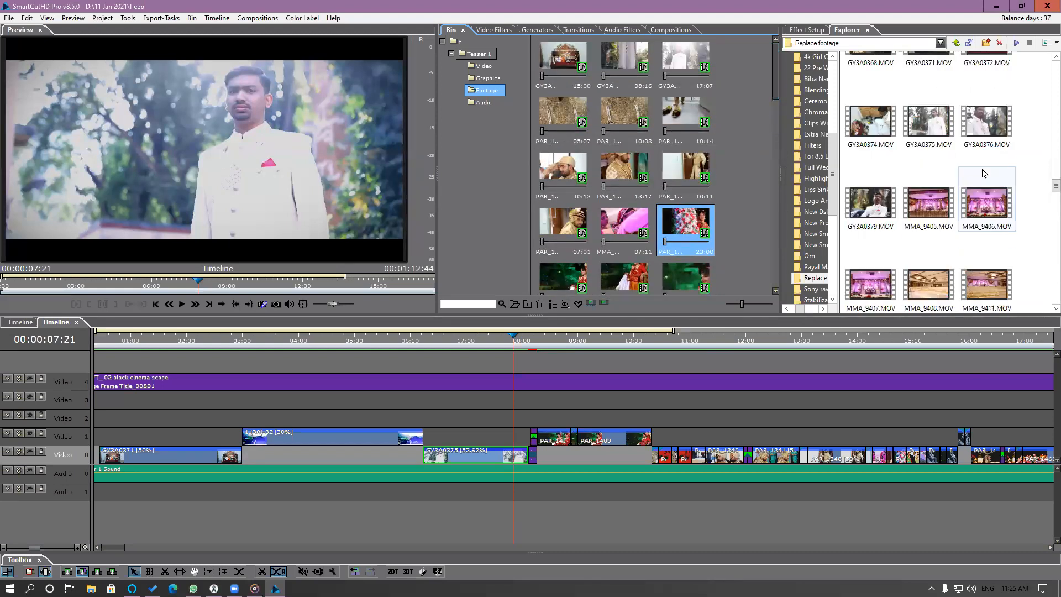
pyautogui.scroll(10, 983, 173)
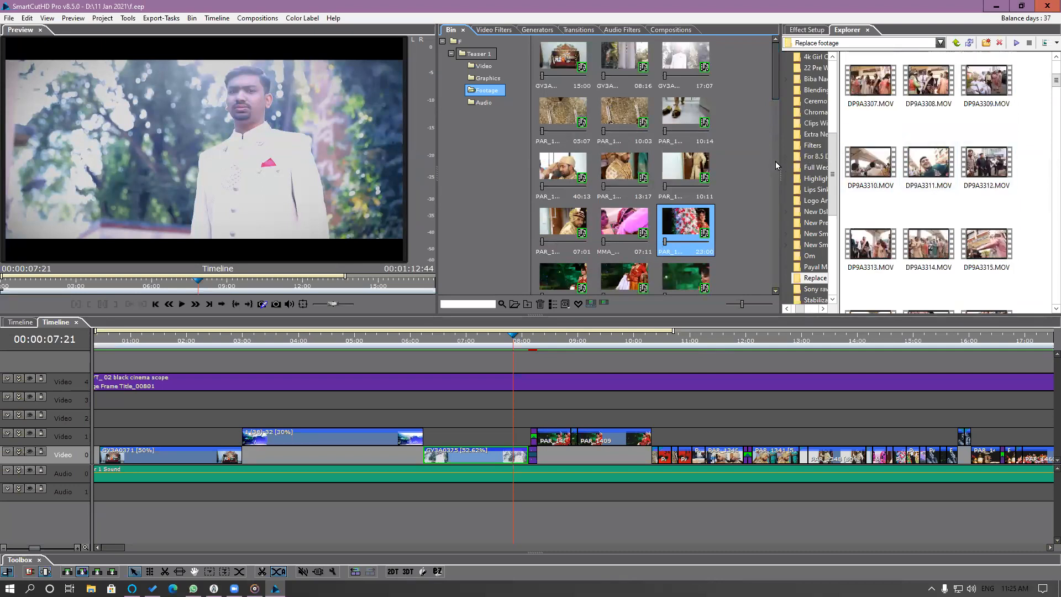
pyautogui.moveTo(779, 168); pyautogui.dragTo(738, 167)
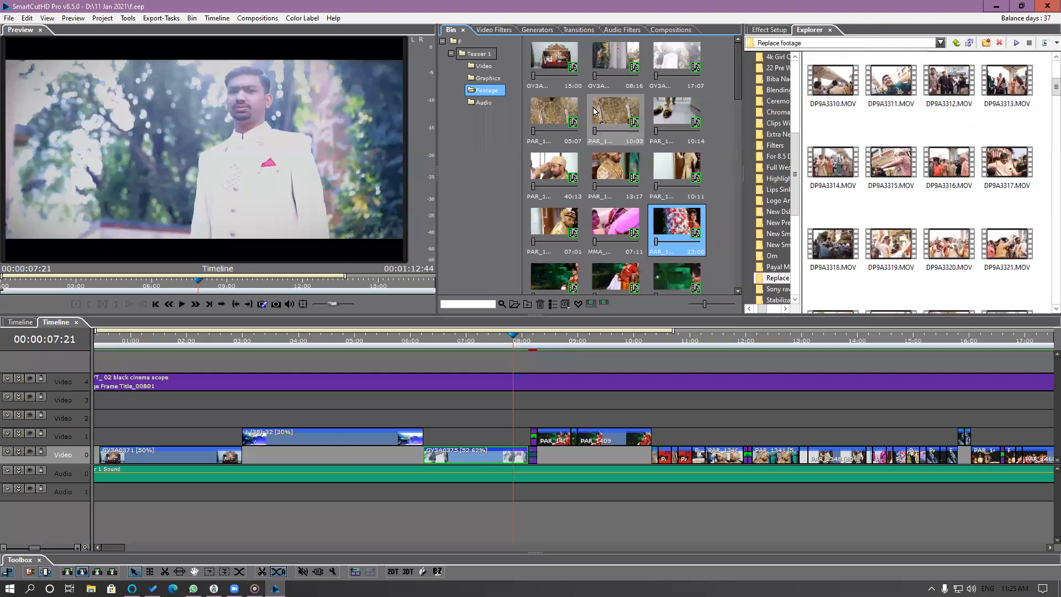
pyautogui.click(662, 85)
pyautogui.press('Right')
pyautogui.press('Right')
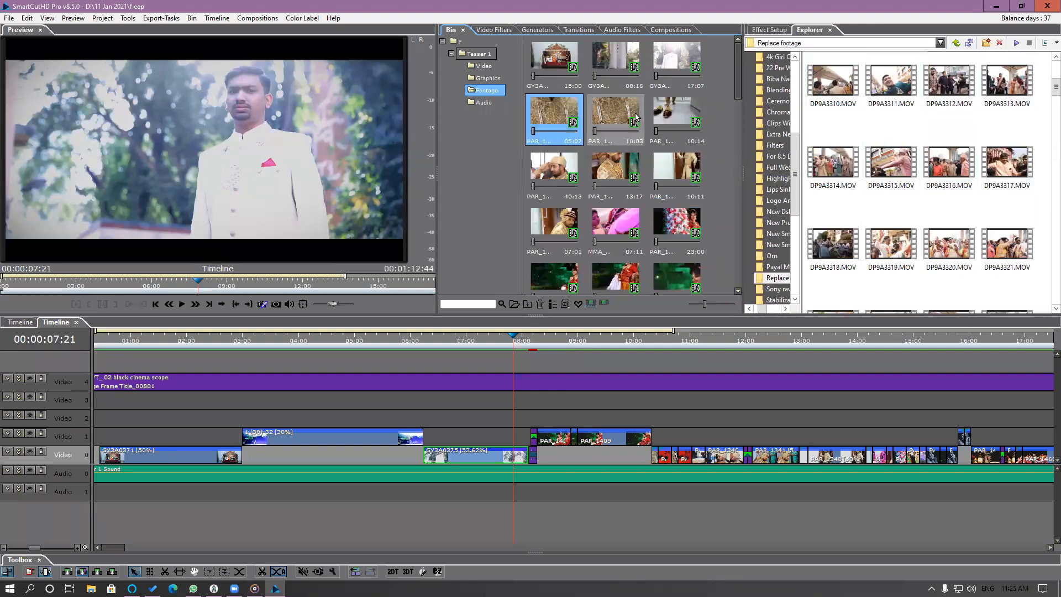
pyautogui.scroll(3, 1001, 162)
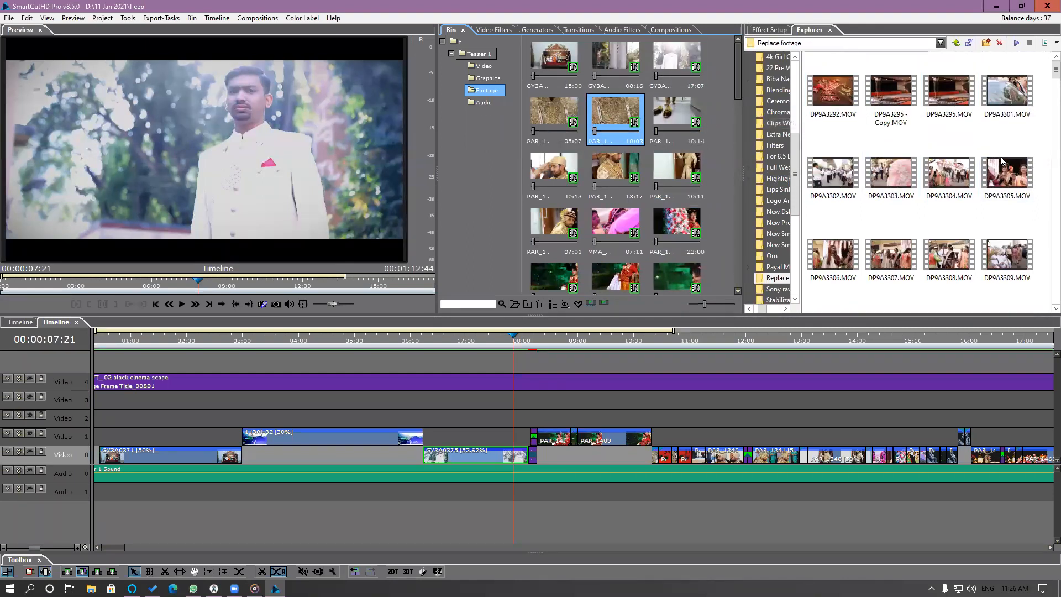
pyautogui.scroll(-10, 1003, 161)
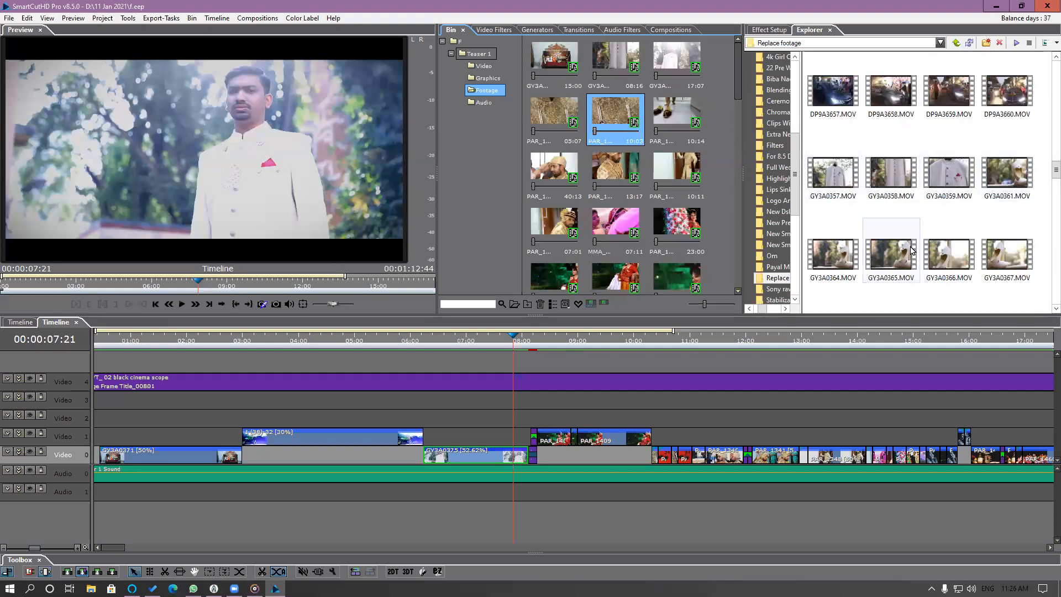
pyautogui.press('Right')
pyautogui.moveTo(832, 257); pyautogui.dragTo(678, 114)
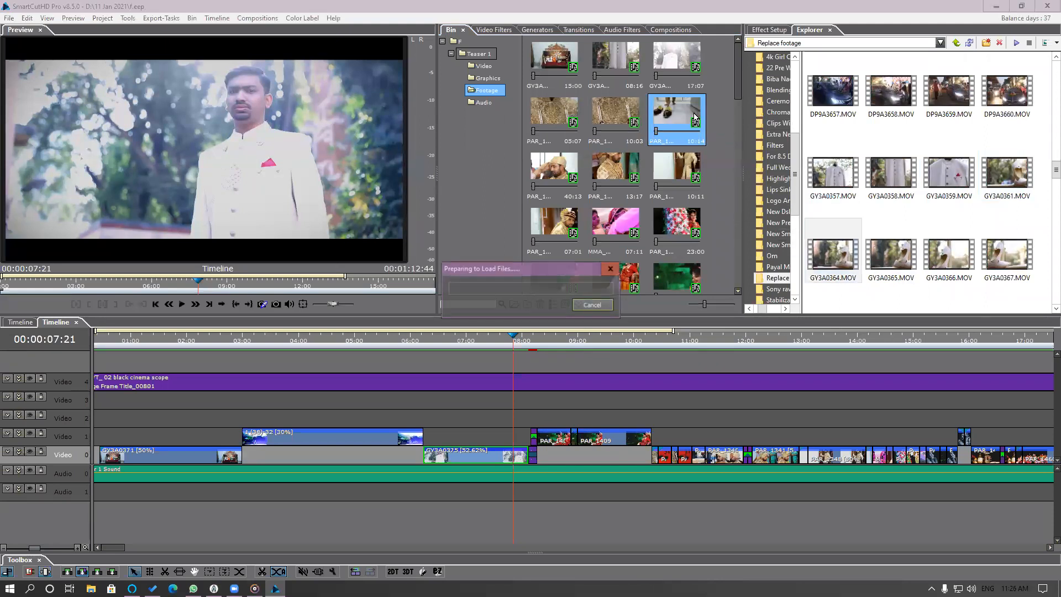
# Replace the two gold embroidery clips in the bin together with GY3A0376.MOV and GY3A0379.MOV.
pyautogui.click(641, 120)
pyautogui.click(948, 189)
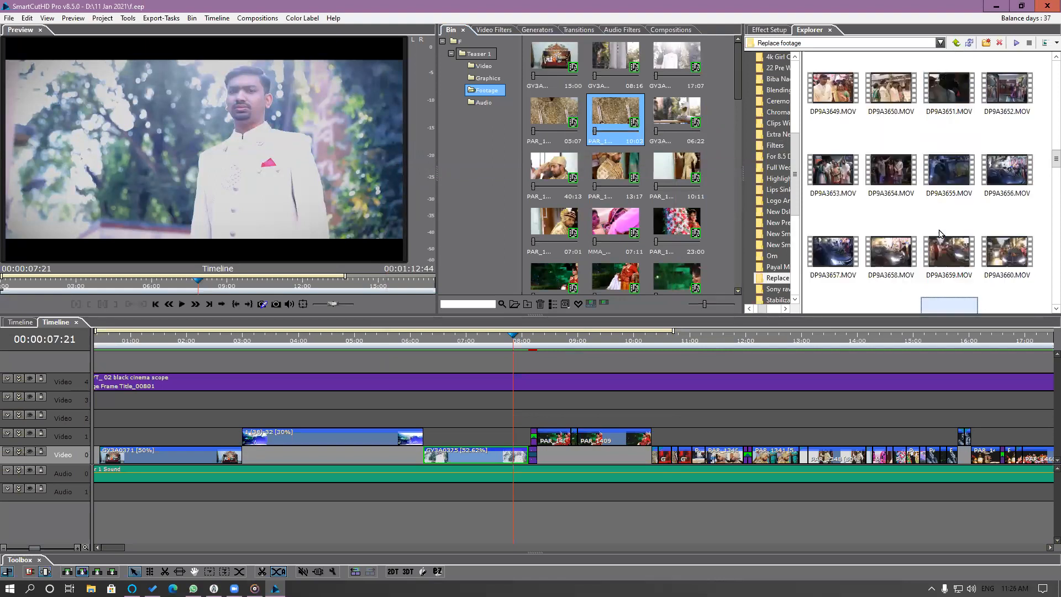
pyautogui.scroll(1, 940, 234)
pyautogui.scroll(-5, 939, 232)
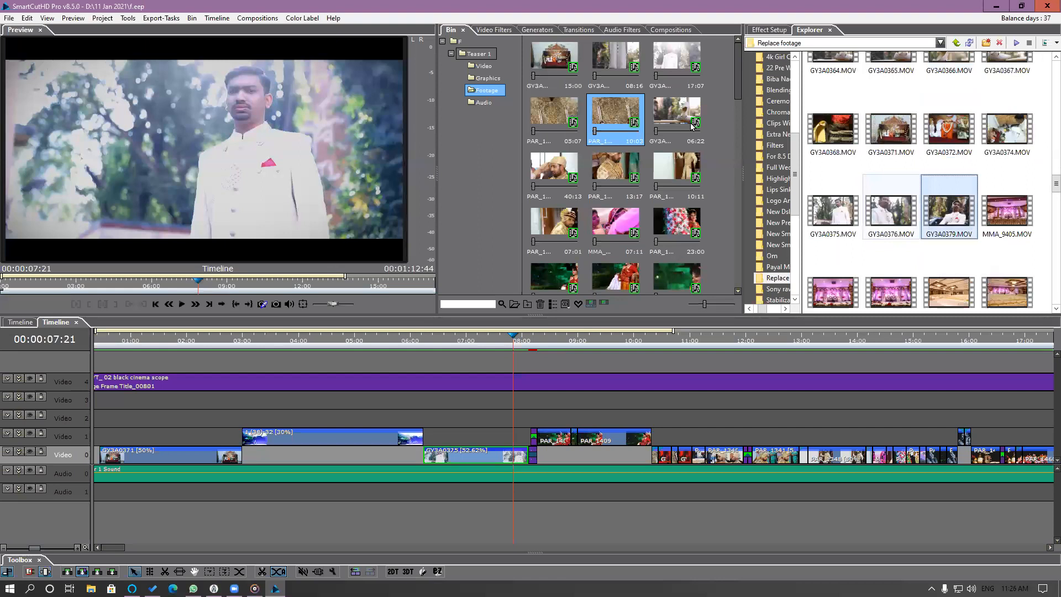
pyautogui.click(558, 119)
pyautogui.keyDown('ctrl'); pyautogui.click(622, 145); pyautogui.keyUp('ctrl')
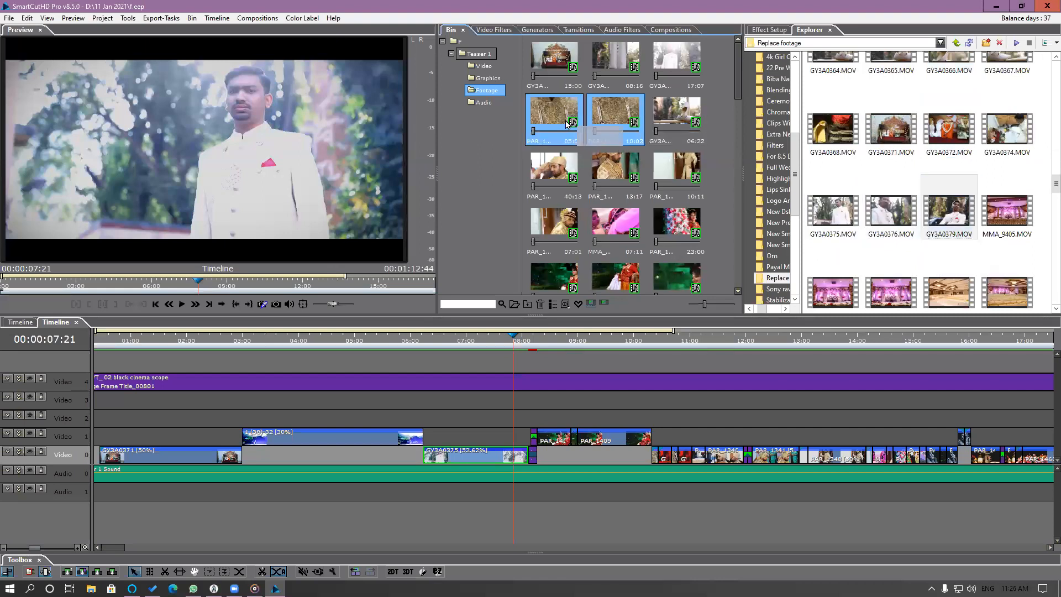
pyautogui.keyDown('ctrl'); pyautogui.click(896, 226); pyautogui.keyUp('ctrl')
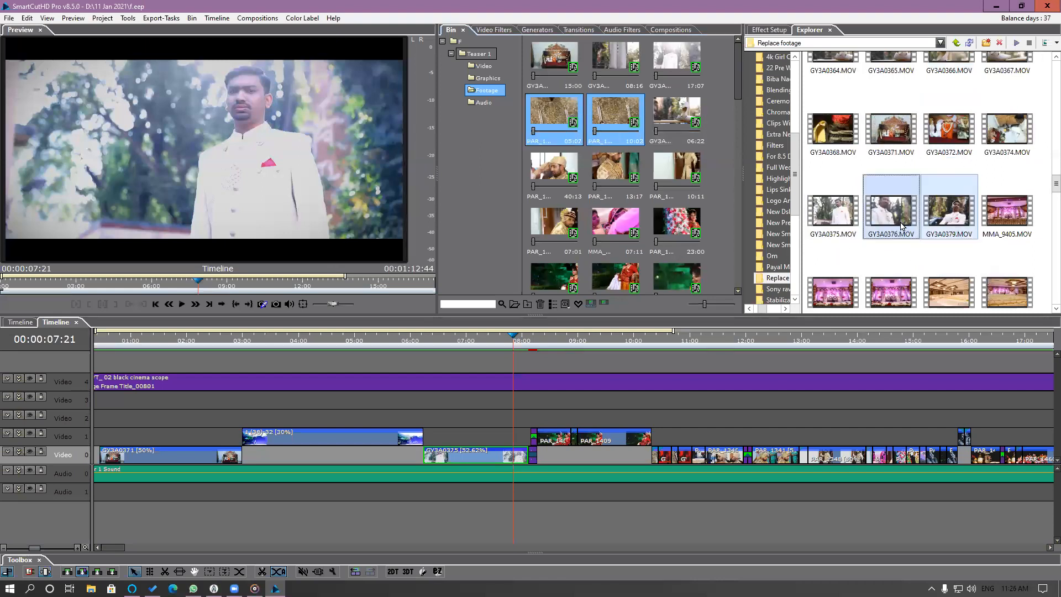
pyautogui.moveTo(866, 215); pyautogui.dragTo(619, 122)
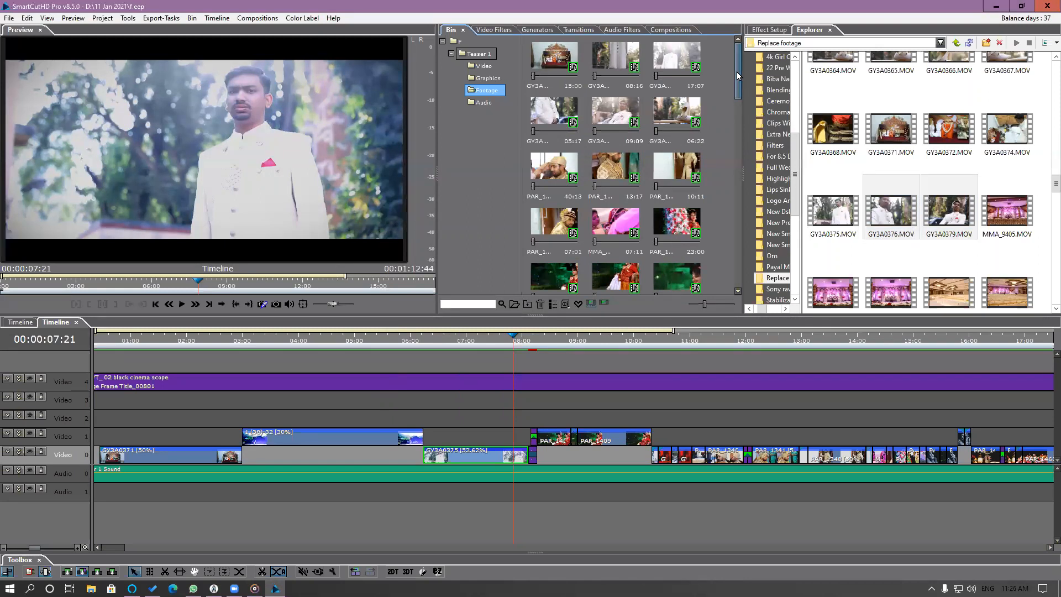
# Replace the 40:13 bin clip of the groom with GY3A0374.MOV.
pyautogui.moveTo(737, 71); pyautogui.dragTo(735, 88)
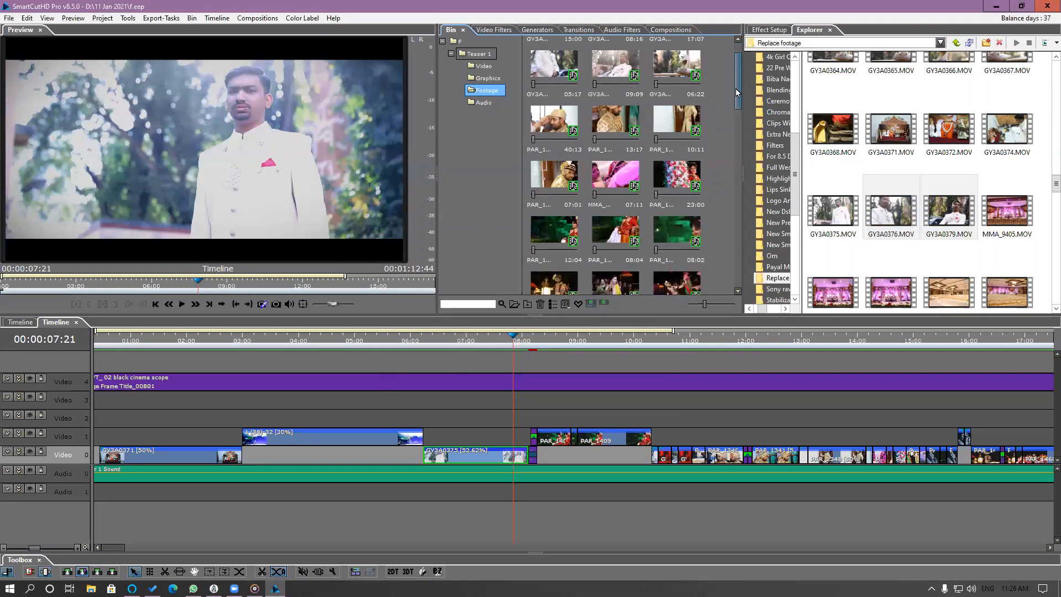
pyautogui.click(555, 127)
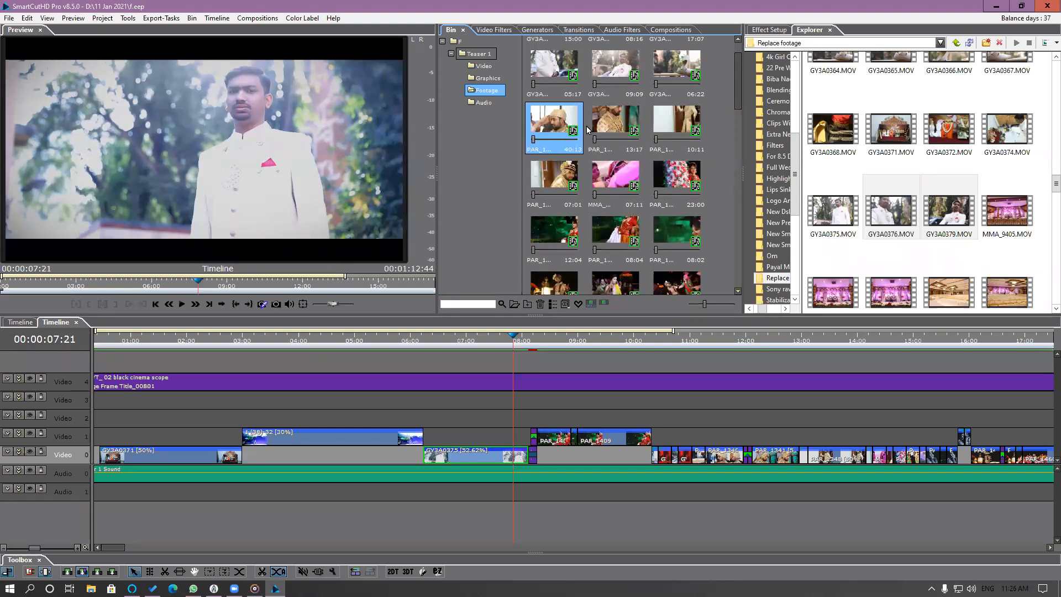
pyautogui.moveTo(1006, 132); pyautogui.dragTo(570, 132)
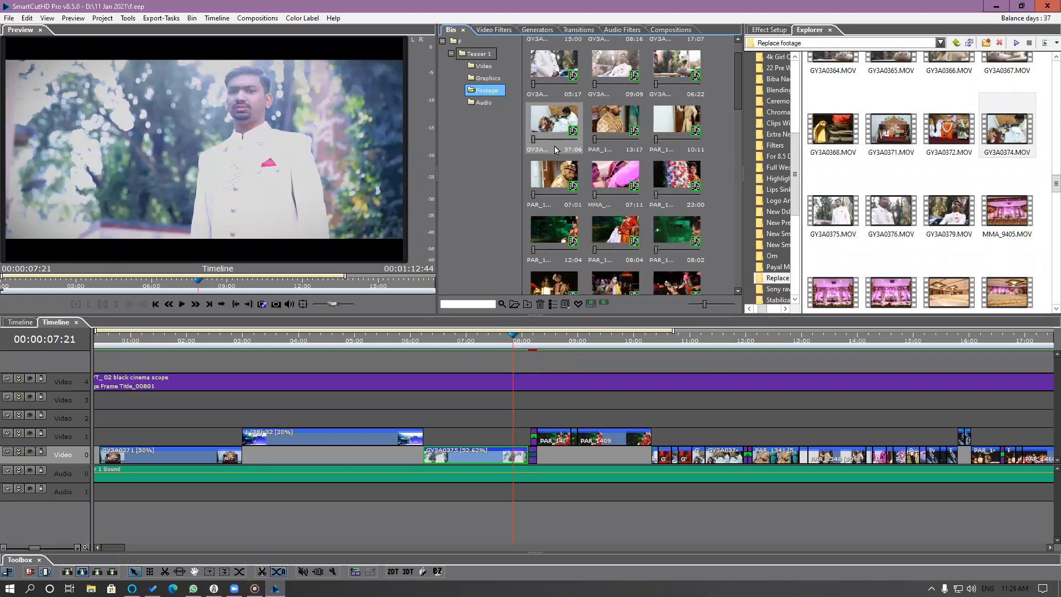
# Replace the 13:17 bin clip of the gold outfit with GY3A0375.MOV from the Replace footage folder.
pyautogui.click(617, 126)
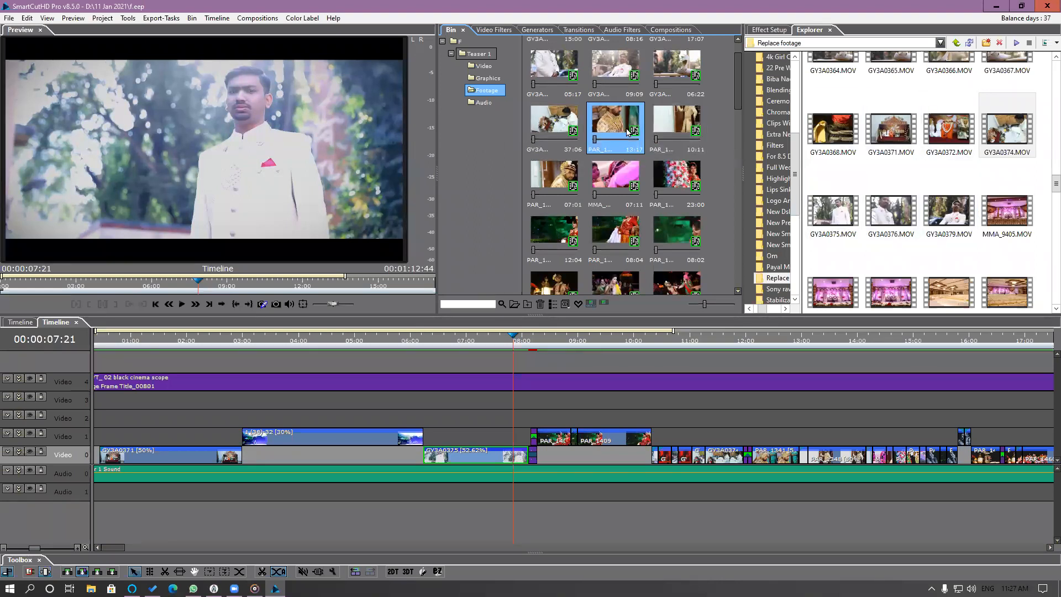
pyautogui.click(843, 220)
pyautogui.moveTo(842, 220); pyautogui.dragTo(625, 133)
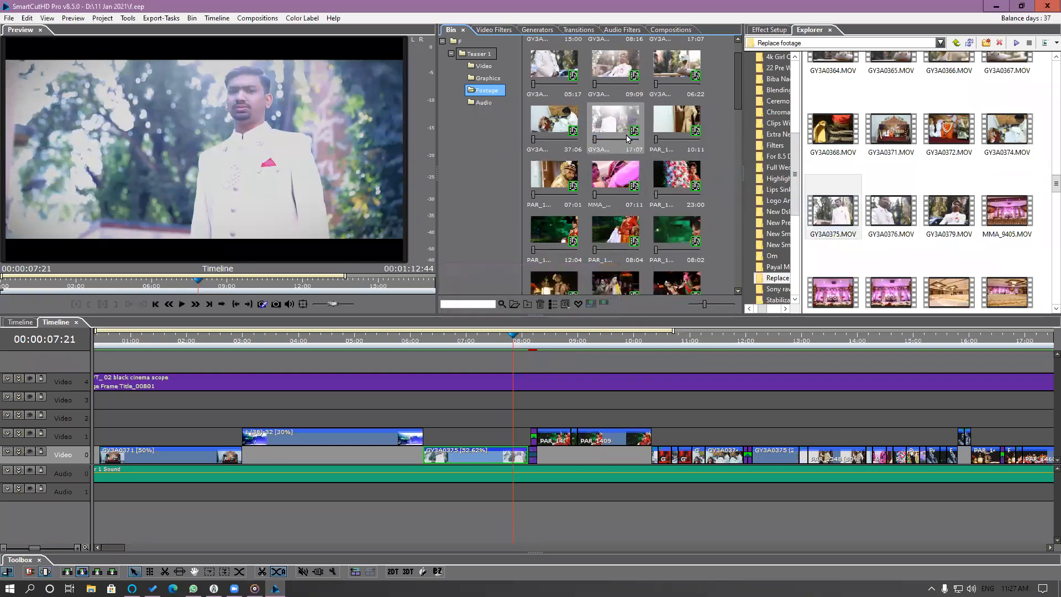
# Replace the 10:11 bin clip with MMA_9450.MOV from the Replace footage folder.
pyautogui.click(660, 132)
pyautogui.scroll(-5, 970, 246)
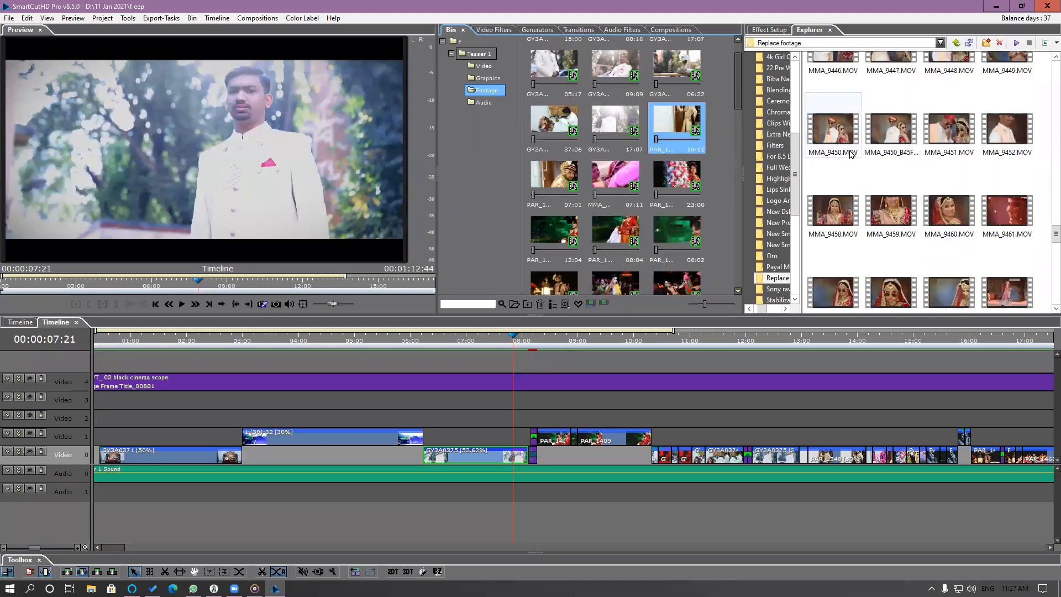
pyautogui.click(839, 138)
pyautogui.moveTo(838, 136); pyautogui.dragTo(676, 127)
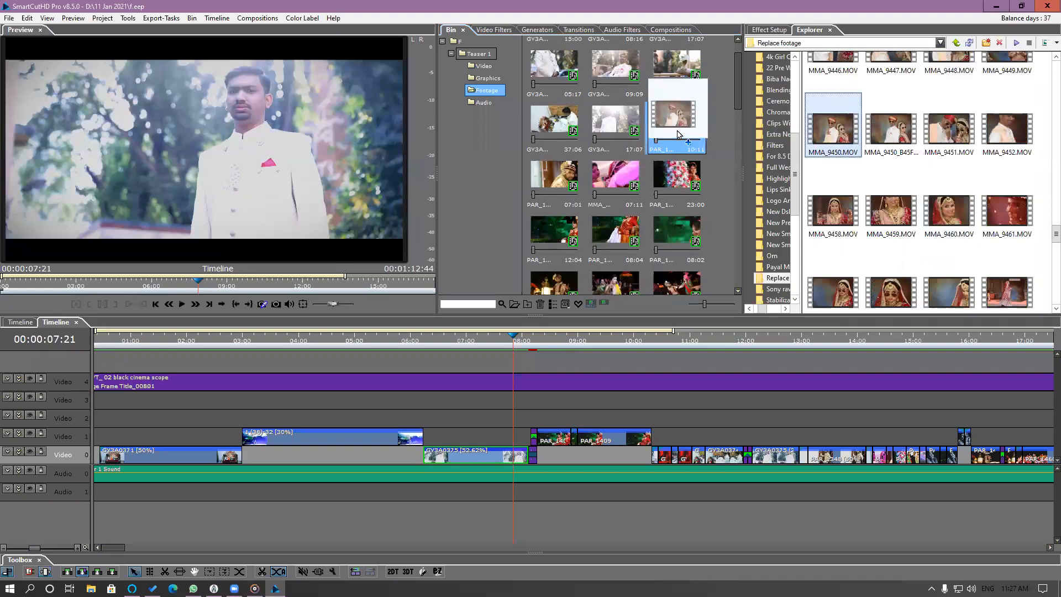
# Replace the 07:01 bin clip of the groom in gold with MMA_9452.MOV.
pyautogui.click(555, 180)
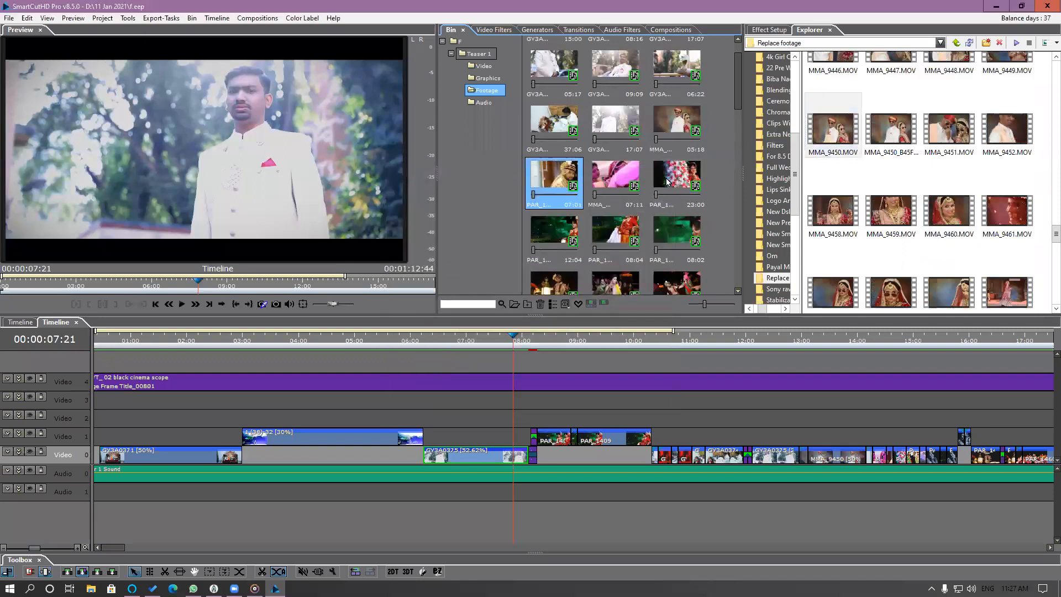
pyautogui.click(1006, 137)
pyautogui.moveTo(1007, 137); pyautogui.dragTo(561, 188)
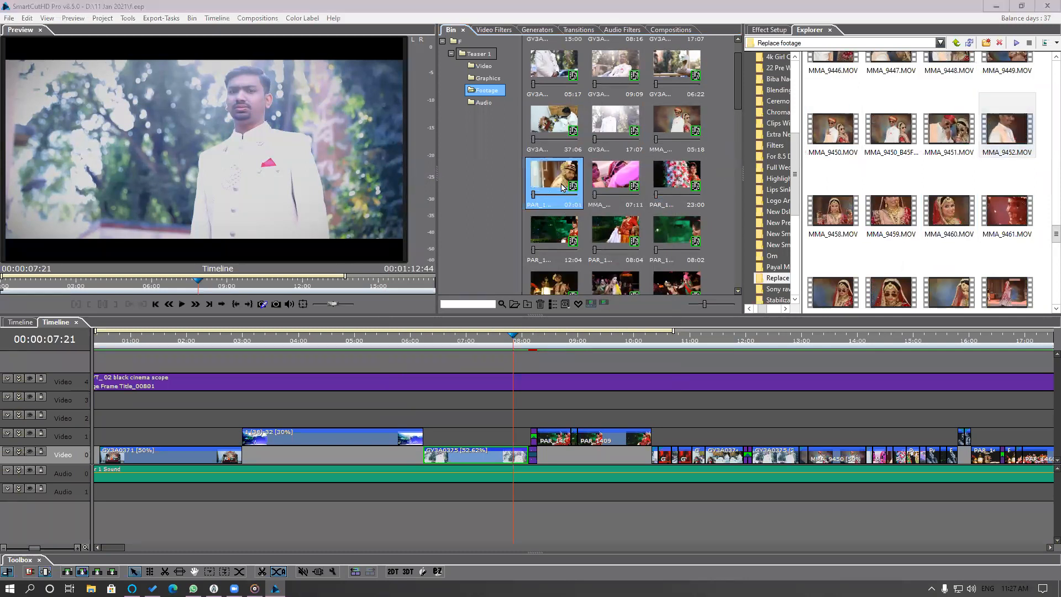
# Select the range of bin clips starting at the 07:11 pink veil clip as the targets for a batch replacement.
pyautogui.click(614, 179)
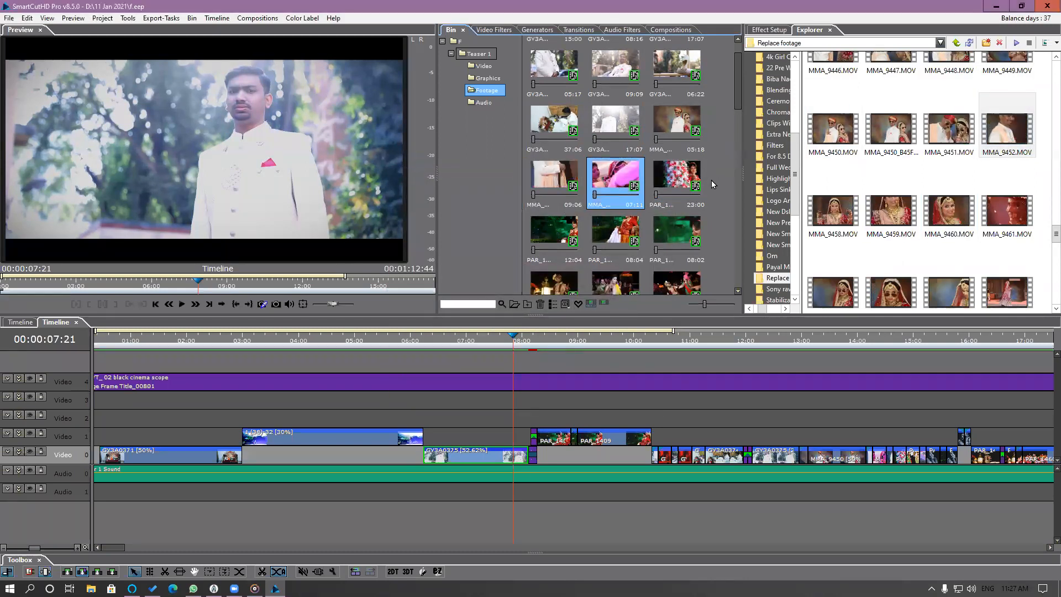
pyautogui.moveTo(736, 100); pyautogui.dragTo(740, 78)
pyautogui.keyDown('shift'); pyautogui.click(683, 269); pyautogui.keyUp('shift')
# Select several procession clips in the Replace footage folder, including DP9A3324.MOV, and add DP9A3659.MOV to the selection.
pyautogui.scroll(3, 1045, 194)
pyautogui.scroll(3, 1046, 195)
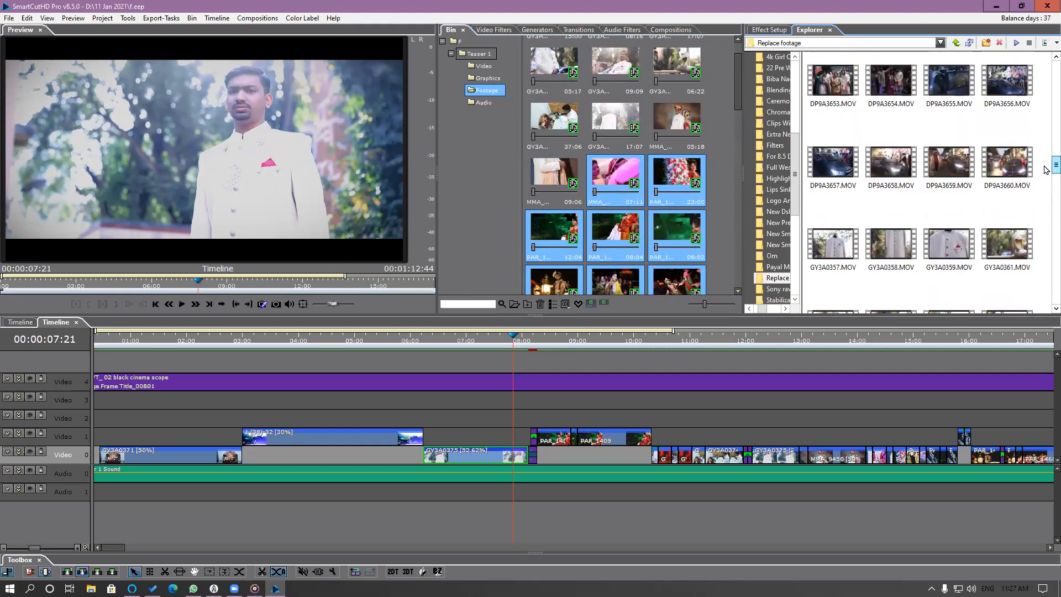
pyautogui.scroll(10, 1046, 170)
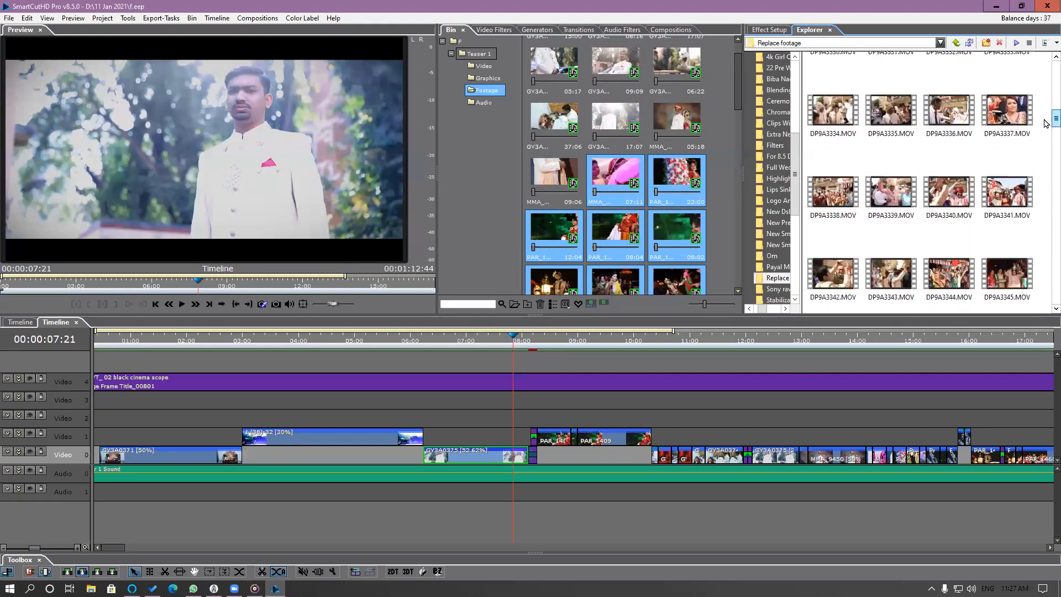
pyautogui.scroll(3, 1046, 108)
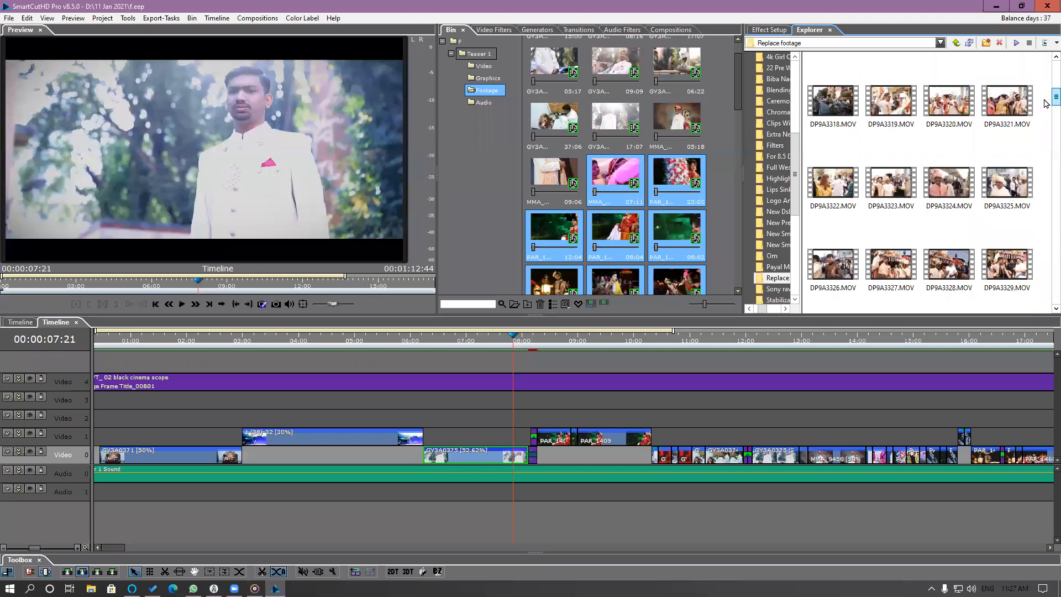
pyautogui.scroll(-1, 1044, 105)
pyautogui.click(956, 167)
pyautogui.keyDown('ctrl'); pyautogui.click(948, 240); pyautogui.keyUp('ctrl')
pyautogui.scroll(-5, 1046, 105)
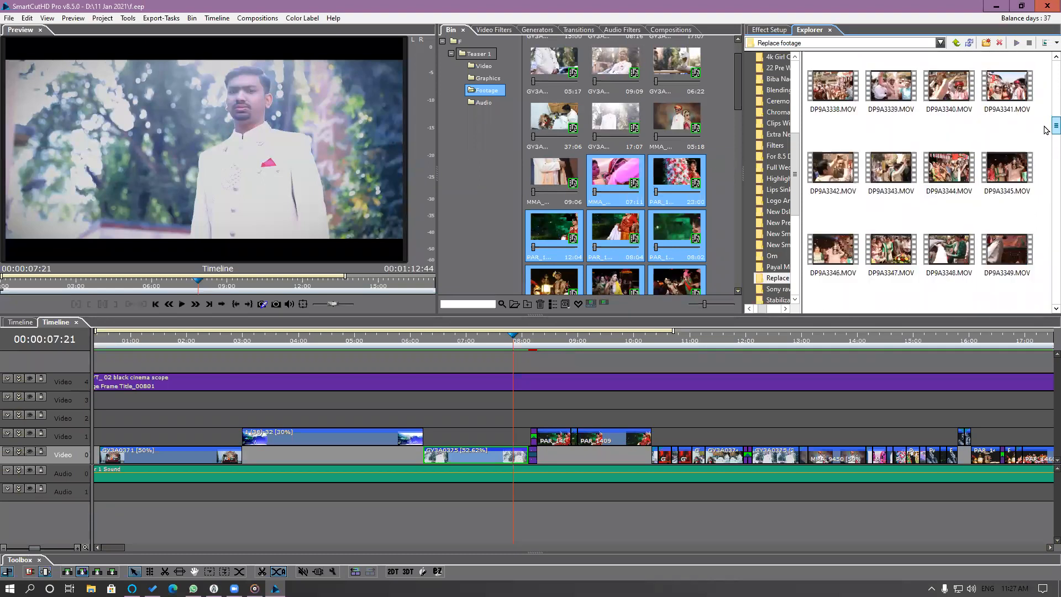
pyautogui.scroll(-10, 1044, 160)
pyautogui.click(949, 155)
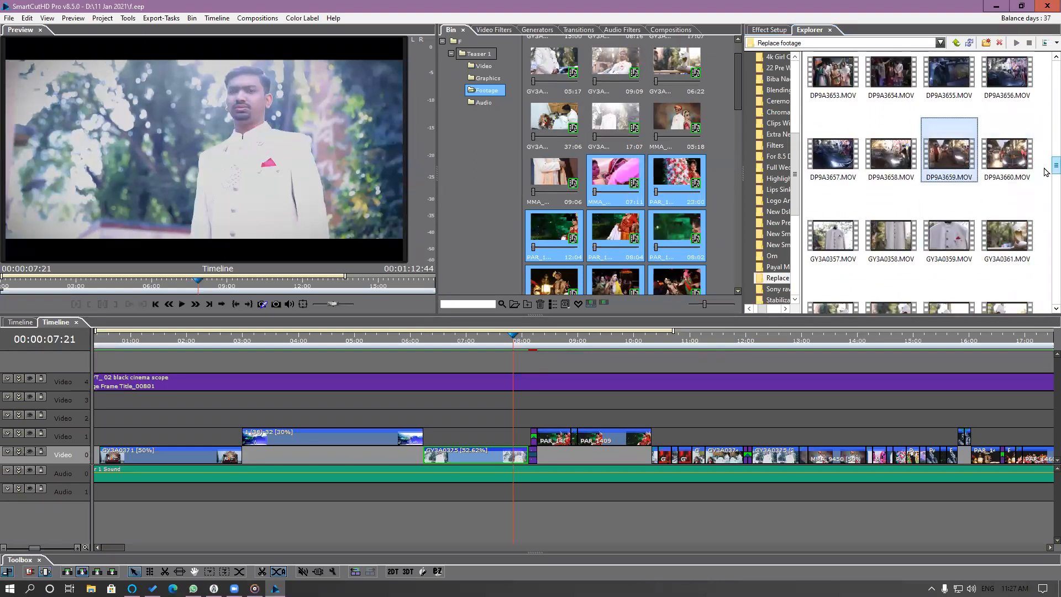
# Add the wedding clips MMA_9417, MMA_9418, MMA_9419, MMA_9438, MMA_9444, MMA_9458 and MMA_9460 to the footage selection.
pyautogui.scroll(-10, 1044, 171)
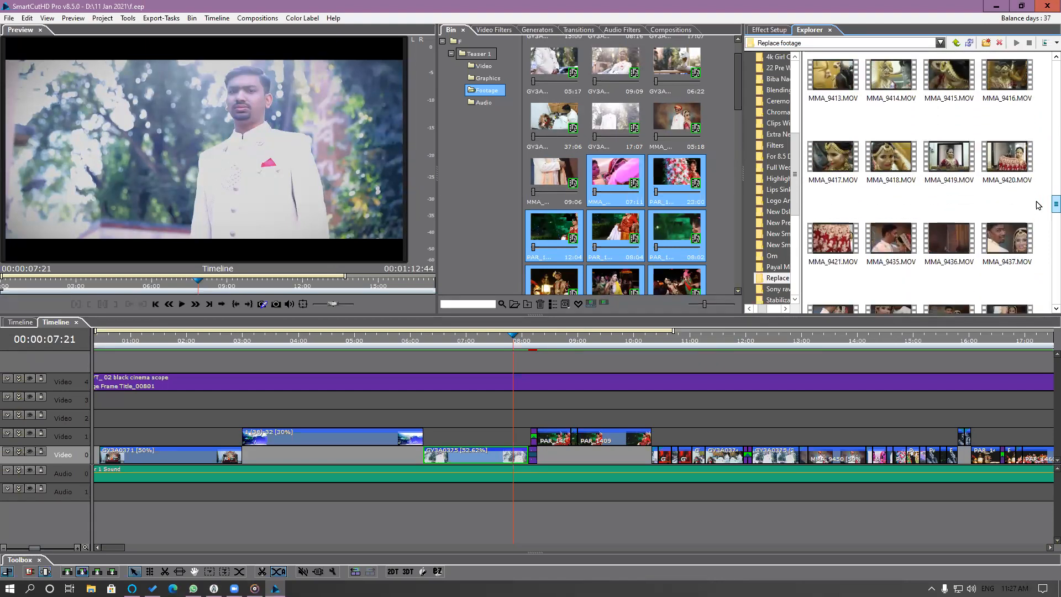
pyautogui.keyDown('ctrl'); pyautogui.click(891, 168); pyautogui.keyUp('ctrl')
pyautogui.keyDown('ctrl'); pyautogui.click(840, 168); pyautogui.keyUp('ctrl')
pyautogui.keyDown('ctrl'); pyautogui.click(957, 169); pyautogui.keyUp('ctrl')
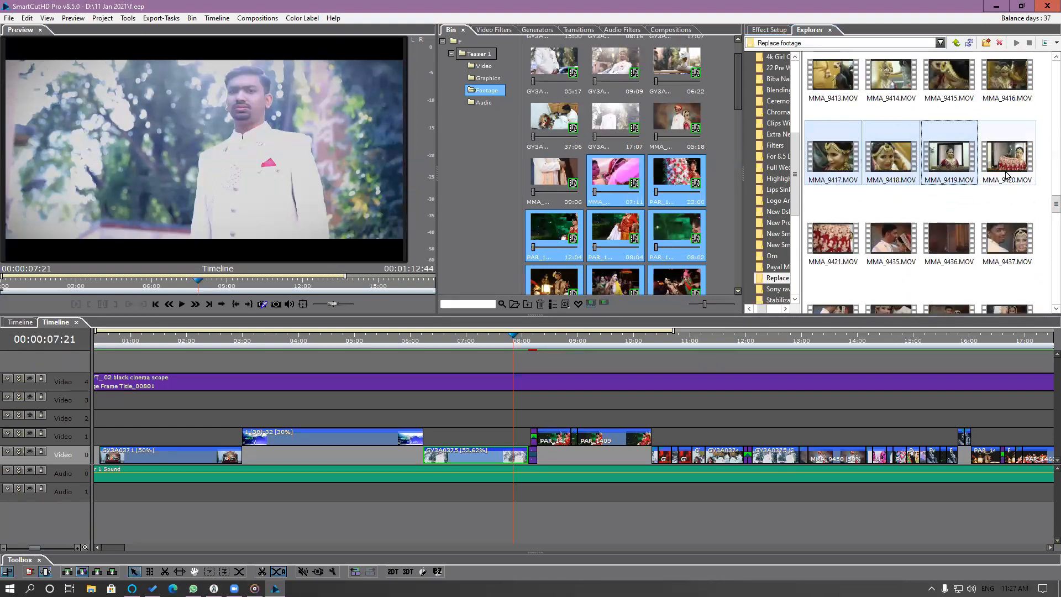
pyautogui.scroll(-4, 920, 153)
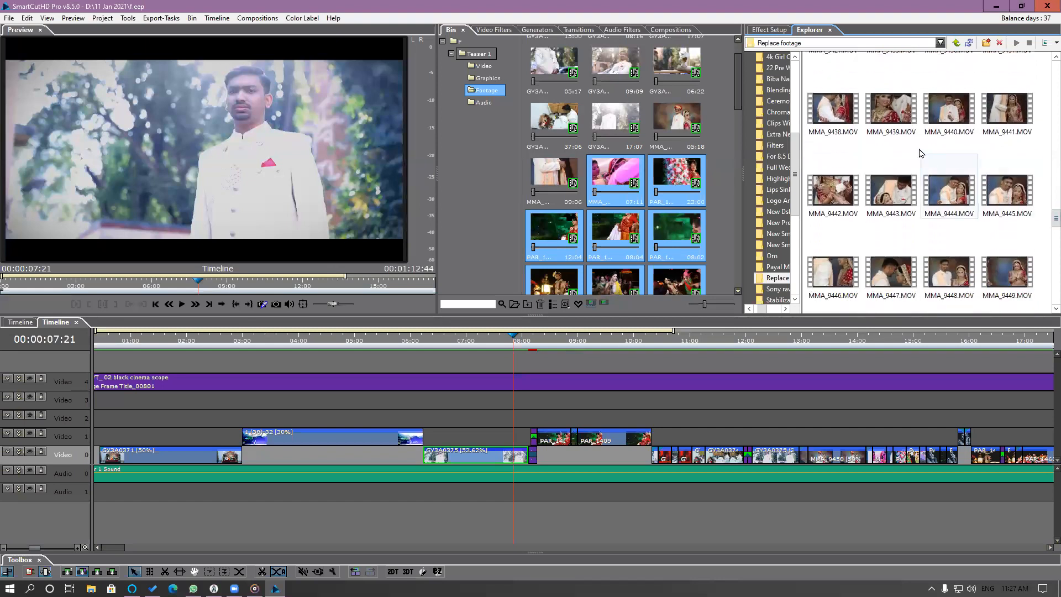
pyautogui.keyDown('ctrl'); pyautogui.click(842, 112); pyautogui.keyUp('ctrl')
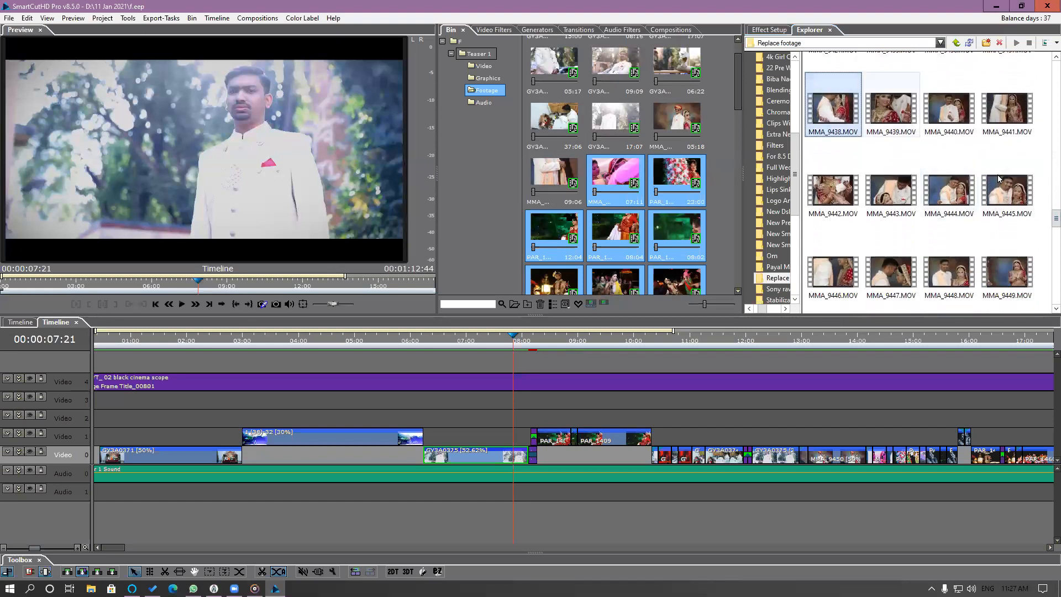
pyautogui.keyDown('ctrl'); pyautogui.click(961, 201); pyautogui.keyUp('ctrl')
pyautogui.scroll(-3, 1046, 227)
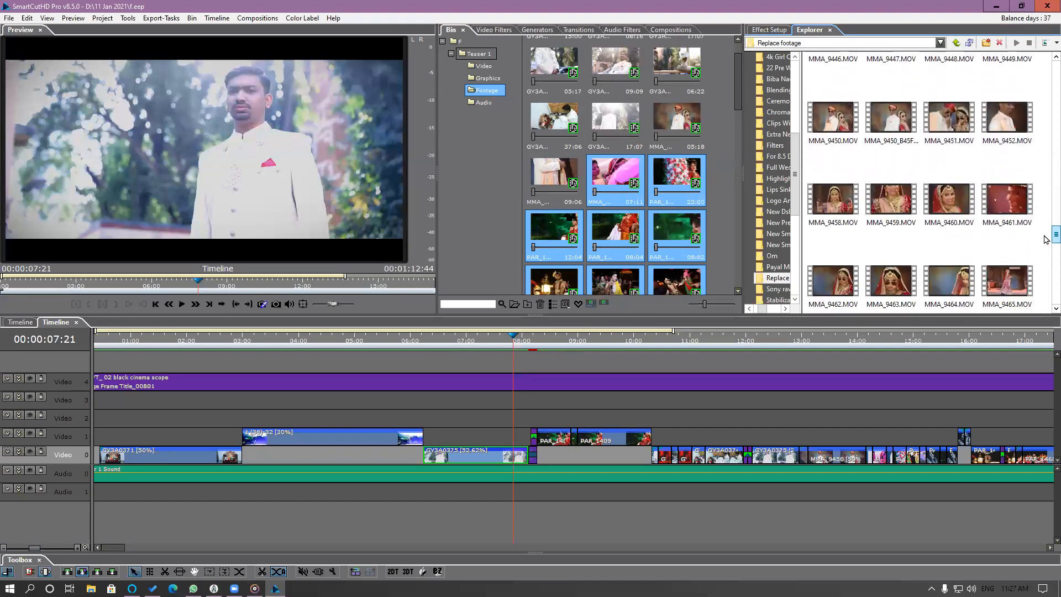
pyautogui.keyDown('ctrl'); pyautogui.click(939, 217); pyautogui.keyUp('ctrl')
pyautogui.keyDown('ctrl'); pyautogui.click(833, 200); pyautogui.keyUp('ctrl')
# Extend the footage selection with the bride close-ups MMA_9462, MMA_9463, MMA_9475 and MMA_9476.
pyautogui.scroll(-1, 1045, 242)
pyautogui.scroll(-1, 1045, 242)
pyautogui.keyDown('ctrl'); pyautogui.click(890, 166); pyautogui.keyUp('ctrl')
pyautogui.keyDown('ctrl'); pyautogui.click(833, 165); pyautogui.keyUp('ctrl')
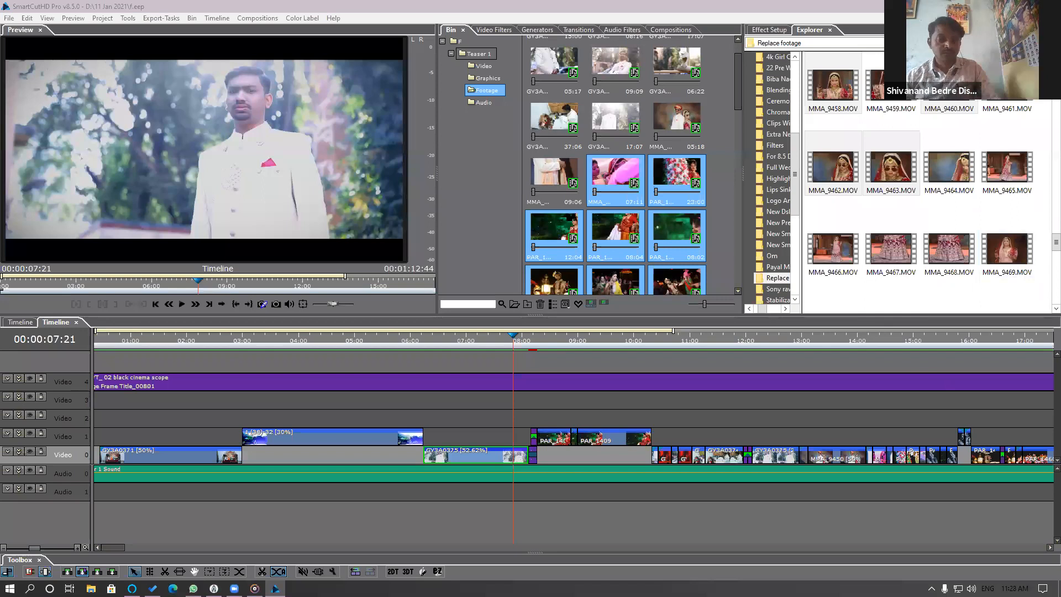
pyautogui.scroll(-2, 1046, 243)
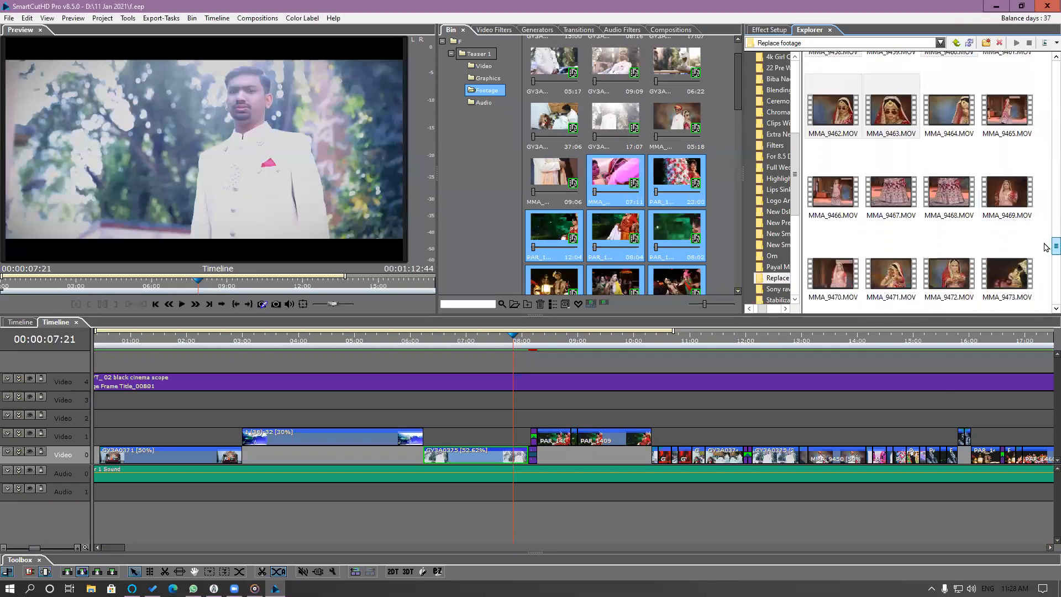
pyautogui.scroll(-4, 1045, 251)
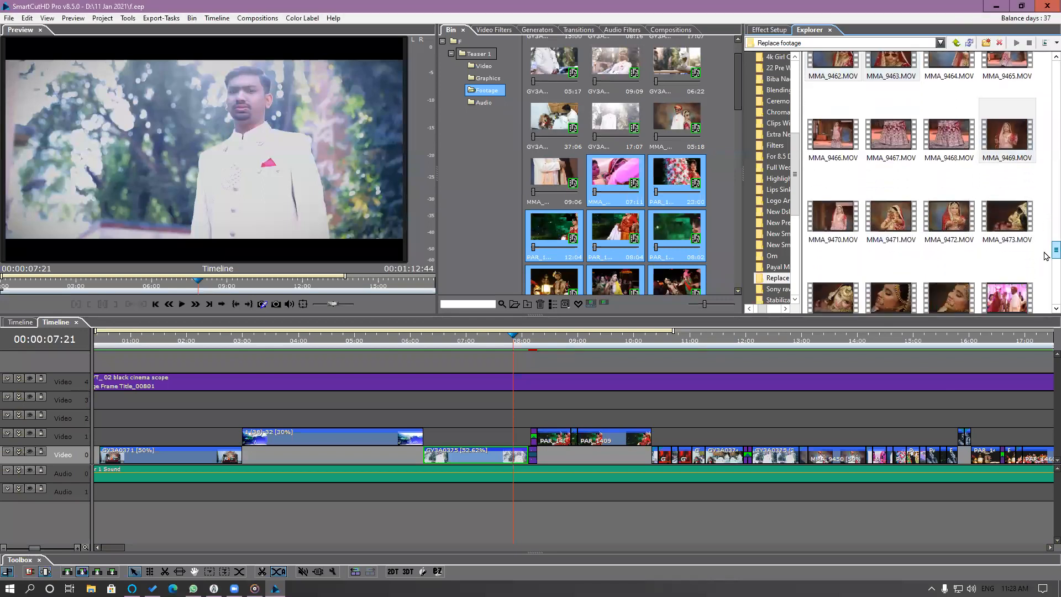
pyautogui.click(891, 160)
pyautogui.keyDown('ctrl'); pyautogui.click(948, 175); pyautogui.keyUp('ctrl')
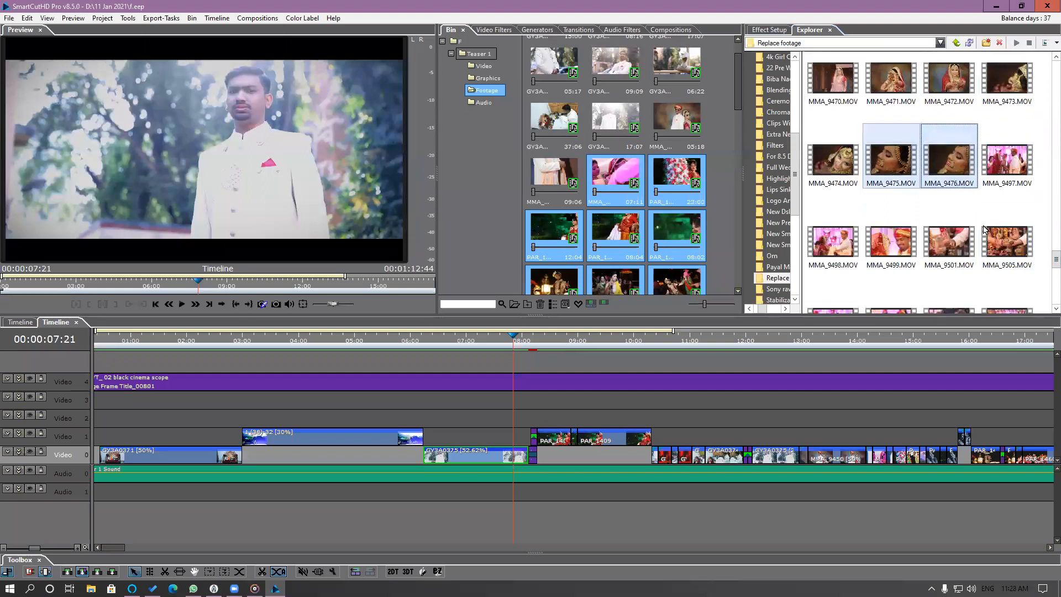
# Add ceremony clips MMA_9498, MMA_9499, MMA_9510, MMA_9574, MMA_9583, MMA_9584, MMA_9590 and MMA_9591, and replace the selected bin clips with the whole footage selection.
pyautogui.keyDown('ctrl'); pyautogui.click(908, 252); pyautogui.keyUp('ctrl')
pyautogui.scroll(-4, 1047, 260)
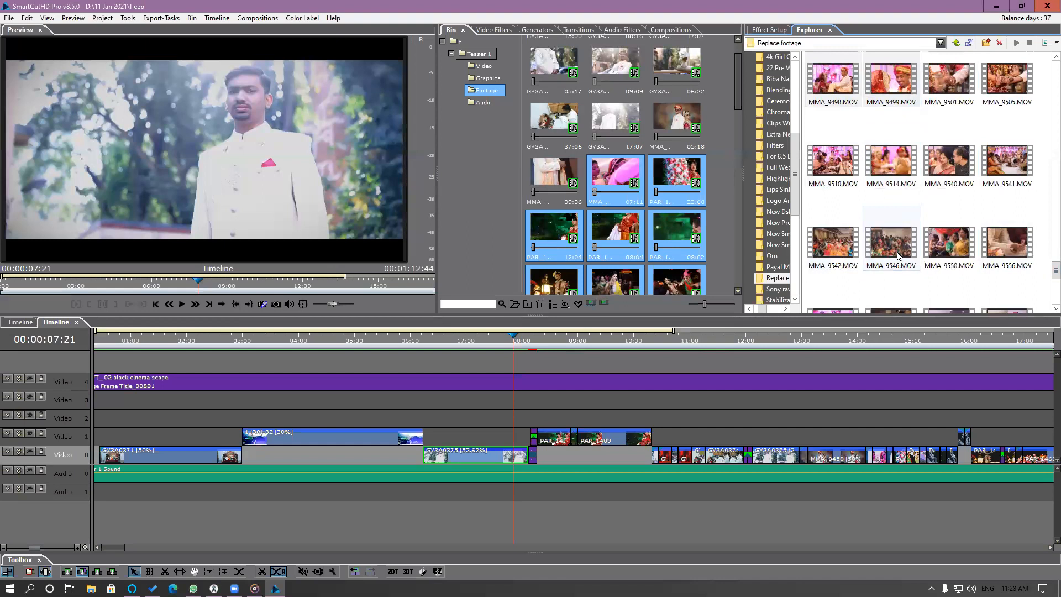
pyautogui.keyDown('ctrl'); pyautogui.click(835, 167); pyautogui.keyUp('ctrl')
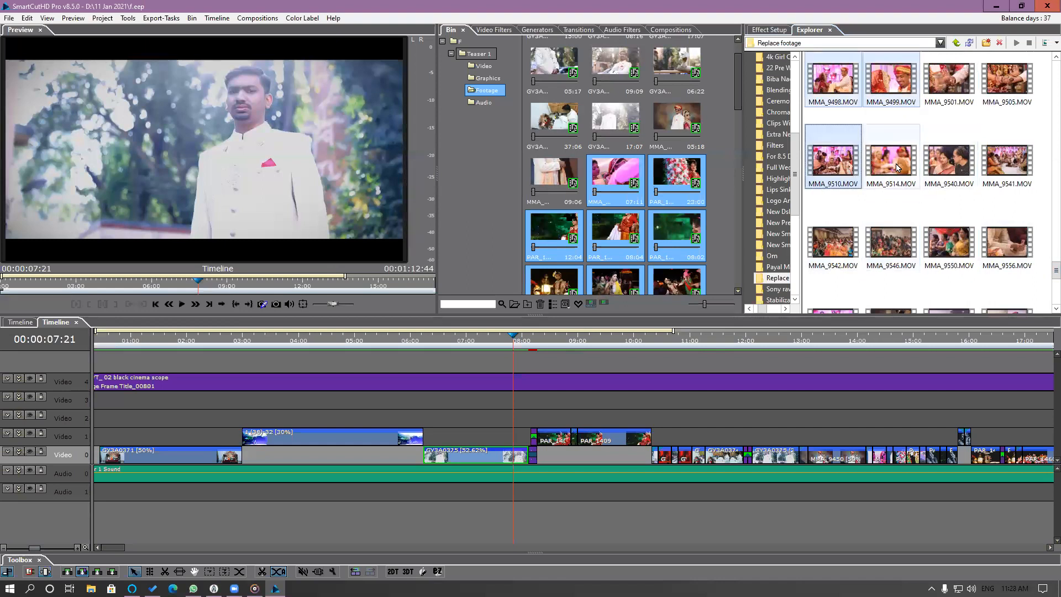
pyautogui.scroll(-5, 1047, 271)
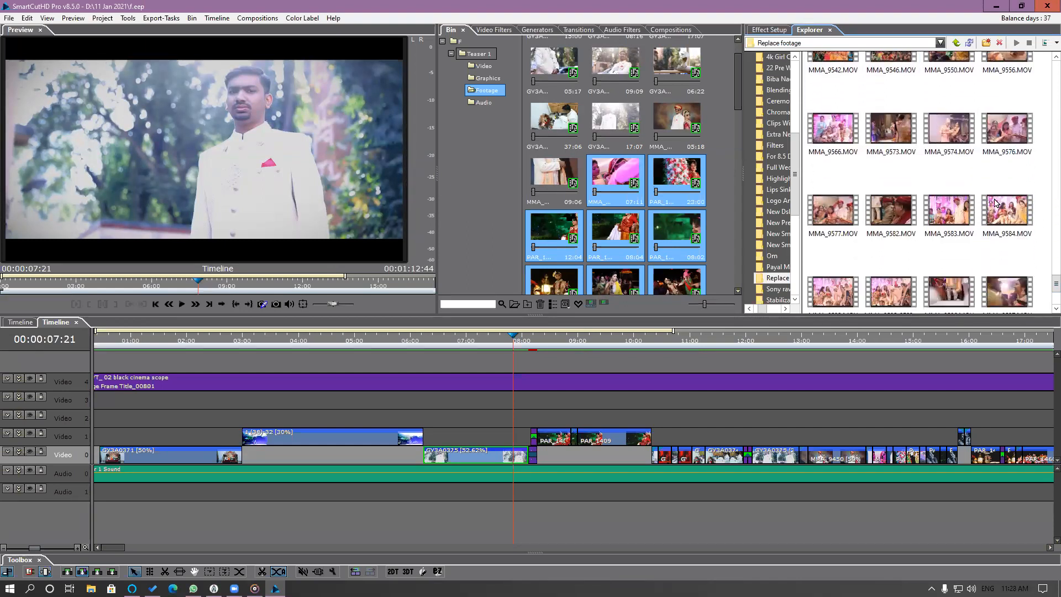
pyautogui.keyDown('ctrl'); pyautogui.click(961, 147); pyautogui.keyUp('ctrl')
pyautogui.keyDown('ctrl'); pyautogui.click(962, 216); pyautogui.keyUp('ctrl')
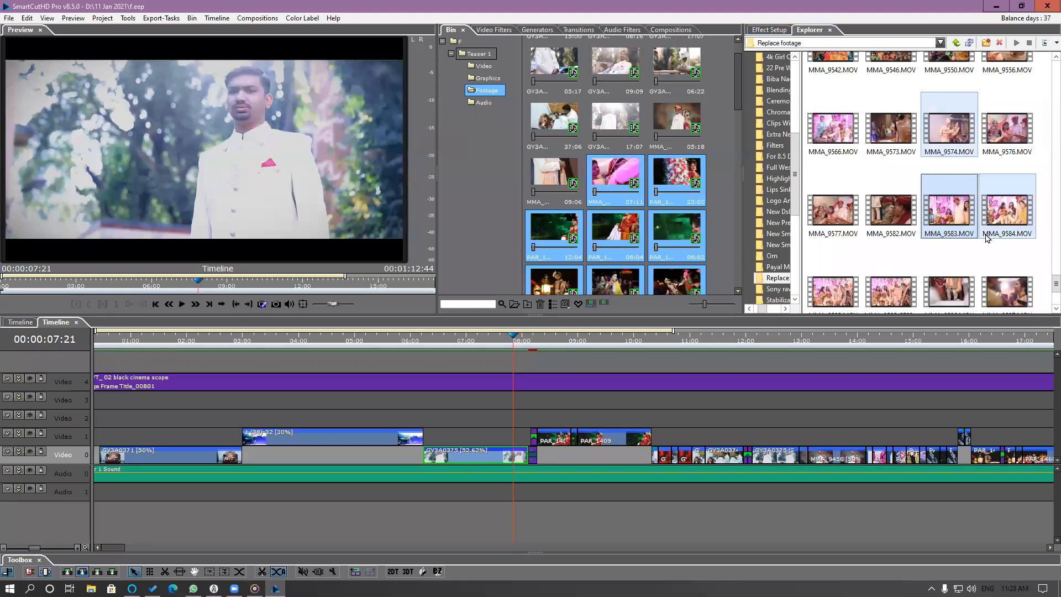
pyautogui.scroll(-4, 1046, 296)
pyautogui.keyDown('ctrl'); pyautogui.click(961, 250); pyautogui.keyUp('ctrl')
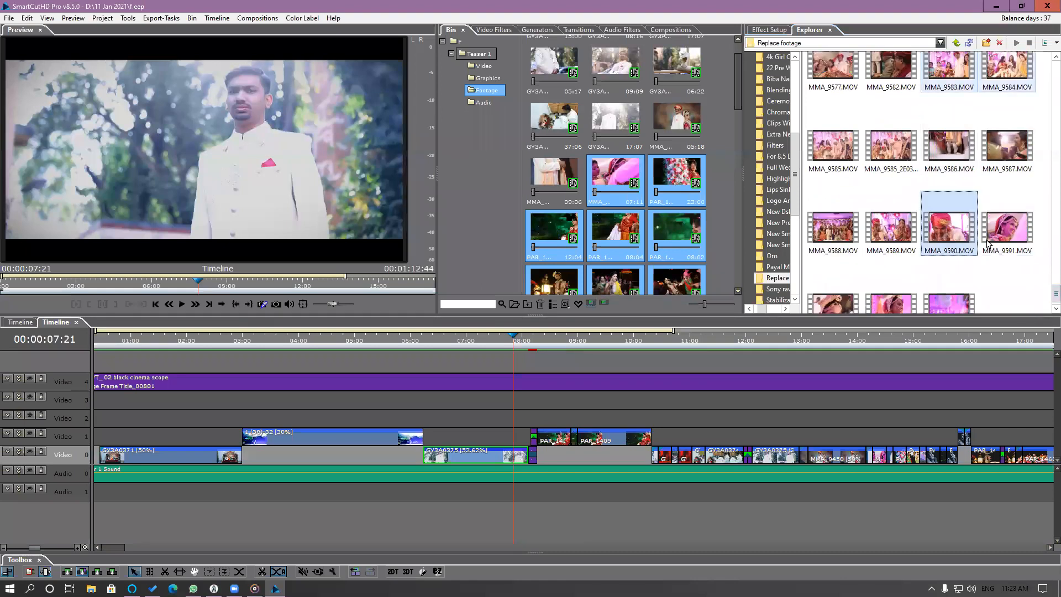
pyautogui.keyDown('ctrl'); pyautogui.click(1005, 232); pyautogui.keyUp('ctrl')
pyautogui.moveTo(946, 237); pyautogui.dragTo(673, 184)
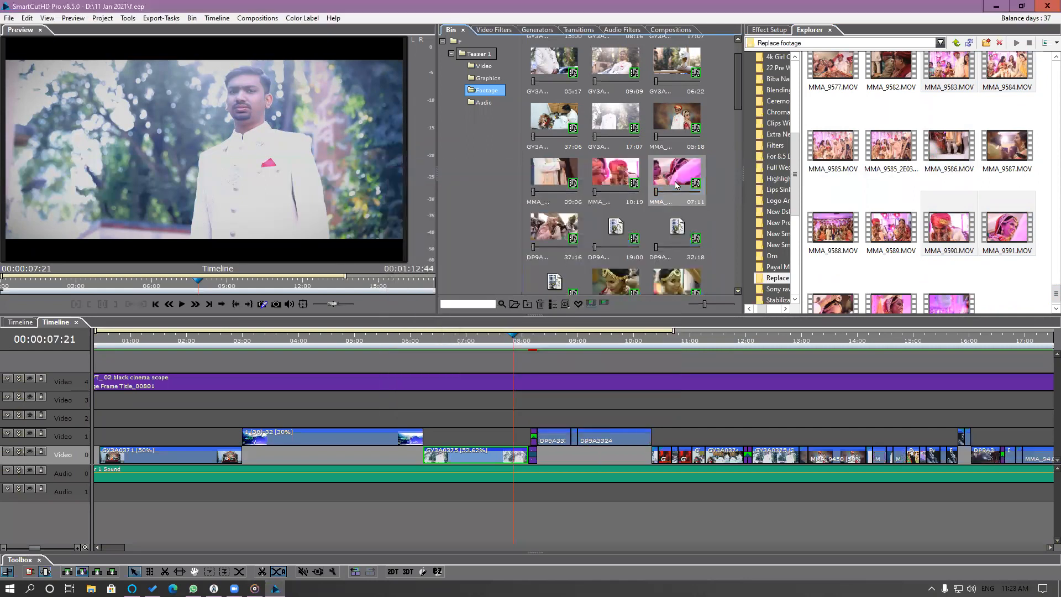
# Select the remaining old PAR clips in the bin and replace them with the same set of selected footage.
pyautogui.moveTo(736, 103); pyautogui.dragTo(734, 144)
pyautogui.moveTo(735, 155); pyautogui.dragTo(736, 185)
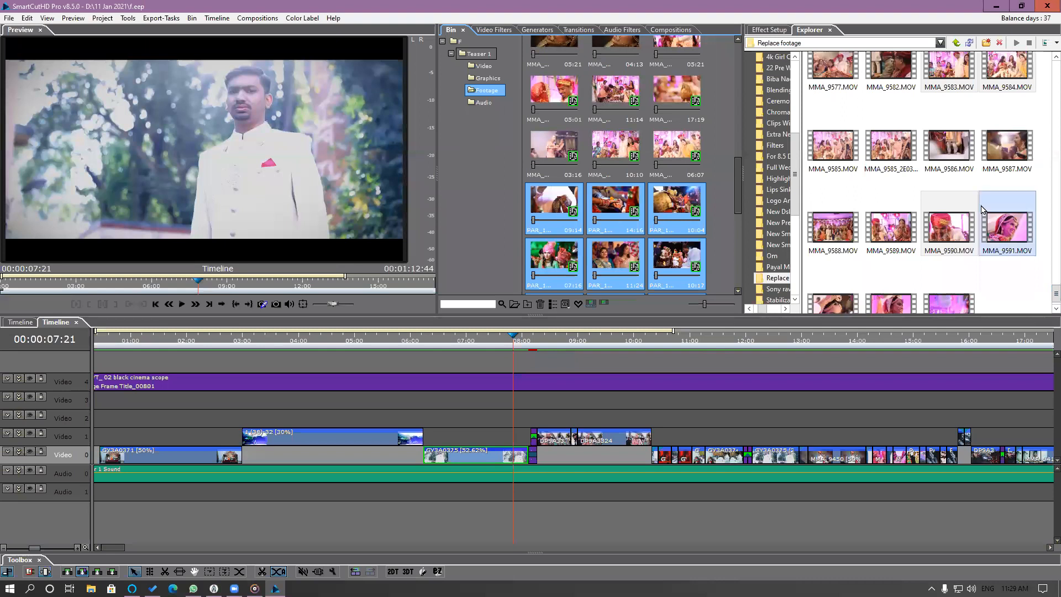
pyautogui.moveTo(949, 71); pyautogui.dragTo(687, 203)
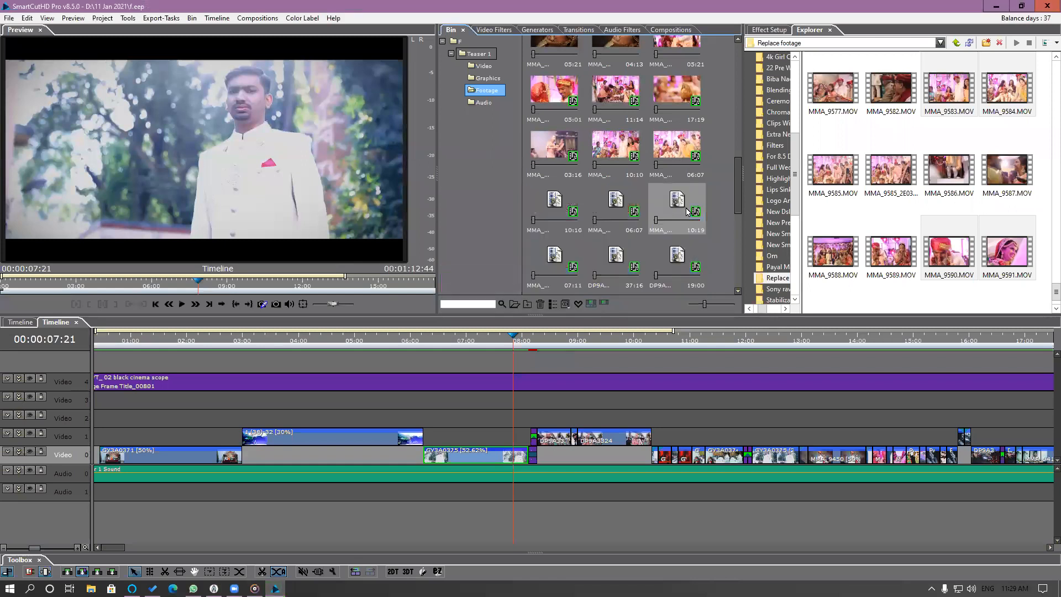
# Play the timeline from the start and again from 00:00:08:24 to check the replaced clips.
pyautogui.moveTo(740, 212); pyautogui.dragTo(739, 62)
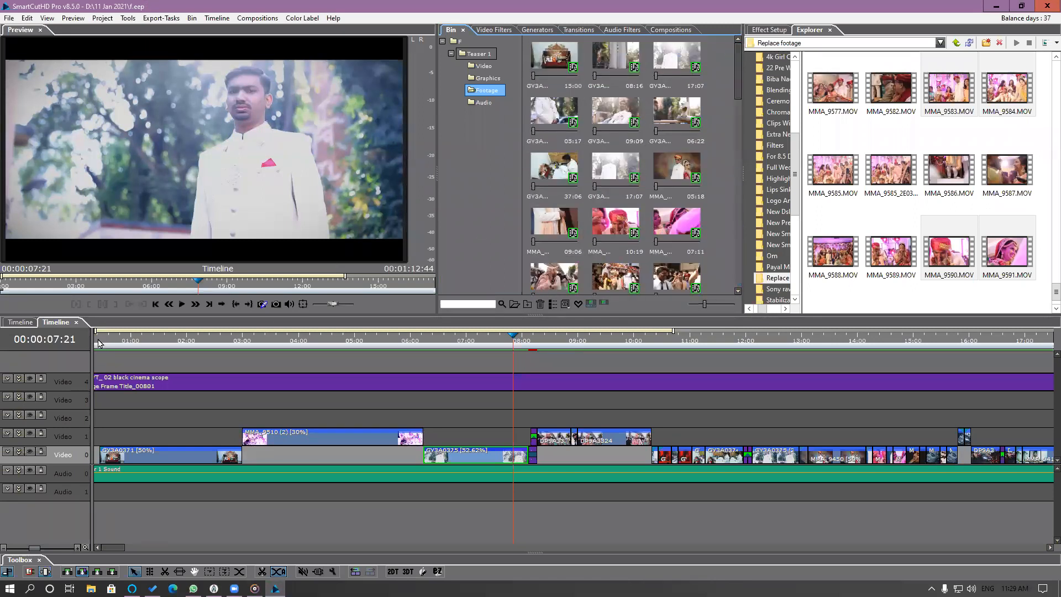
pyautogui.press('Home')
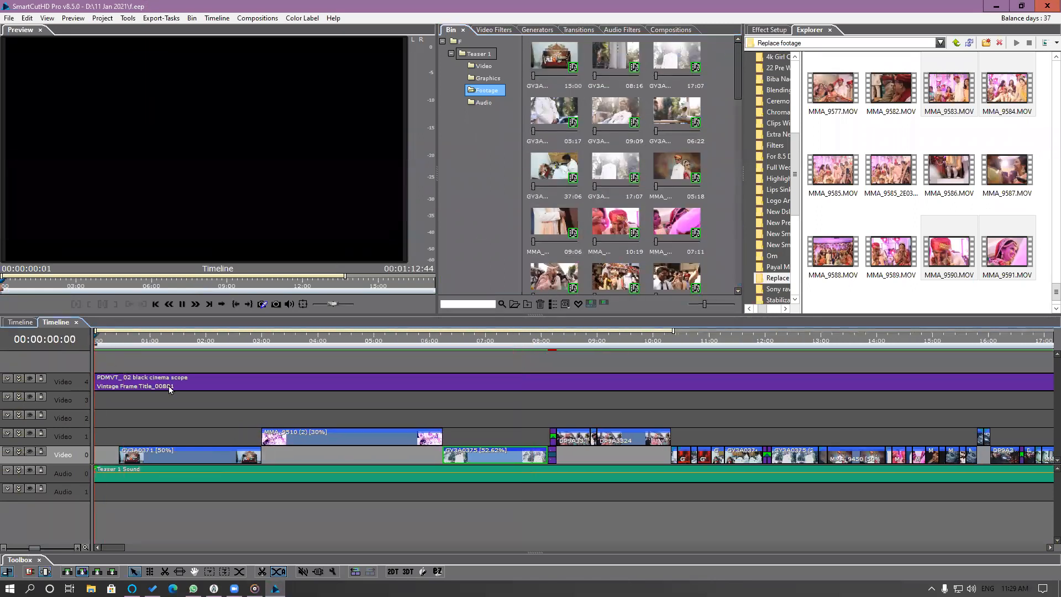
pyautogui.press('space')
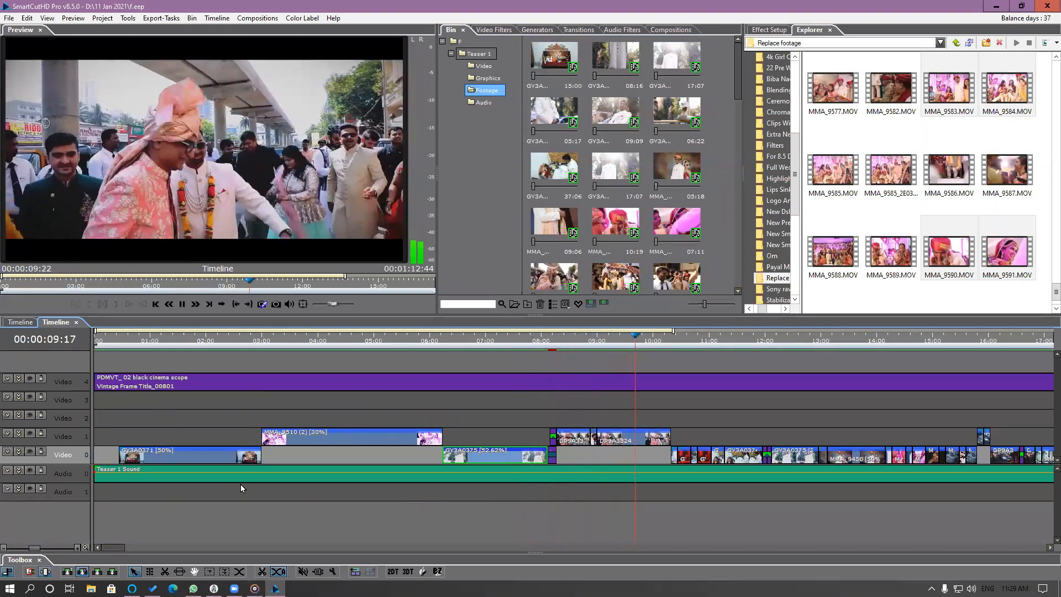
pyautogui.click(595, 341)
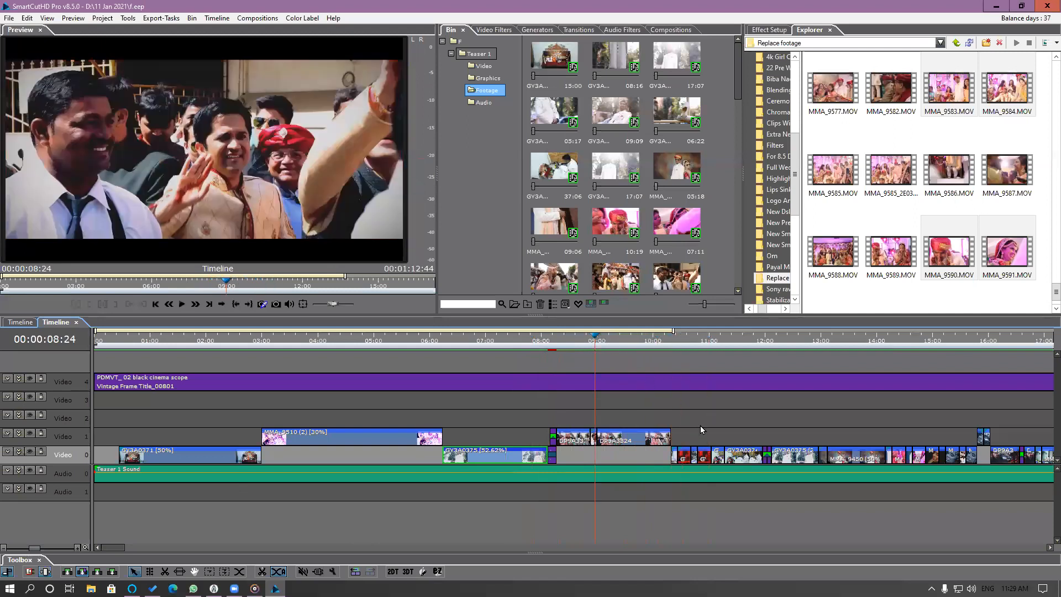
pyautogui.press('space')
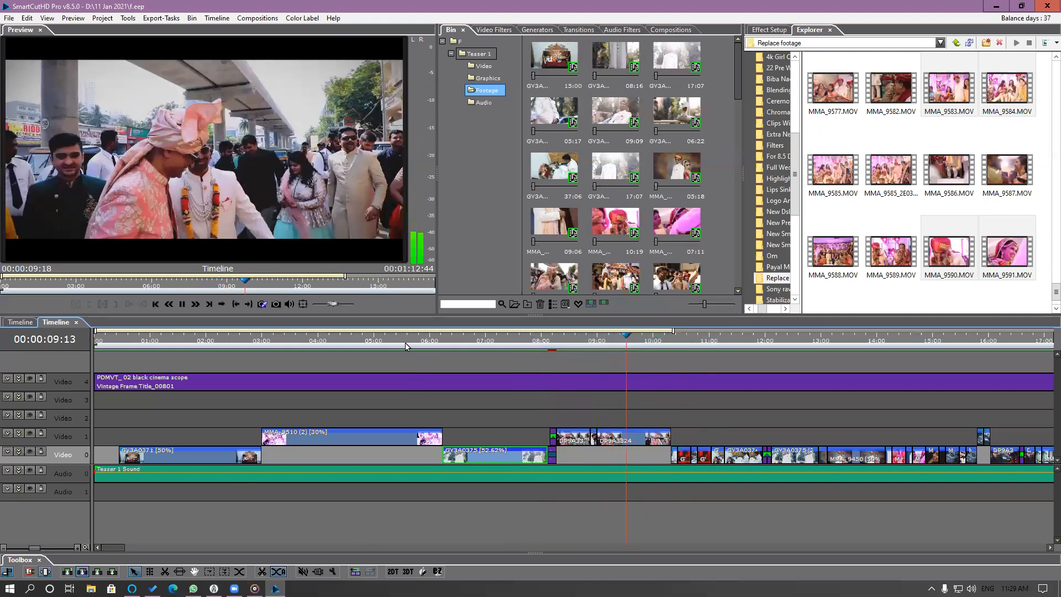
pyautogui.press('+')
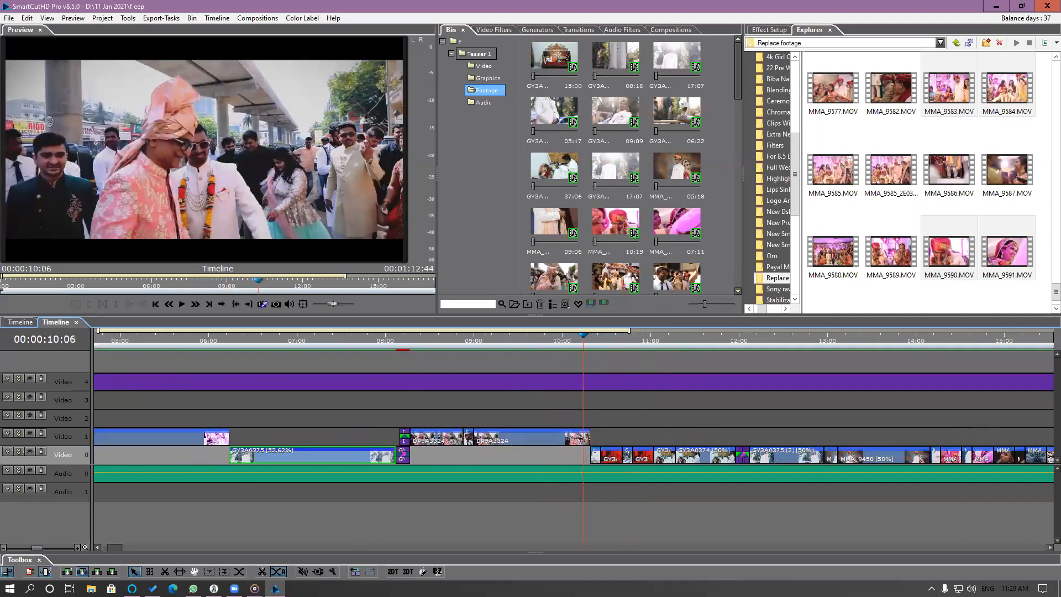
# Play the DP9A3324 section on Video 1, replaying it from 00:00:08:18, to judge how fast the replaced clip runs.
pyautogui.press('+')
pyautogui.click(472, 334)
pyautogui.press('space')
pyautogui.press('space')
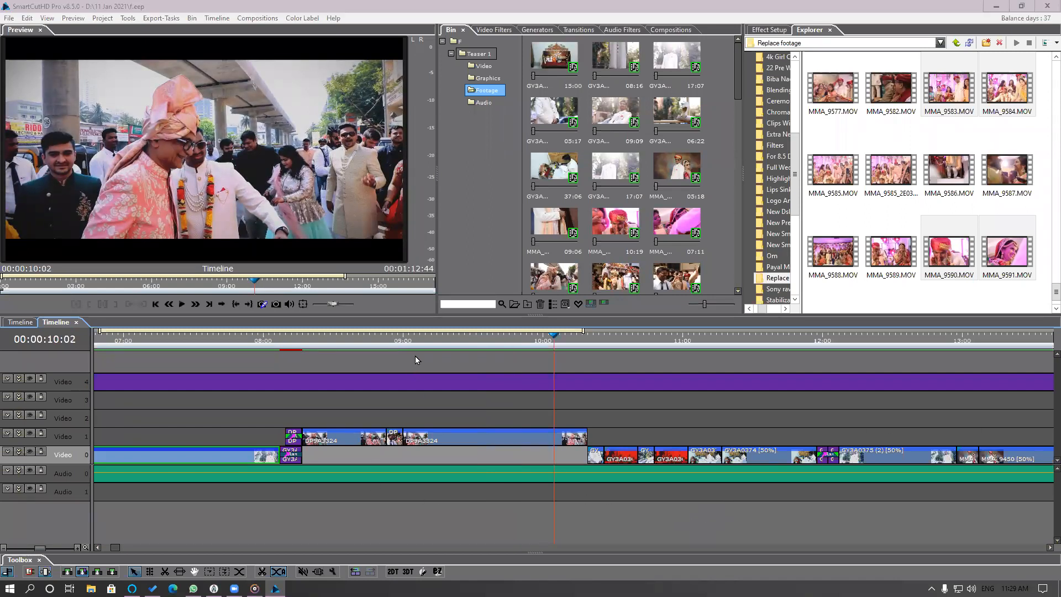
pyautogui.click(364, 337)
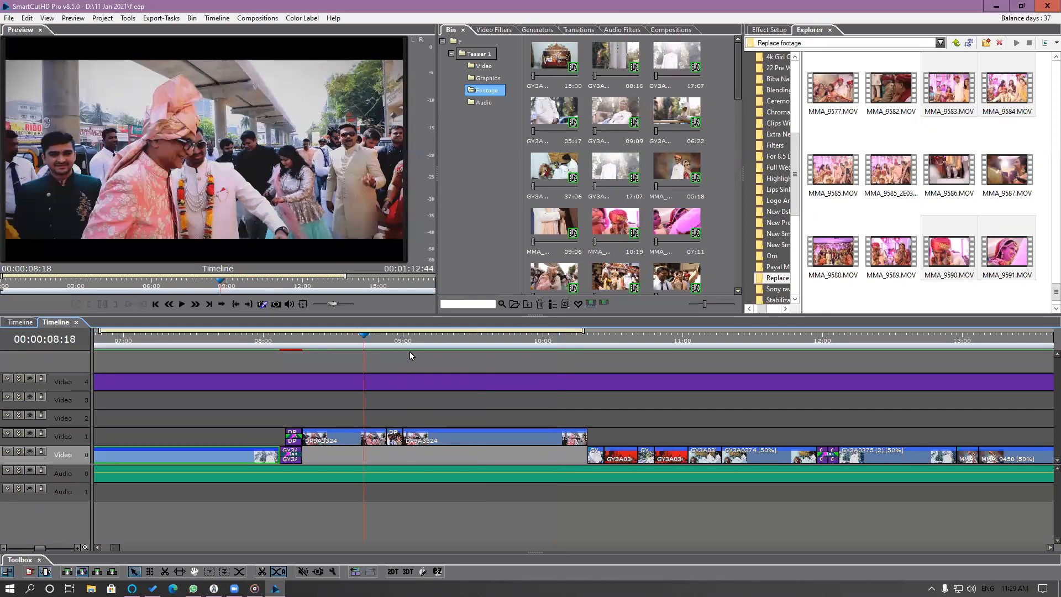
pyautogui.press('space')
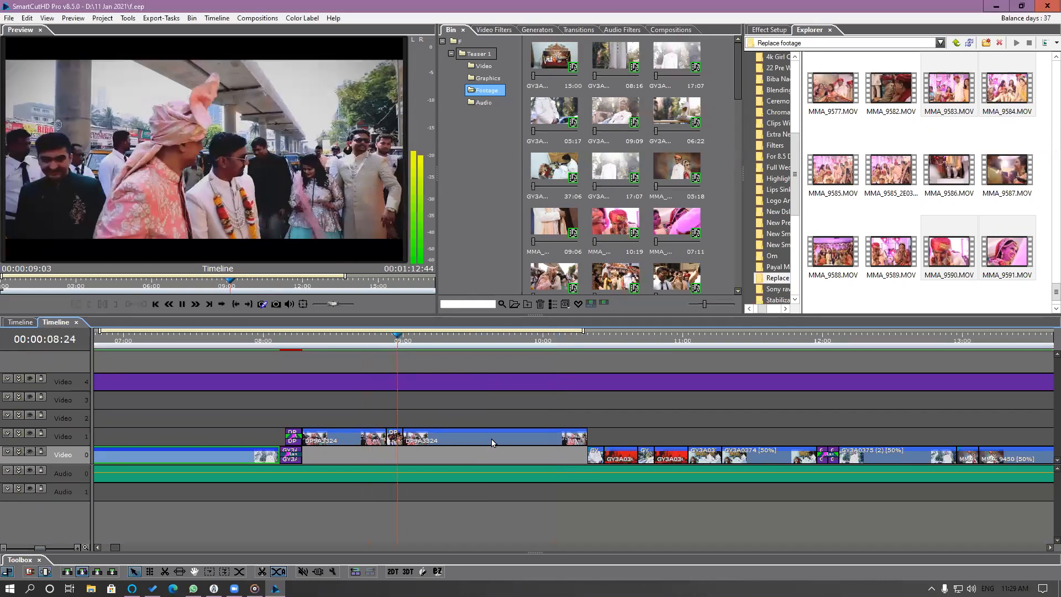
# Set the longer DP9A3324 segment on Video 1 to 50% speed while maintaining its segment duration with Trim Right.
pyautogui.click(492, 437)
pyautogui.rightClick(491, 438)
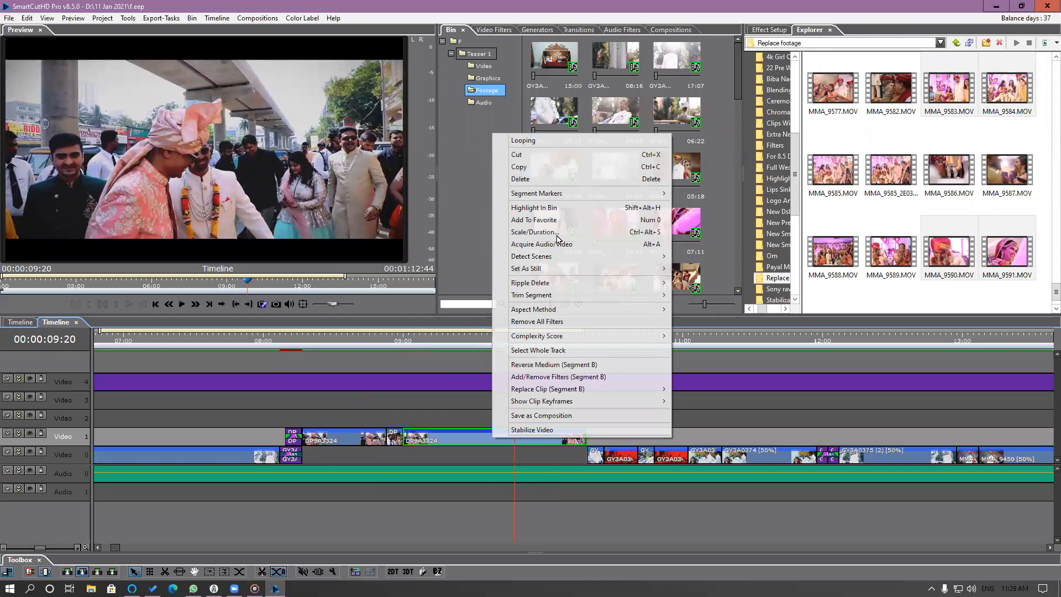
pyautogui.click(651, 232)
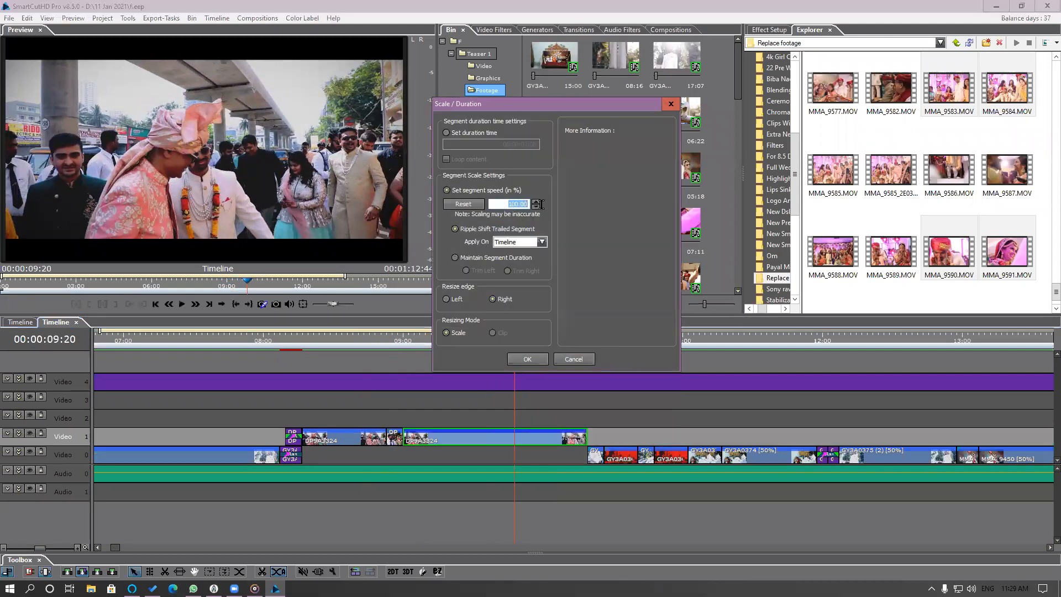
pyautogui.write('50')
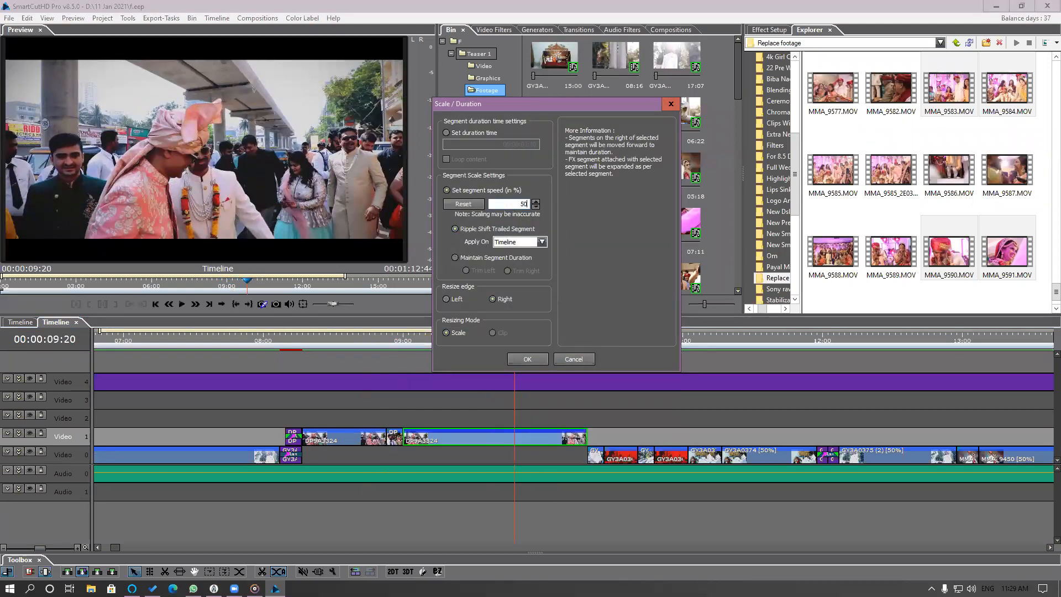
pyautogui.click(482, 259)
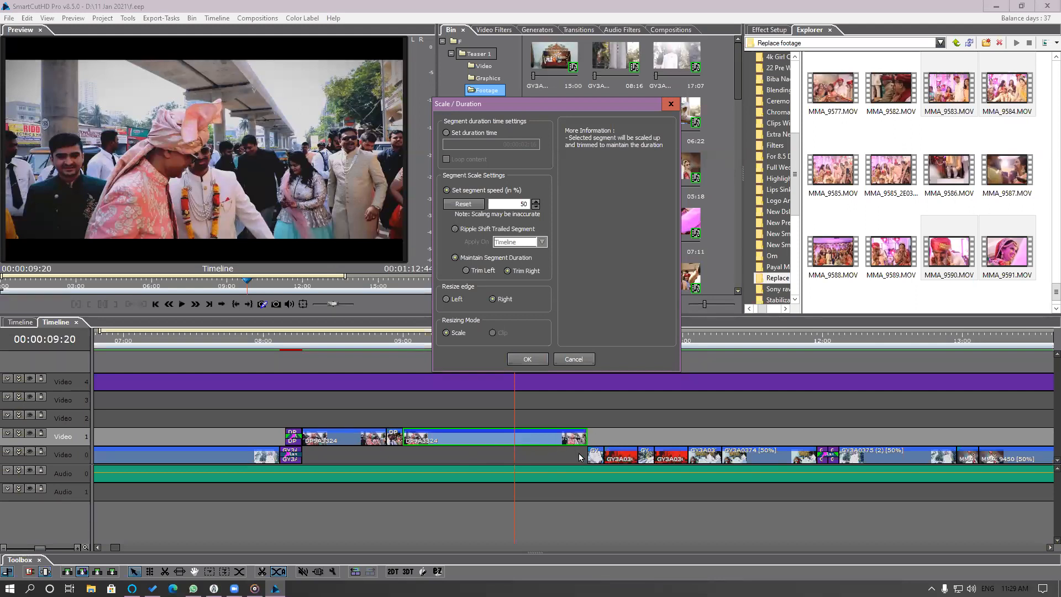
pyautogui.click(527, 359)
# Play the slowed DP9A3324 segment from its start to check the new speed.
pyautogui.click(409, 342)
pyautogui.press('space')
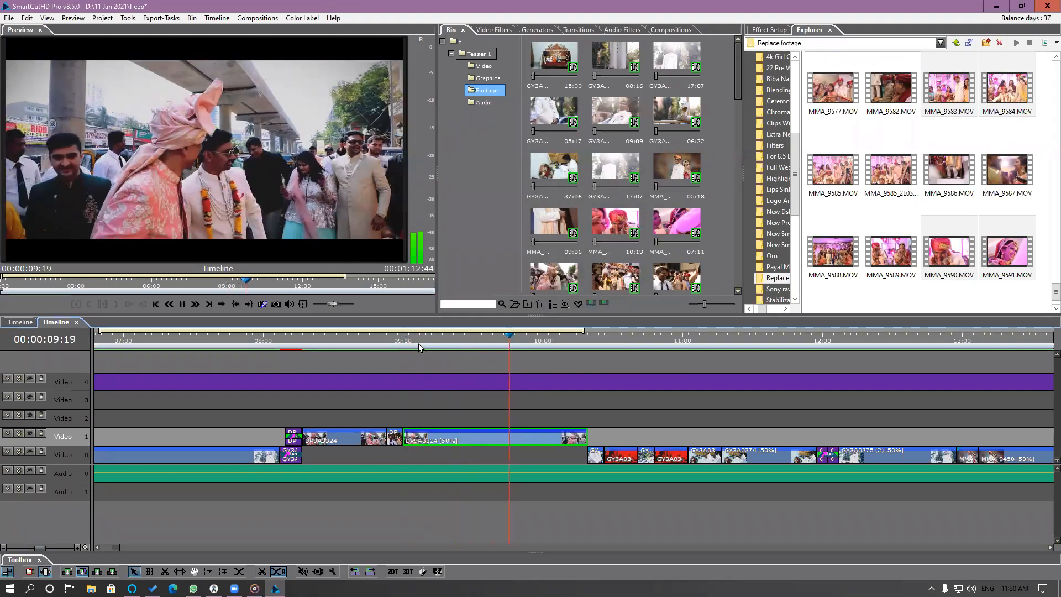
pyautogui.press('space')
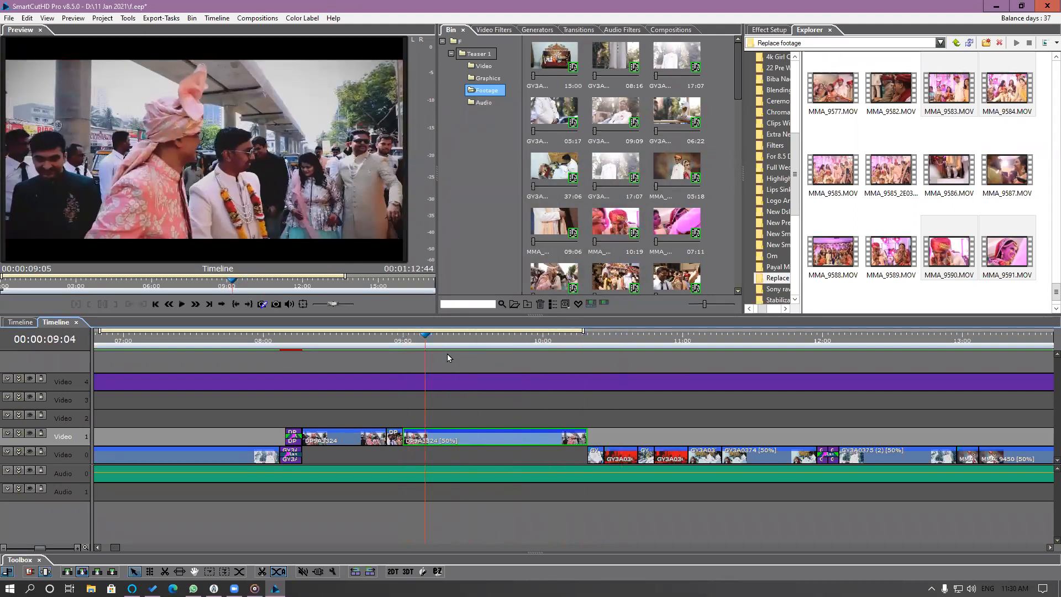
# Apply the Young Memories filter from the Film category's Cinematic Colours to the slowed DP9A3324 segment.
pyautogui.click(454, 339)
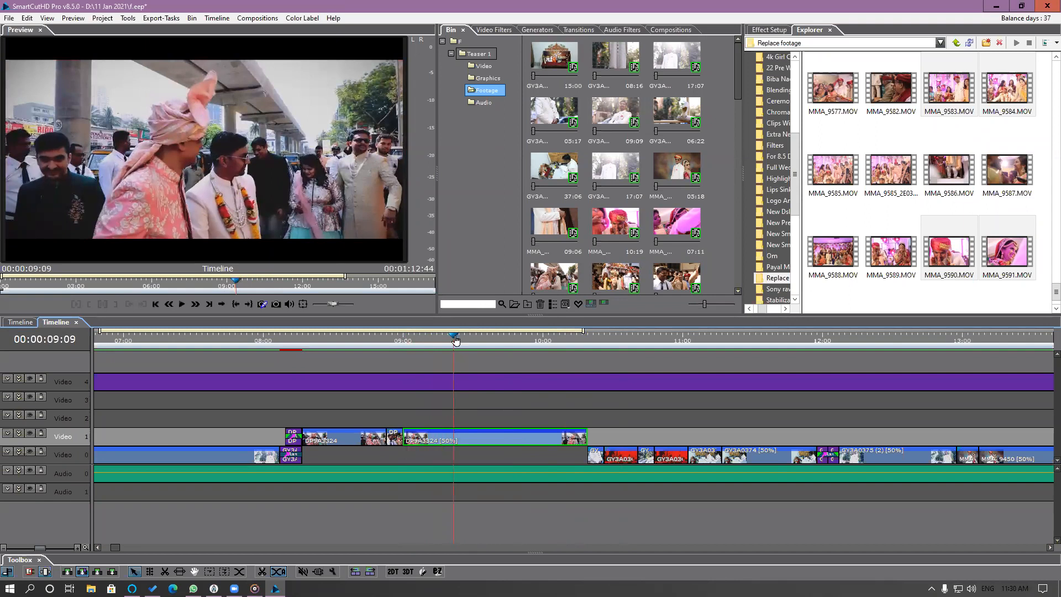
pyautogui.click(498, 30)
pyautogui.moveTo(737, 224); pyautogui.dragTo(737, 271)
pyautogui.moveTo(569, 271); pyautogui.dragTo(472, 445)
# Play the timeline onward from the filtered DP9A3324 segment to review the following replaced clips.
pyautogui.press('space')
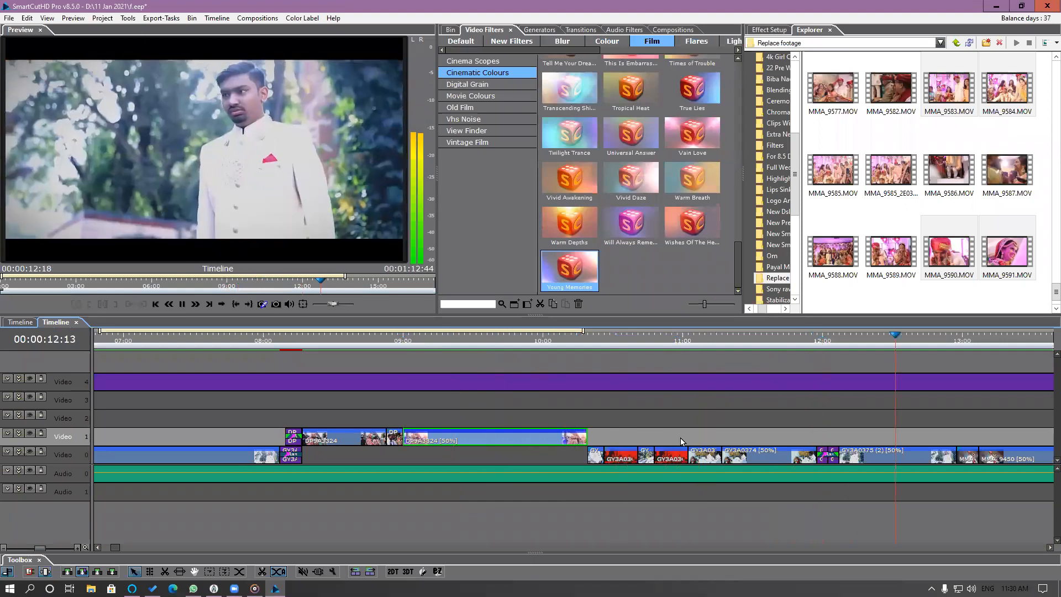
pyautogui.scroll(-1, 680, 438)
pyautogui.scroll(-4, 693, 452)
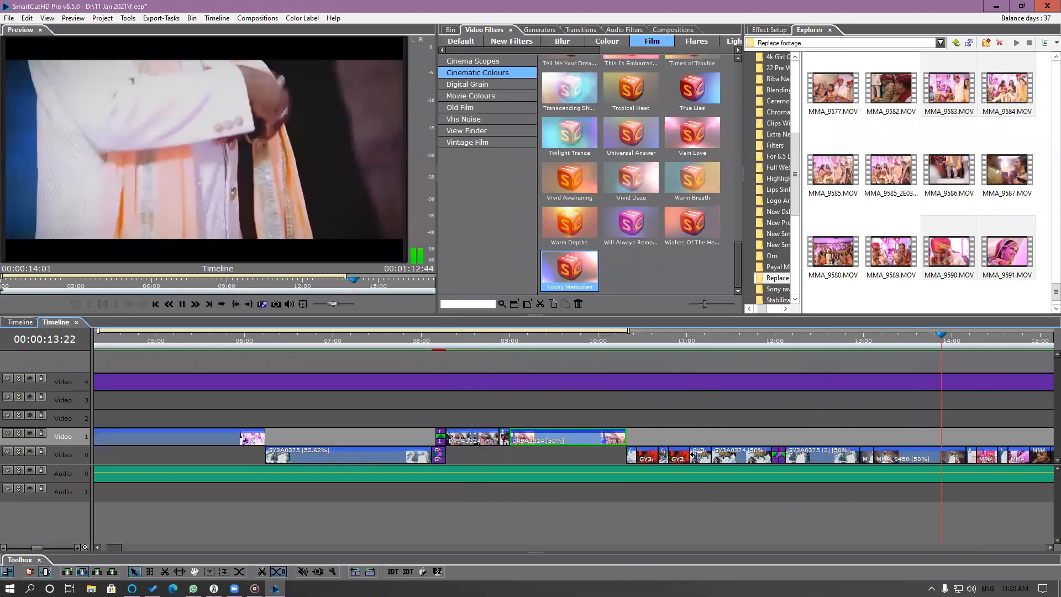
pyautogui.scroll(-8, 862, 431)
pyautogui.press('space')
# Open the short MMA_9452 clip at 00:00:14:06 and shift its used portion to source time 00:00:07:06.
pyautogui.moveTo(779, 343); pyautogui.dragTo(759, 357)
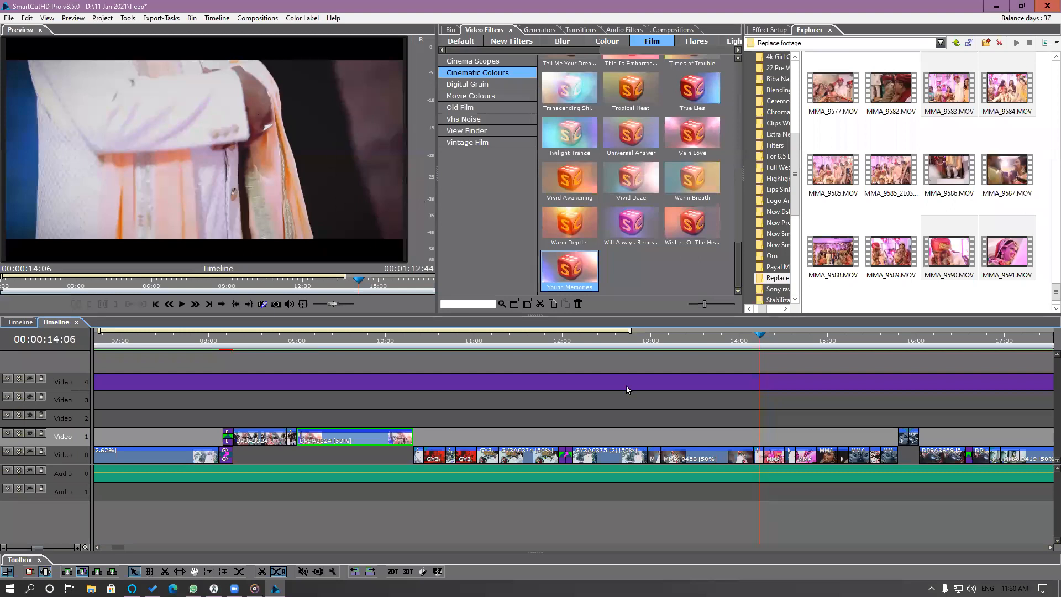
pyautogui.scroll(5, 738, 437)
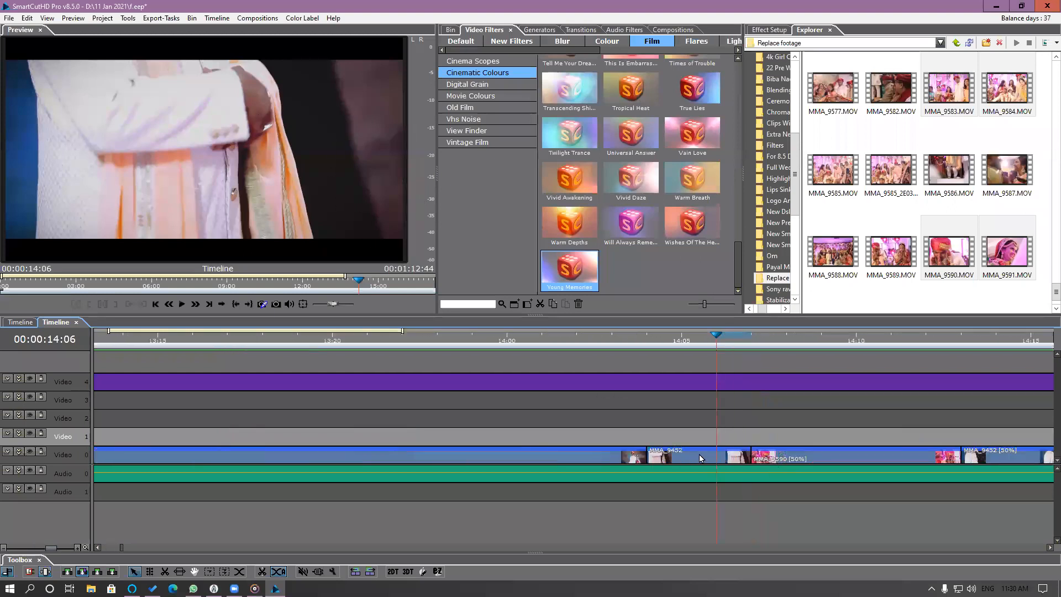
pyautogui.doubleClick(700, 453)
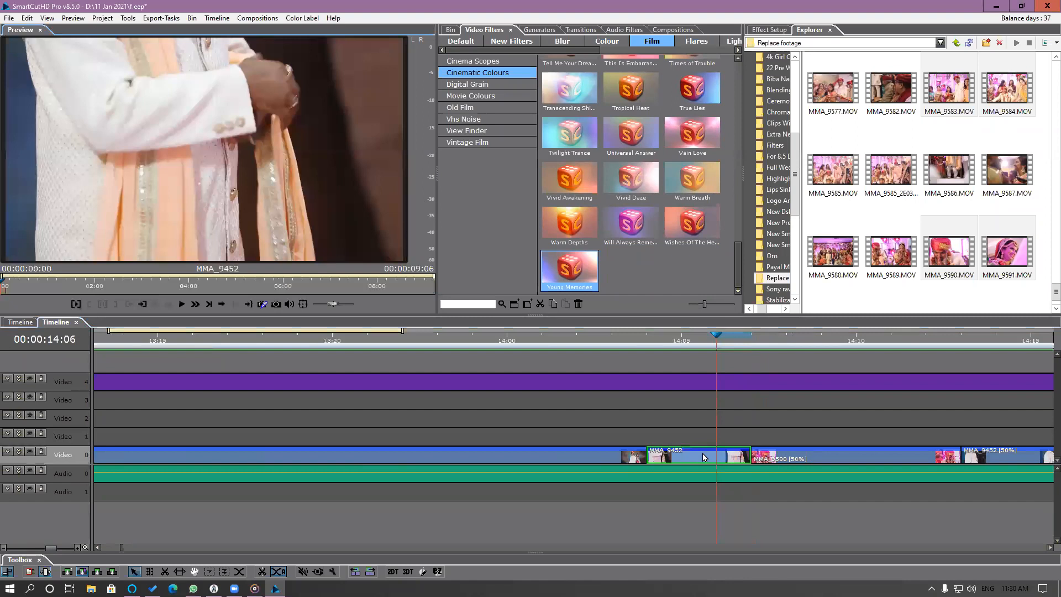
pyautogui.moveTo(9, 289); pyautogui.dragTo(354, 305)
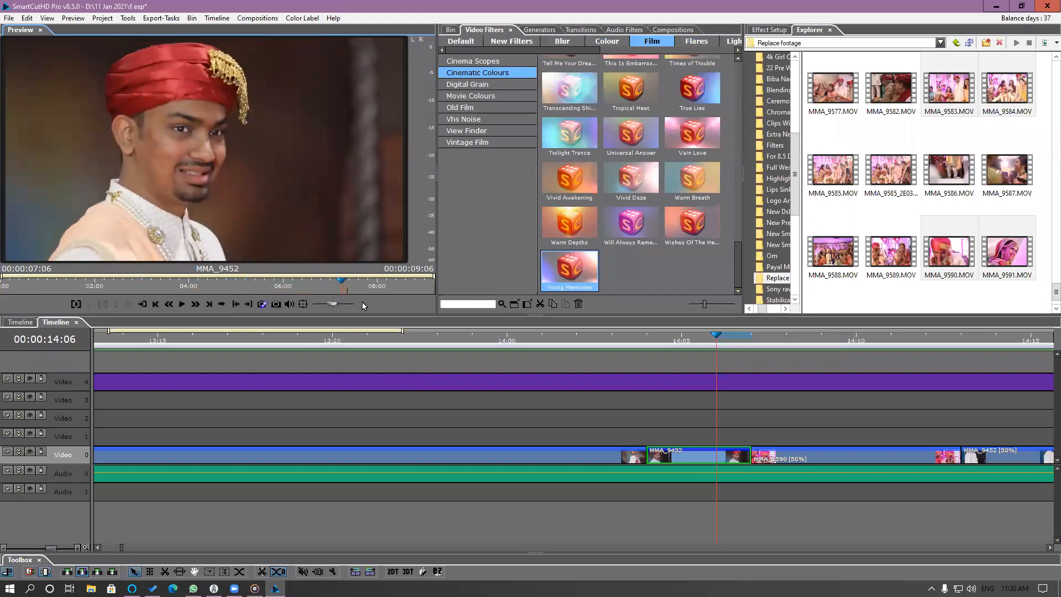
# Play the timeline across the adjusted MMA_9452 clip, and replay from about 00:00:12:14 to review the change.
pyautogui.click(443, 339)
pyautogui.press('space')
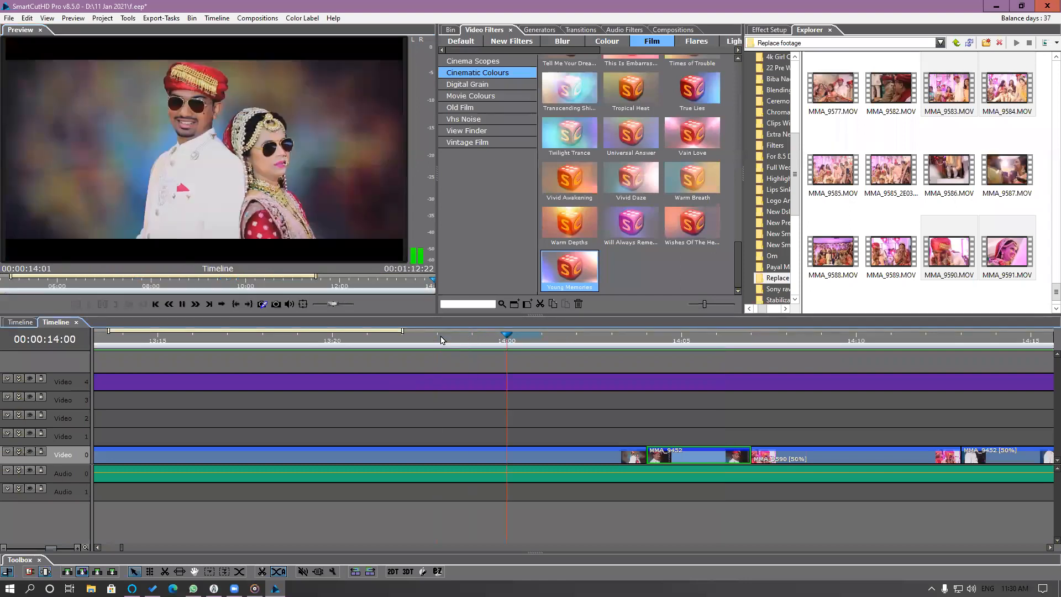
pyautogui.press('space')
pyautogui.scroll(-5, 480, 403)
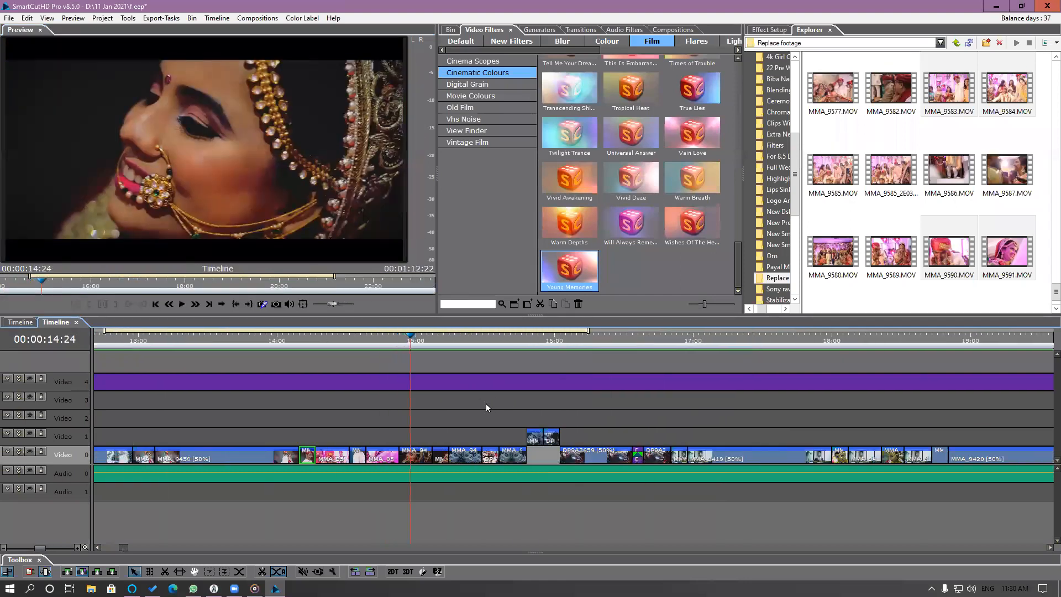
pyautogui.click(296, 340)
pyautogui.press('space')
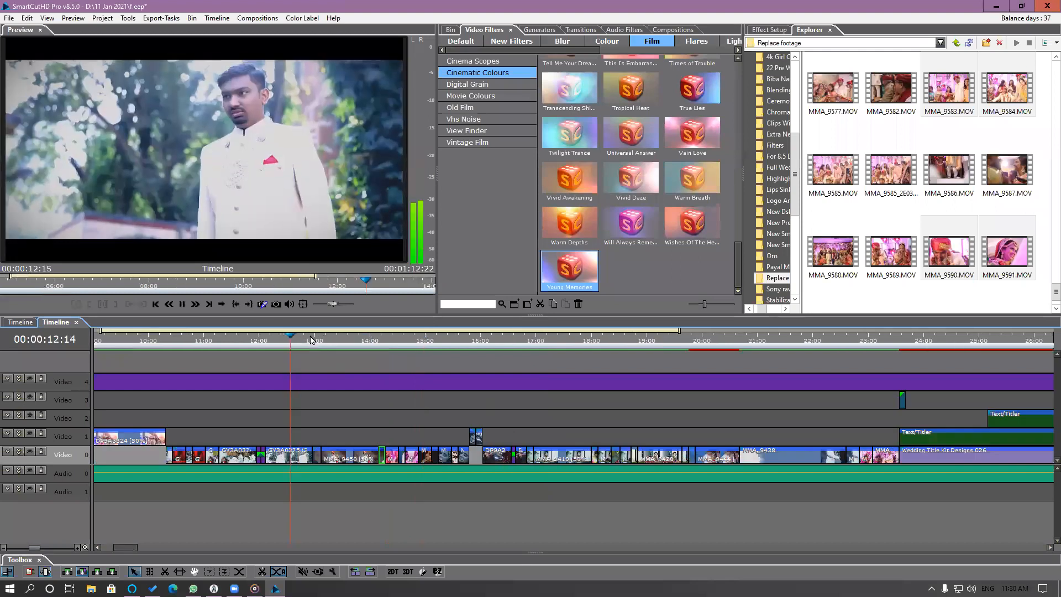
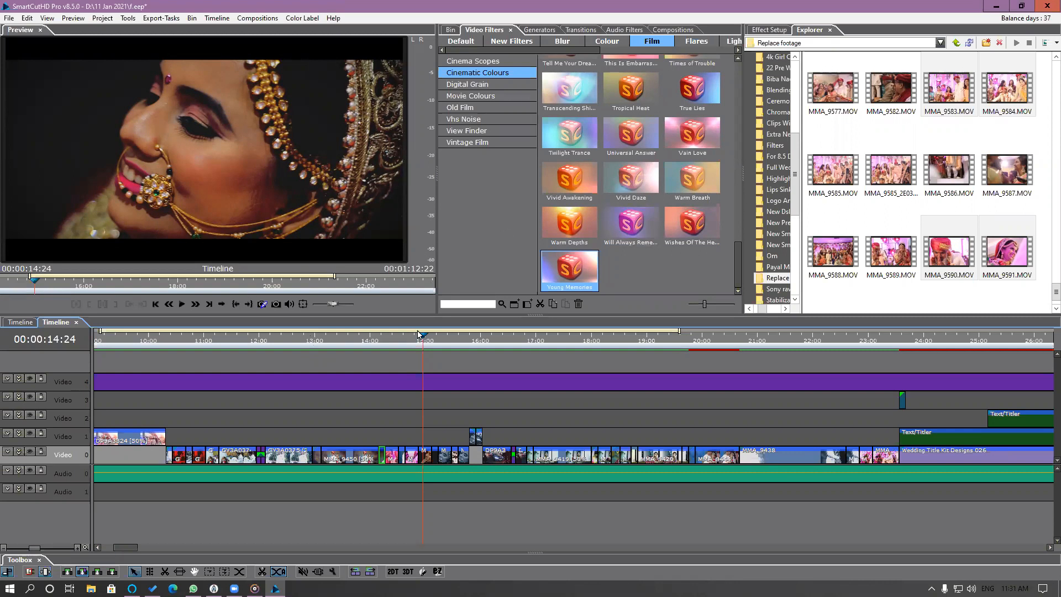
# Locate the source of the MMA_9475 (2) segment at 00:00:14:24 by highlighting it in the bin.
pyautogui.scroll(5, 439, 406)
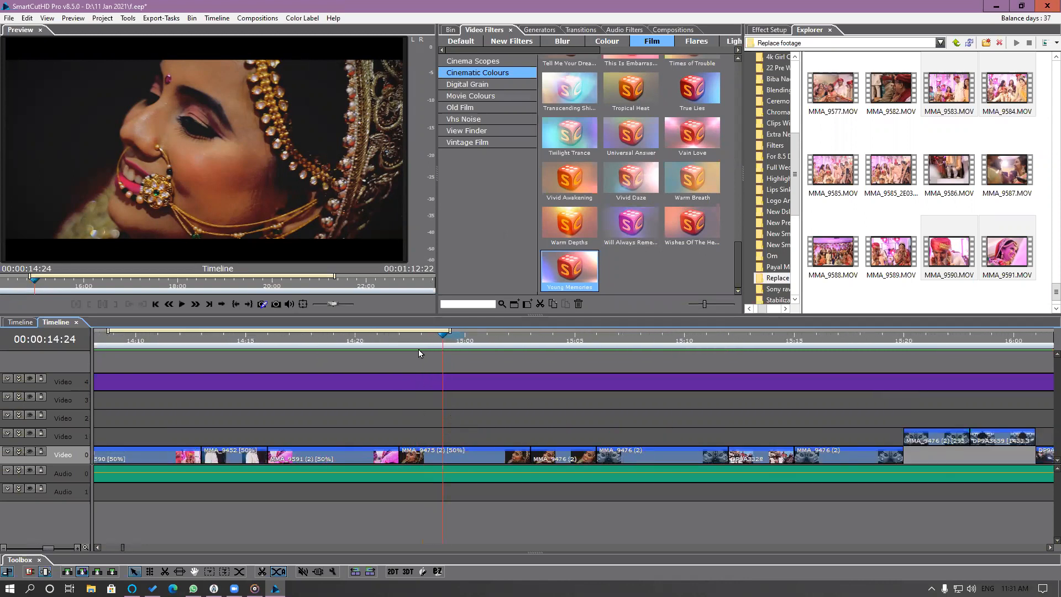
pyautogui.click(472, 457)
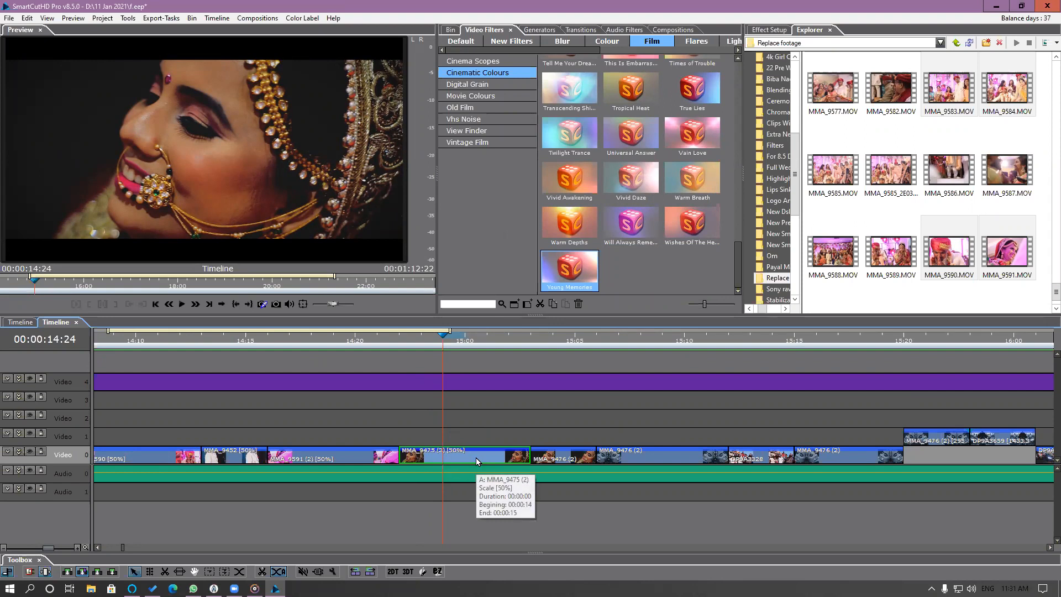
pyautogui.rightClick(477, 459)
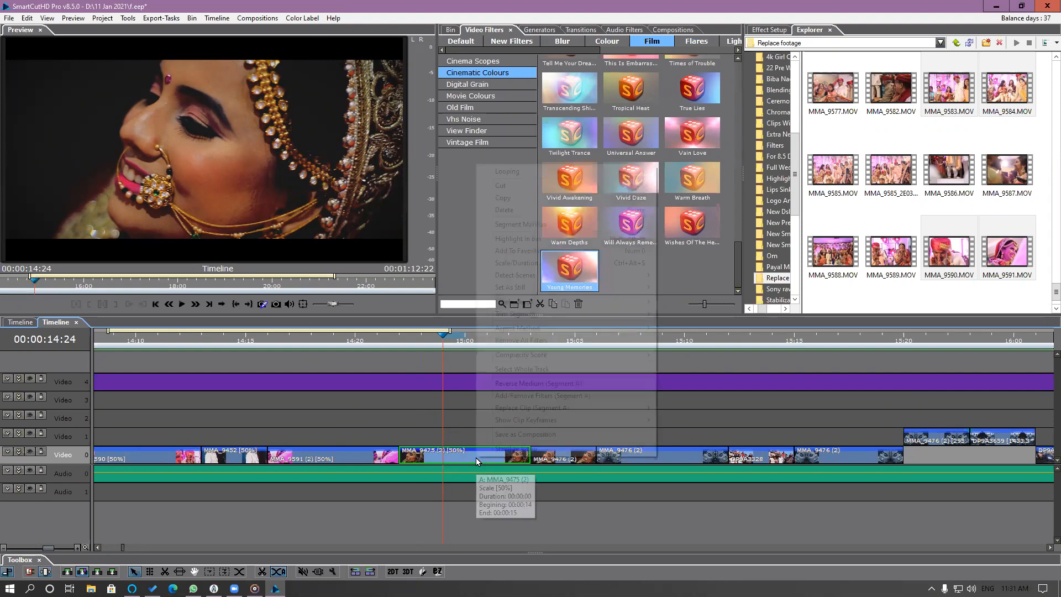
pyautogui.click(529, 244)
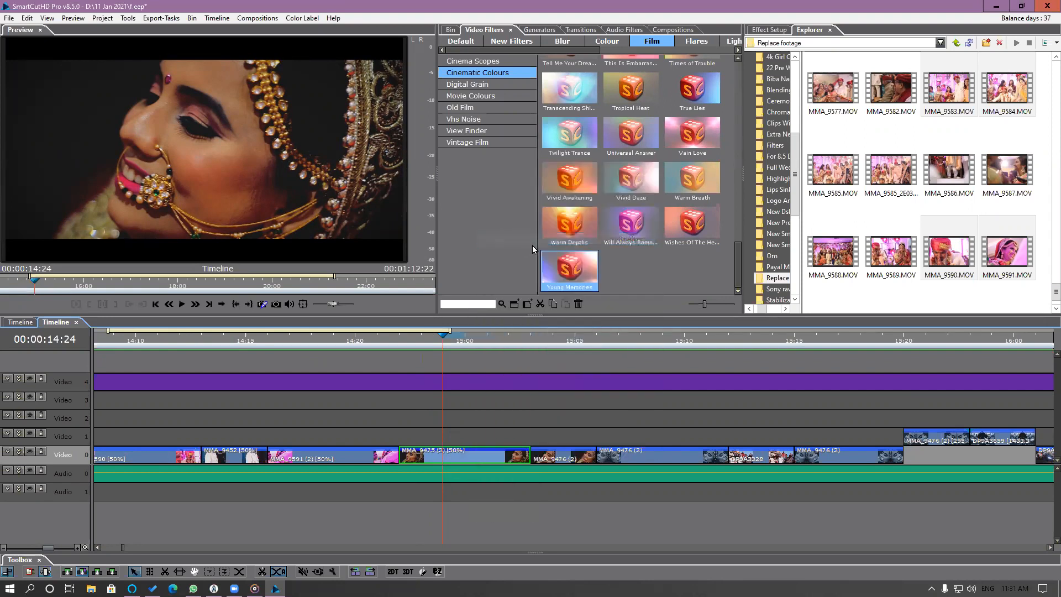
pyautogui.click(450, 30)
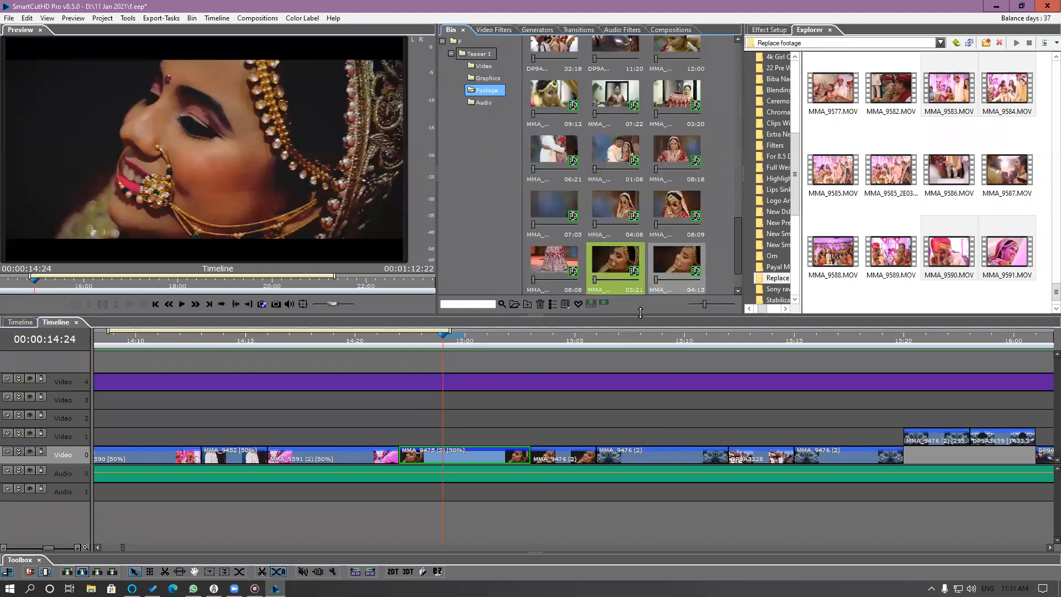
# Browse the 8.5 Demo materials folders and open the Horizontal folder of pre-wedding stills.
pyautogui.click(955, 45)
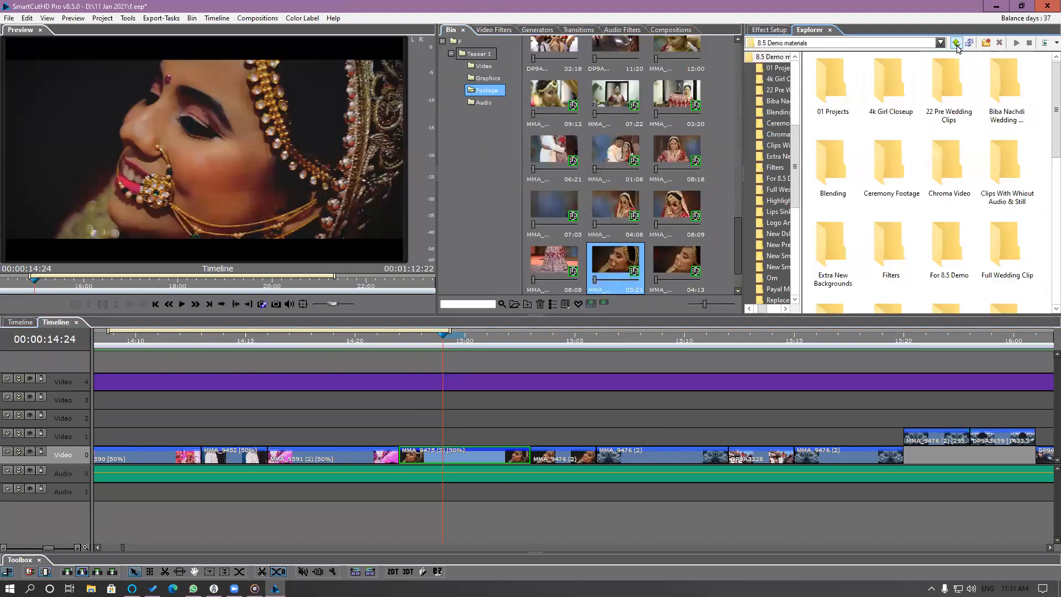
pyautogui.click(1000, 196)
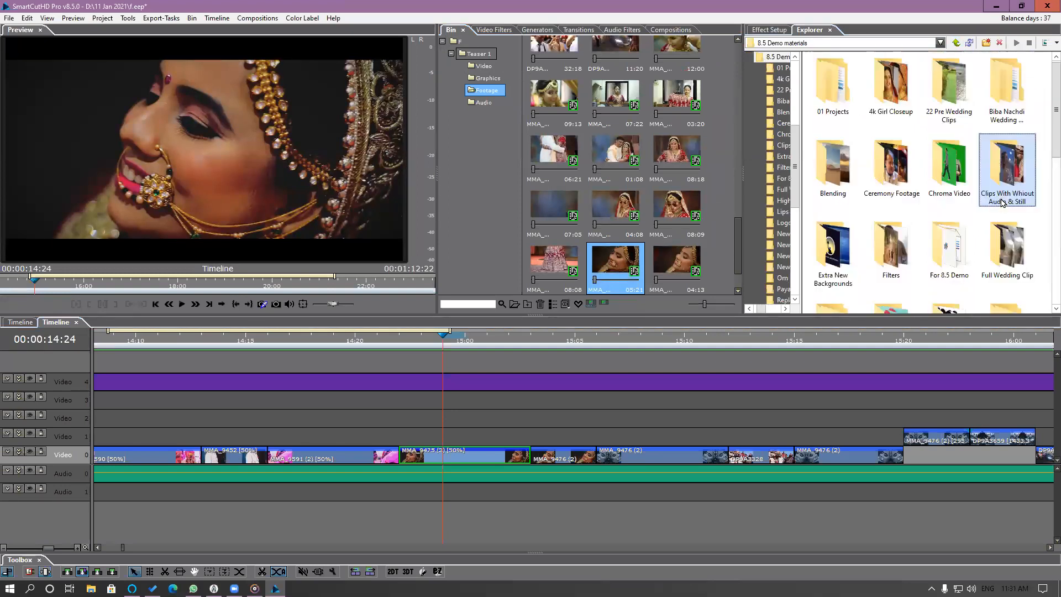
pyautogui.scroll(-3, 1004, 204)
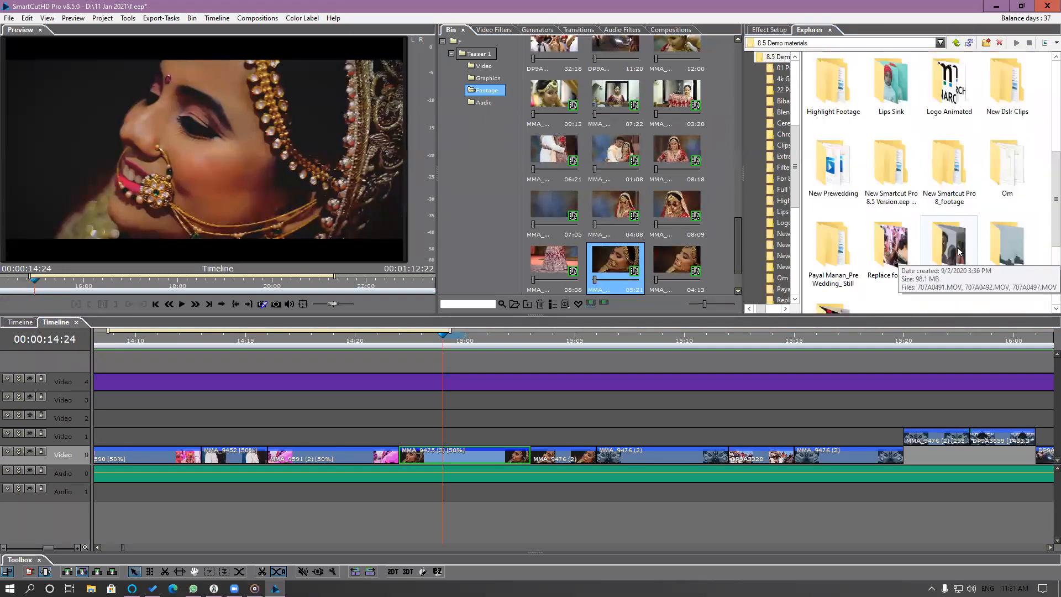
pyautogui.doubleClick(1004, 83)
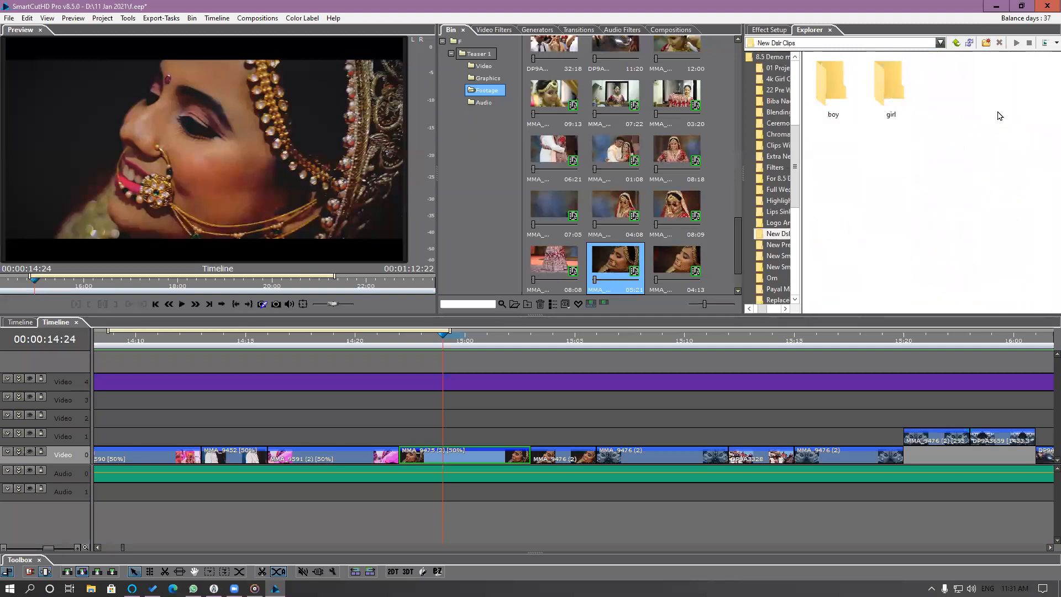
pyautogui.click(956, 45)
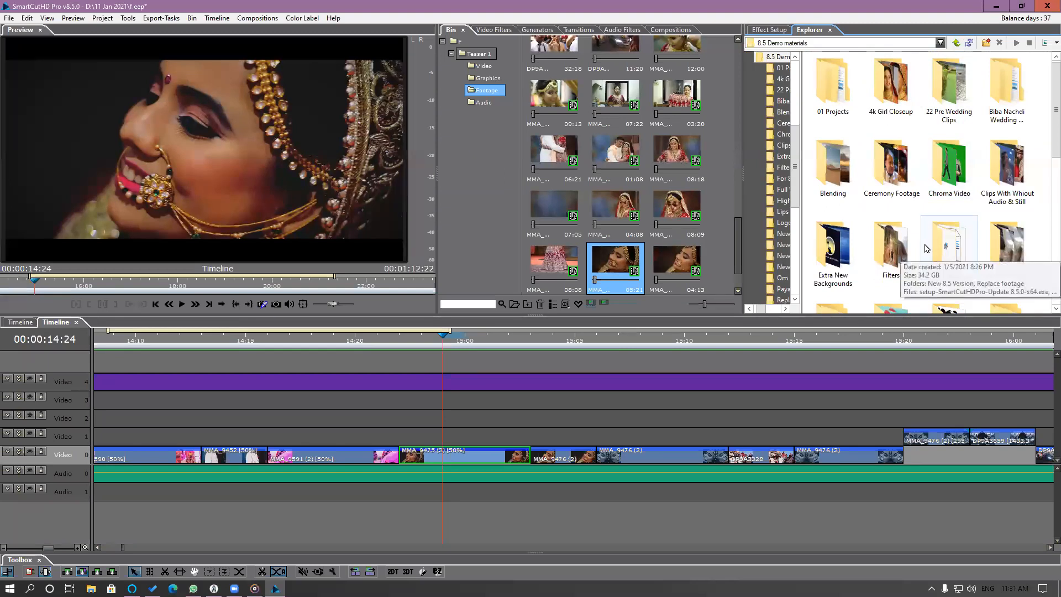
pyautogui.scroll(-3, 884, 265)
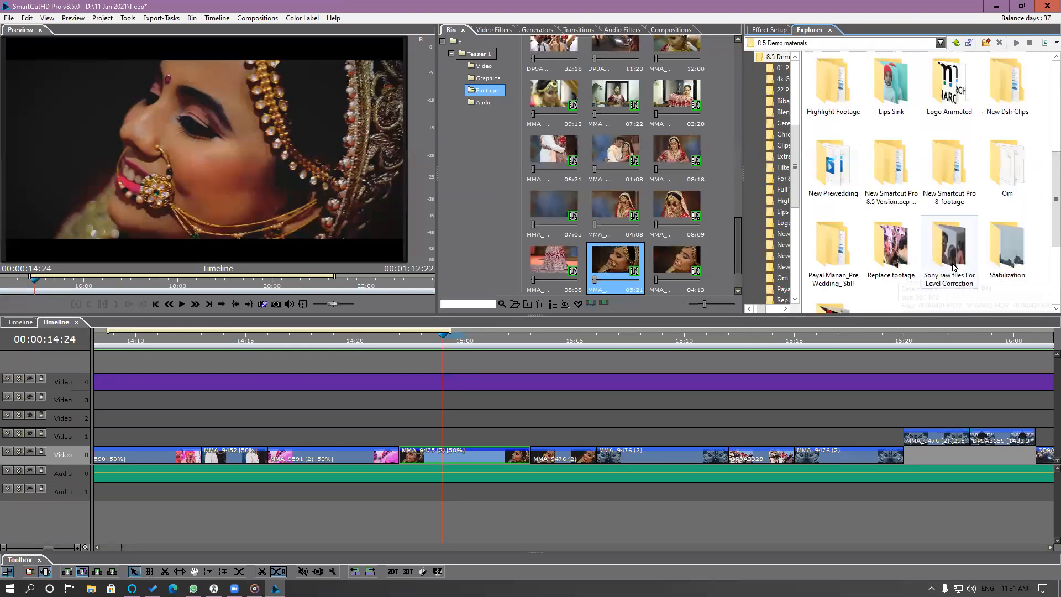
pyautogui.scroll(-2, 954, 266)
pyautogui.scroll(3, 954, 267)
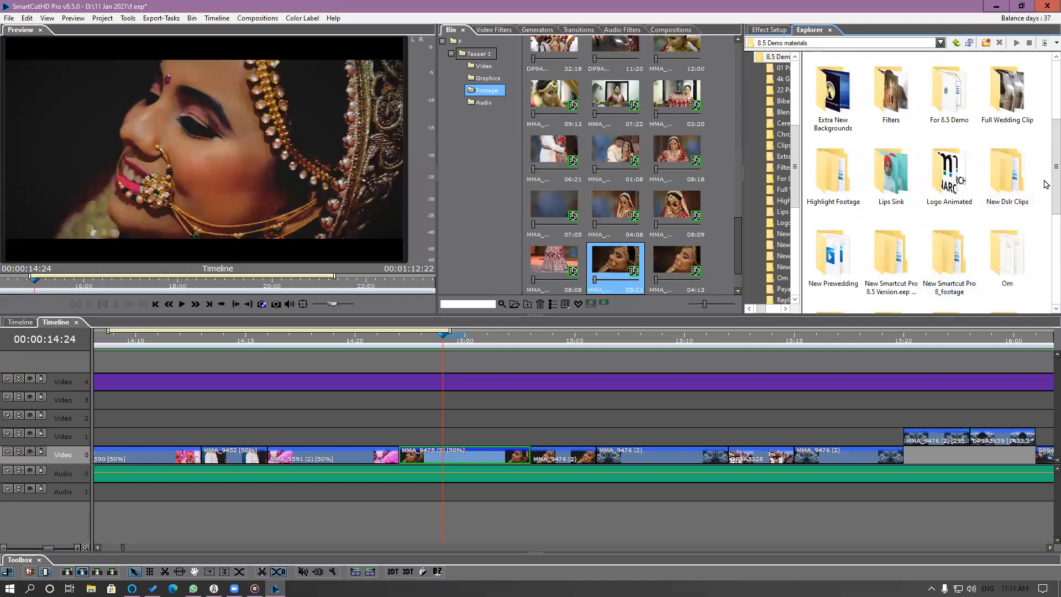
pyautogui.moveTo(1046, 187); pyautogui.dragTo(1046, 234)
pyautogui.scroll(-2, 1046, 235)
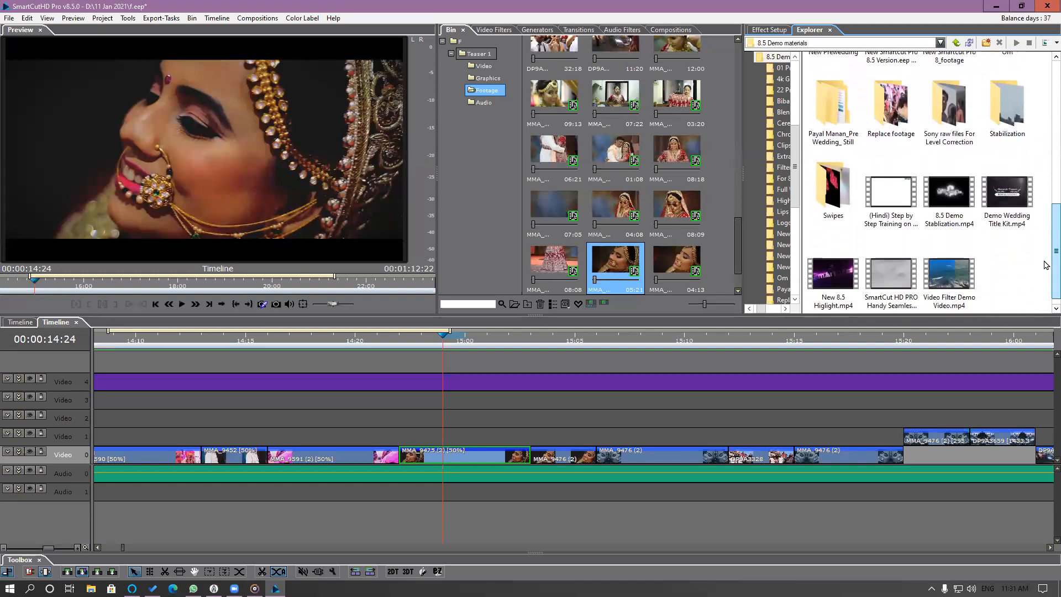
pyautogui.click(844, 130)
pyautogui.doubleClick(844, 130)
pyautogui.doubleClick(844, 130)
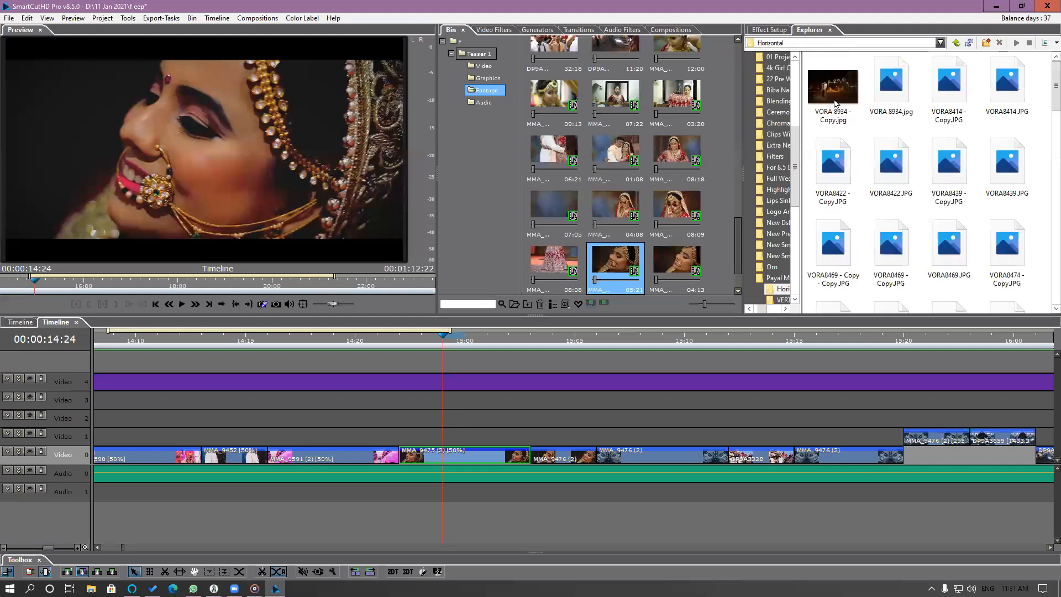
# Replace the highlighted MMA_9475 (2) source in the bin with VORA8414 - Copy.JPG and check the segment on the timeline.
pyautogui.click(947, 98)
pyautogui.click(950, 98)
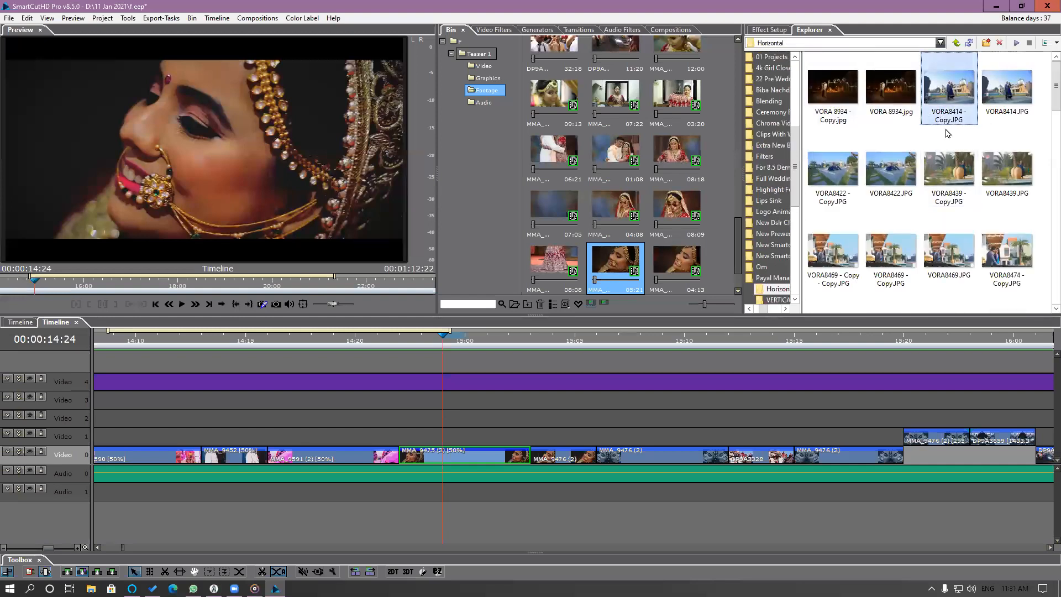
pyautogui.moveTo(948, 95); pyautogui.dragTo(631, 267)
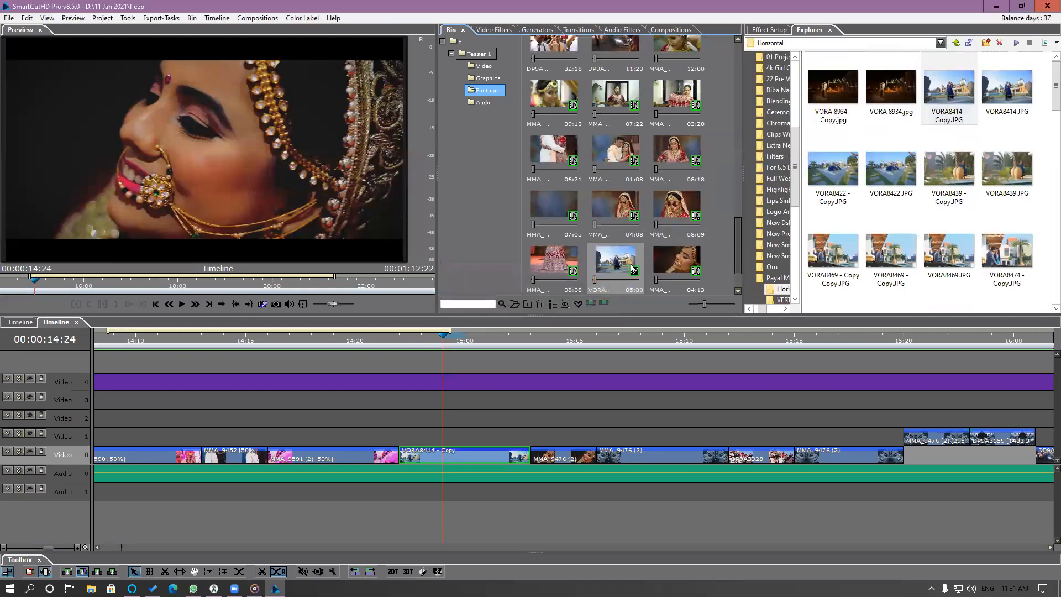
pyautogui.moveTo(405, 340); pyautogui.dragTo(443, 391)
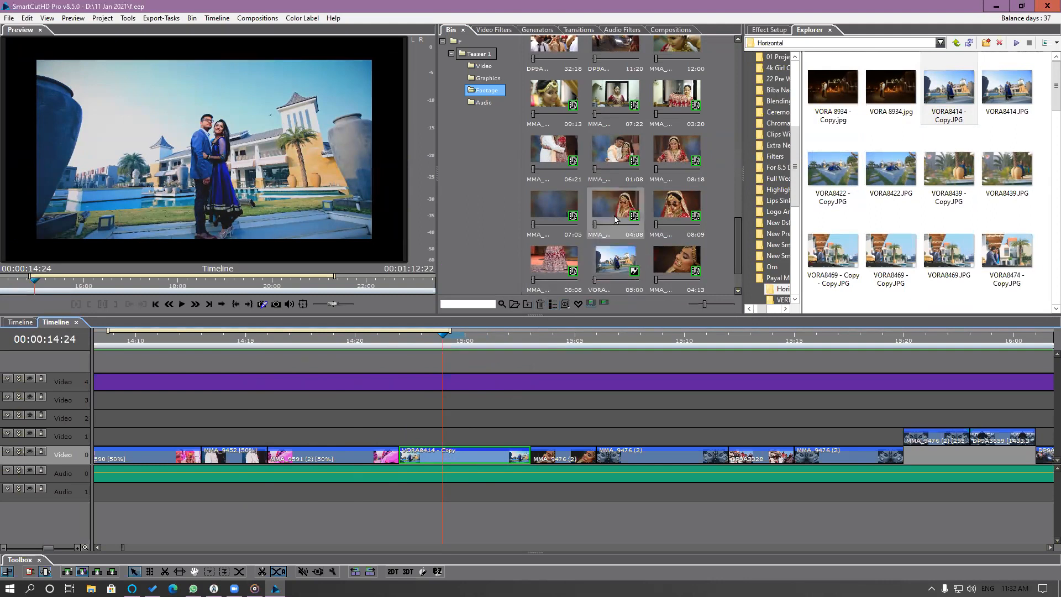
# Place the MMA_9462 (2) clip from the bin on the Video 3 track starting at about 00:00:14:20.
pyautogui.moveTo(616, 202); pyautogui.dragTo(352, 409)
pyautogui.scroll(-4, 486, 418)
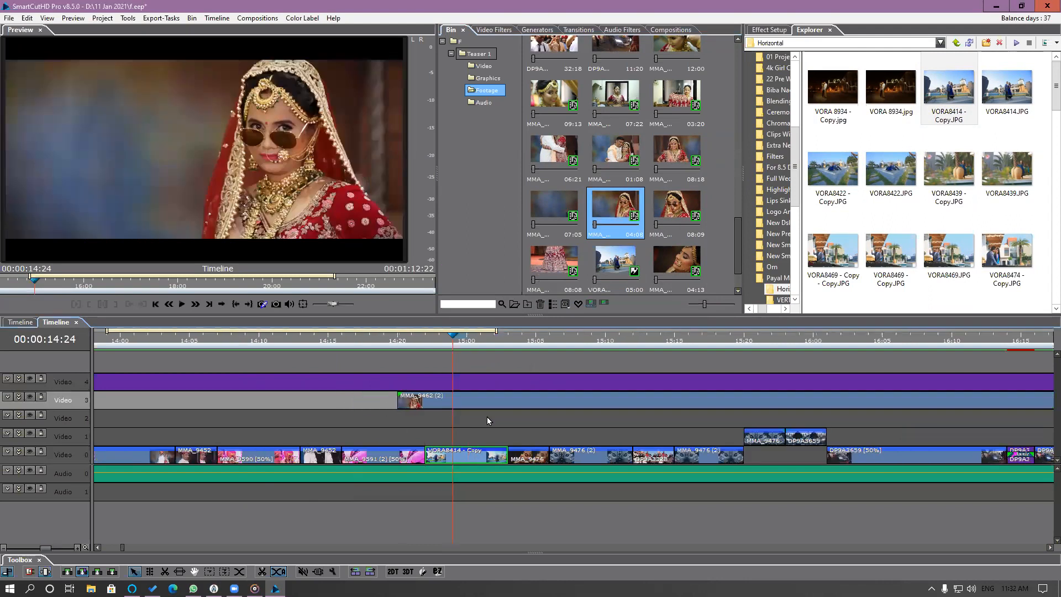
pyautogui.scroll(-3, 626, 410)
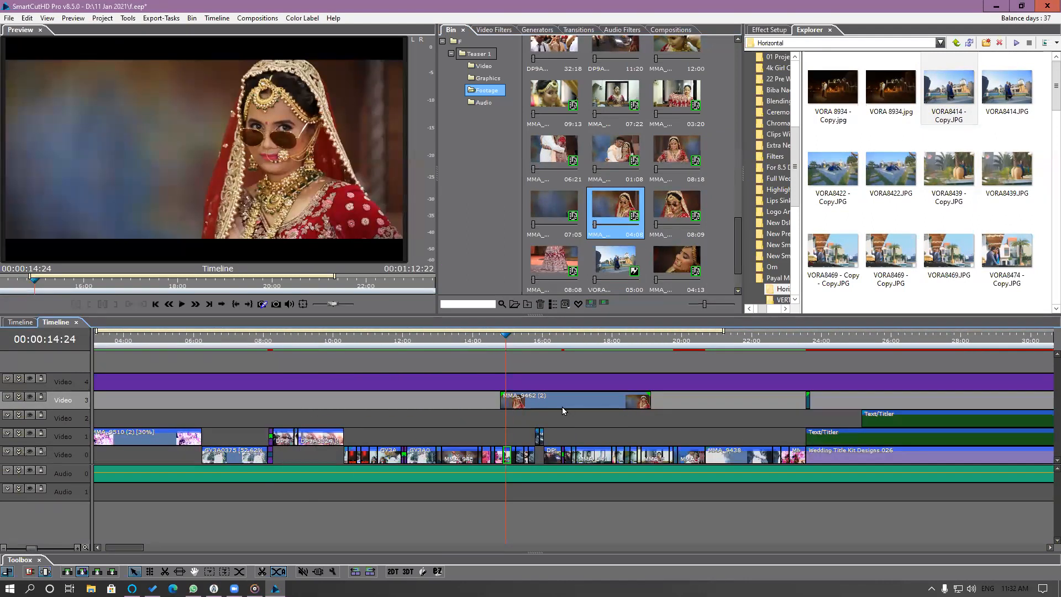
# Split the MMA_9462 (2) clip on Video 3 at 00:00:15:13, 00:00:16:06, about 00:00:17:00 and 00:00:17:22, and delete the last piece.
pyautogui.press('space')
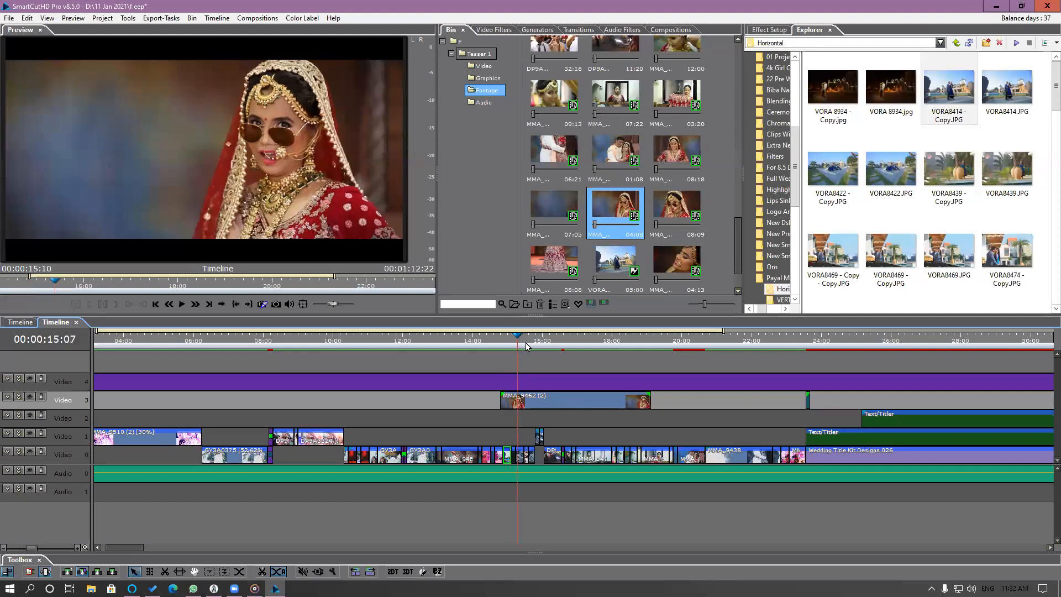
pyautogui.click(524, 405)
pyautogui.press('s')
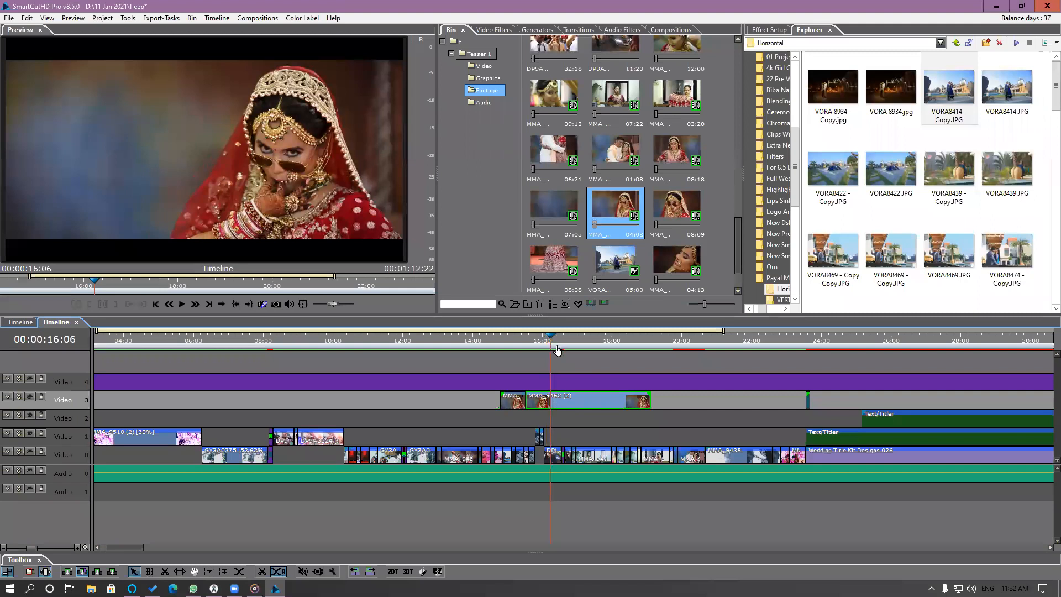
pyautogui.press('s')
pyautogui.moveTo(554, 346); pyautogui.dragTo(577, 347)
pyautogui.press('s')
pyautogui.press('space')
pyautogui.press('s')
pyautogui.click(633, 406)
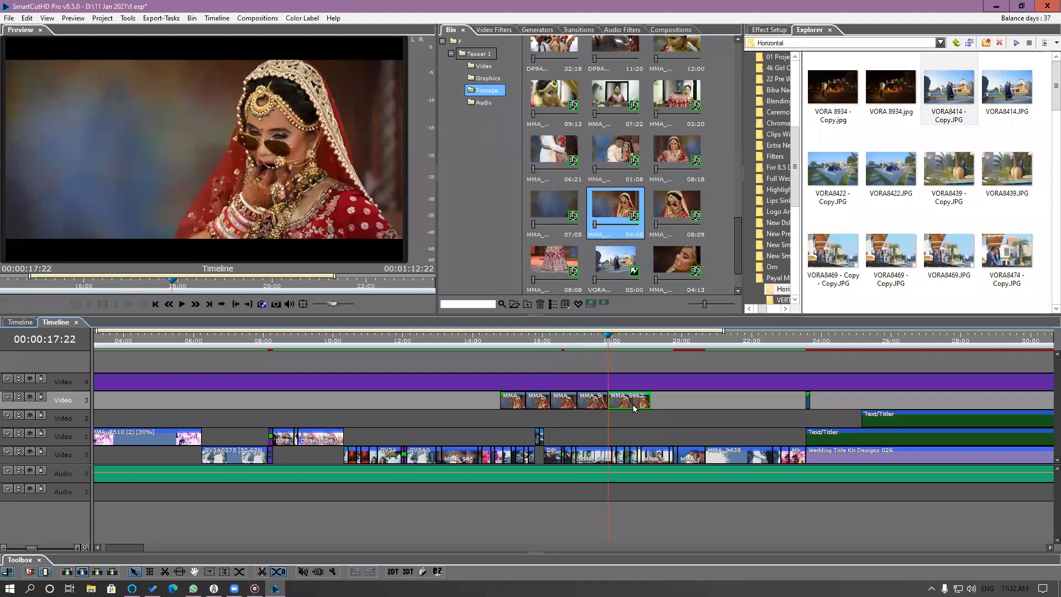
pyautogui.press('Delete')
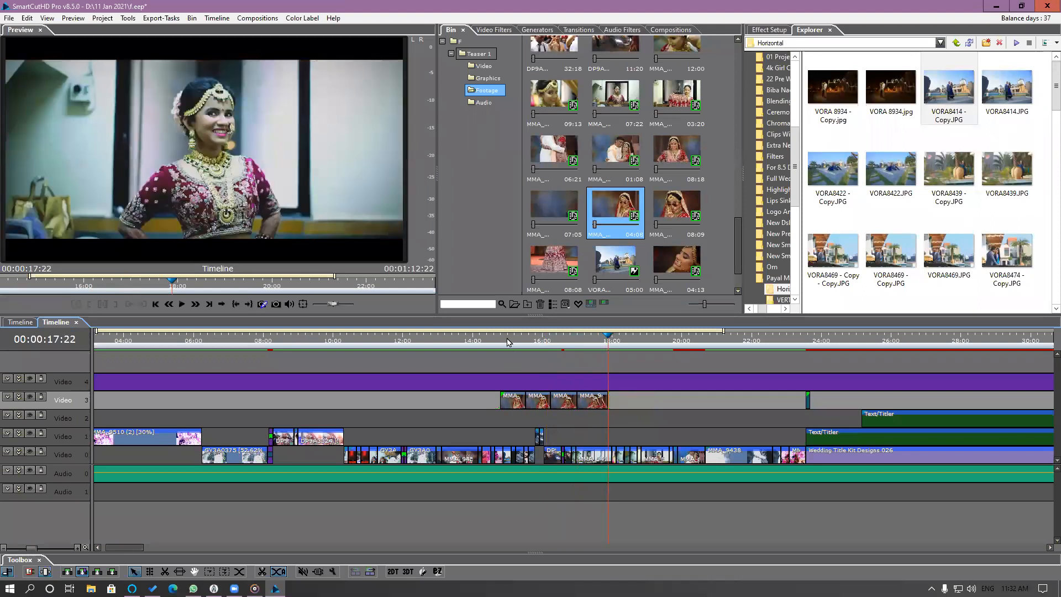
# Play the timeline from about 00:00:15:00 to review the remaining MMA_9462 (2) pieces on Video 3.
pyautogui.click(505, 338)
pyautogui.press('space')
pyautogui.click(551, 363)
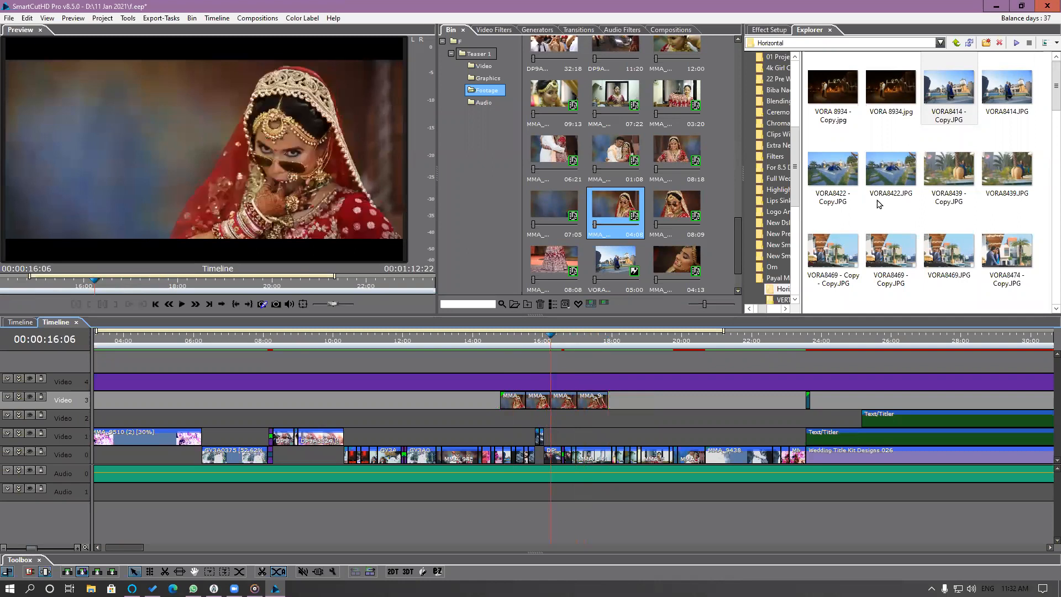
# Replace the MMA_9462 (2) source in the bin with VORA8422 - Copy.JPG and check the split pieces on Video 3.
pyautogui.moveTo(830, 202); pyautogui.dragTo(624, 215)
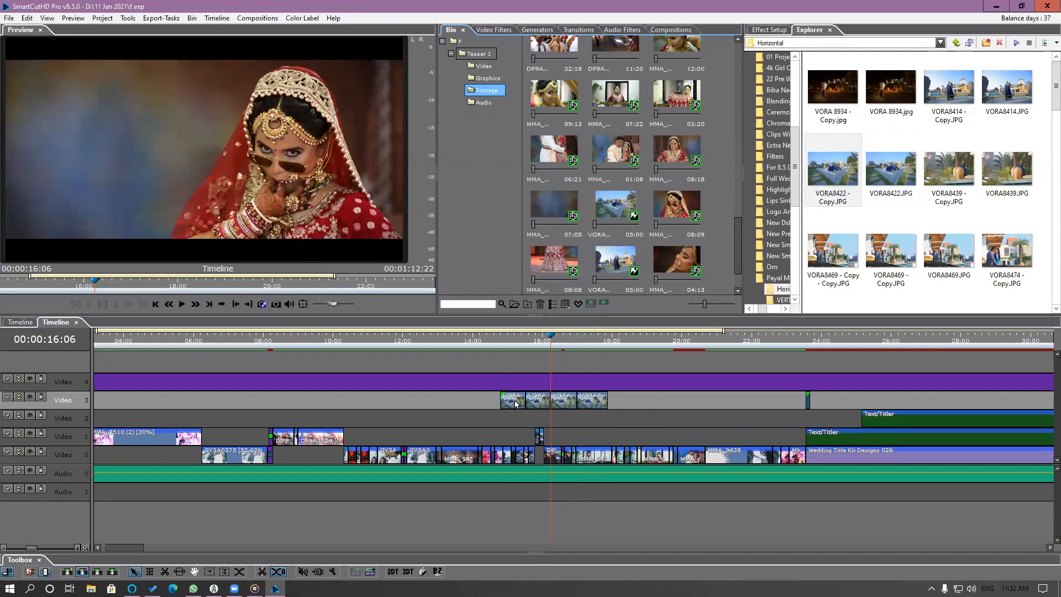
pyautogui.scroll(3, 569, 418)
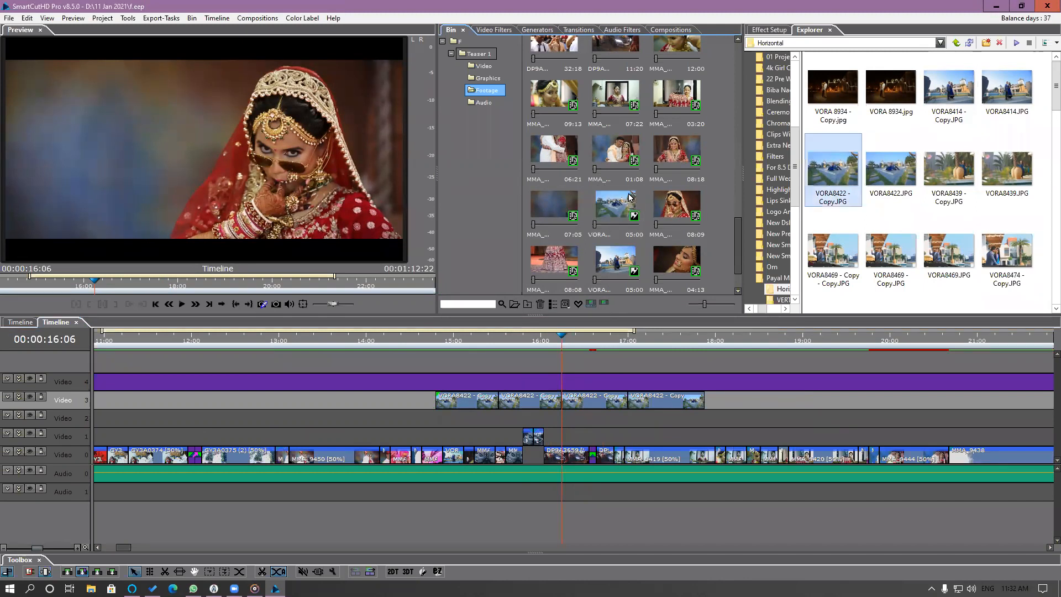
pyautogui.moveTo(446, 343); pyautogui.dragTo(646, 391)
# Delete the four split VORA8422 - Copy pieces from Video 3 and return the playhead to 00:00:14:19.
pyautogui.moveTo(717, 407); pyautogui.dragTo(446, 407)
pyautogui.press('Delete')
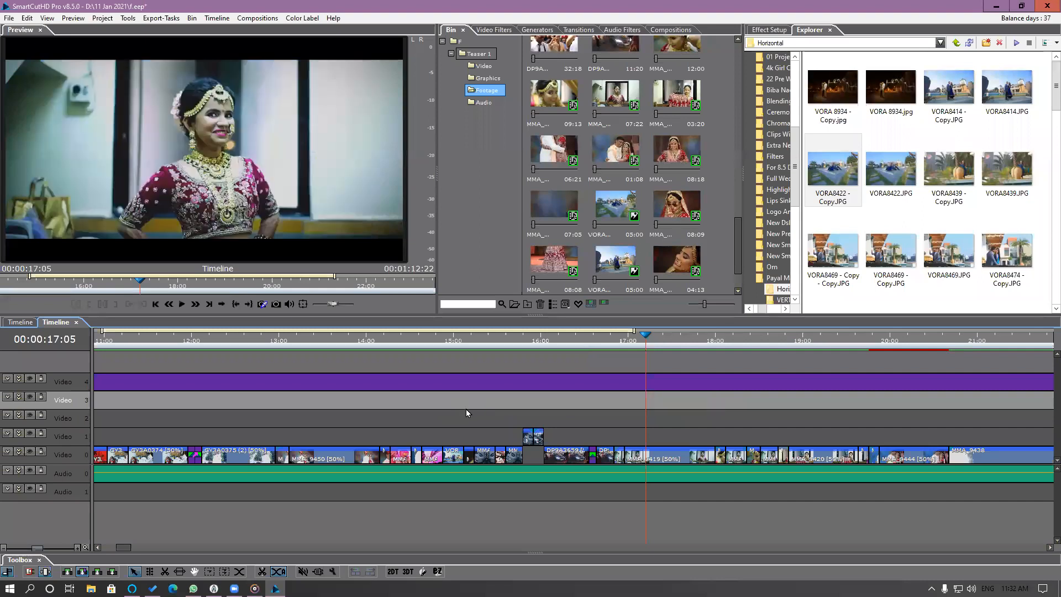
pyautogui.moveTo(428, 356); pyautogui.dragTo(433, 355)
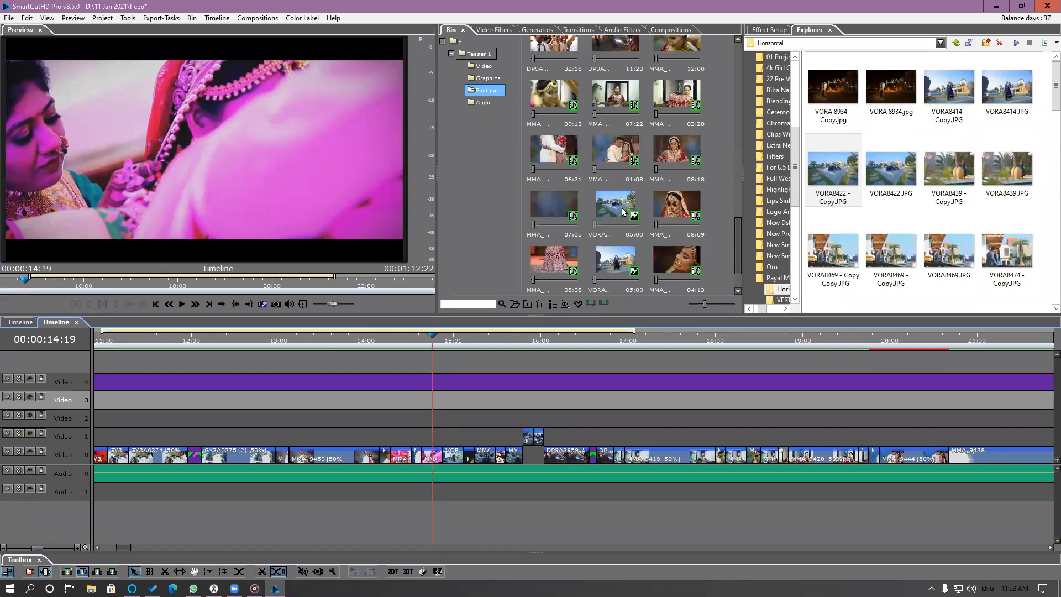
# Collapse the bin's folder tree, then create and name a new bin folder for the pre-wedding clips.
pyautogui.click(442, 41)
pyautogui.rightClick(459, 99)
pyautogui.click(486, 106)
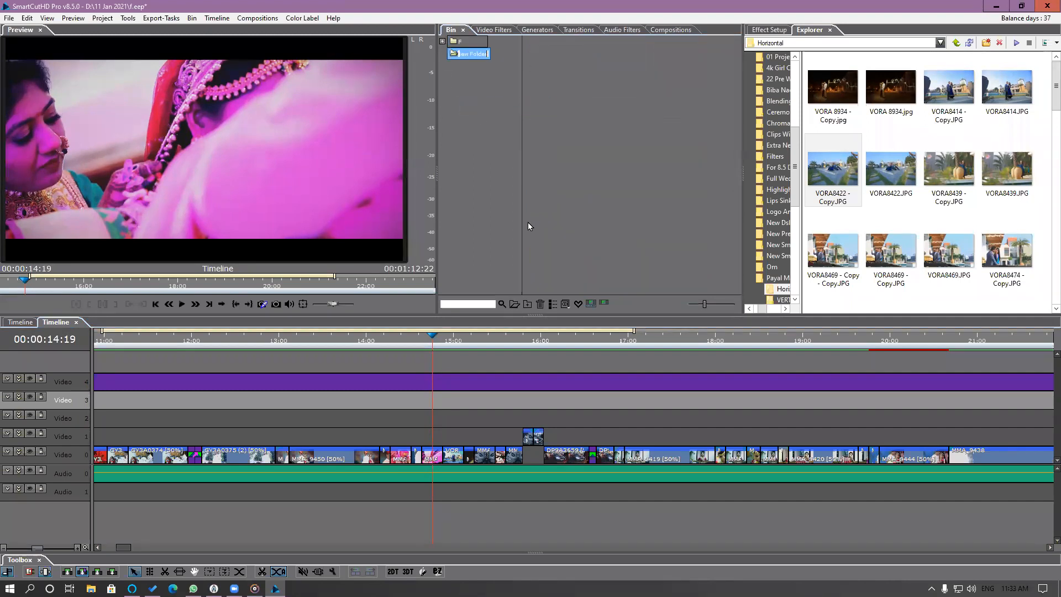
pyautogui.write('Werdeding')
pyautogui.press('Return')
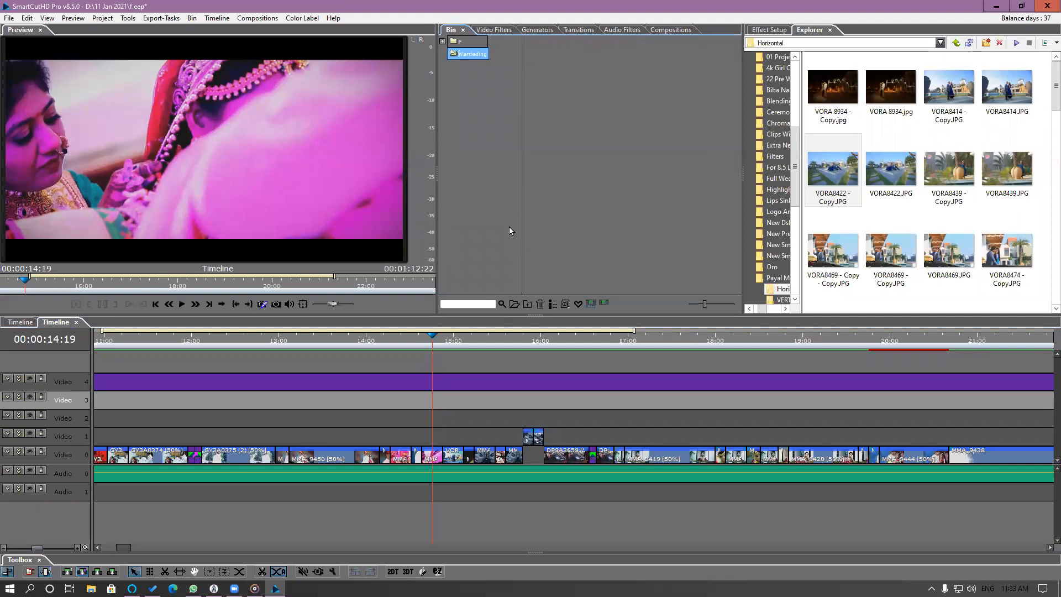
# Import all clips from the 22 Pre Wedding Clips folder into the new bin folder.
pyautogui.doubleClick(708, 144)
pyautogui.click(785, 330)
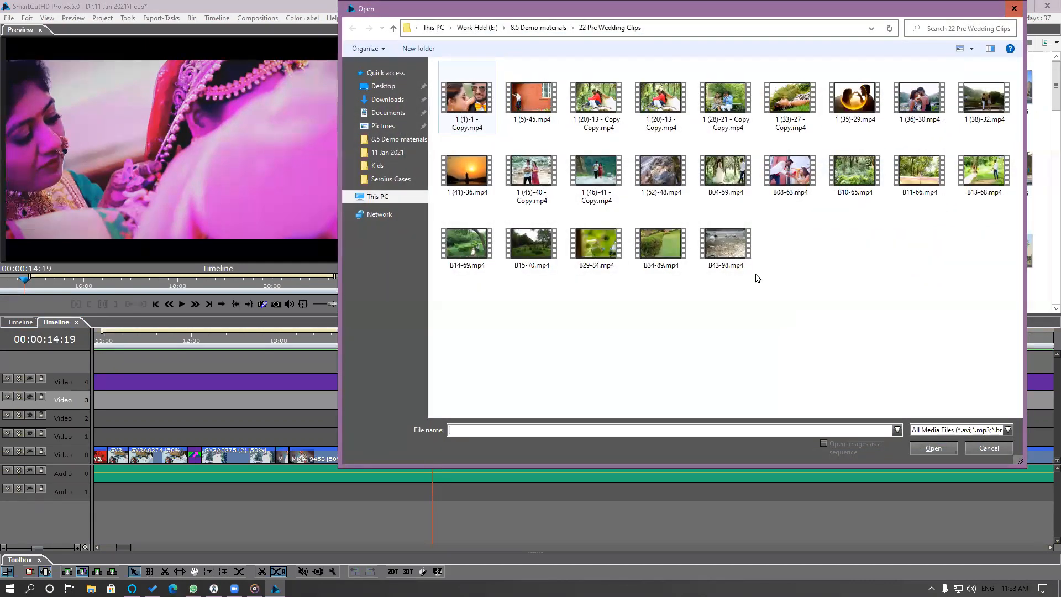
pyautogui.hotkey('ctrl', 'a')
pyautogui.click(940, 449)
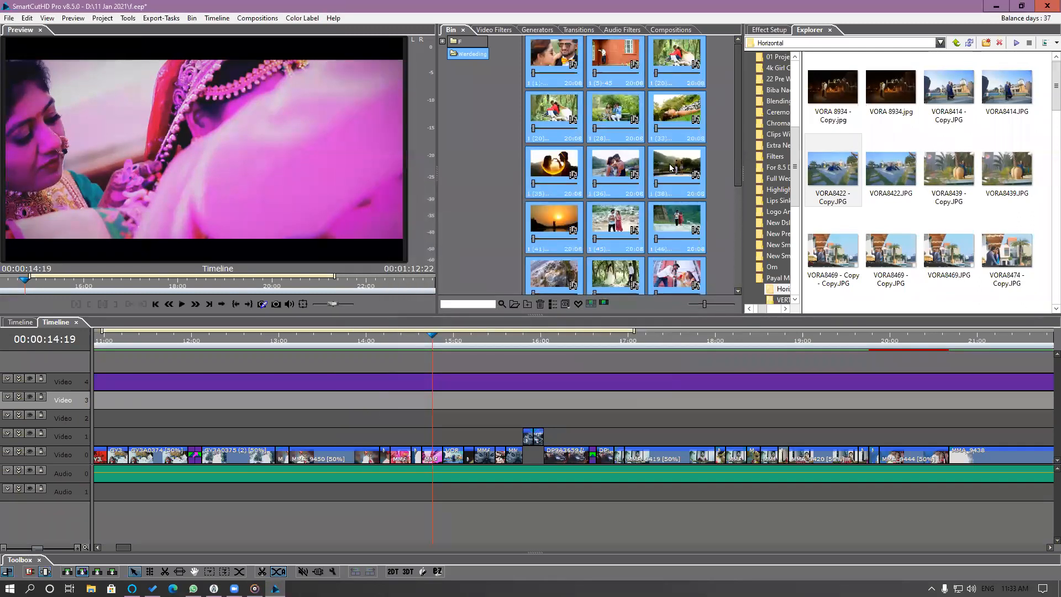
# Mark a short used portion around 00:00:06:00 in the pre-wedding clip 1 (20)-13 - Copy - Copy.
pyautogui.click(684, 114)
pyautogui.click(690, 63)
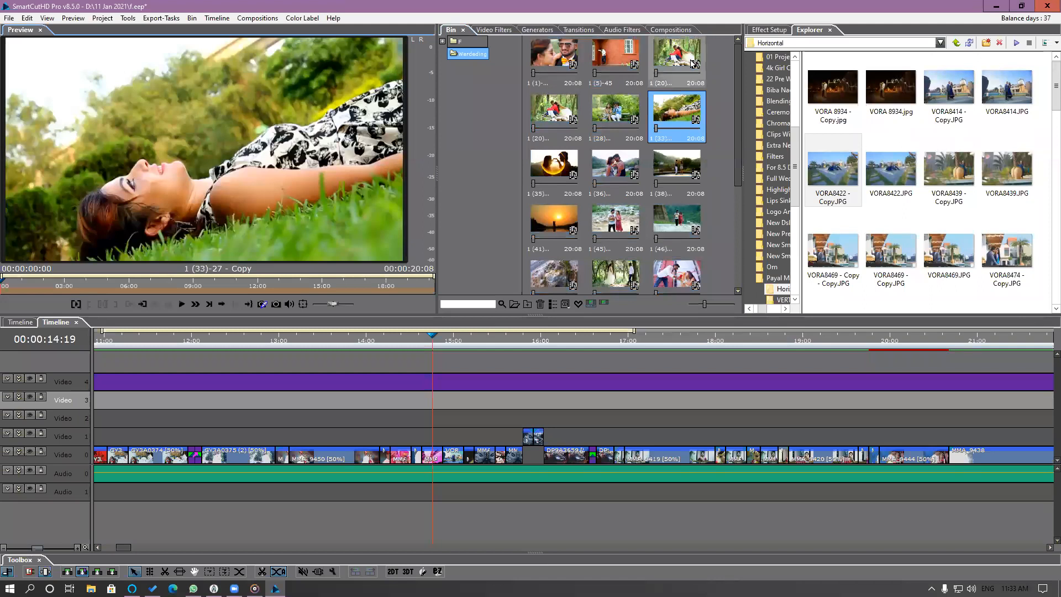
pyautogui.moveTo(11, 285); pyautogui.dragTo(143, 285)
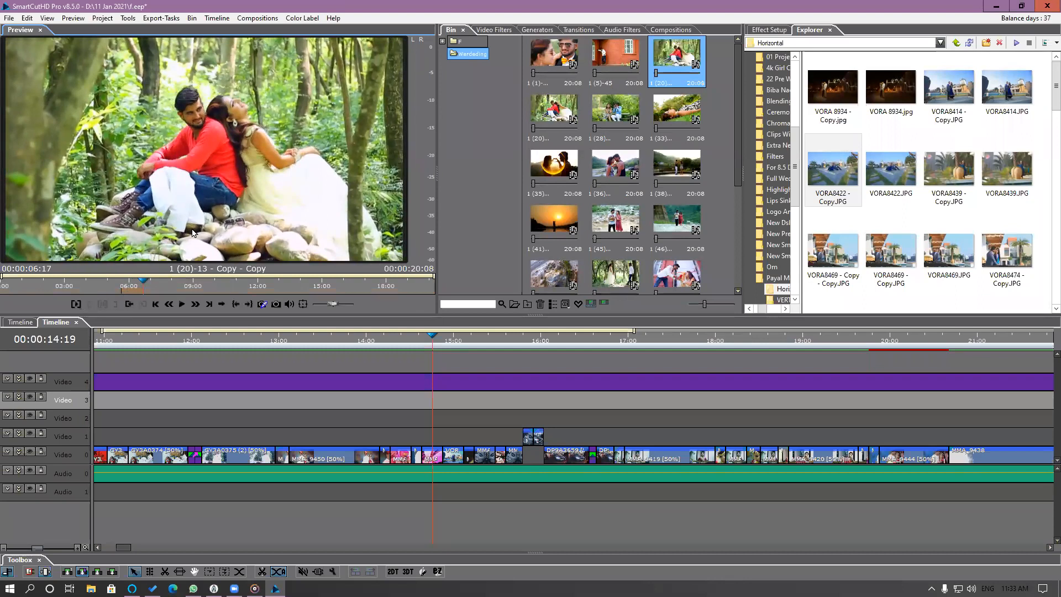
pyautogui.click(135, 284)
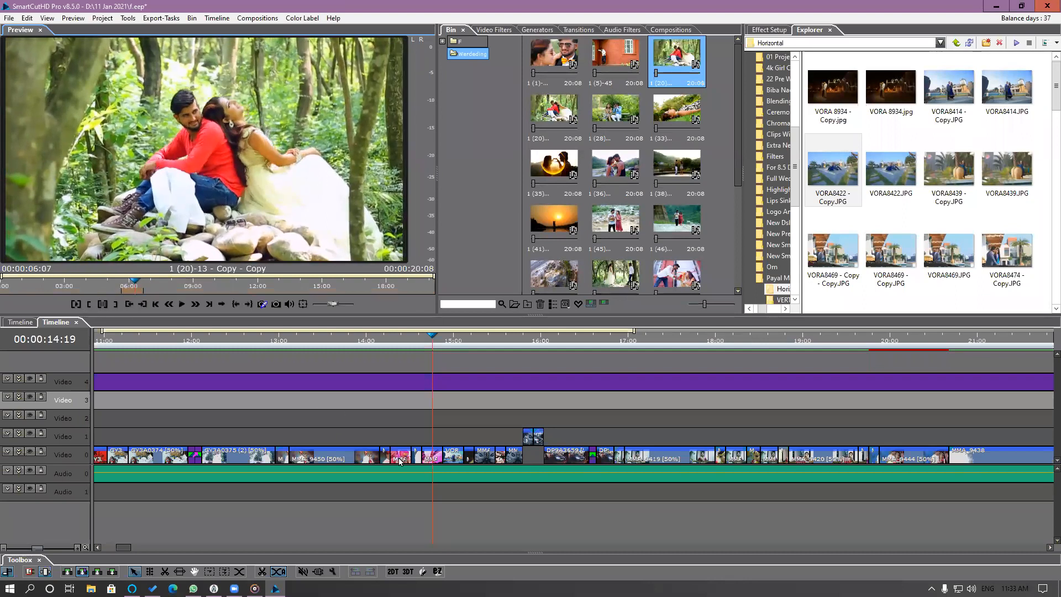
# Replace the pink-tinted segment at 00:00:14:18 on Video 0 with the marked portion of 1 (20)-13 - Copy - Copy, using Extend, and check it.
pyautogui.click(435, 461)
pyautogui.scroll(1, 435, 463)
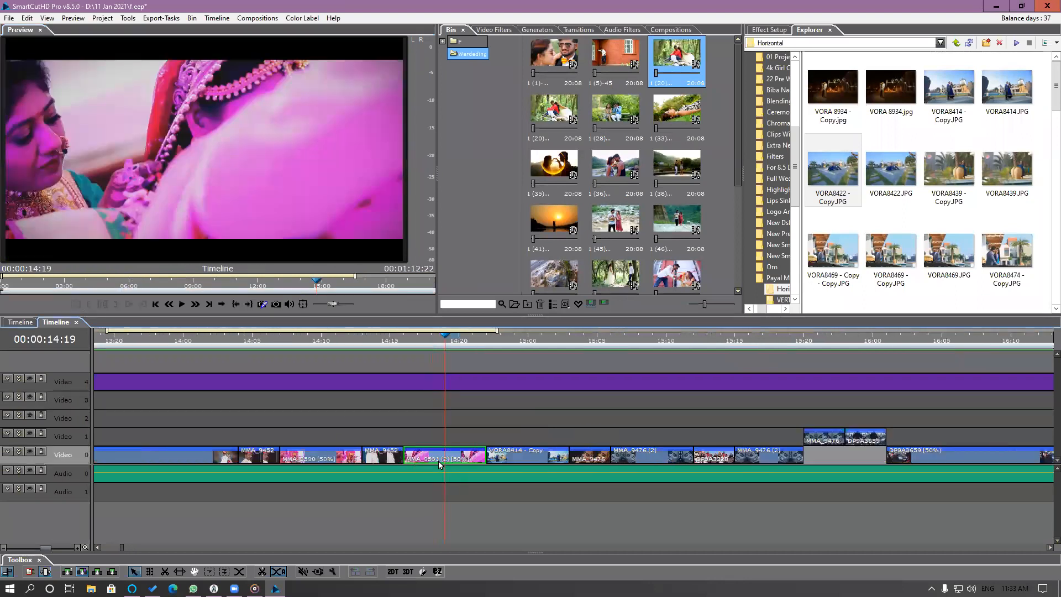
pyautogui.moveTo(412, 337); pyautogui.dragTo(438, 348)
pyautogui.doubleClick(691, 65)
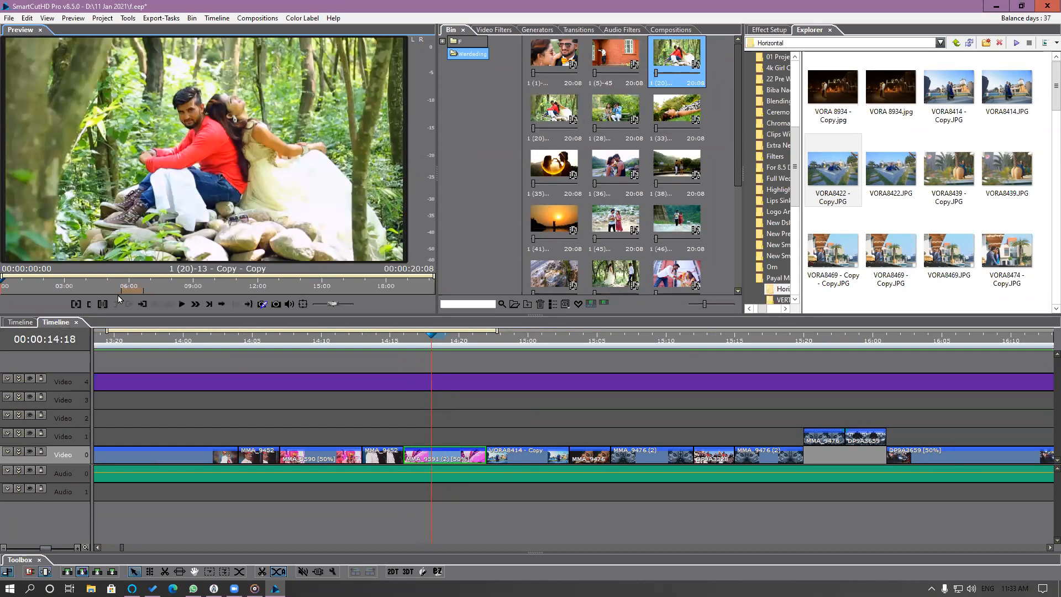
pyautogui.click(131, 289)
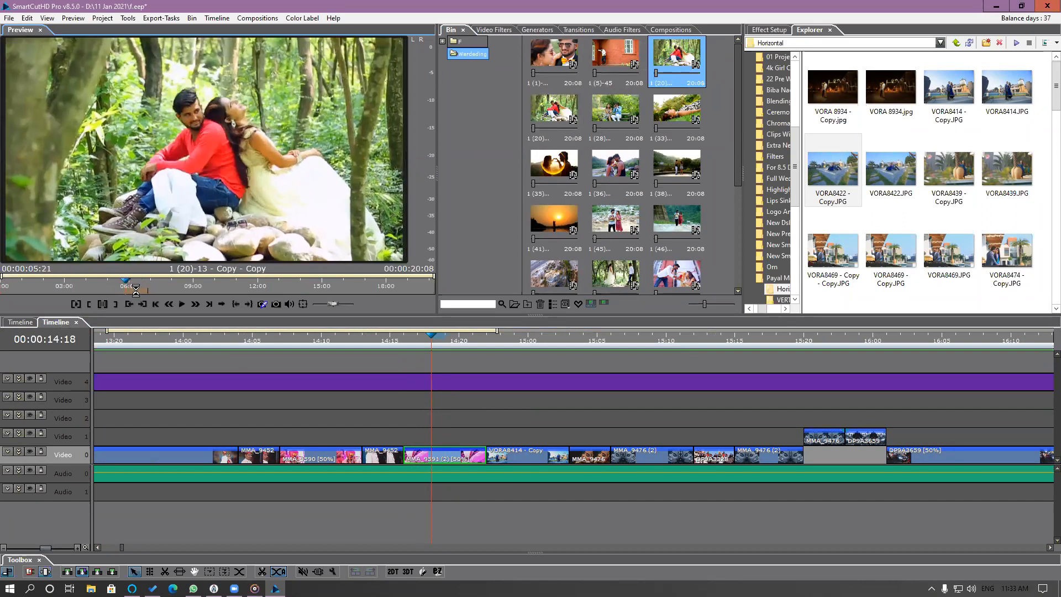
pyautogui.moveTo(187, 188); pyautogui.dragTo(413, 450)
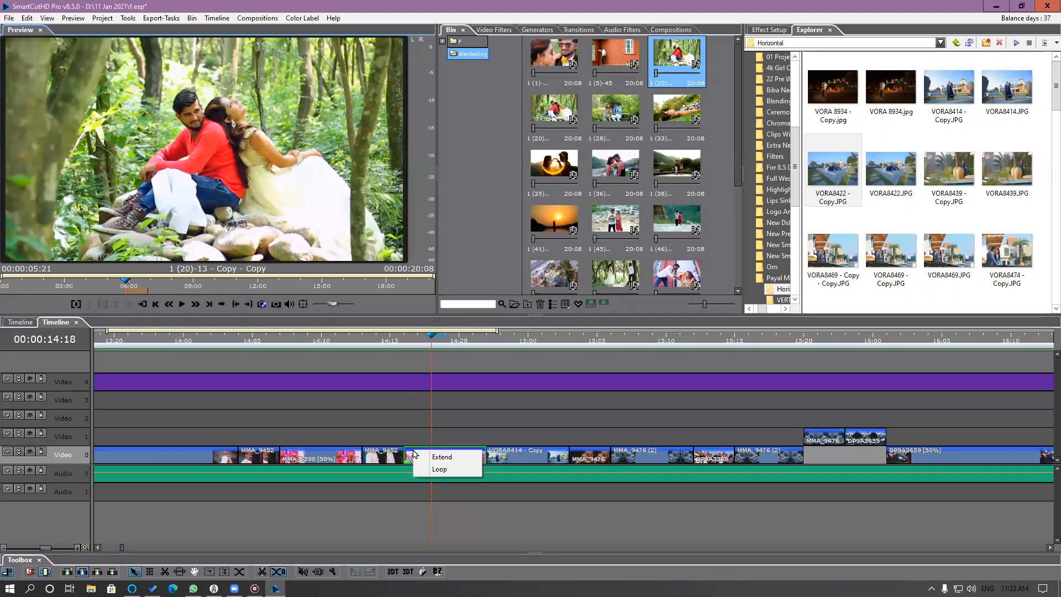
pyautogui.click(444, 459)
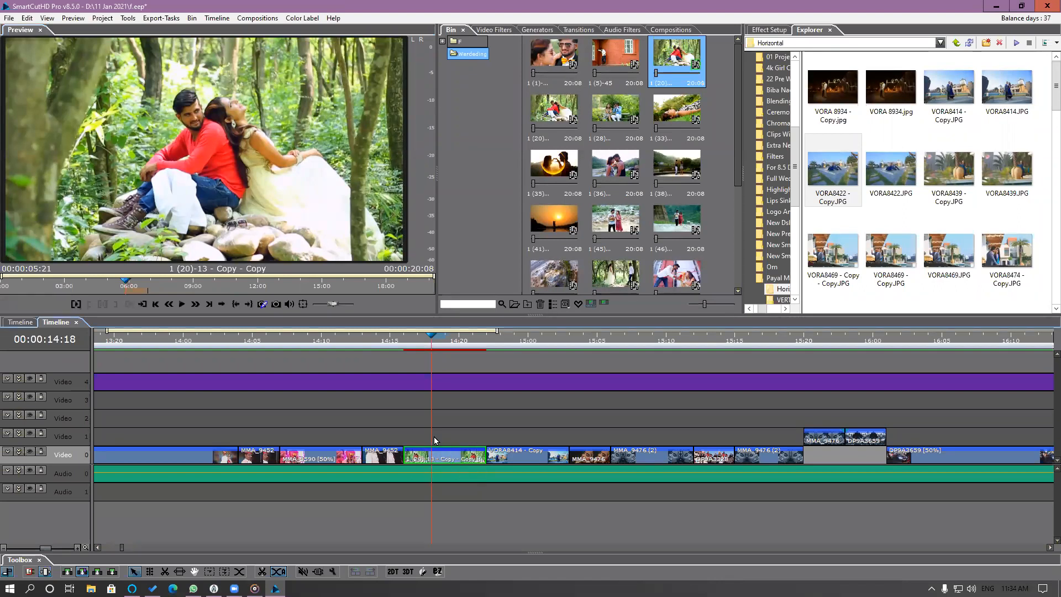
pyautogui.moveTo(407, 337); pyautogui.dragTo(442, 382)
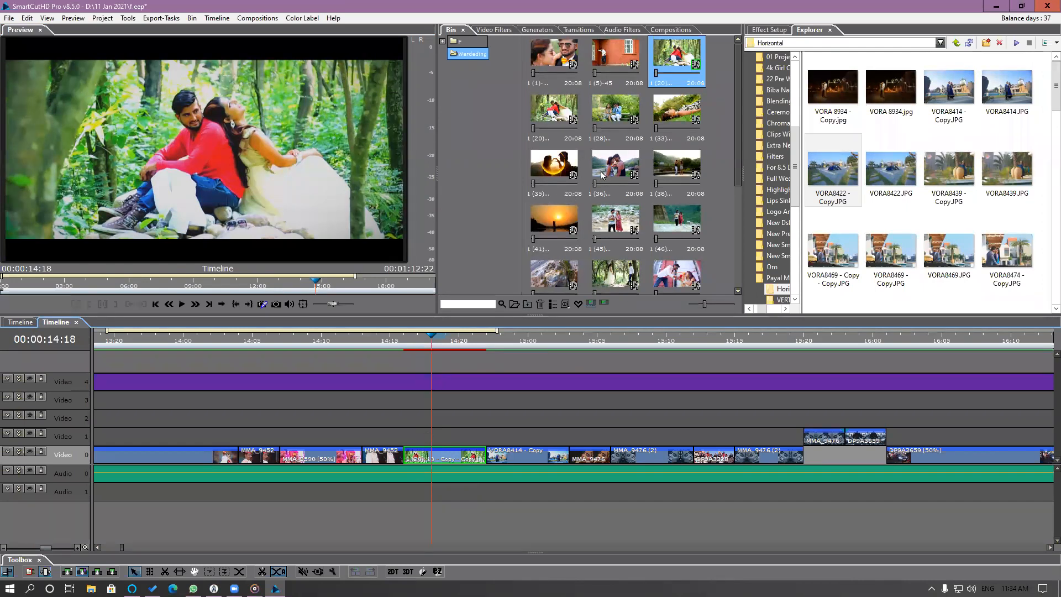
# Open 1 (36)-30 from the pre-wedding bin folder and mark a short used portion ending at 00:00:05:17.
pyautogui.click(442, 41)
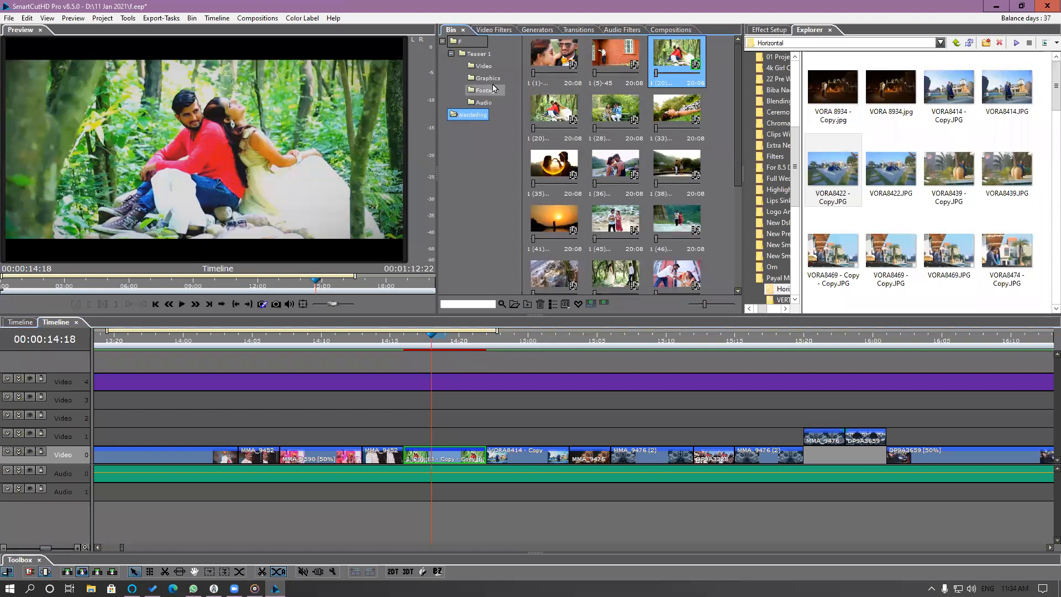
pyautogui.click(486, 90)
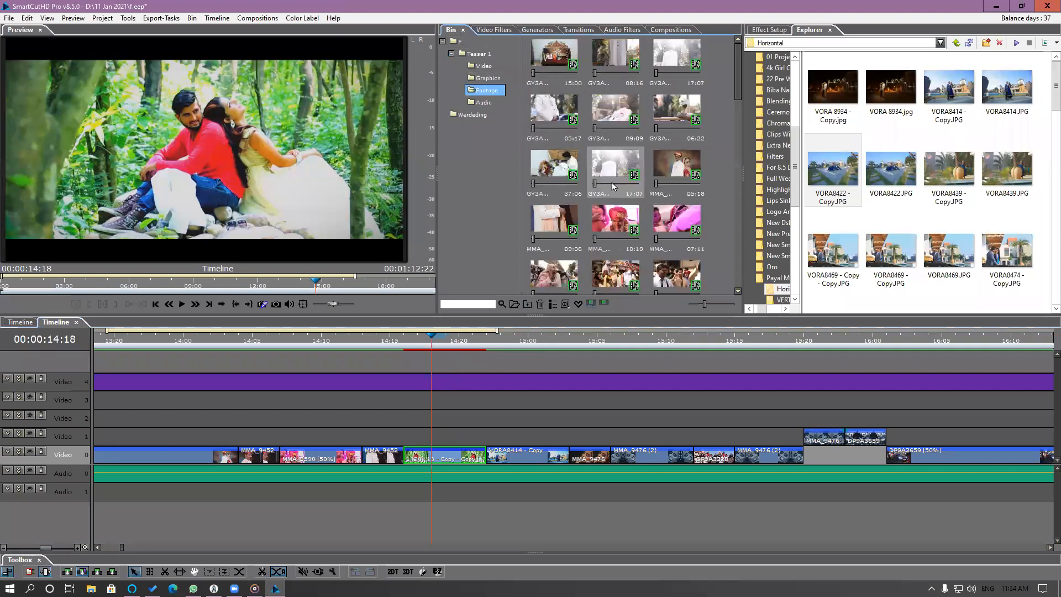
pyautogui.click(473, 115)
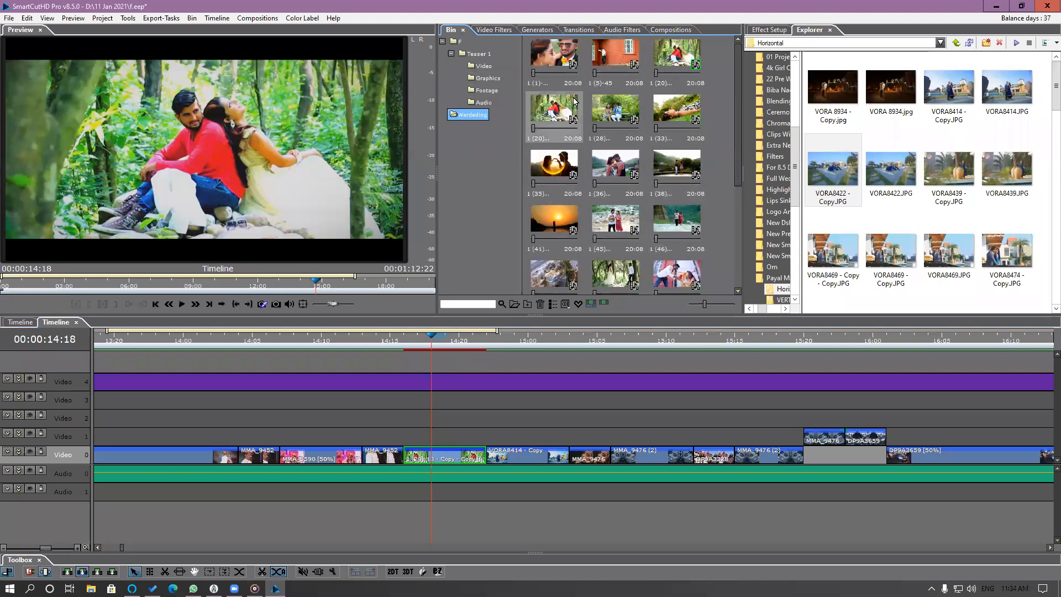
pyautogui.click(625, 168)
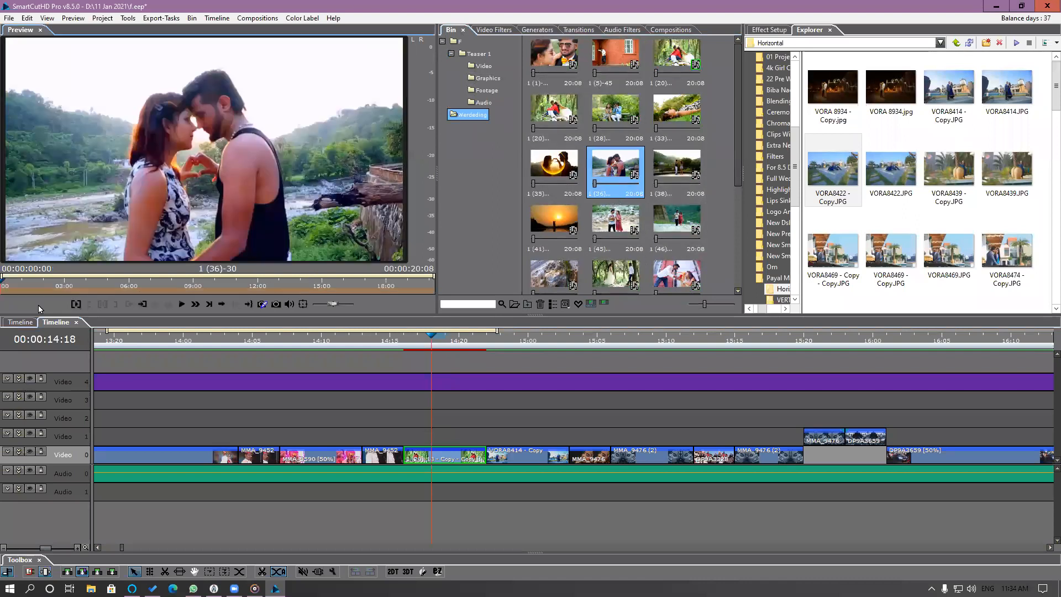
pyautogui.moveTo(48, 286)
pyautogui.mouseDown()
pyautogui.moveTo(180, 287)
pyautogui.moveTo(94, 290)
pyautogui.moveTo(122, 285)
pyautogui.mouseUp()
pyautogui.click(90, 304)
pyautogui.click(116, 305)
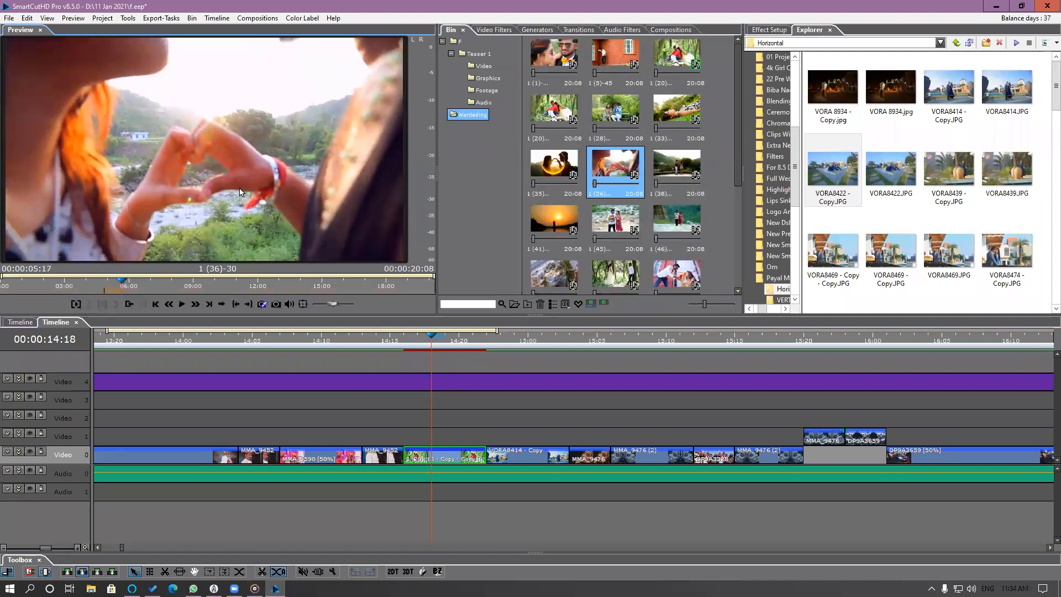
# Replace the segment at 00:00:14:18 on Video 0 with the marked portion of 1 (36)-30, using Extend, and scrub through it.
pyautogui.moveTo(240, 185); pyautogui.dragTo(423, 461)
pyautogui.click(449, 467)
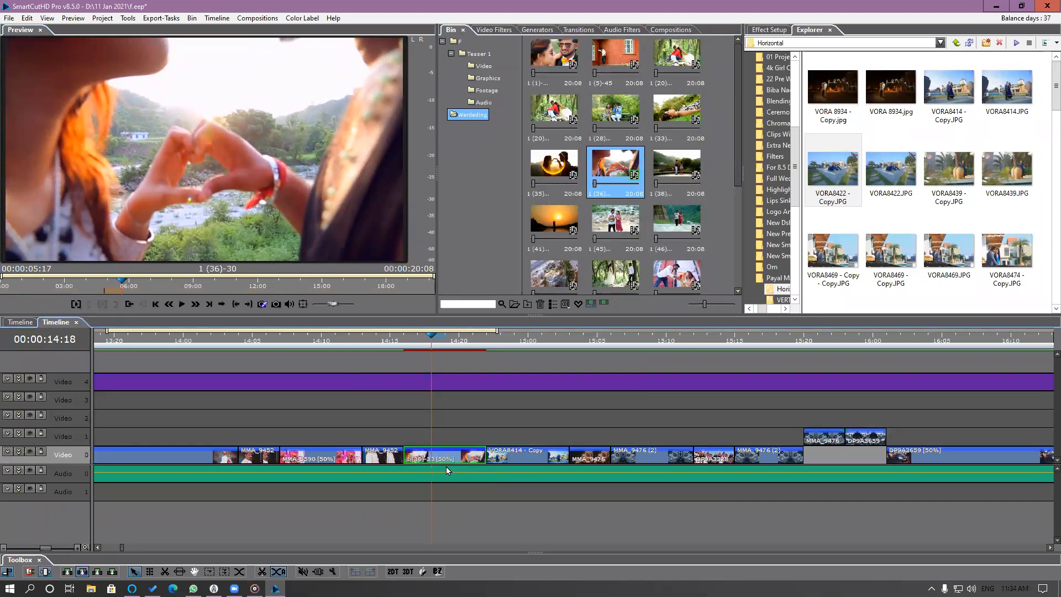
pyautogui.click(422, 344)
pyautogui.moveTo(458, 354); pyautogui.dragTo(367, 400)
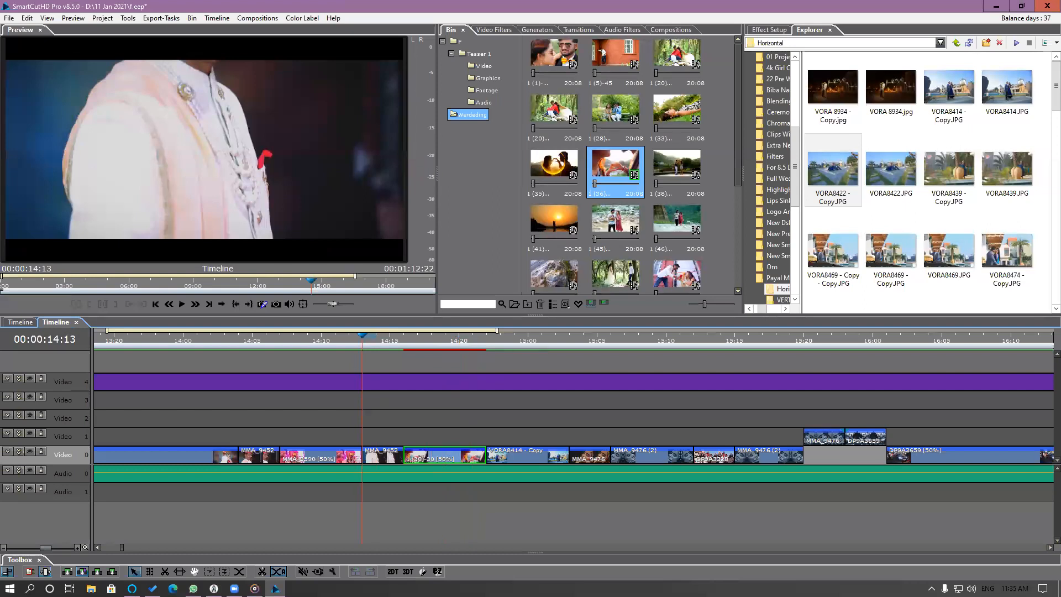
# Shift the used portion of the MMA_9452 segment at 00:00:14:13 to around 00:00:08:03 of its source and play back the edit.
pyautogui.click(379, 459)
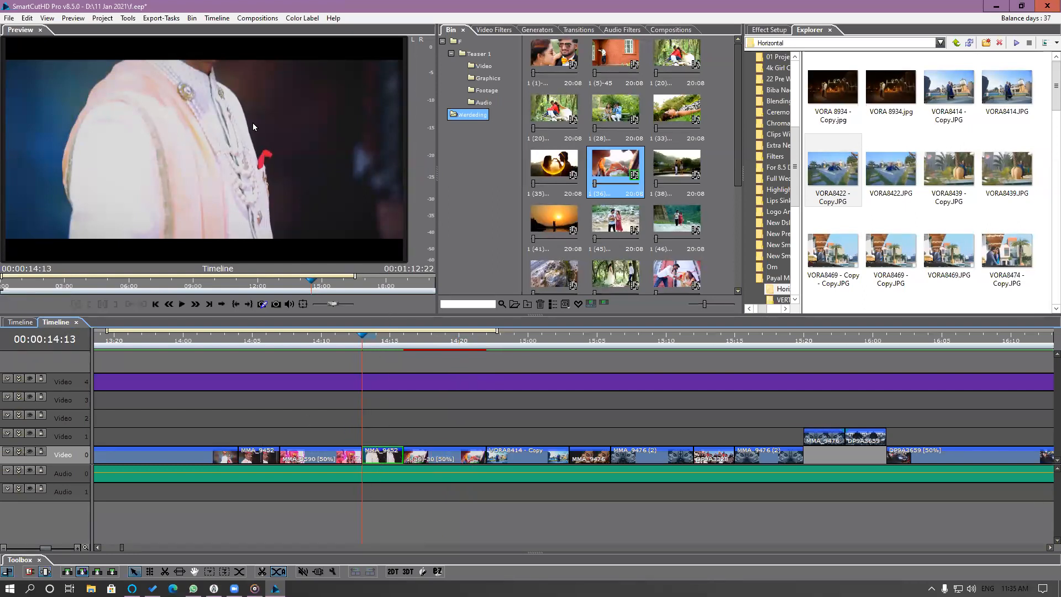
pyautogui.doubleClick(391, 461)
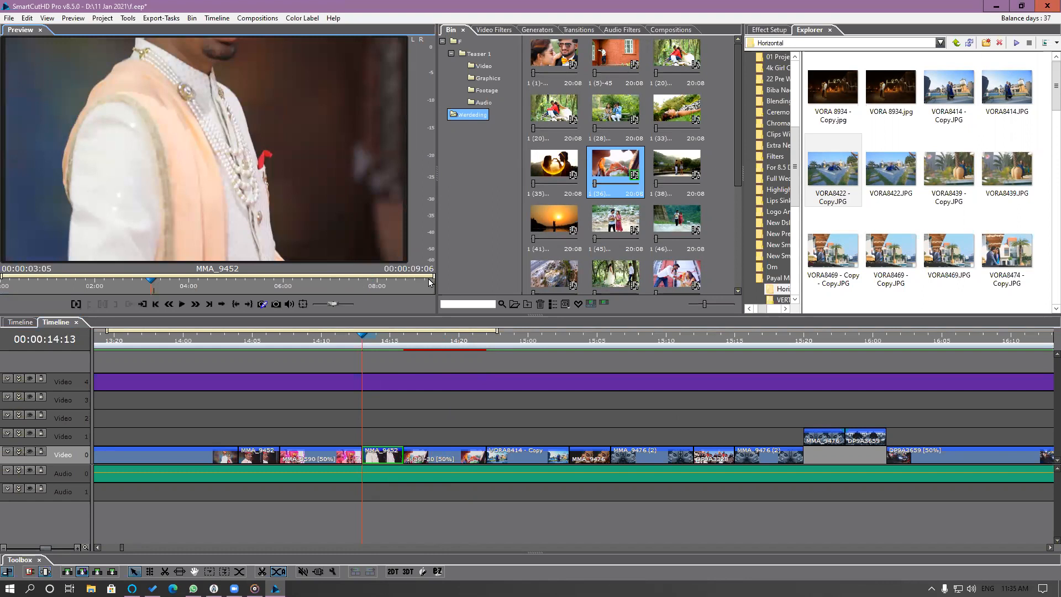
pyautogui.moveTo(433, 277); pyautogui.dragTo(360, 277)
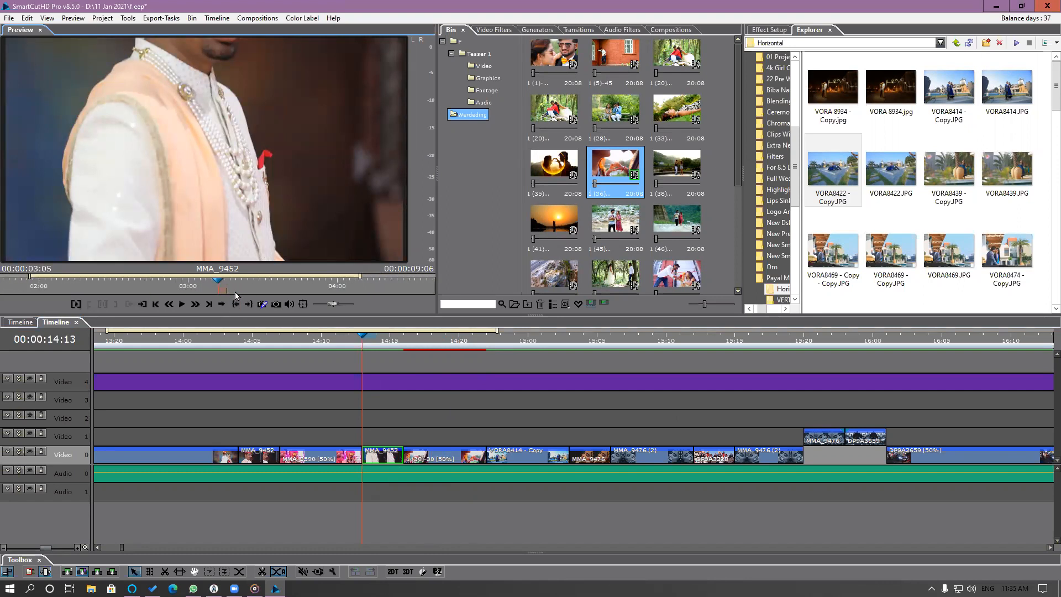
pyautogui.moveTo(222, 291)
pyautogui.mouseDown()
pyautogui.moveTo(406, 291)
pyautogui.moveTo(380, 277)
pyautogui.mouseUp()
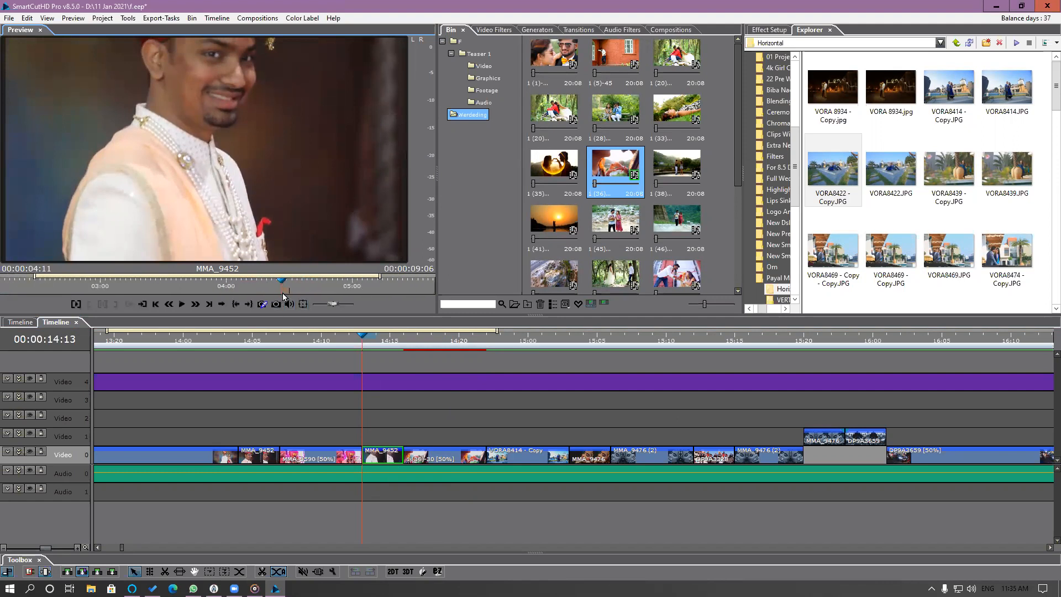
pyautogui.moveTo(304, 291)
pyautogui.mouseDown()
pyautogui.moveTo(521, 292)
pyautogui.moveTo(407, 301)
pyautogui.mouseUp()
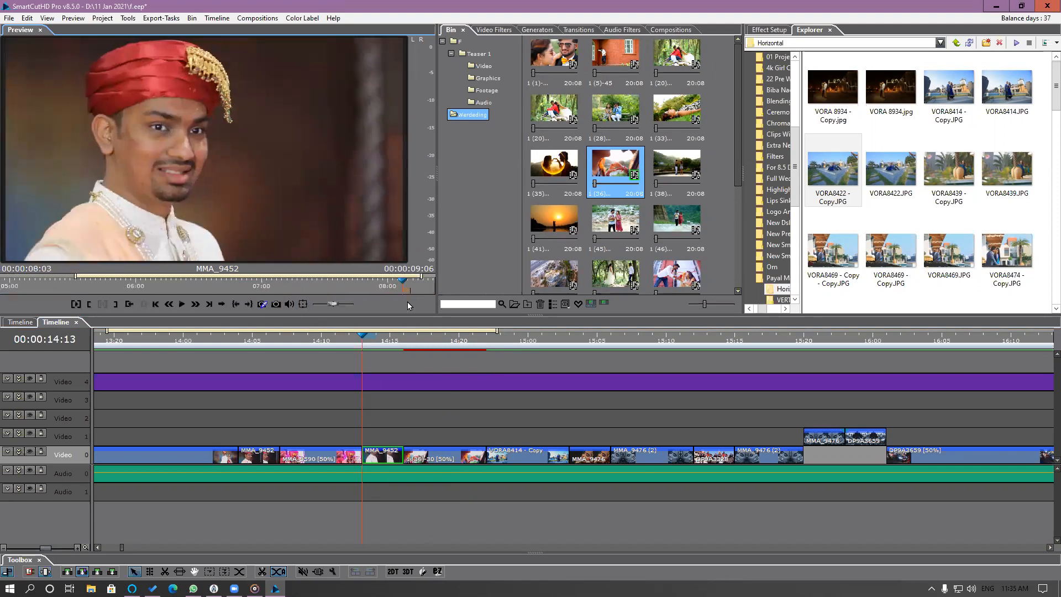
pyautogui.moveTo(358, 338); pyautogui.dragTo(313, 350)
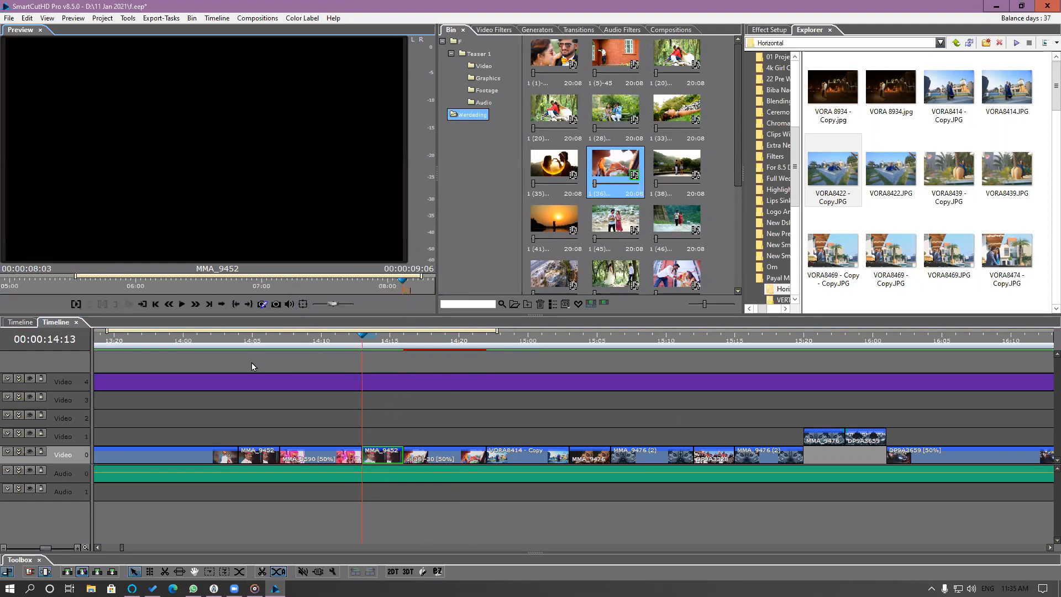
pyautogui.moveTo(251, 362); pyautogui.dragTo(241, 363)
pyautogui.press('space')
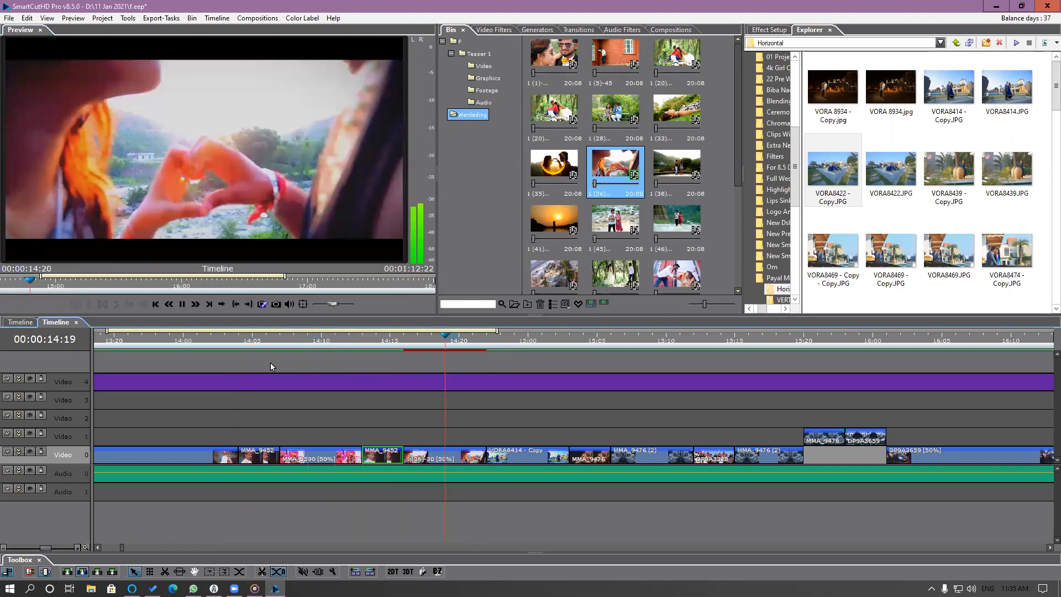
pyautogui.click(321, 342)
pyautogui.moveTo(378, 354); pyautogui.dragTo(533, 390)
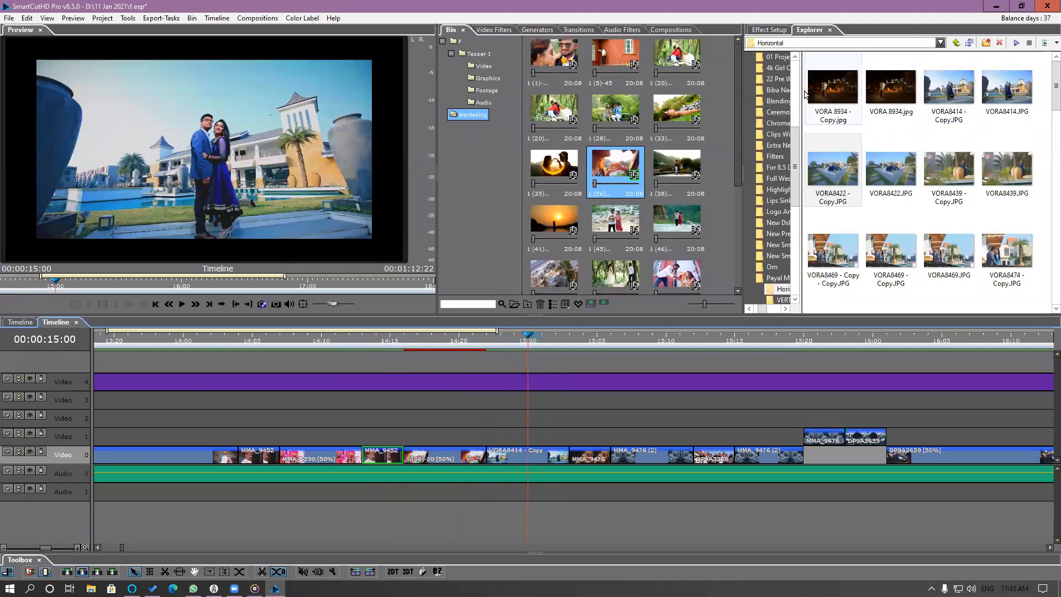
# Highlight the source of the MMA_9476 (2) segment at 00:00:15:07 in the bin's Footage folder.
pyautogui.click(498, 94)
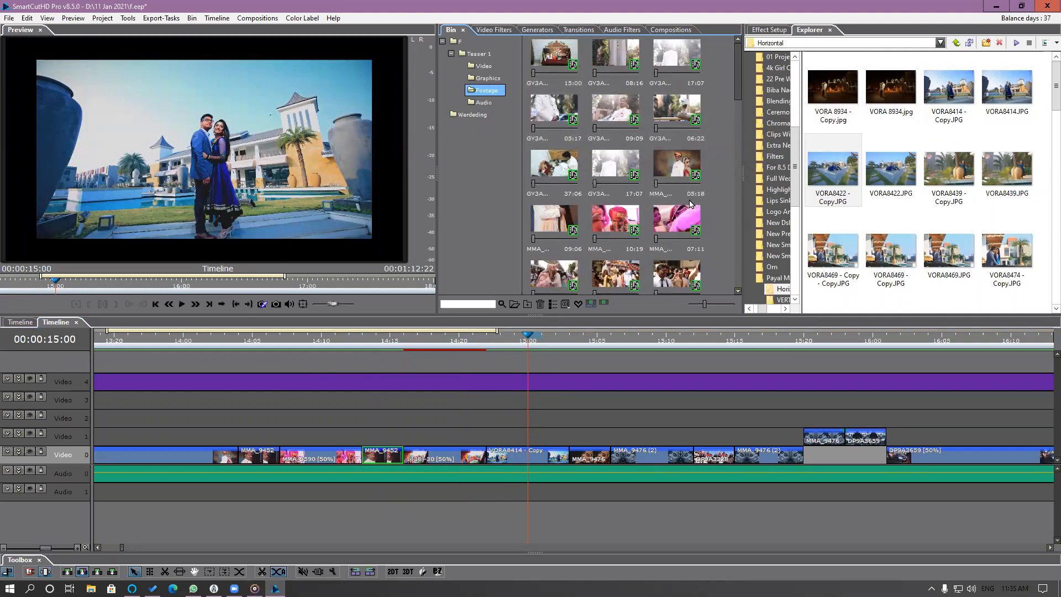
pyautogui.click(626, 173)
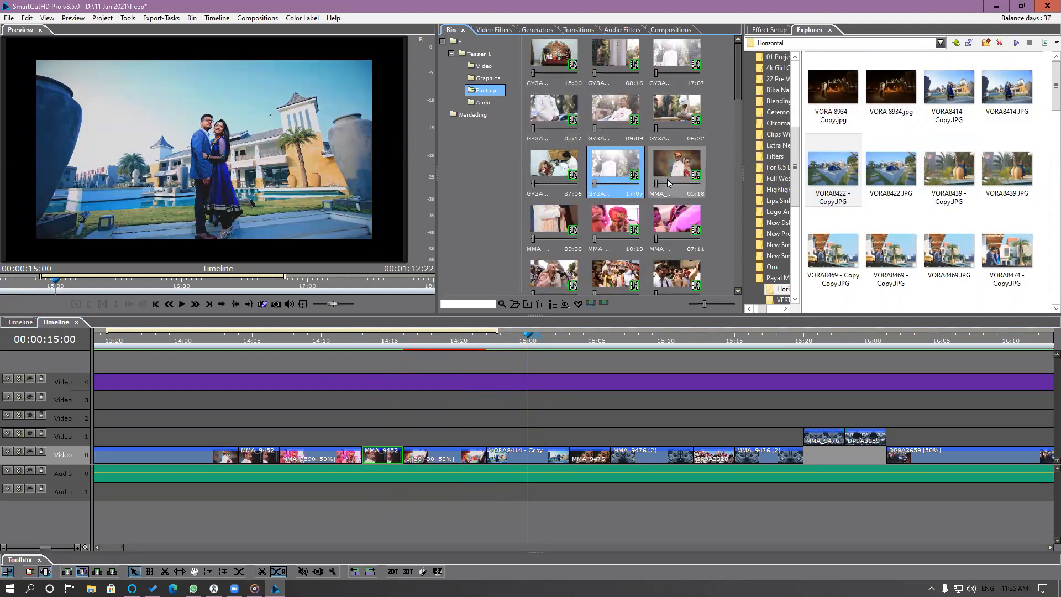
pyautogui.click(578, 462)
pyautogui.moveTo(560, 347); pyautogui.dragTo(628, 368)
pyautogui.click(635, 457)
pyautogui.rightClick(635, 457)
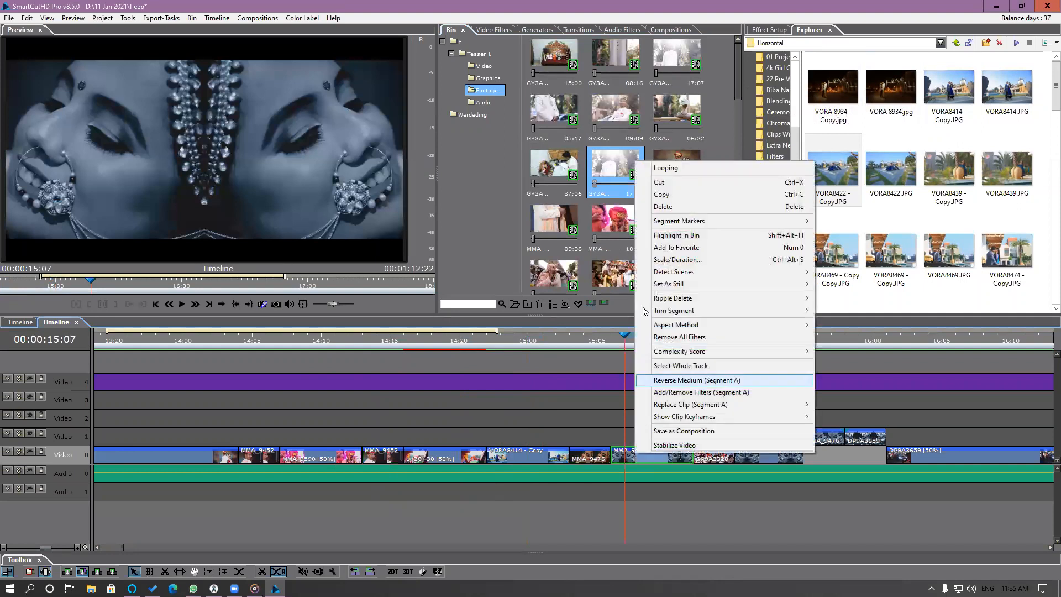
pyautogui.click(682, 237)
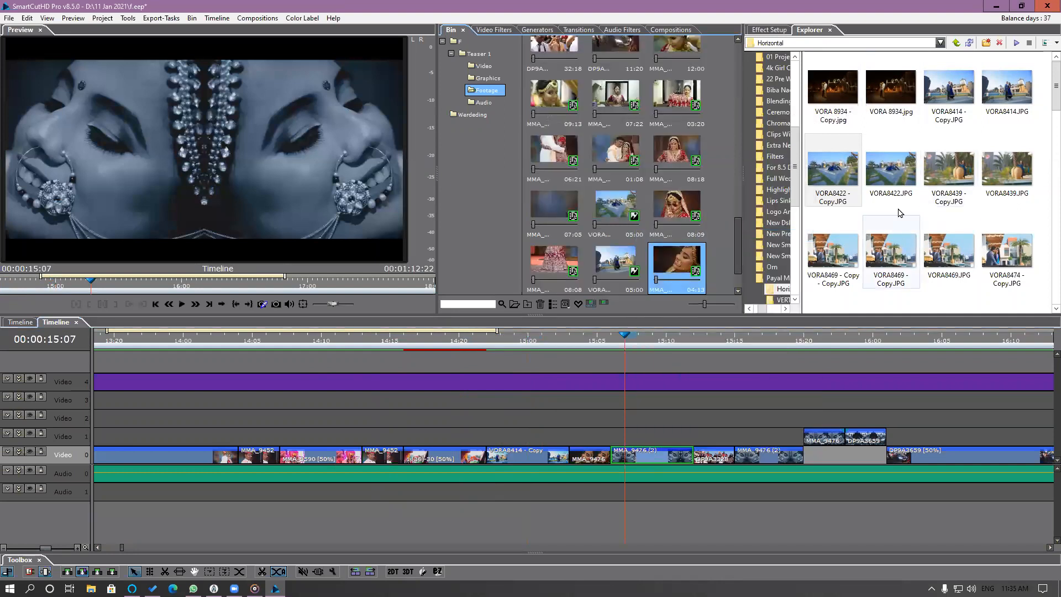
# Replace the highlighted bin source with VORA8478 - Copy.JPG from the Horizontal folder and check the timeline up to 00:00:15:12.
pyautogui.scroll(-10, 898, 212)
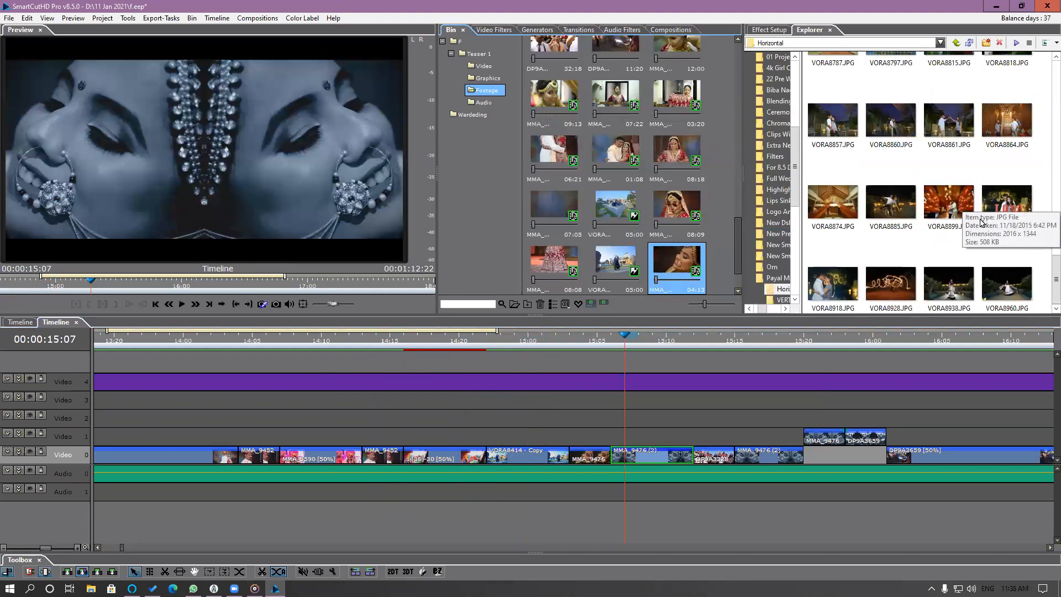
pyautogui.click(832, 288)
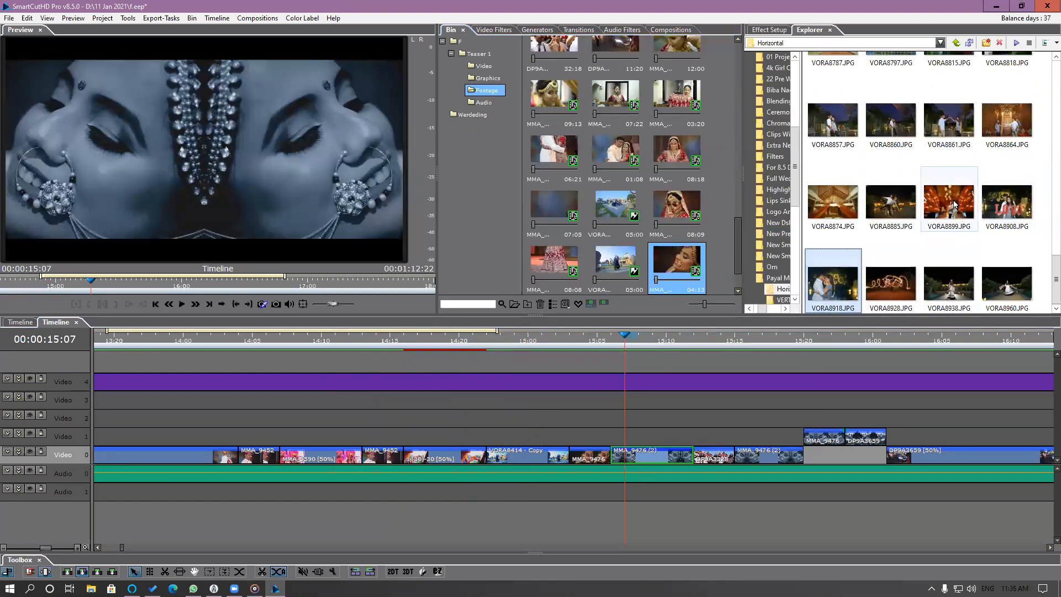
pyautogui.scroll(10, 974, 198)
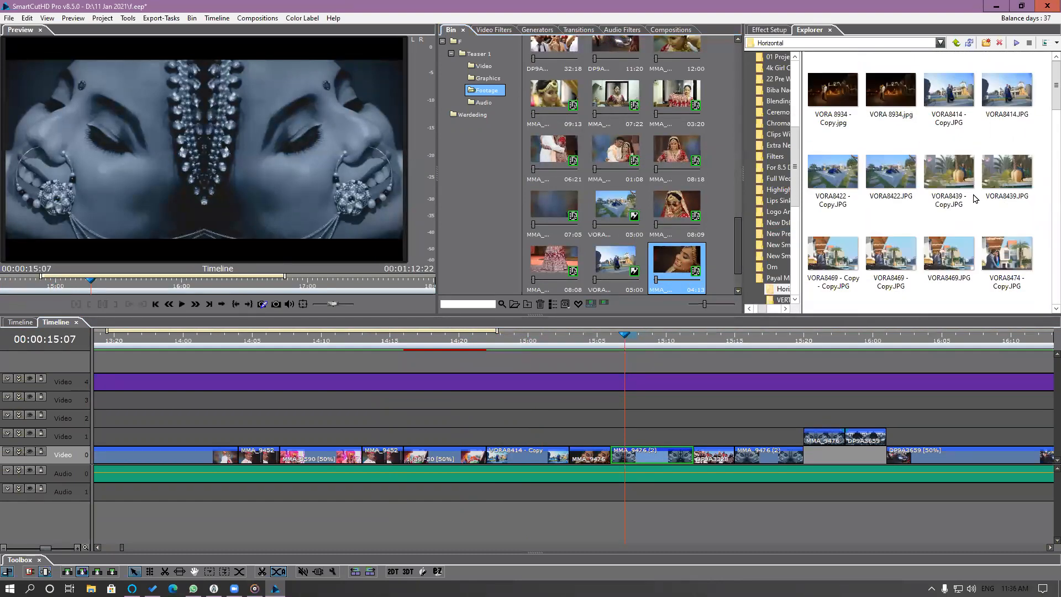
pyautogui.scroll(-3, 974, 198)
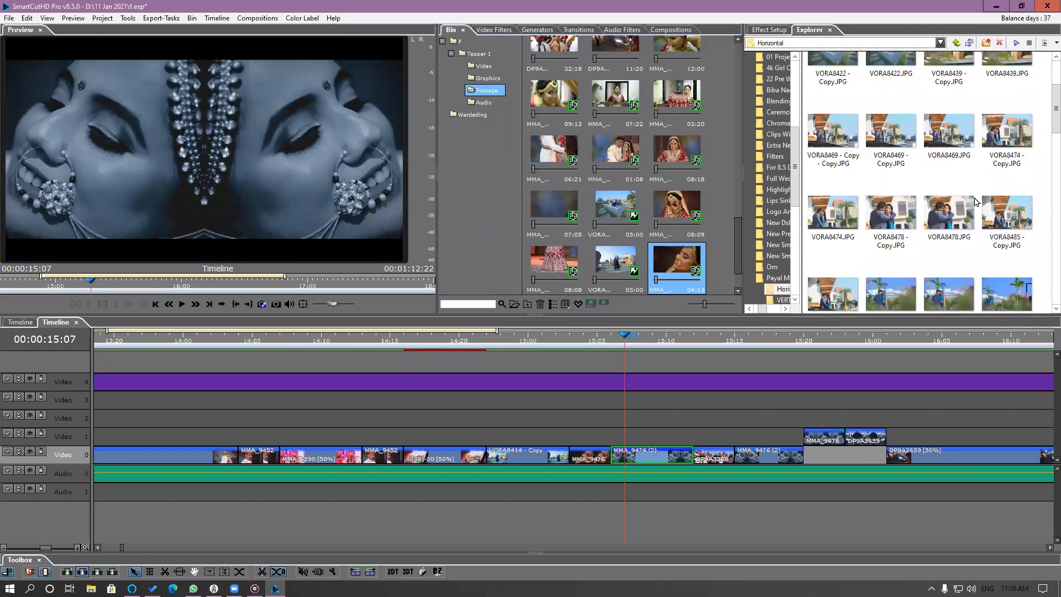
pyautogui.moveTo(886, 232); pyautogui.dragTo(676, 274)
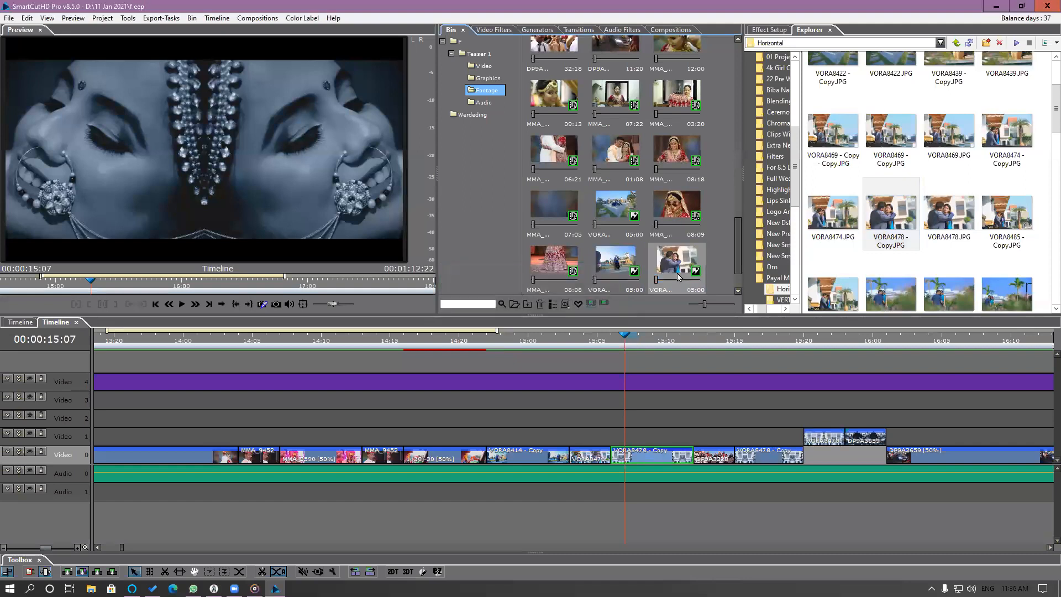
pyautogui.click(576, 344)
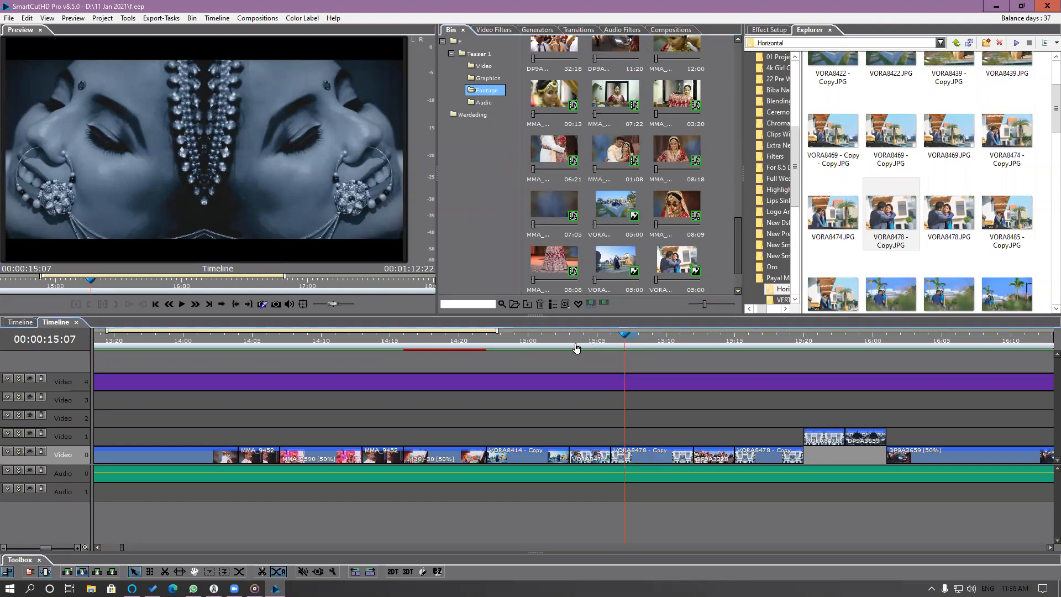
pyautogui.moveTo(588, 341); pyautogui.dragTo(699, 432)
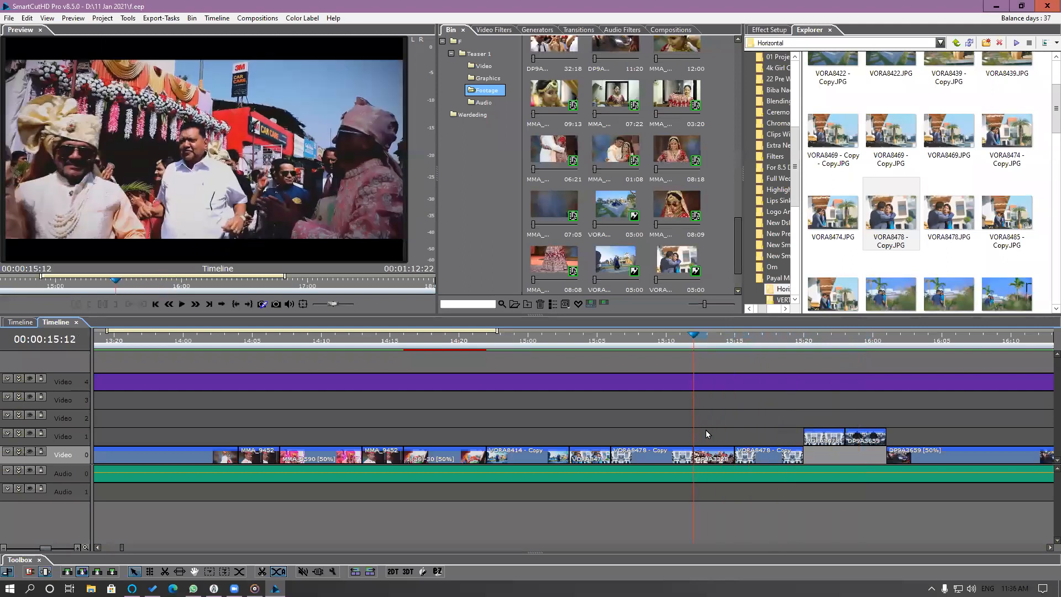
# Replace the Footage bin's still between the 07:03 and 08:09 MMA clips with Audio Video Linked Segment 1.mp4 from Clips With Whiout Audio & Still.
pyautogui.click(620, 215)
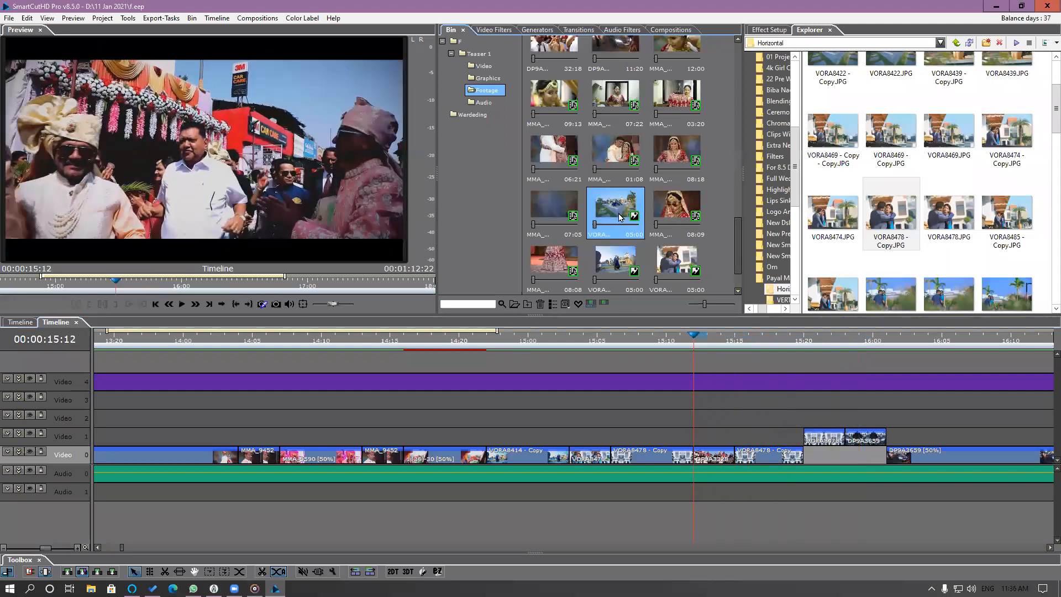
pyautogui.click(956, 44)
pyautogui.click(955, 45)
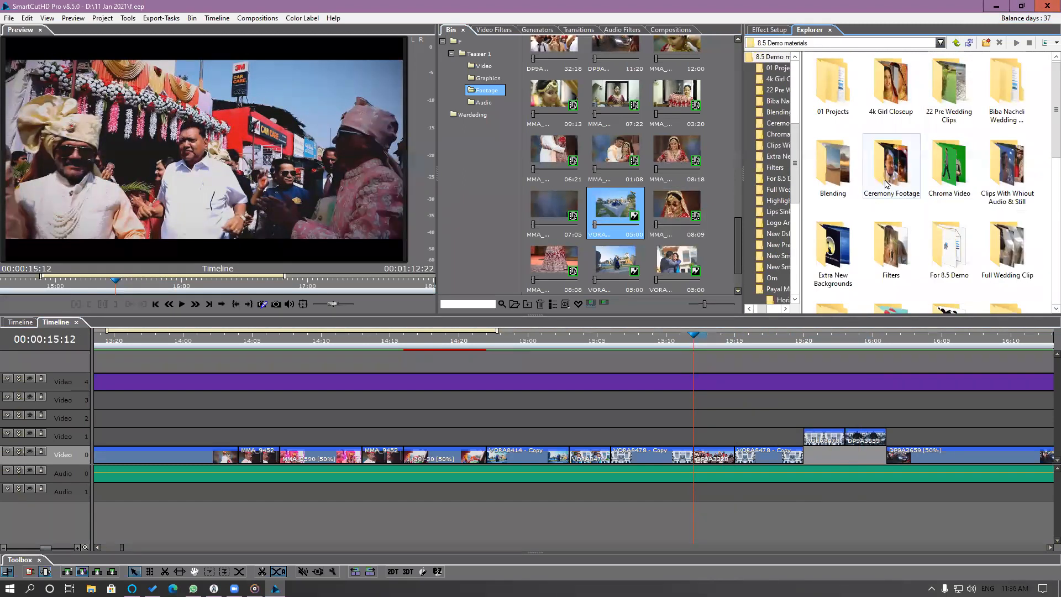
pyautogui.doubleClick(1020, 185)
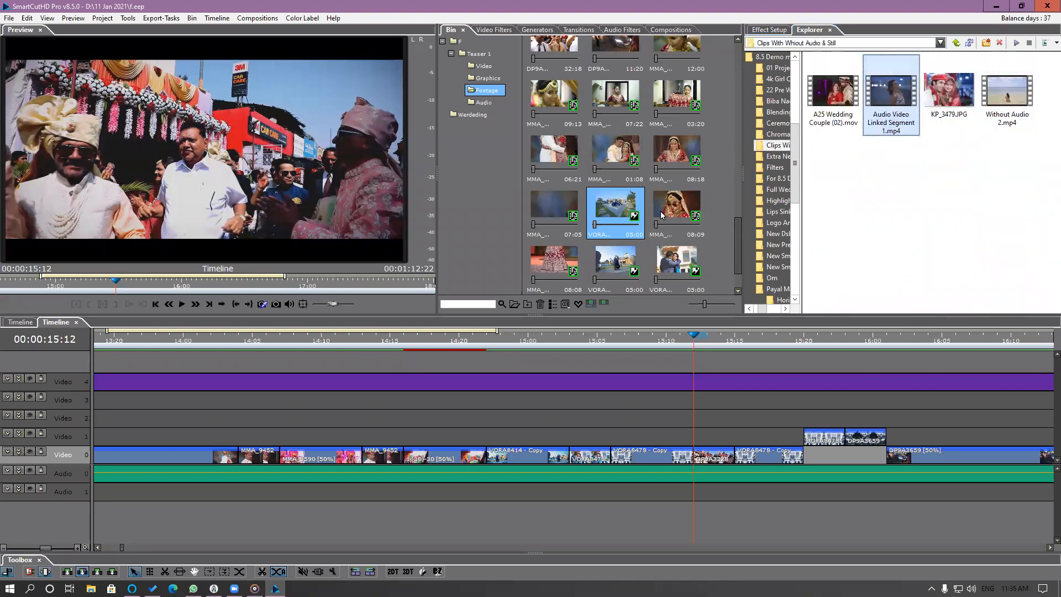
pyautogui.moveTo(891, 107); pyautogui.dragTo(627, 212)
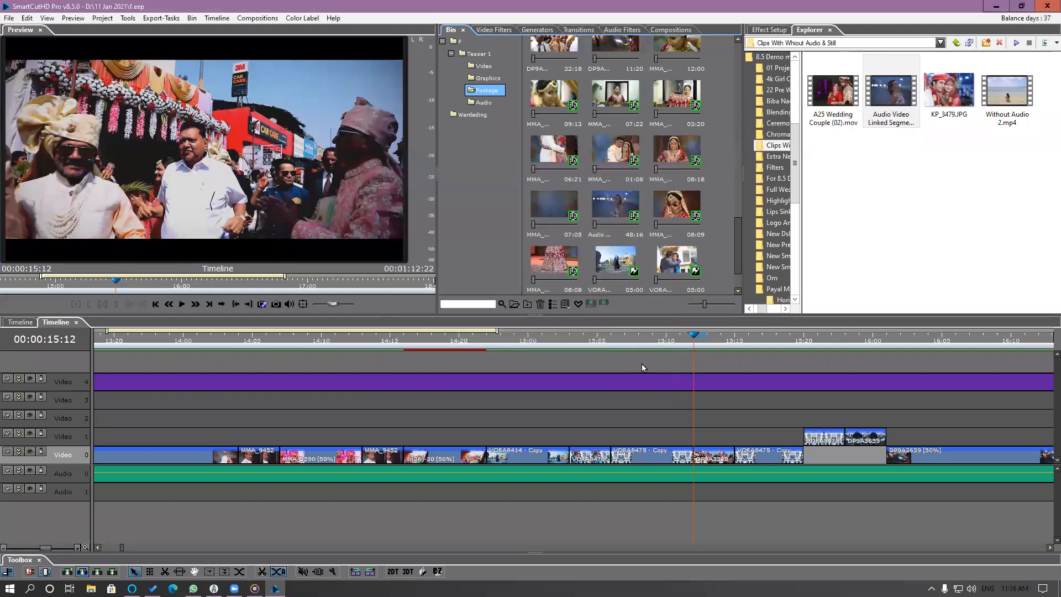
# Replace the VORA8414 - Copy still in the Footage bin with Audio Video Linked Segment 1.mp4 and scrub the timeline to 00:00:15:09.
pyautogui.click(623, 266)
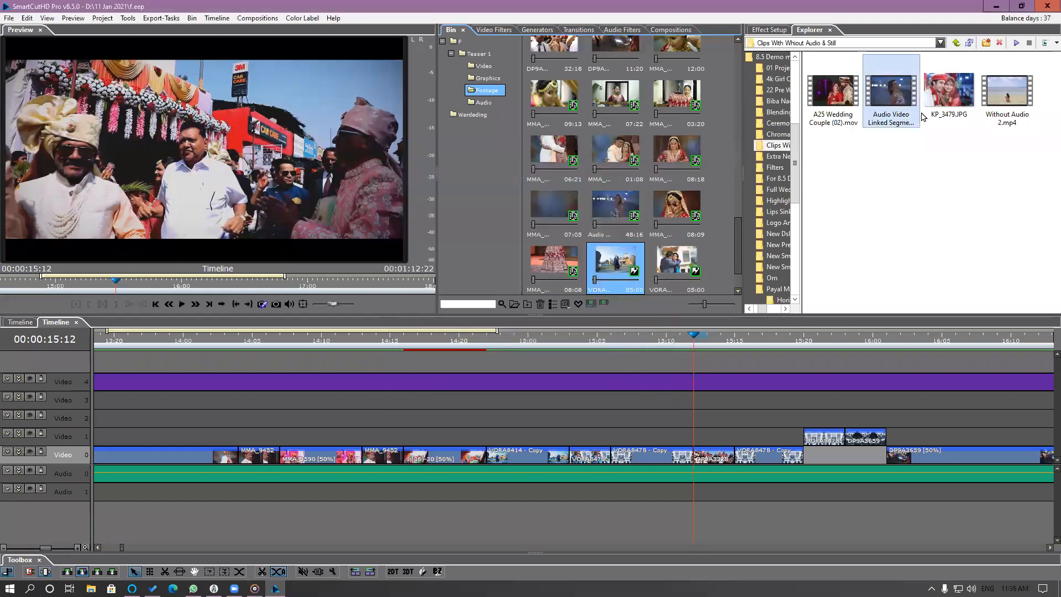
pyautogui.moveTo(623, 265)
pyautogui.mouseDown()
pyautogui.moveTo(591, 269)
pyautogui.moveTo(627, 264)
pyautogui.mouseUp()
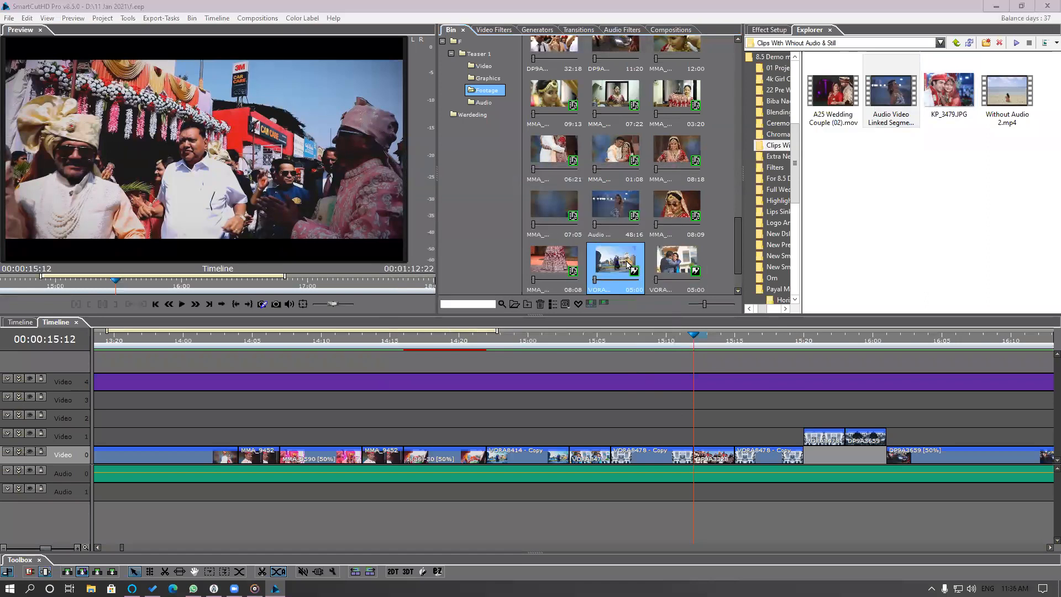
pyautogui.click(490, 338)
pyautogui.moveTo(512, 343); pyautogui.dragTo(659, 374)
# Replace the VORA8478 - Copy still in the Footage bin with A25 Wedding Couple (02).mov.
pyautogui.click(679, 269)
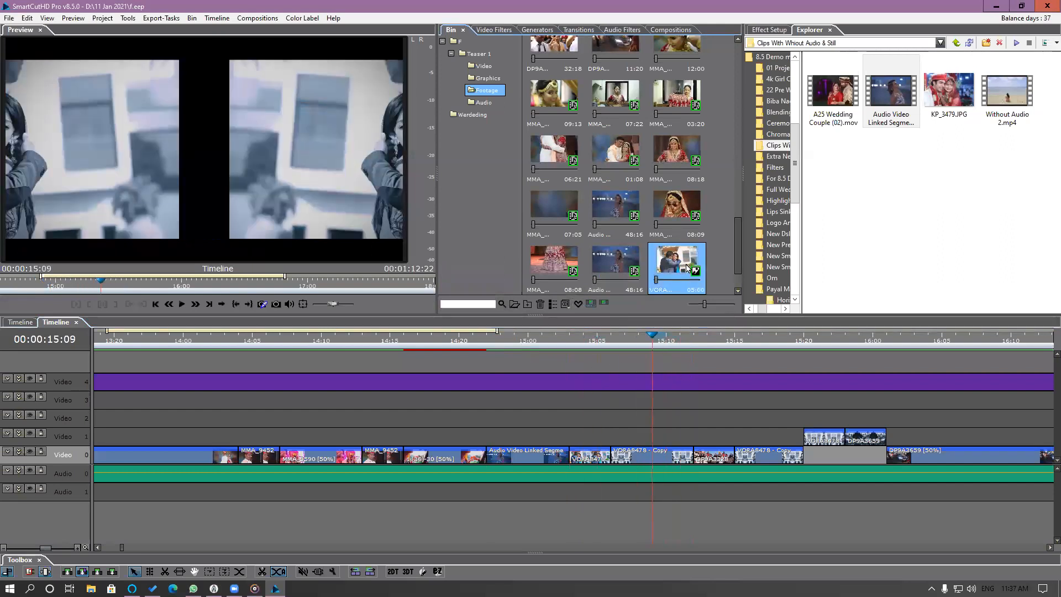
pyautogui.click(737, 289)
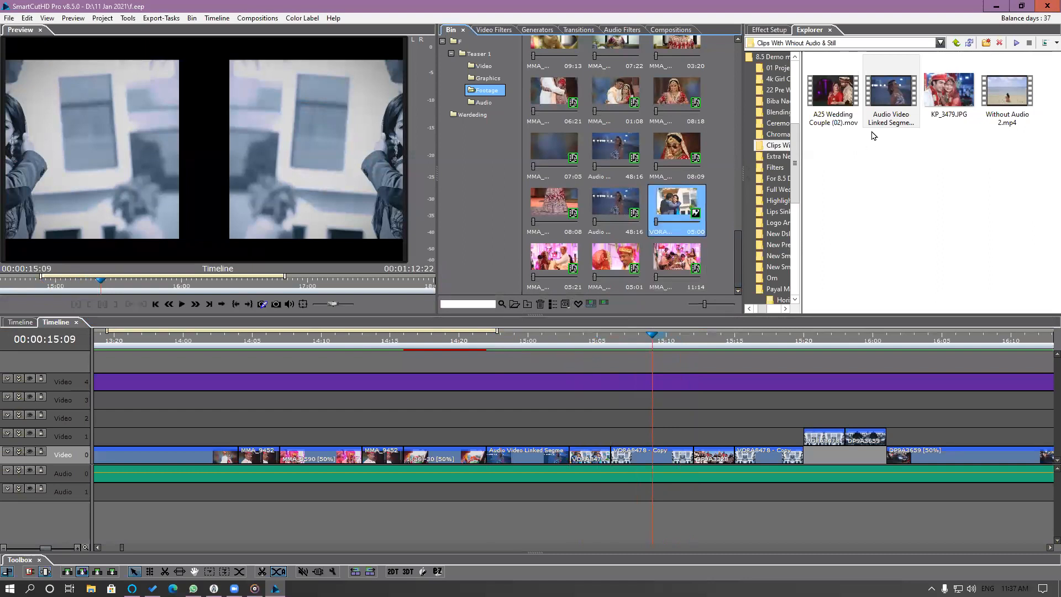
pyautogui.click(886, 101)
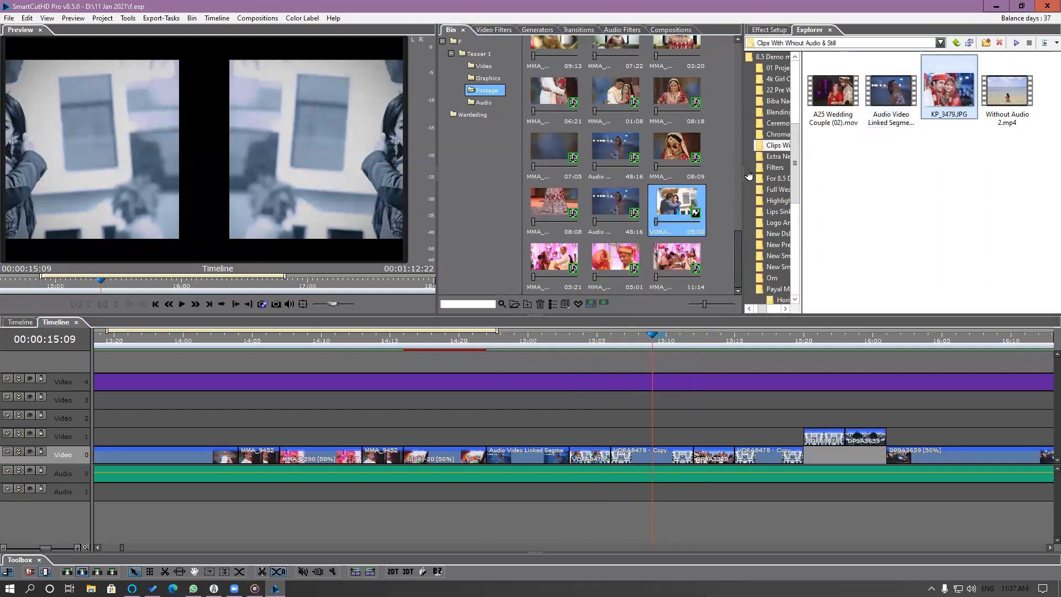
pyautogui.click(820, 104)
pyautogui.moveTo(832, 94); pyautogui.dragTo(694, 216)
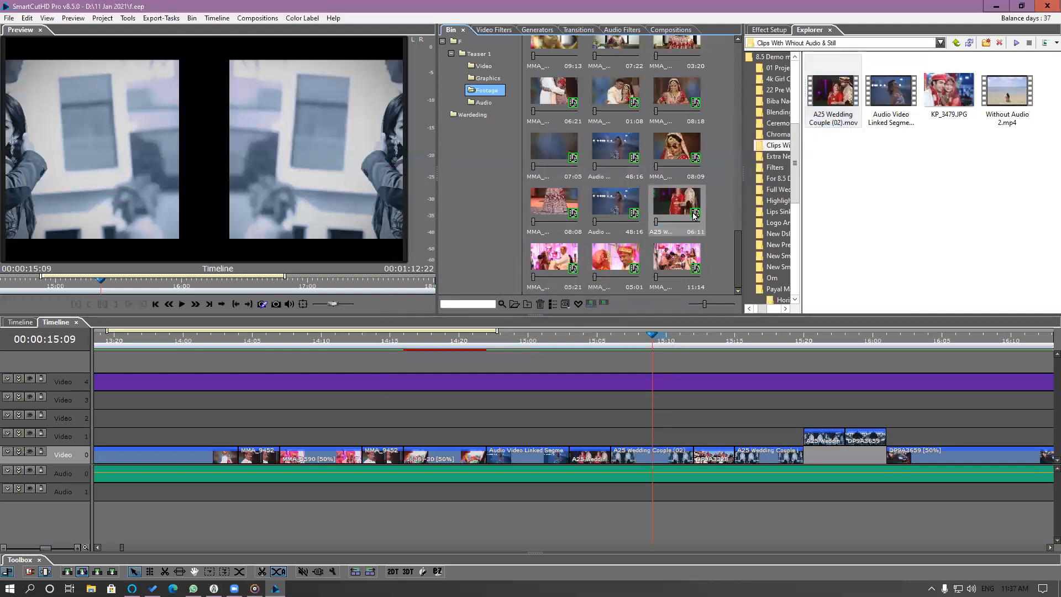
# Shift the used portion of the A25 Wedding Couple (02) segment at 00:00:15:04 to around 00:00:04:14 of its source.
pyautogui.moveTo(572, 349); pyautogui.dragTo(611, 348)
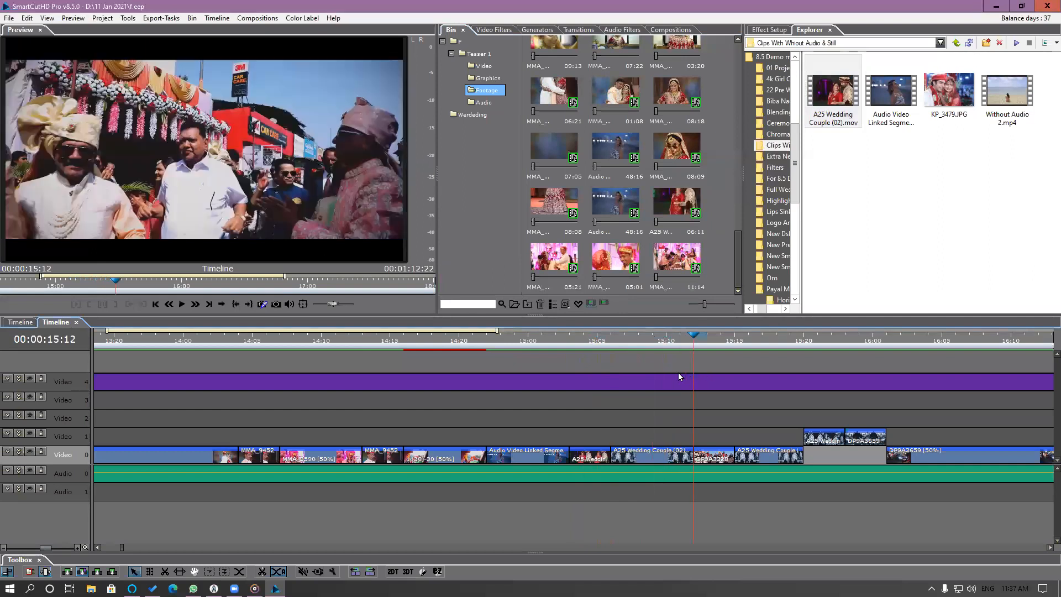
pyautogui.press('Left')
pyautogui.press('Left')
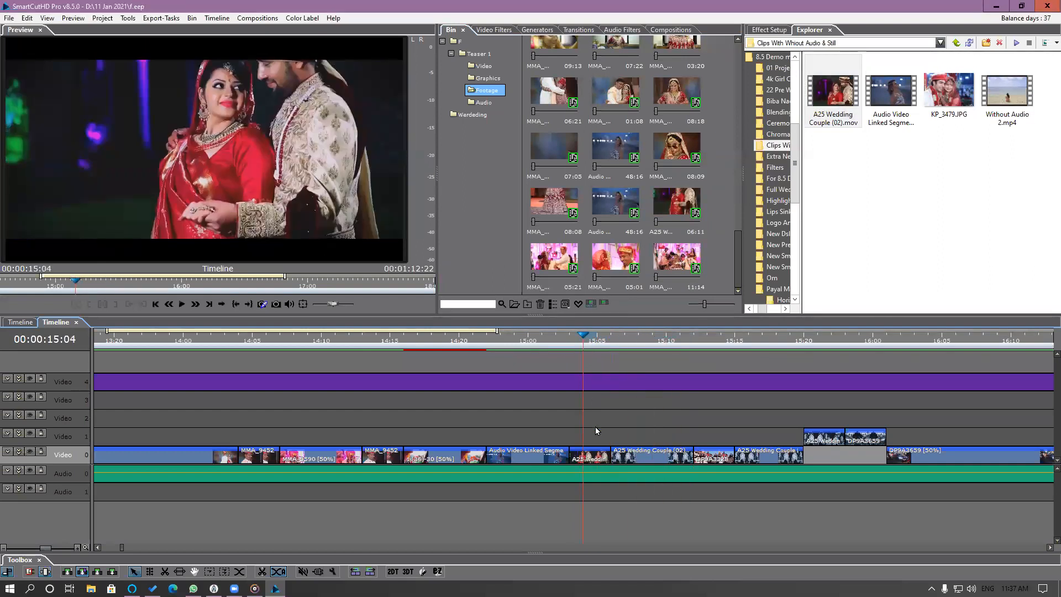
pyautogui.click(589, 457)
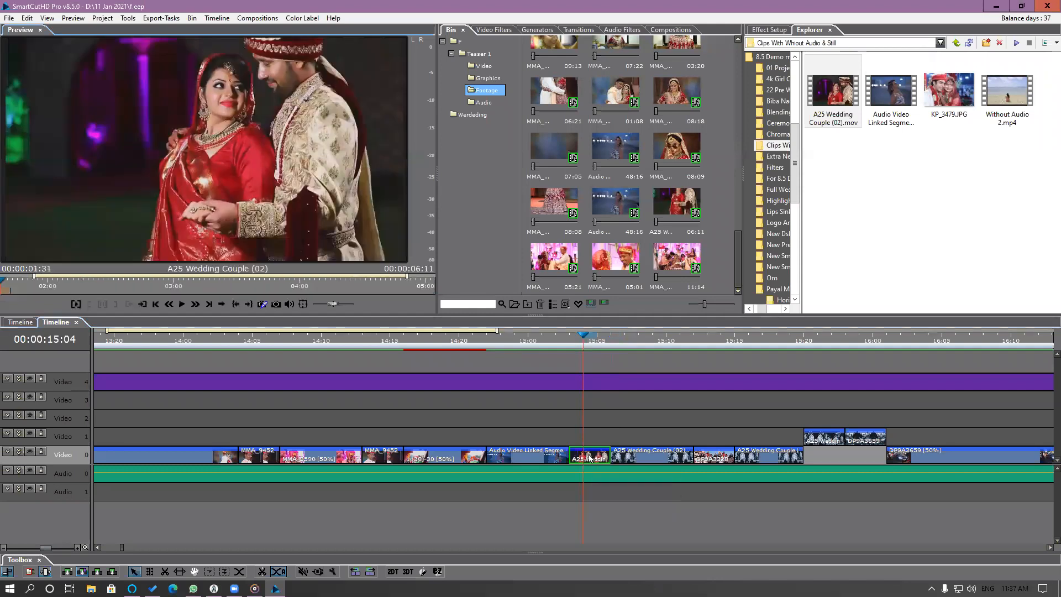
pyautogui.moveTo(8, 289); pyautogui.dragTo(339, 299)
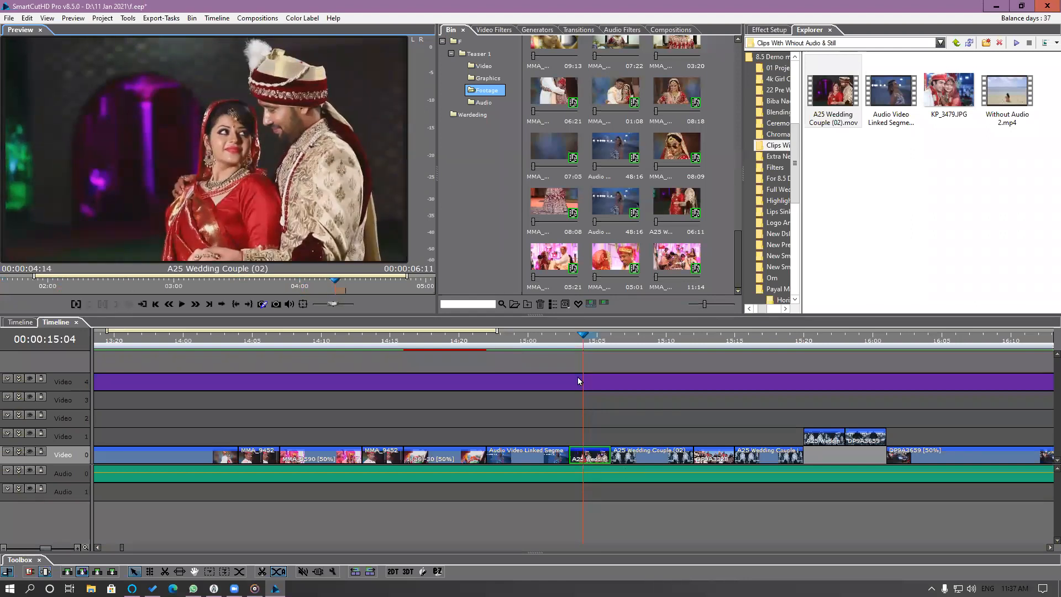
# Shift the used portion of the A25 Wedding Couple (02) segment at 00:00:15:09 to around 00:00:04:29 of its source.
pyautogui.moveTo(570, 340); pyautogui.dragTo(658, 359)
pyautogui.click(668, 457)
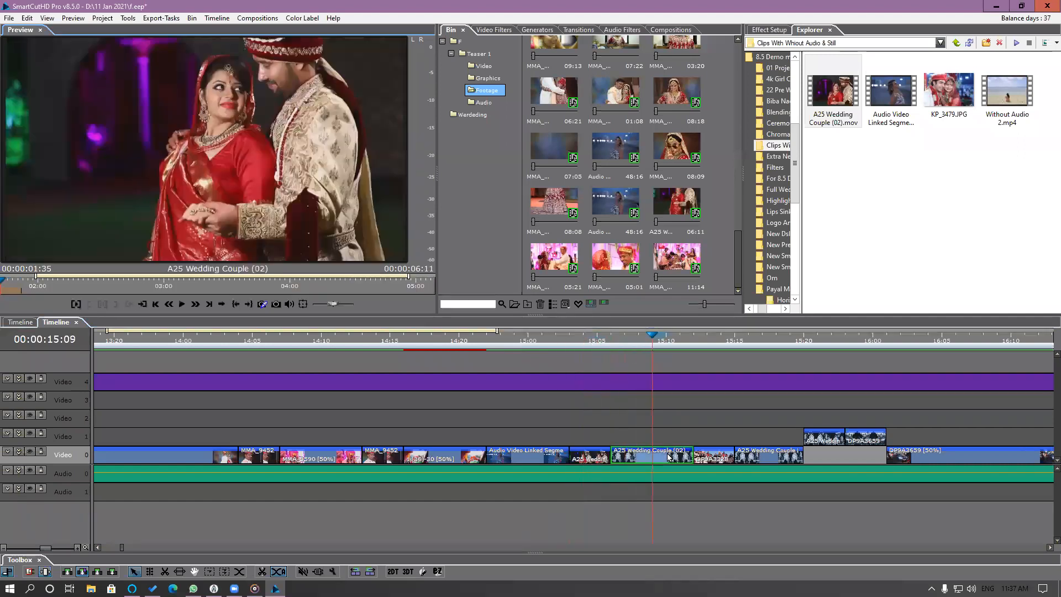
pyautogui.click(2, 292)
pyautogui.moveTo(2, 292); pyautogui.dragTo(367, 298)
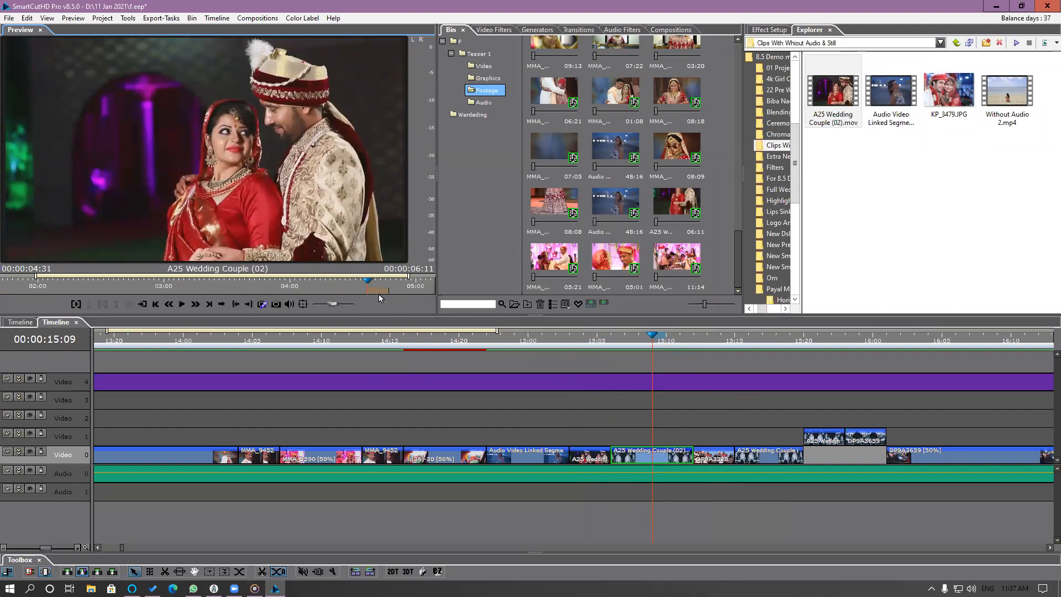
pyautogui.moveTo(378, 291)
pyautogui.mouseDown()
pyautogui.moveTo(393, 291)
pyautogui.moveTo(373, 291)
pyautogui.mouseUp()
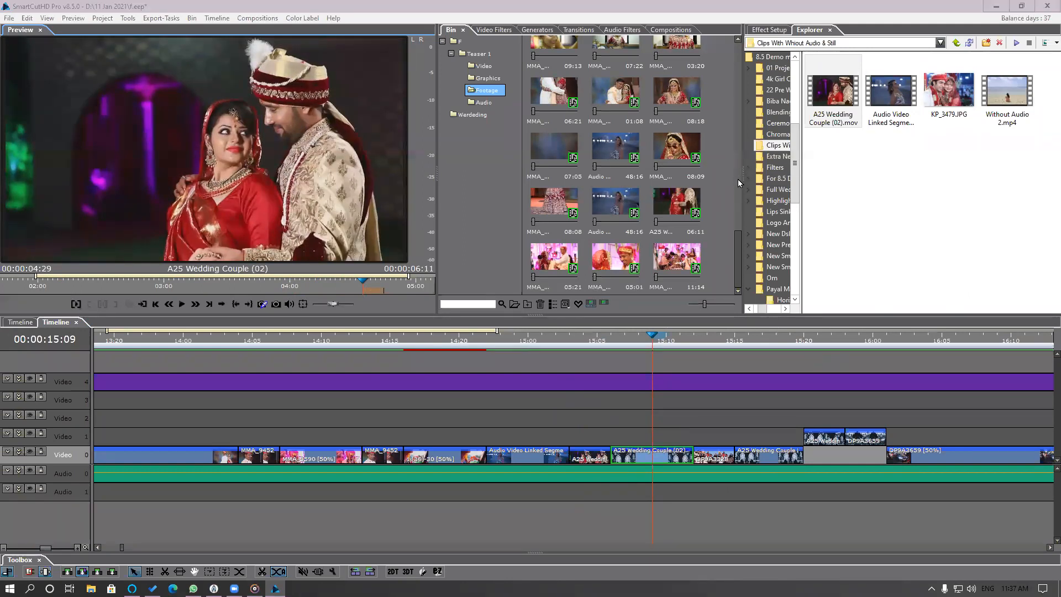
# Select the DP9A3659 segment at 00:00:16:05 on Video 0 and load B08-63 from the bin's Wardeding folder into the preview.
pyautogui.moveTo(742, 184); pyautogui.dragTo(753, 186)
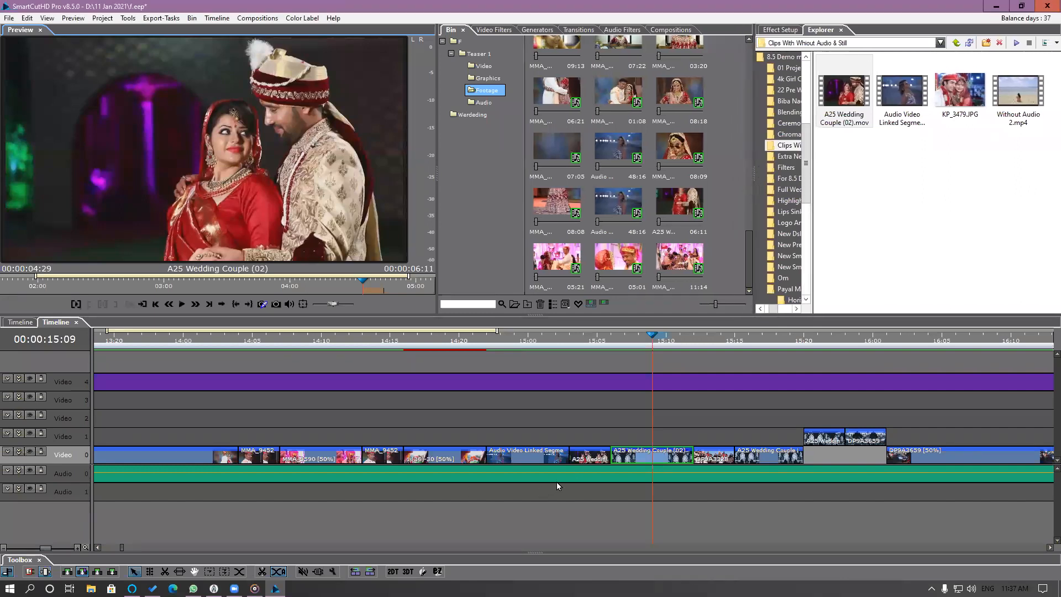
pyautogui.hscroll(5, 557, 485)
pyautogui.moveTo(464, 341); pyautogui.dragTo(722, 401)
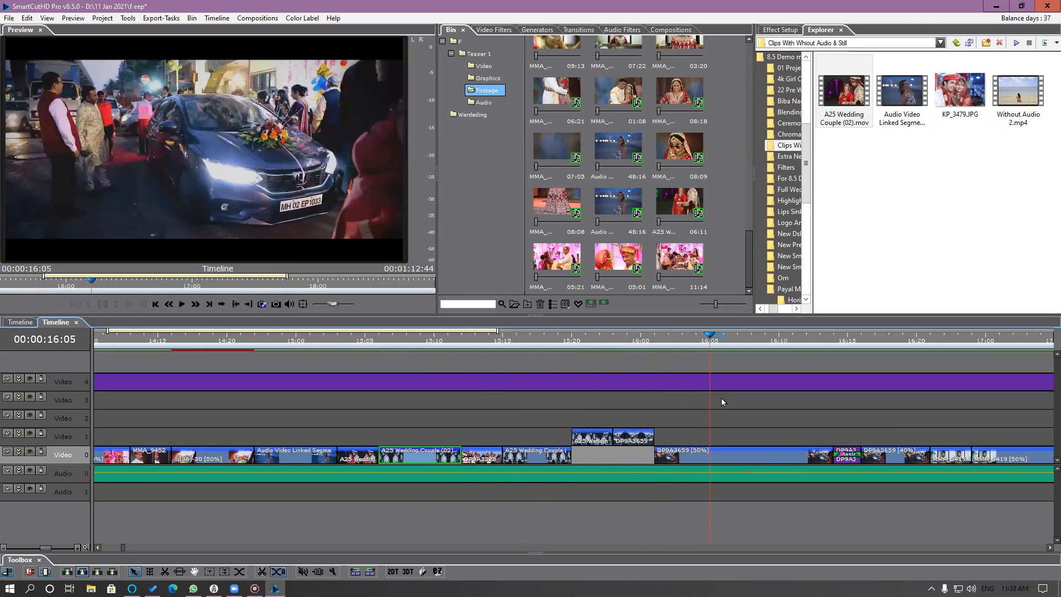
pyautogui.click(725, 458)
pyautogui.hscroll(3, 724, 456)
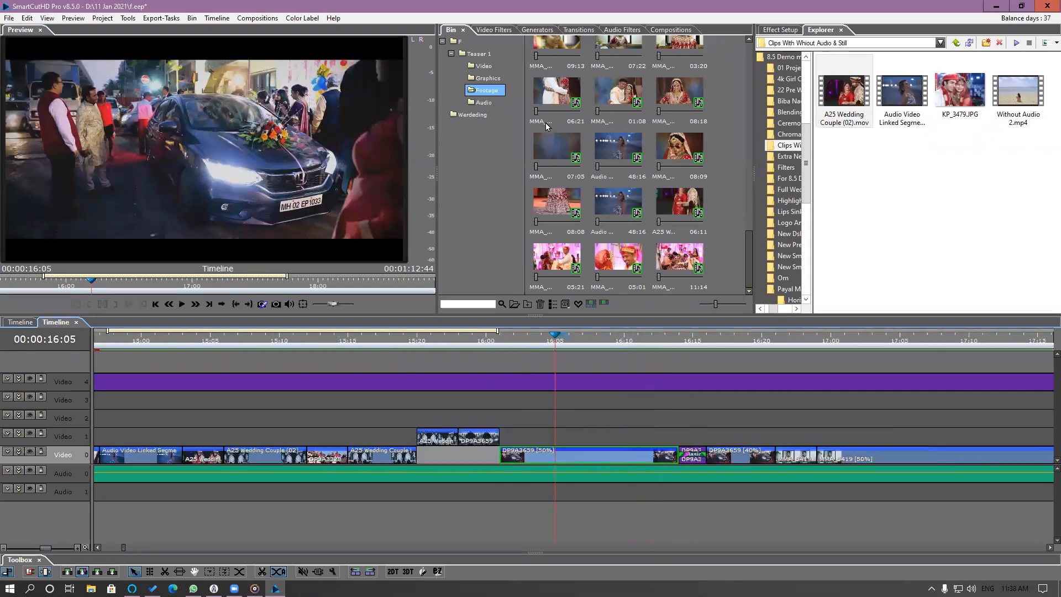
pyautogui.click(476, 118)
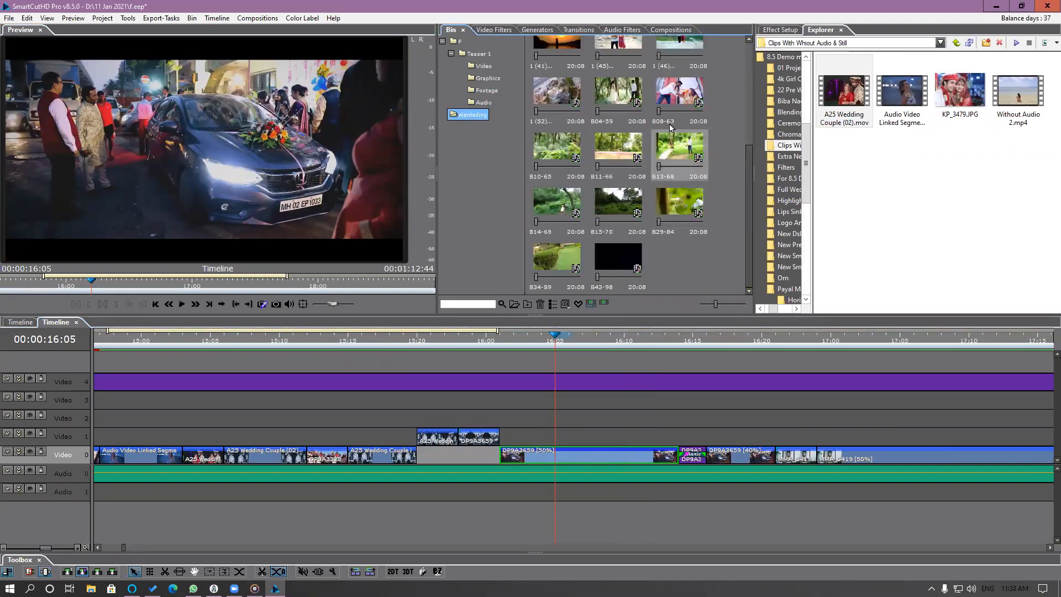
pyautogui.click(681, 98)
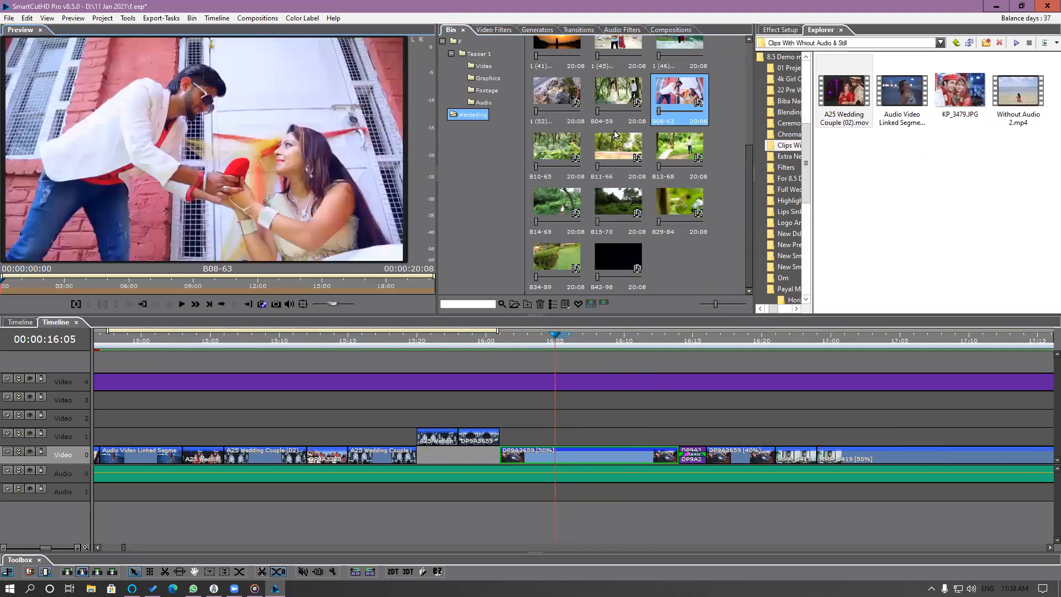
# Mark the portion of B08-63 from about 00:00:07:23 to 00:00:10:01.
pyautogui.moveTo(29, 286); pyautogui.dragTo(170, 286)
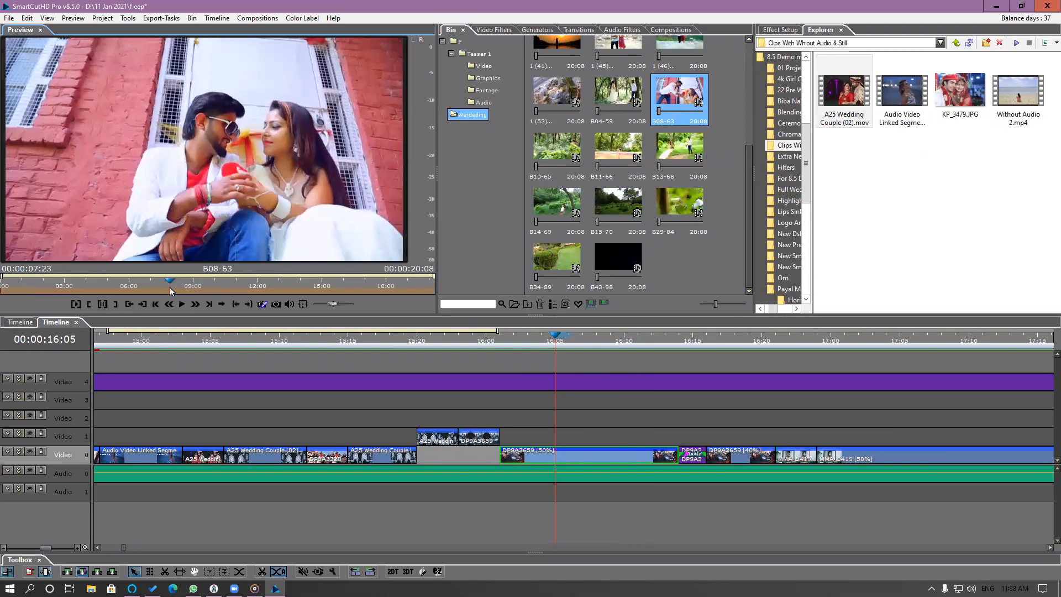
pyautogui.press('i')
pyautogui.moveTo(172, 287); pyautogui.dragTo(214, 290)
pyautogui.click(115, 304)
pyautogui.click(116, 305)
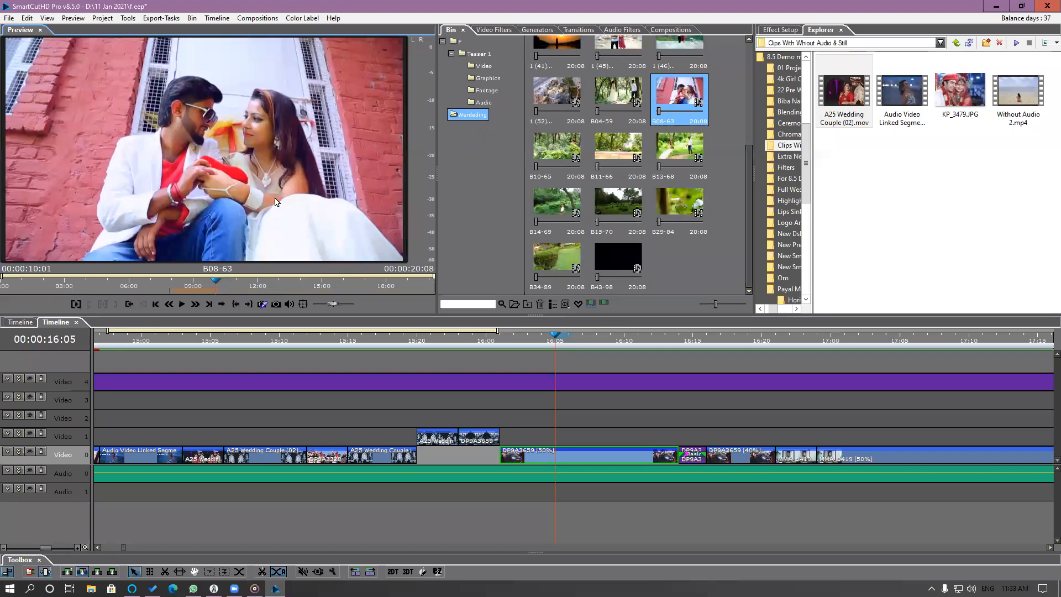
# Replace the DP9A3659 segment at 00:00:16:05 with the marked portion of B08-63, using Extend, and scrub through it.
pyautogui.moveTo(215, 160); pyautogui.dragTo(529, 458)
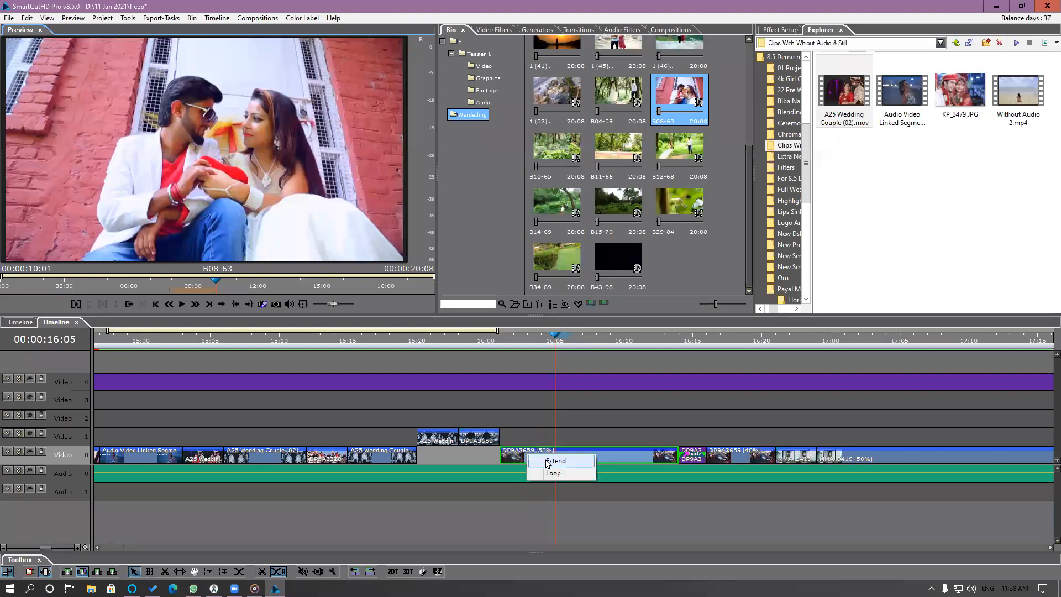
pyautogui.click(538, 461)
pyautogui.moveTo(506, 341); pyautogui.dragTo(578, 471)
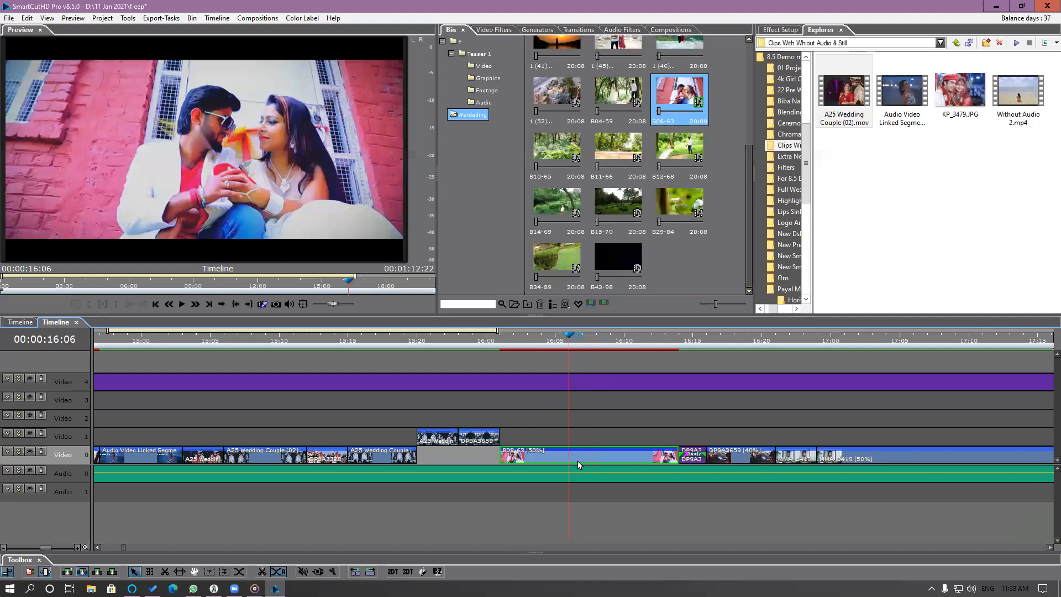
# Try to set the B08-63 segment's speed to 100% while maintaining its duration, and scrub through it.
pyautogui.rightClick(577, 464)
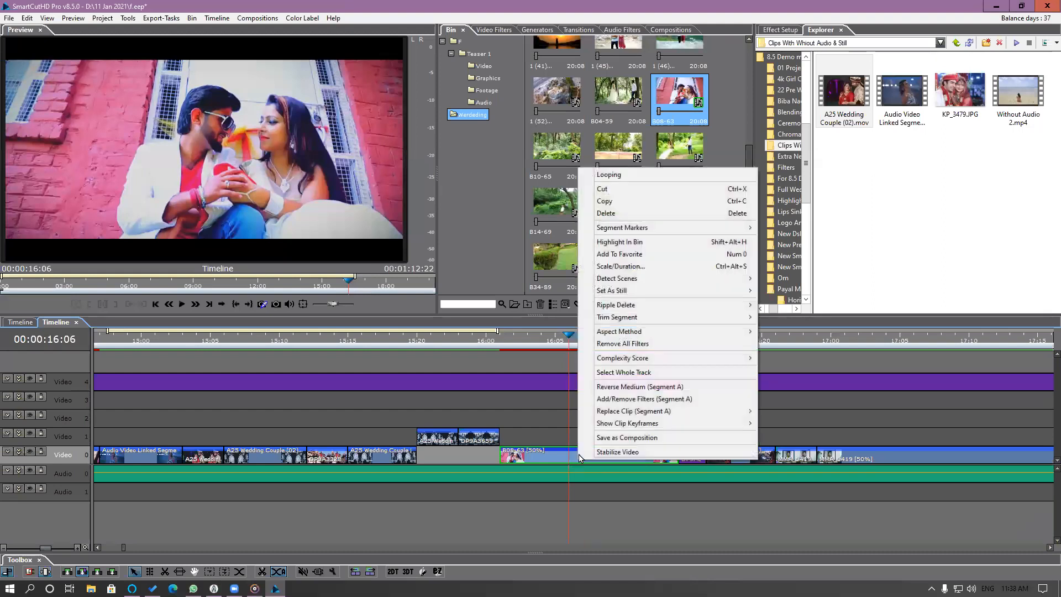
pyautogui.click(621, 267)
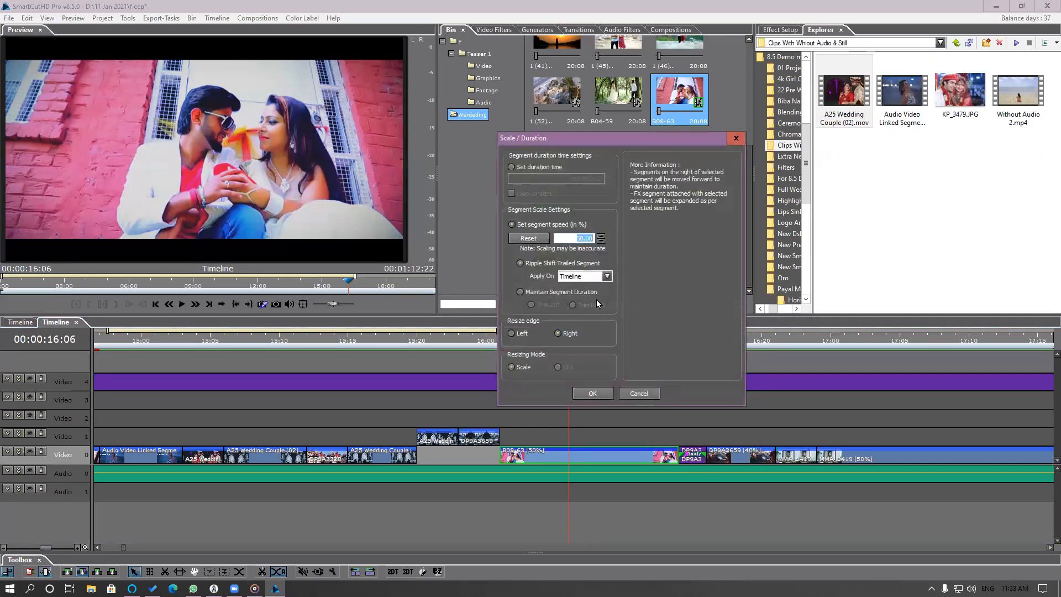
pyautogui.write('100')
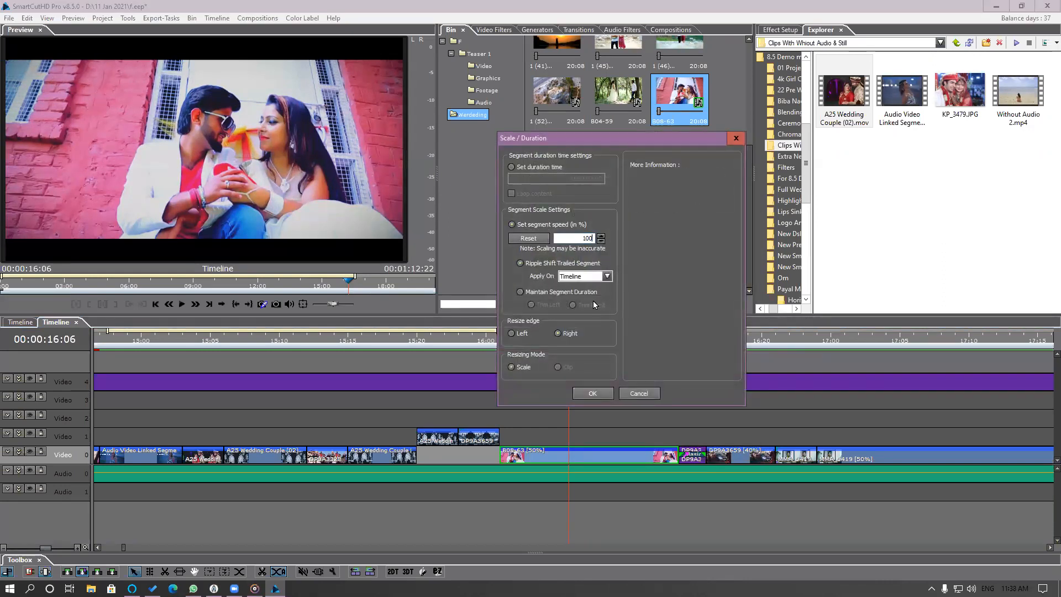
pyautogui.click(532, 293)
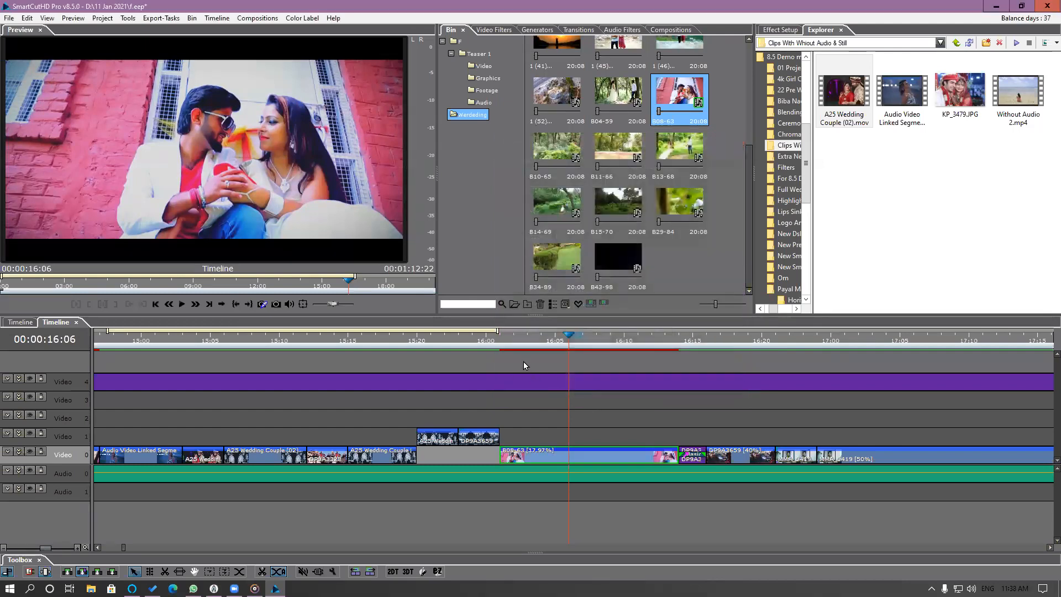
pyautogui.moveTo(523, 342); pyautogui.dragTo(578, 407)
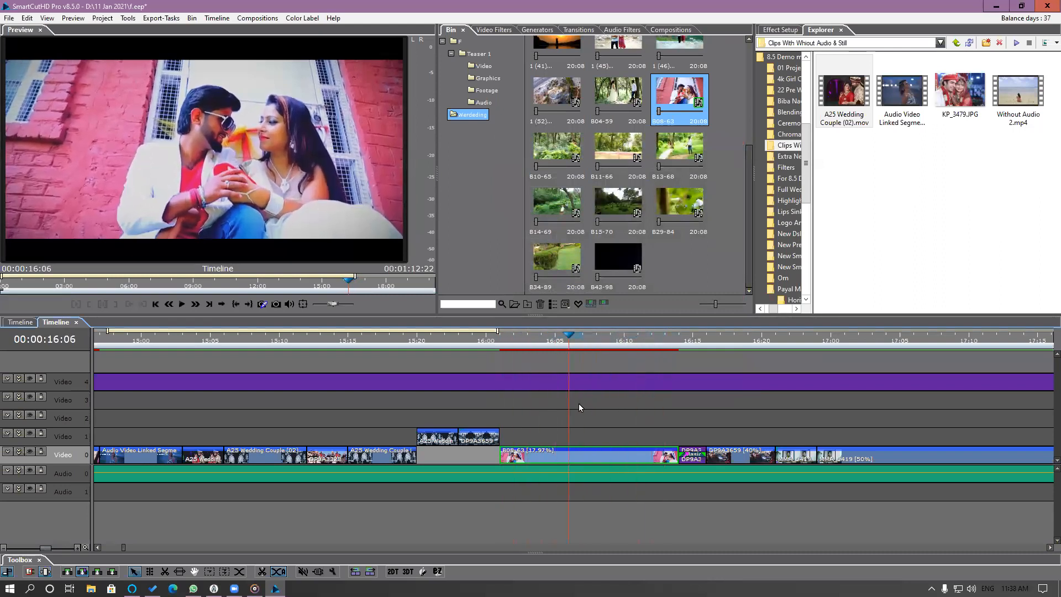
# Set the B08-63 segment's speed to 50% with its segment duration maintained and play back the edit.
pyautogui.rightClick(584, 459)
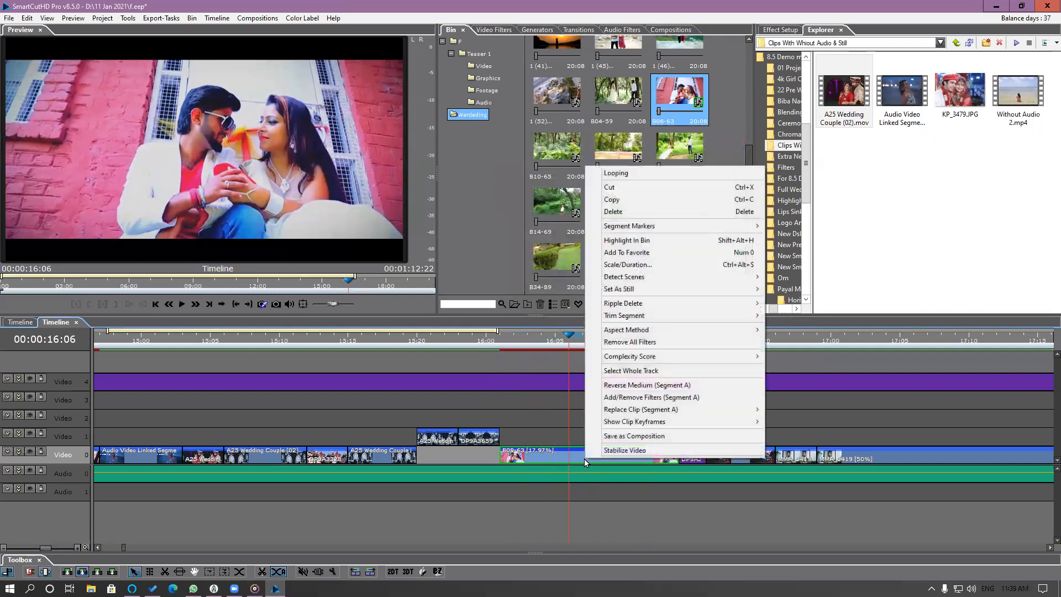
pyautogui.click(627, 265)
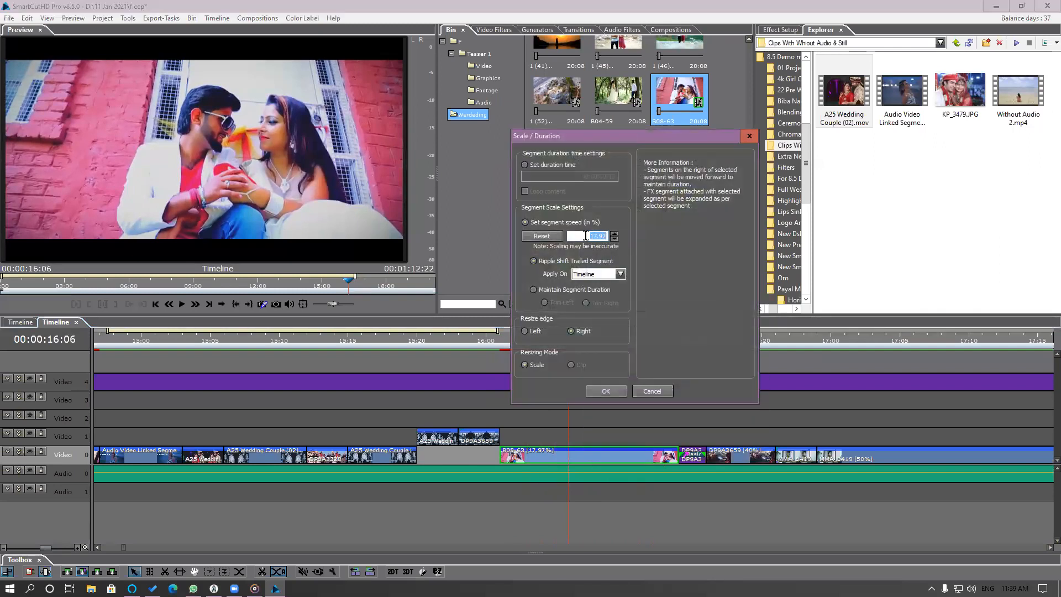
pyautogui.write('50')
pyautogui.click(533, 290)
pyautogui.click(618, 391)
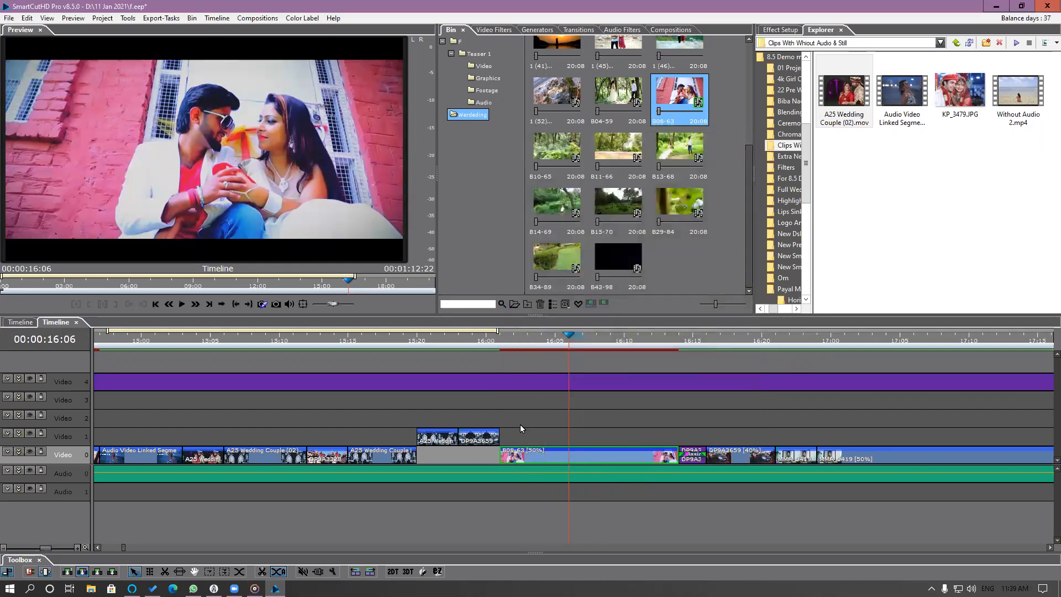
pyautogui.click(532, 342)
pyautogui.press('space')
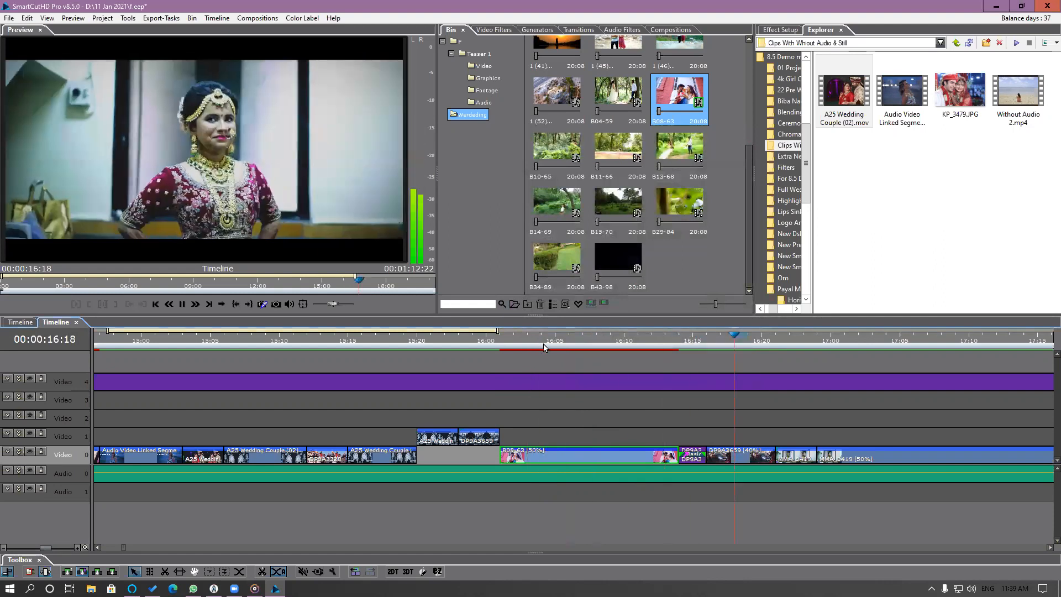
# Play back and scrub the B08-63 segment, and scrub through the title section up to about 00:00:27:07.
pyautogui.press('space')
pyautogui.click(540, 339)
pyautogui.press('space')
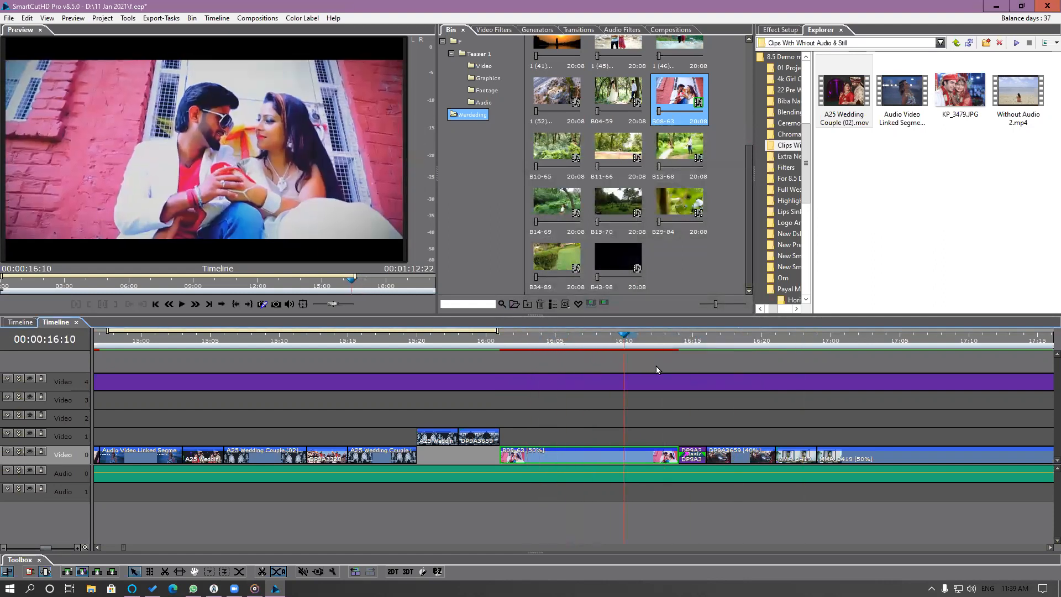
pyautogui.moveTo(734, 380); pyautogui.dragTo(555, 388)
pyautogui.scroll(-3, 558, 391)
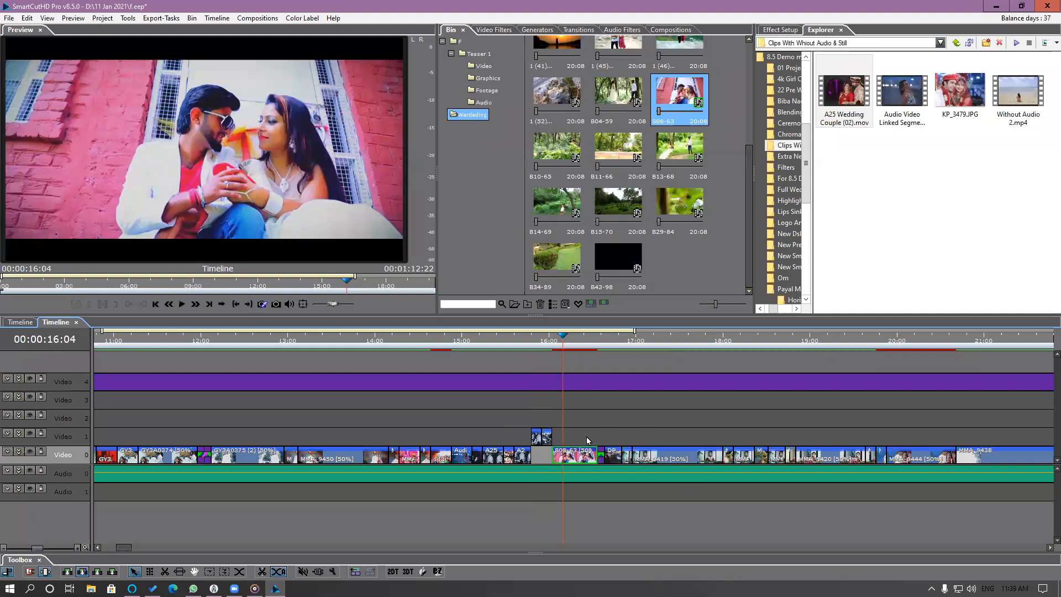
pyautogui.scroll(-3, 605, 417)
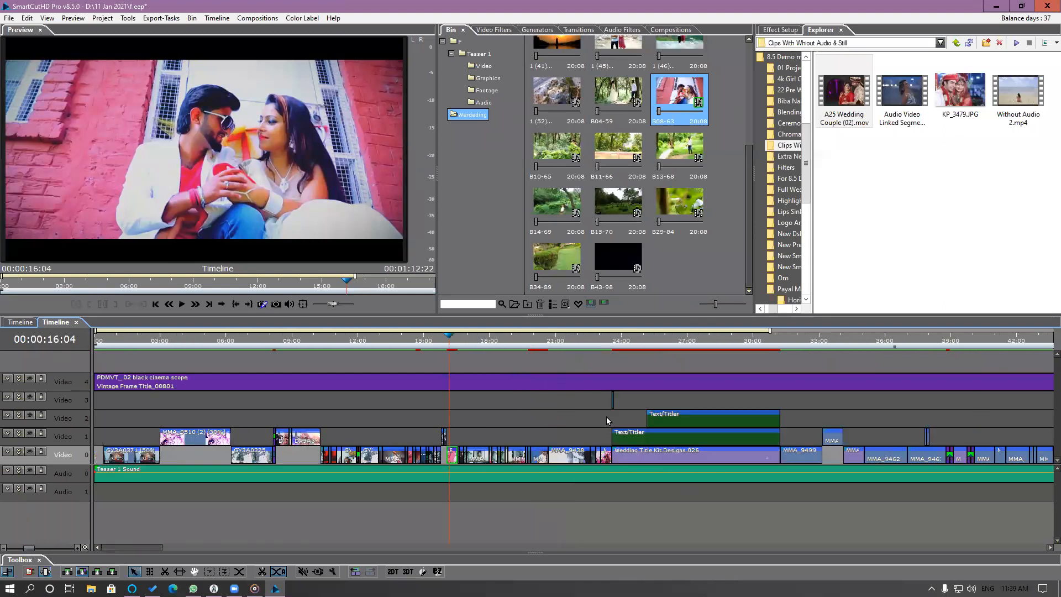
pyautogui.click(613, 343)
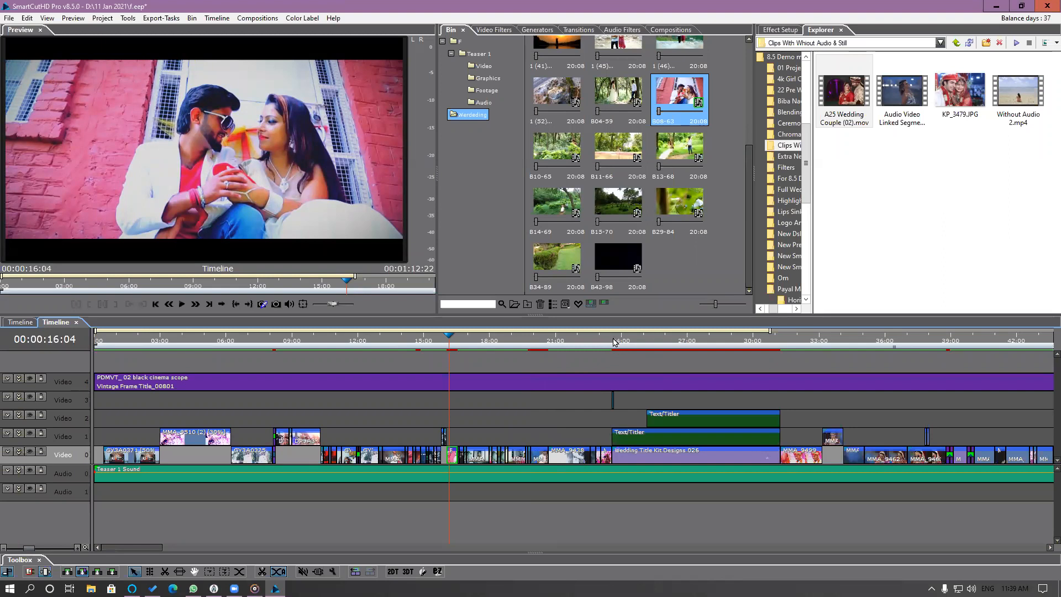
pyautogui.moveTo(638, 342); pyautogui.dragTo(694, 373)
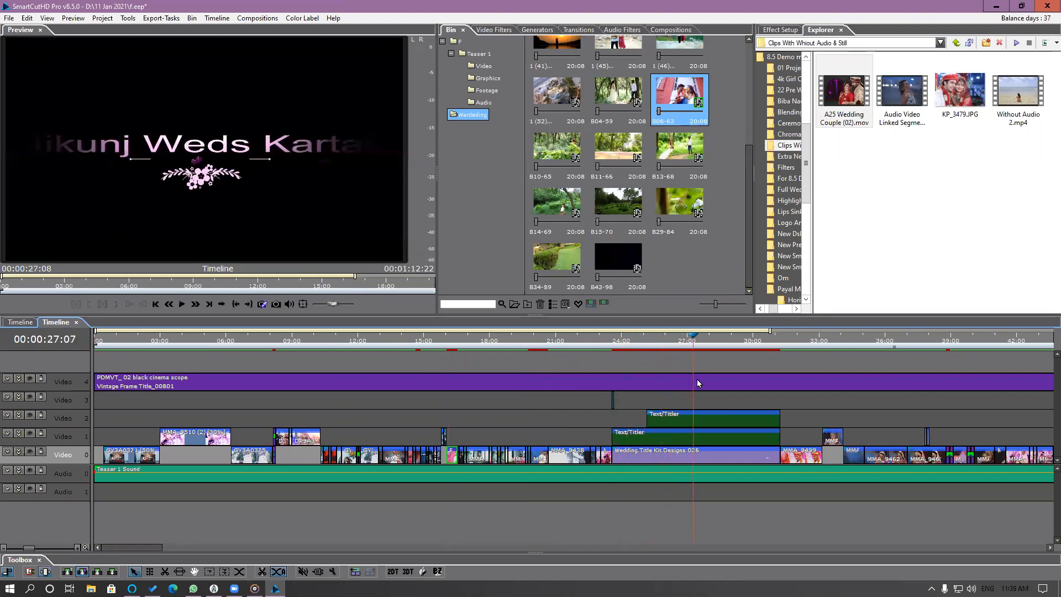
# Highlight the source clip of the MMA_9438 segment at 00:00:21:14 in the bin and load it into the preview.
pyautogui.click(500, 409)
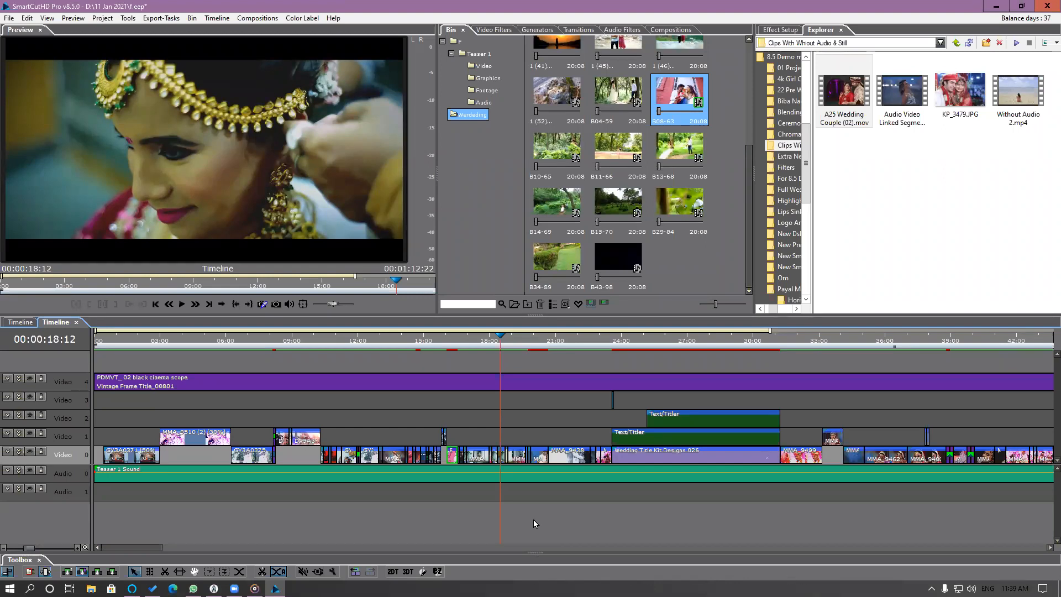
pyautogui.click(25, 325)
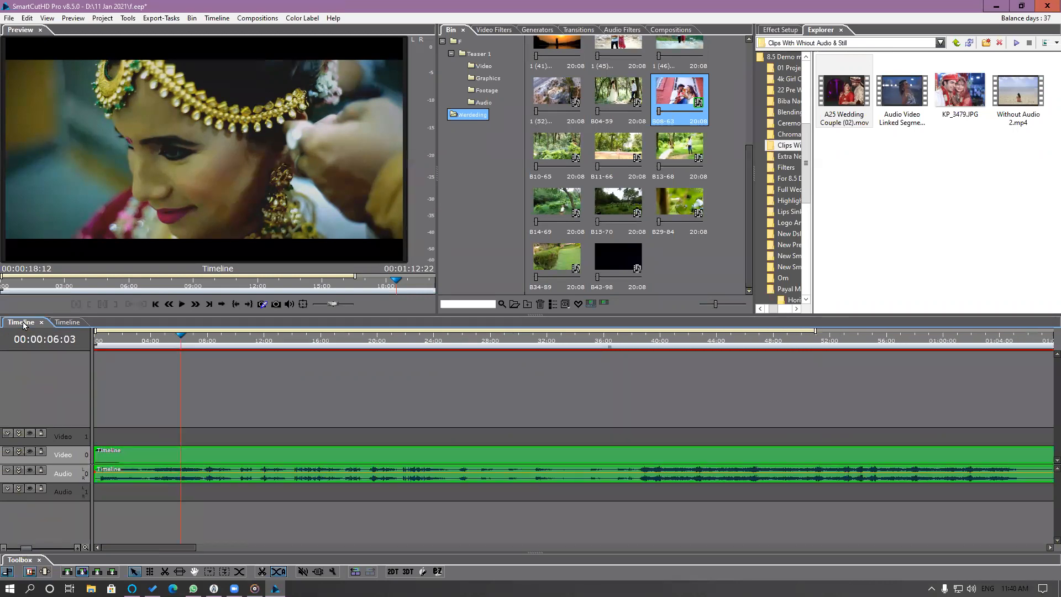
pyautogui.click(61, 323)
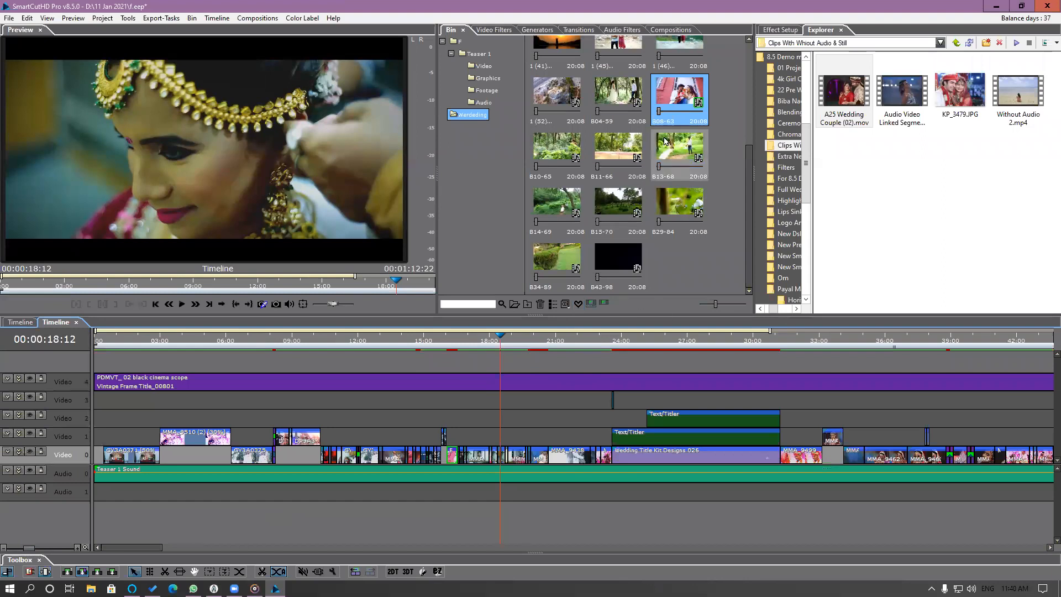
pyautogui.click(567, 348)
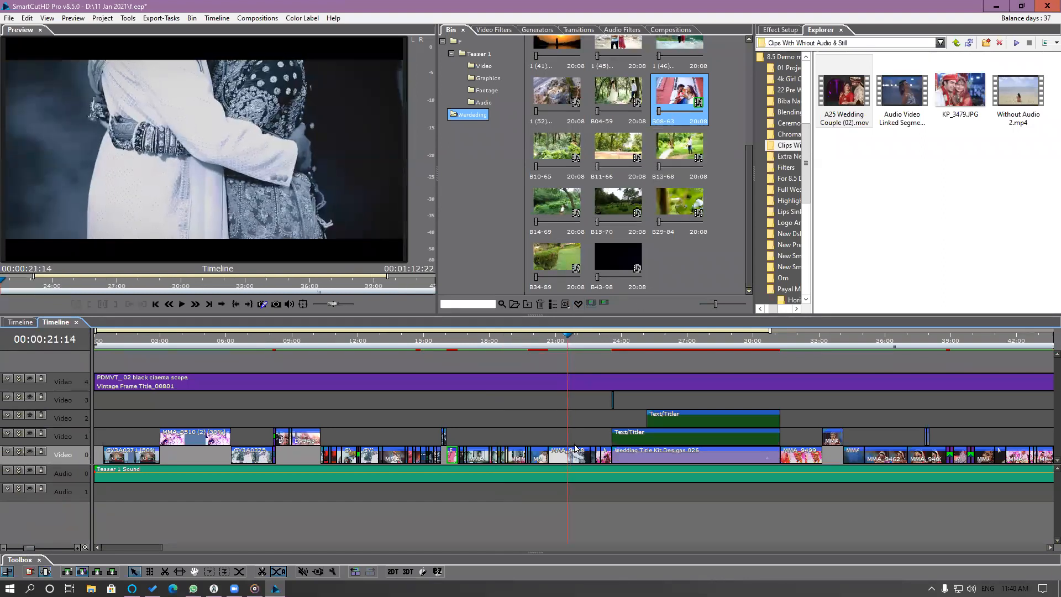
pyautogui.rightClick(568, 462)
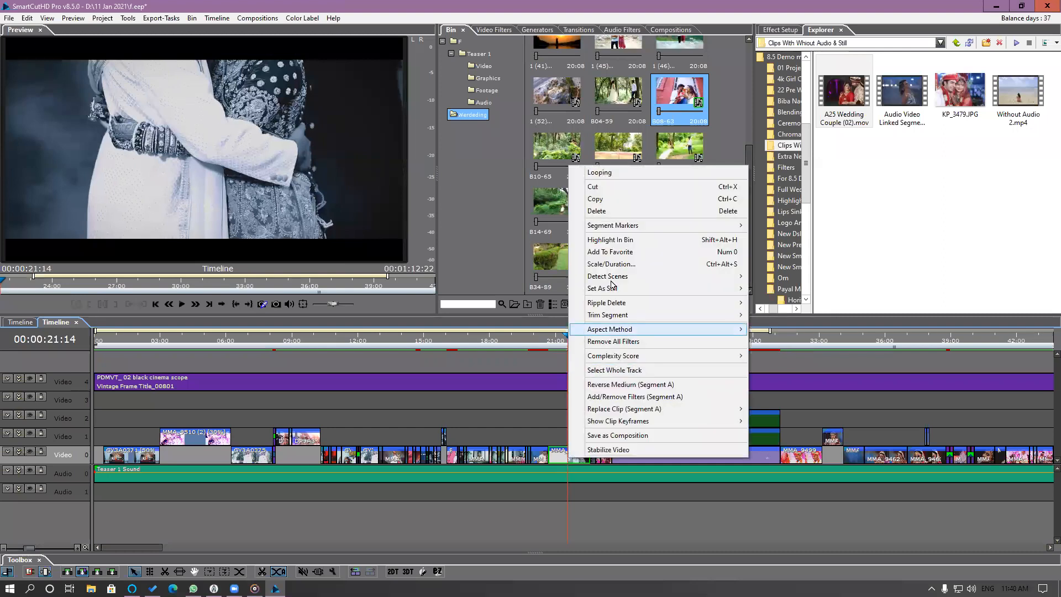
pyautogui.click(619, 243)
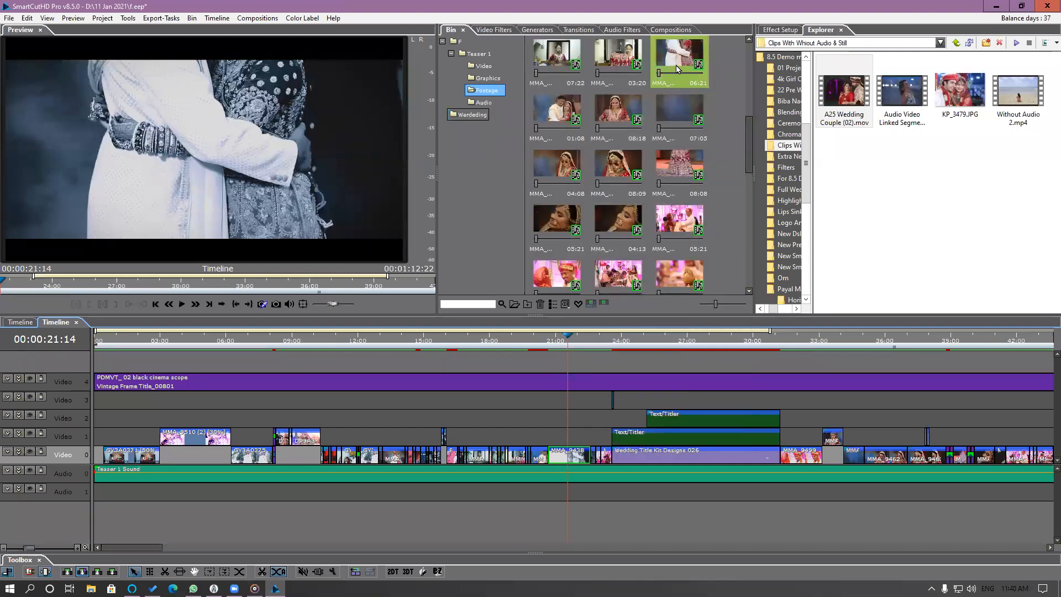
pyautogui.scroll(3, 745, 117)
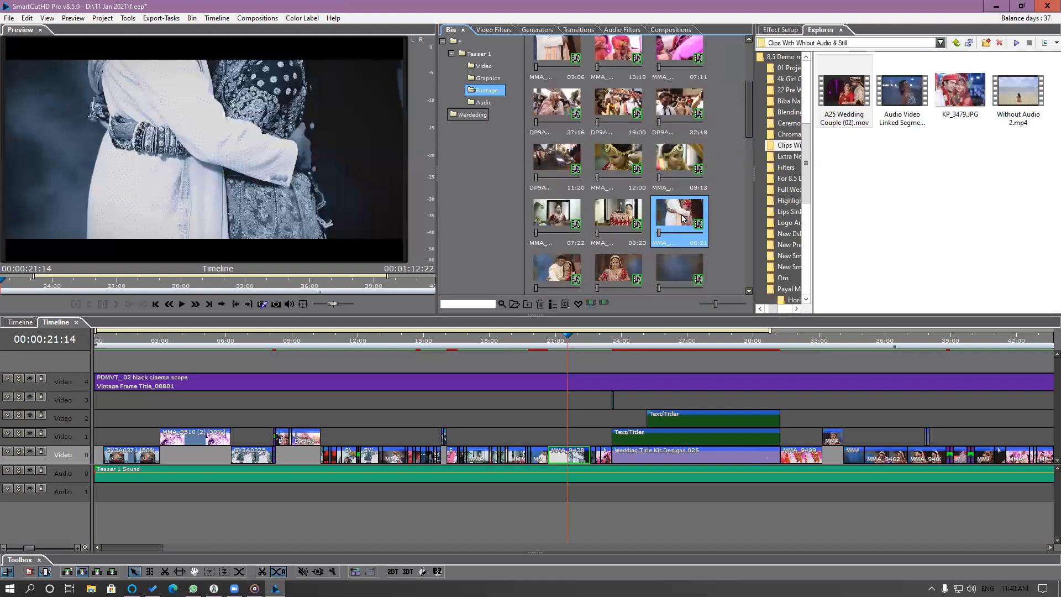
pyautogui.click(683, 219)
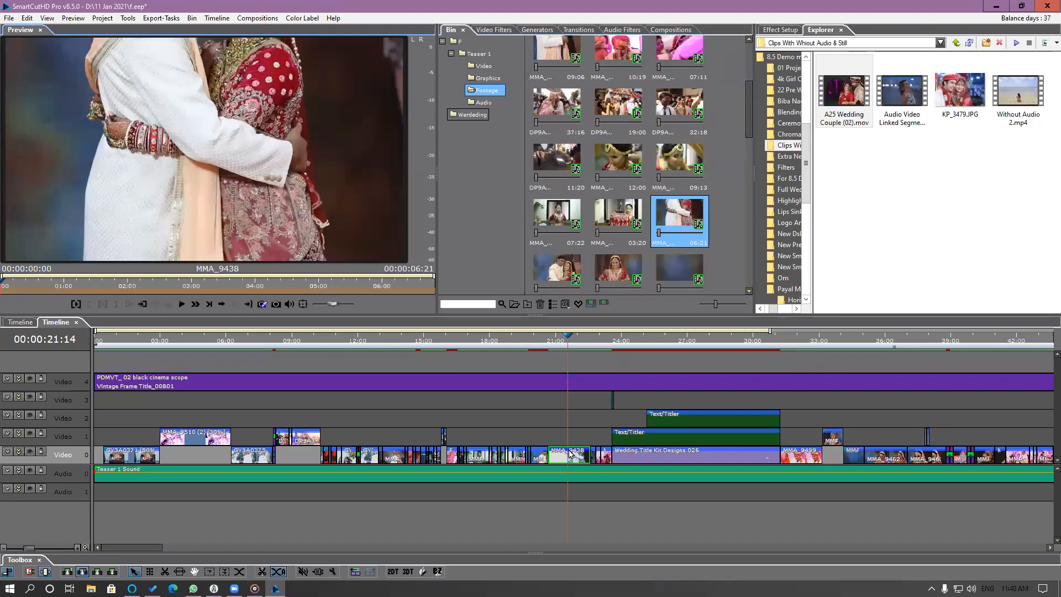
pyautogui.rightClick(679, 218)
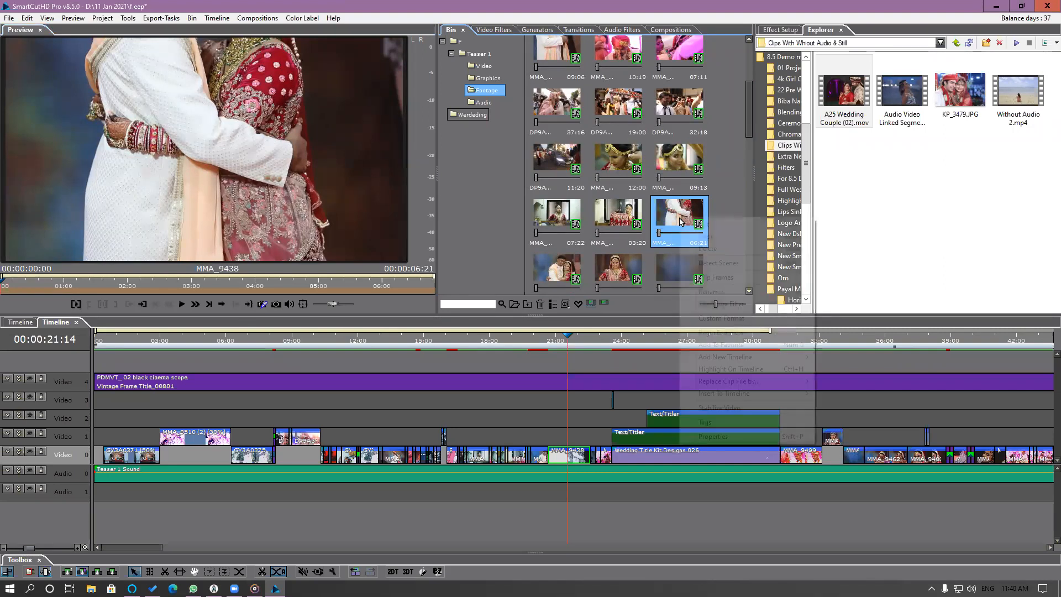
pyautogui.click(924, 161)
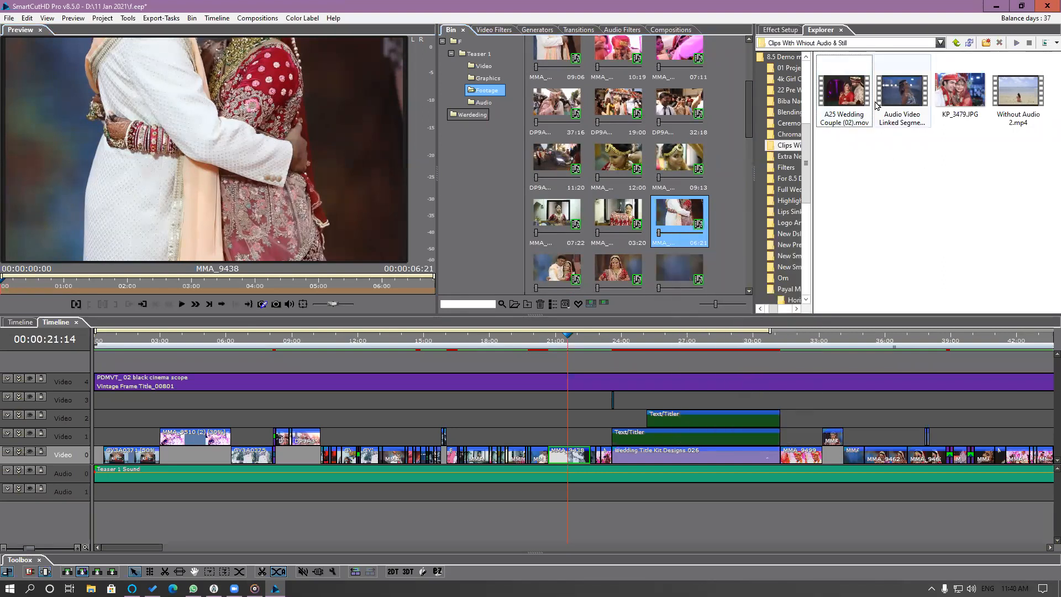
# Replace the file of the MMA_9438 bin clip with B08-63.mp4 and check the segment at 00:00:21:00.
pyautogui.rightClick(674, 220)
pyautogui.moveTo(718, 381)
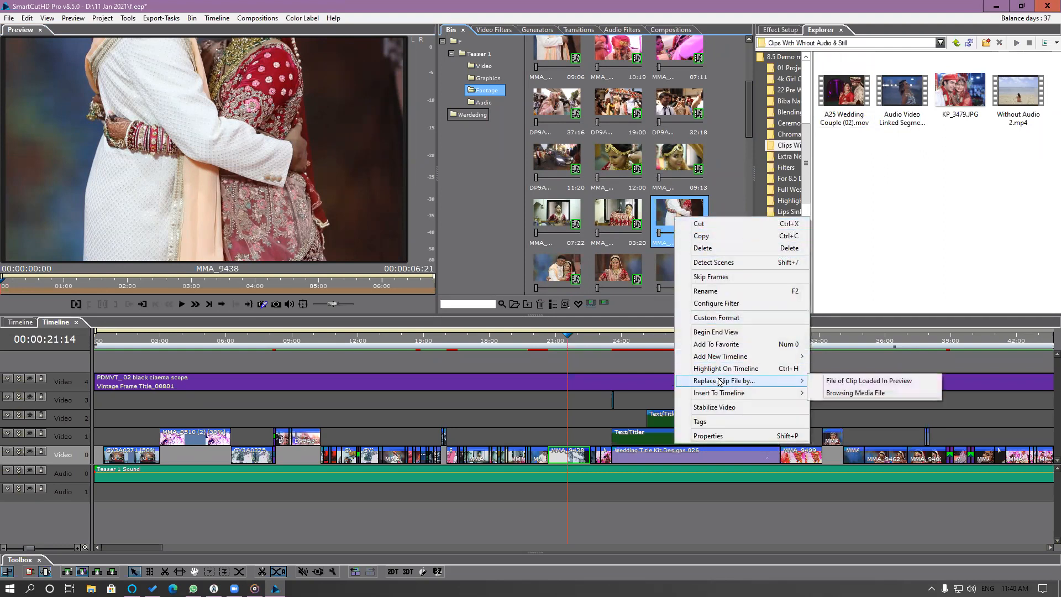
pyautogui.click(848, 393)
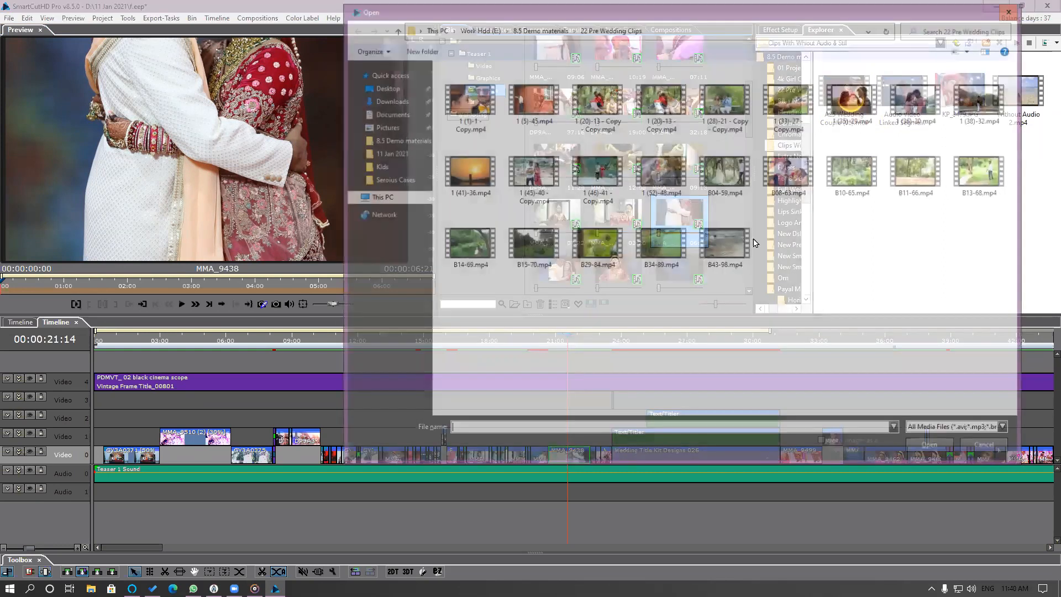
pyautogui.click(788, 178)
pyautogui.doubleClick(789, 178)
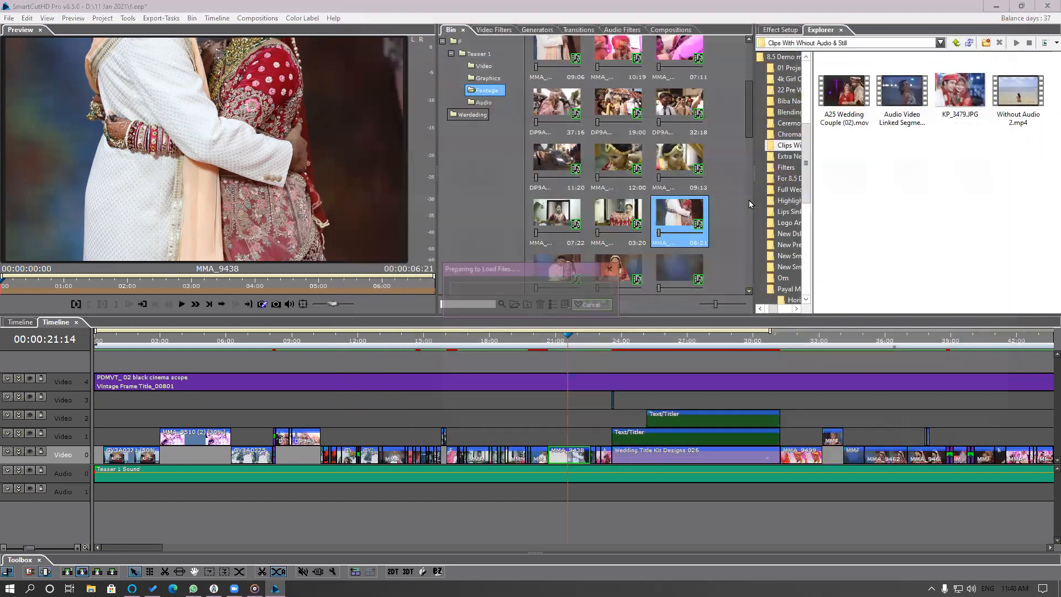
pyautogui.click(556, 348)
pyautogui.moveTo(554, 345)
pyautogui.mouseDown()
pyautogui.moveTo(584, 351)
pyautogui.moveTo(556, 353)
pyautogui.mouseUp()
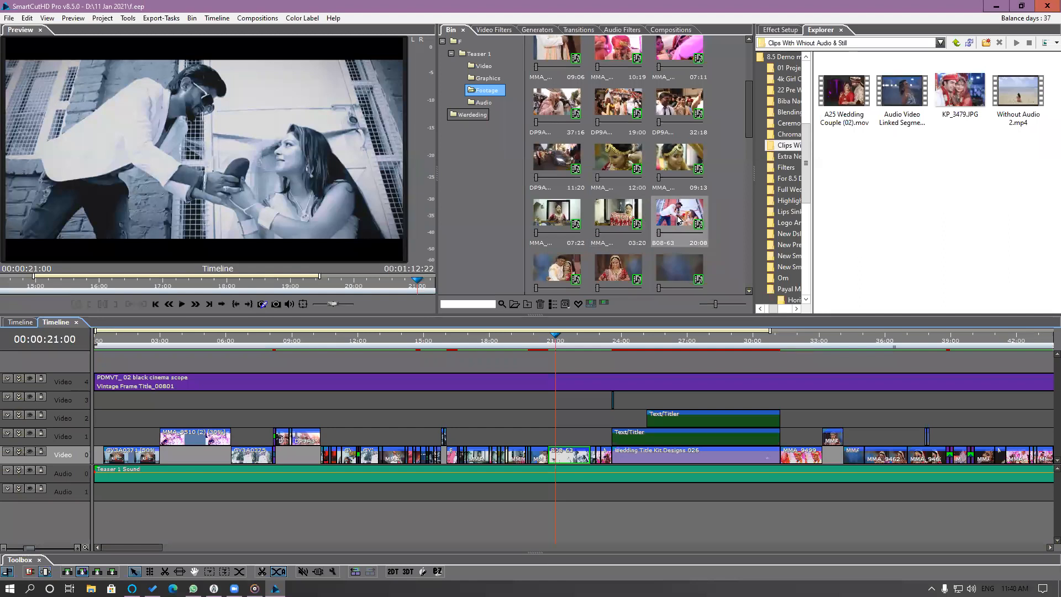
# Replace only the timeline segment at 00:00:21:00 with 1 (36)-30.mp4, truncating from right, and check it at 00:00:21:06.
pyautogui.rightClick(572, 457)
pyautogui.moveTo(740, 406)
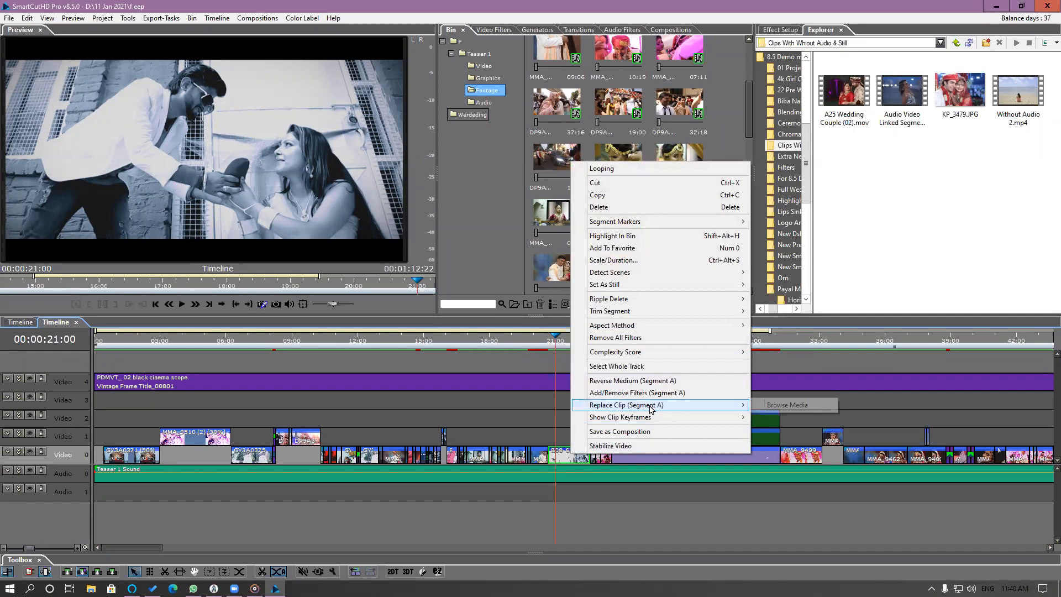
pyautogui.click(790, 410)
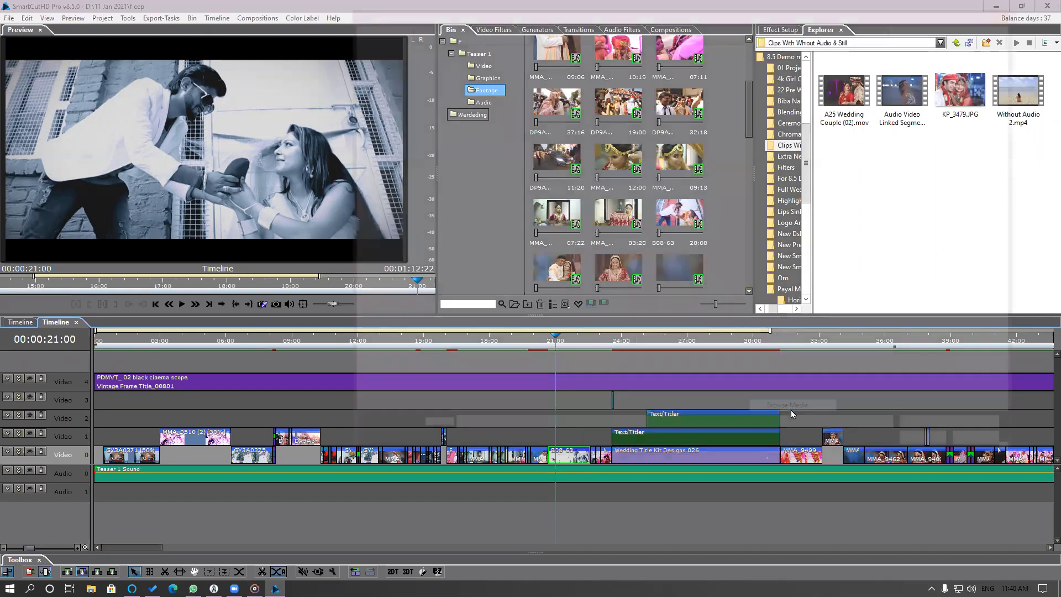
pyautogui.click(923, 110)
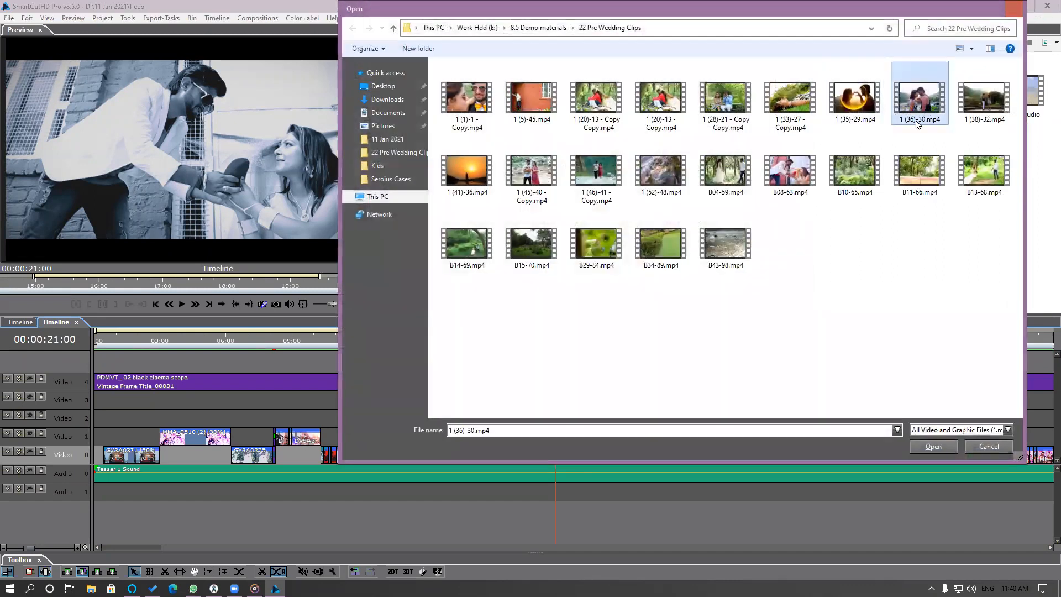
pyautogui.doubleClick(922, 111)
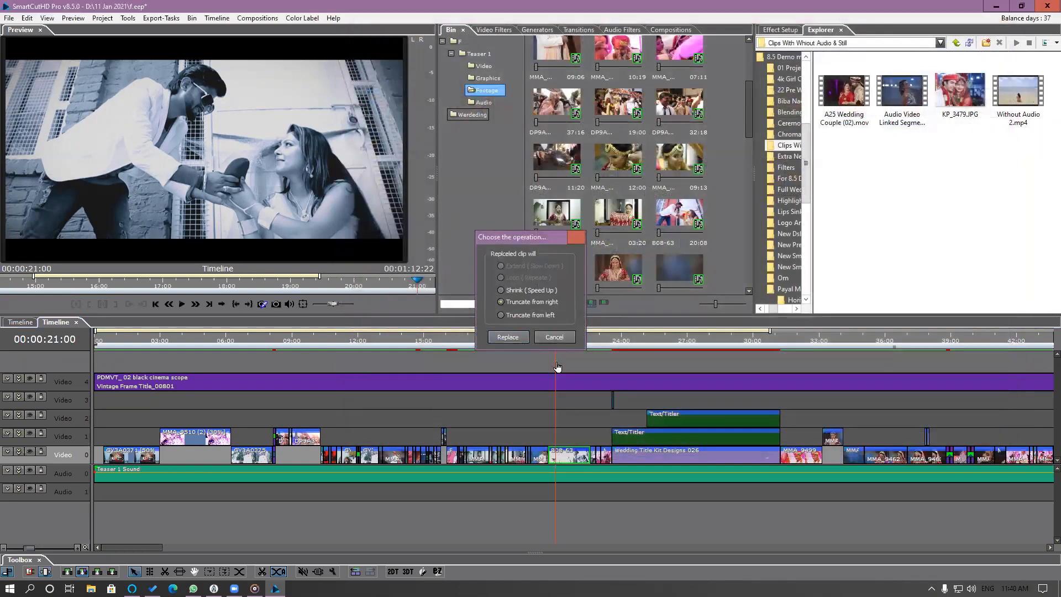
pyautogui.click(557, 336)
pyautogui.click(559, 341)
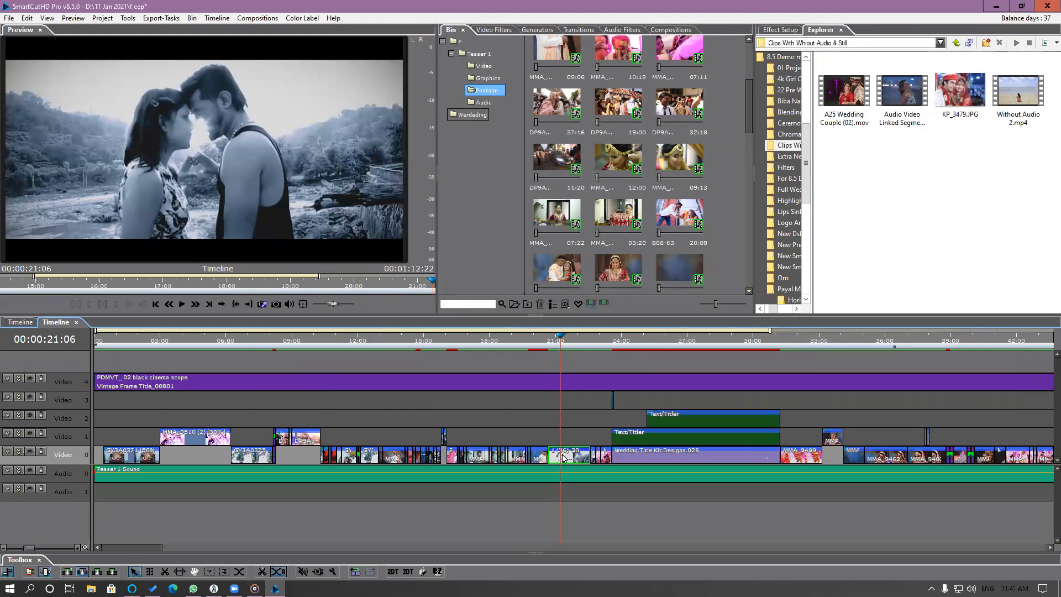
# Check the replaced B08-63 clip in the Footage bin, and select B13-68 in the Wardeding bin folder.
pyautogui.click(686, 215)
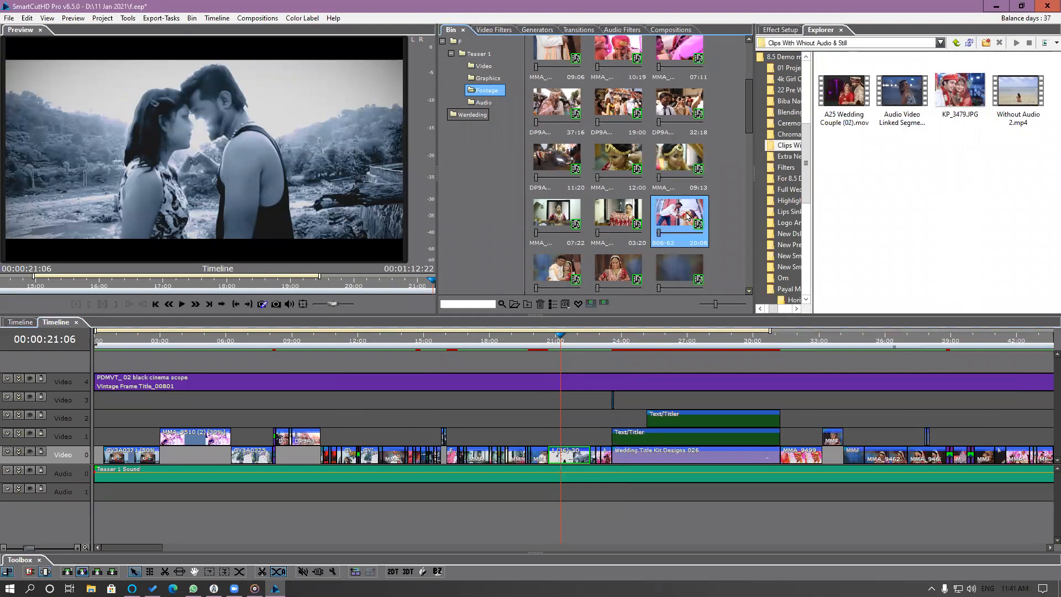
pyautogui.rightClick(687, 216)
pyautogui.click(616, 282)
pyautogui.click(480, 115)
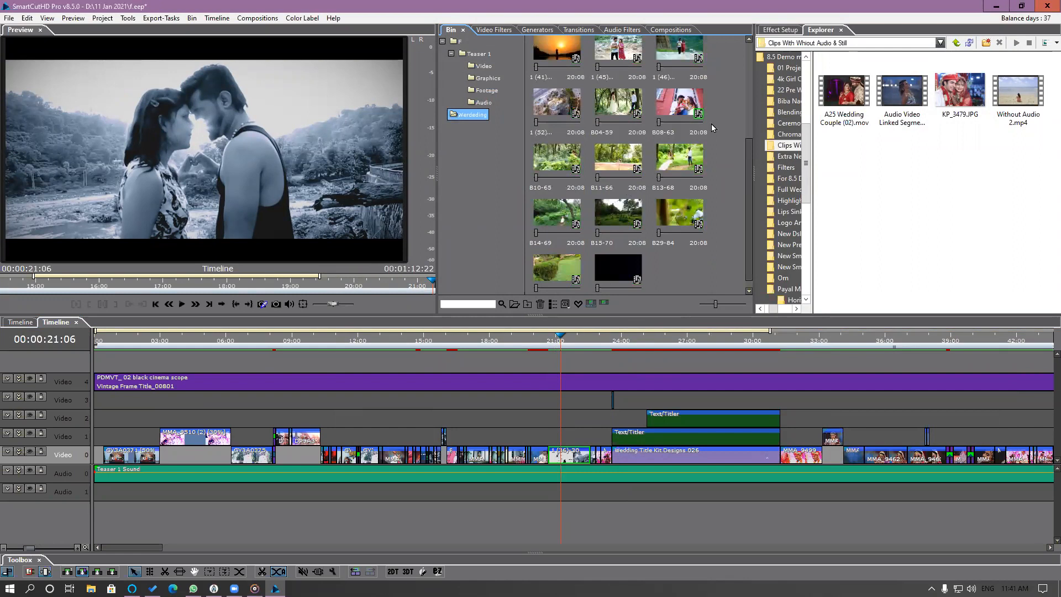
pyautogui.click(684, 163)
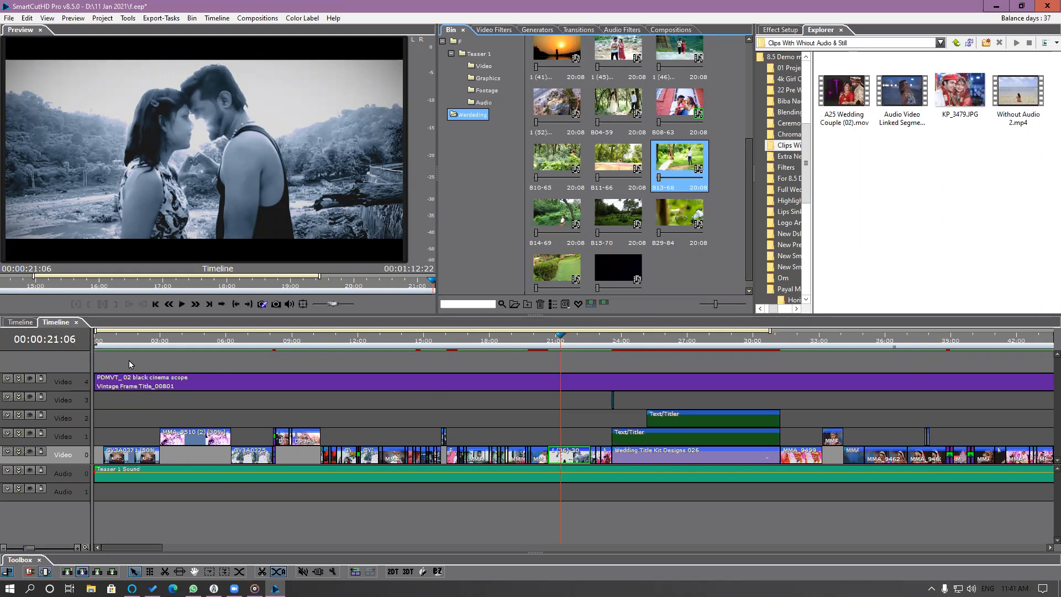
# Switch to the main timeline and import the Ceremony Footage folder from 8.5 Demo materials into the bin.
pyautogui.click(21, 322)
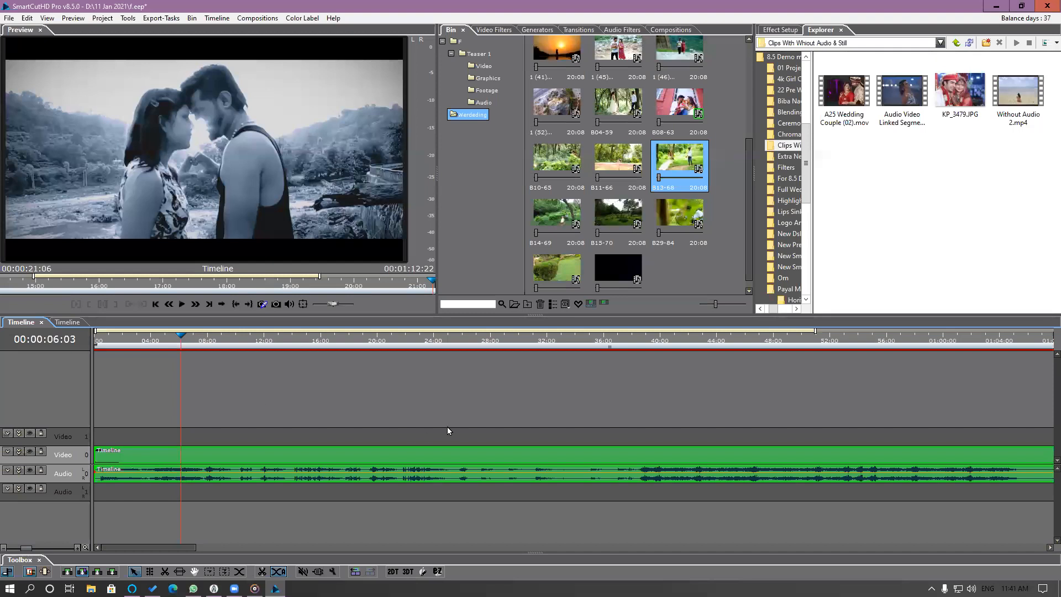
pyautogui.scroll(-3, 445, 429)
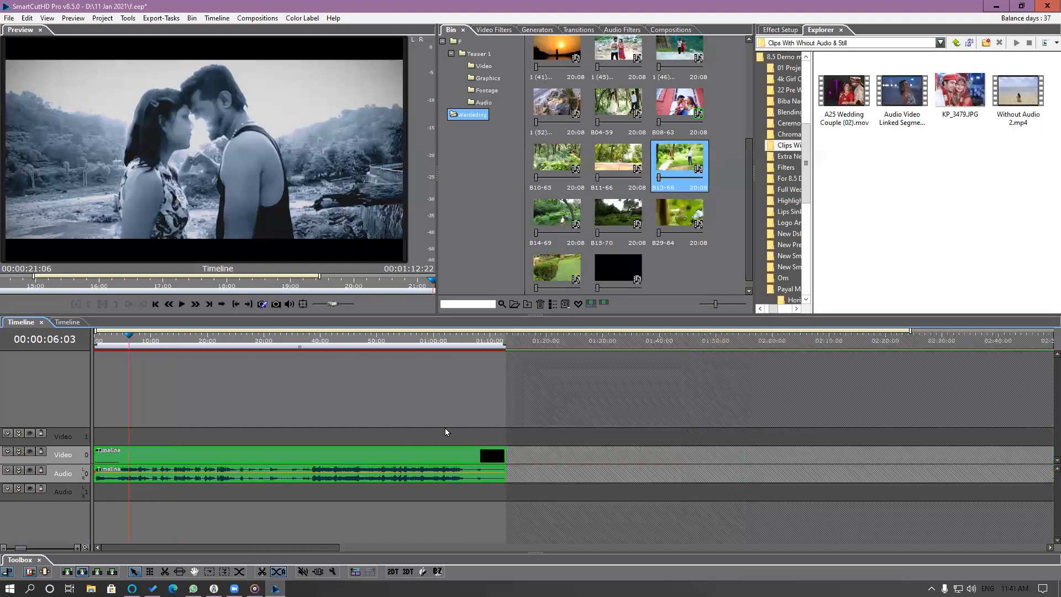
pyautogui.rightClick(471, 164)
pyautogui.click(497, 181)
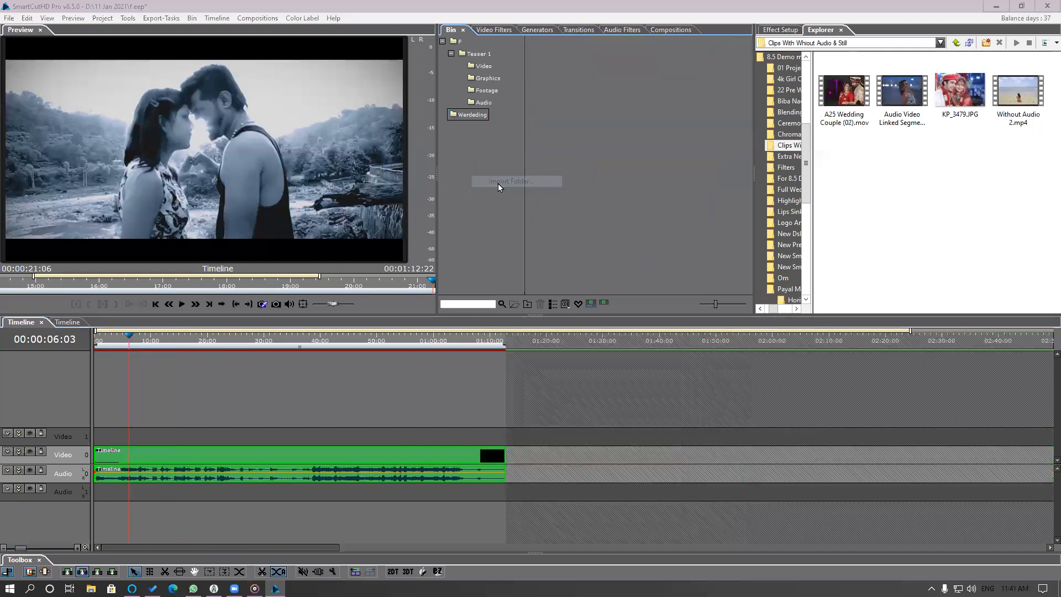
pyautogui.click(378, 197)
pyautogui.doubleClick(803, 175)
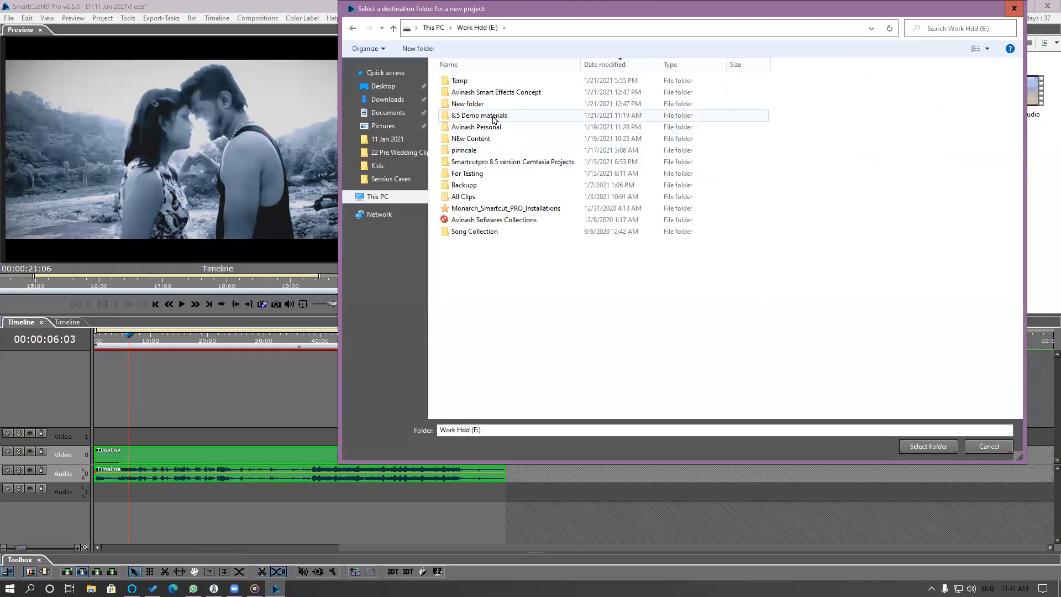
pyautogui.doubleClick(479, 115)
pyautogui.click(478, 139)
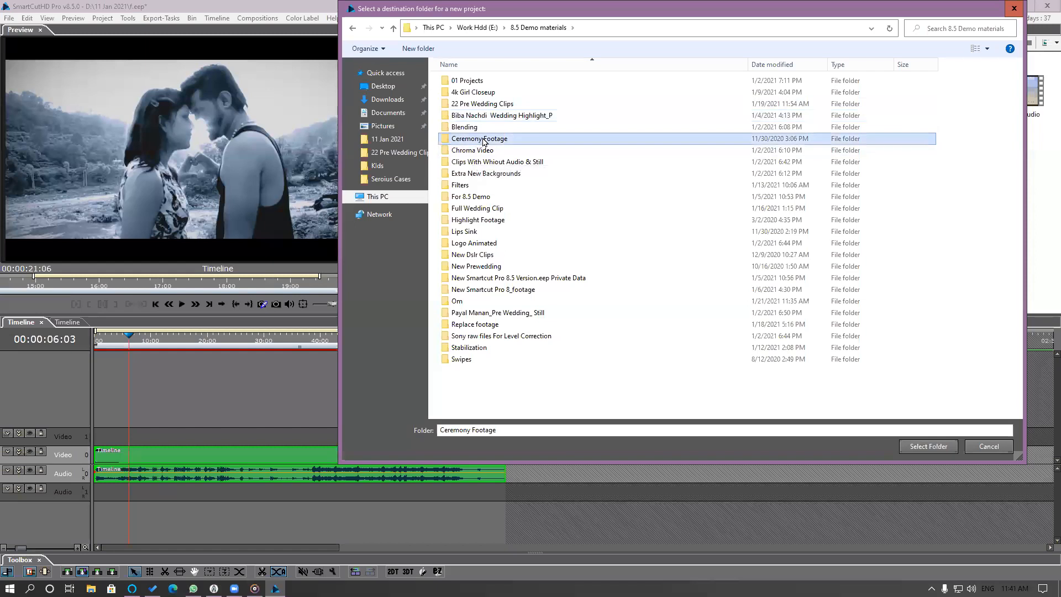
pyautogui.click(928, 447)
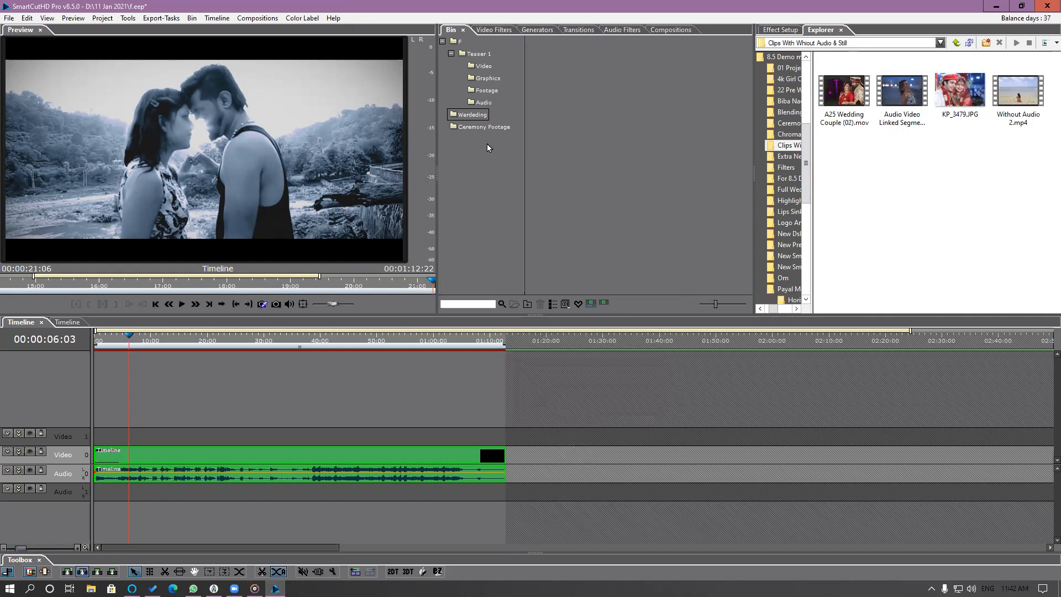
# Open the imported Ceremony Footage bin folder and look through its clips.
pyautogui.click(488, 129)
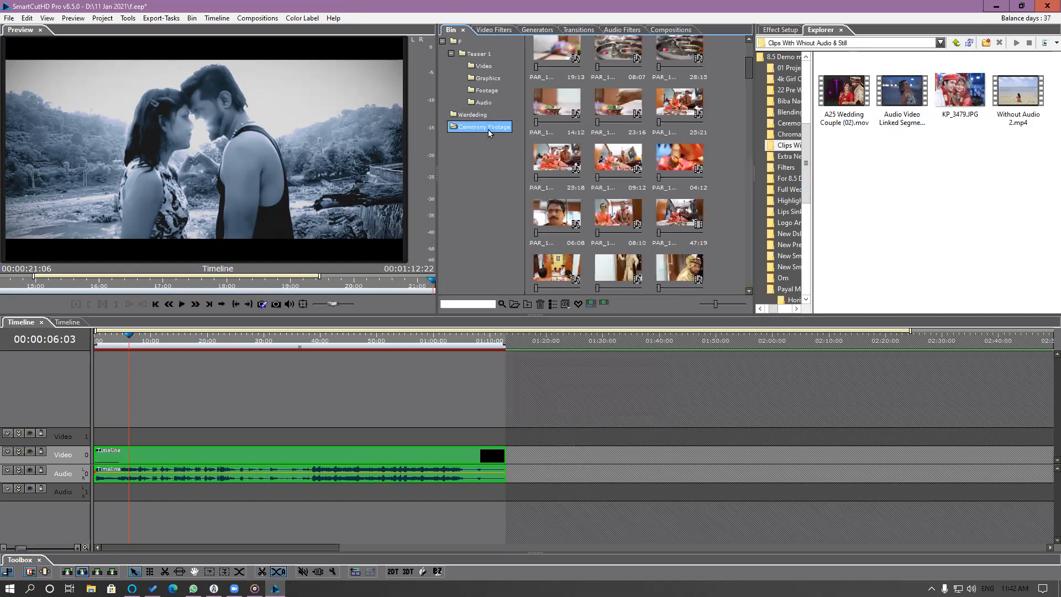
pyautogui.scroll(3, 749, 48)
pyautogui.scroll(-5, 749, 48)
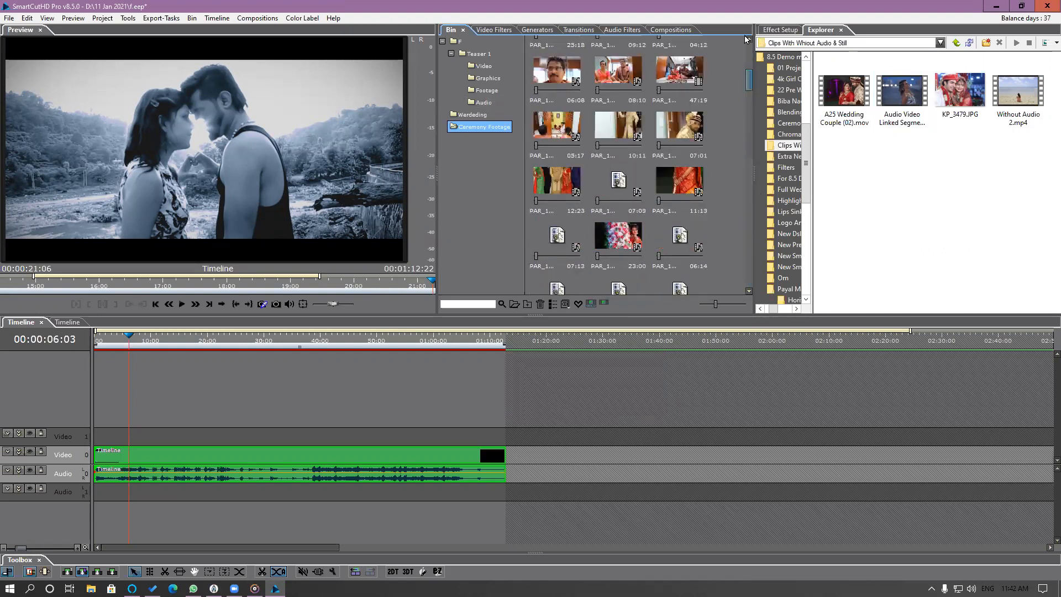
# Place all the Ceremony Footage bin clips on the main timeline's Video 0 track directly after the teaser segment.
pyautogui.scroll(5, 747, 40)
pyautogui.moveTo(591, 93); pyautogui.dragTo(511, 475)
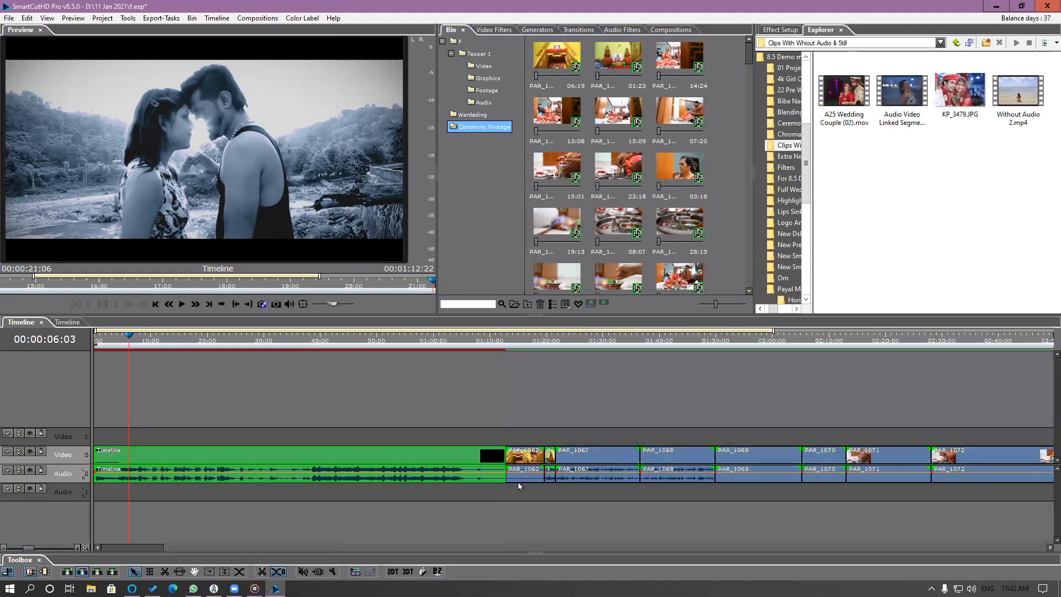
pyautogui.scroll(-2, 598, 488)
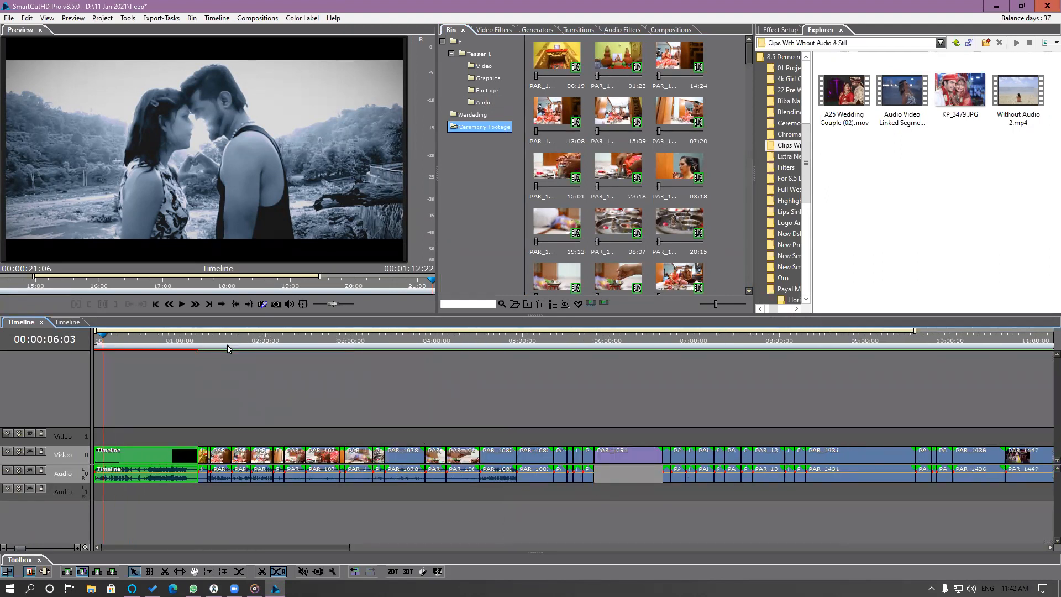
pyautogui.scroll(-1, 227, 341)
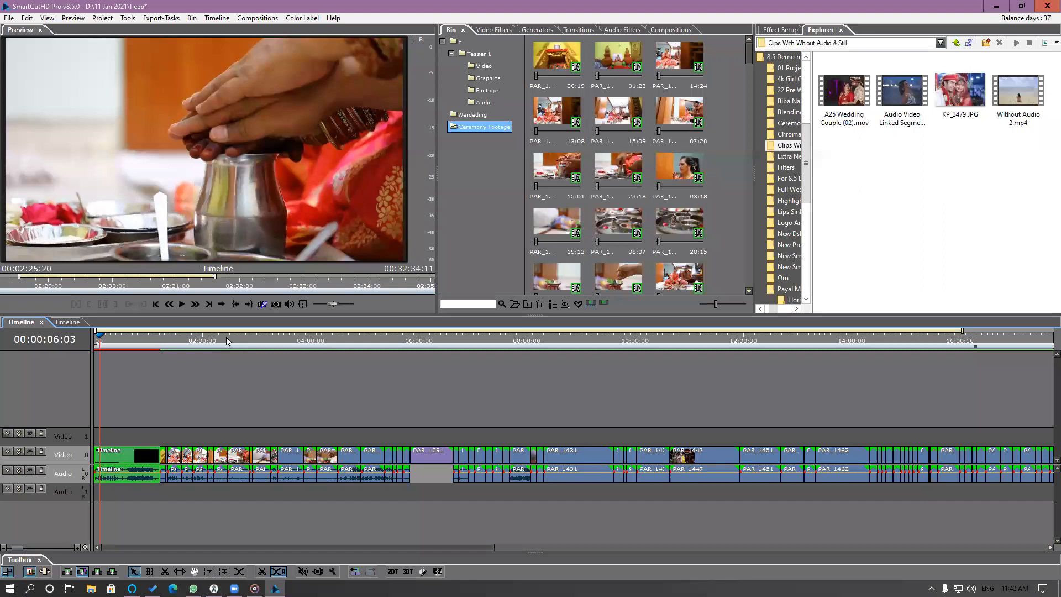
# Add the PAR_1072 timeline segment at 00:02:39:22 to the favorites.
pyautogui.click(228, 342)
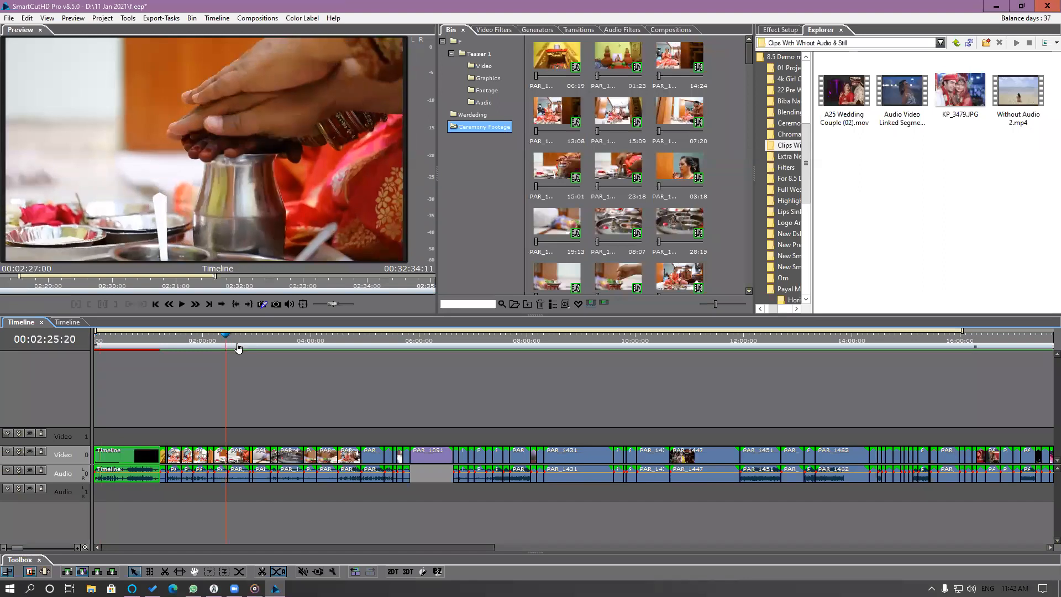
pyautogui.press('Down')
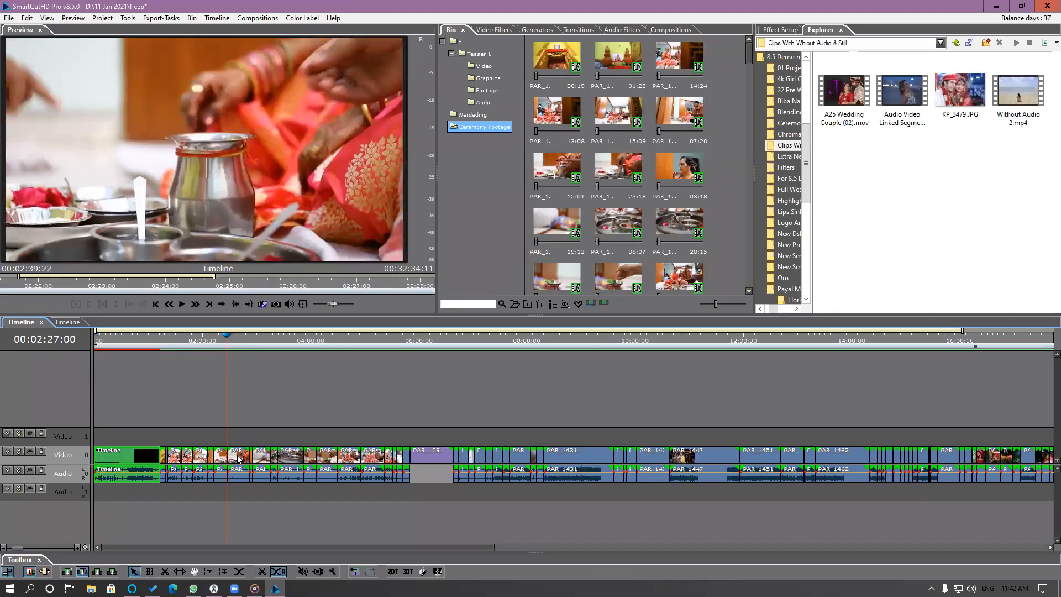
pyautogui.click(238, 458)
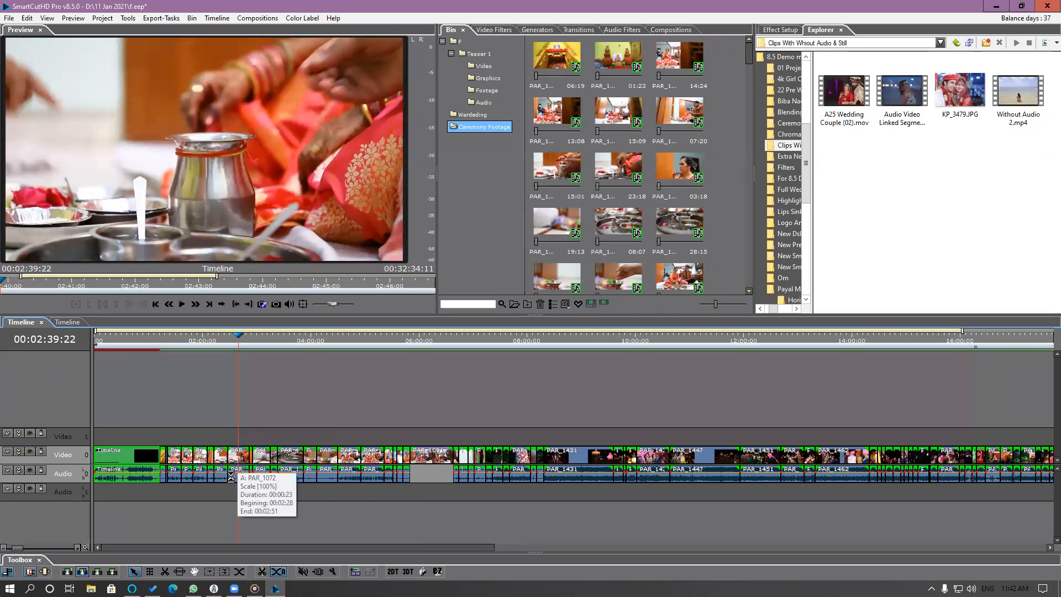
pyautogui.scroll(2, 242, 478)
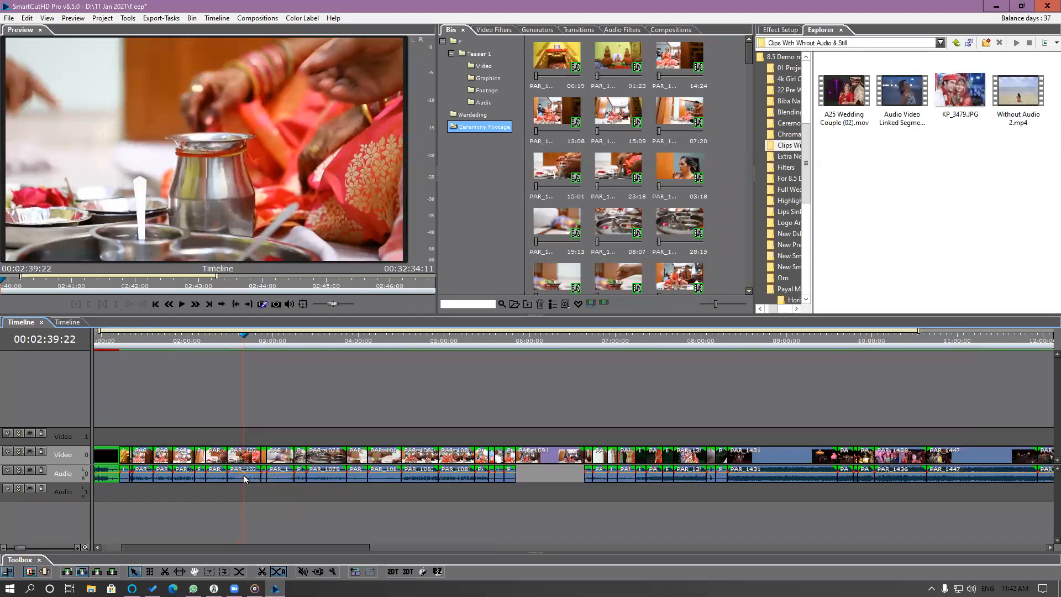
pyautogui.click(243, 460)
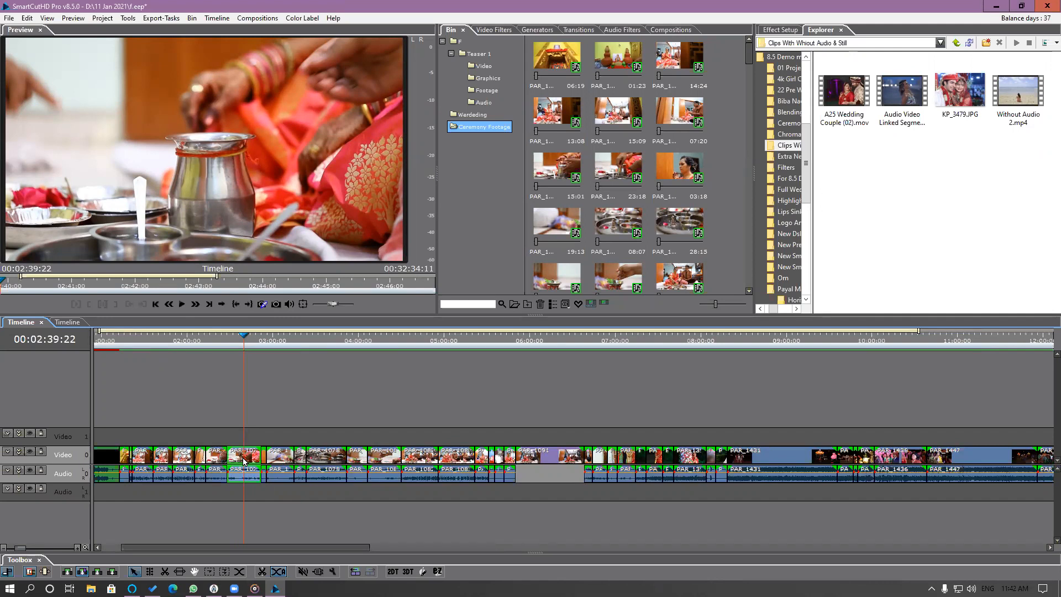
pyautogui.rightClick(243, 461)
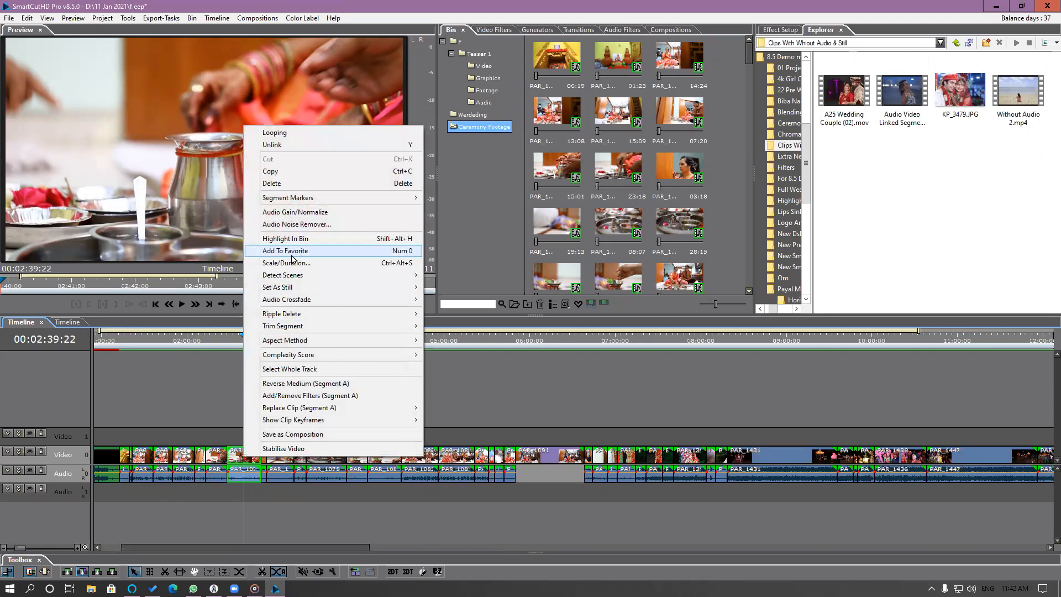
pyautogui.click(323, 251)
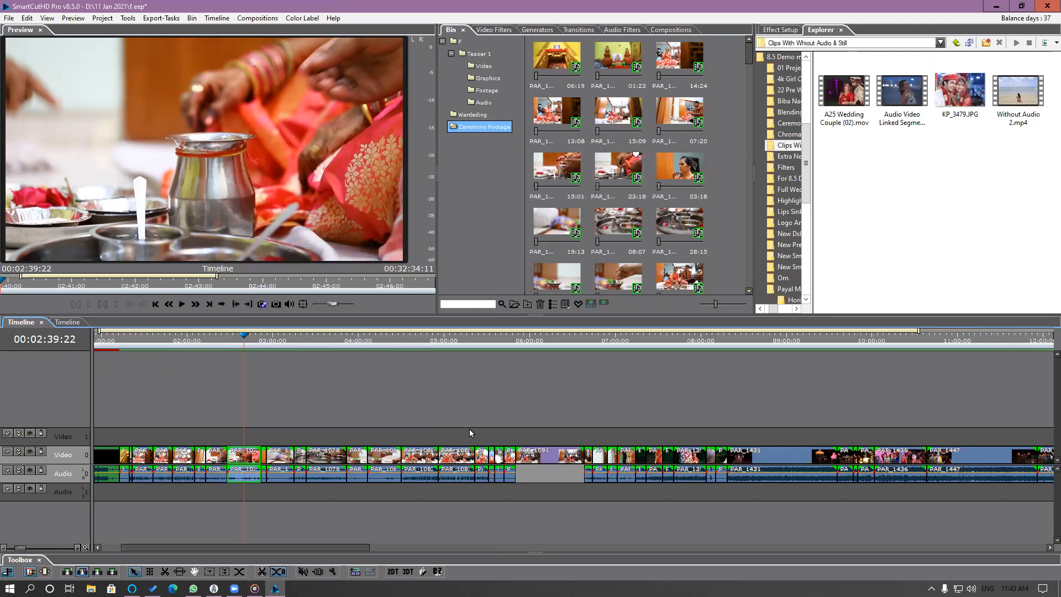
# Add the timeline segment at 00:04:44:15 to the favorites and highlight its source clip in the bin.
pyautogui.click(454, 342)
pyautogui.click(422, 353)
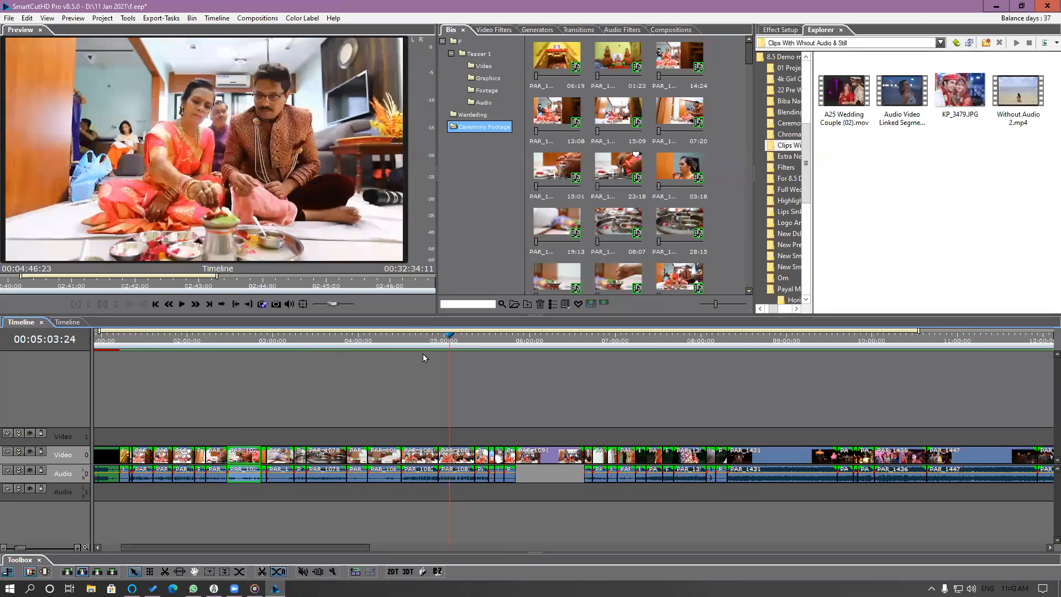
pyautogui.click(421, 458)
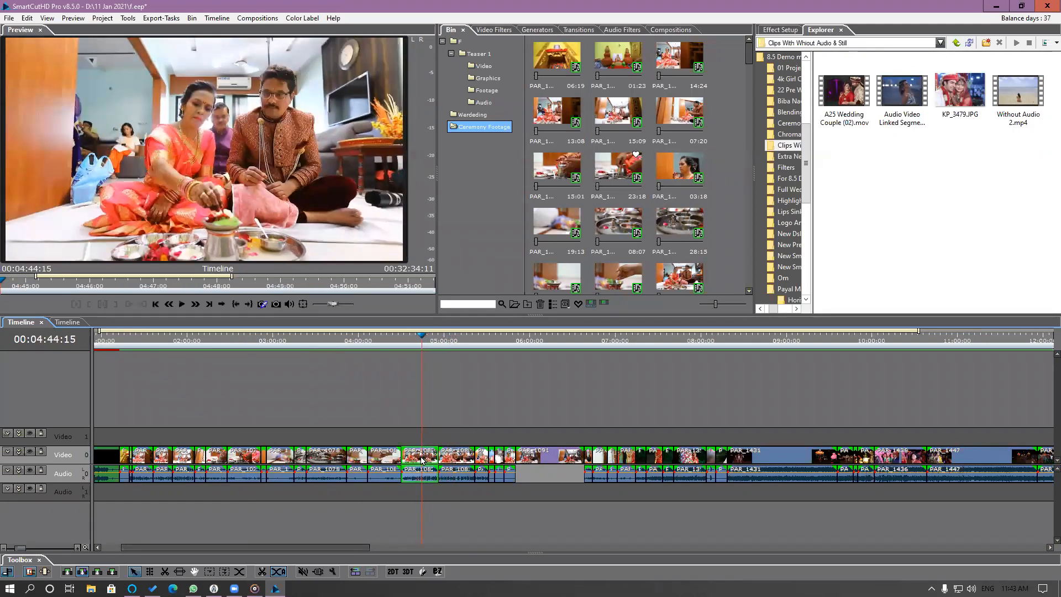
pyautogui.rightClick(422, 459)
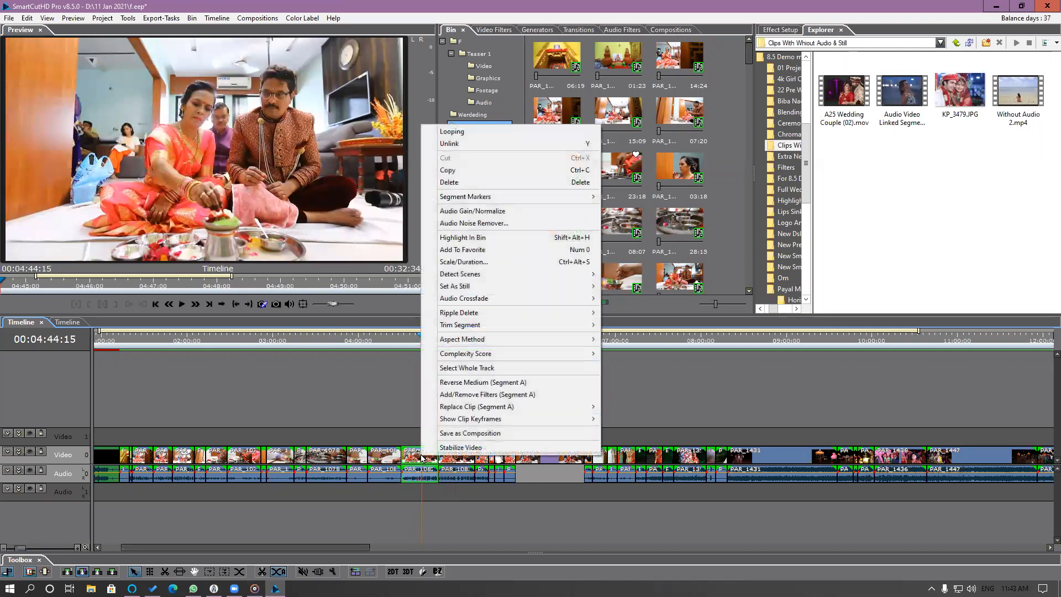
pyautogui.click(549, 253)
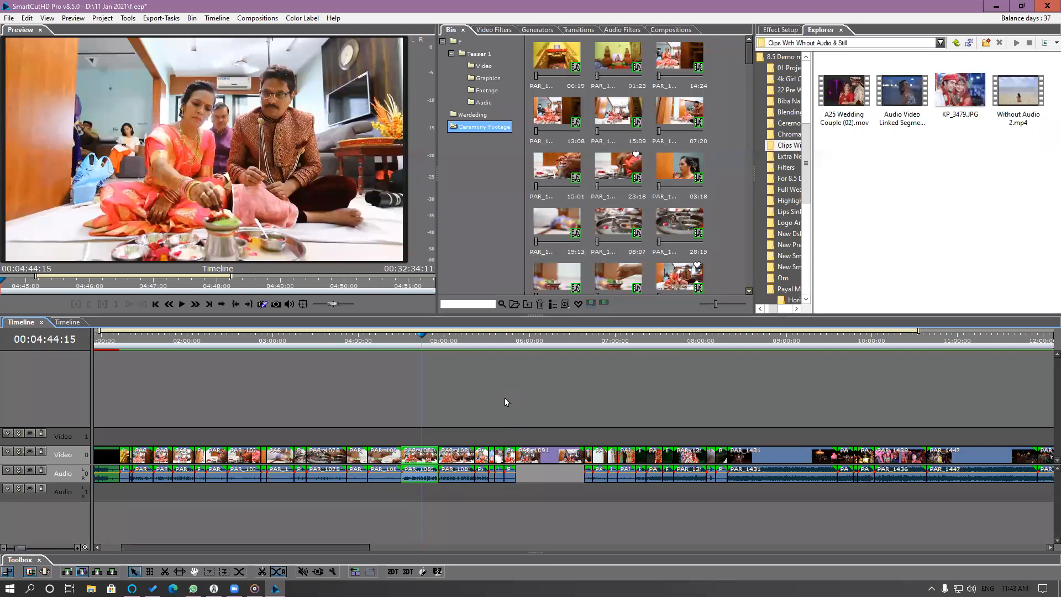
pyautogui.rightClick(420, 454)
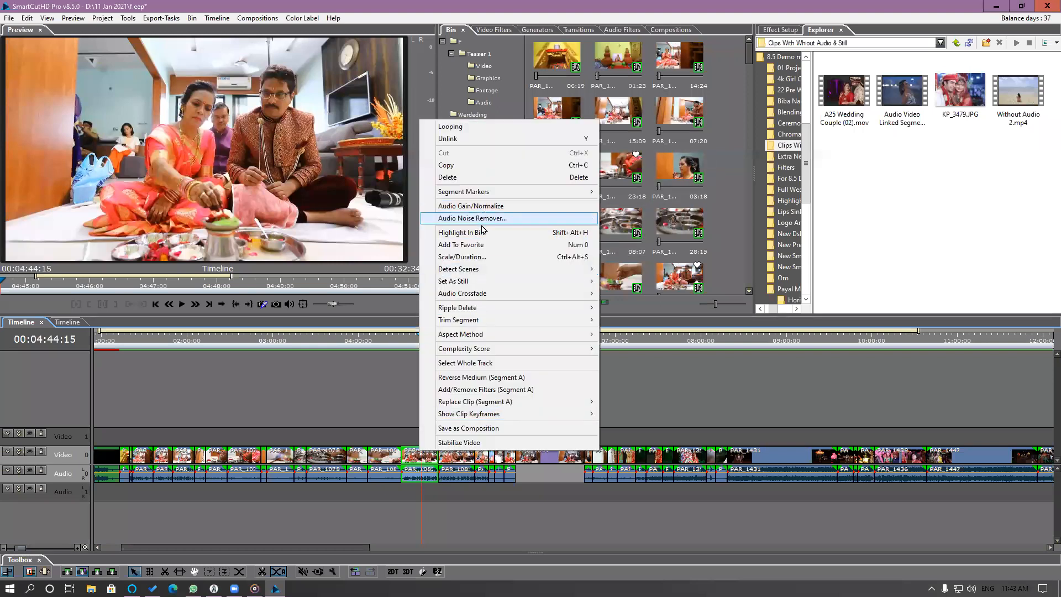
pyautogui.click(480, 230)
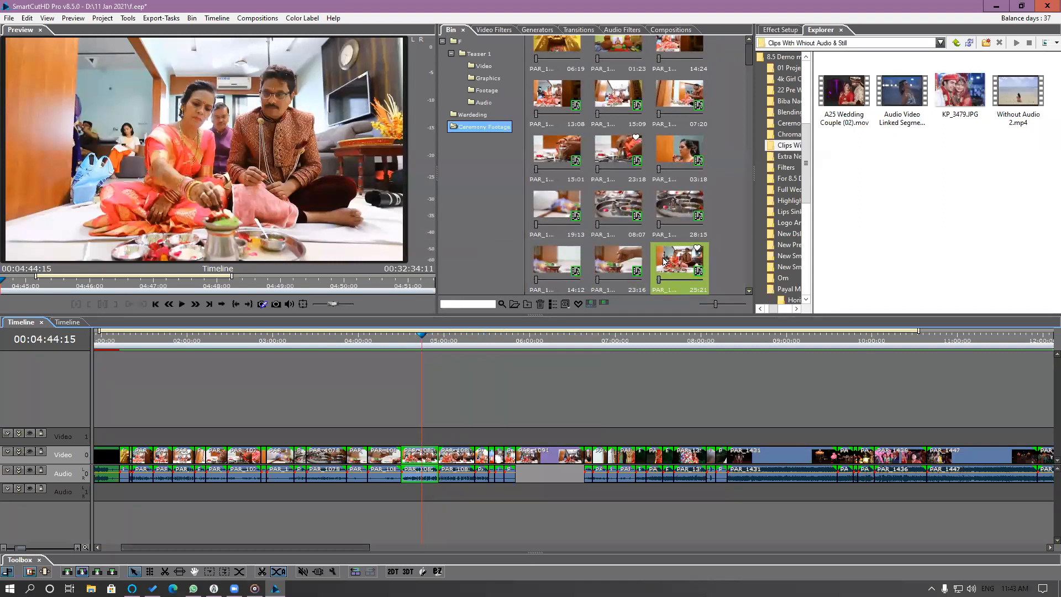
# Add the group portrait segment at 00:07:10:05 on the timeline to the favorites.
pyautogui.moveTo(505, 339); pyautogui.dragTo(532, 340)
pyautogui.moveTo(588, 356); pyautogui.dragTo(629, 363)
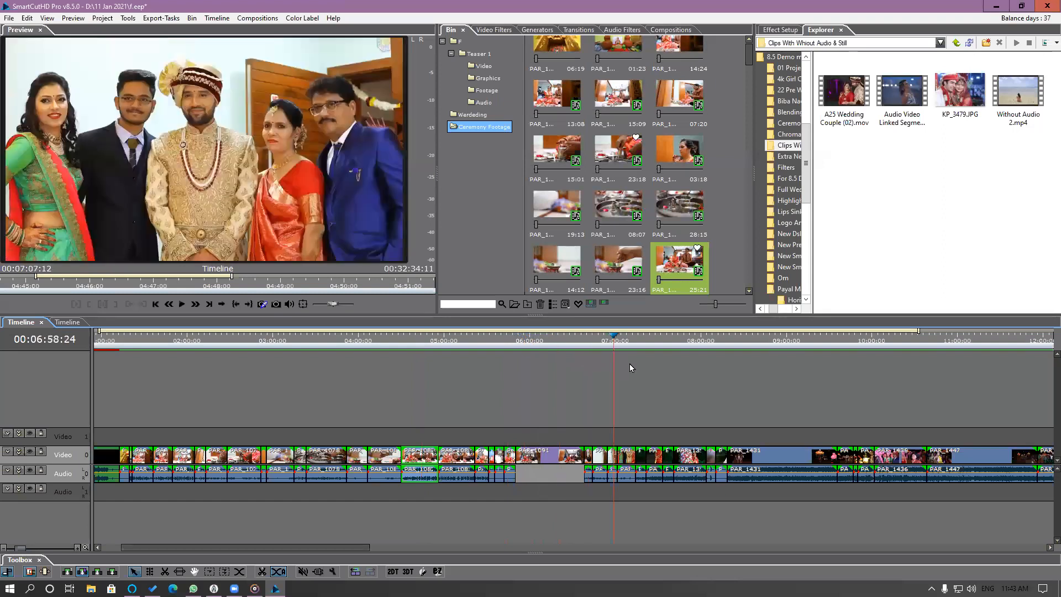
pyautogui.rightClick(632, 461)
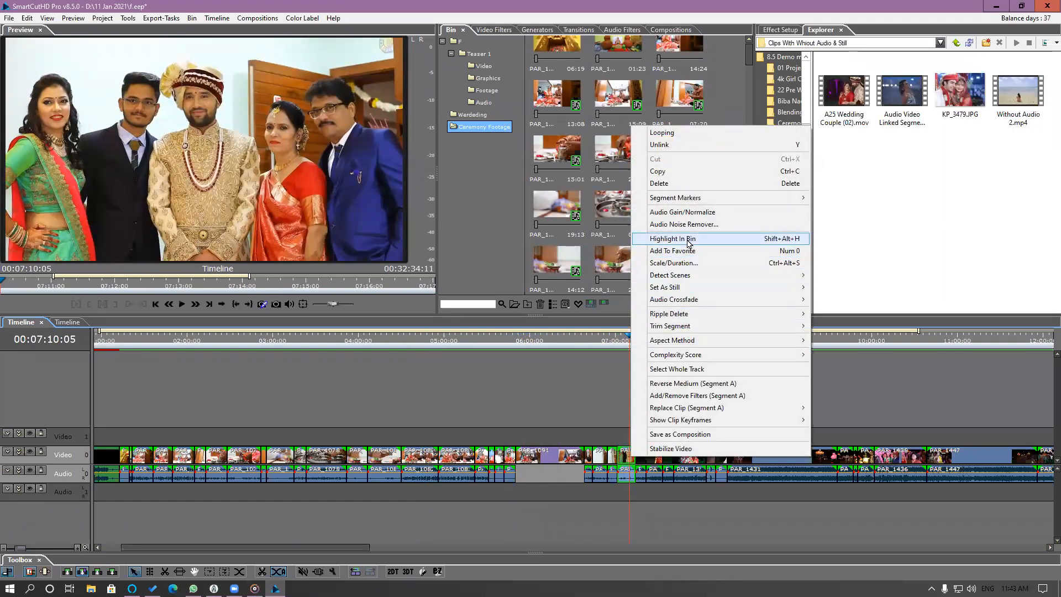
pyautogui.click(688, 253)
# Add the timeline segment of the bride in red at 00:07:29:14 to the favorites.
pyautogui.click(645, 341)
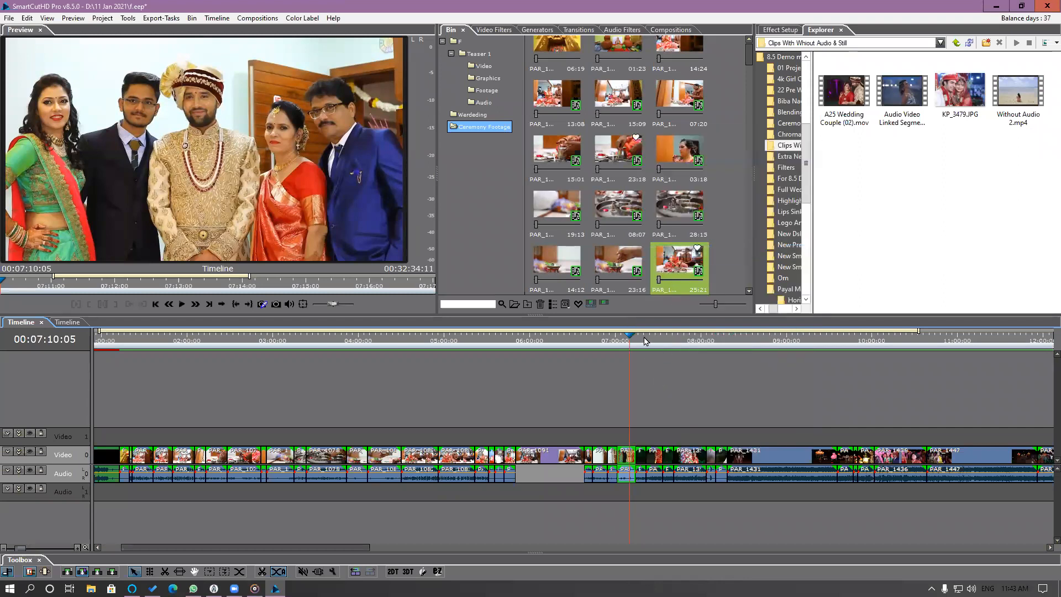
pyautogui.click(657, 342)
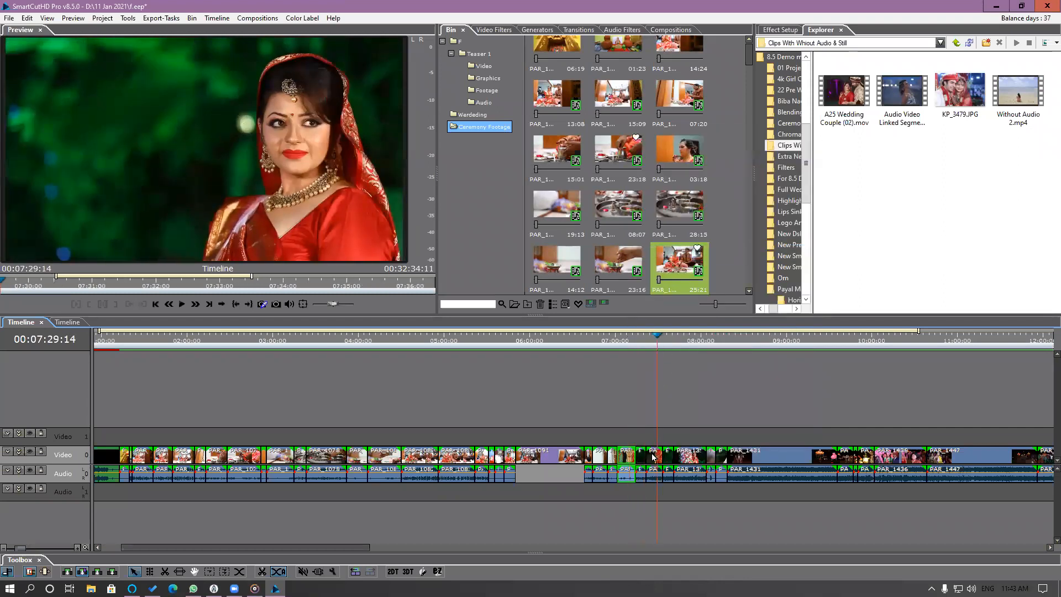
pyautogui.rightClick(653, 457)
pyautogui.click(703, 248)
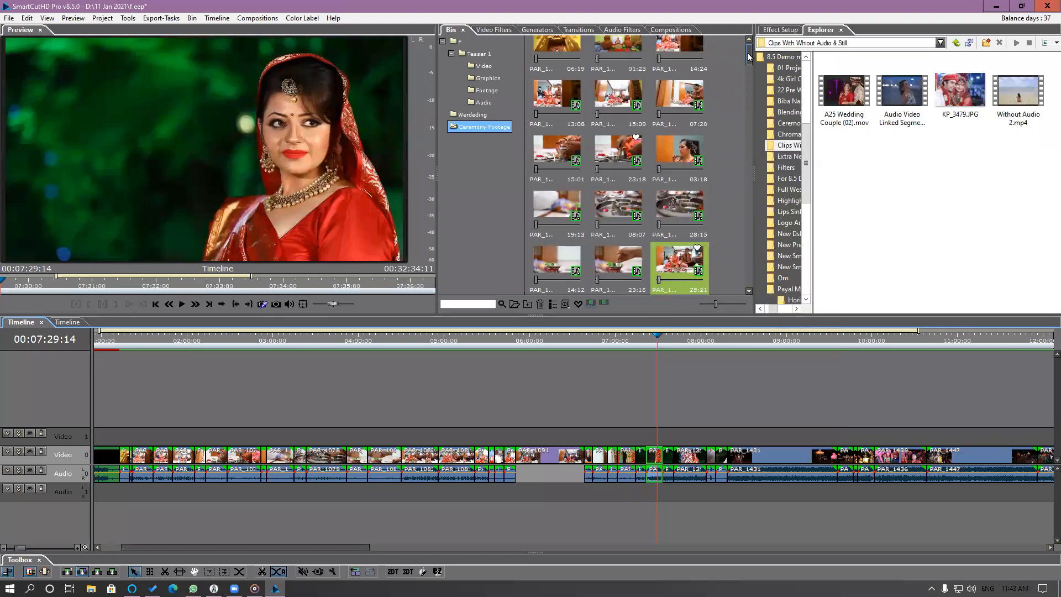
# Add the 01:14 clip in the Ceremony Footage bin to the favorites.
pyautogui.moveTo(748, 55); pyautogui.dragTo(750, 126)
pyautogui.click(750, 127)
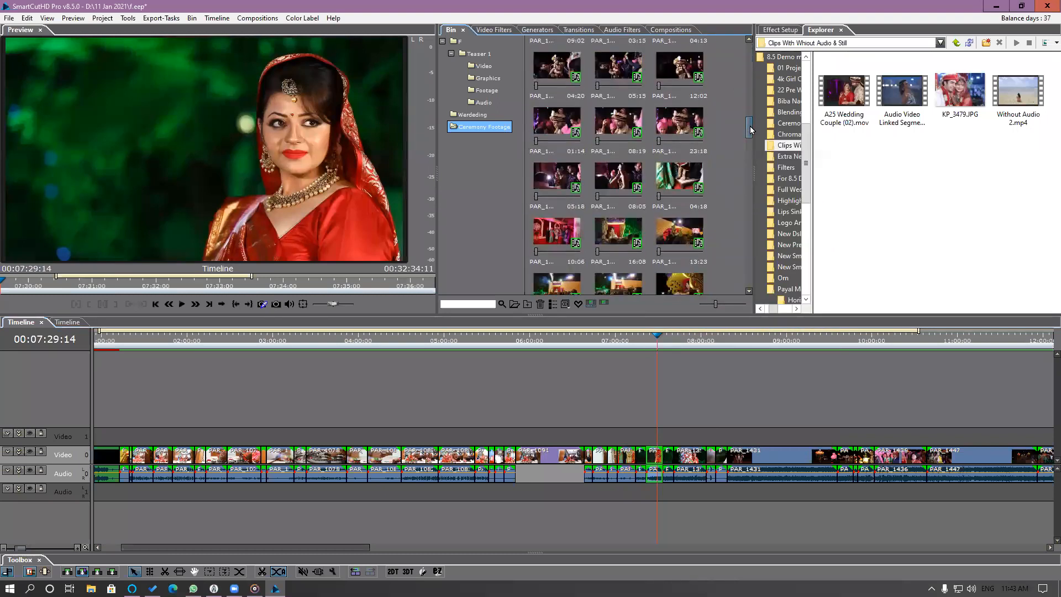
pyautogui.rightClick(561, 124)
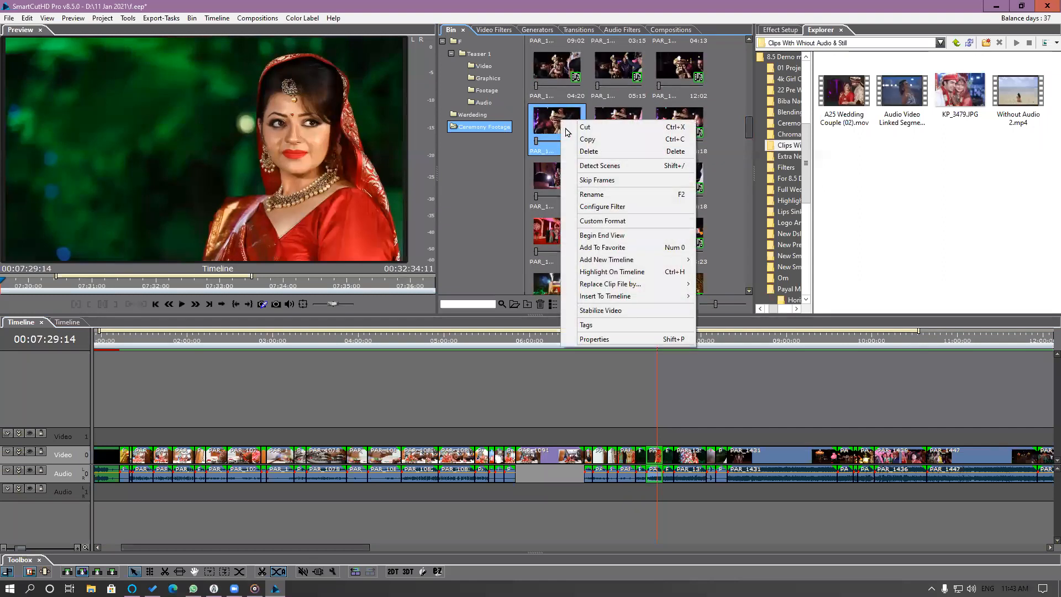
pyautogui.click(604, 249)
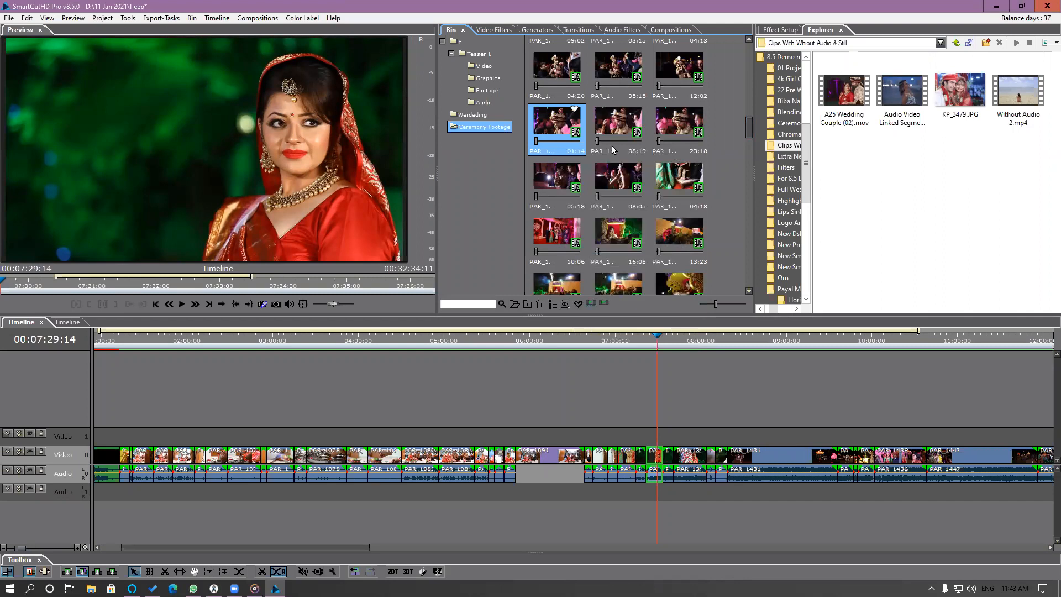
# Add the 06:15 clip further down the Ceremony Footage bin to the favorites.
pyautogui.moveTo(748, 127); pyautogui.dragTo(734, 175)
pyautogui.scroll(-1, 685, 193)
pyautogui.rightClick(686, 191)
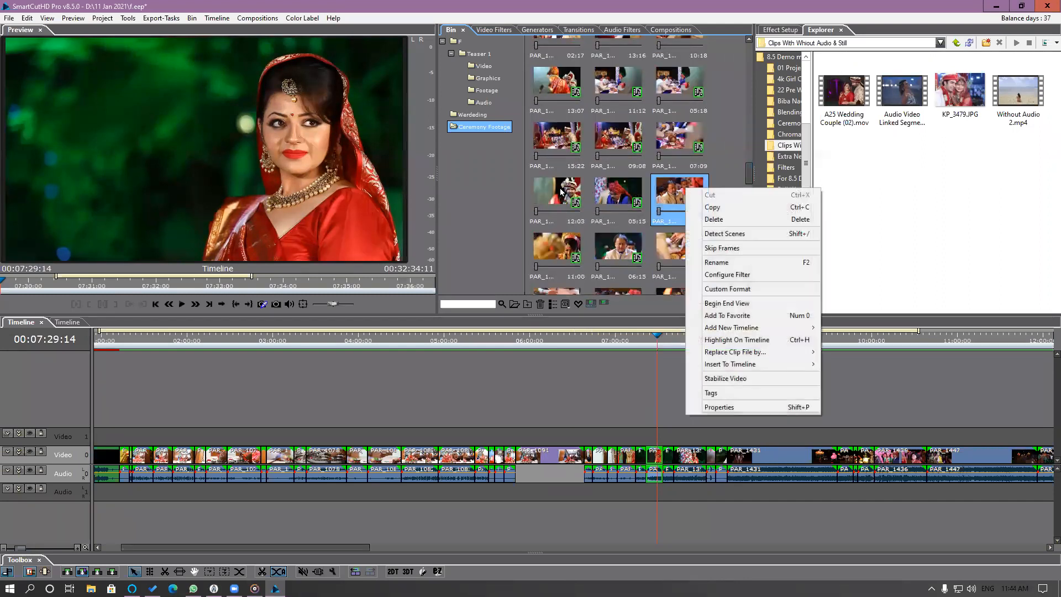
pyautogui.rightClick(560, 189)
pyautogui.rightClick(550, 247)
pyautogui.rightClick(606, 241)
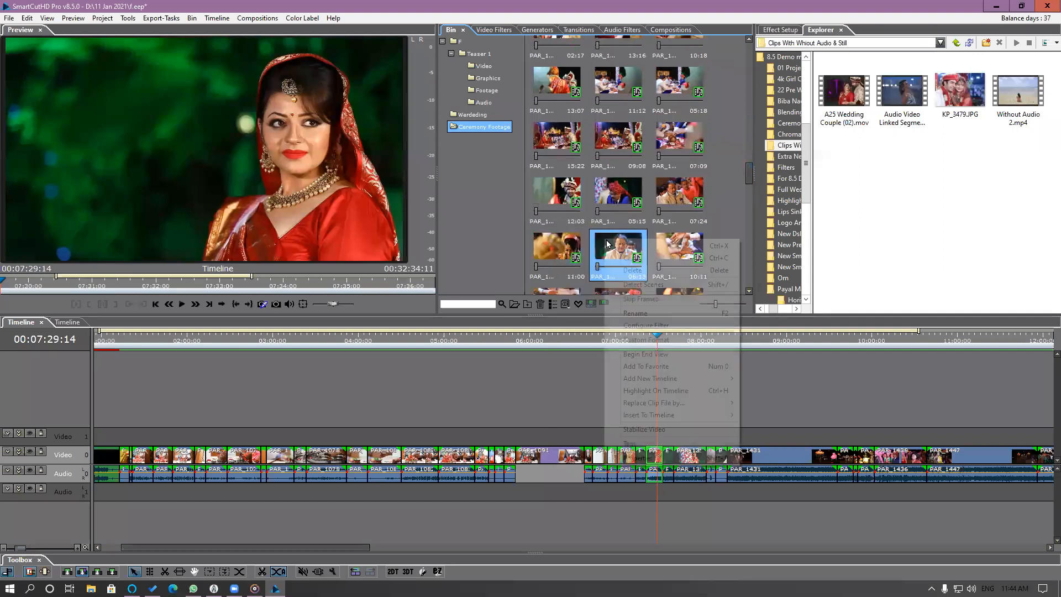
pyautogui.click(650, 365)
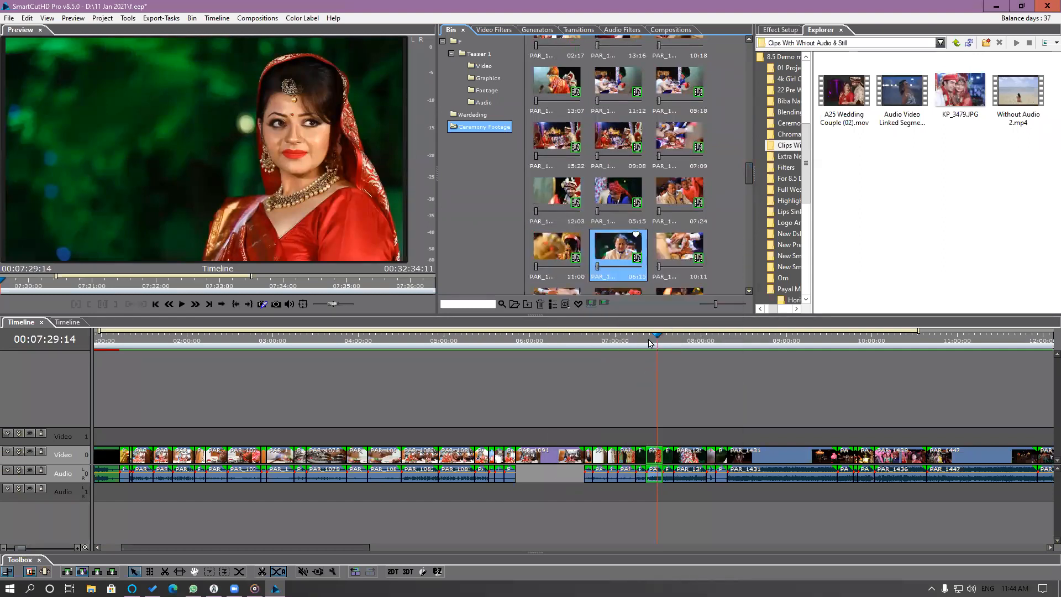
# Find the groom's segment at 00:15:32:11 further along the timeline and add it to the favorites.
pyautogui.moveTo(766, 344); pyautogui.dragTo(899, 373)
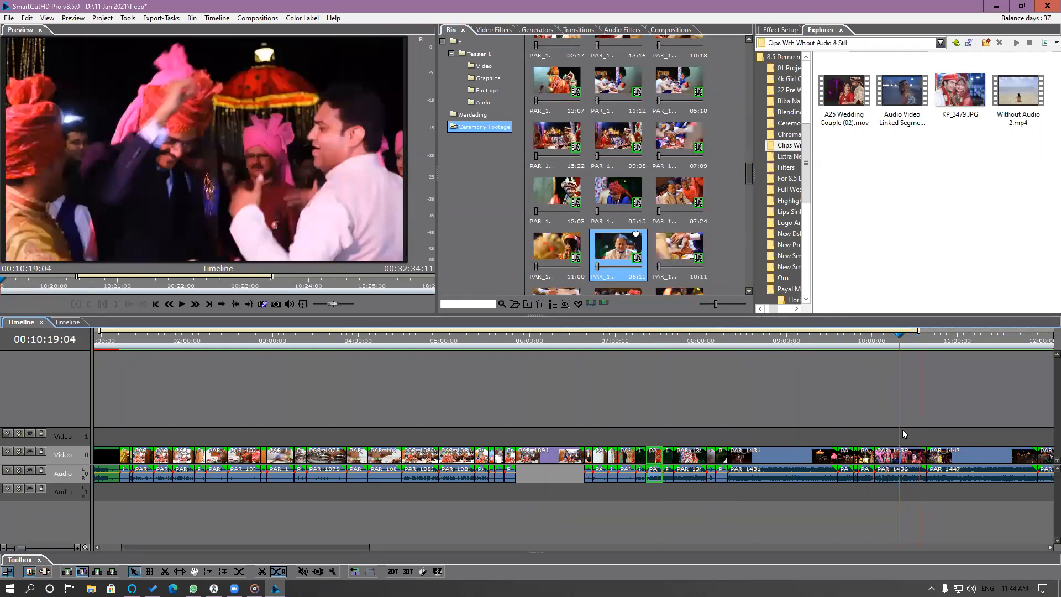
pyautogui.hscroll(6, 902, 433)
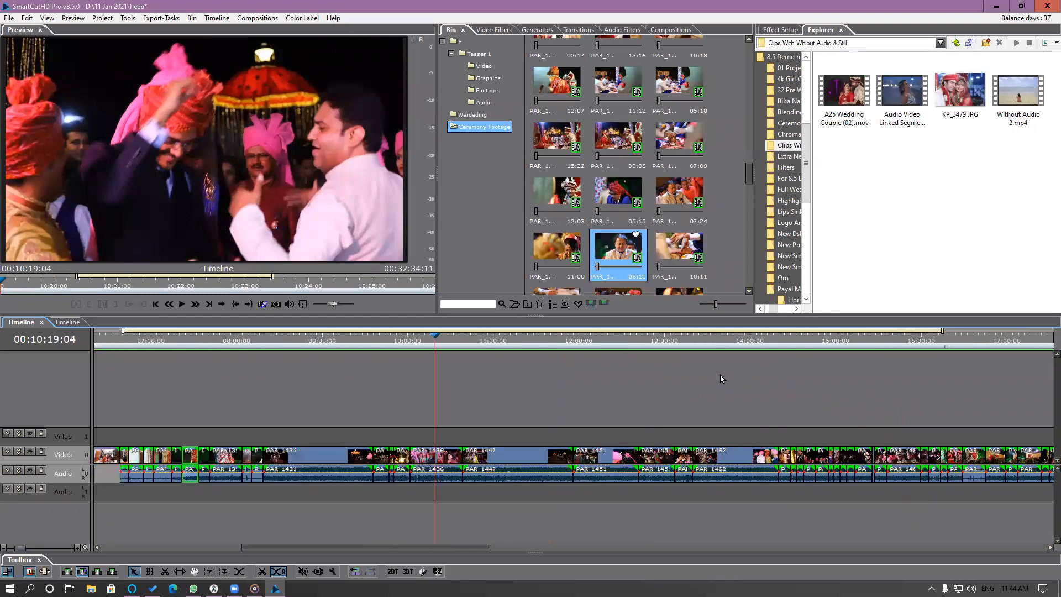
pyautogui.hscroll(1, 720, 378)
pyautogui.moveTo(746, 342); pyautogui.dragTo(785, 353)
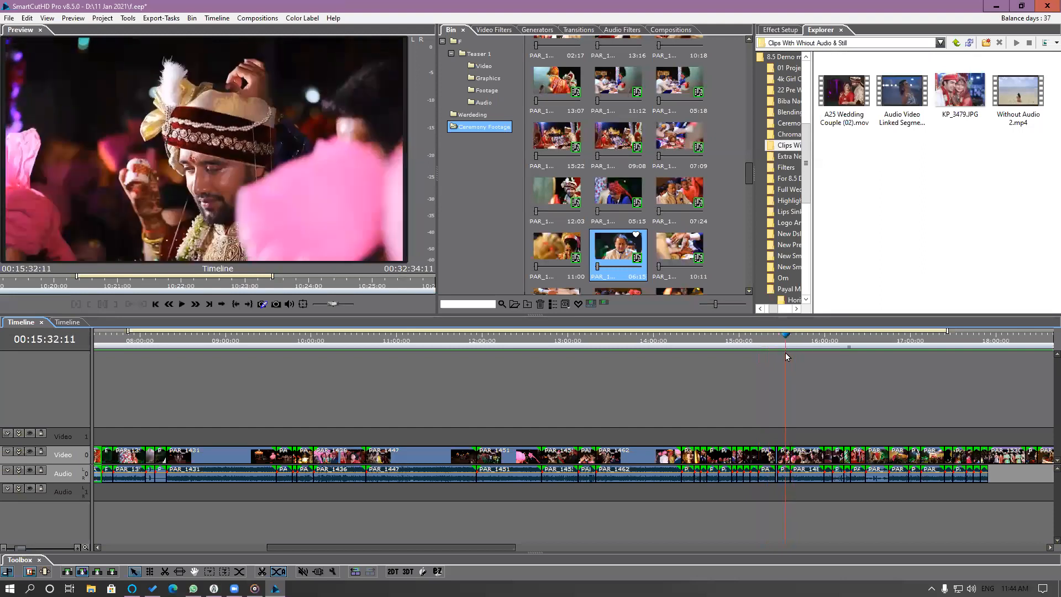
pyautogui.click(787, 458)
pyautogui.rightClick(786, 458)
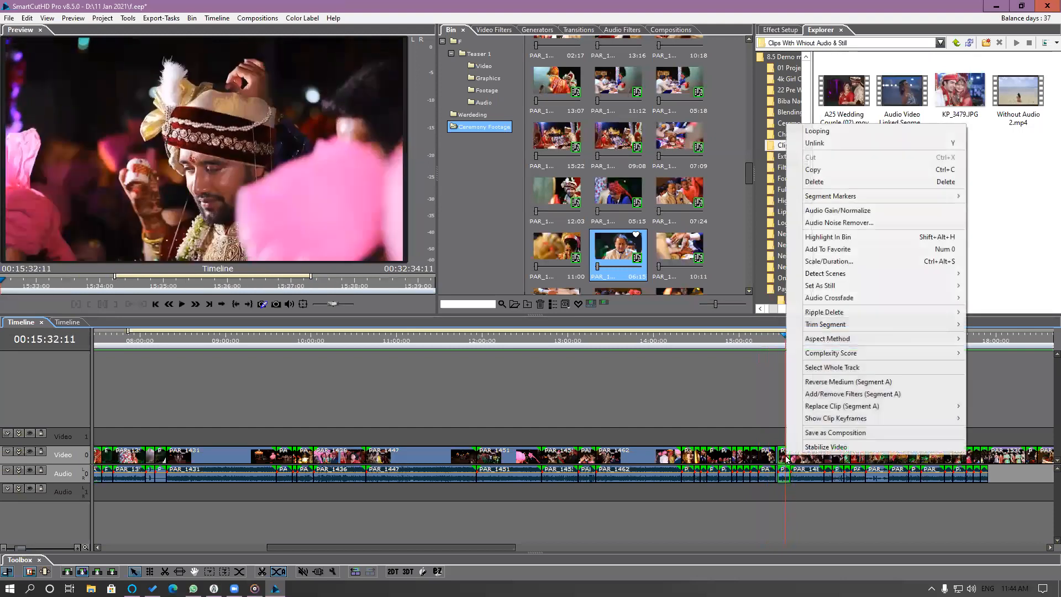
pyautogui.click(839, 249)
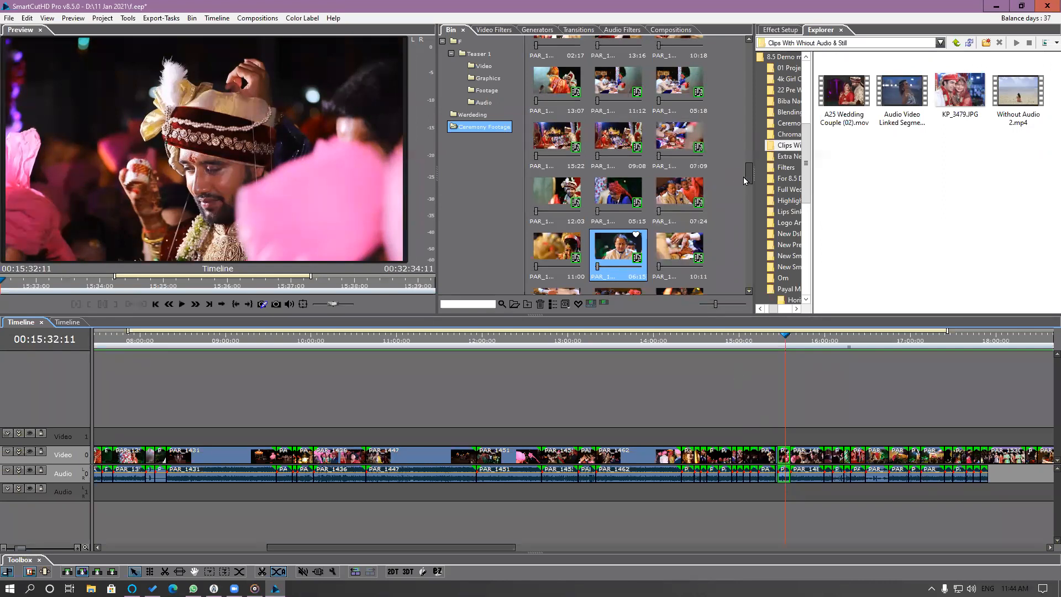
# Look through the bin's favorite marks, show only the favorite clips, and return to the full clip view.
pyautogui.moveTo(749, 171); pyautogui.dragTo(748, 136)
pyautogui.moveTo(744, 61); pyautogui.dragTo(734, 89)
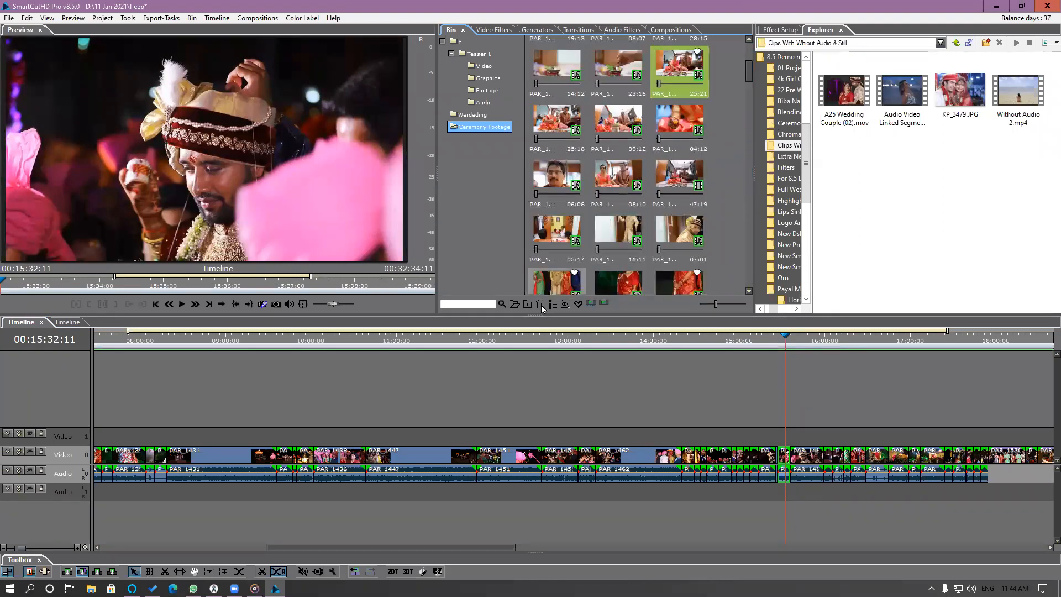
pyautogui.click(578, 304)
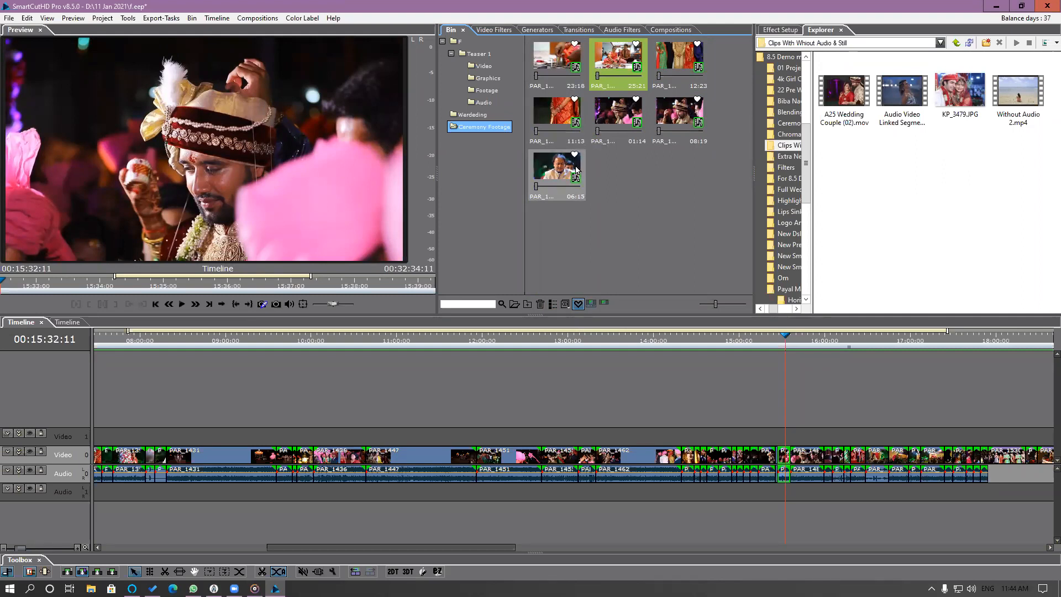
pyautogui.click(579, 303)
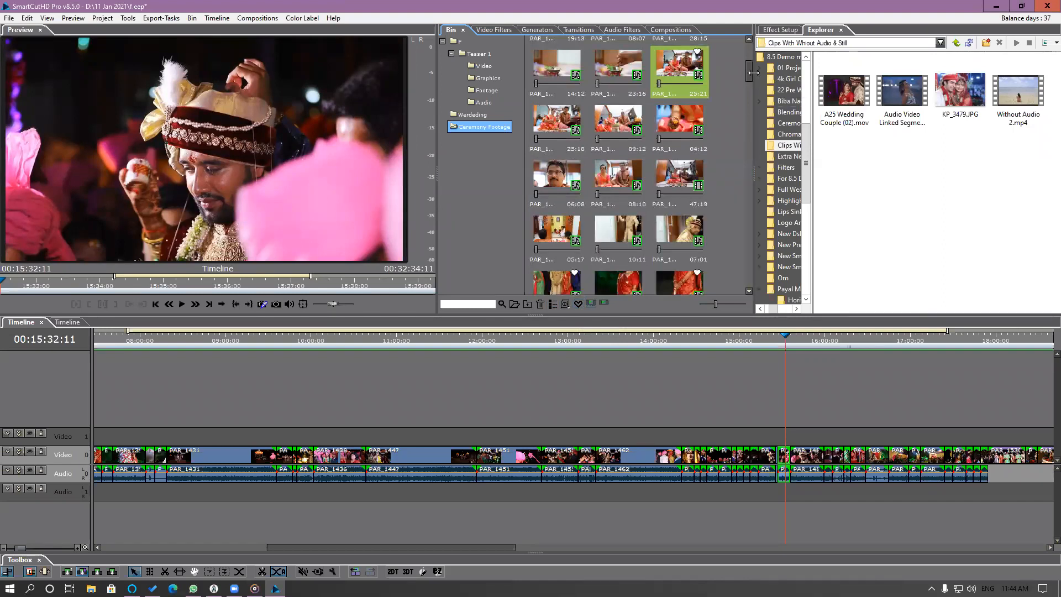
# Add the PAR_1462 segment at 00:13:55:16 on the timeline to the favorites and show only the favorite clips in the bin.
pyautogui.scroll(3, 747, 93)
pyautogui.scroll(-10, 747, 88)
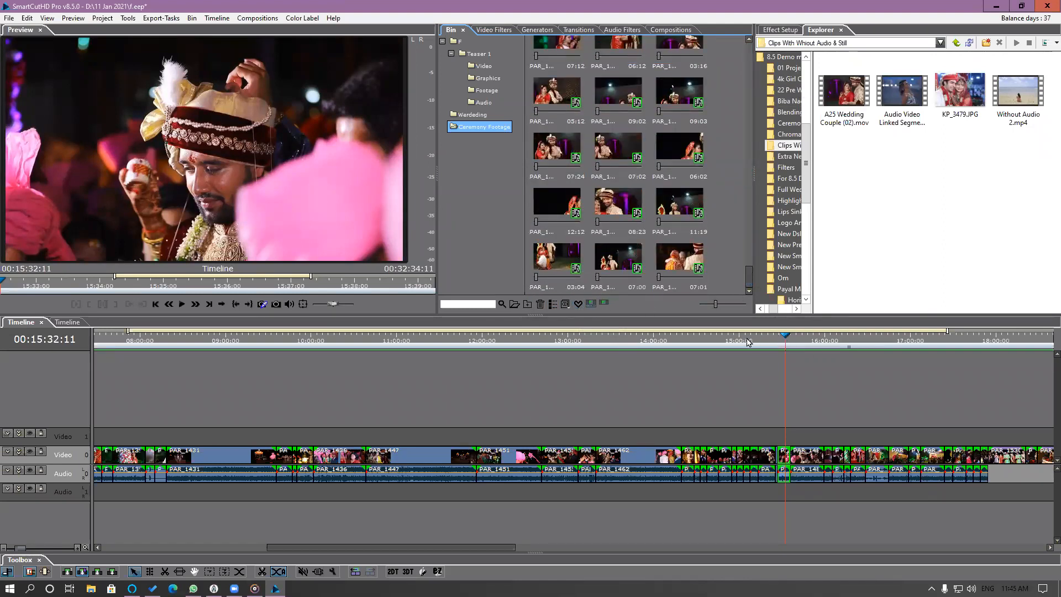
pyautogui.click(688, 342)
pyautogui.click(646, 454)
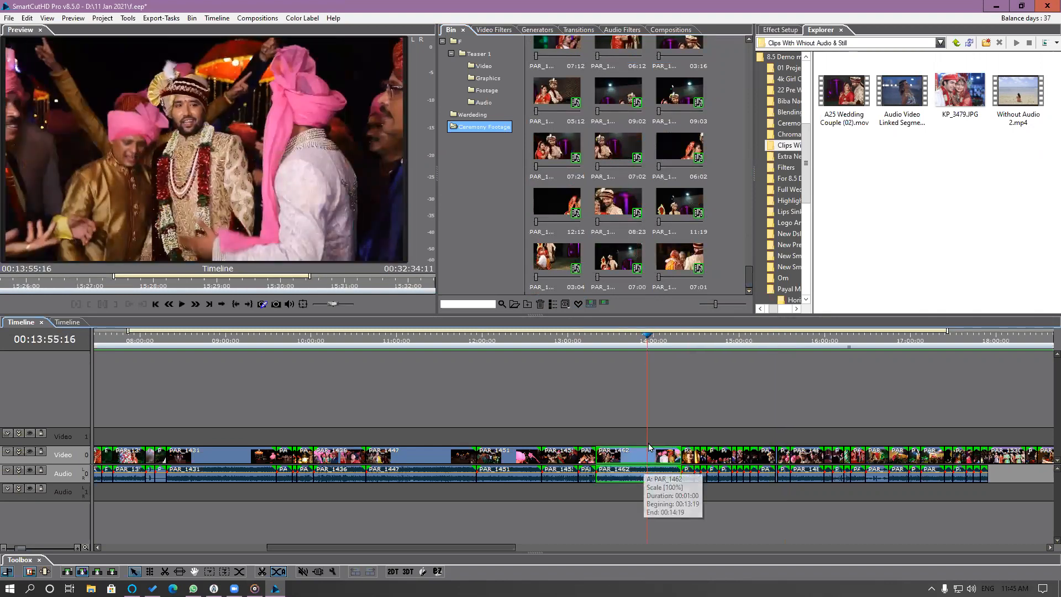
pyautogui.rightClick(646, 454)
pyautogui.click(697, 250)
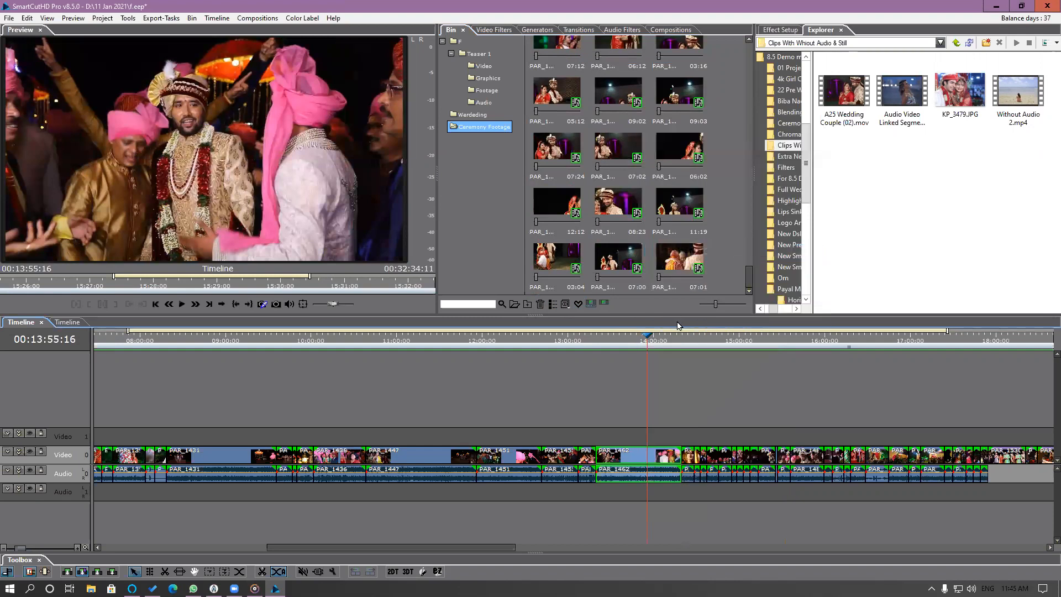
pyautogui.click(577, 304)
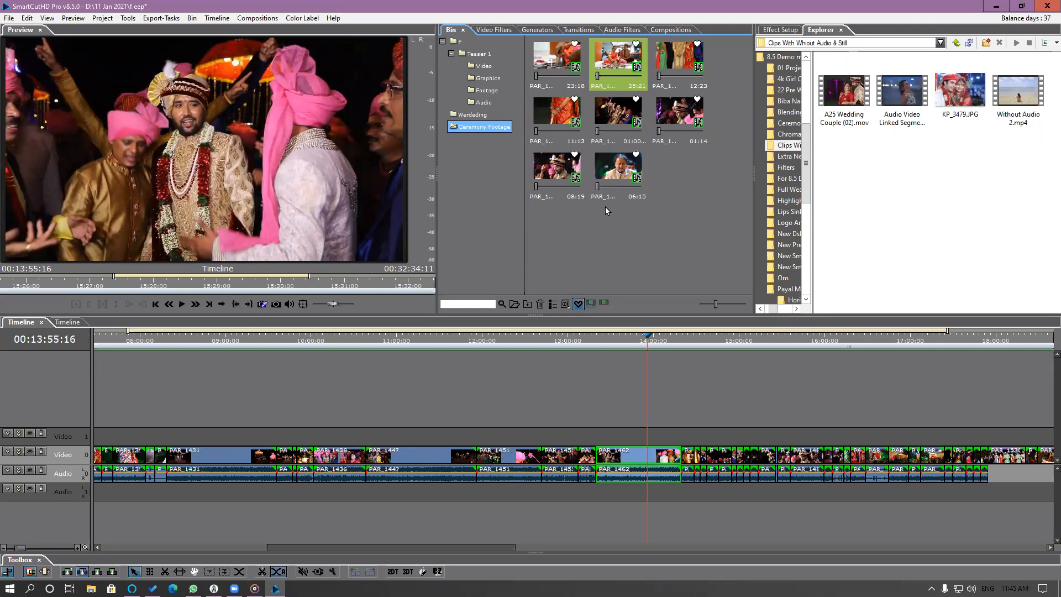
# Replace the couple segment at 00:00:21:11 on the teaser timeline with the 06:15 favorite clip.
pyautogui.rightClick(617, 179)
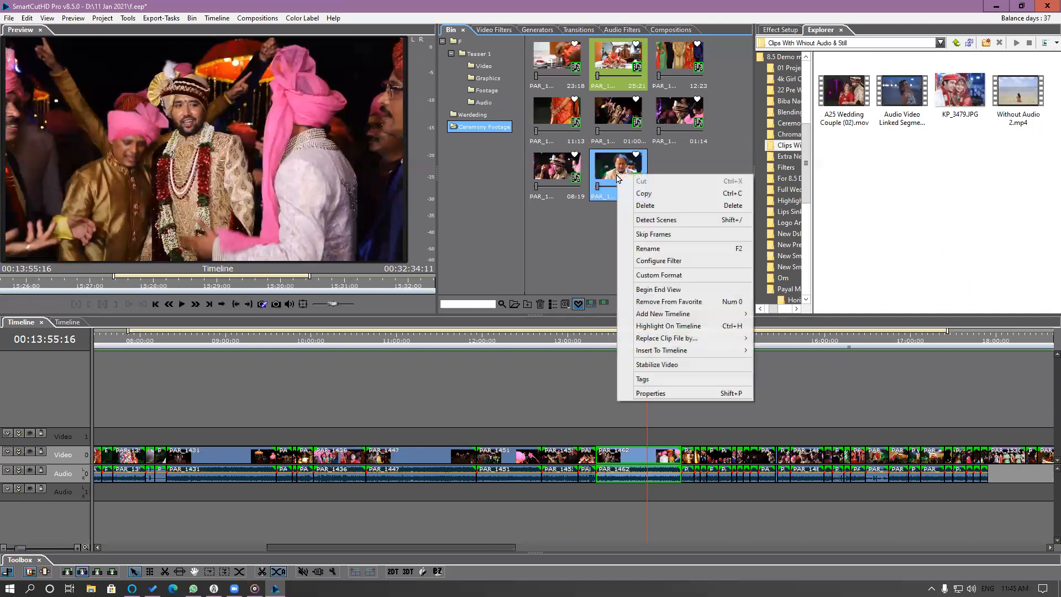
pyautogui.click(659, 199)
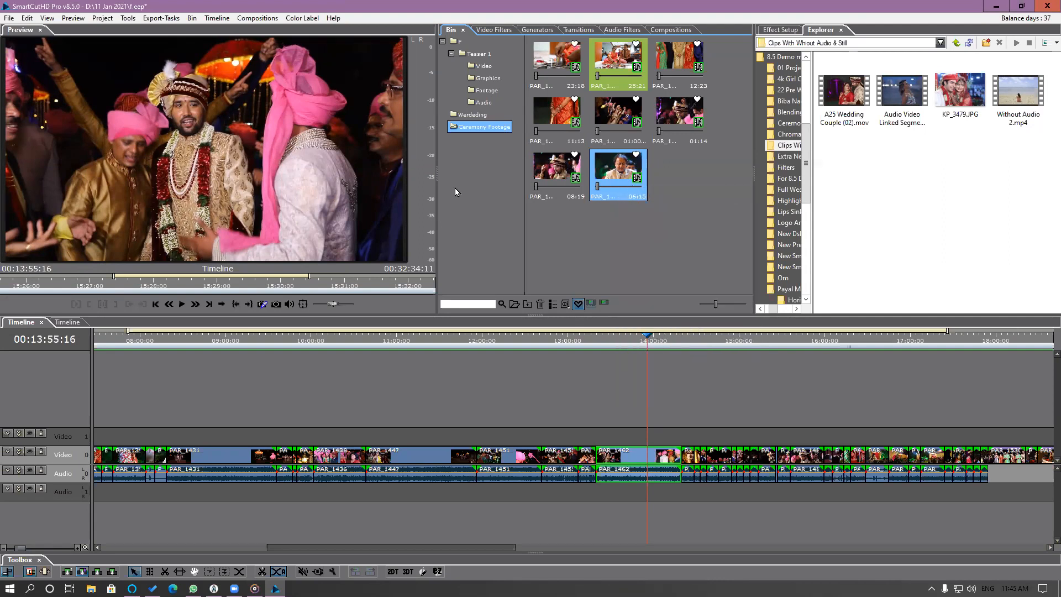
pyautogui.click(64, 322)
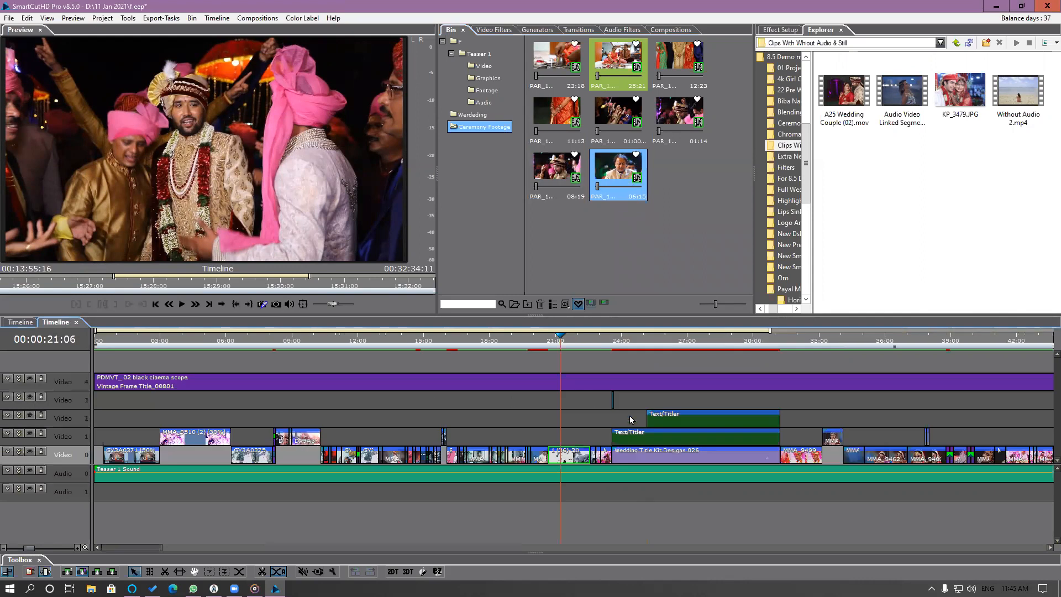
pyautogui.moveTo(562, 343); pyautogui.dragTo(566, 345)
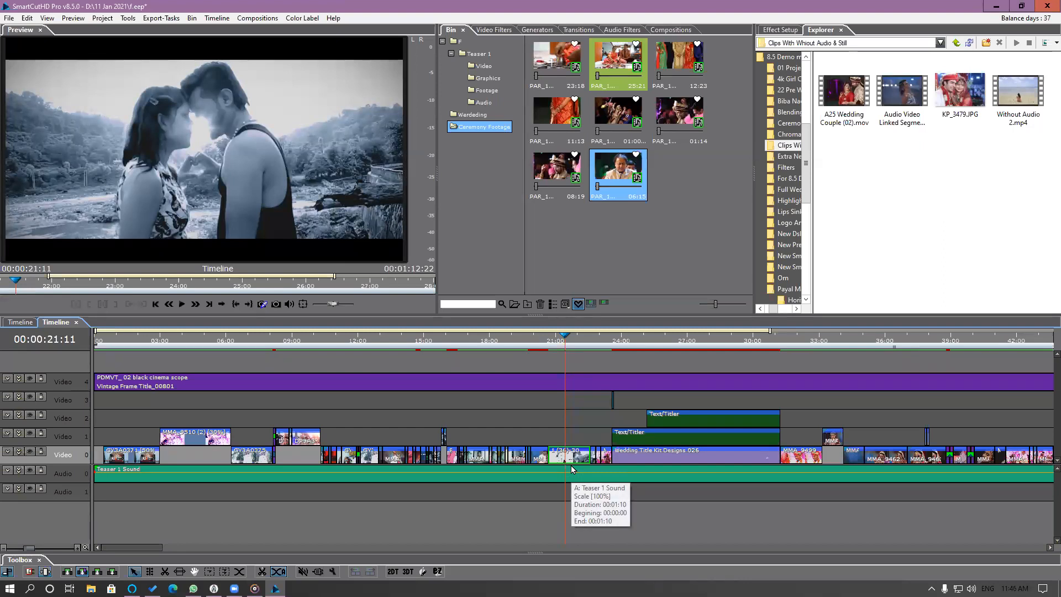
pyautogui.click(624, 197)
pyautogui.moveTo(625, 191); pyautogui.dragTo(564, 457)
pyautogui.click(580, 462)
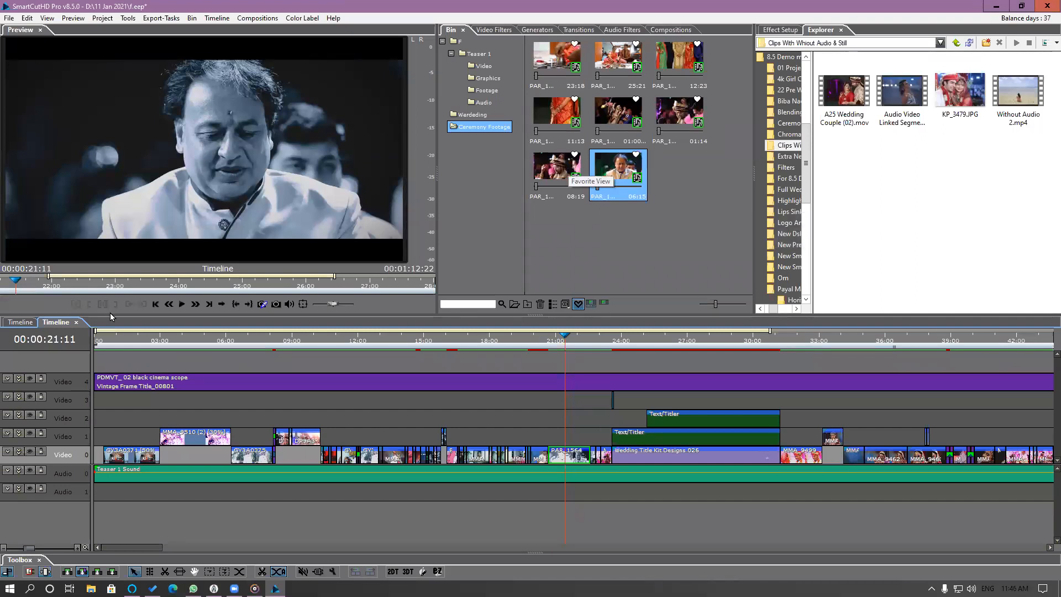
# Close the teaser timeline, add the ceremony segment at 00:12:50:05 to the favorites, and refresh the favorites-only view.
pyautogui.click(76, 323)
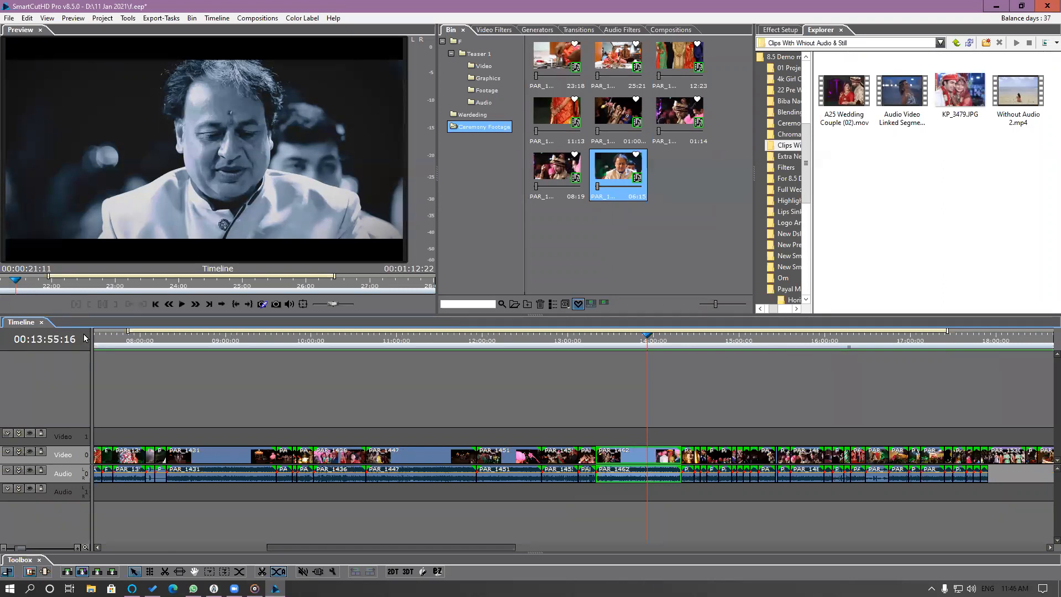
pyautogui.click(637, 456)
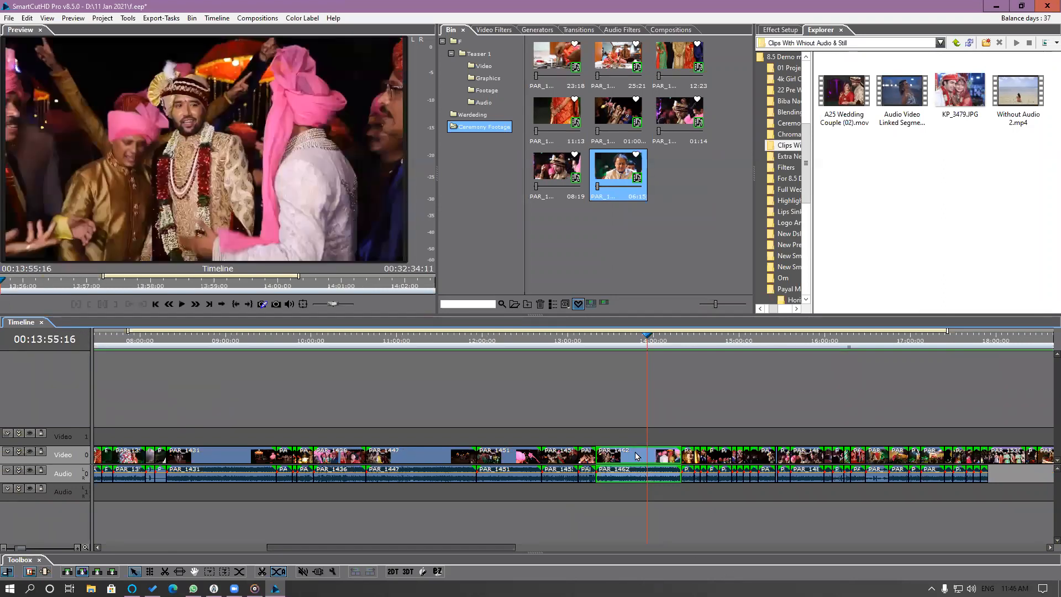
pyautogui.moveTo(524, 336); pyautogui.dragTo(553, 362)
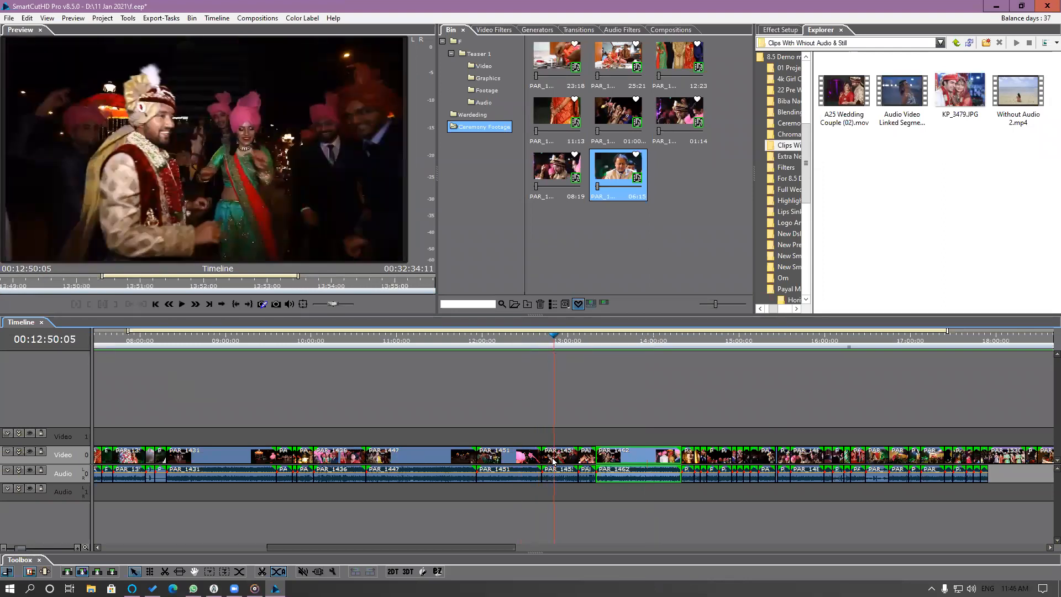
pyautogui.rightClick(553, 460)
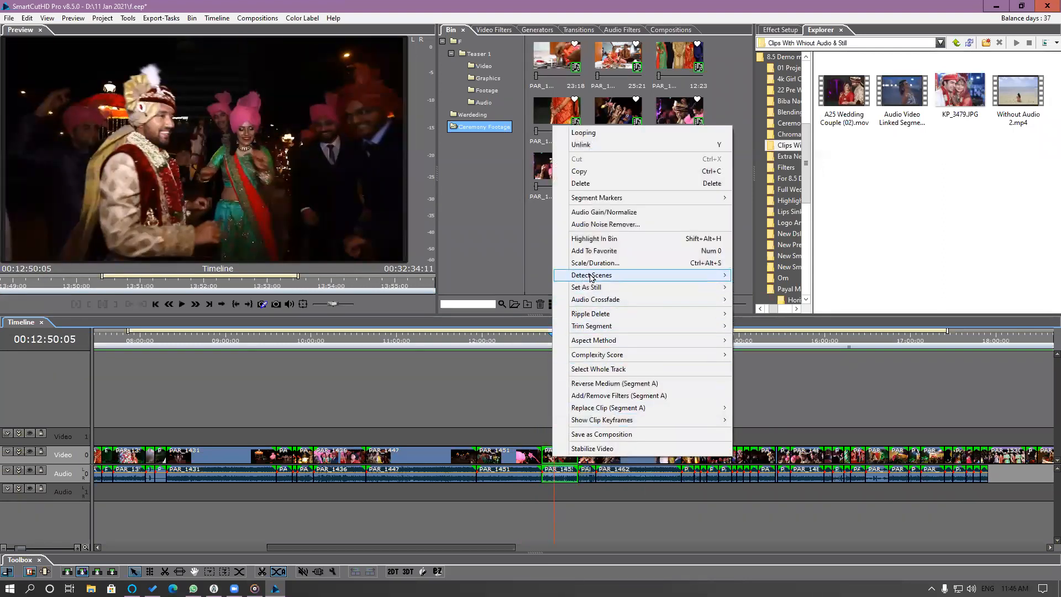
pyautogui.click(594, 250)
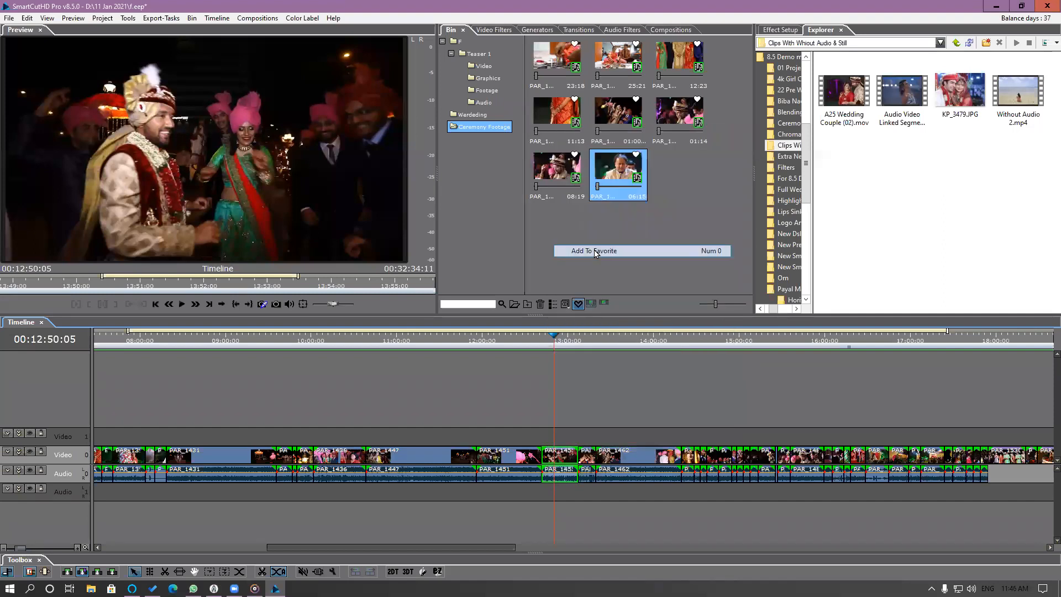
pyautogui.click(578, 305)
pyautogui.click(578, 305)
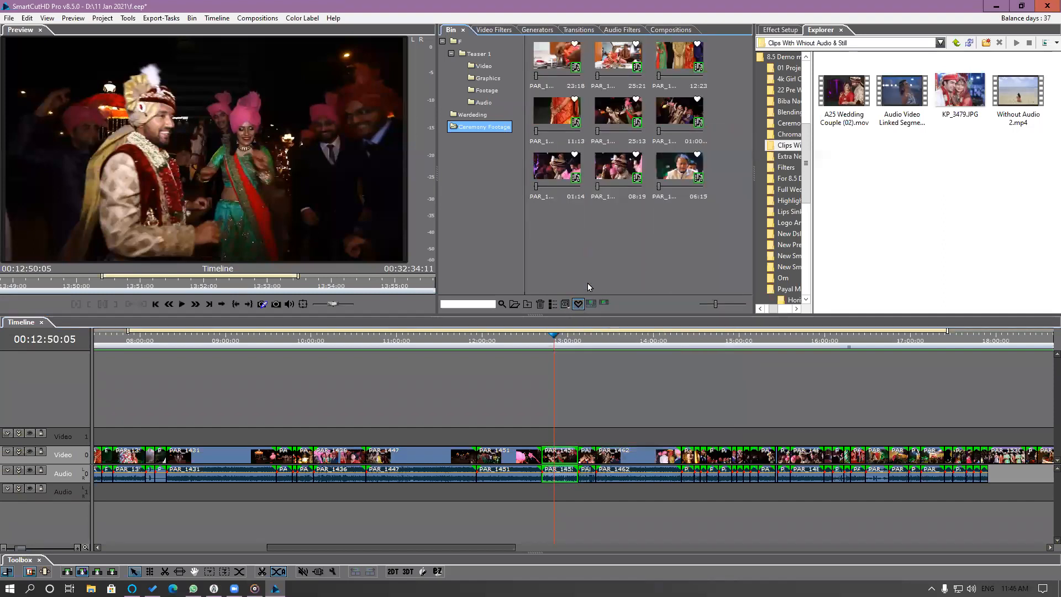
# Copy the favorite clip lasting 01:00 and open the nested teaser timeline from the main timeline's start, at 00:00:20:22.
pyautogui.click(671, 108)
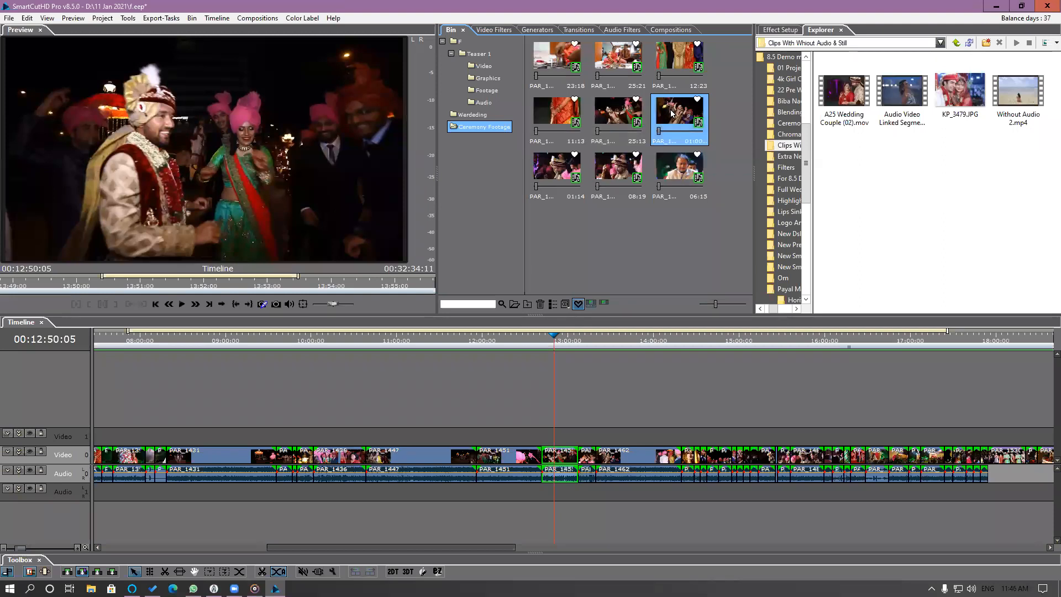
pyautogui.rightClick(670, 108)
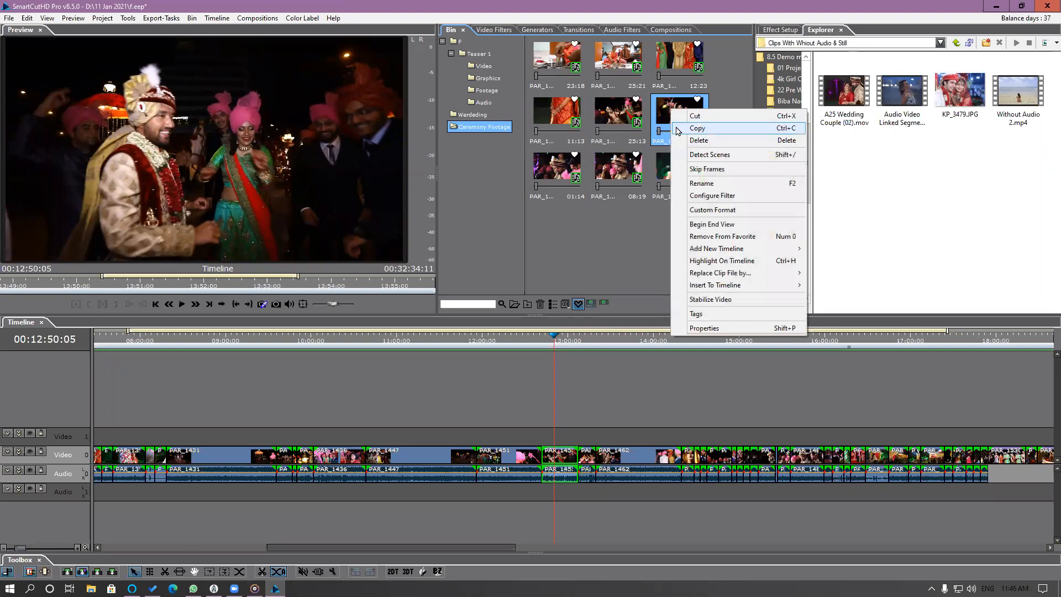
pyautogui.click(709, 130)
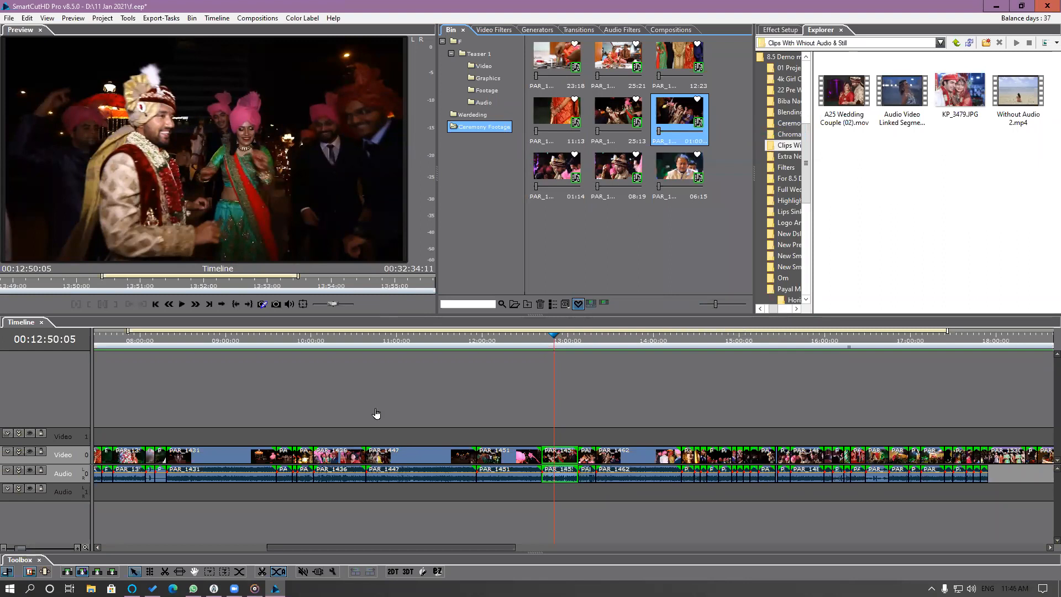
pyautogui.moveTo(314, 546); pyautogui.dragTo(180, 546)
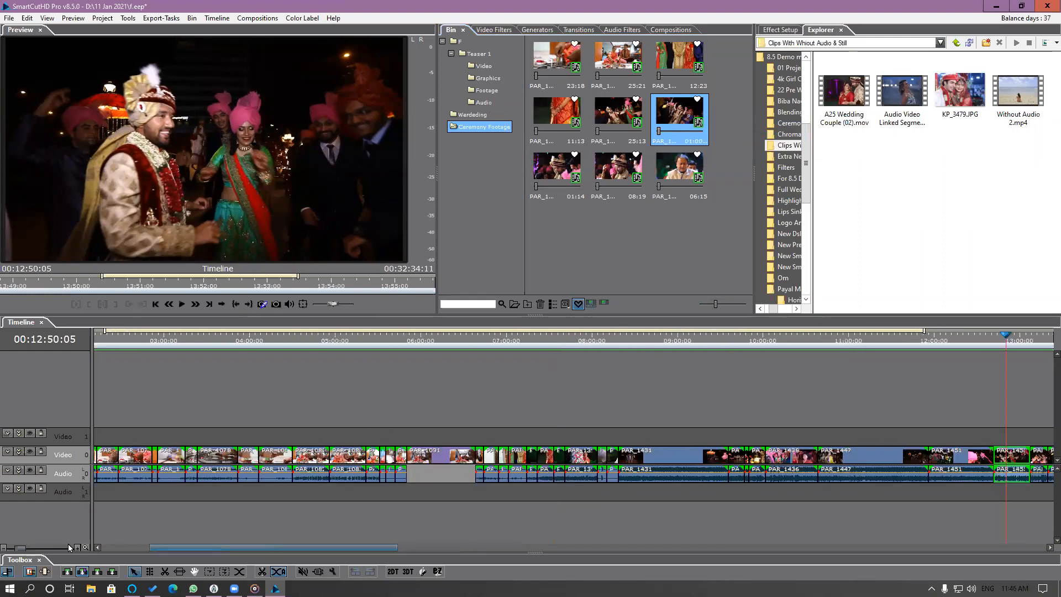
pyautogui.moveTo(57, 544)
pyautogui.mouseDown()
pyautogui.moveTo(68, 544)
pyautogui.moveTo(56, 545)
pyautogui.mouseUp()
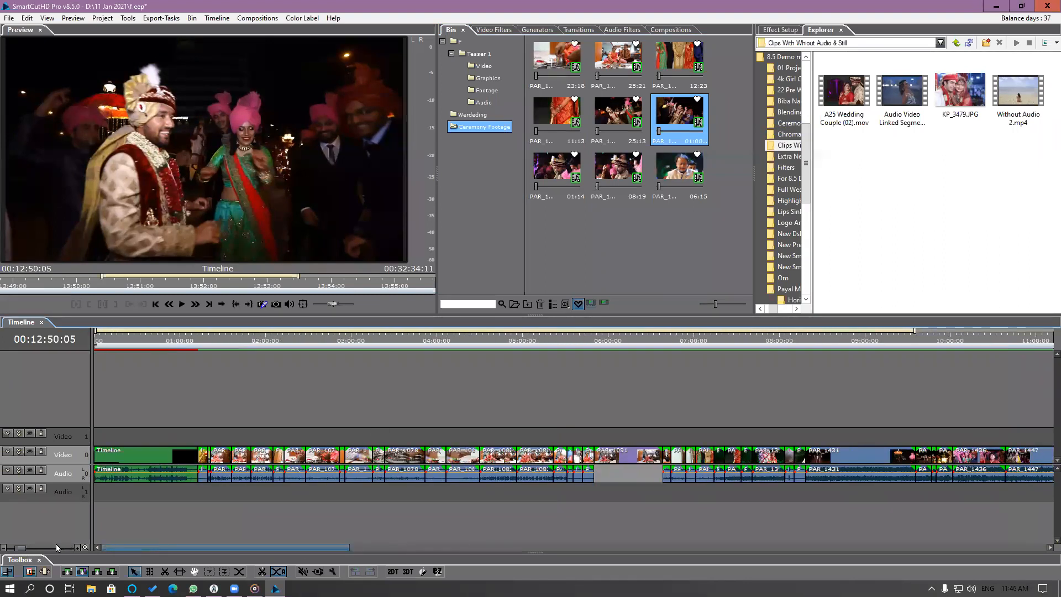
pyautogui.moveTo(111, 347); pyautogui.dragTo(125, 347)
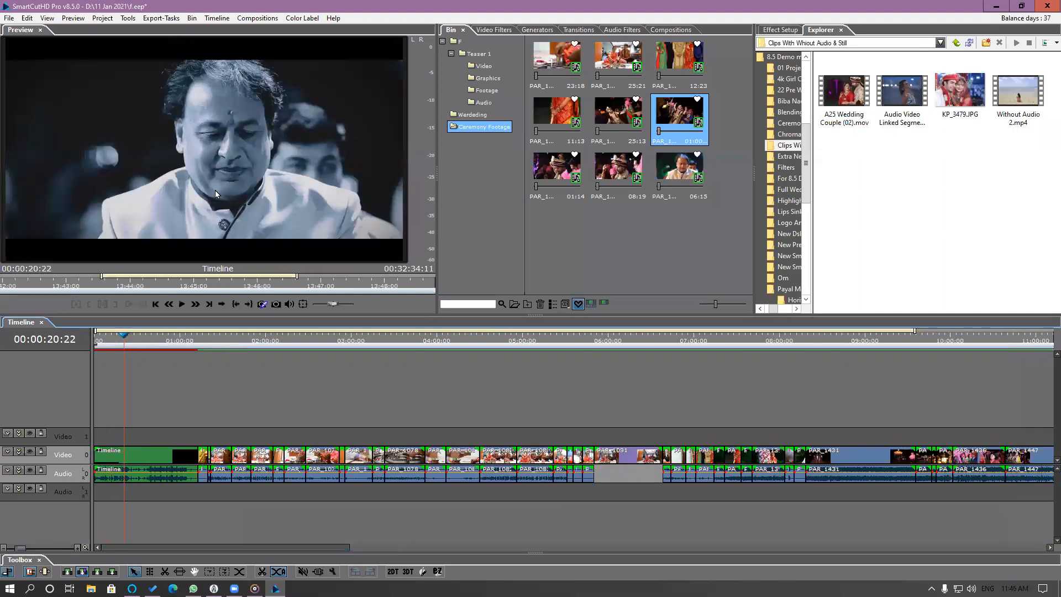
pyautogui.doubleClick(130, 457)
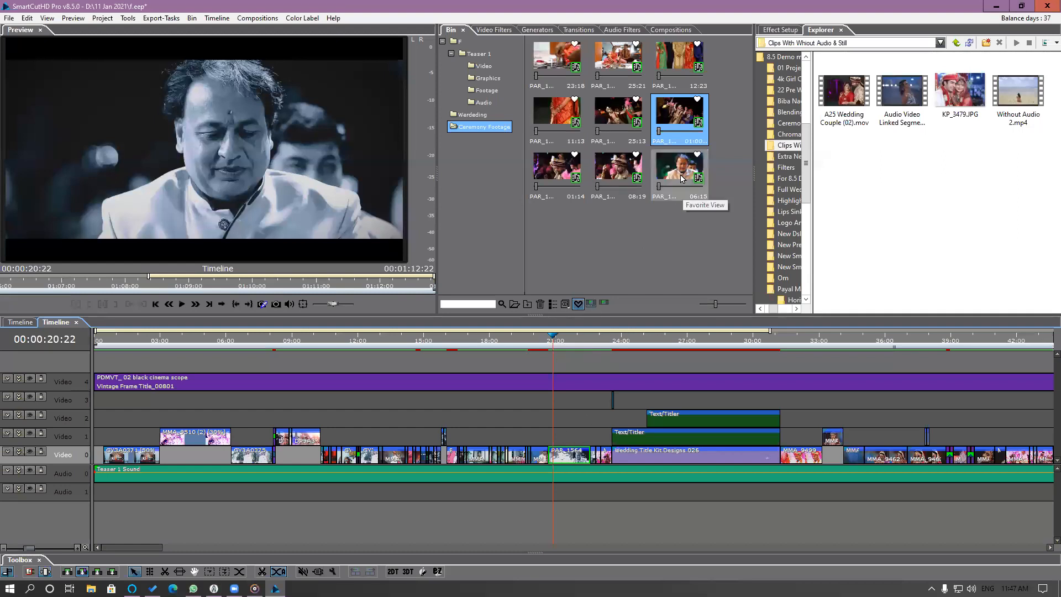
pyautogui.rightClick(680, 112)
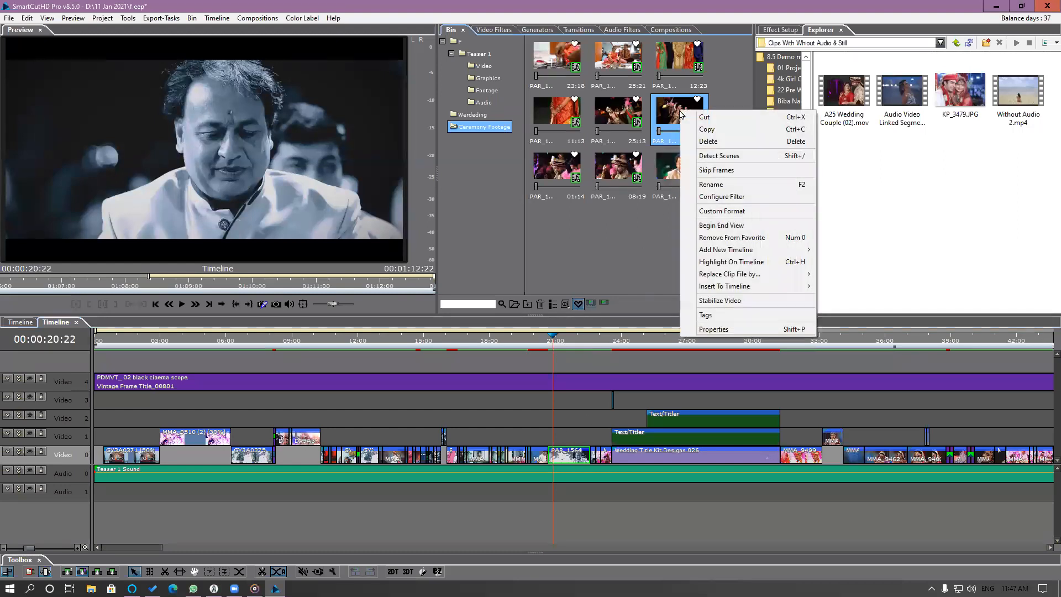
pyautogui.click(707, 130)
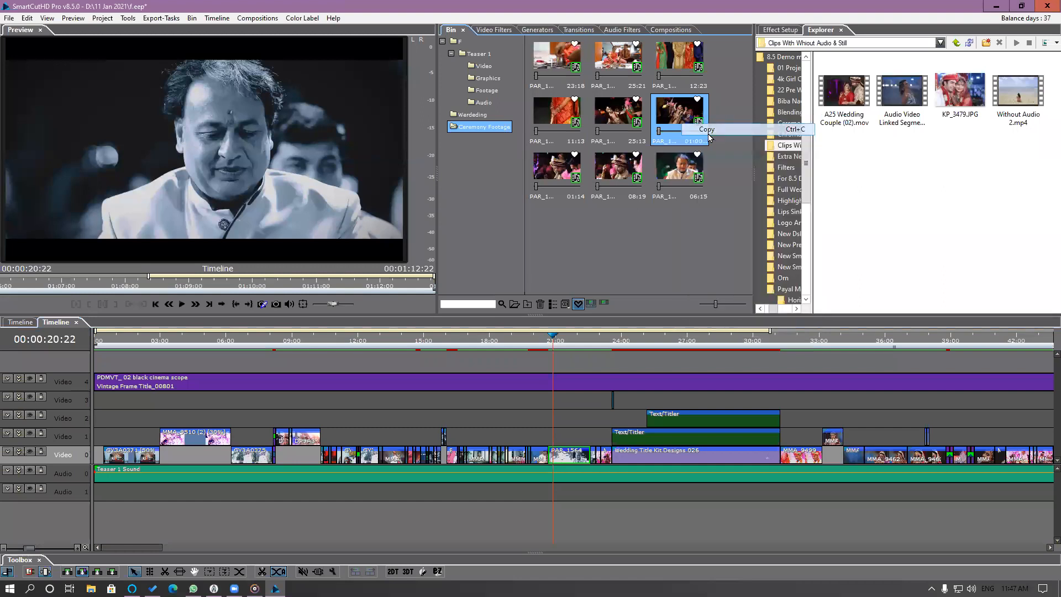
pyautogui.rightClick(563, 456)
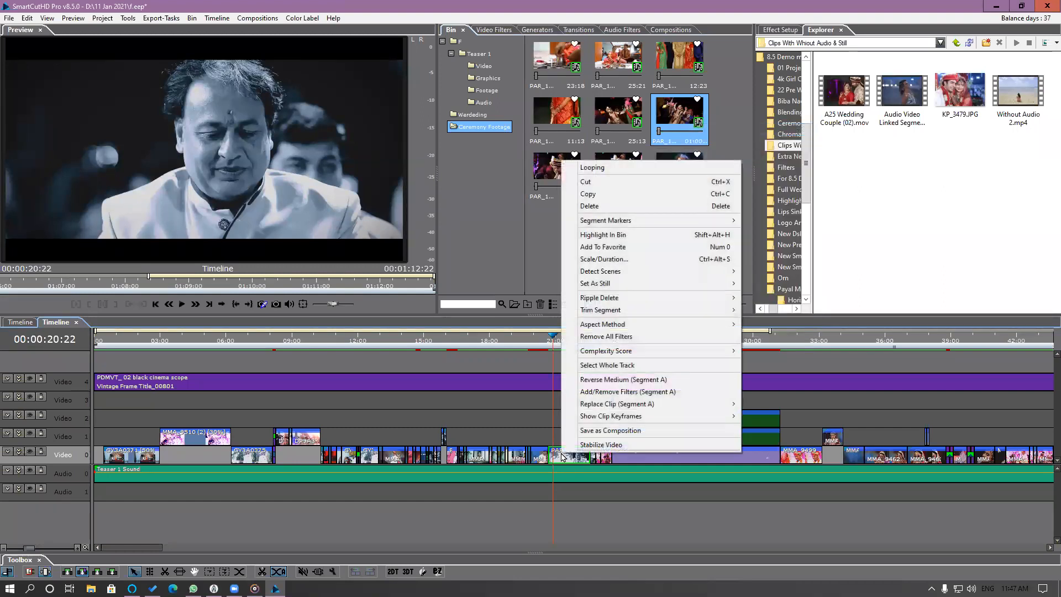
pyautogui.click(542, 260)
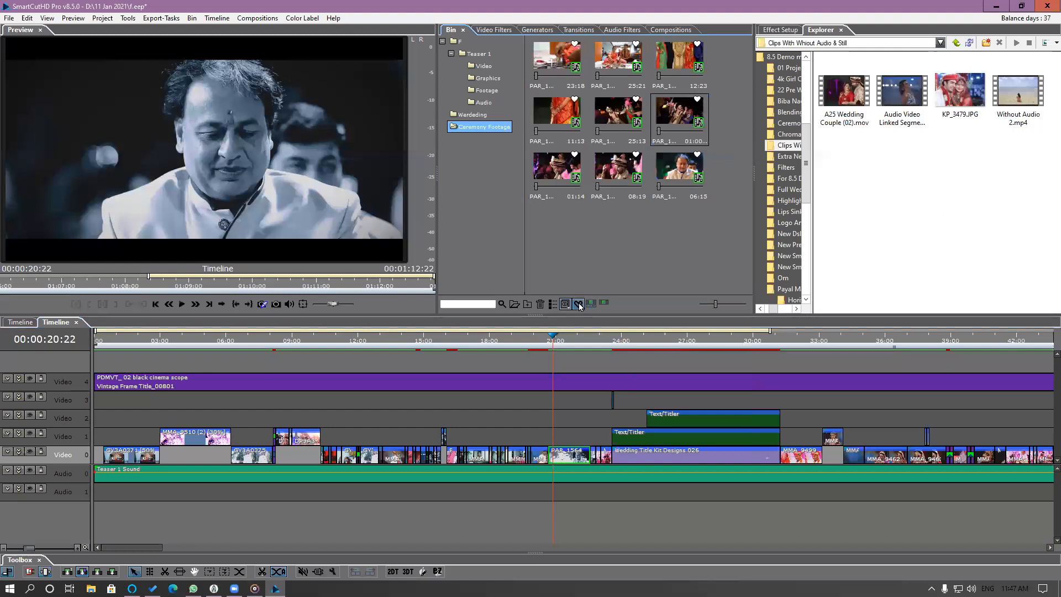
# Copy the favorite clip lasting 01:00 and return the bin to the full clip view.
pyautogui.rightClick(678, 112)
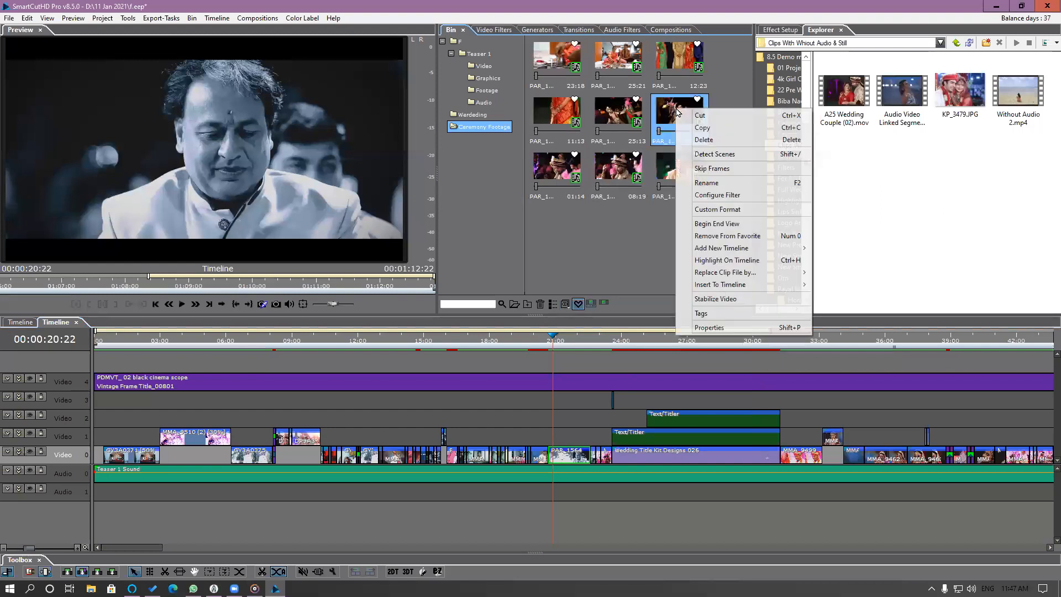
pyautogui.click(702, 129)
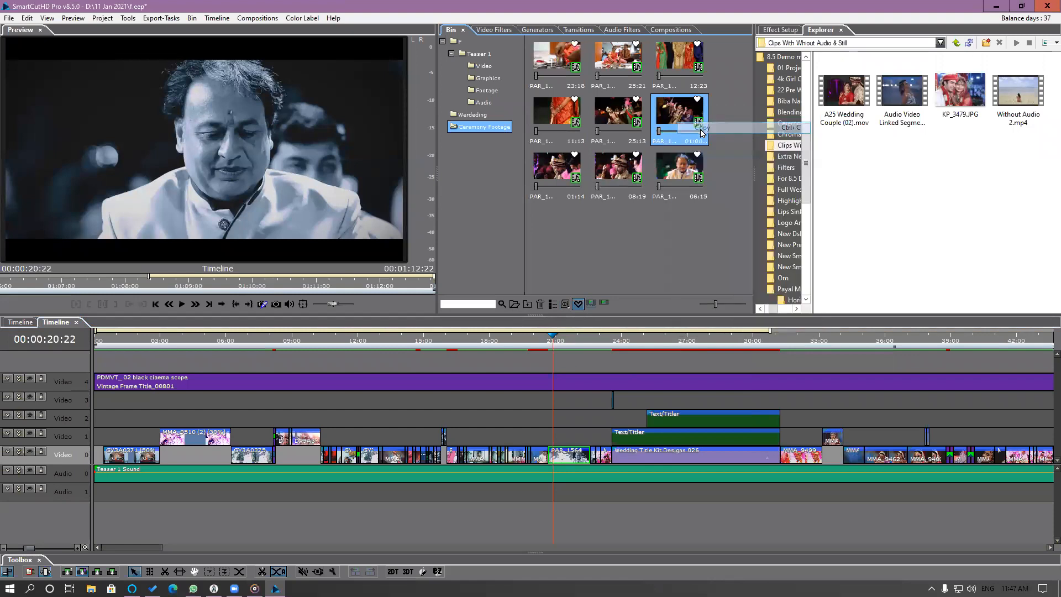
pyautogui.click(578, 305)
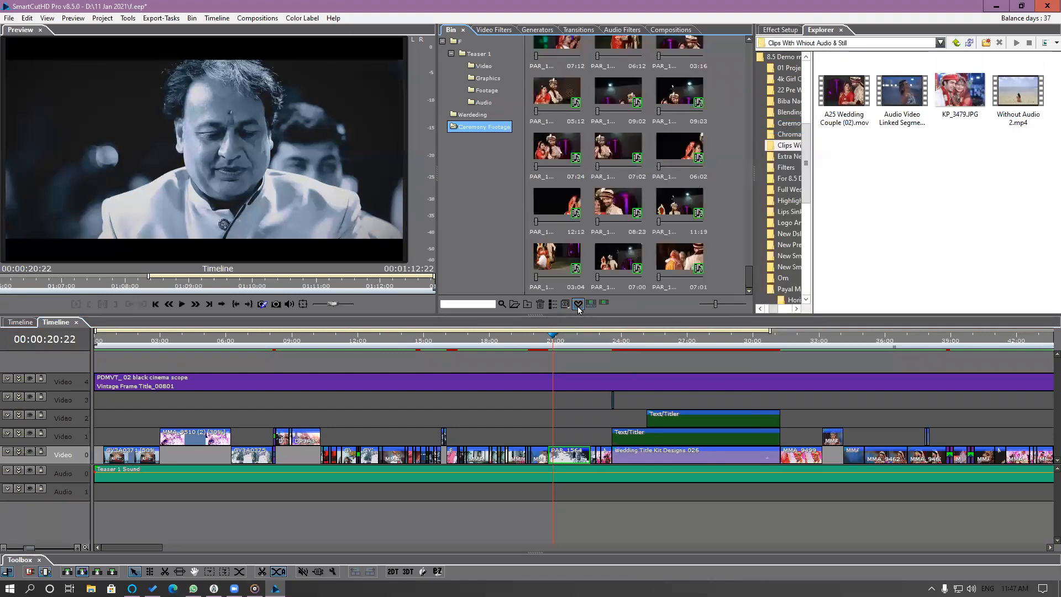
# Highlight the source clip of the teaser's PAR_1564 segment in the bin and replace its file with the copied clip's file.
pyautogui.click(568, 460)
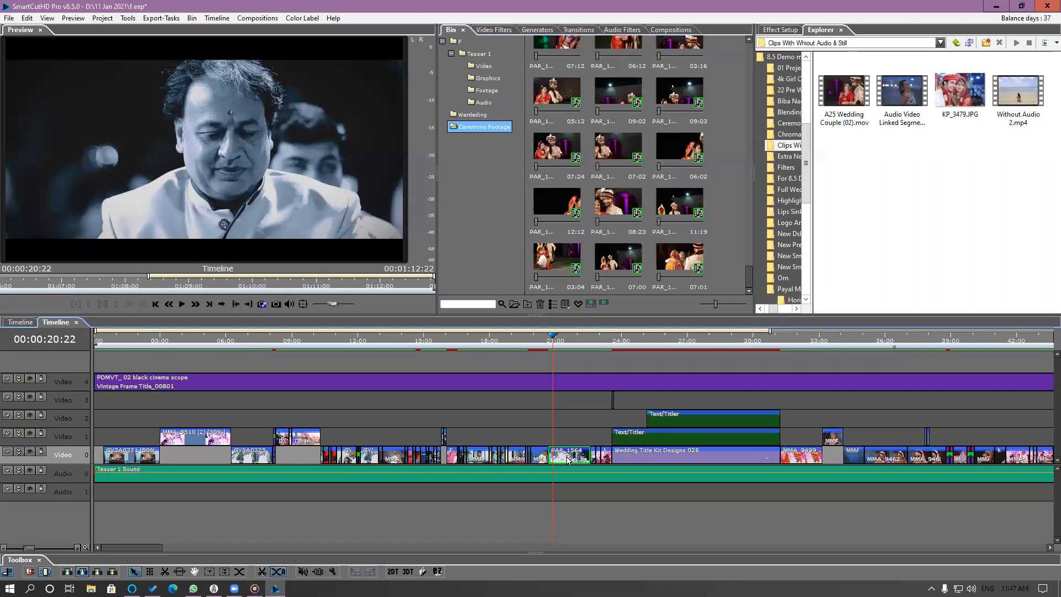
pyautogui.rightClick(568, 460)
pyautogui.click(623, 238)
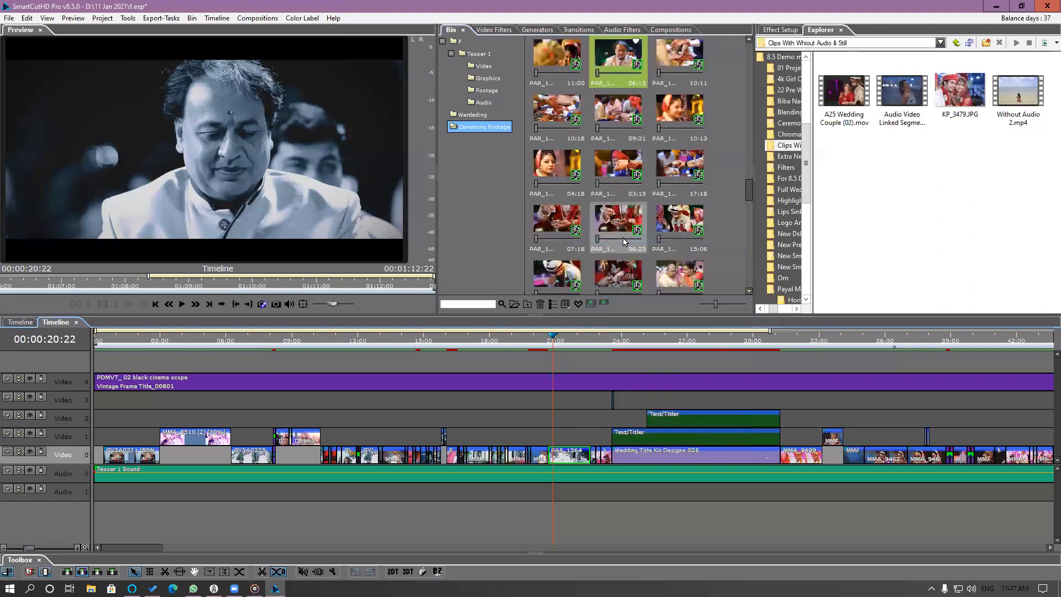
pyautogui.click(624, 65)
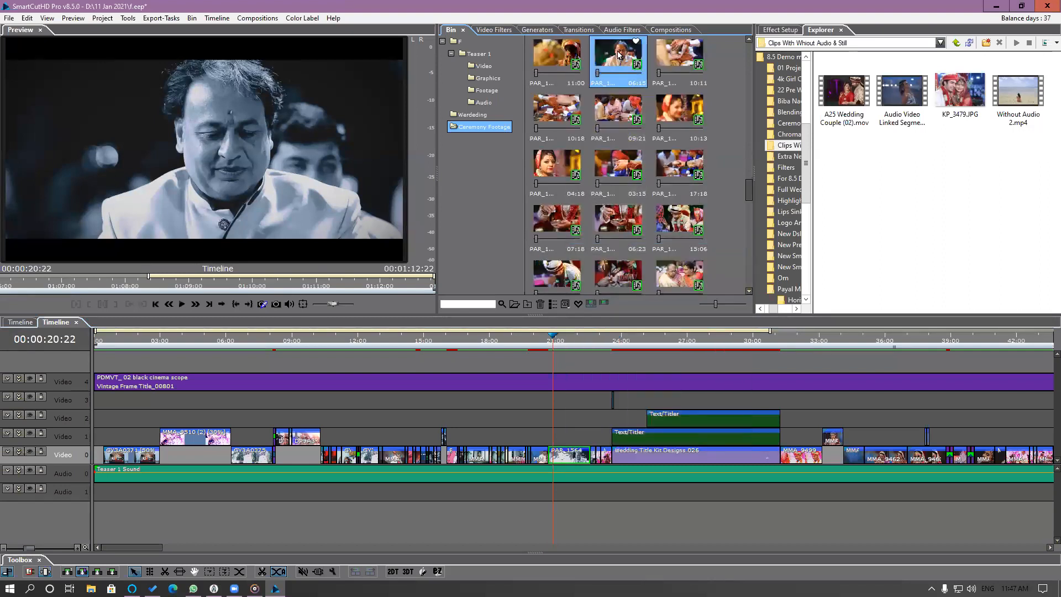
pyautogui.rightClick(618, 54)
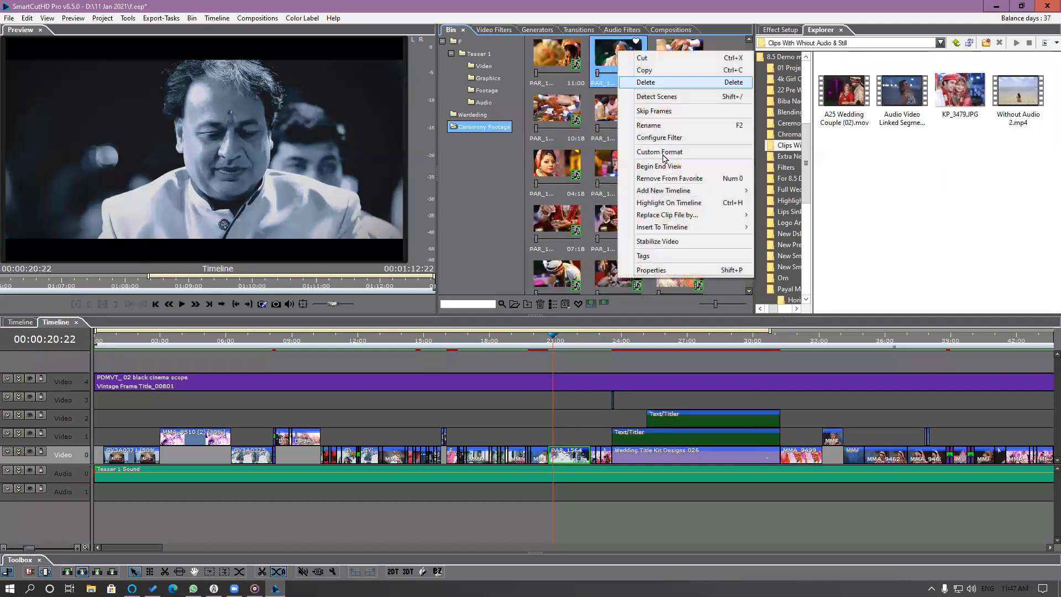
pyautogui.moveTo(680, 220)
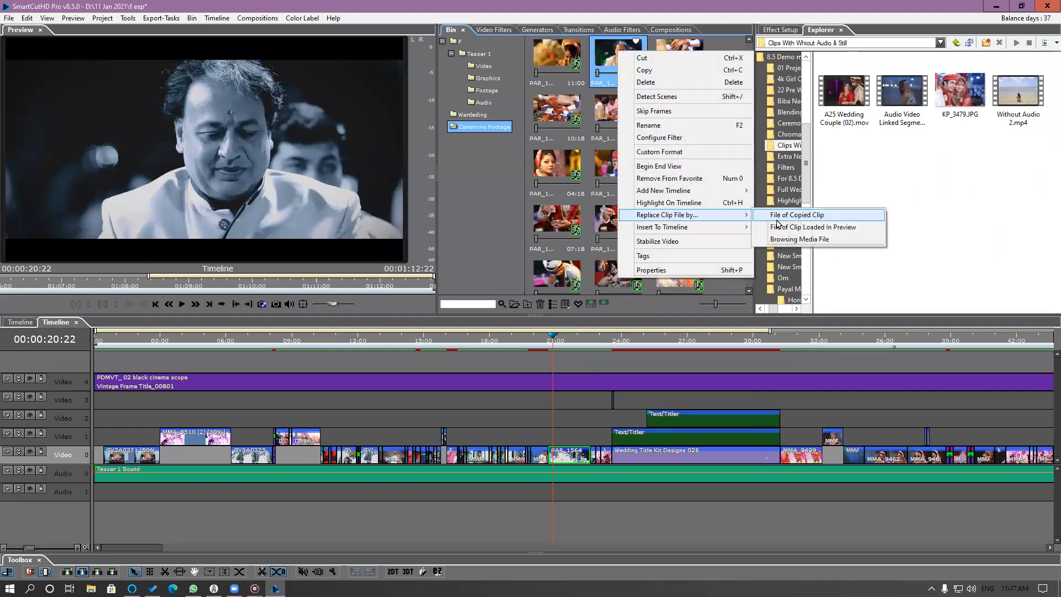
pyautogui.click(840, 217)
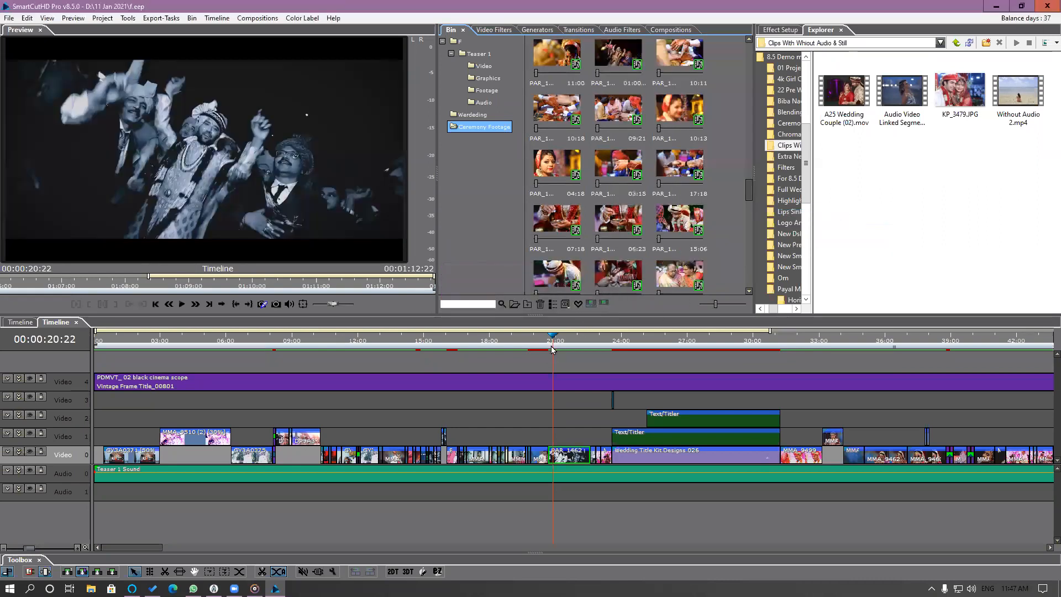
# Go to 00:00:32:05 in the teaser timeline, select the Video 0 segment after Wedding Title Kit Designs 026, and show only favorite clips.
pyautogui.moveTo(556, 341); pyautogui.dragTo(801, 383)
pyautogui.click(796, 460)
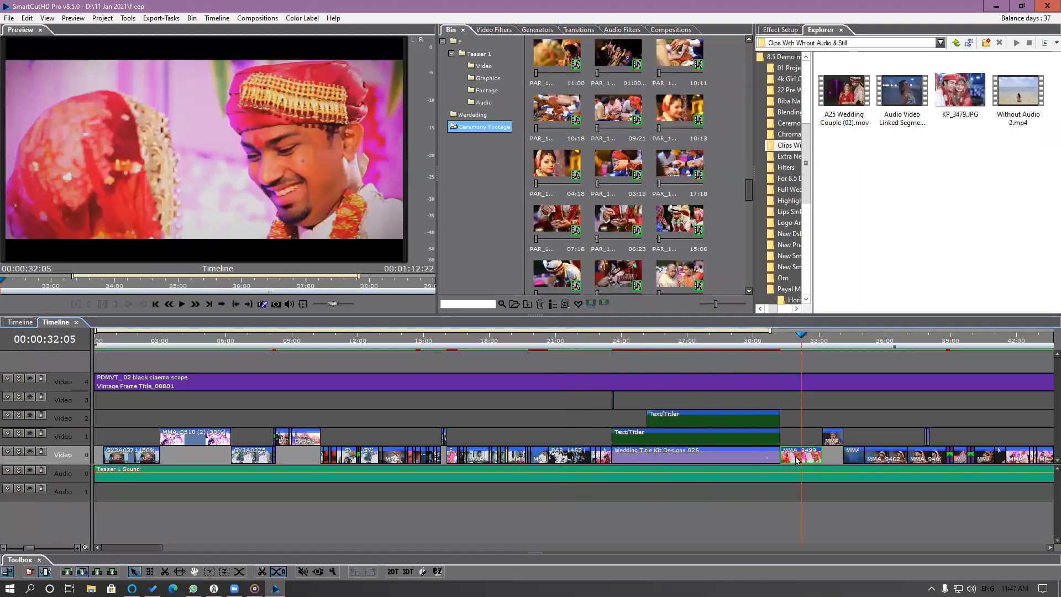
pyautogui.click(578, 306)
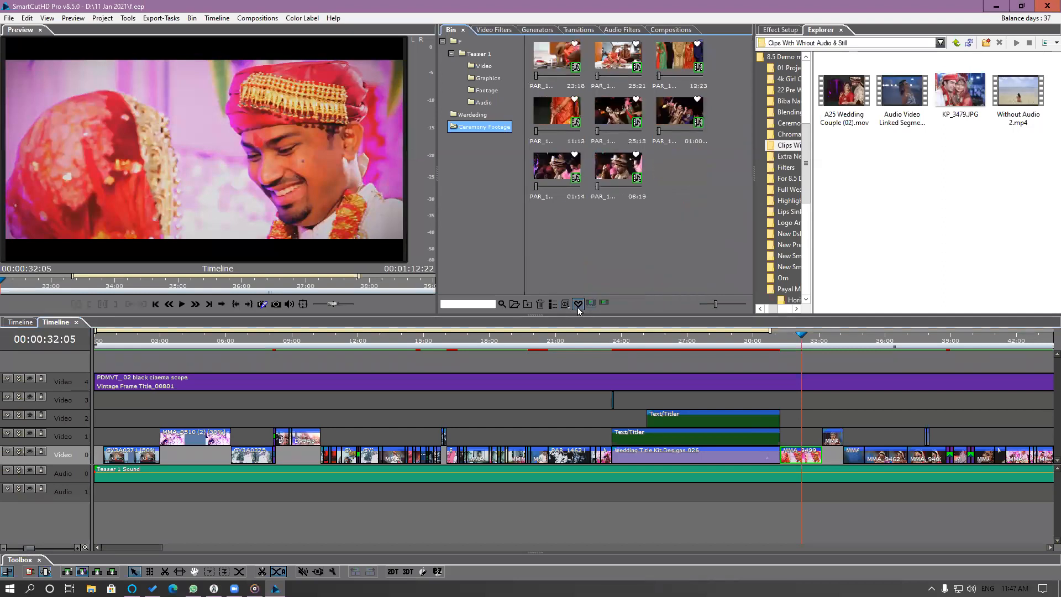
# Copy the favorite clip lasting 01:14.
pyautogui.click(556, 175)
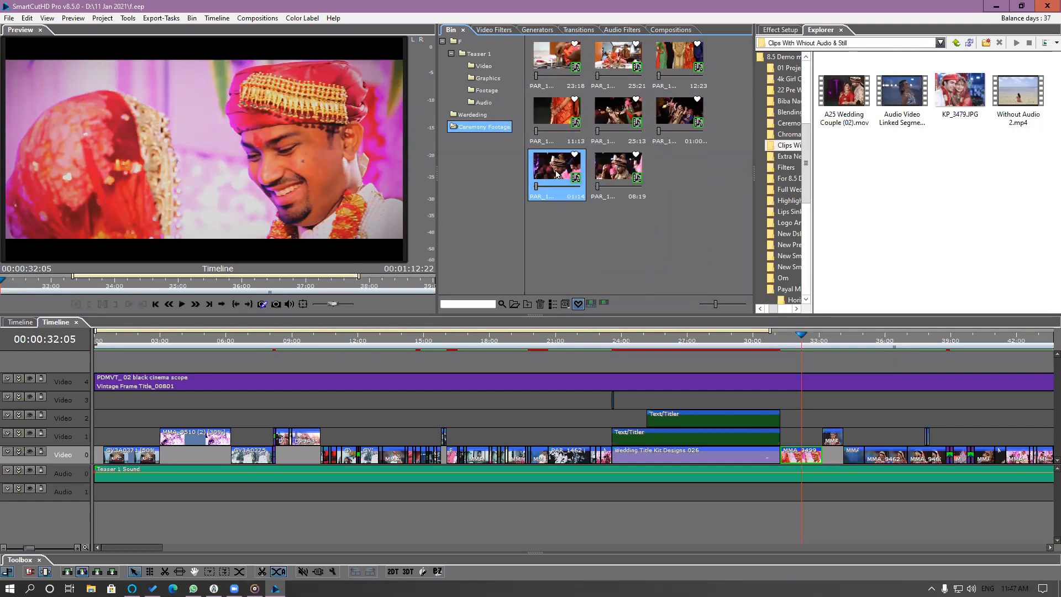
pyautogui.rightClick(556, 174)
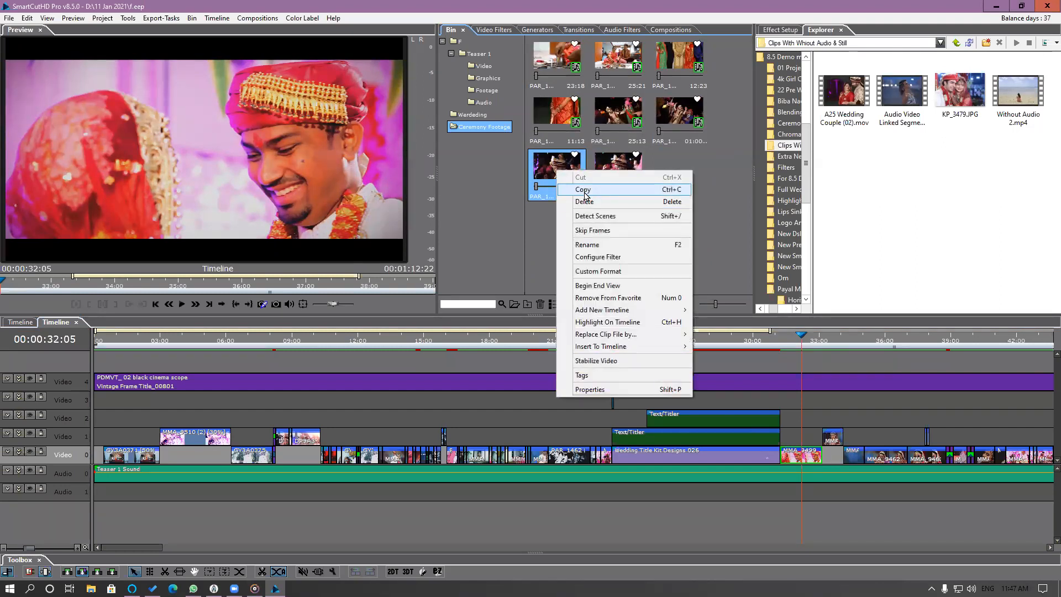
pyautogui.click(583, 189)
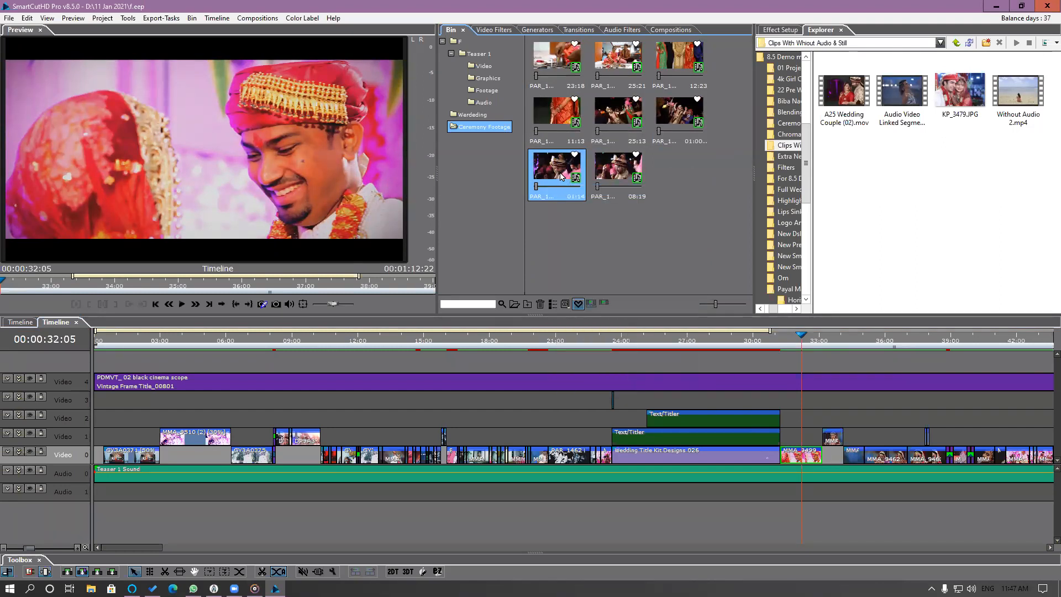
pyautogui.rightClick(560, 175)
pyautogui.click(575, 189)
# Replace the Video 0 segment after Wedding Title Kit Designs 026 with the favorite clip lasting 08:19, truncating from the left.
pyautogui.click(607, 166)
pyautogui.moveTo(617, 174); pyautogui.dragTo(793, 455)
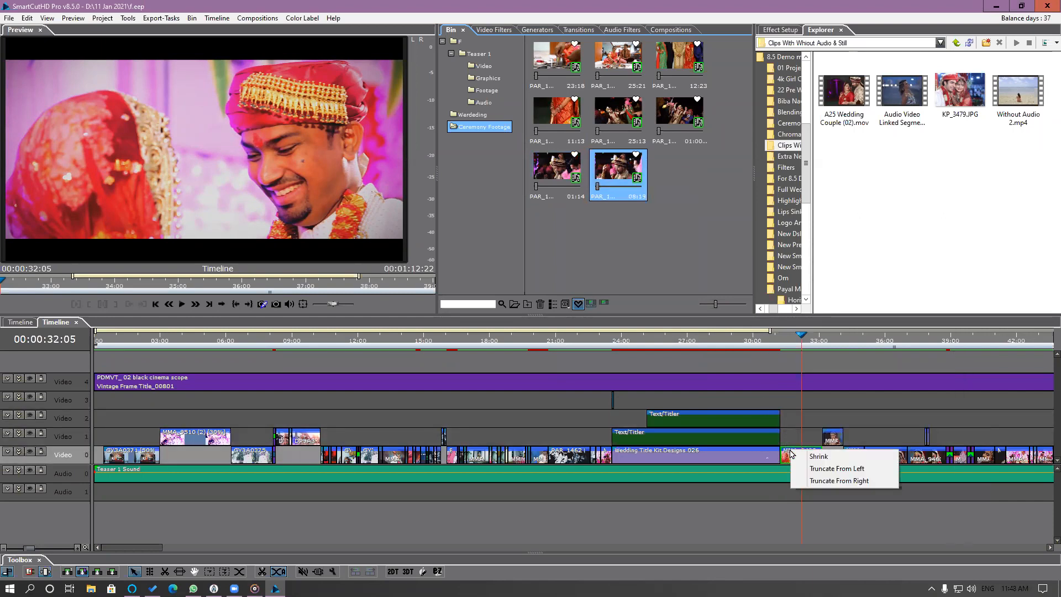
pyautogui.click(822, 470)
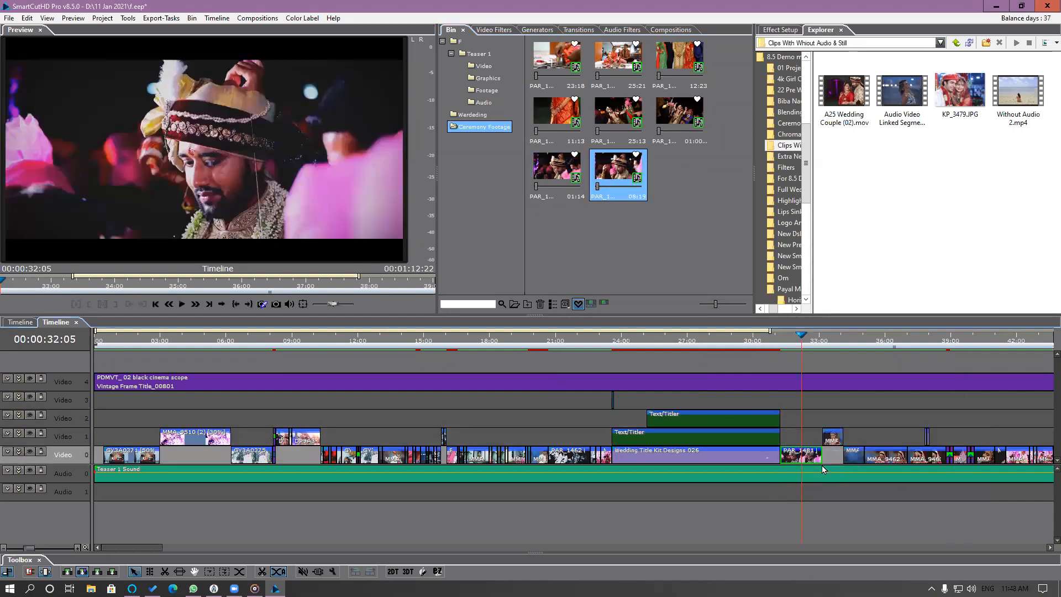
# Go to 00:00:33:15 in the teaser, copy the favorite clip lasting 11:13, and return the bin to the full clip view.
pyautogui.scroll(-7, 822, 469)
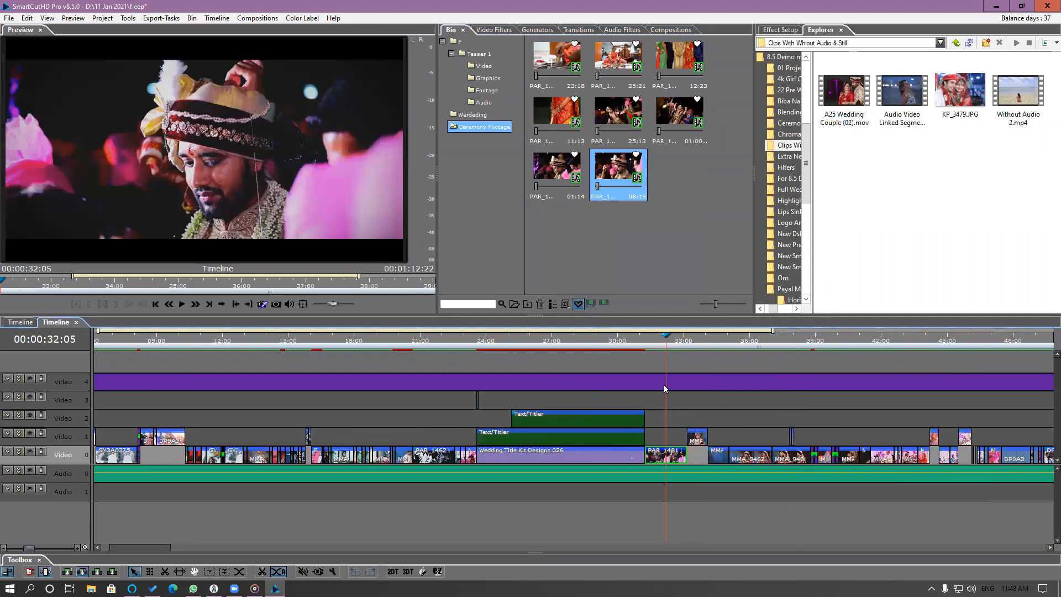
pyautogui.click(684, 344)
pyautogui.moveTo(685, 345); pyautogui.dragTo(696, 372)
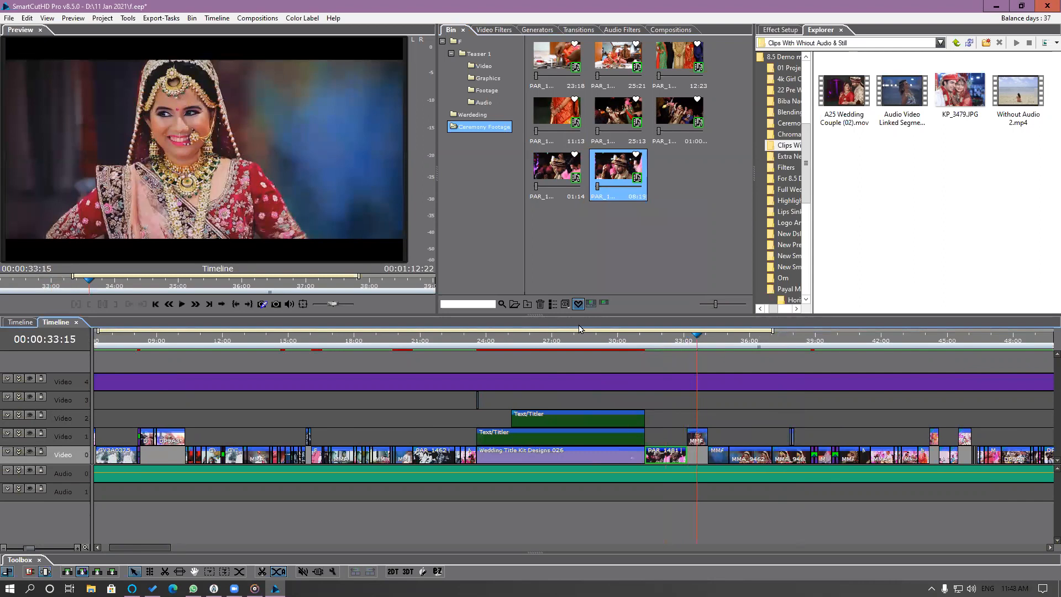
pyautogui.rightClick(615, 119)
pyautogui.click(555, 115)
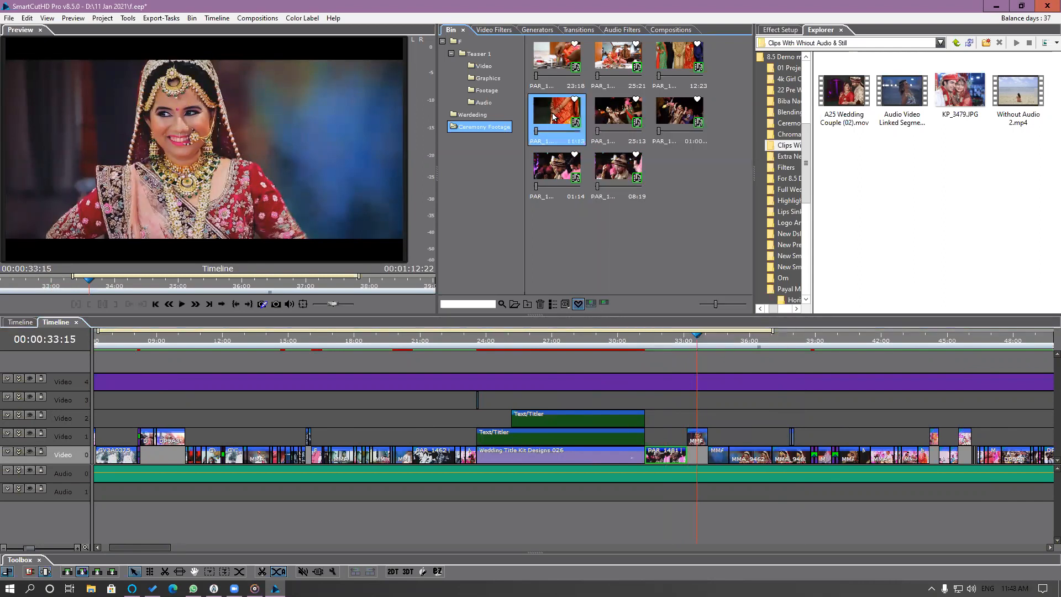
pyautogui.rightClick(554, 114)
pyautogui.click(582, 132)
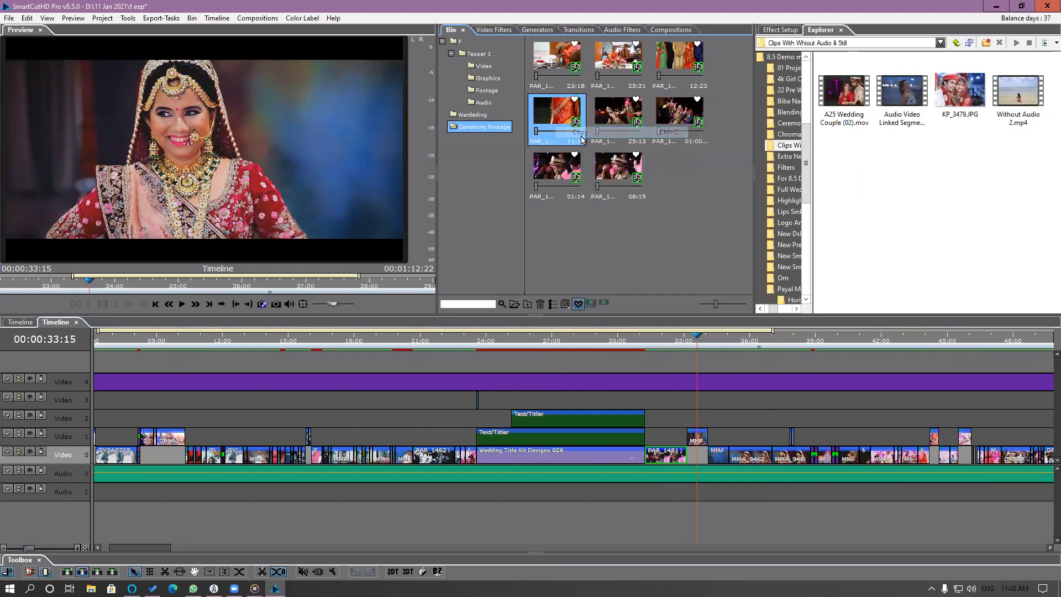
pyautogui.click(577, 303)
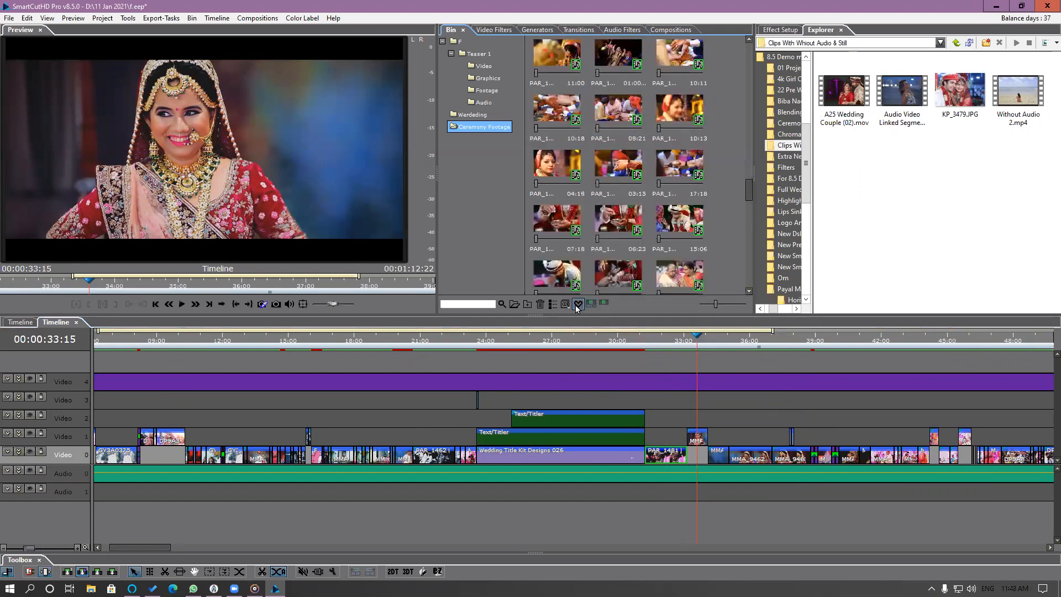
# Highlight the Video 1 segment's source clip in the bin, replace its file with the copied clip's file, and check the segment at 00:00:33:05.
pyautogui.click(694, 441)
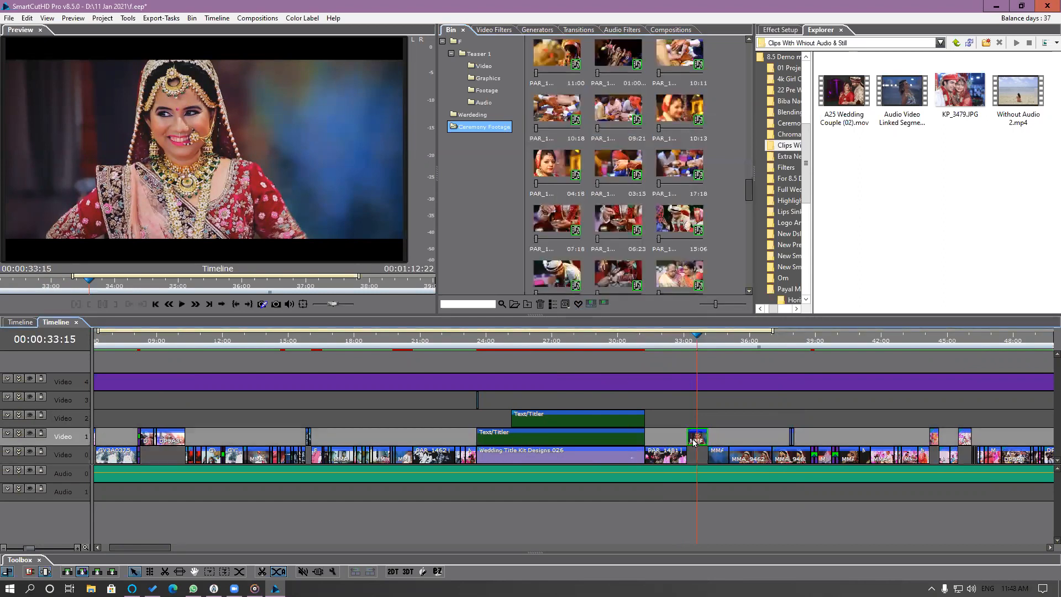
pyautogui.rightClick(693, 440)
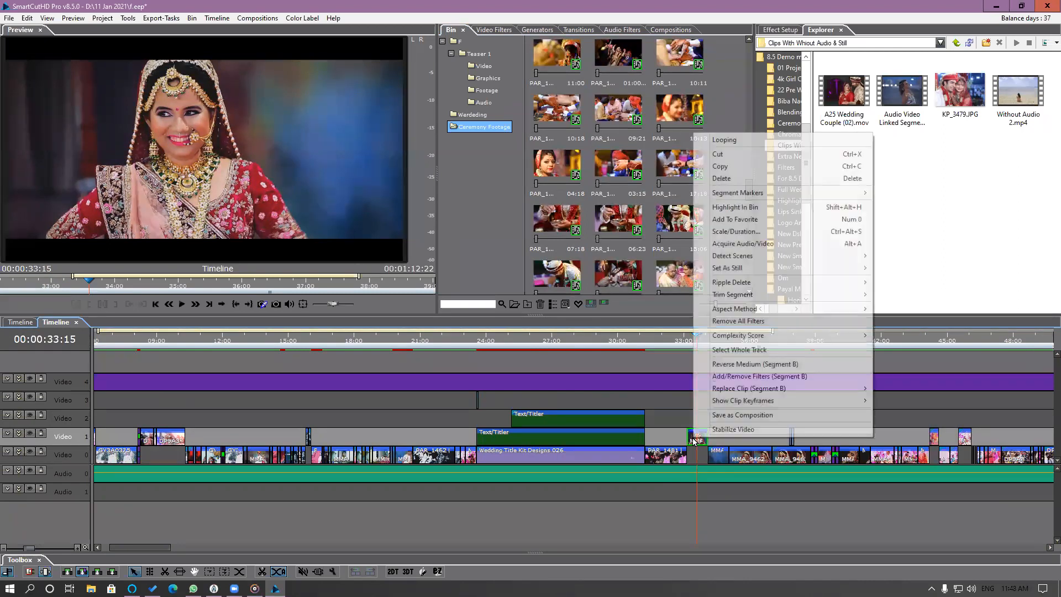
pyautogui.click(737, 210)
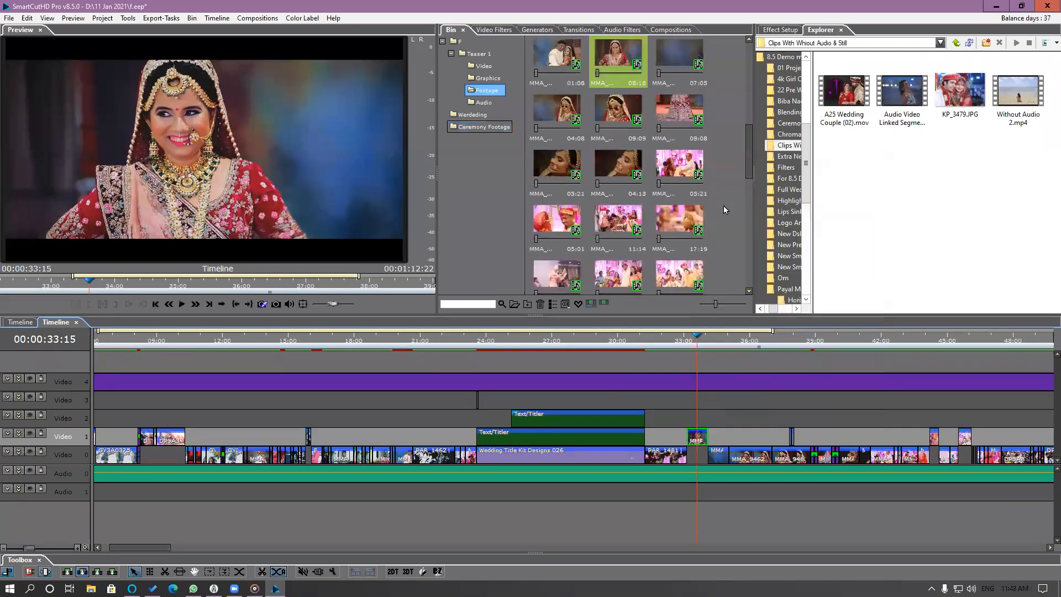
pyautogui.click(604, 54)
pyautogui.rightClick(605, 52)
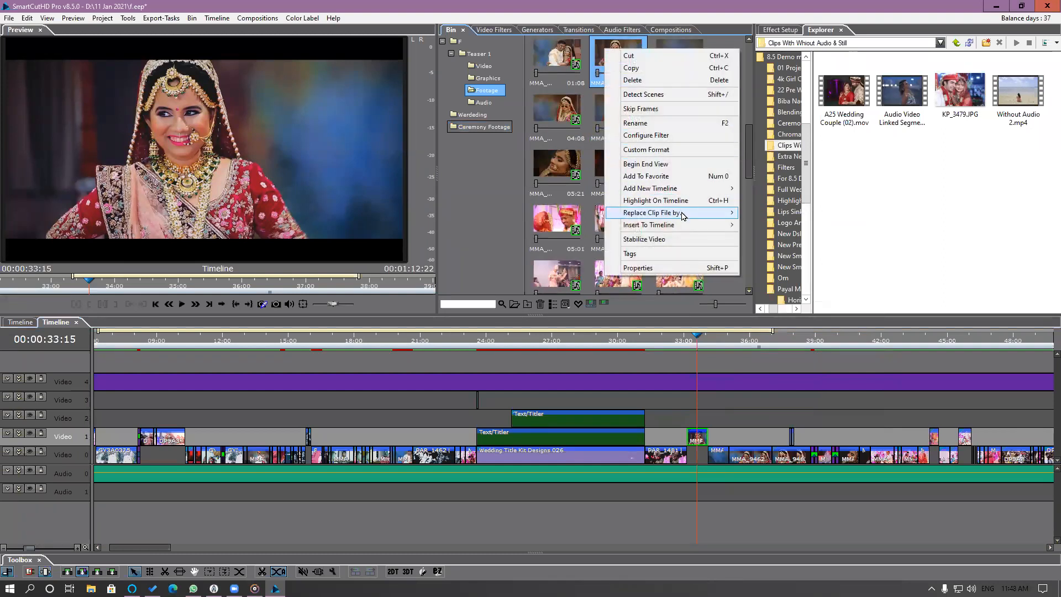
pyautogui.moveTo(685, 215)
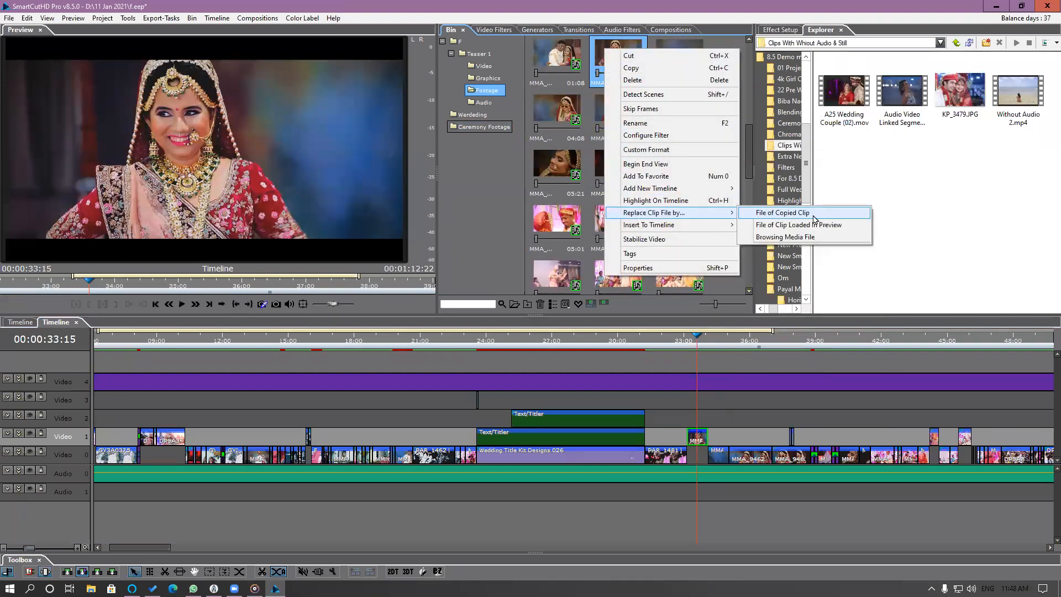
pyautogui.click(841, 218)
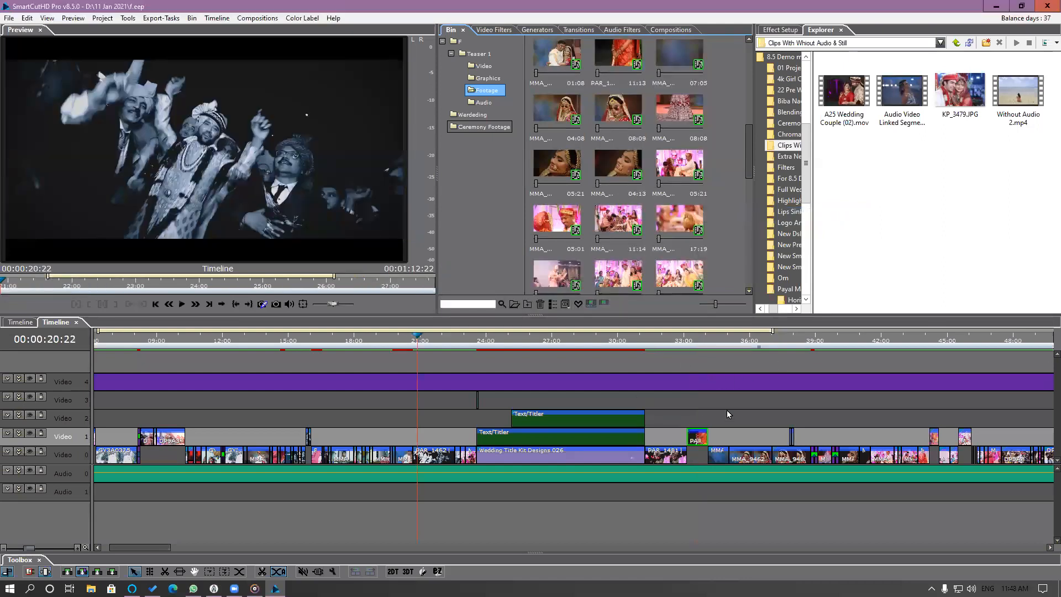
pyautogui.click(684, 344)
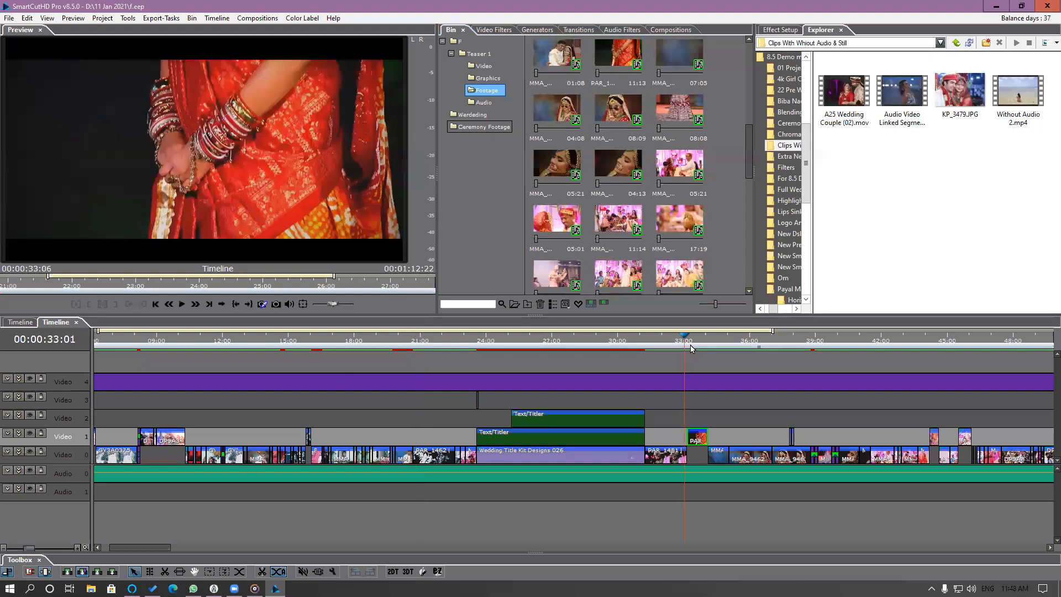
pyautogui.click(688, 343)
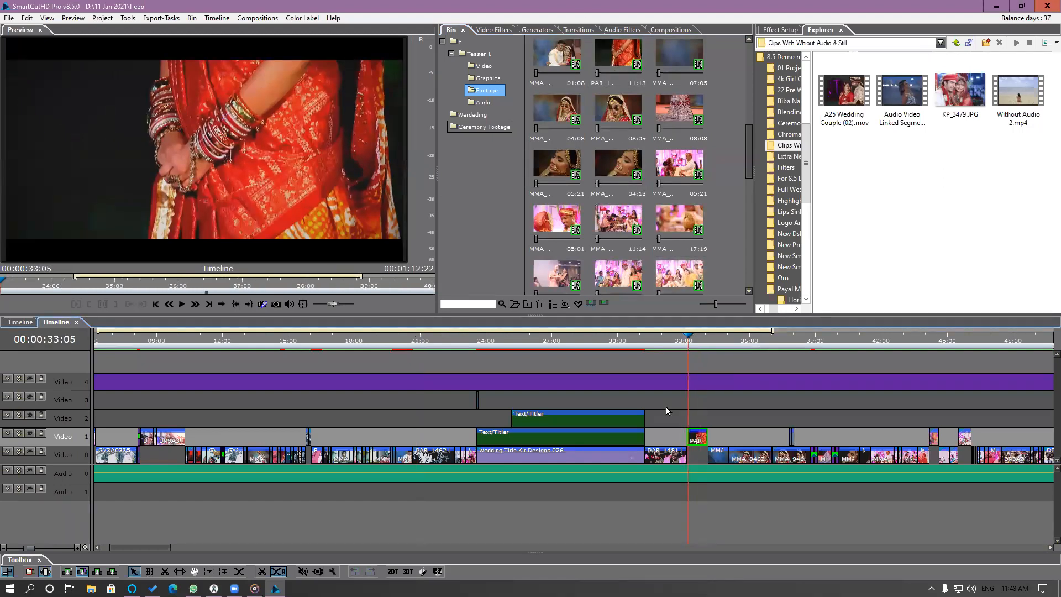
# Show the favorites again and highlight the replaced Video 1 segment's source clip in the bin.
pyautogui.click(578, 303)
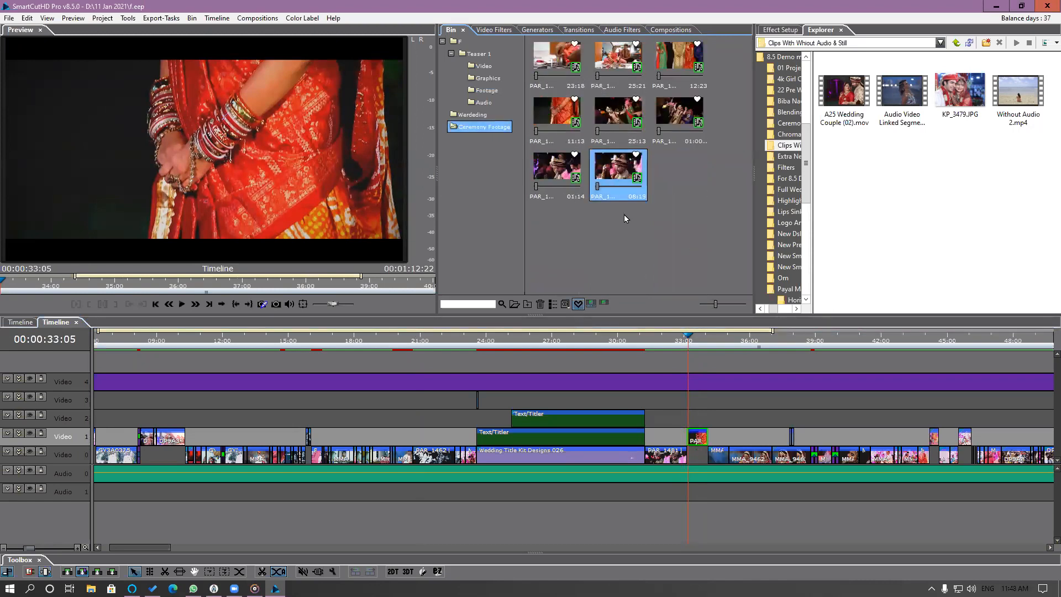
pyautogui.click(670, 457)
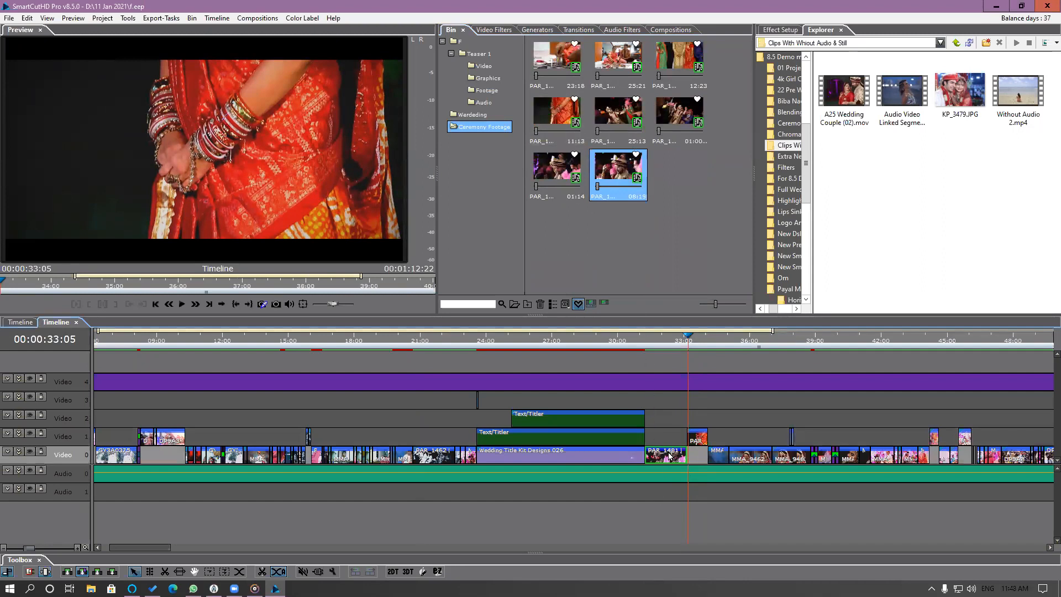
pyautogui.rightClick(699, 441)
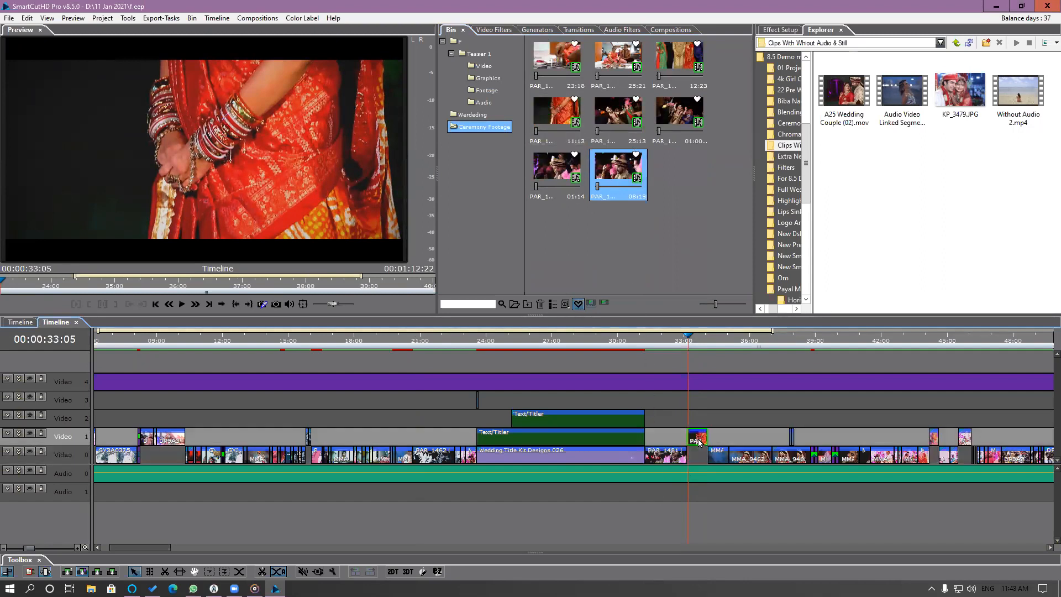
pyautogui.click(739, 209)
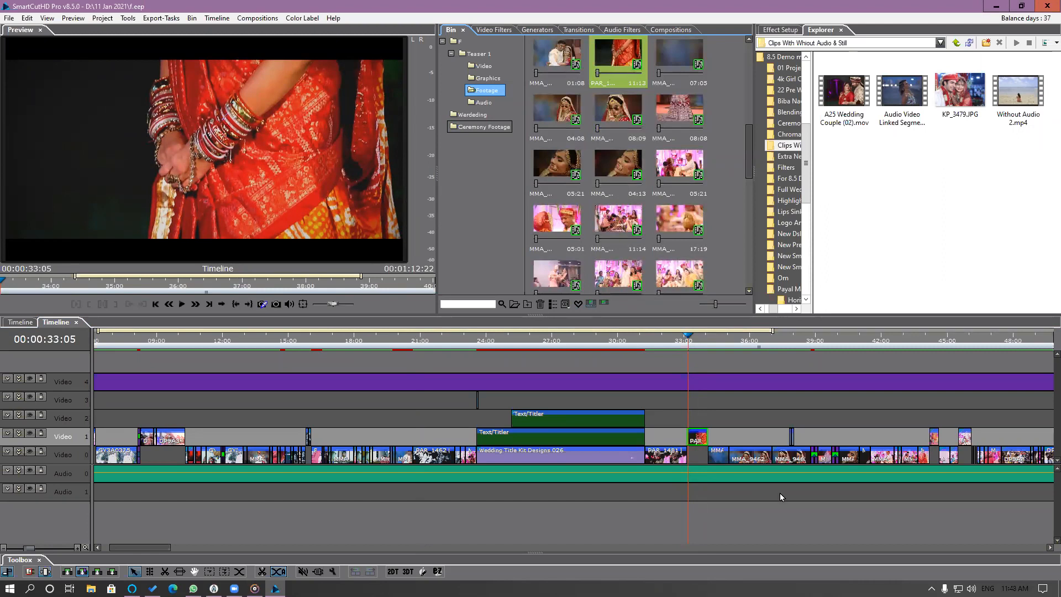
# Slip the replaced Video 1 segment to start about 00:00:06:09 into PAR_1386, and check it on the timeline at 00:00:33:22.
pyautogui.scroll(-4, 781, 488)
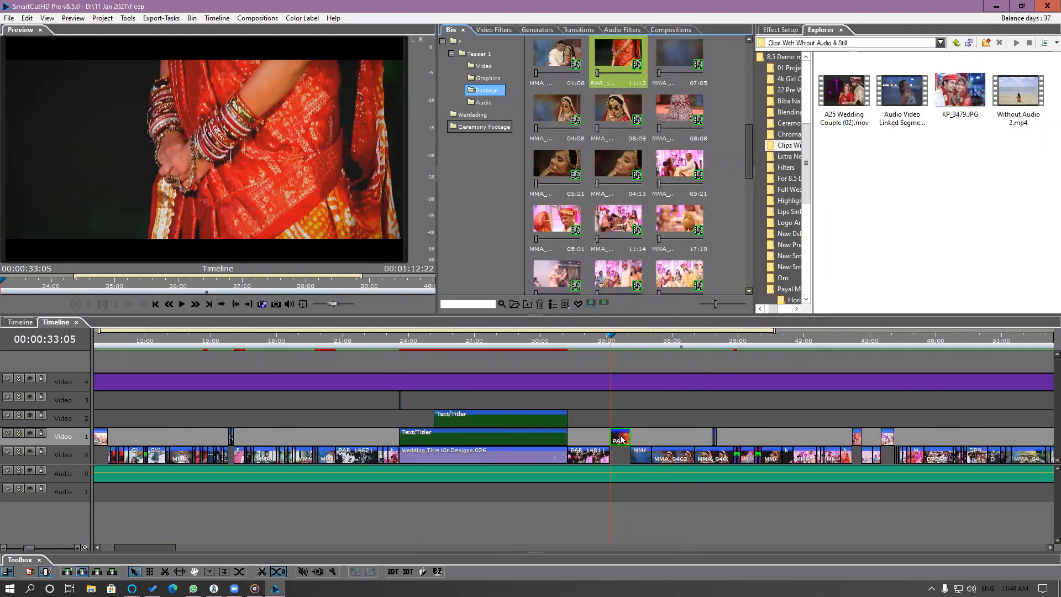
pyautogui.moveTo(621, 439)
pyautogui.doubleClick(619, 439)
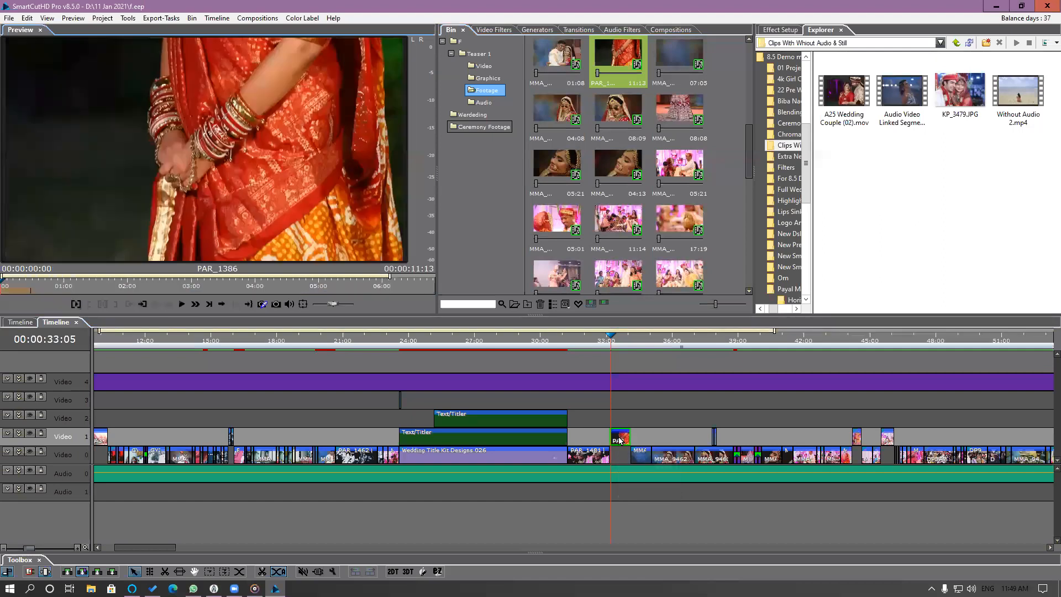
pyautogui.moveTo(17, 292); pyautogui.dragTo(409, 303)
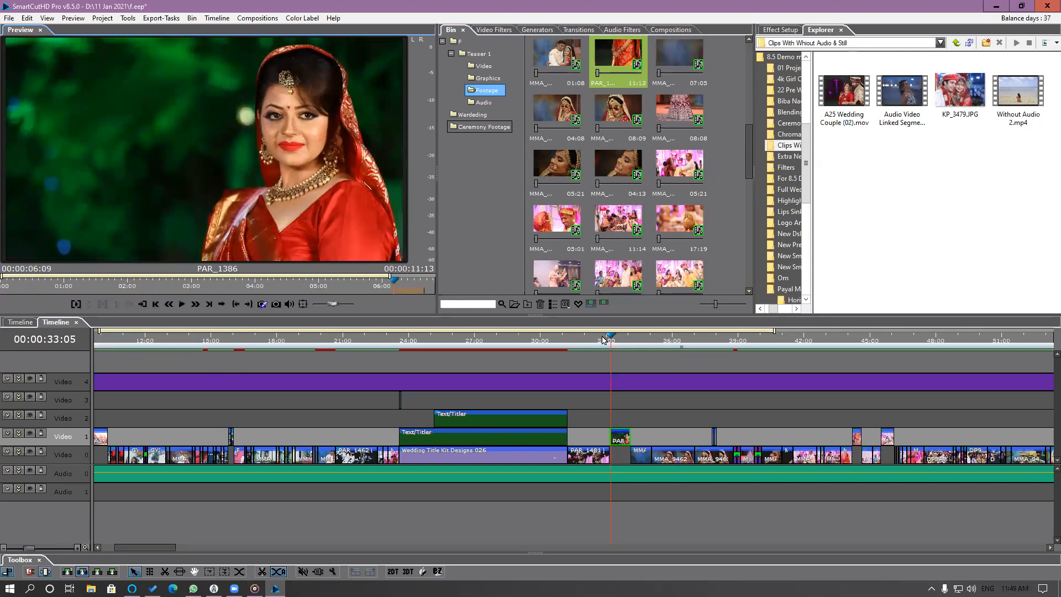
pyautogui.click(605, 337)
pyautogui.moveTo(605, 338); pyautogui.dragTo(625, 350)
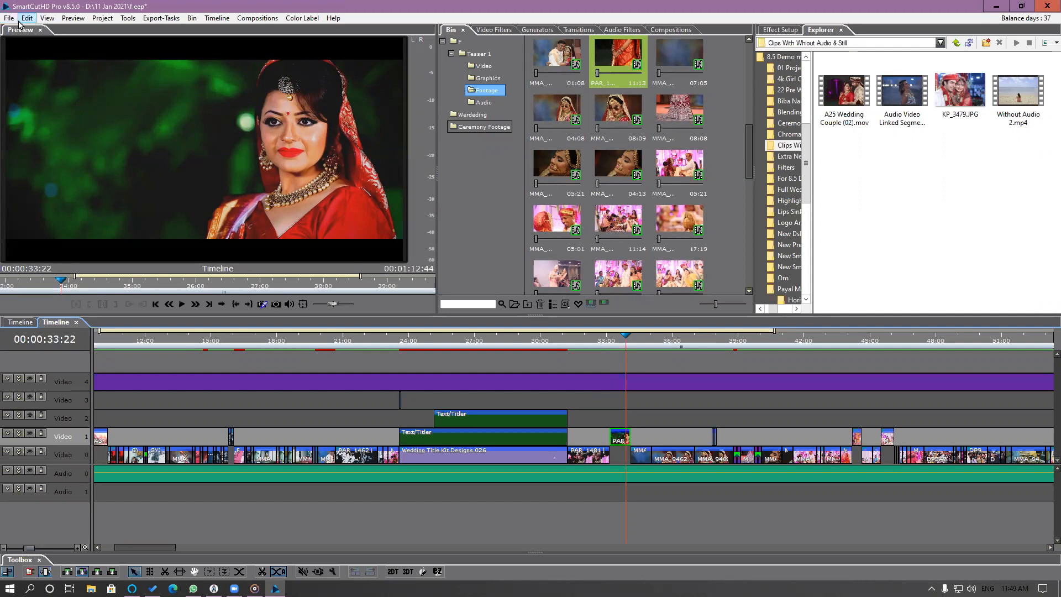
# Close the nested teaser timeline and delete its segment from the start of the main timeline.
pyautogui.hscroll(3, 671, 469)
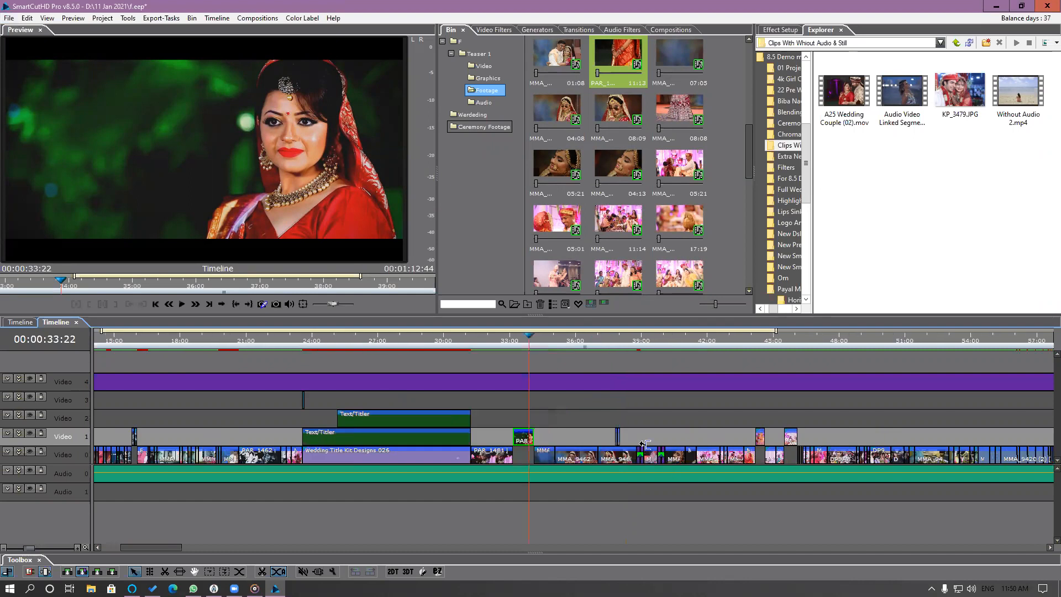
pyautogui.click(77, 323)
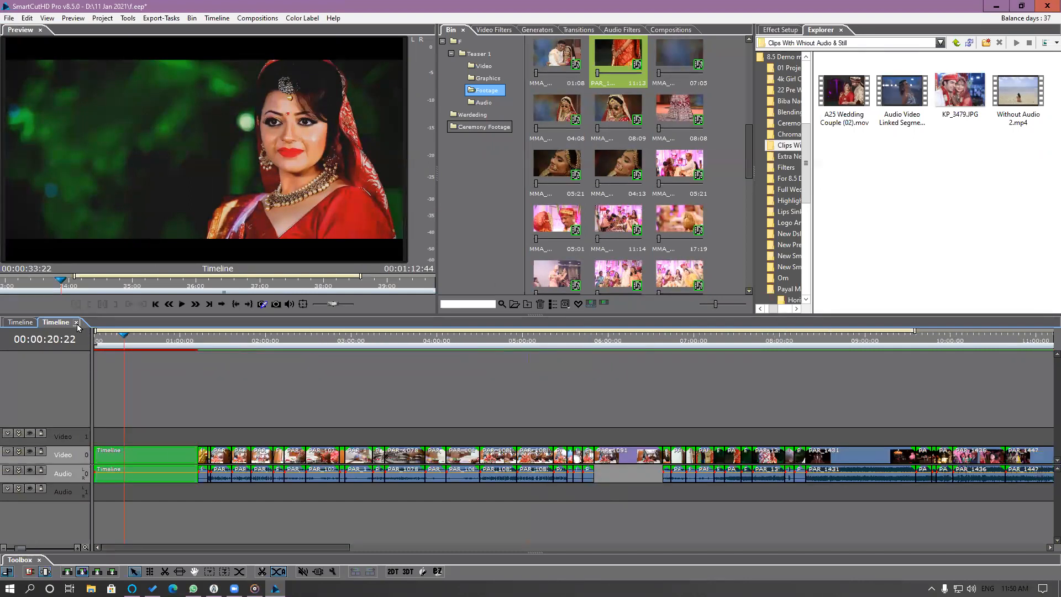
pyautogui.moveTo(130, 435); pyautogui.dragTo(157, 488)
pyautogui.press('Delete')
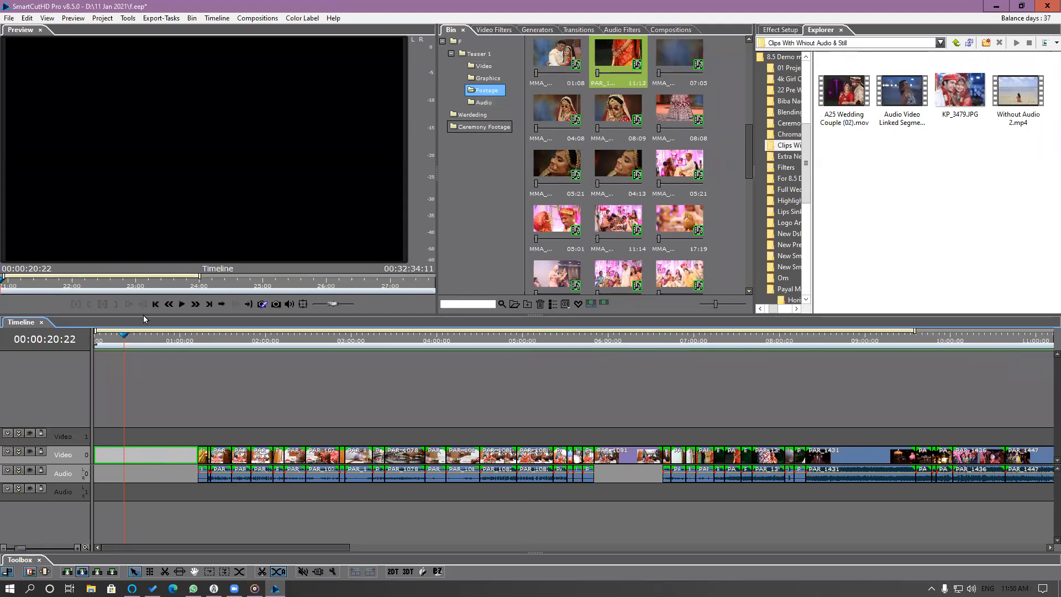
# Ripple delete the empty gap at the start of the main timeline's Video 0 track.
pyautogui.click(166, 341)
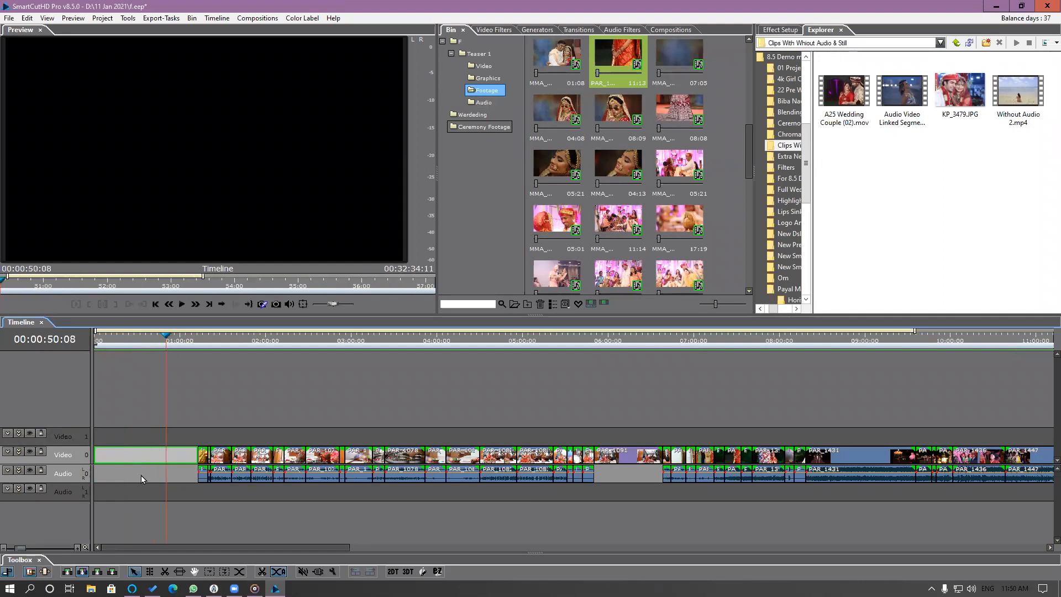
pyautogui.rightClick(151, 460)
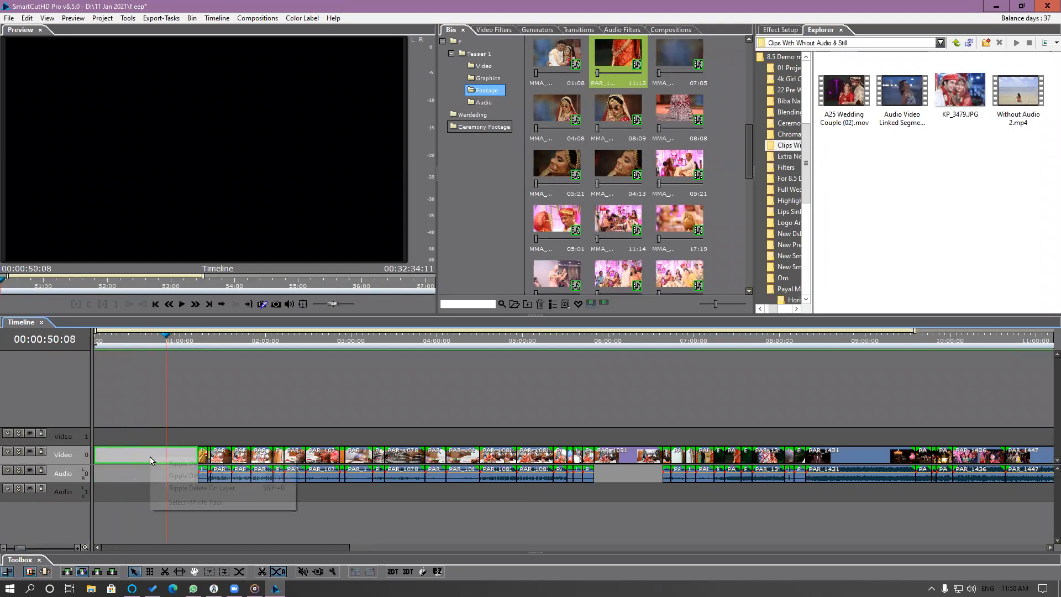
pyautogui.click(171, 463)
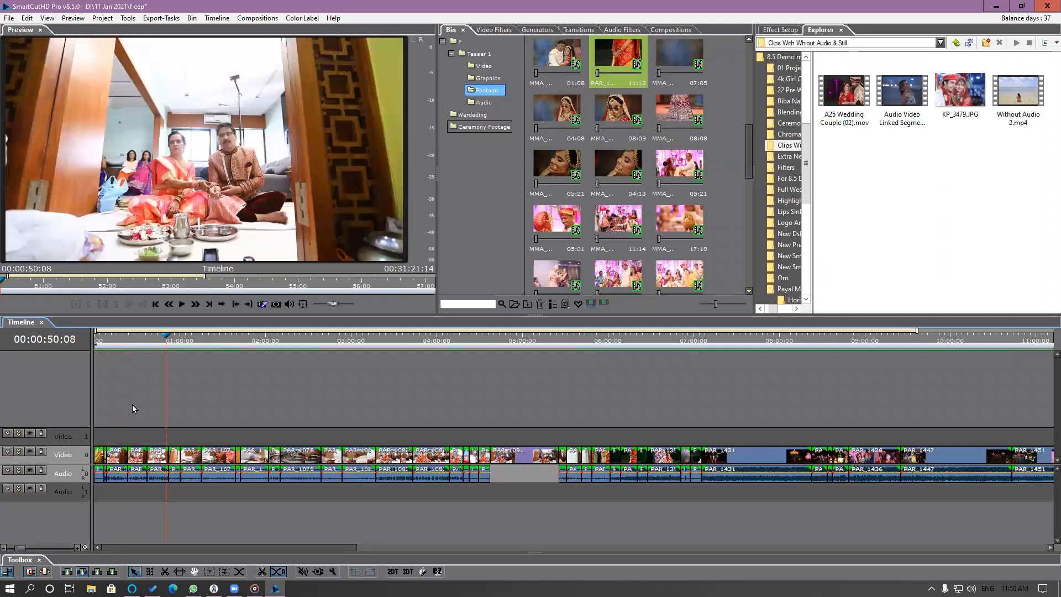
# Go to 00:07:50:21 in the main timeline and add the PAR_1431 segment there to the favorites.
pyautogui.moveTo(535, 344); pyautogui.dragTo(766, 368)
pyautogui.rightClick(749, 456)
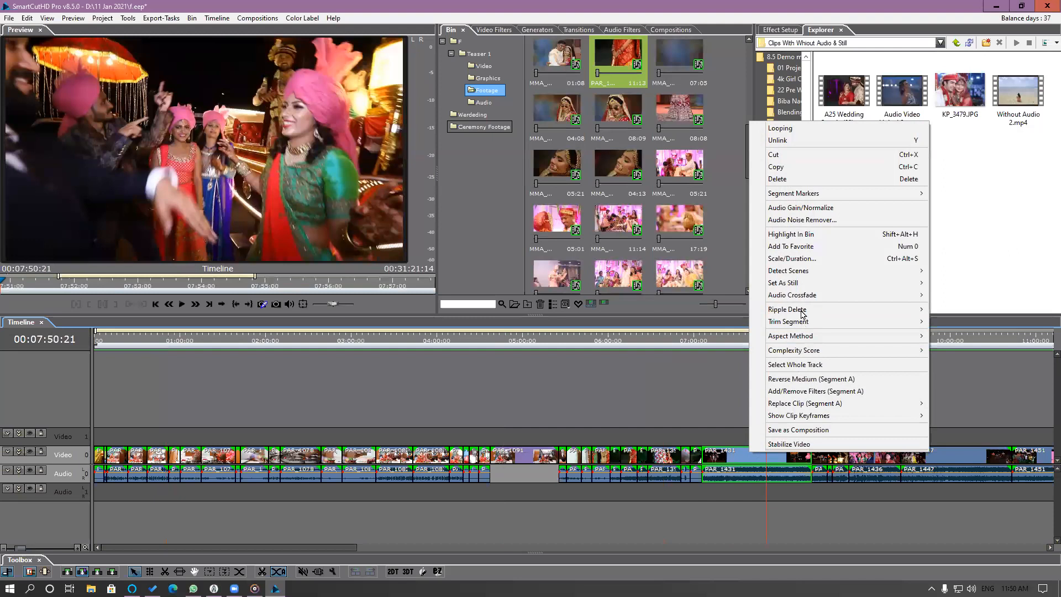
pyautogui.click(804, 248)
# Go to 00:15:42:13 in the main timeline and add the Video 0 segment there to the favorites.
pyautogui.hscroll(4, 855, 478)
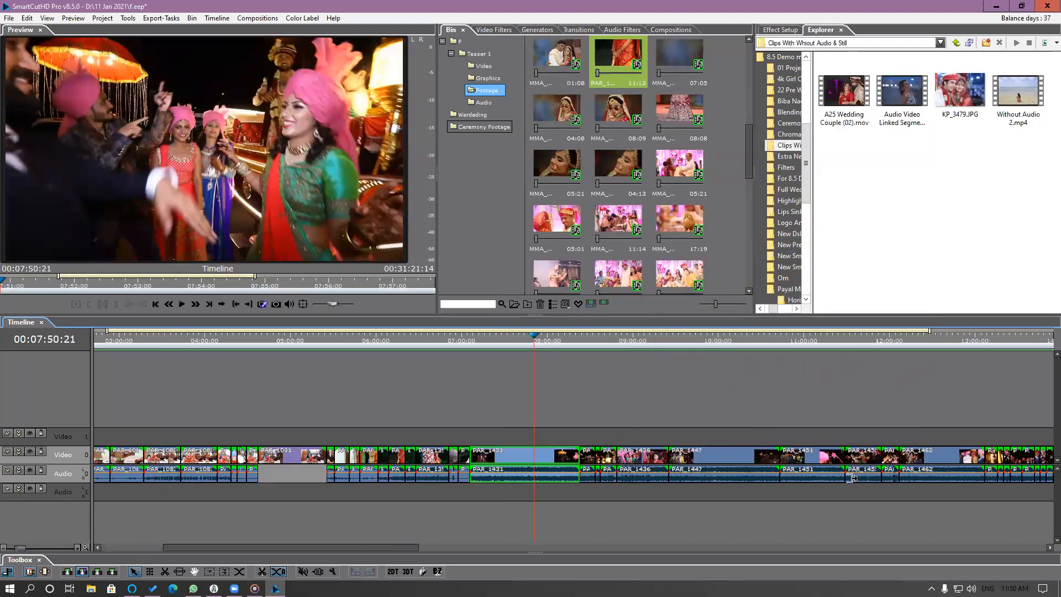
pyautogui.hscroll(3, 576, 369)
pyautogui.hscroll(4, 784, 375)
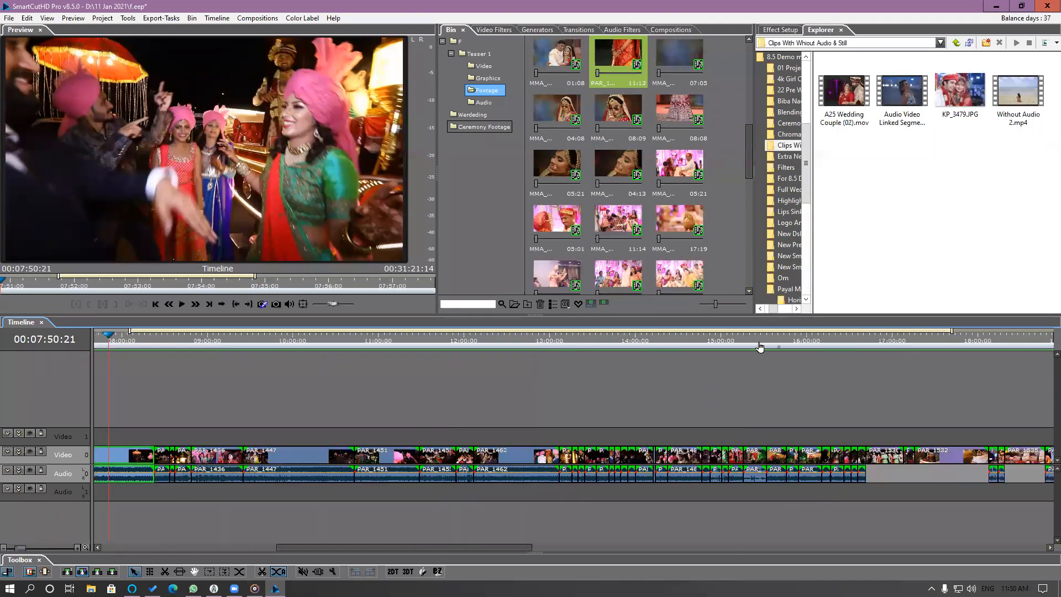
pyautogui.click(781, 351)
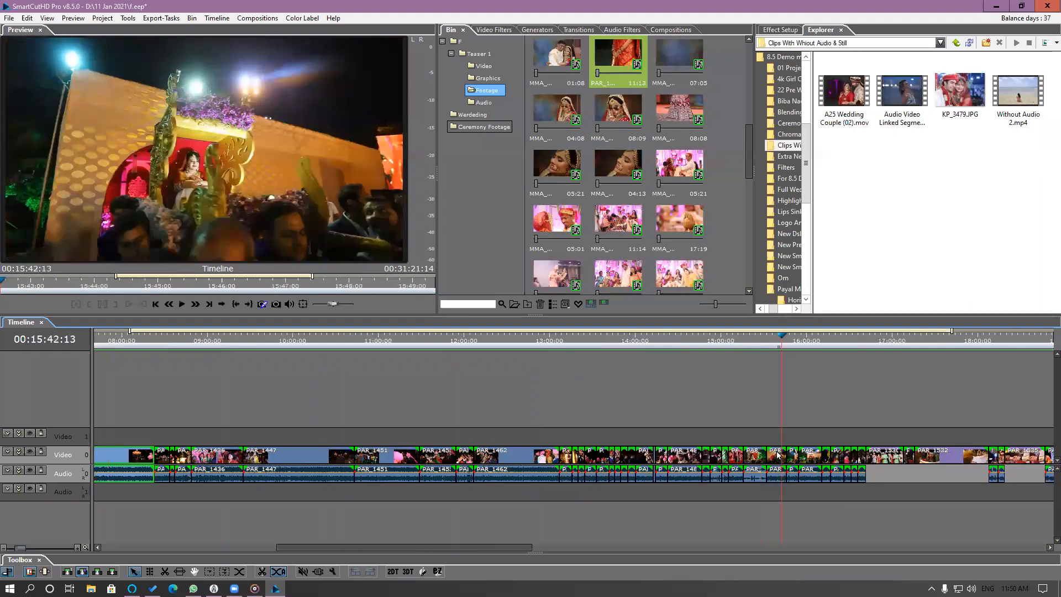
pyautogui.rightClick(778, 455)
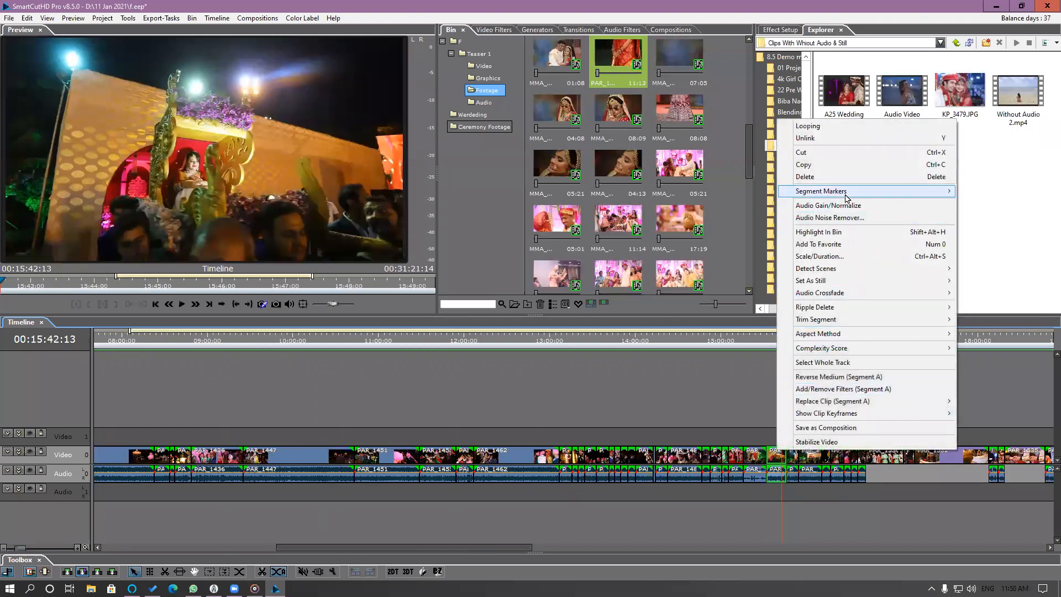
pyautogui.click(837, 248)
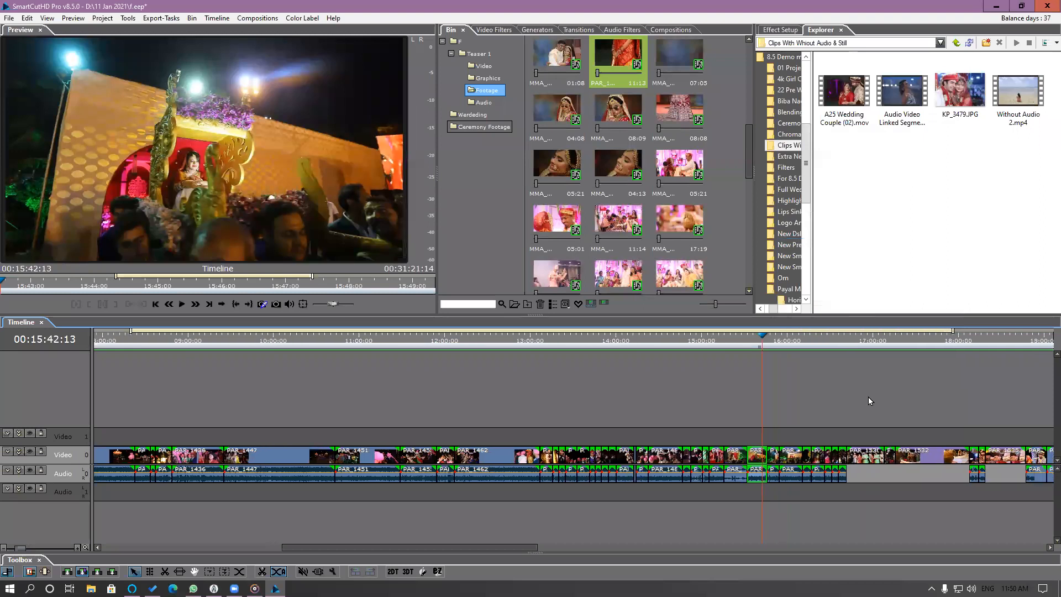
# Go to 00:21:20:04 in the main timeline and add the Video 0 segment there to the favorites.
pyautogui.scroll(-2, 867, 396)
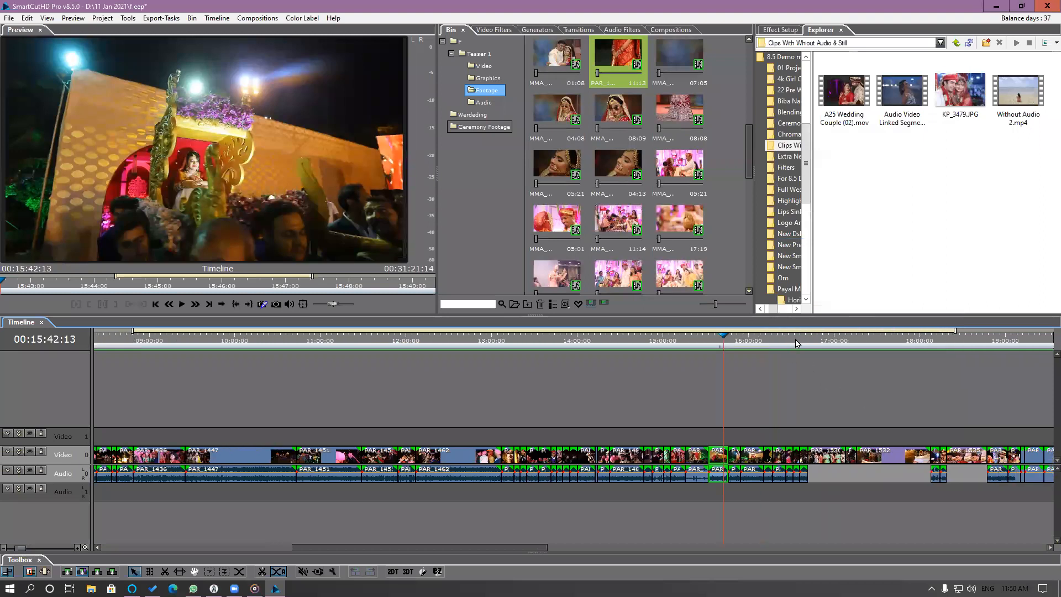
pyautogui.scroll(-5, 823, 343)
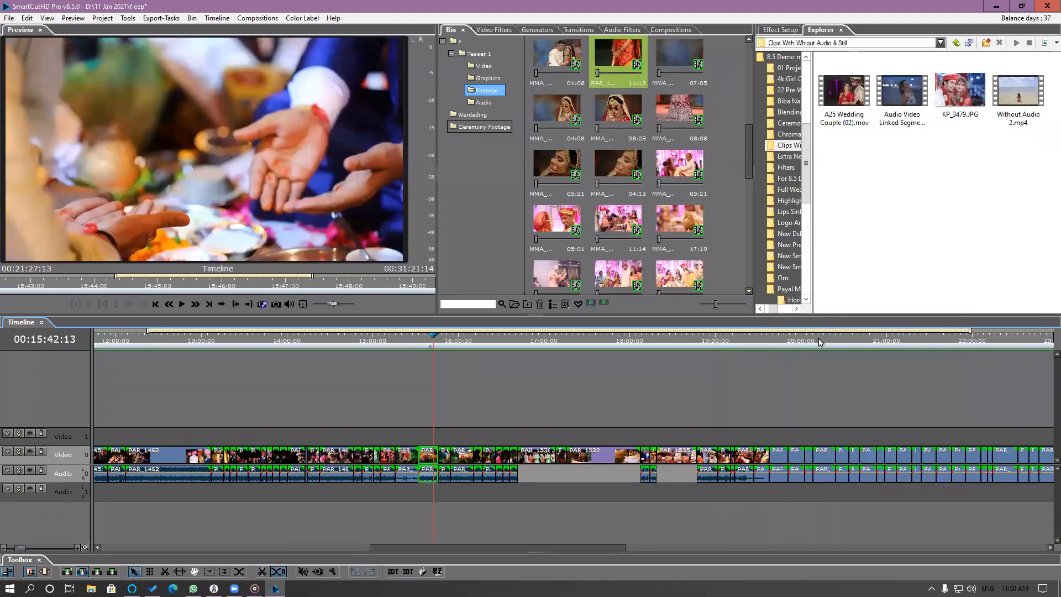
pyautogui.scroll(-2, 820, 342)
pyautogui.click(820, 342)
pyautogui.rightClick(820, 463)
pyautogui.click(865, 252)
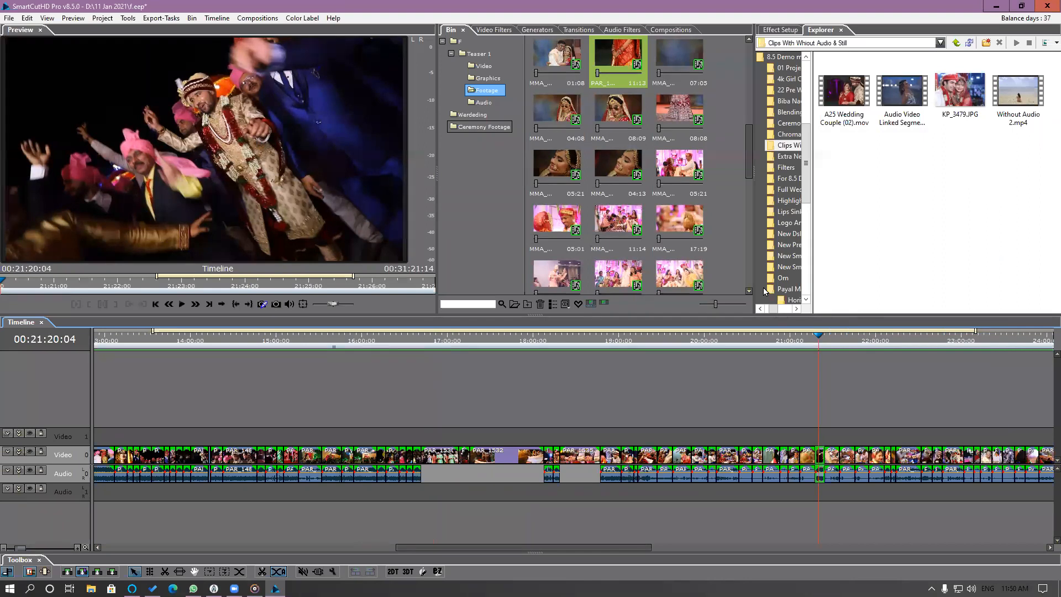
# Import the Teaser 2 timeline project from the Pack-440 project folder into the bin's root folder.
pyautogui.click(451, 54)
pyautogui.click(453, 43)
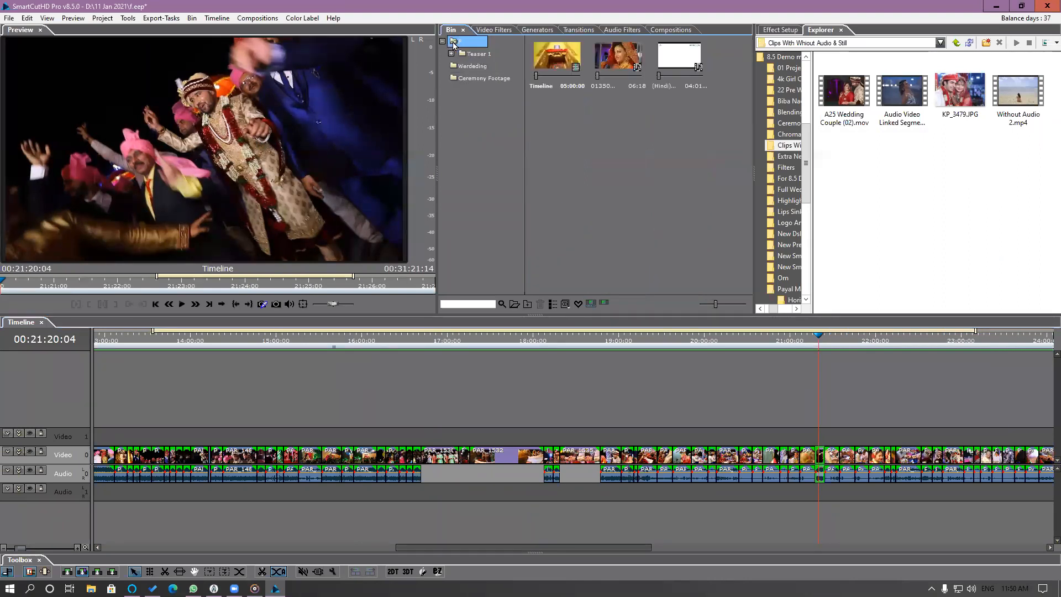
pyautogui.rightClick(628, 149)
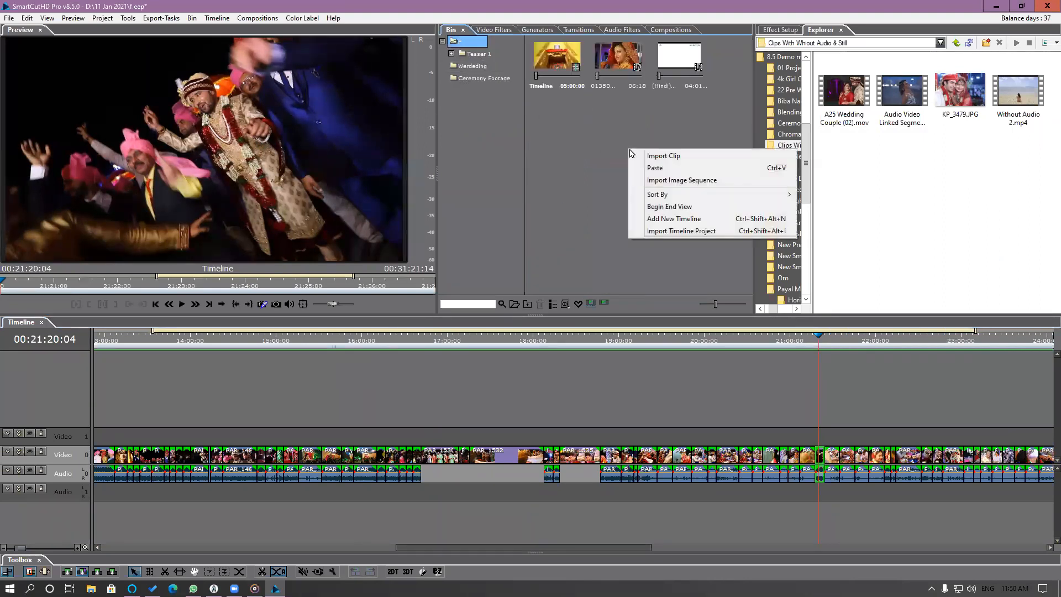
pyautogui.click(663, 231)
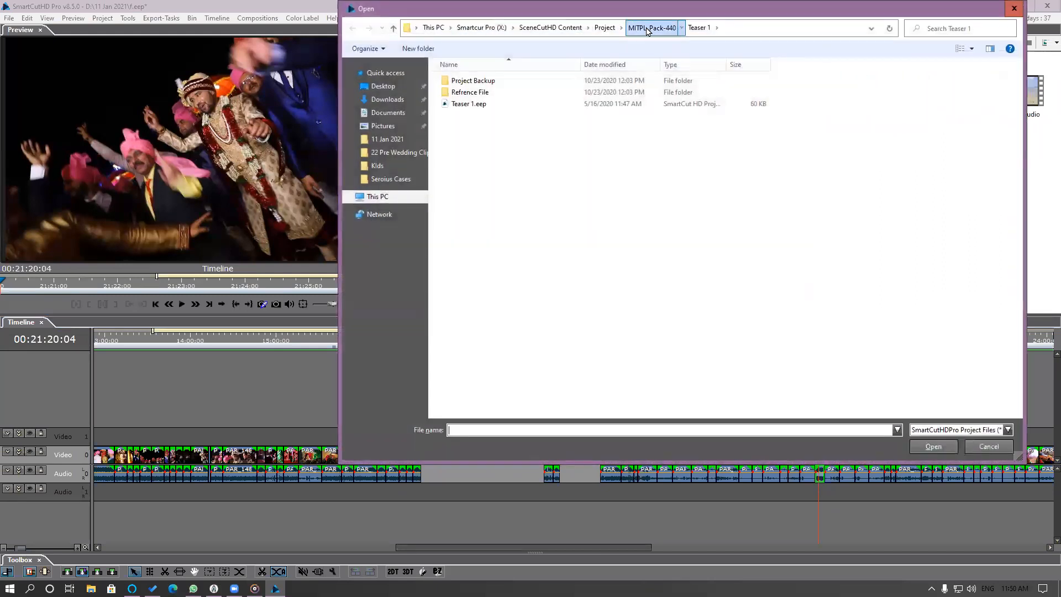
pyautogui.click(650, 27)
pyautogui.doubleClick(471, 93)
pyautogui.doubleClick(469, 105)
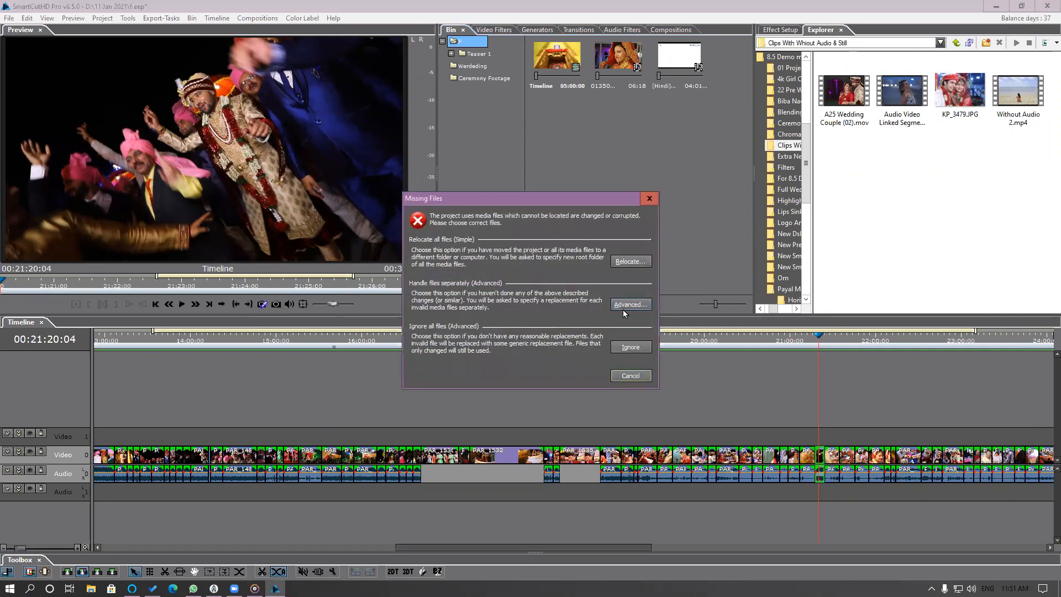
# Handle the missing media files separately with the advanced option to finish importing the Teaser 2 project.
pyautogui.click(623, 307)
pyautogui.click(665, 414)
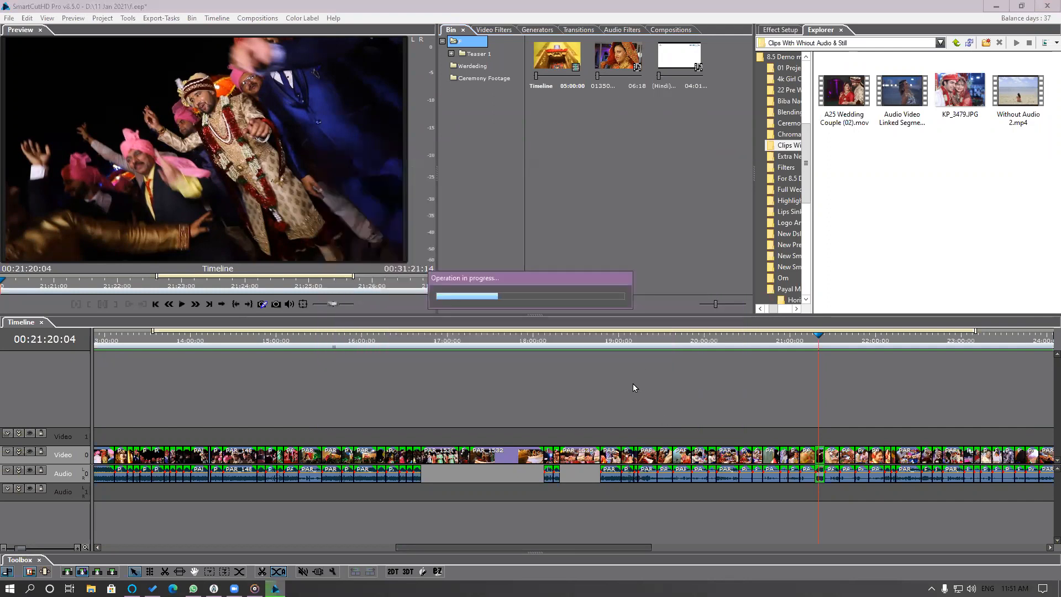
pyautogui.click(554, 376)
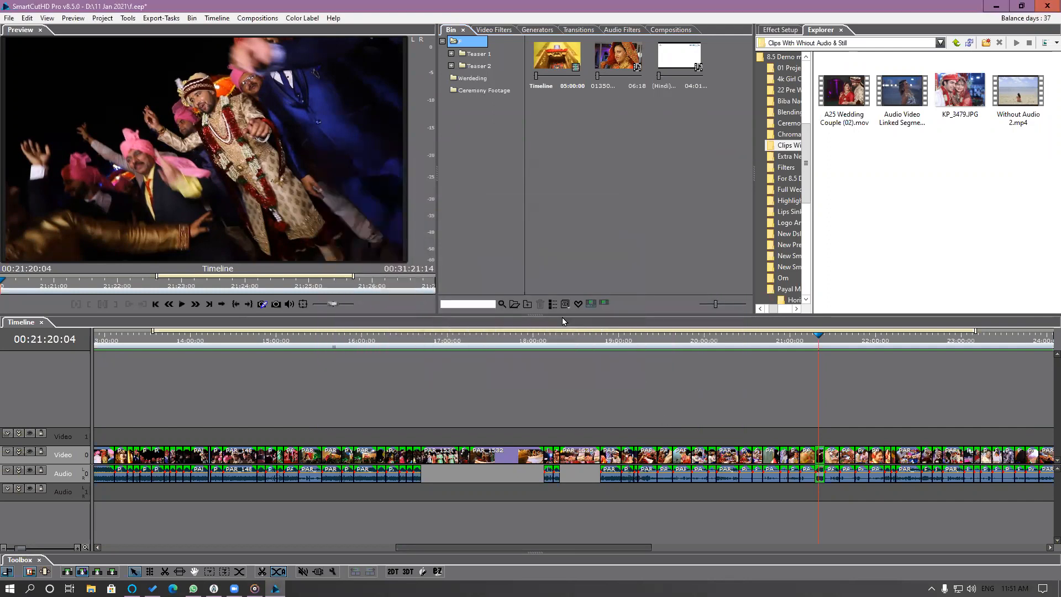
# Insert the timeline from the Teaser 2 bin folder at 00:00:00:00 of the main timeline, pushing the existing segments back.
pyautogui.click(485, 69)
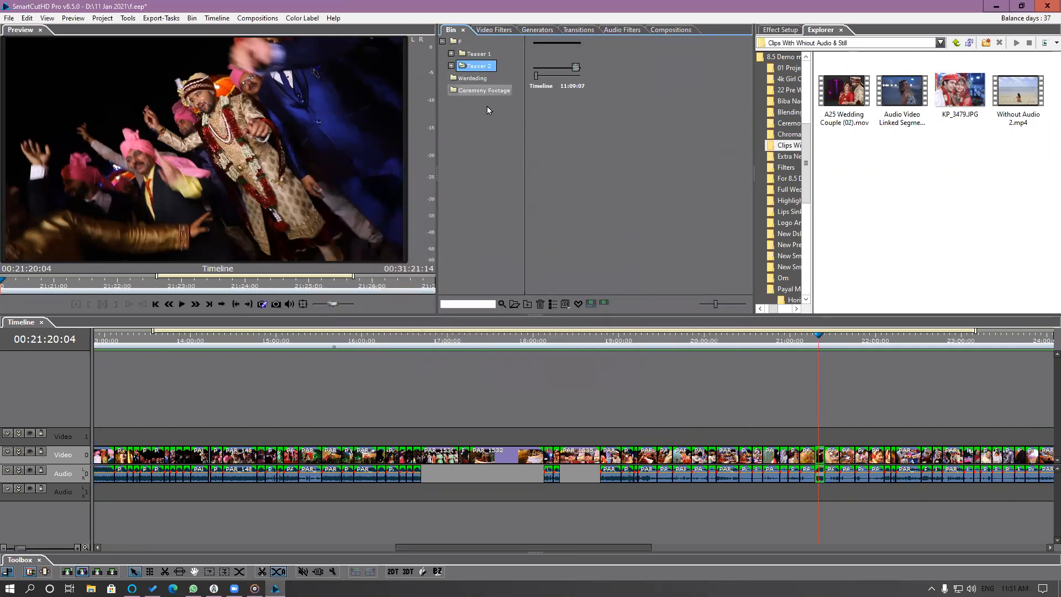
pyautogui.moveTo(417, 548); pyautogui.dragTo(58, 555)
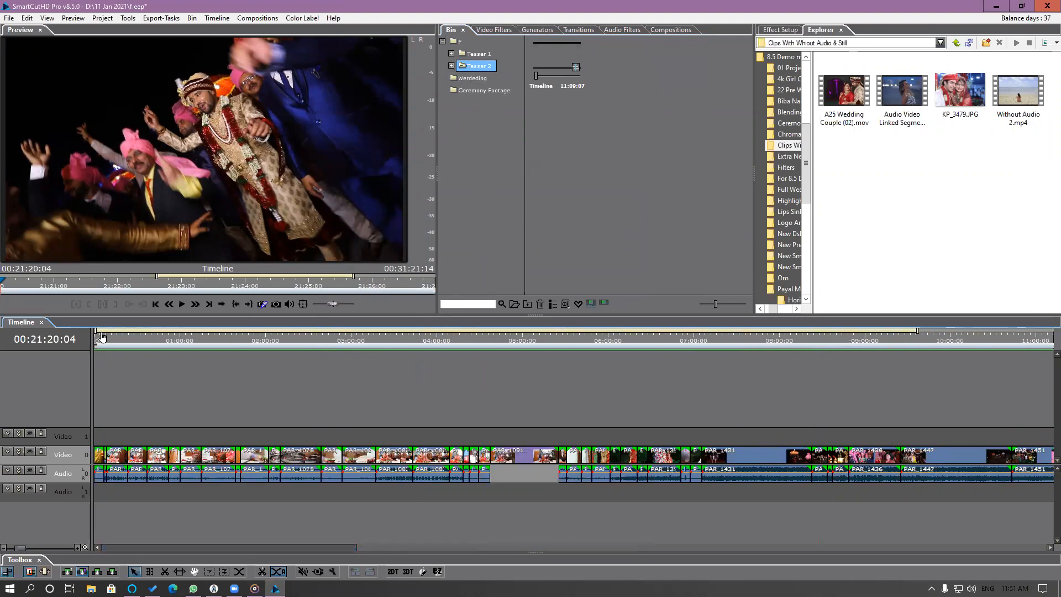
pyautogui.press('Home')
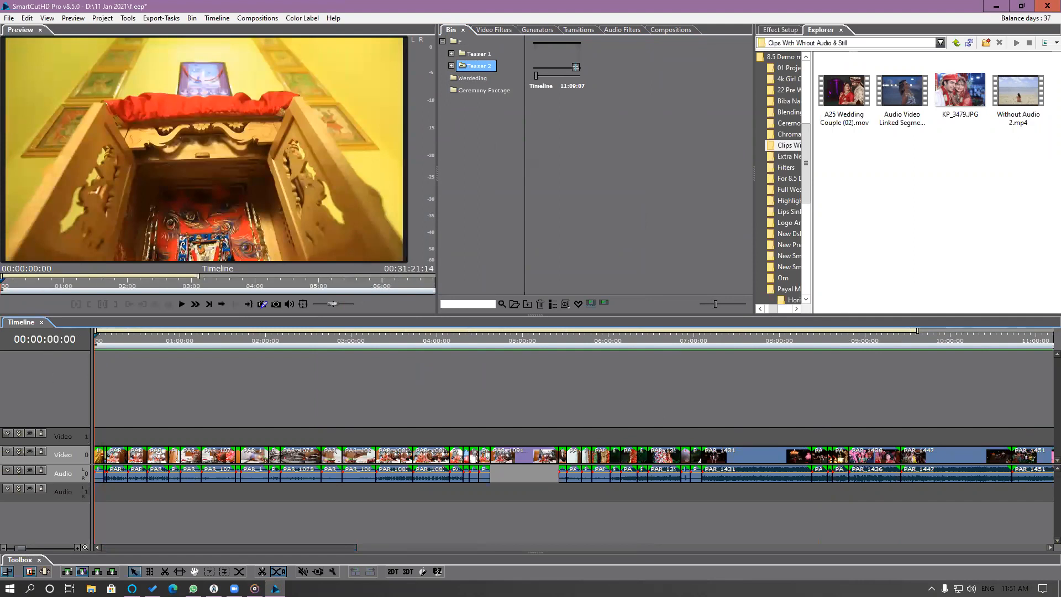
pyautogui.click(97, 573)
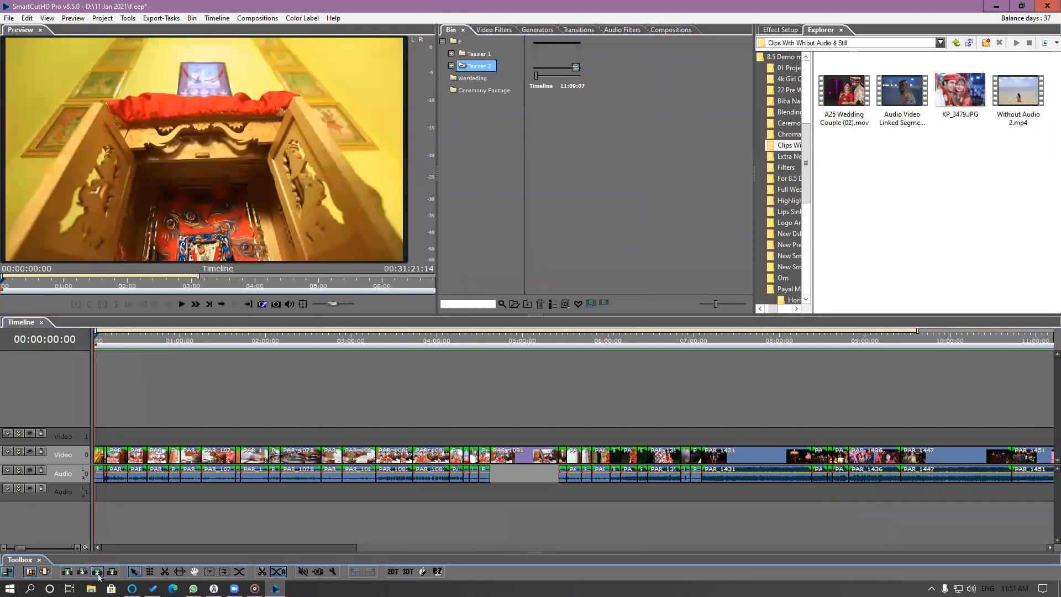
pyautogui.click(540, 87)
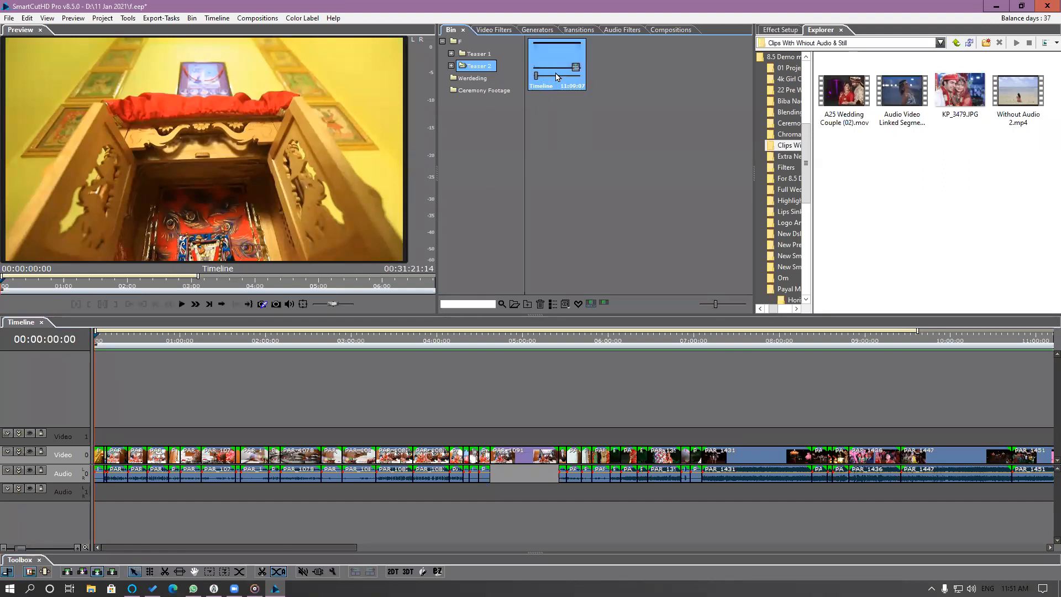
pyautogui.doubleClick(556, 77)
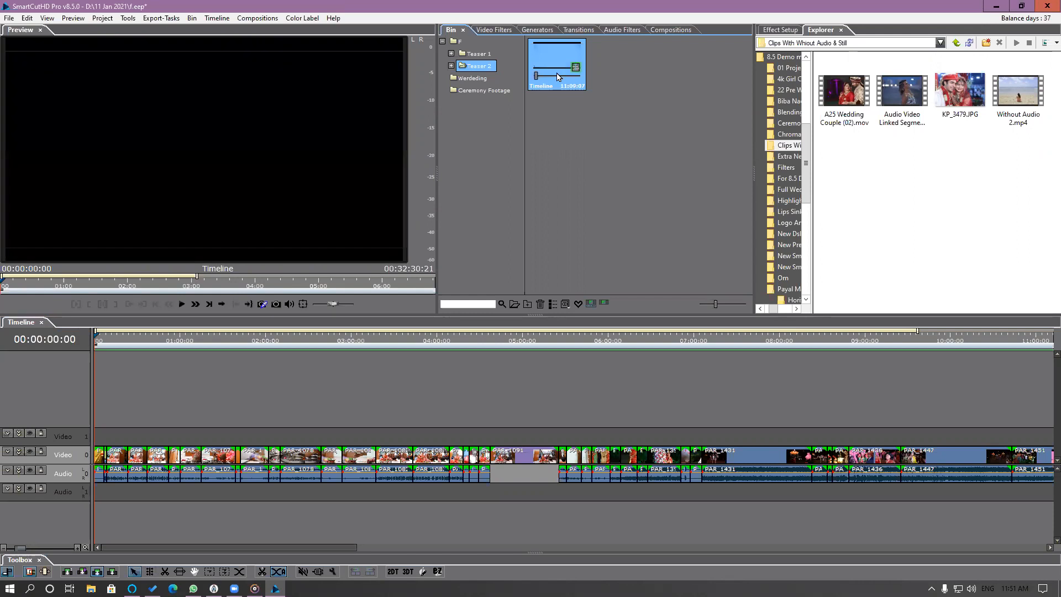
pyautogui.moveTo(558, 77); pyautogui.dragTo(138, 524)
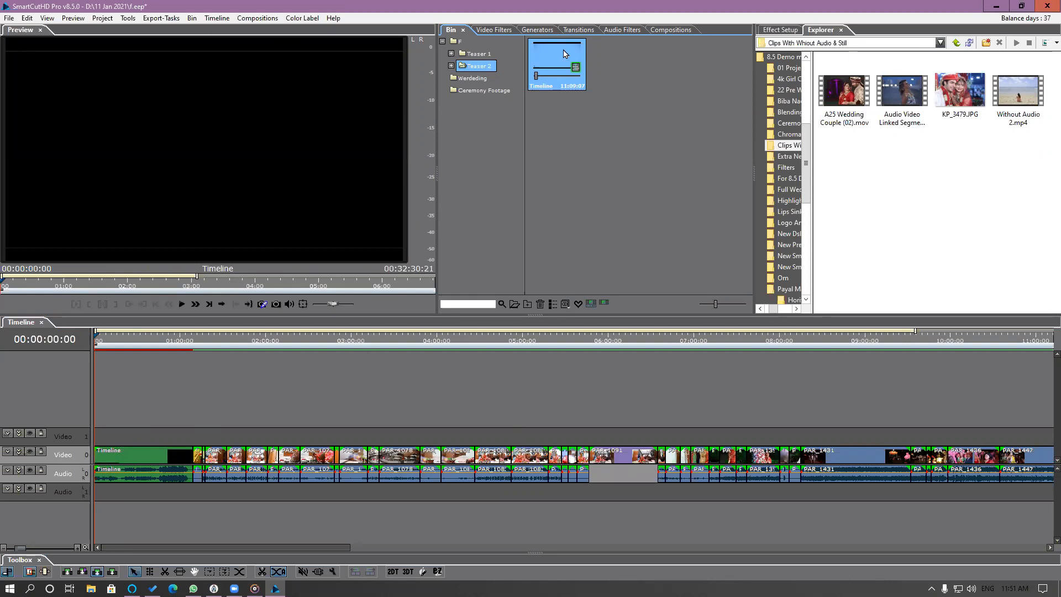
# Play the opening seconds of the inserted teaser and return the playhead to 00:00:00:00.
pyautogui.click(101, 340)
pyautogui.moveTo(101, 339); pyautogui.dragTo(79, 349)
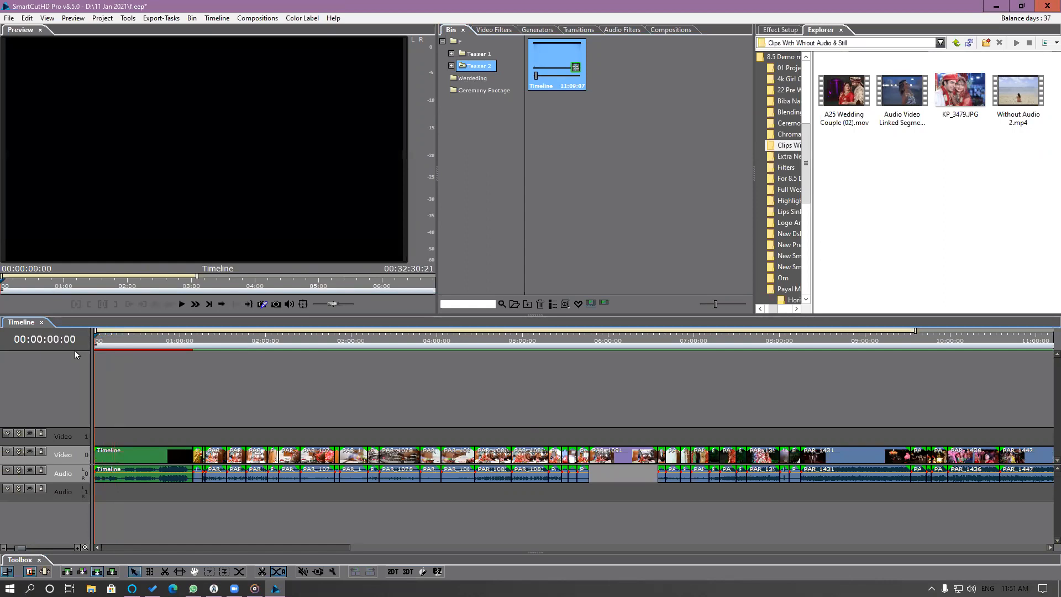
pyautogui.press('space')
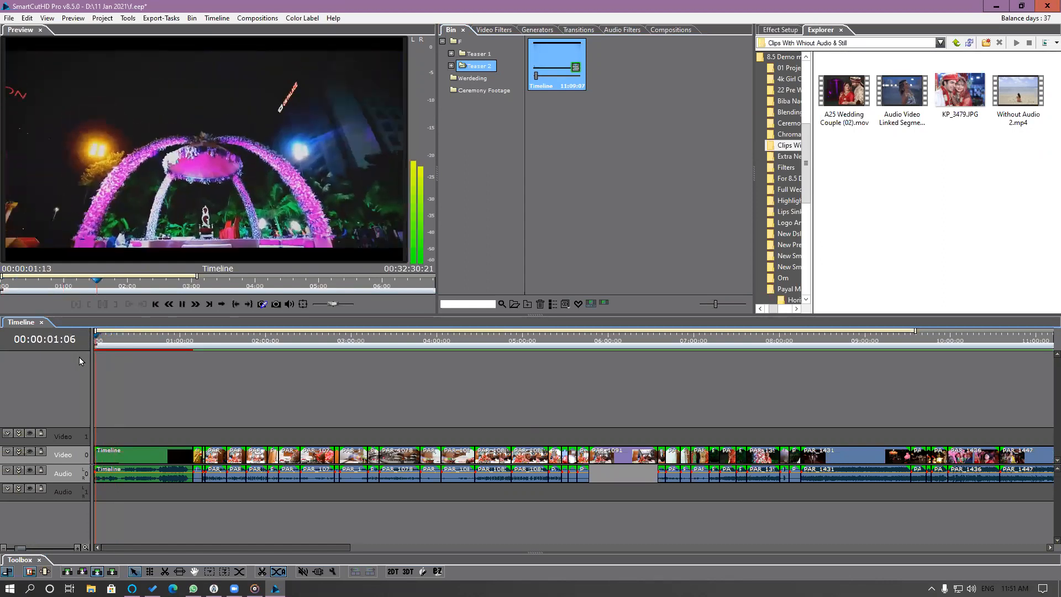
pyautogui.press('space')
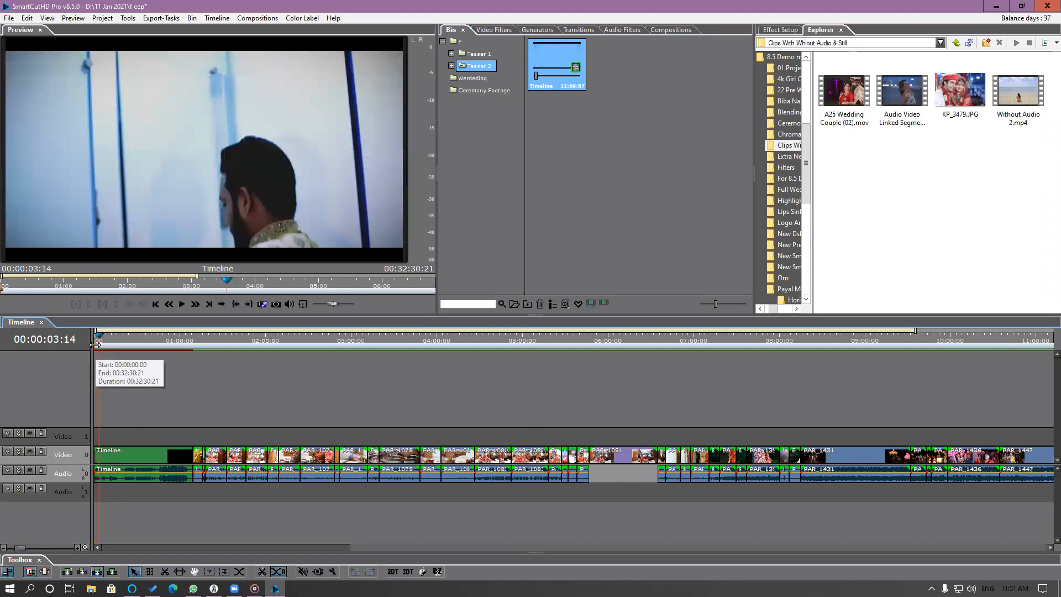
pyautogui.click(95, 343)
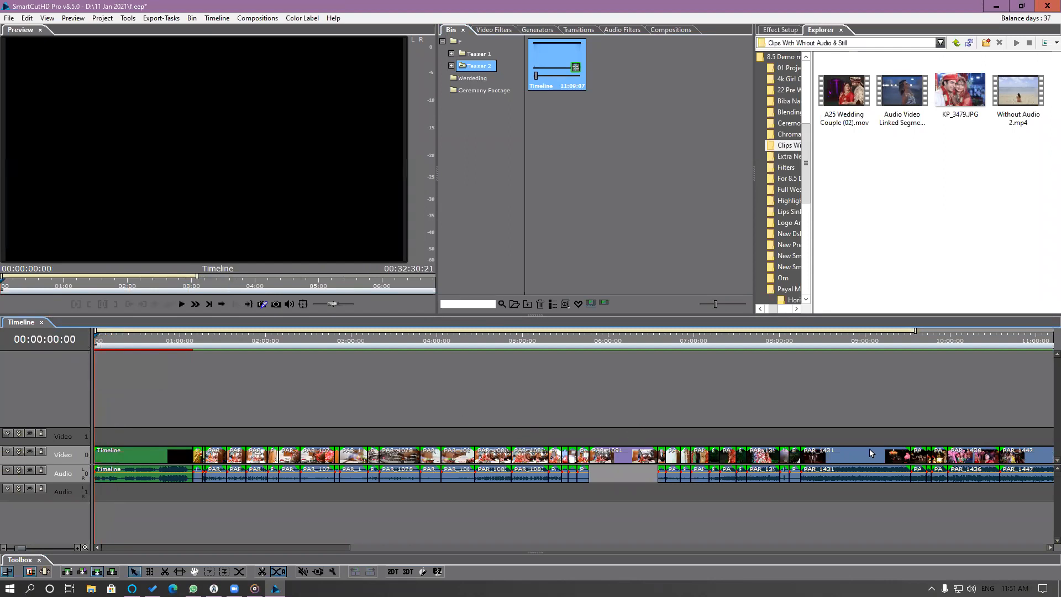
# Open the inserted teaser segment as its own timeline and enlarge its opening seconds from 00:00:00:00.
pyautogui.click(122, 458)
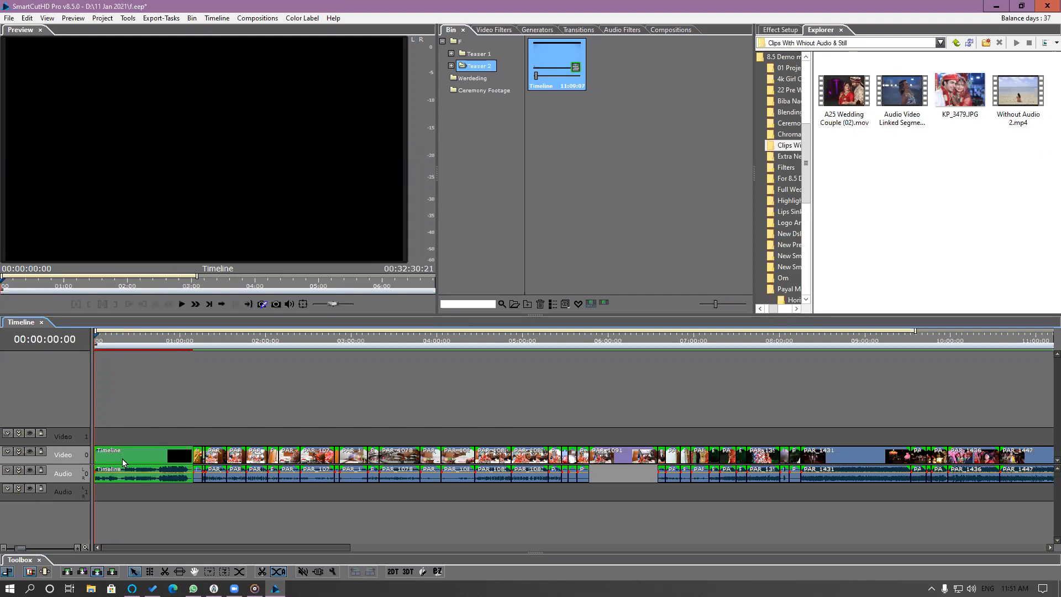
pyautogui.doubleClick(122, 460)
pyautogui.scroll(4, 108, 347)
pyautogui.moveTo(376, 547); pyautogui.dragTo(72, 550)
pyautogui.moveTo(68, 431); pyautogui.dragTo(77, 502)
pyautogui.moveTo(102, 340); pyautogui.dragTo(80, 343)
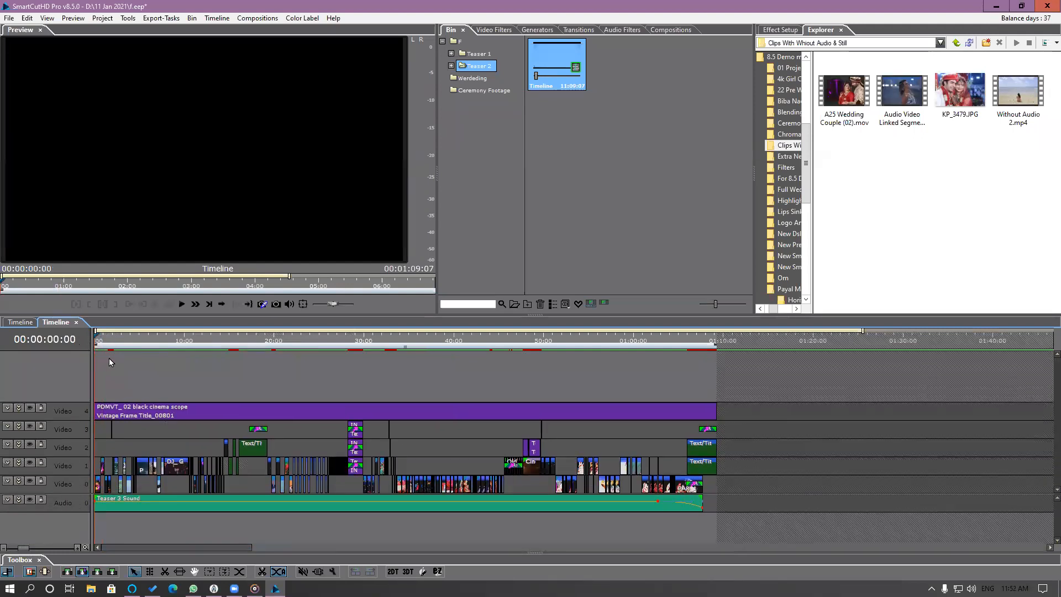
pyautogui.press('+')
pyautogui.press('+')
pyautogui.press('+')
pyautogui.press('+')
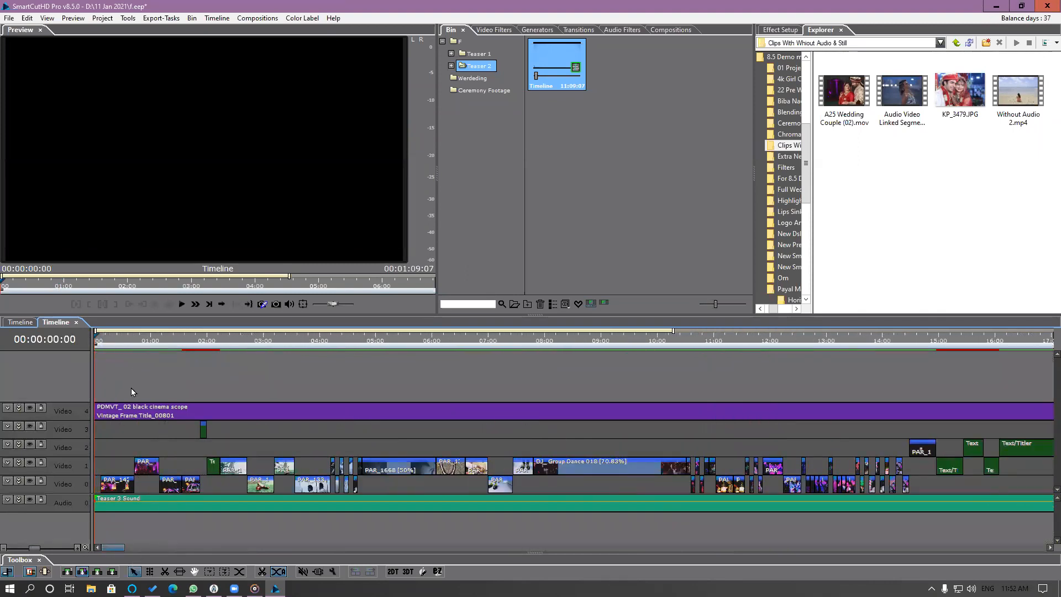
# Show only favorites in the Ceremony Footage bin and copy the PAR_1462 clip of the dancing groom's party.
pyautogui.click(109, 341)
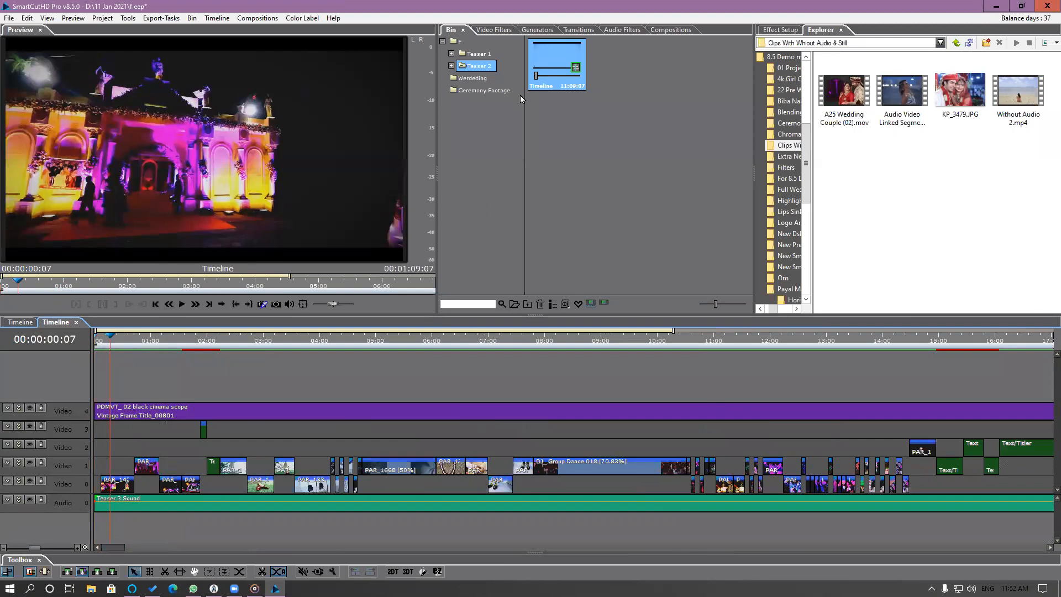
pyautogui.click(495, 90)
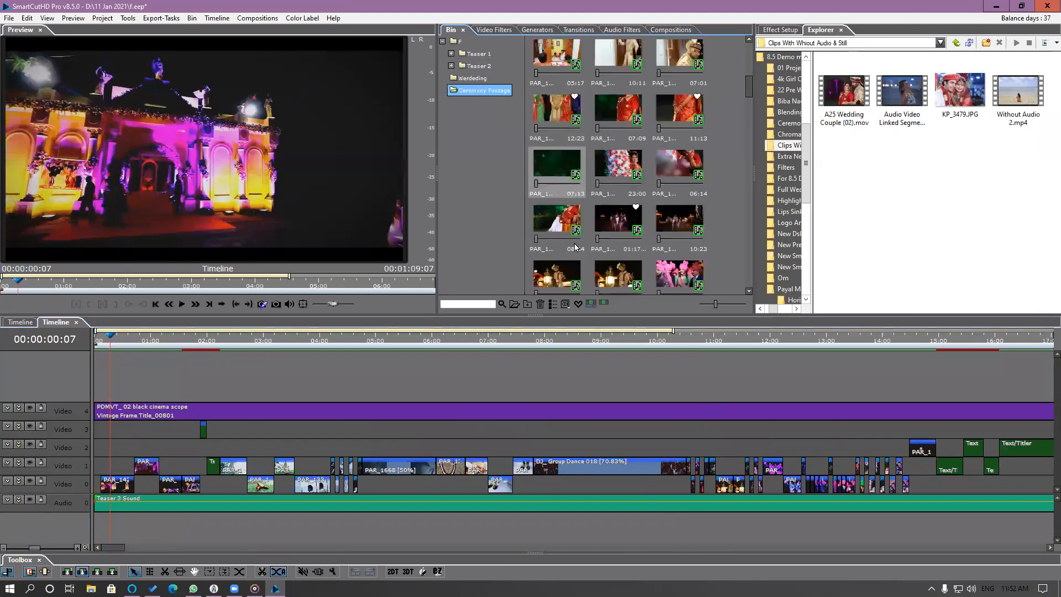
pyautogui.click(578, 304)
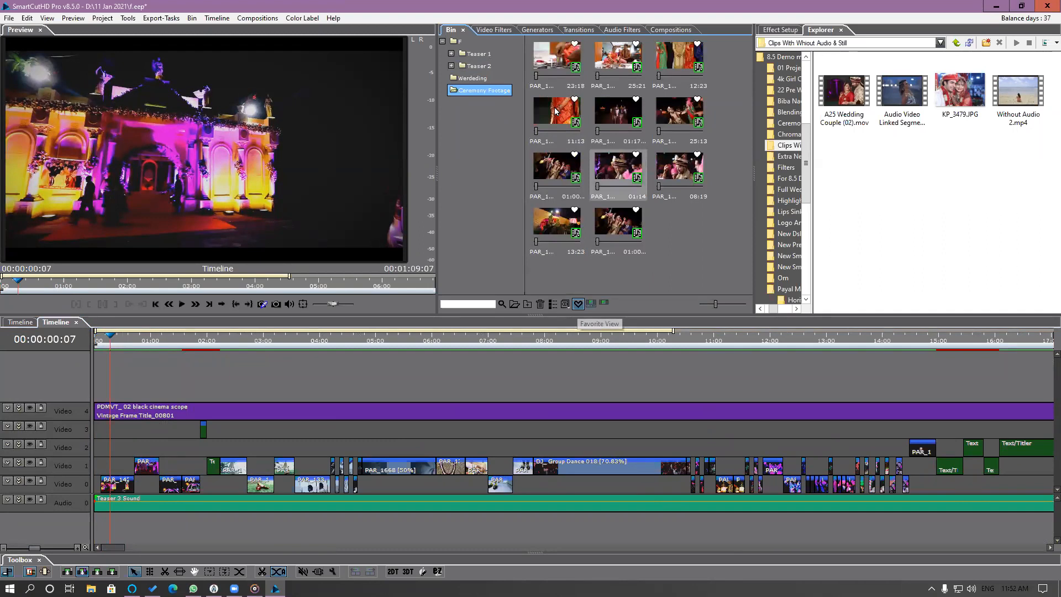
pyautogui.click(553, 169)
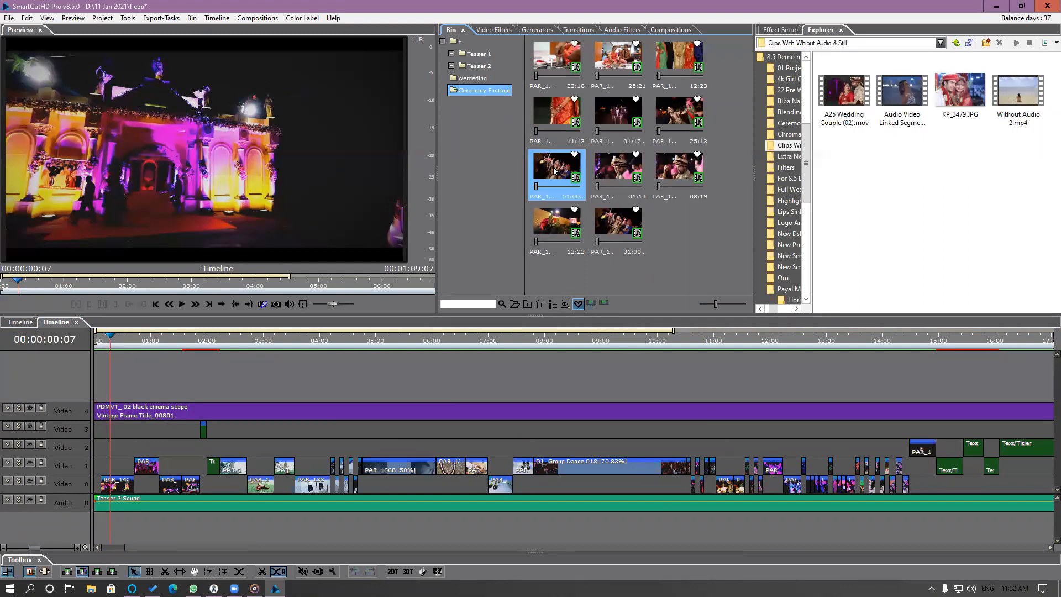
pyautogui.rightClick(553, 170)
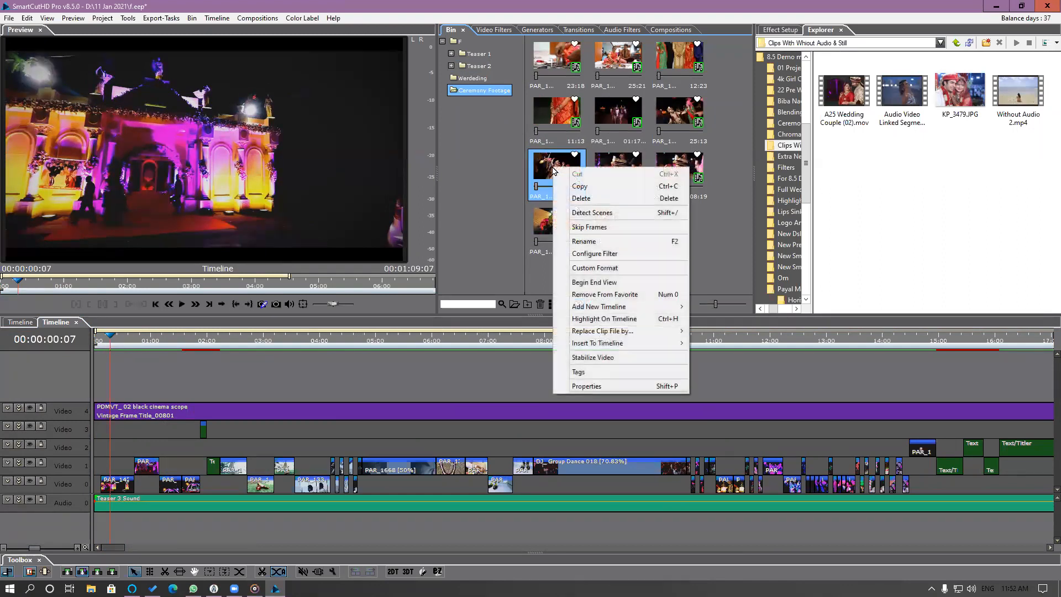
pyautogui.click(579, 187)
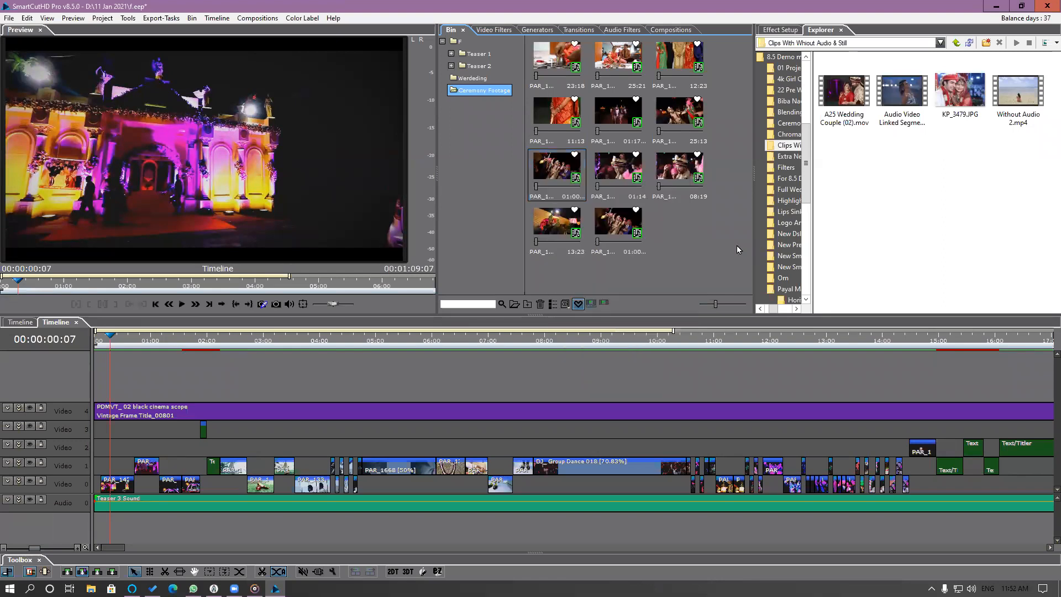
pyautogui.rightClick(566, 173)
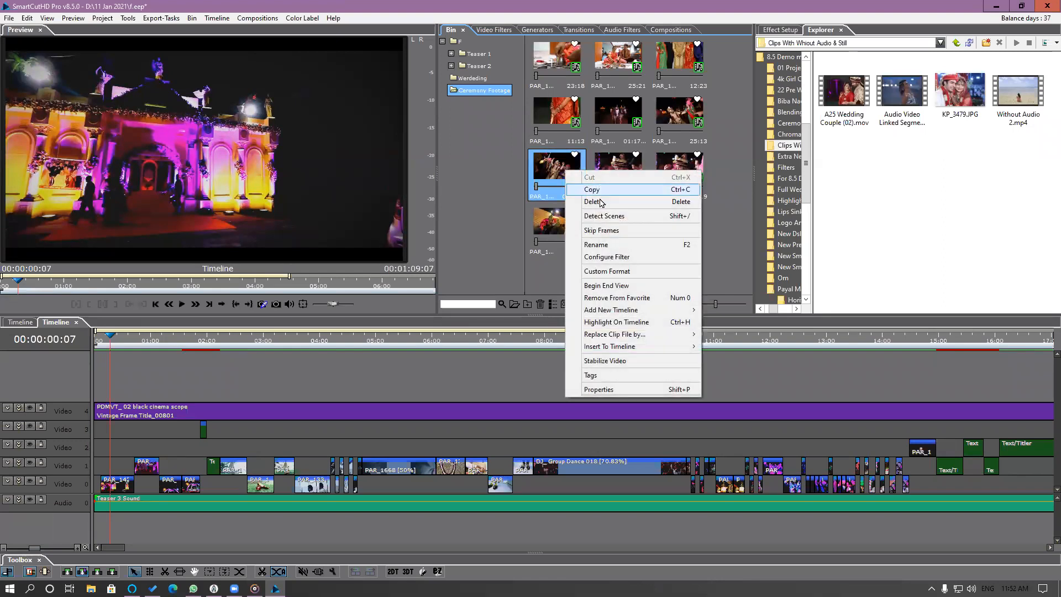
pyautogui.click(603, 193)
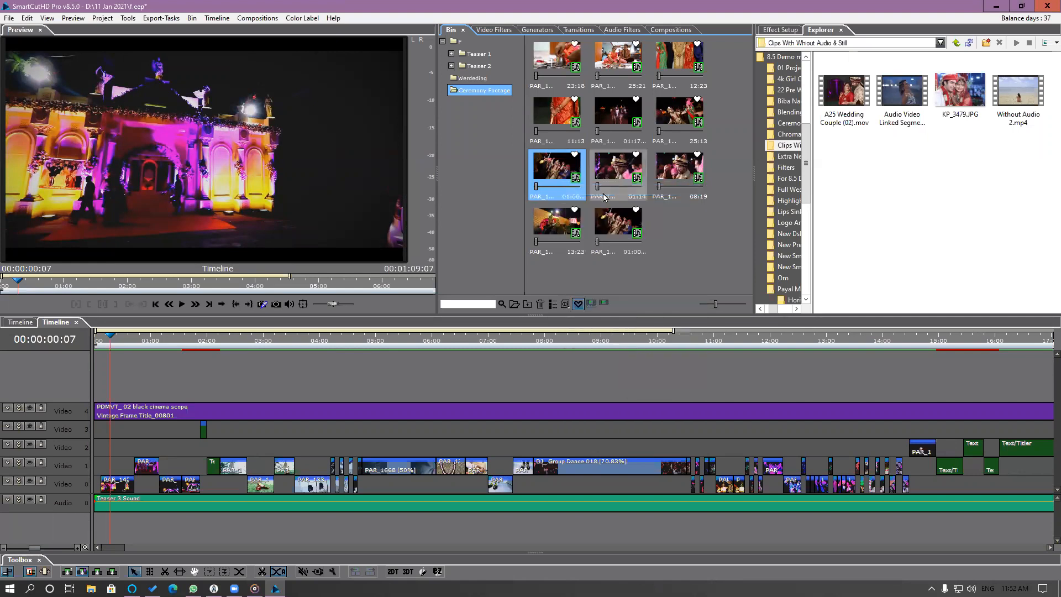
# Highlight the first Video 0 segment's source clip in the bin, replace its file with the copied clip's file, and check the segment.
pyautogui.click(578, 304)
pyautogui.click(116, 489)
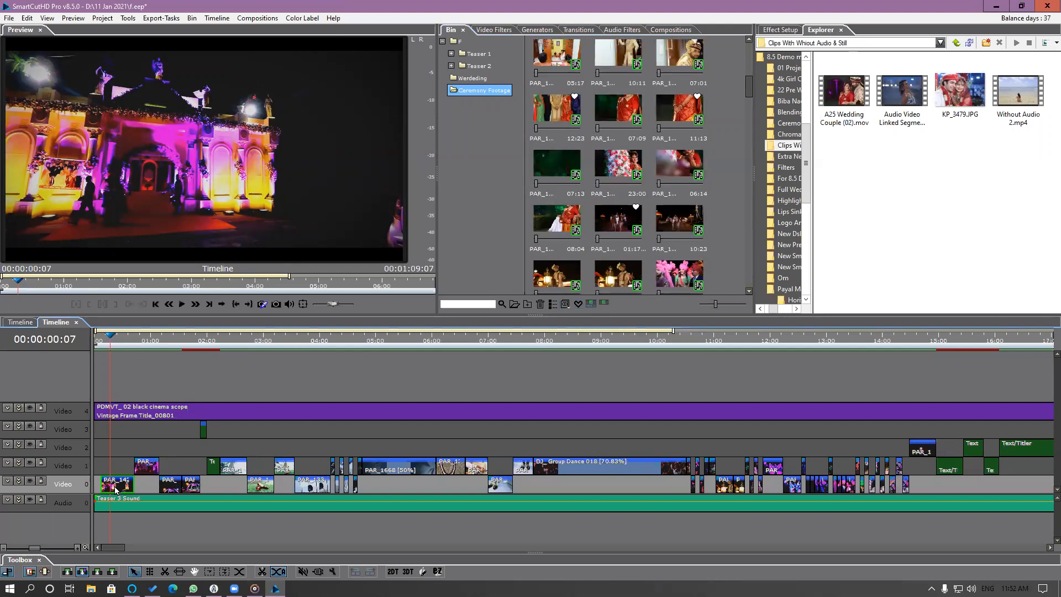
pyautogui.rightClick(115, 489)
pyautogui.click(160, 269)
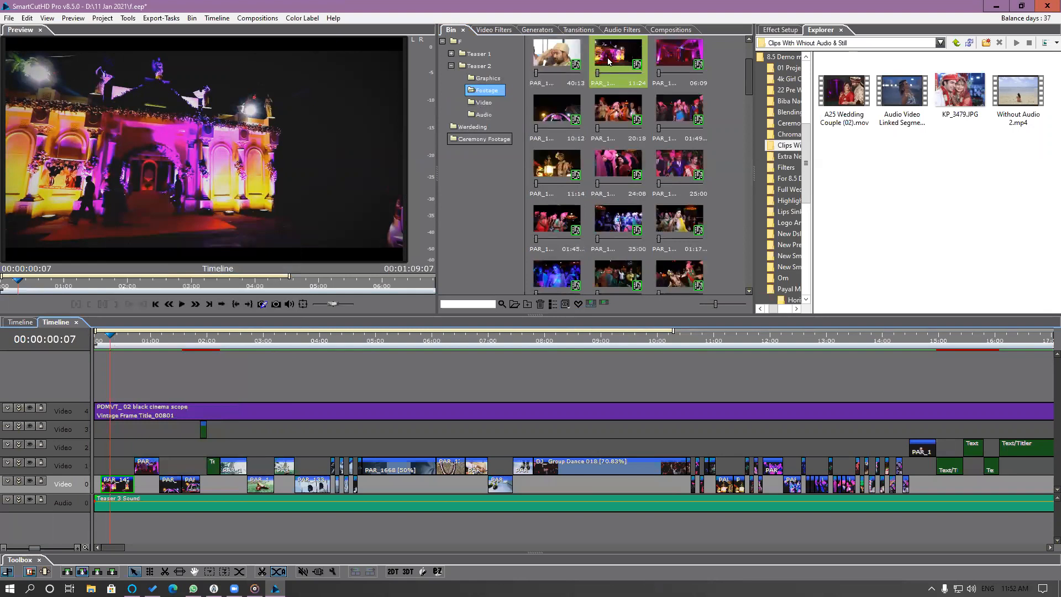
pyautogui.rightClick(608, 62)
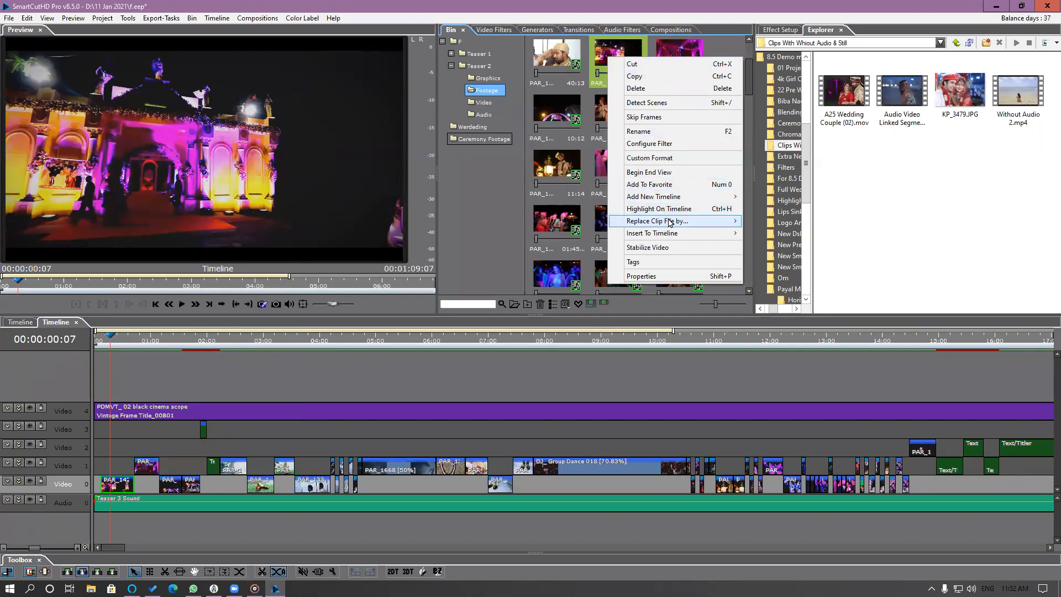
pyautogui.moveTo(710, 220)
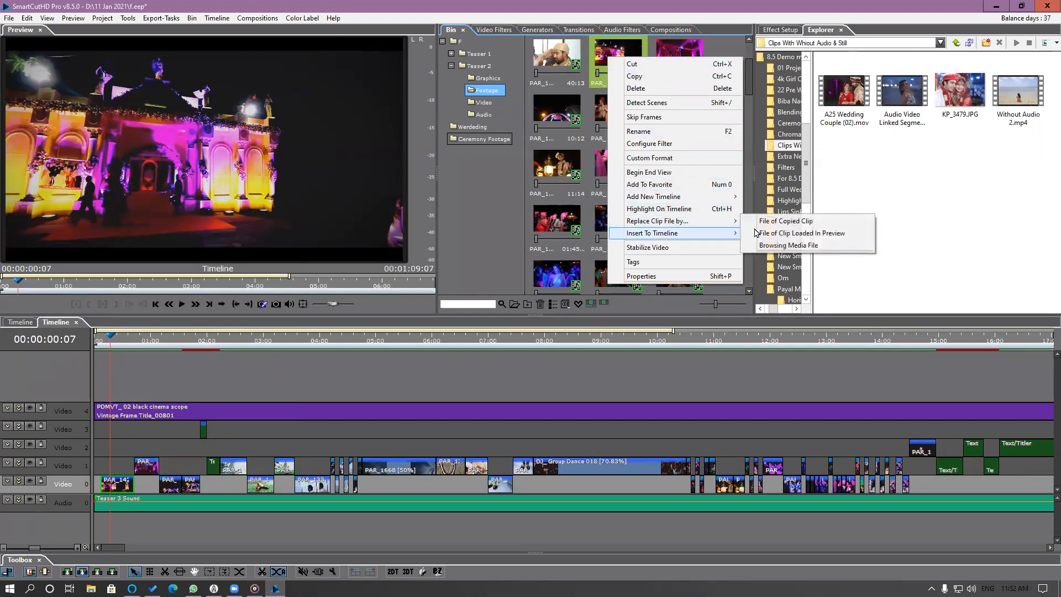
pyautogui.click(835, 221)
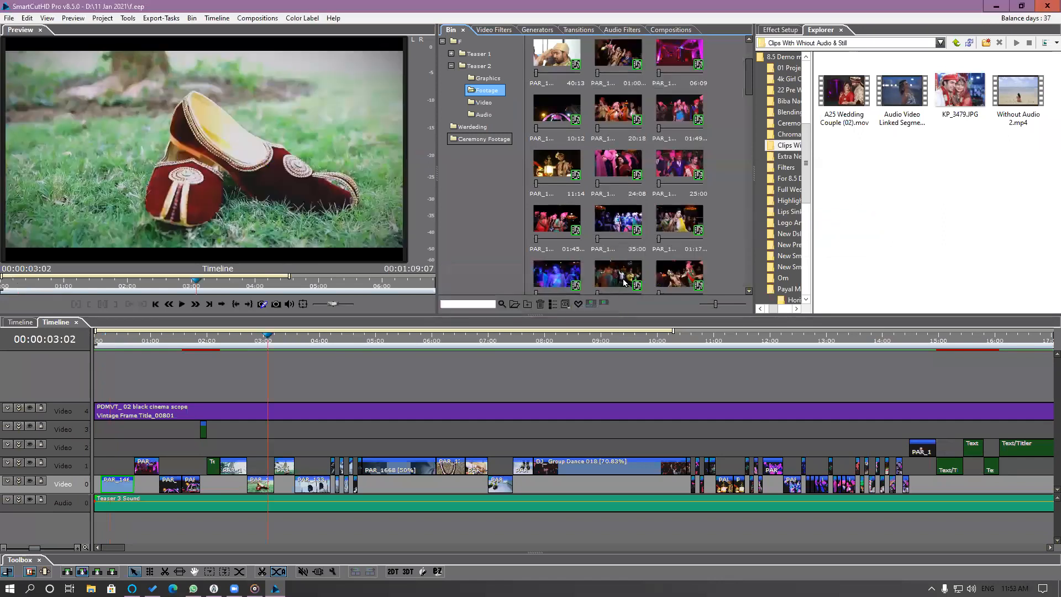
pyautogui.click(111, 339)
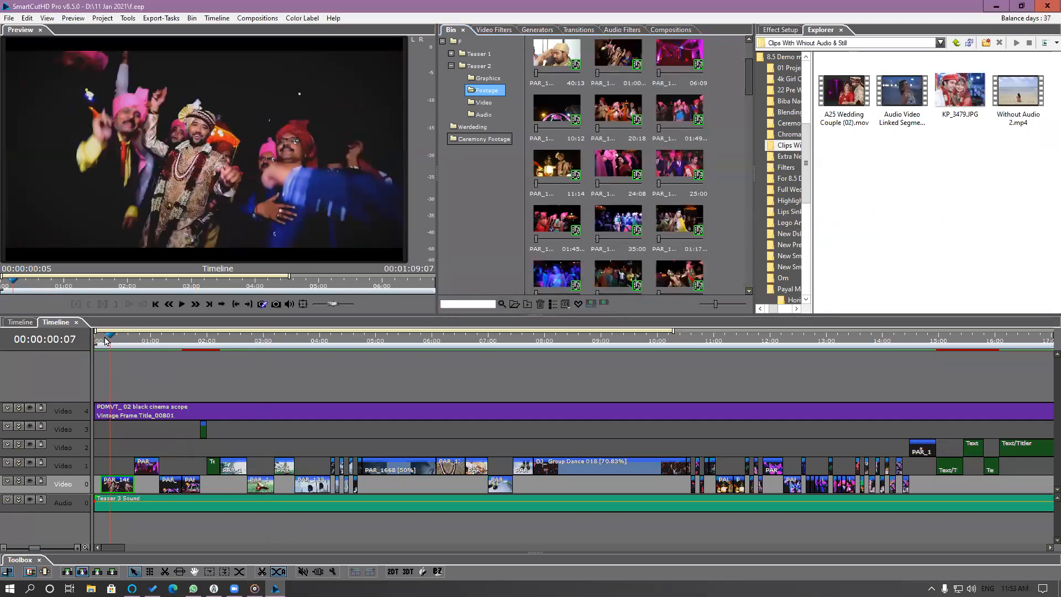
pyautogui.moveTo(117, 345); pyautogui.dragTo(116, 356)
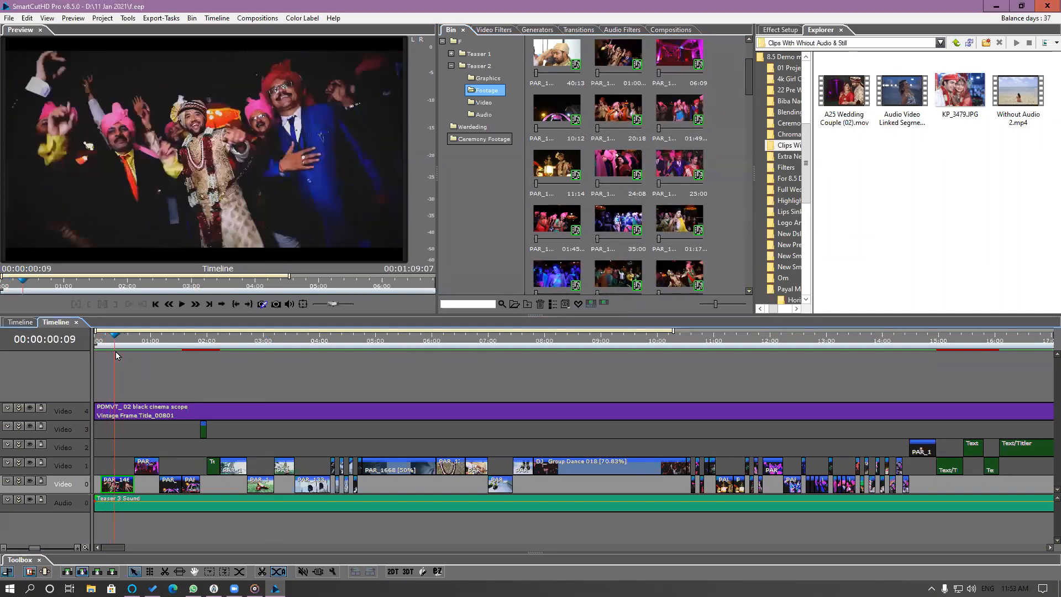
# Copy the favorite red-sari clip PAR_1386 from the Ceremony Footage bin.
pyautogui.click(499, 142)
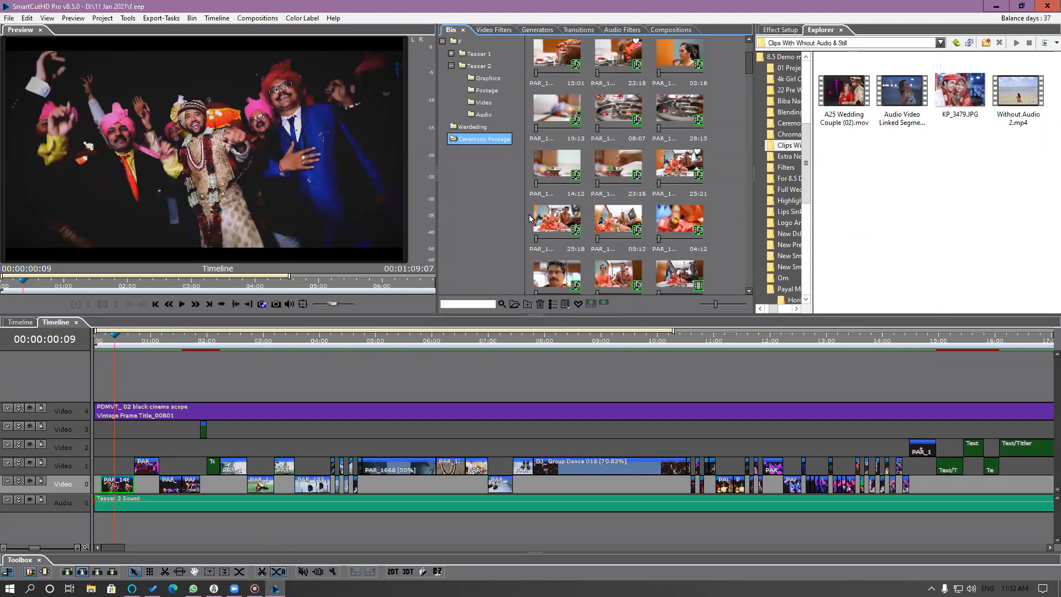
pyautogui.click(577, 304)
pyautogui.click(566, 114)
pyautogui.rightClick(564, 114)
pyautogui.click(583, 130)
# Highlight the source clip of the first Video 1 segment, replace its file with the copied PAR_1386 file, and check the segment.
pyautogui.moveTo(129, 343); pyautogui.dragTo(146, 343)
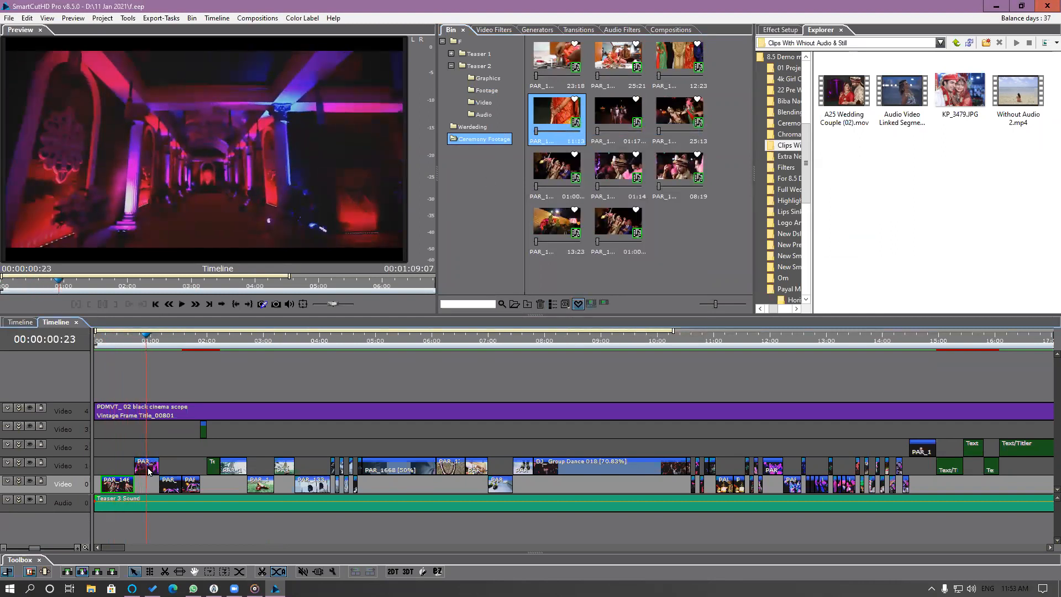
pyautogui.click(580, 304)
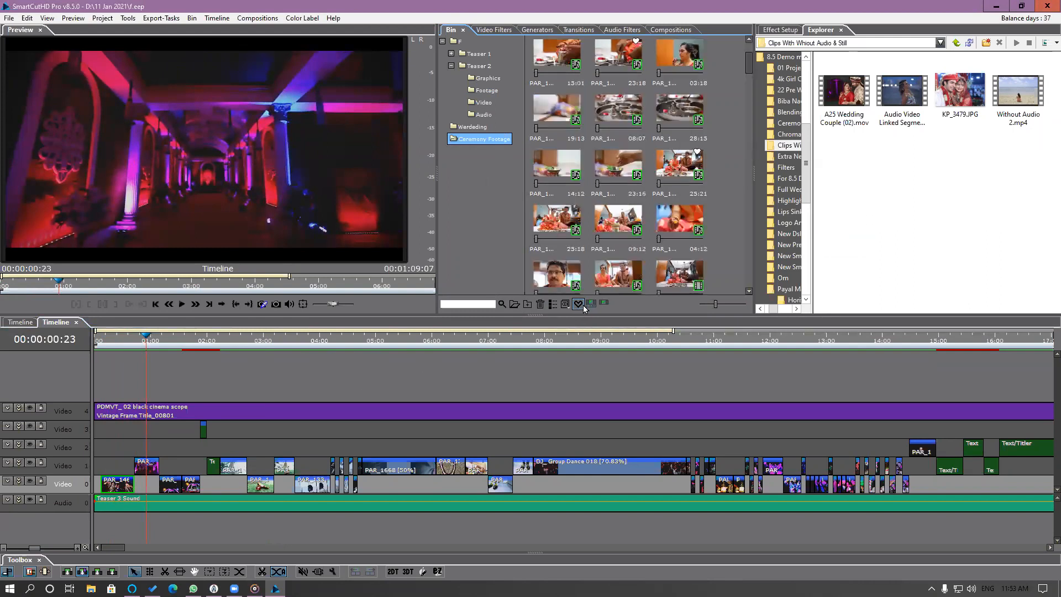
pyautogui.click(148, 467)
pyautogui.rightClick(148, 467)
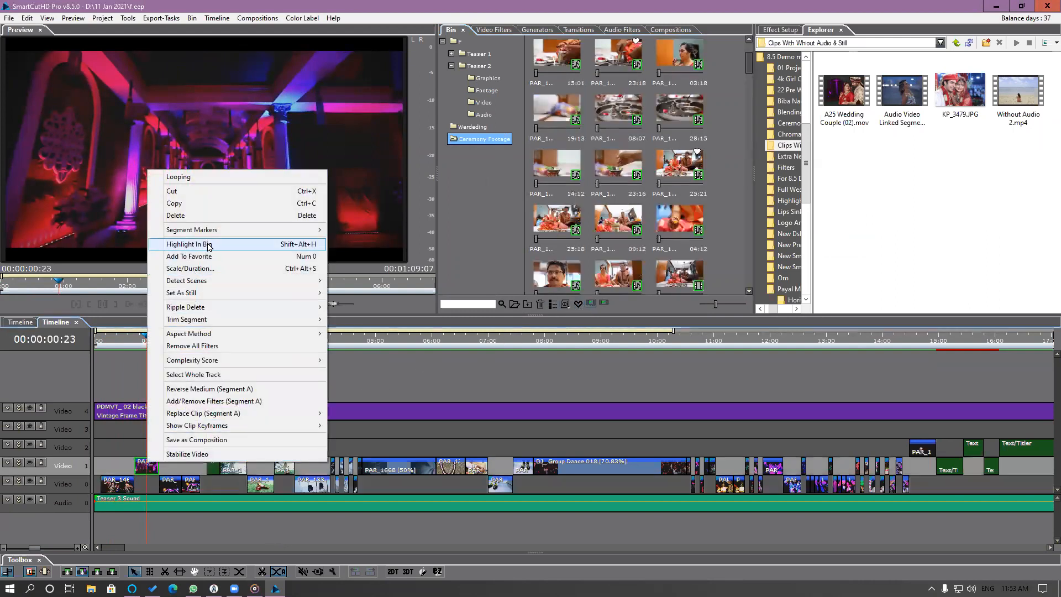
pyautogui.click(209, 244)
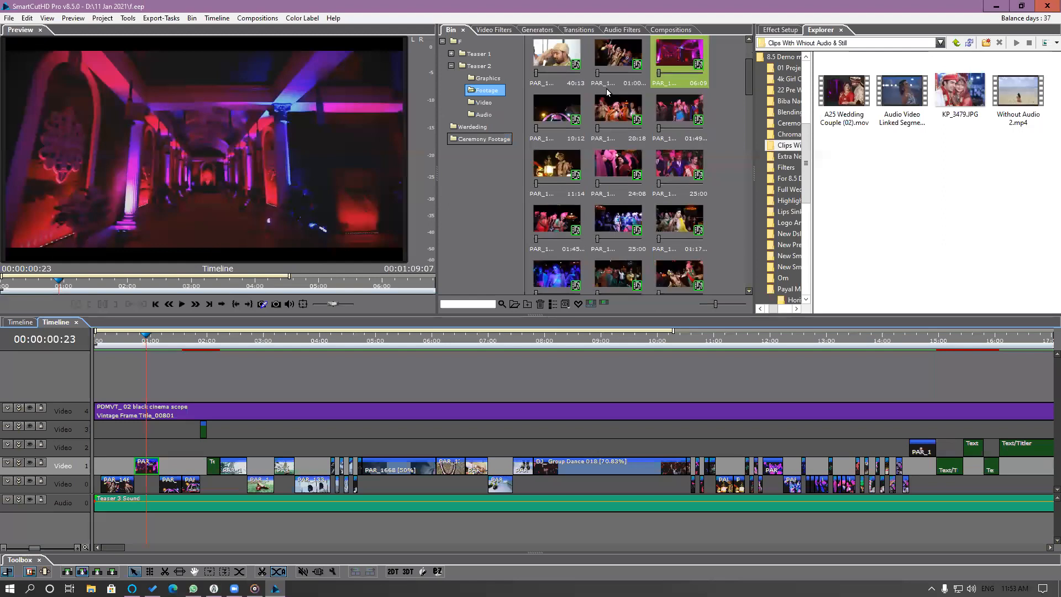
pyautogui.rightClick(682, 51)
pyautogui.moveTo(753, 212)
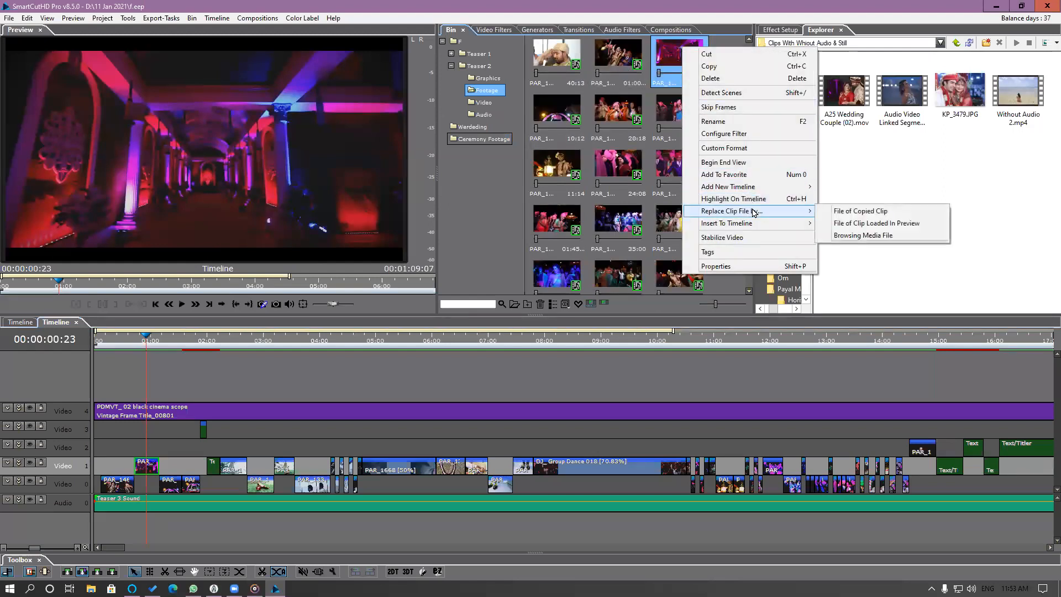
pyautogui.click(894, 212)
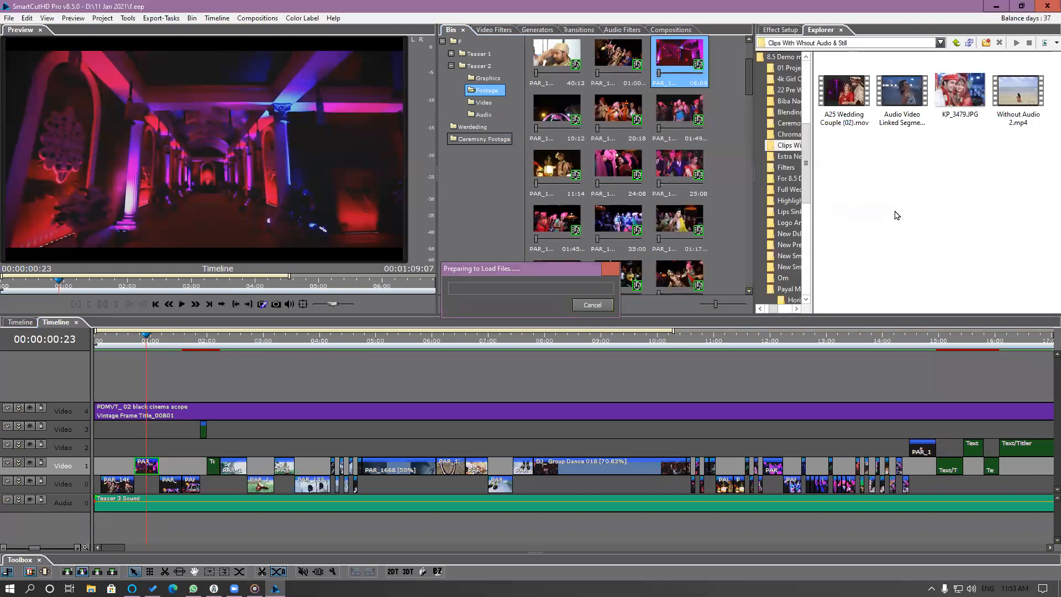
pyautogui.click(138, 342)
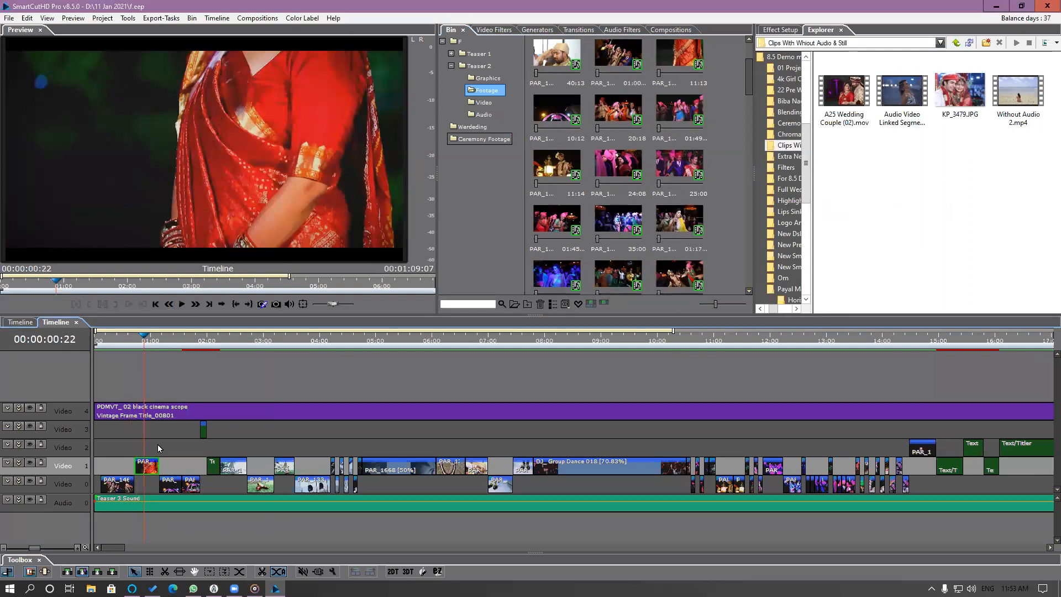
# Slip the PAR_1386 segment to a later part of its source clip showing the bride's face, and scrub the result.
pyautogui.scroll(3, 158, 448)
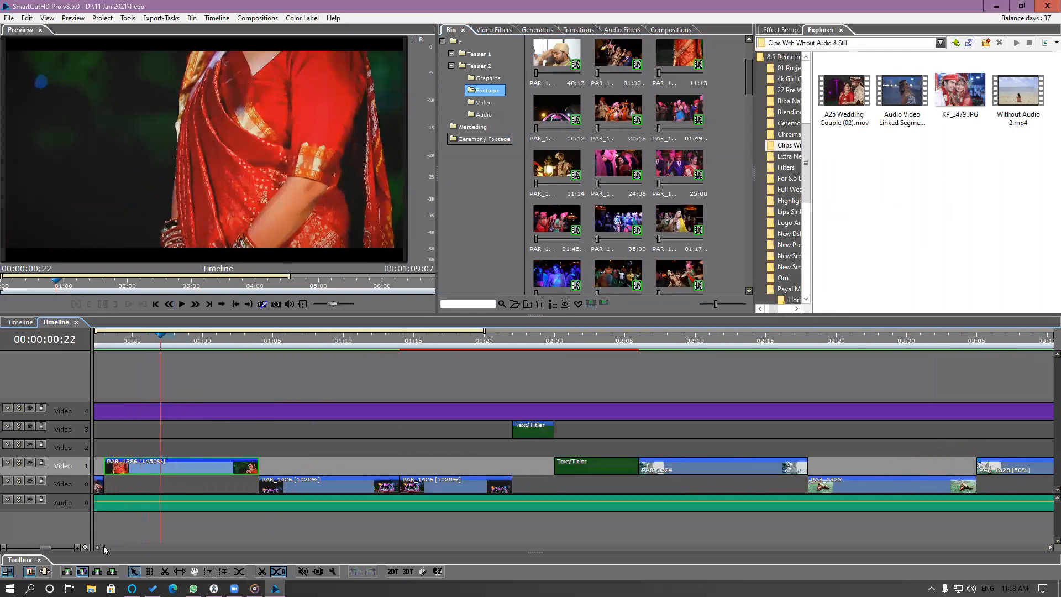
pyautogui.doubleClick(186, 467)
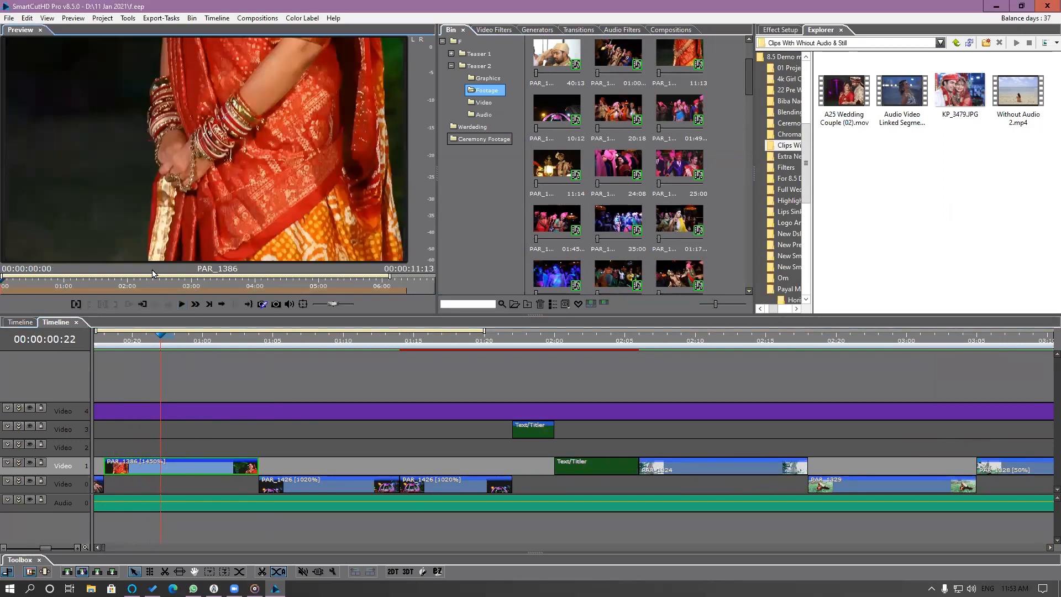
pyautogui.moveTo(389, 275); pyautogui.dragTo(511, 274)
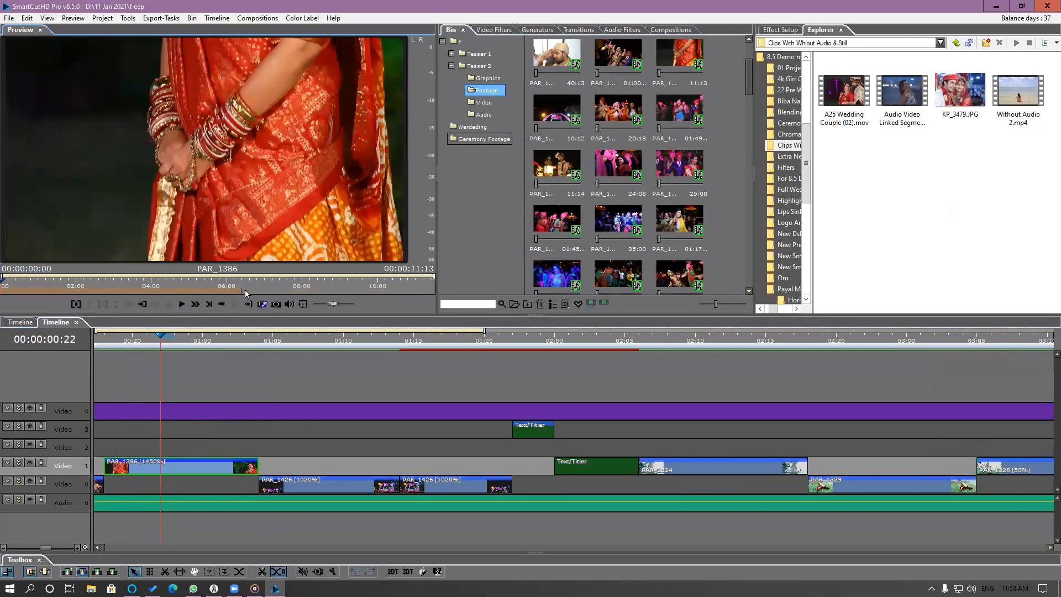
pyautogui.click(166, 288)
pyautogui.moveTo(342, 295)
pyautogui.mouseDown()
pyautogui.moveTo(398, 295)
pyautogui.moveTo(176, 300)
pyautogui.moveTo(419, 301)
pyautogui.mouseUp()
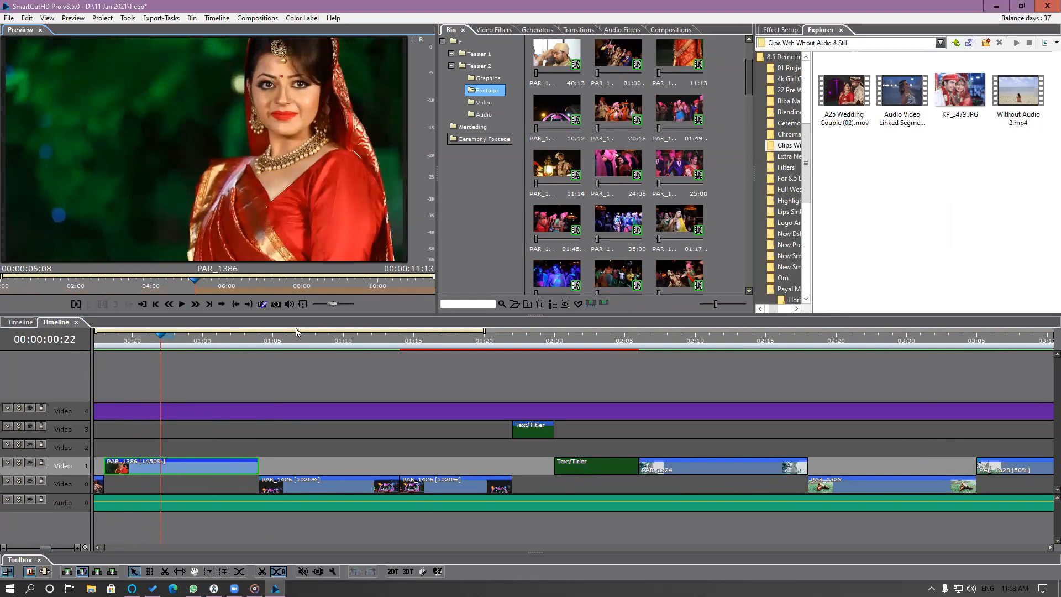
pyautogui.click(93, 341)
pyautogui.moveTo(91, 344); pyautogui.dragTo(343, 368)
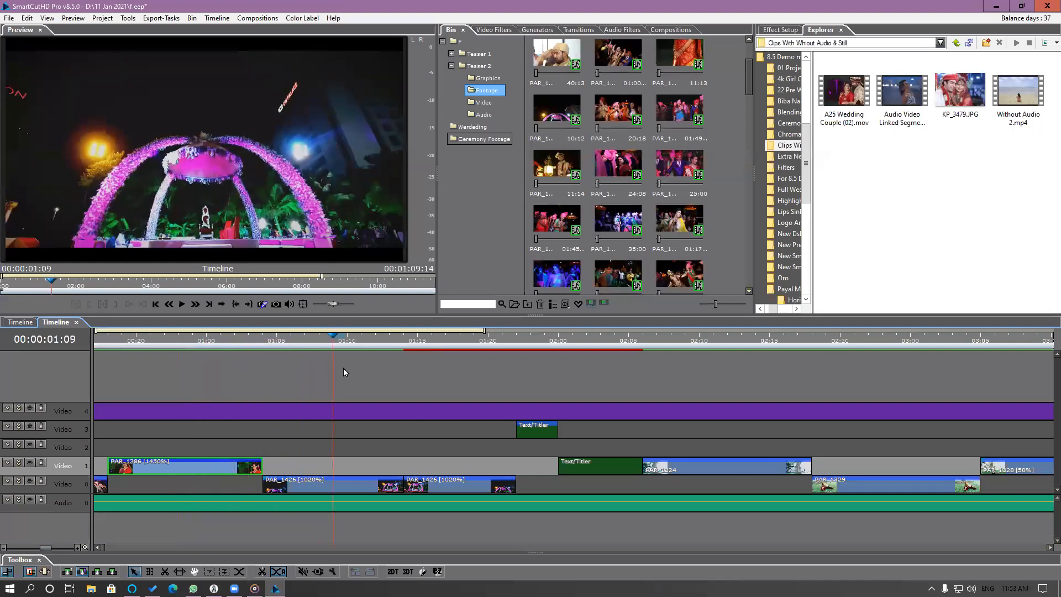
# Highlight the source clip of the two PAR_1426 segments in the bin and replace it with A25 Wedding Couple (02).mov.
pyautogui.scroll(-5, 366, 409)
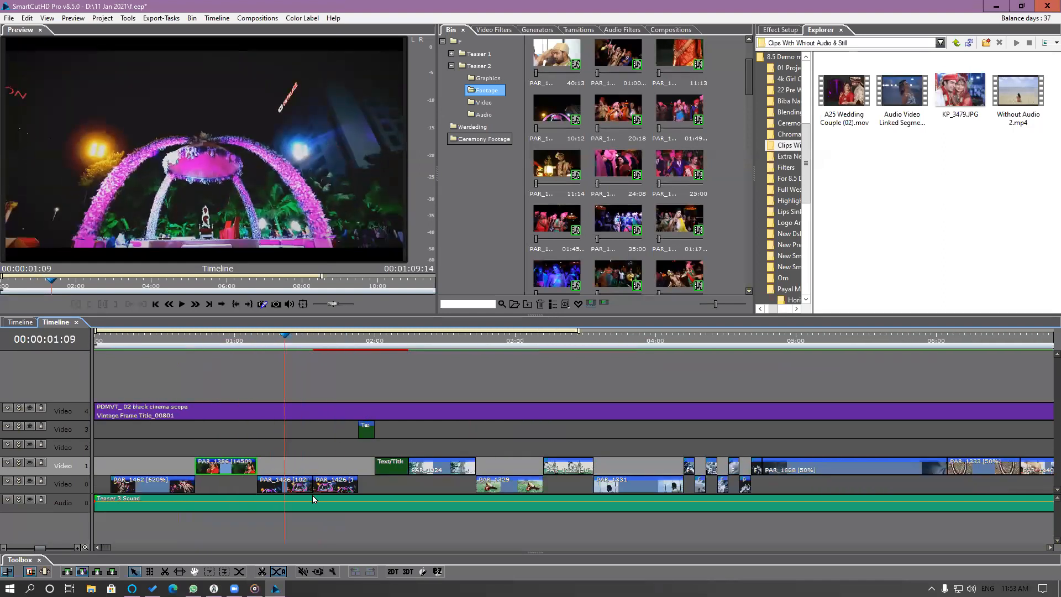
pyautogui.click(299, 474)
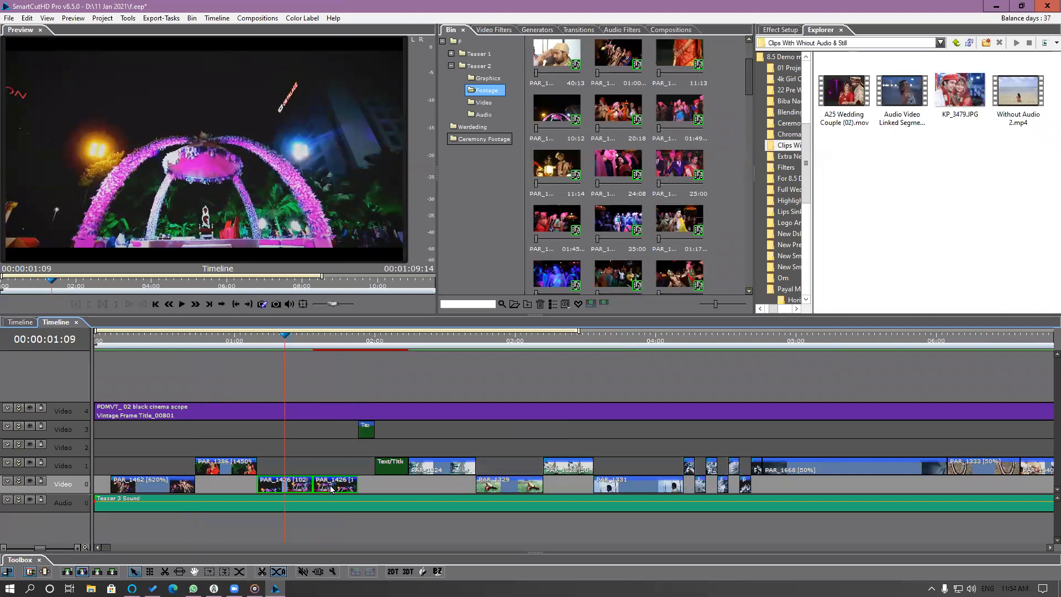
pyautogui.rightClick(335, 482)
pyautogui.click(378, 355)
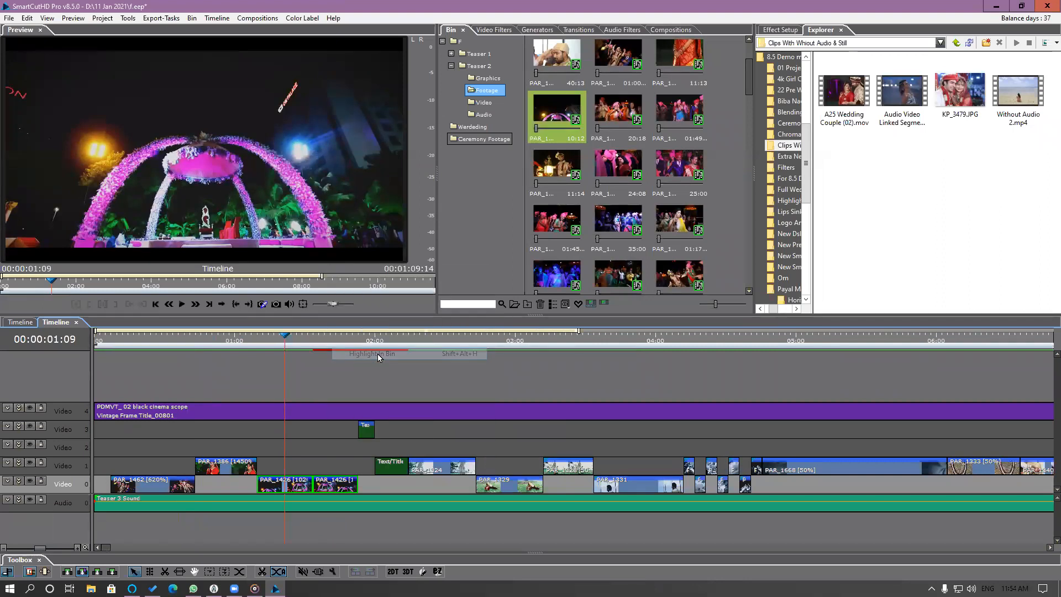
pyautogui.click(575, 120)
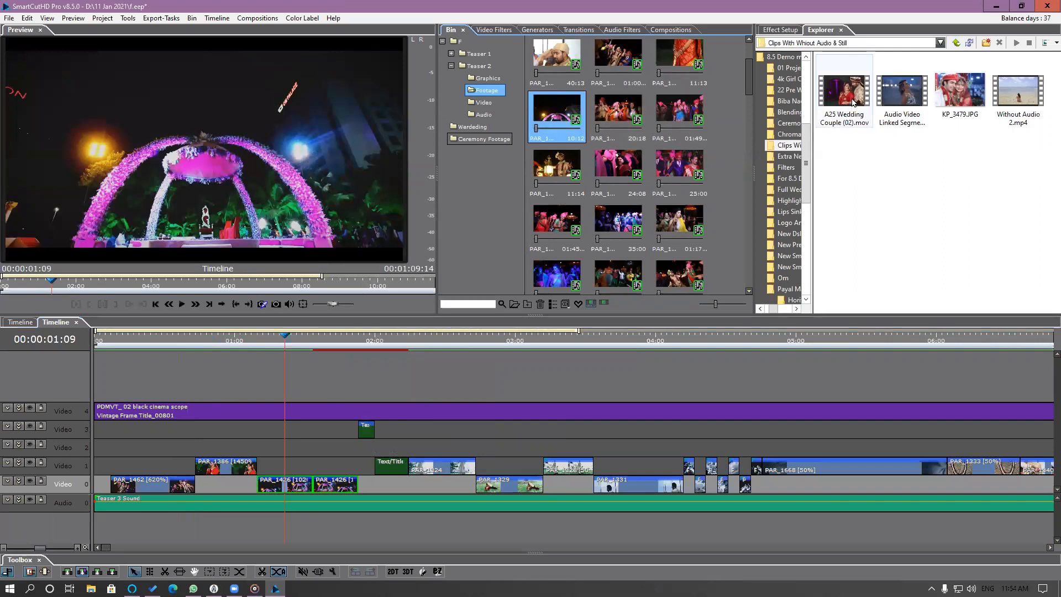
pyautogui.press('Right')
pyautogui.press('Right')
pyautogui.press('Right')
pyautogui.moveTo(854, 87)
pyautogui.mouseDown()
pyautogui.moveTo(564, 111)
pyautogui.moveTo(831, 99)
pyautogui.moveTo(569, 123)
pyautogui.mouseUp()
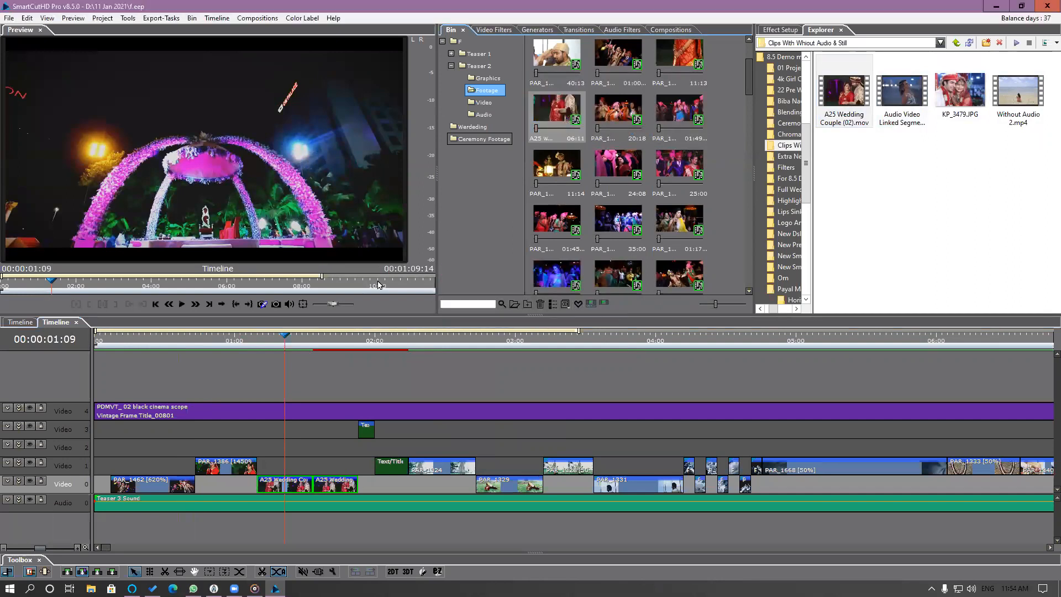
pyautogui.moveTo(267, 338); pyautogui.dragTo(283, 450)
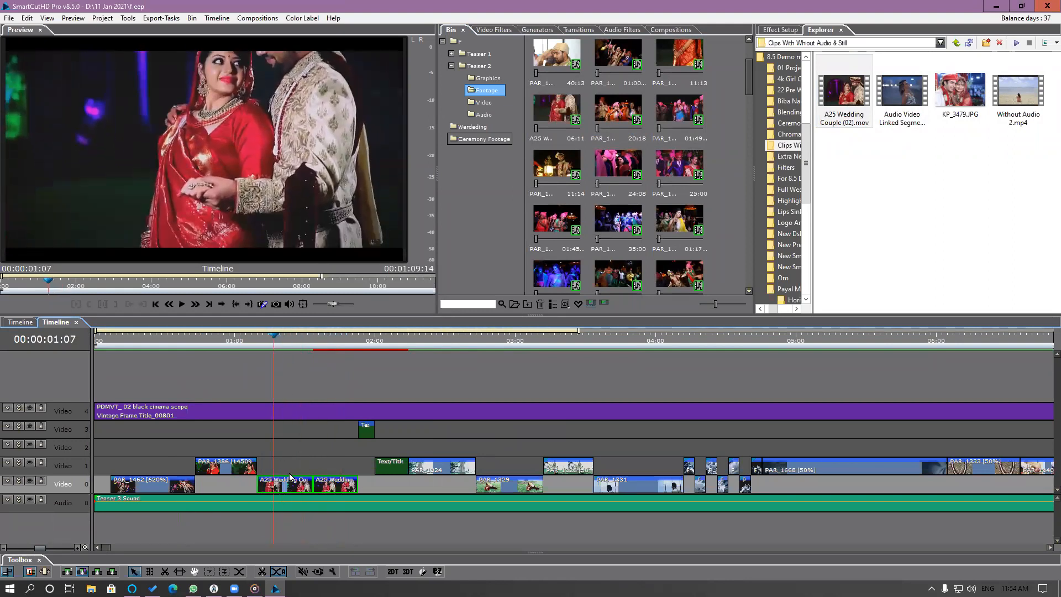
# Slip the first A25 Wedding Couple segment on Video 0 to the final part of its source clip and check the result.
pyautogui.click(289, 472)
pyautogui.doubleClick(289, 486)
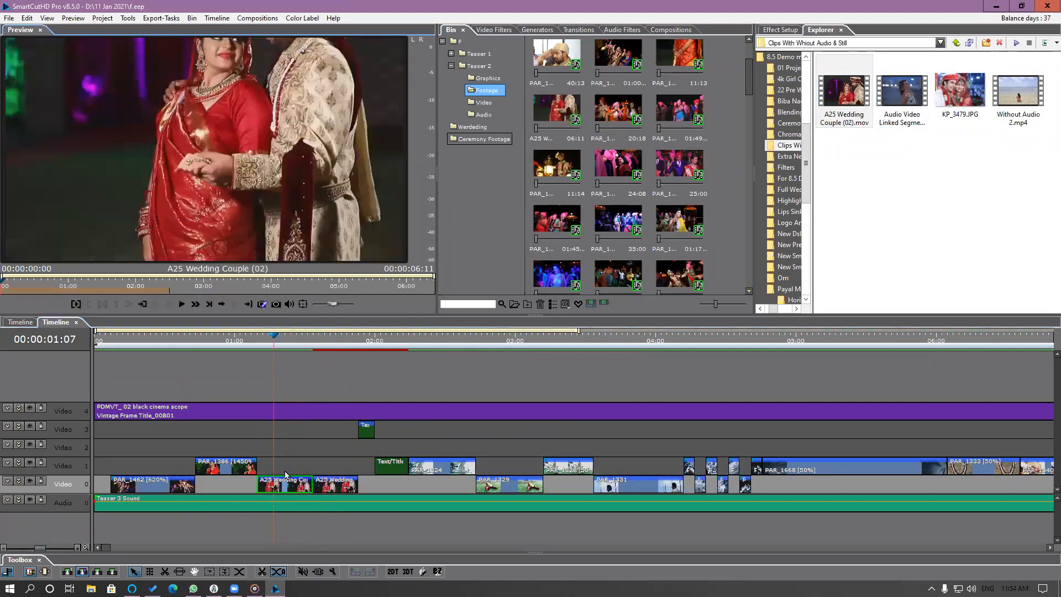
pyautogui.moveTo(138, 292); pyautogui.dragTo(419, 299)
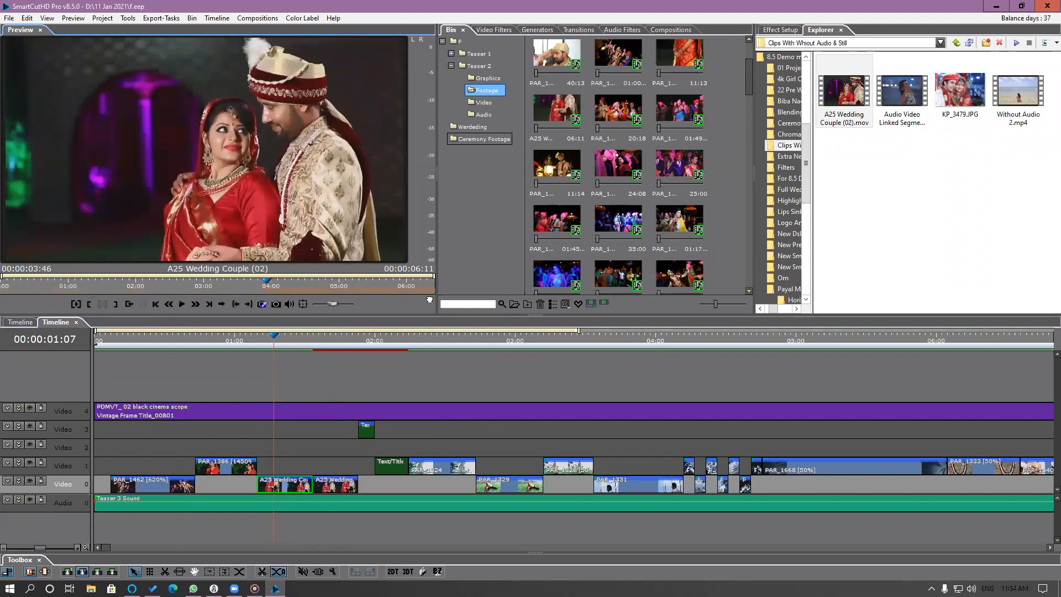
pyautogui.moveTo(271, 341); pyautogui.dragTo(335, 395)
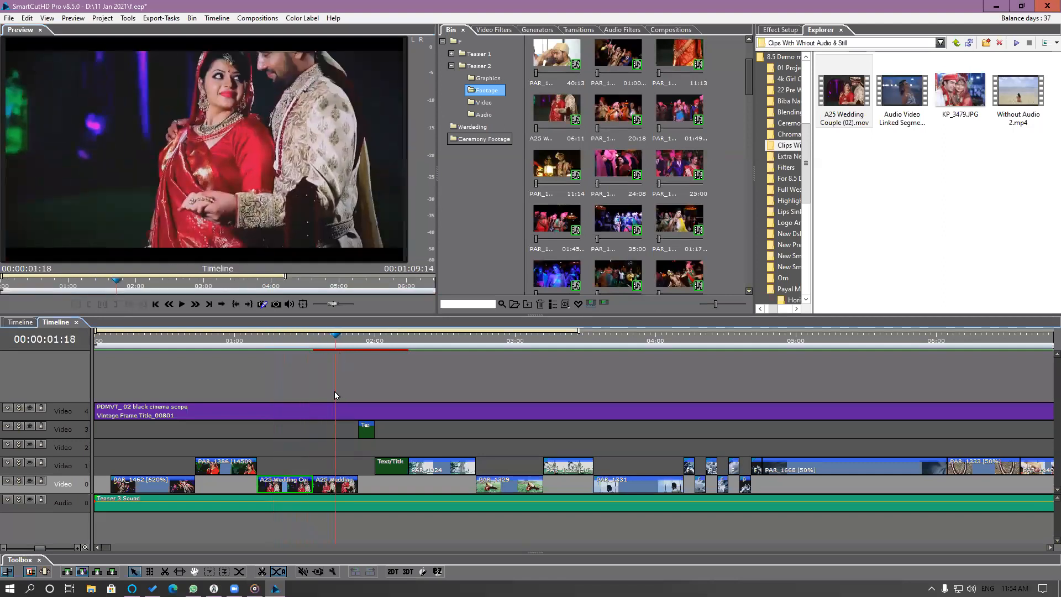
# Slip the second A25 Wedding Couple segment to the end of its source clip and play back the edited section.
pyautogui.click(330, 488)
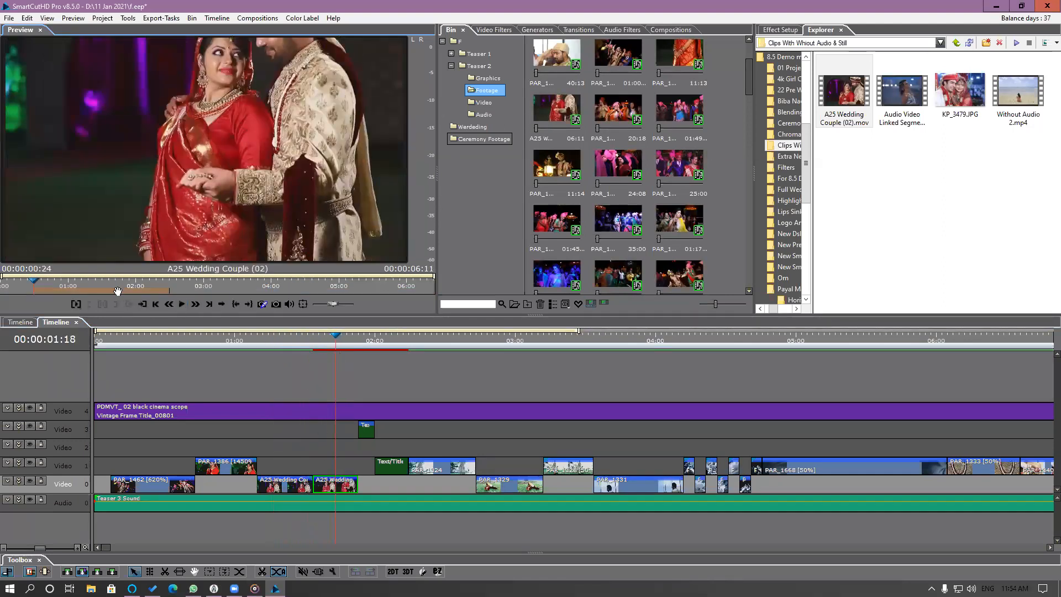
pyautogui.moveTo(151, 294); pyautogui.dragTo(432, 308)
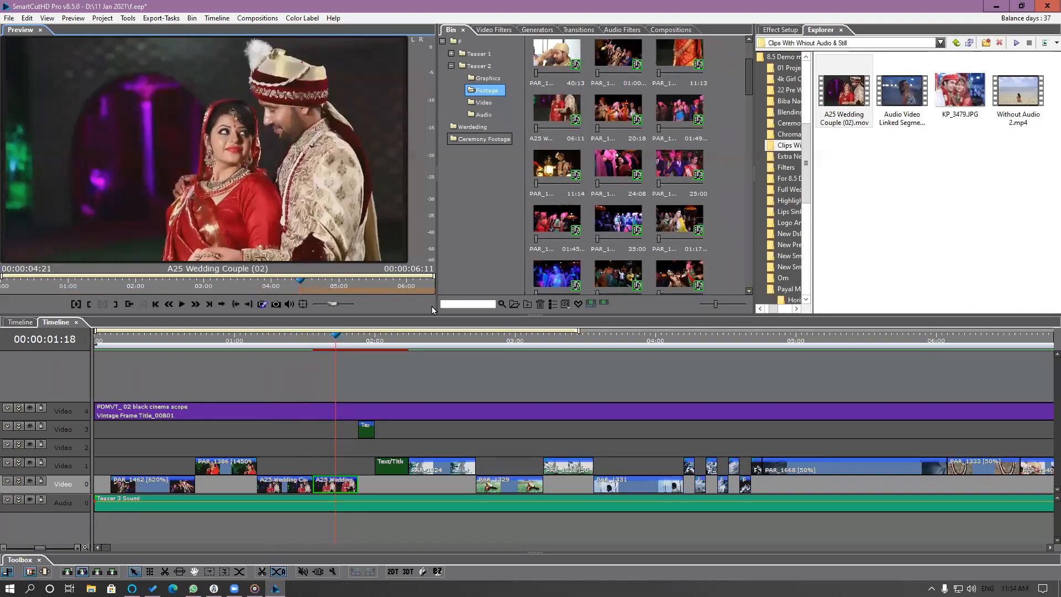
pyautogui.press('space')
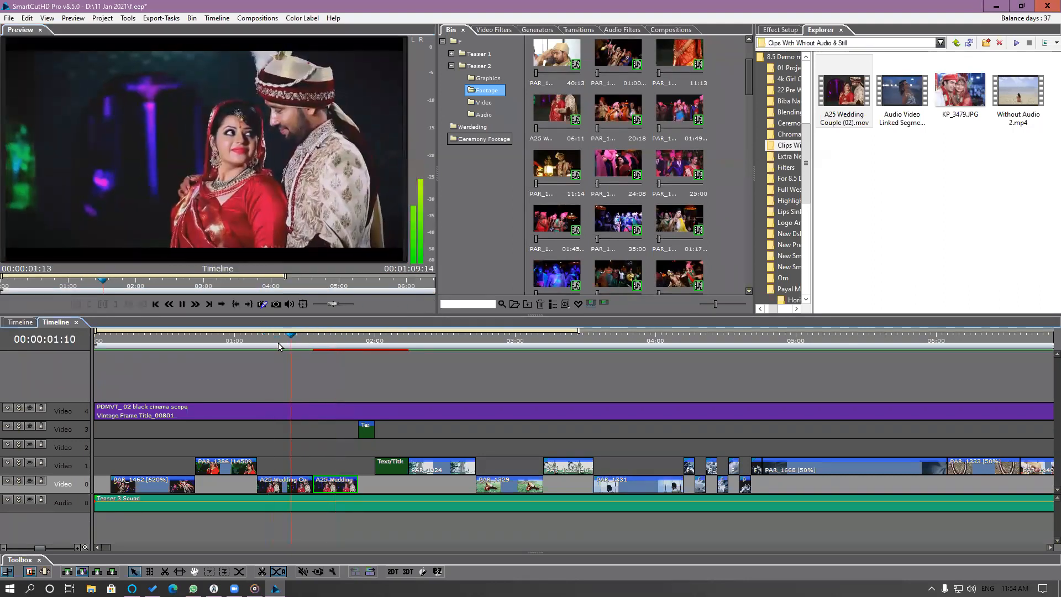
pyautogui.click(283, 346)
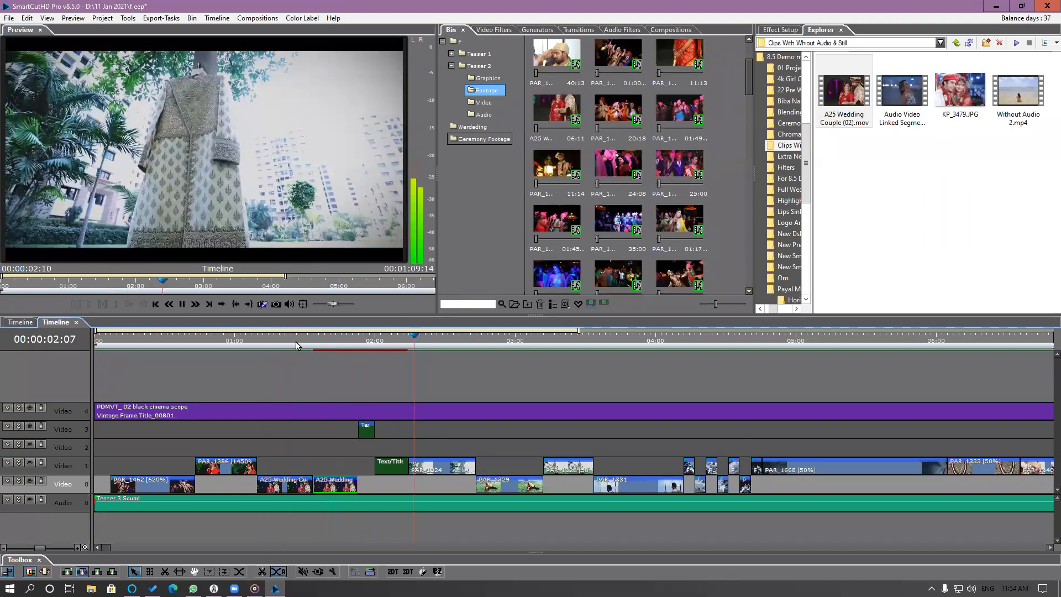
pyautogui.press('space')
# Return the teaser timeline to its start, close it to show the main timeline, and reopen the nested teaser.
pyautogui.scroll(-3, 400, 384)
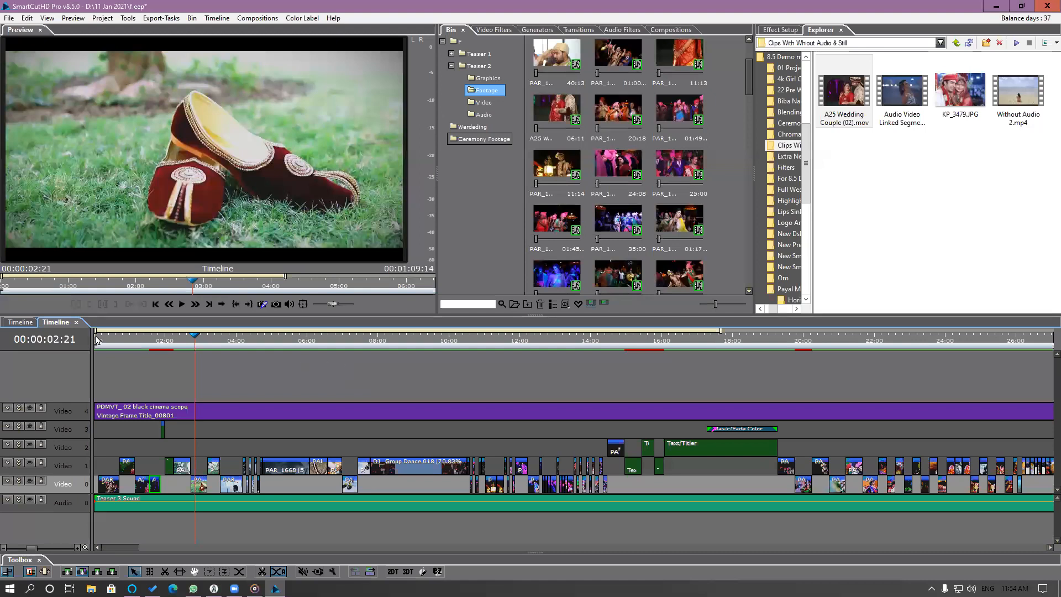
pyautogui.moveTo(106, 338); pyautogui.dragTo(89, 348)
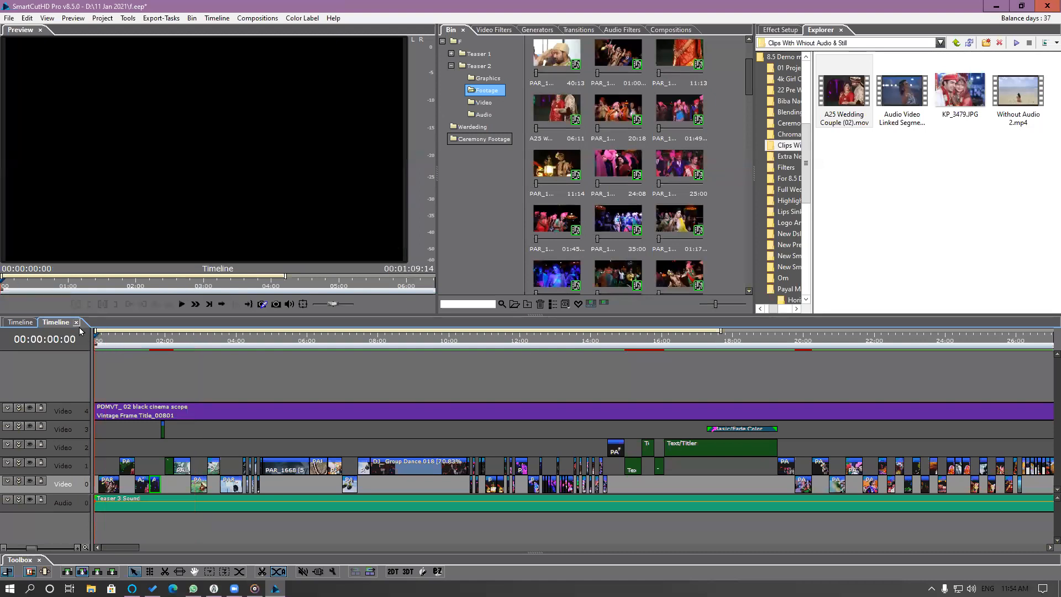
pyautogui.click(77, 322)
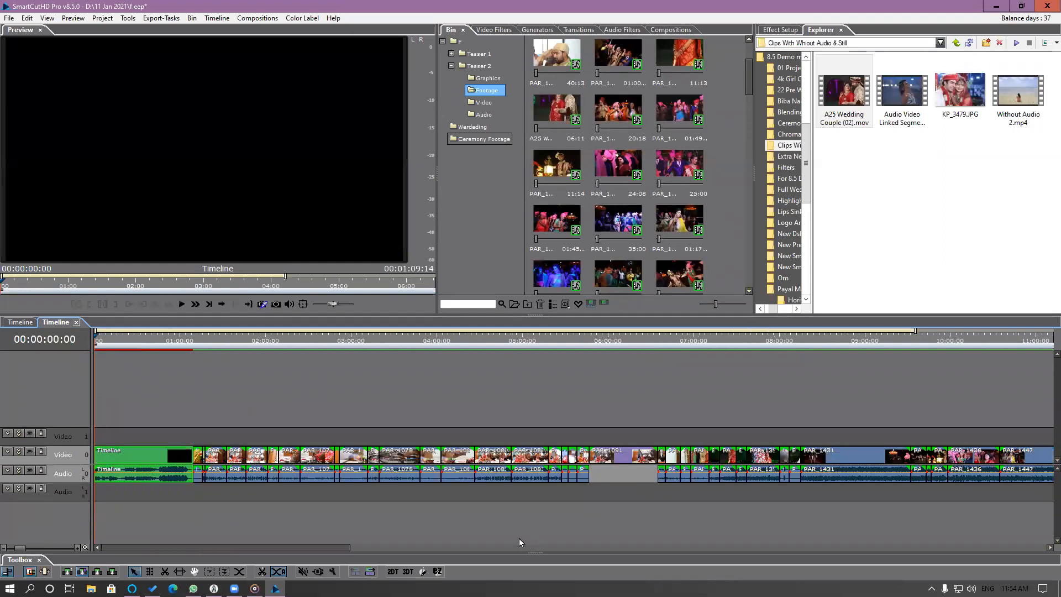
pyautogui.doubleClick(129, 458)
# Locate the DJ_Group Dance 018 segment at about 9 seconds and preview the PAR_1438 clip from the Footage bin.
pyautogui.click(412, 338)
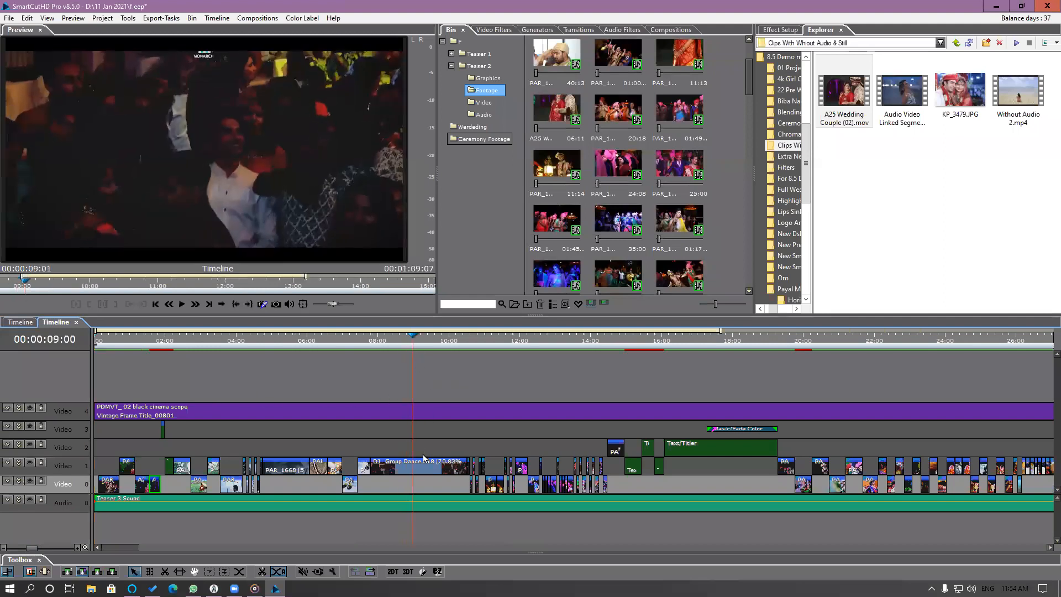
pyautogui.rightClick(424, 458)
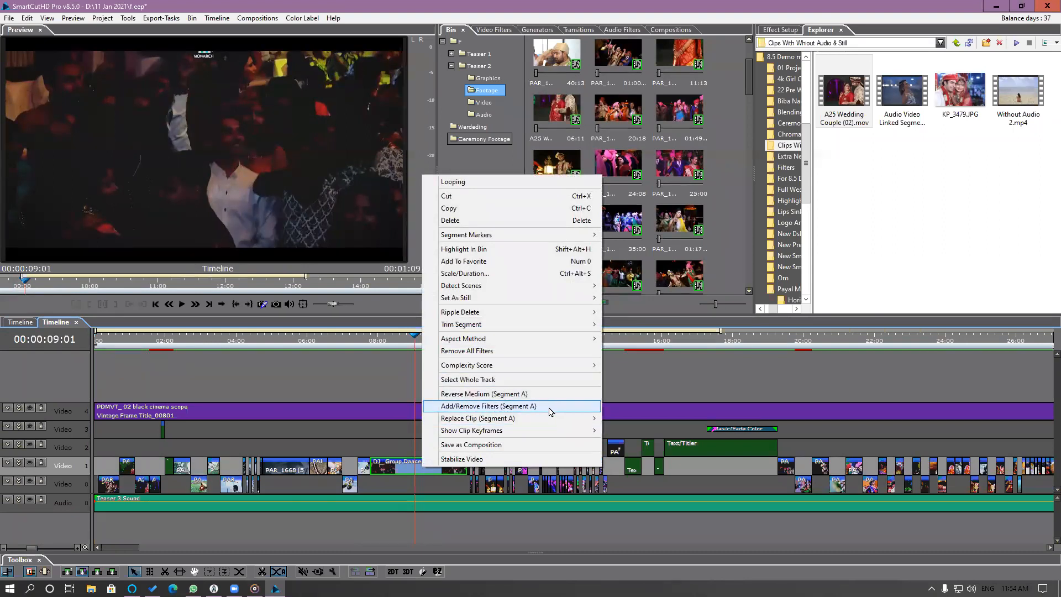
pyautogui.click(623, 167)
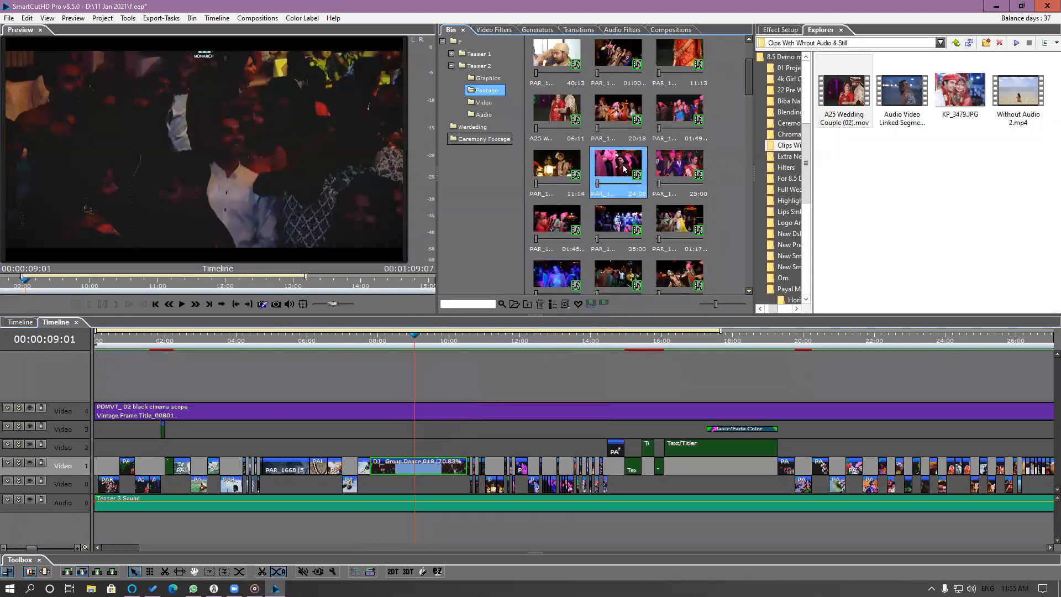
pyautogui.doubleClick(623, 168)
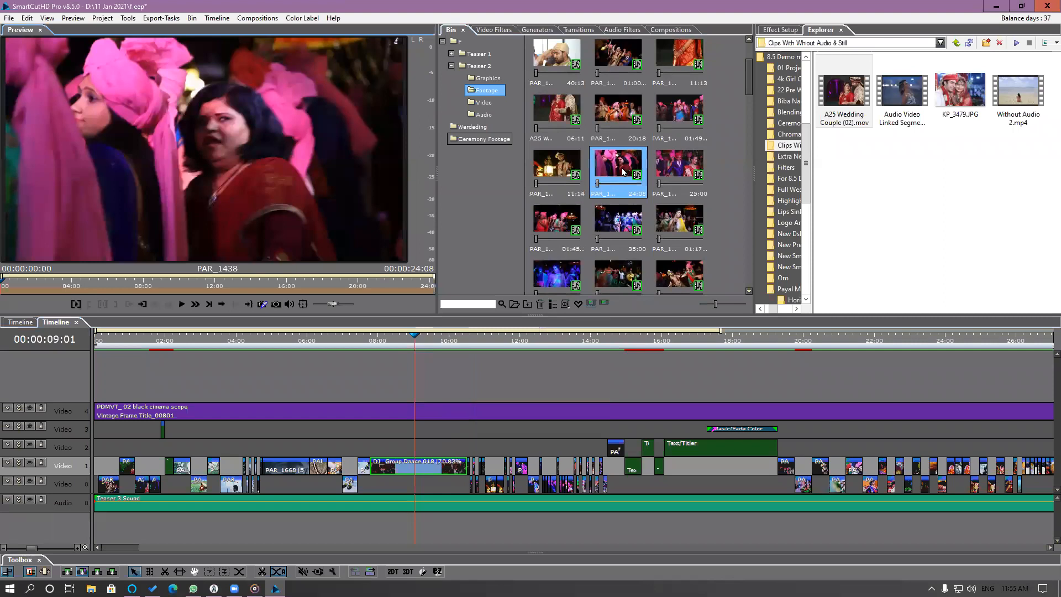
# Preview PAR_1439 from the Footage bin and mark the pink-turban dancers from about 6 to 8.5 seconds as its used range.
pyautogui.doubleClick(684, 178)
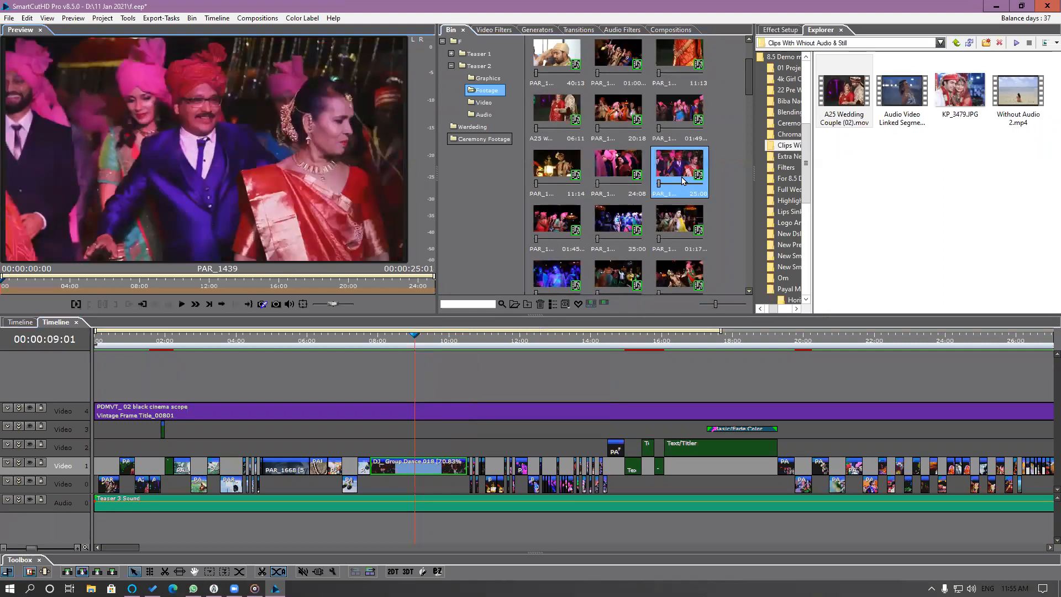
pyautogui.moveTo(66, 286); pyautogui.dragTo(151, 282)
pyautogui.click(90, 303)
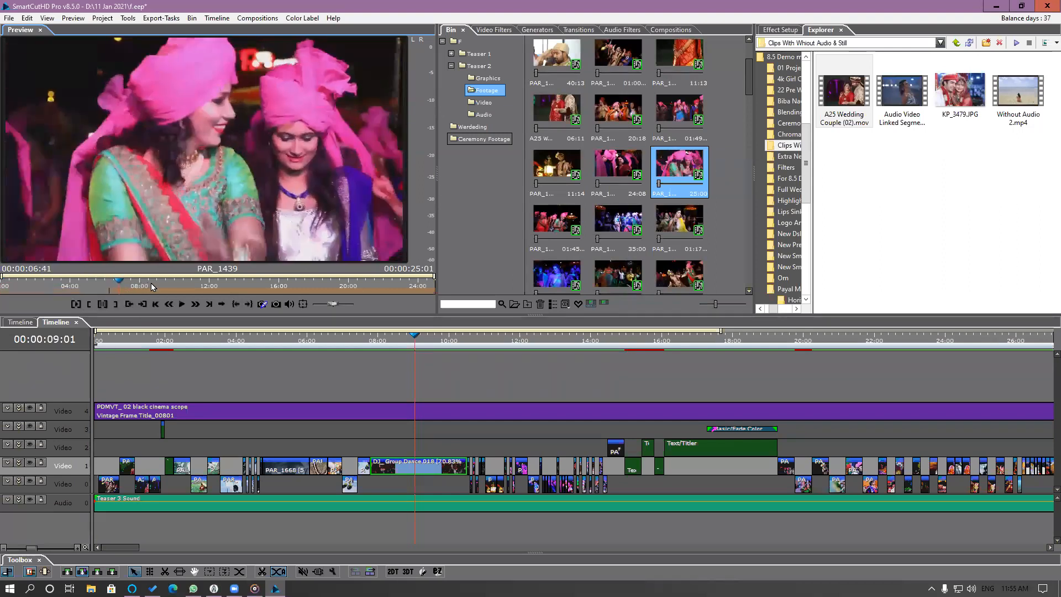
pyautogui.click(115, 304)
# Replace the DJ_Group Dance 018 segment with the marked PAR_1439 range using the Extend option, check it, and close the teaser timeline.
pyautogui.moveTo(290, 159); pyautogui.dragTo(426, 468)
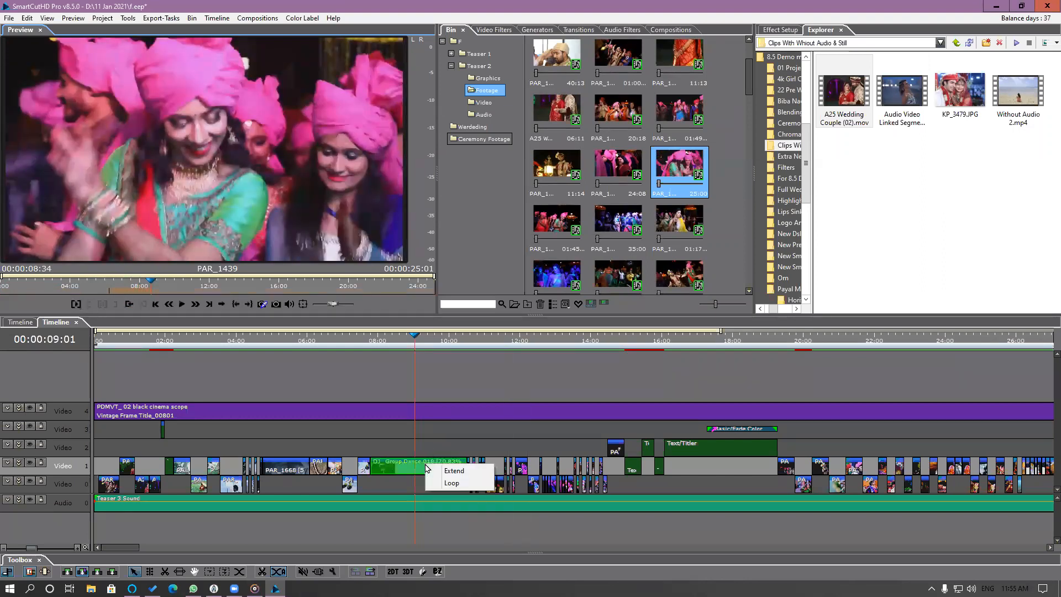
pyautogui.click(452, 470)
pyautogui.moveTo(369, 343); pyautogui.dragTo(435, 363)
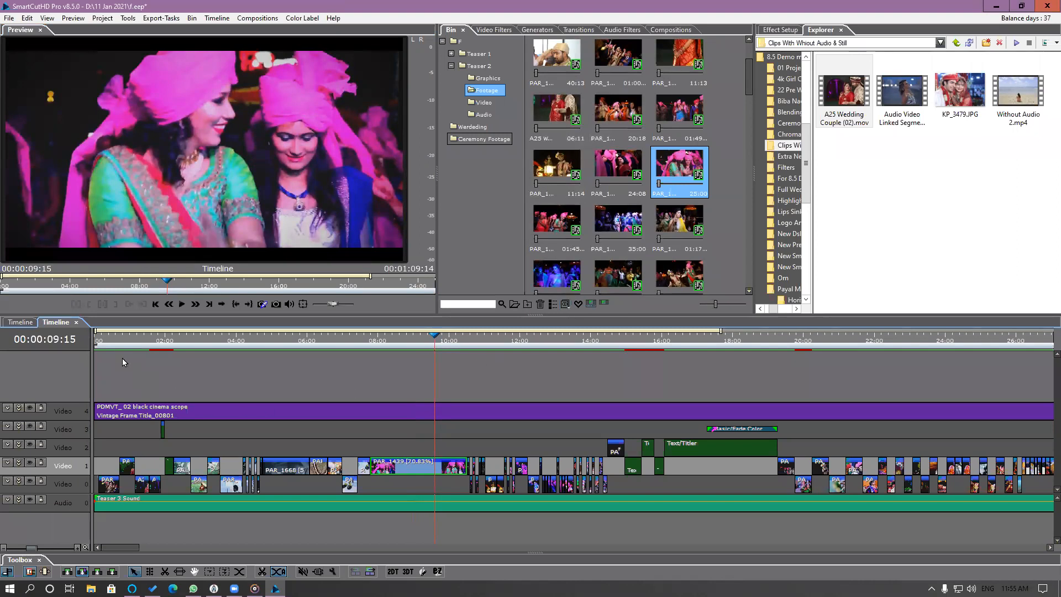
pyautogui.click(76, 324)
# Create a new project in D:\11 Jan 2021 with the H264 Youtube Full HD 1080p 25 preset, entering a person's first name as project name.
pyautogui.click(9, 18)
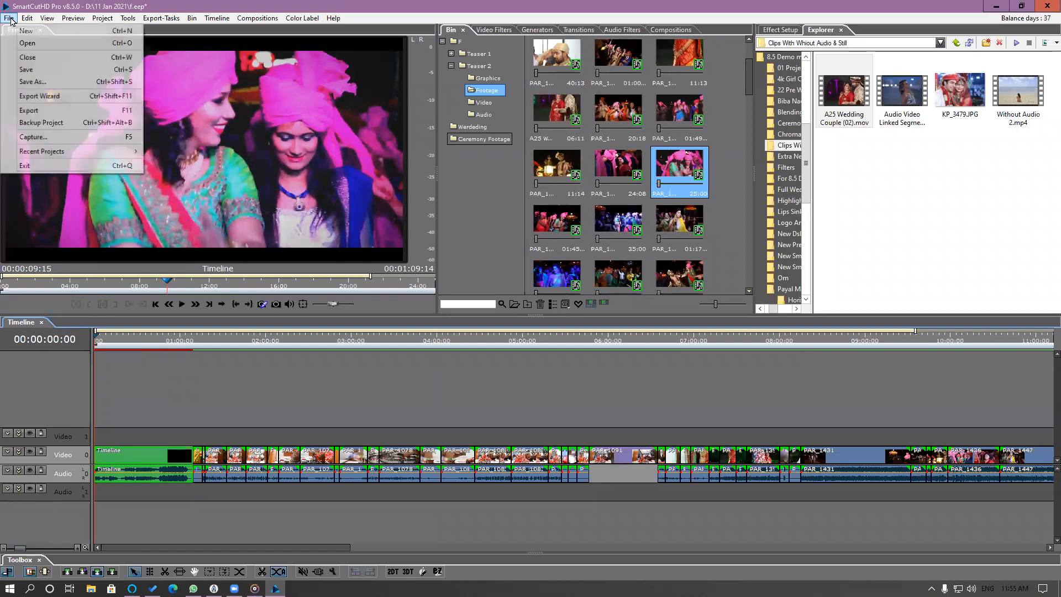
pyautogui.click(22, 163)
pyautogui.click(529, 323)
pyautogui.click(475, 443)
pyautogui.write('Av')
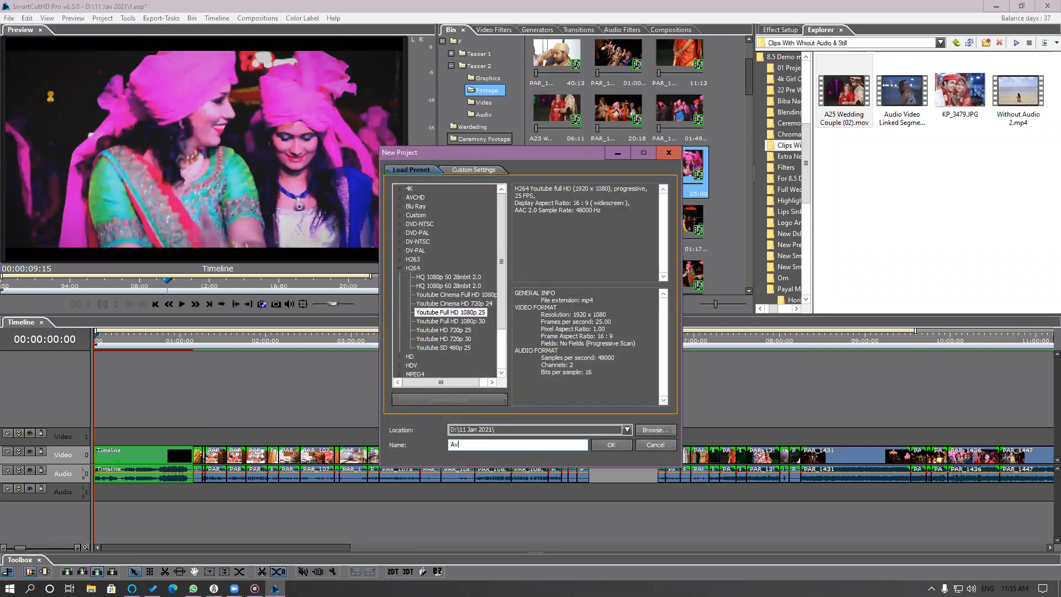
pyautogui.write('inash')
pyautogui.press('Return')
pyautogui.press('Return')
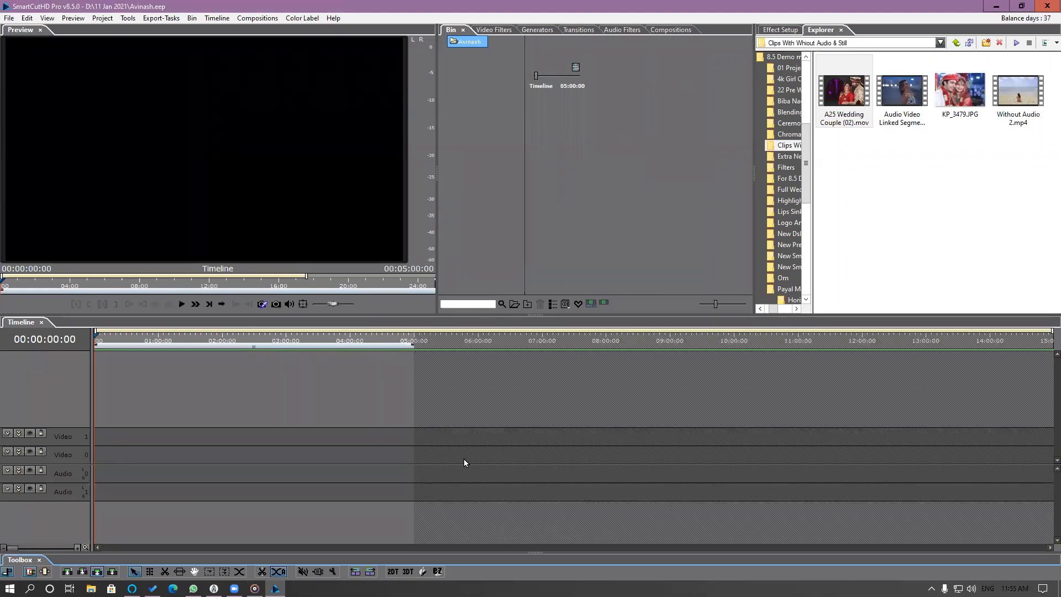
# Import the Teaser 3.eep project from the MITPL_Pack-440 Teaser 3 folder into the new project's root bin.
pyautogui.rightClick(471, 100)
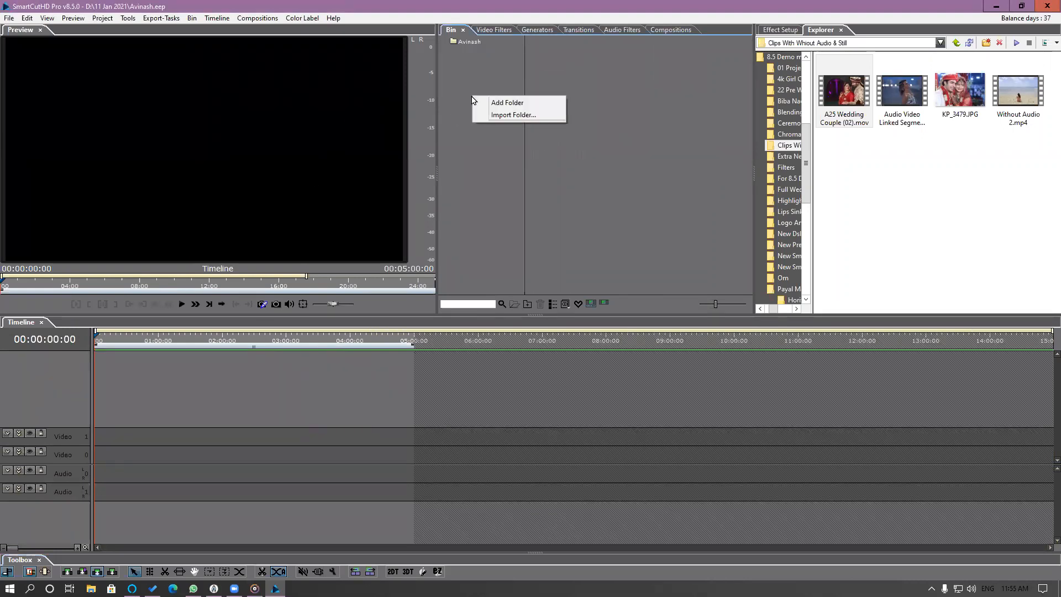
pyautogui.click(473, 69)
pyautogui.click(472, 45)
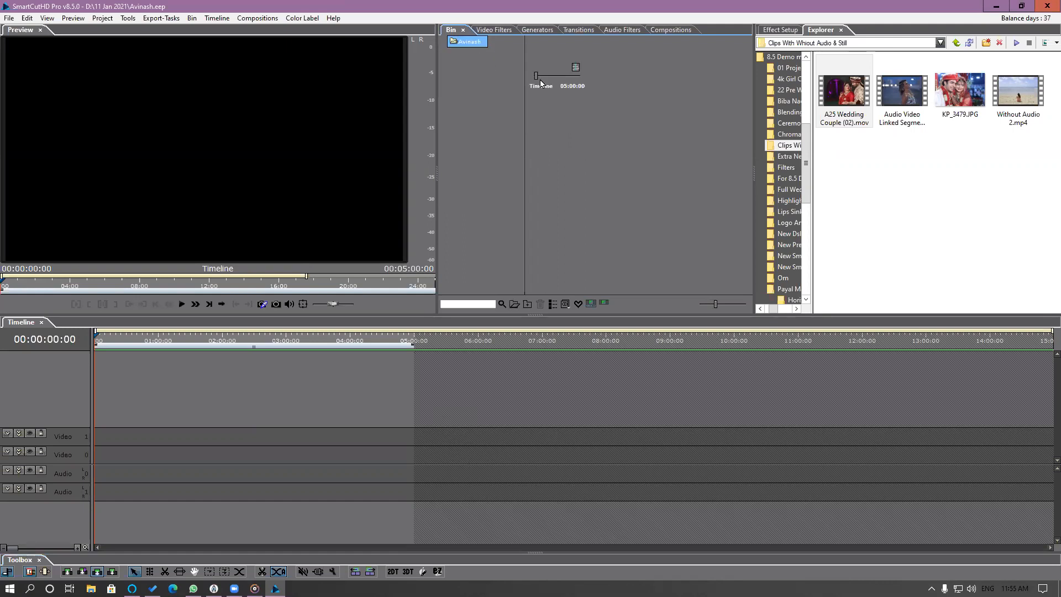
pyautogui.rightClick(650, 126)
pyautogui.click(684, 201)
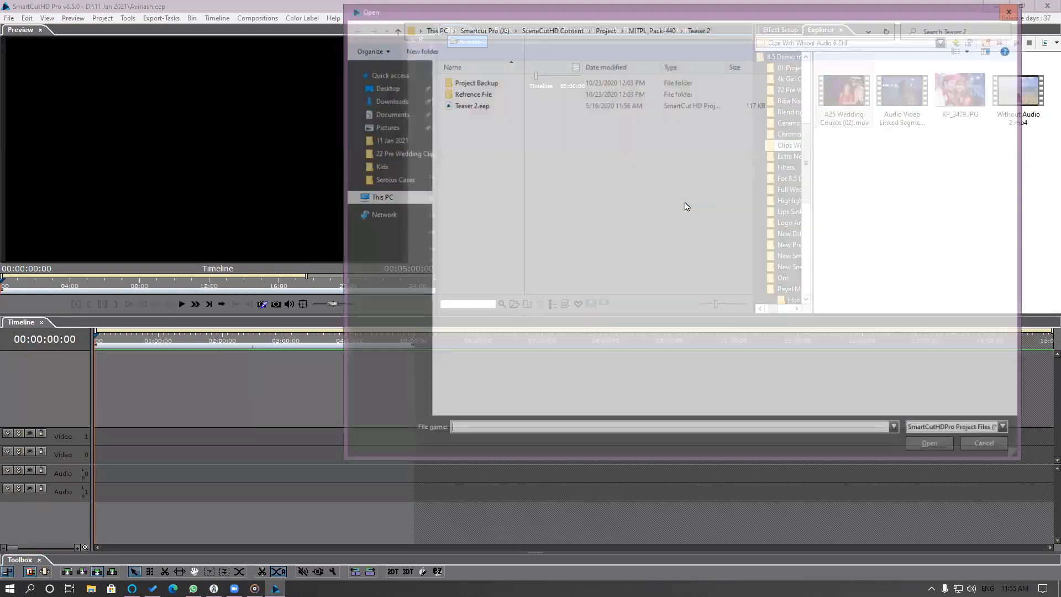
pyautogui.click(640, 29)
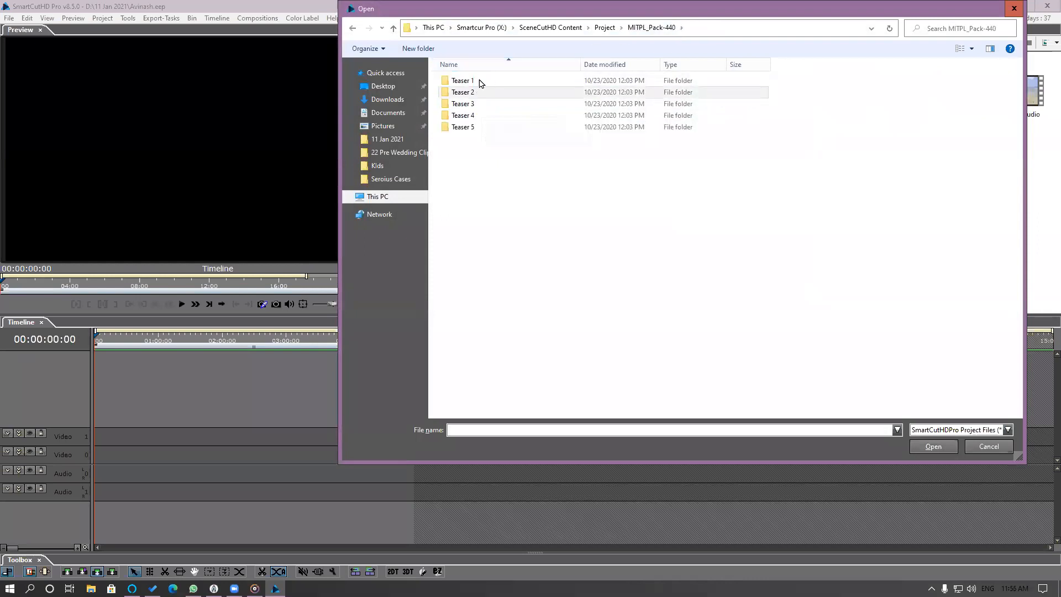
pyautogui.doubleClick(467, 116)
pyautogui.click(470, 105)
pyautogui.doubleClick(470, 105)
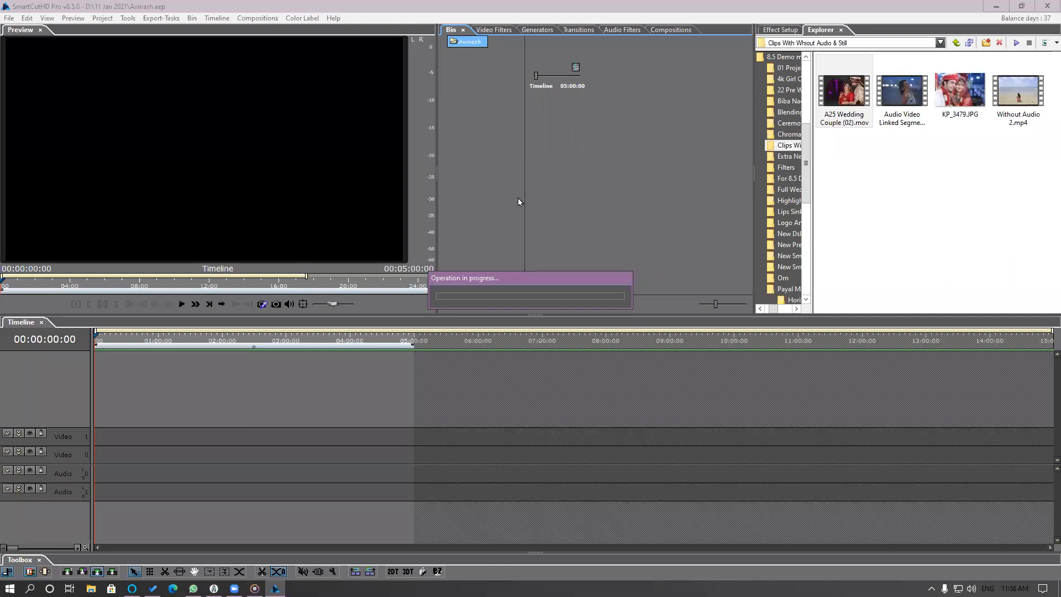
# Switch to File Explorer and open the Project folder inside SceneCutHD Content on the Smartcur Pro (X:) drive in a maximized window.
pyautogui.press('super+e')
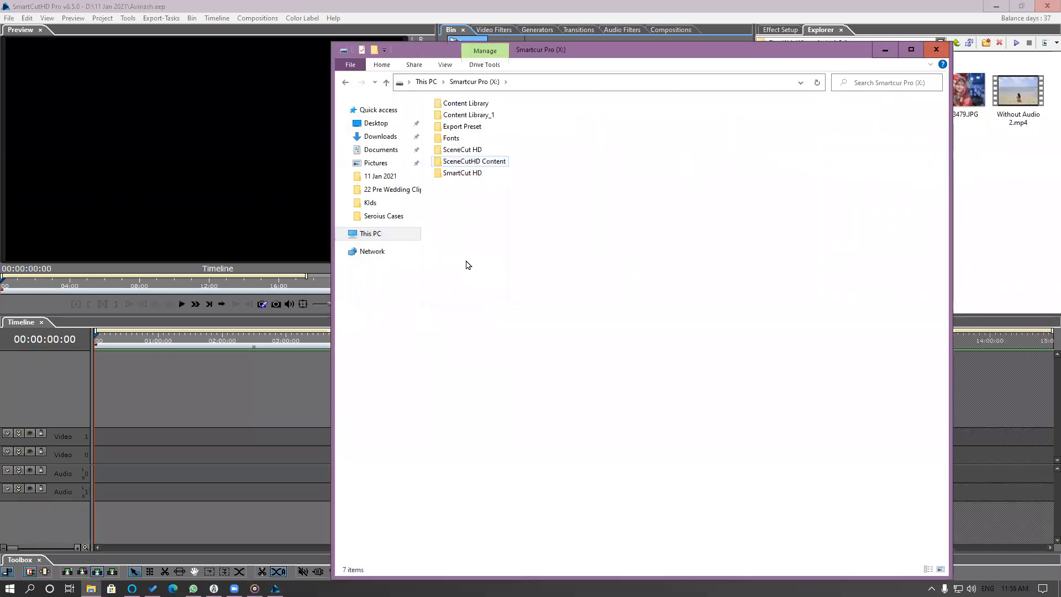
pyautogui.press('Return')
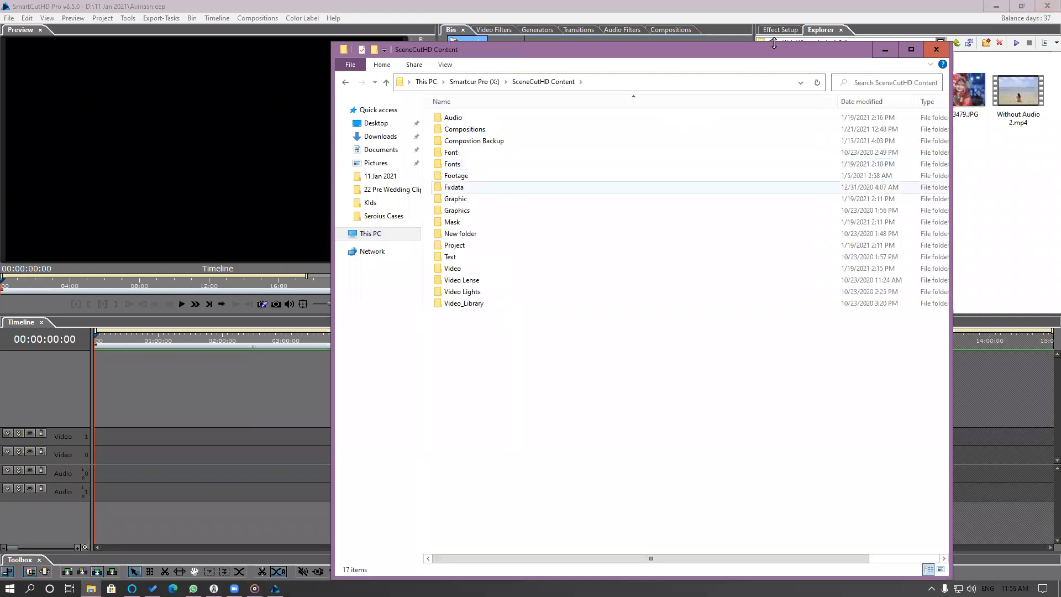
pyautogui.press('p')
pyautogui.press('Return')
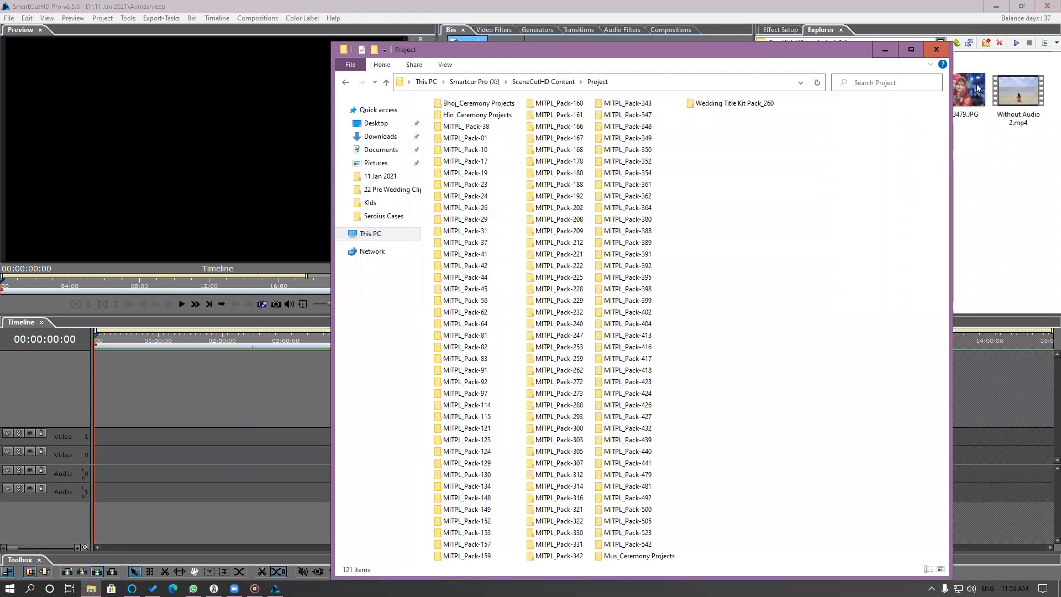
pyautogui.press('super+Up')
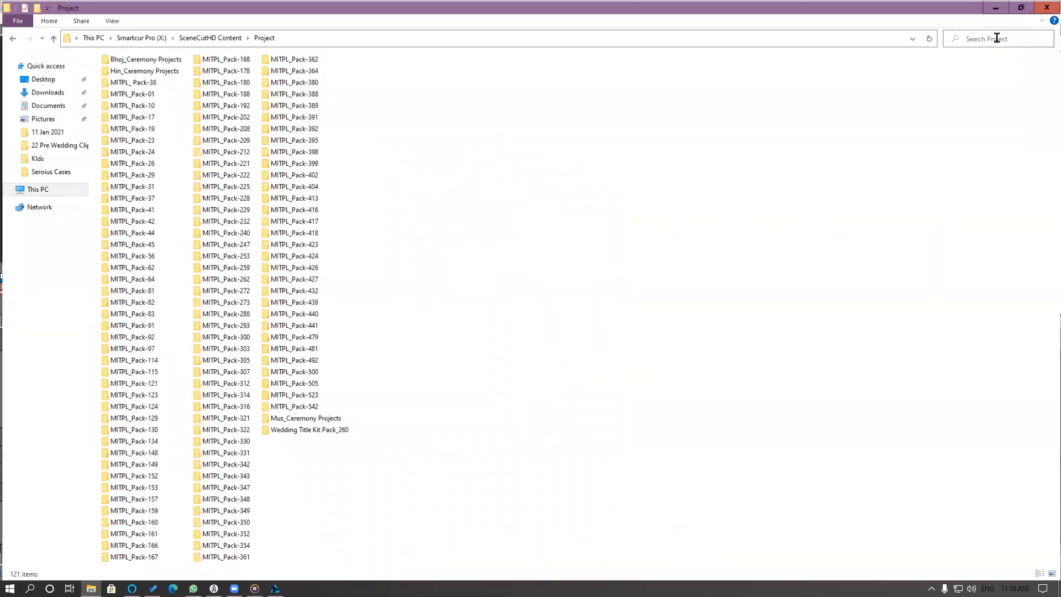
# Search the Project folder for "teaser" and browse the teaser projects and reference videos found.
pyautogui.write('teaser')
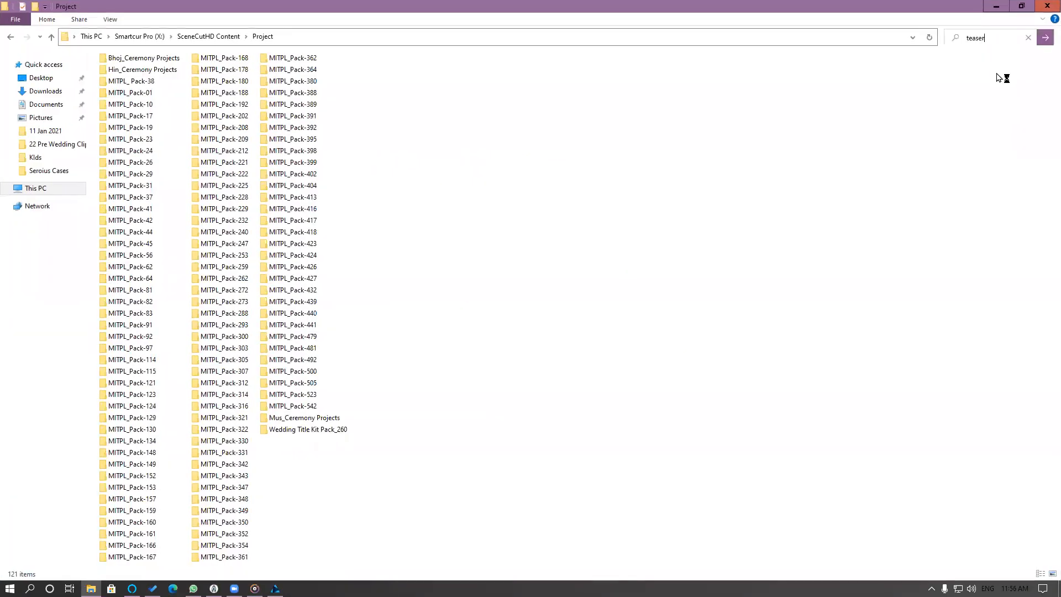
pyautogui.press('Return')
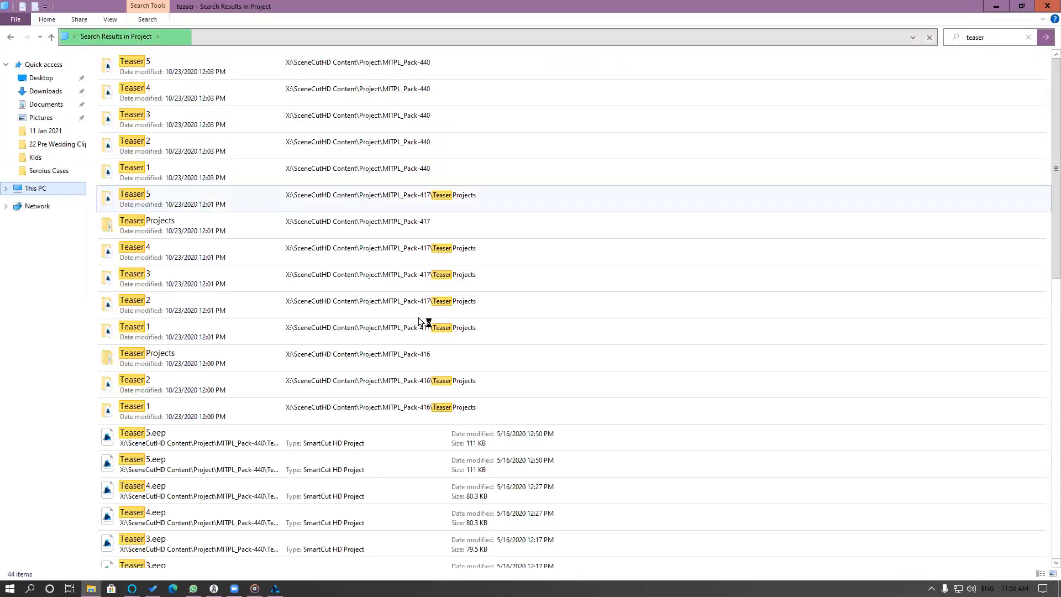
pyautogui.scroll(-3, 223, 301)
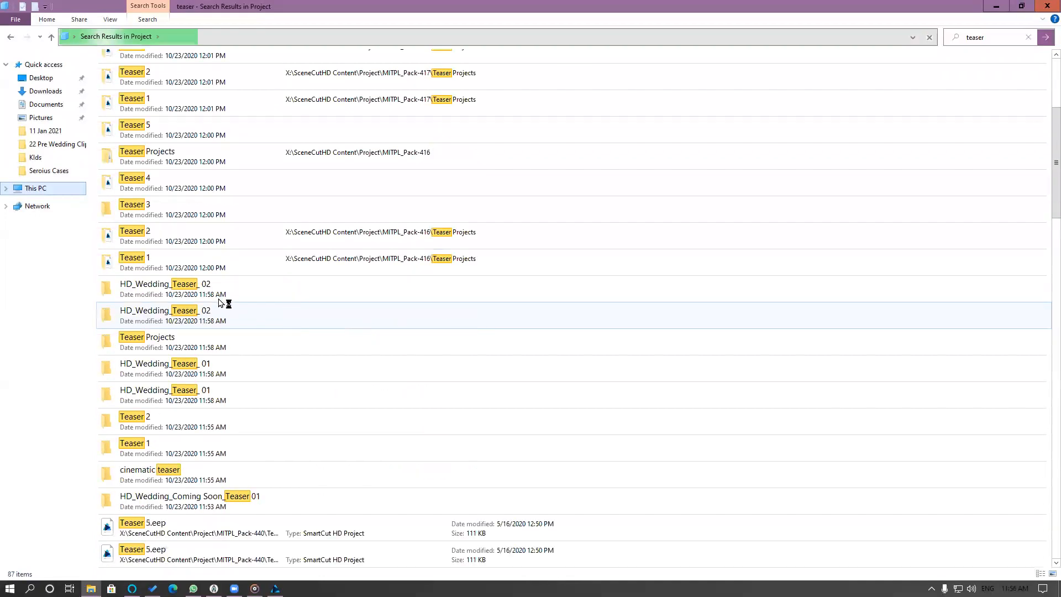
pyautogui.scroll(-3, 232, 315)
pyautogui.scroll(-1, 258, 331)
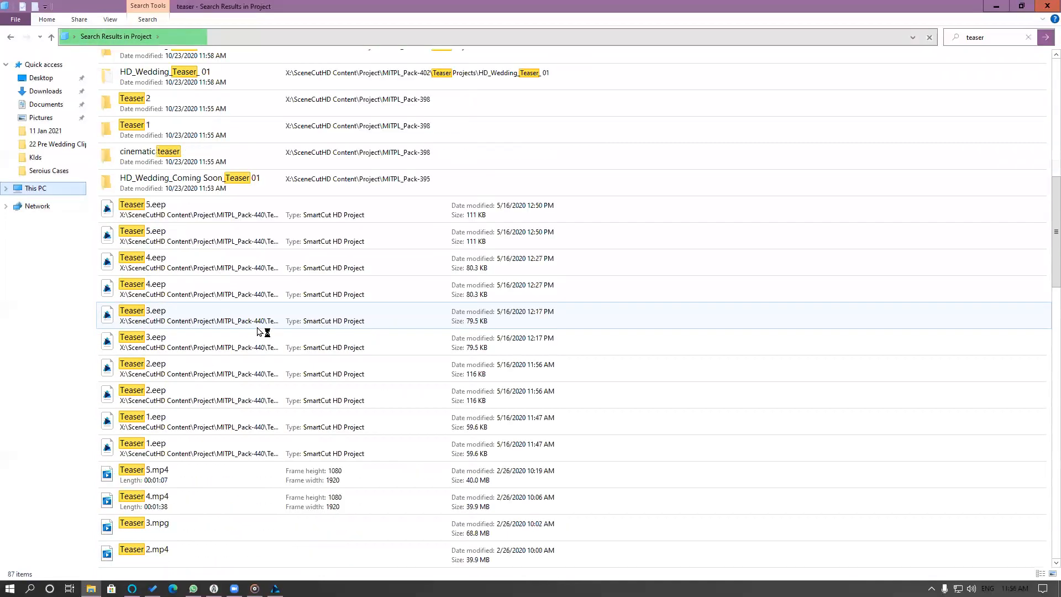
pyautogui.scroll(-5, 258, 332)
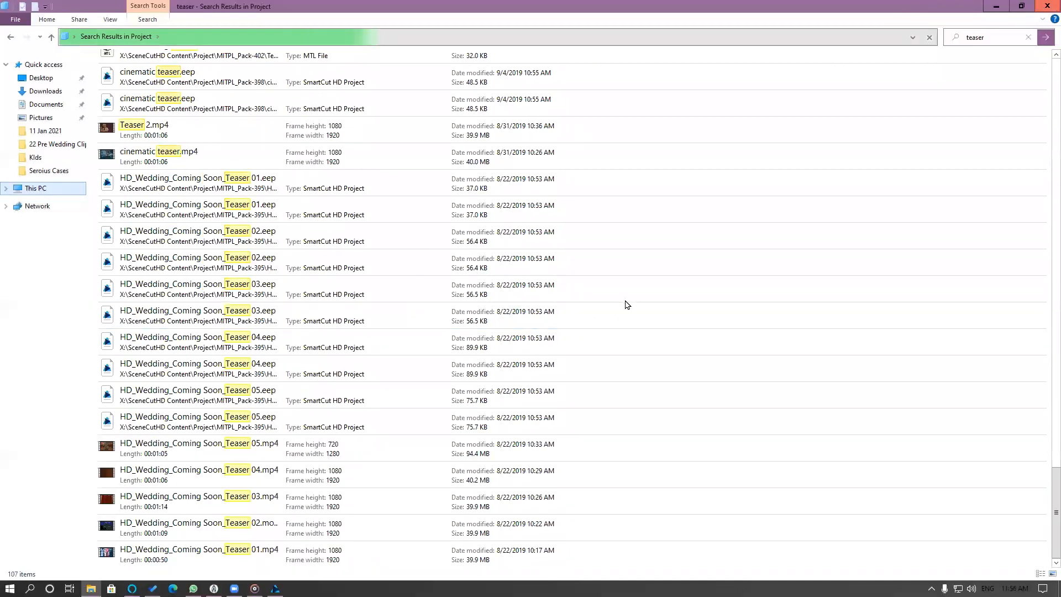
# Close the File Explorer window and dismiss the Missing Files dialog so the Teaser 3 import completes.
pyautogui.hotkey('alt', 'F4')
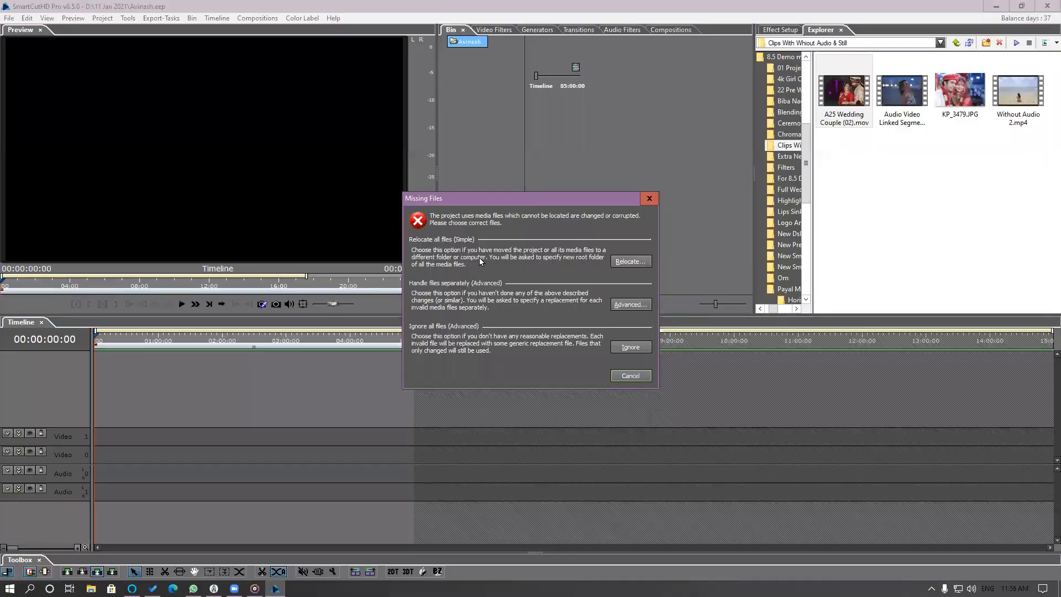
pyautogui.click(649, 198)
pyautogui.click(565, 375)
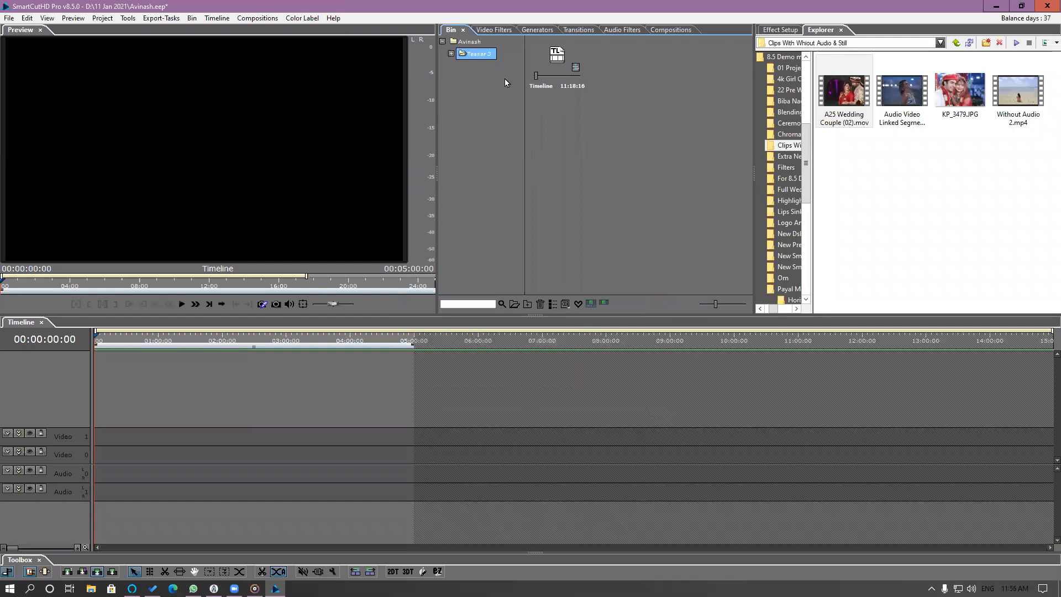
# Activate the Video 0 and Audio 0 tracks and show the Insert To Timeline options for the Teaser 3 timeline in the bin.
pyautogui.click(550, 67)
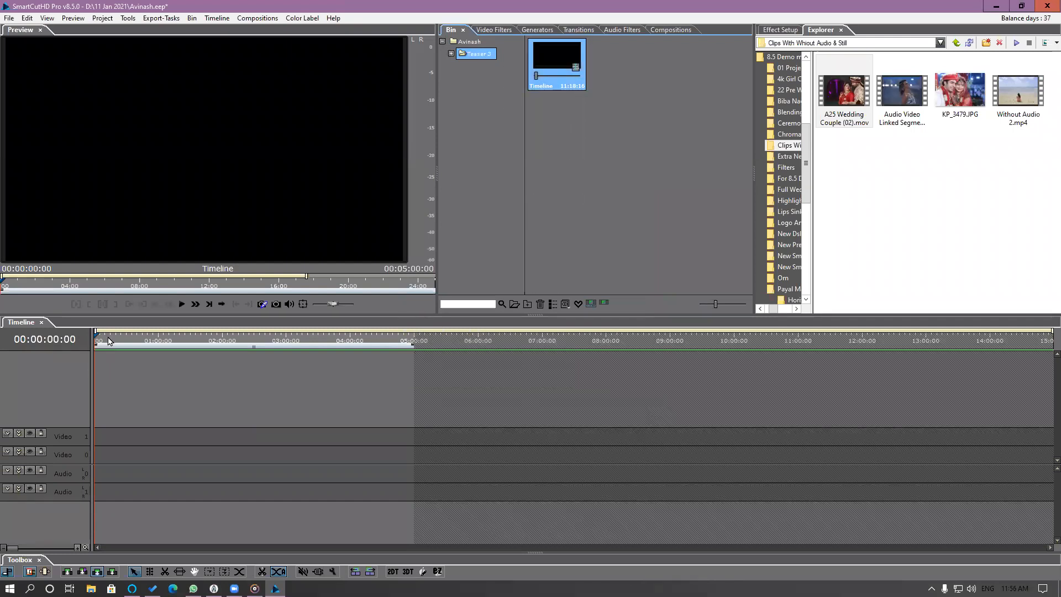
pyautogui.click(118, 461)
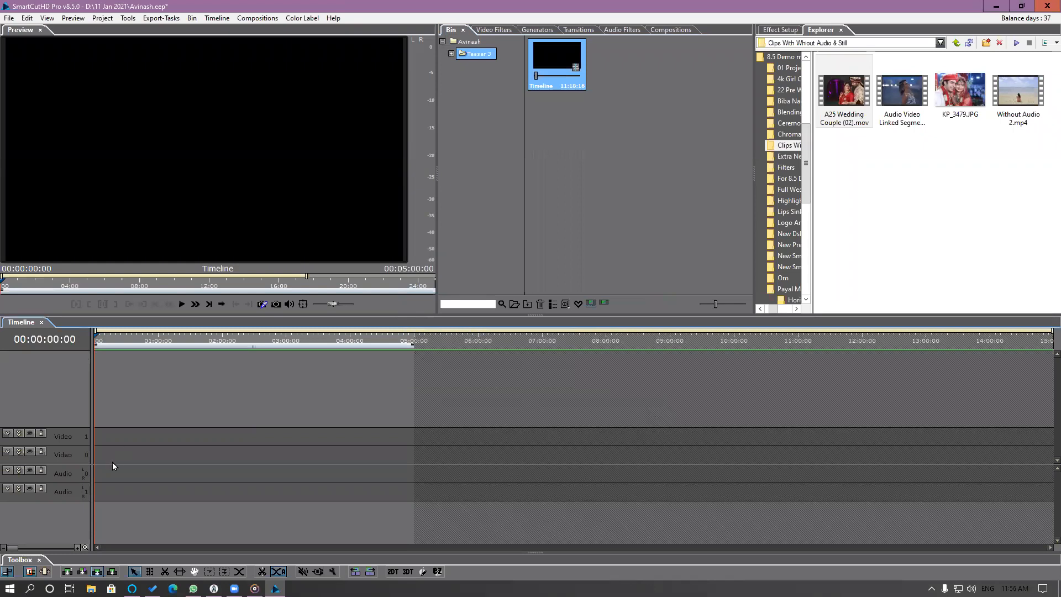
pyautogui.click(127, 461)
pyautogui.click(562, 54)
pyautogui.rightClick(621, 156)
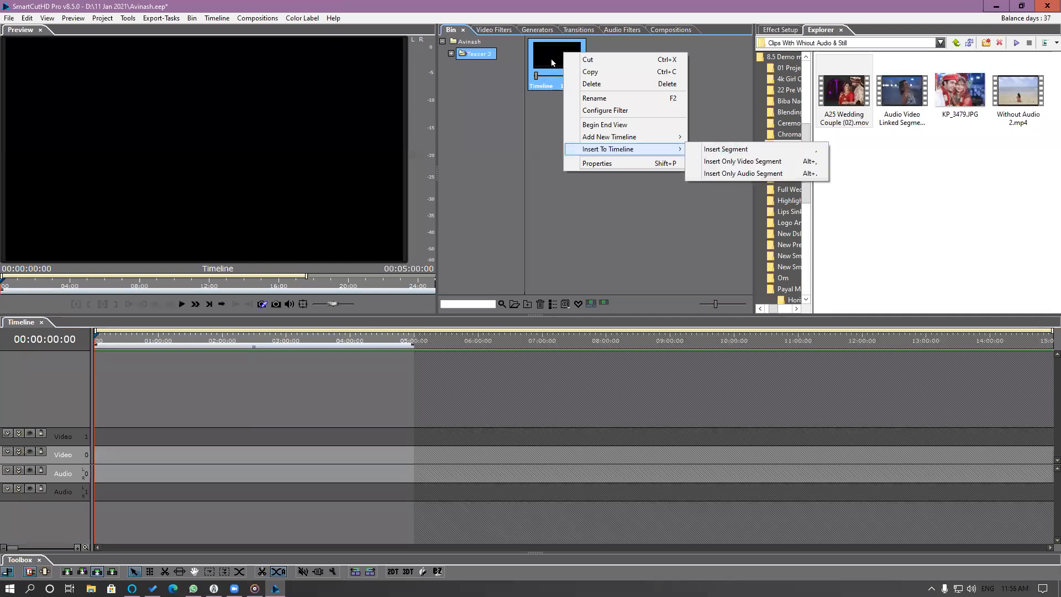
# Open the Windows On-Screen Keyboard, shrink it and place it clear of the timeline tracks.
pyautogui.press('super')
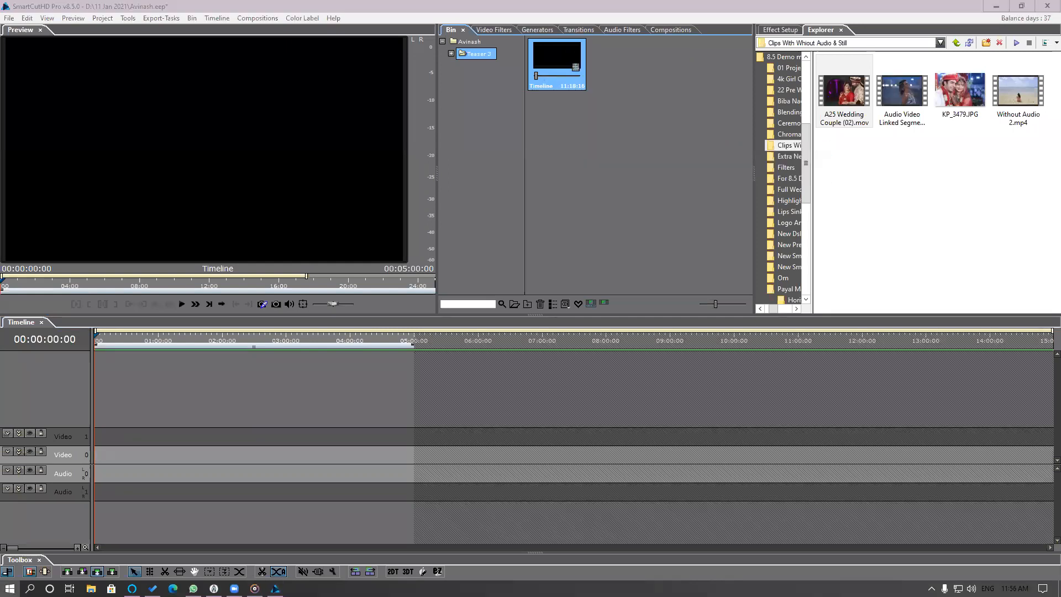
pyautogui.write('key')
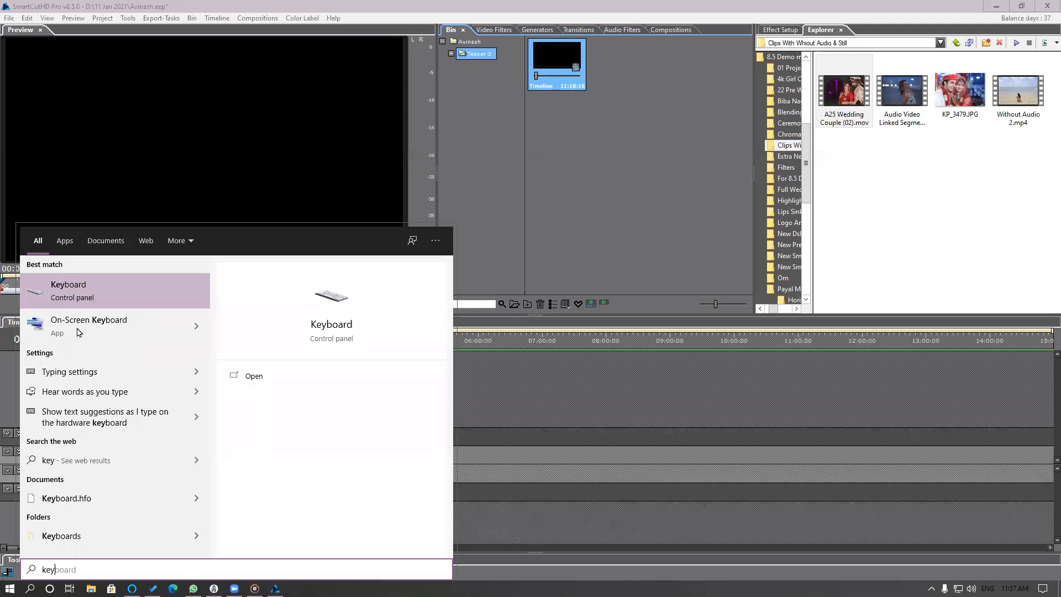
pyautogui.press('Return')
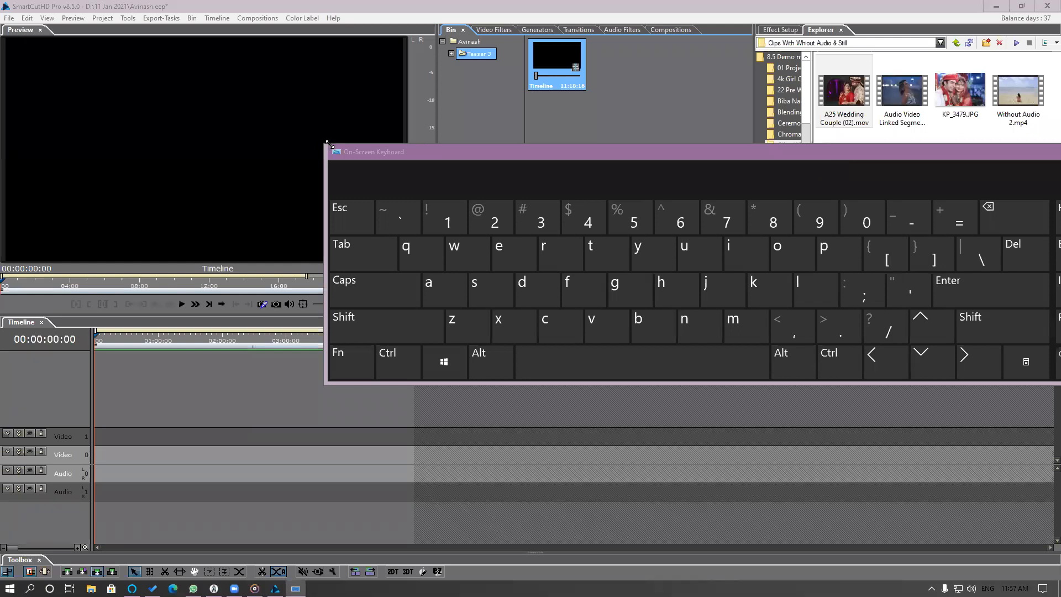
pyautogui.moveTo(330, 144); pyautogui.dragTo(547, 216)
pyautogui.moveTo(735, 220); pyautogui.dragTo(653, 195)
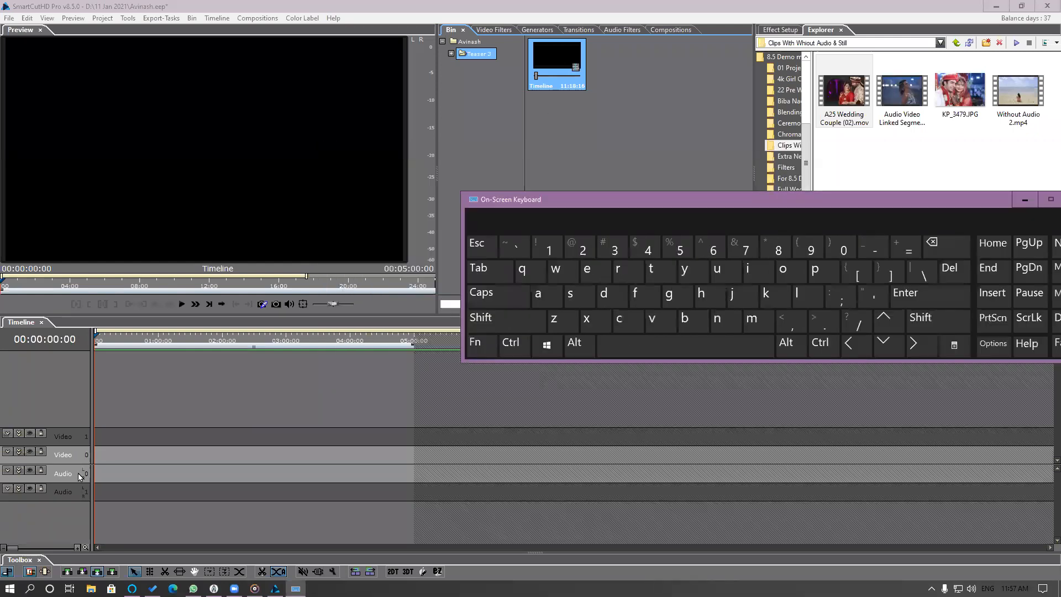
# Insert the Teaser 3 timeline at the start of Video 0 and Audio 0, scrub through it and minimize the On-Screen Keyboard.
pyautogui.click(79, 474)
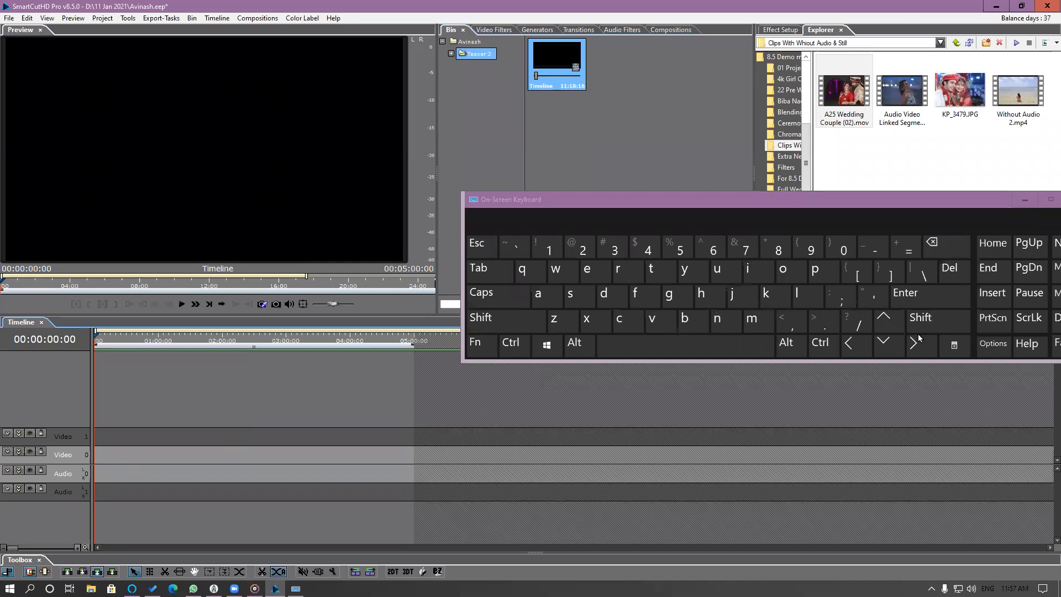
pyautogui.click(791, 329)
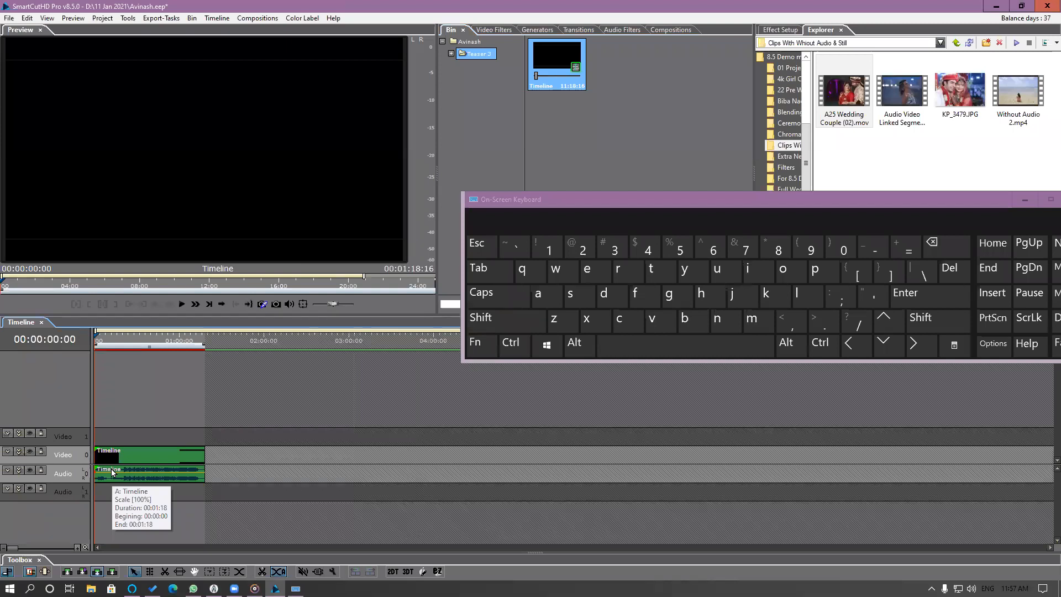
pyautogui.moveTo(96, 341); pyautogui.dragTo(154, 344)
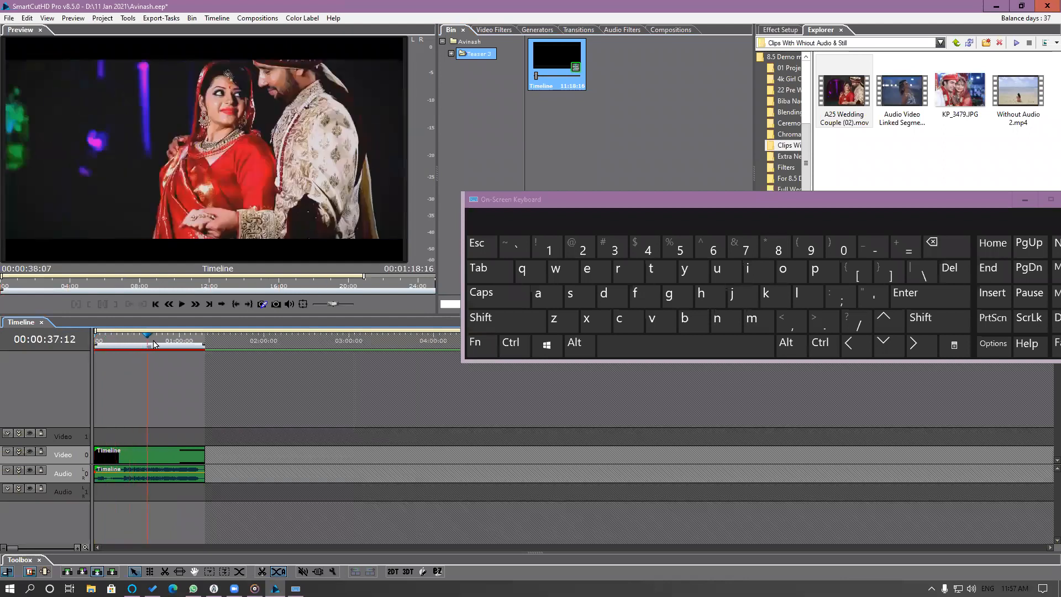
pyautogui.click(1027, 199)
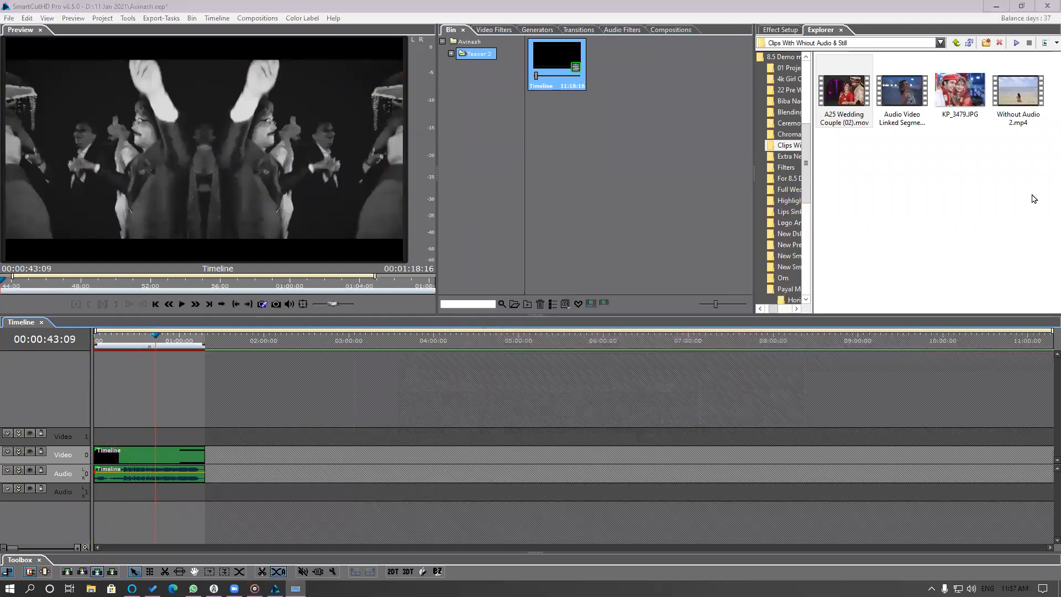
# Expand the Video 0 track into its A, FX and B rows and move the inserted segment from row A to row B.
pyautogui.moveTo(100, 341); pyautogui.dragTo(75, 349)
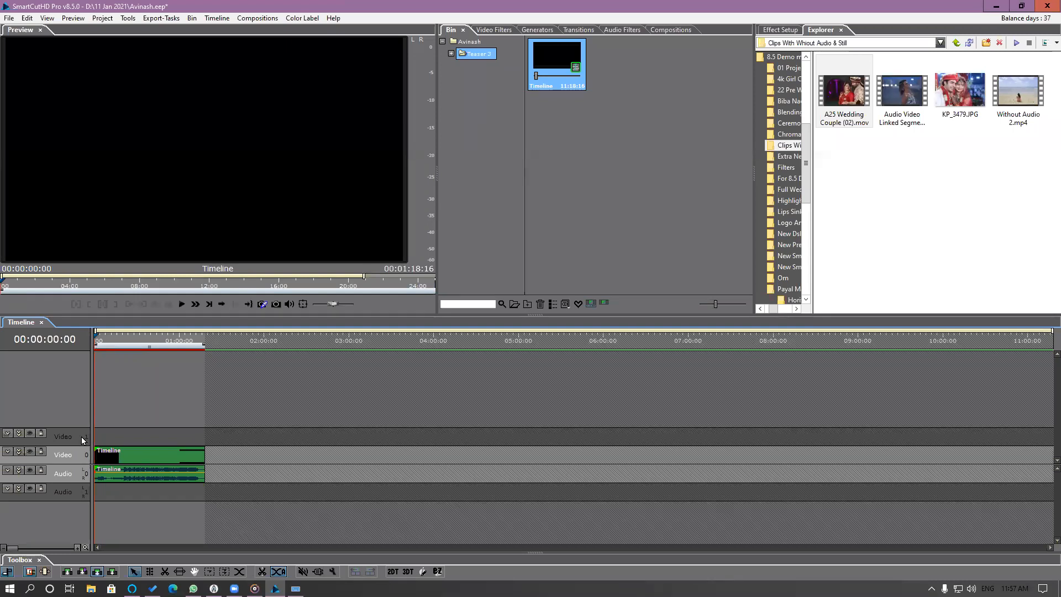
pyautogui.click(18, 453)
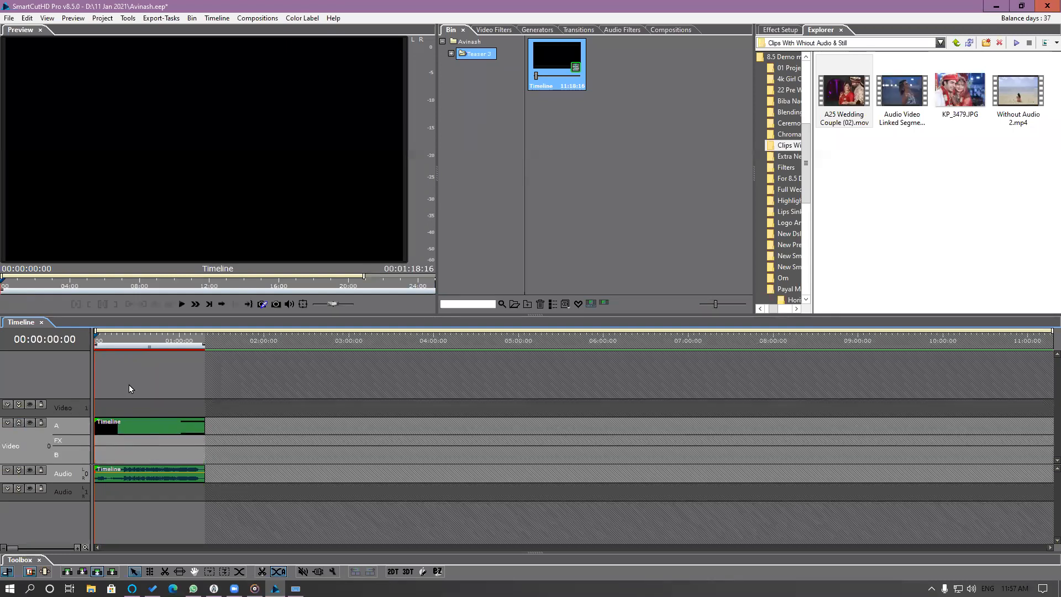
pyautogui.scroll(4, 137, 366)
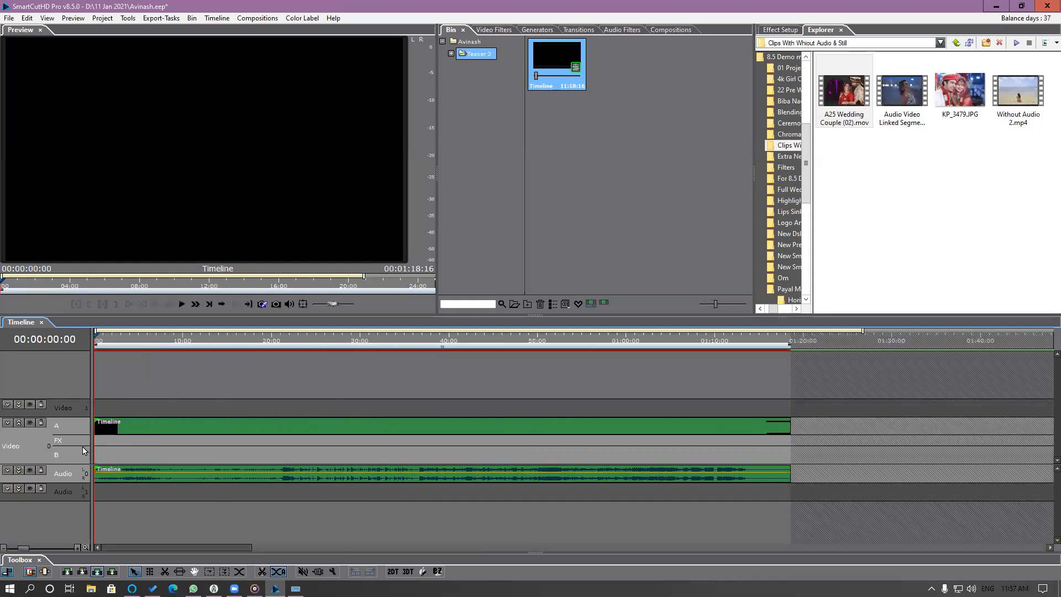
pyautogui.moveTo(115, 430); pyautogui.dragTo(113, 458)
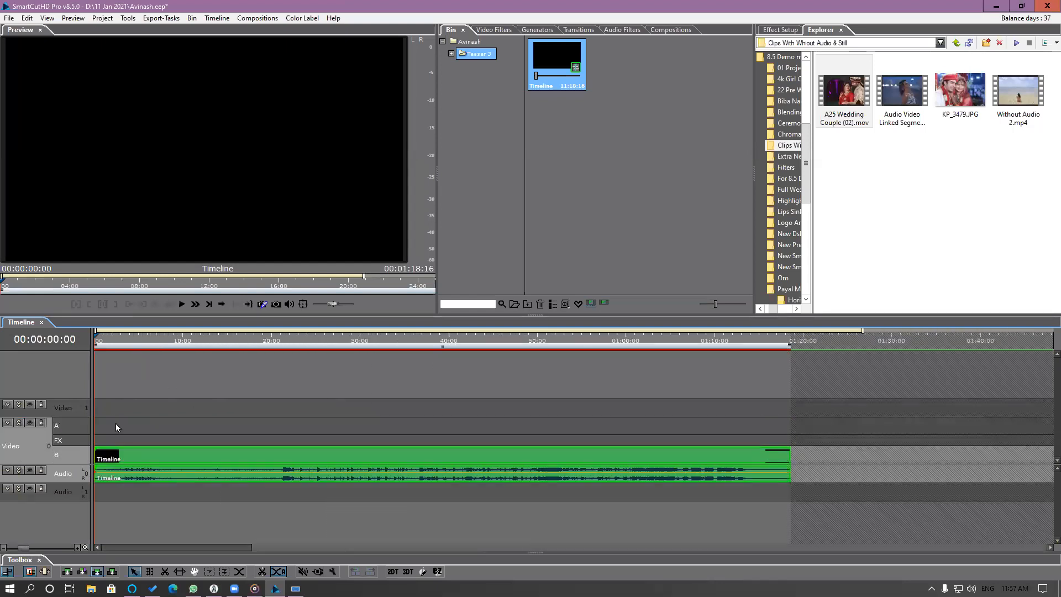
# Play the inserted teaser from the beginning, then replay it from the start in the full-screen preview.
pyautogui.moveTo(110, 336); pyautogui.dragTo(72, 340)
pyautogui.press('space')
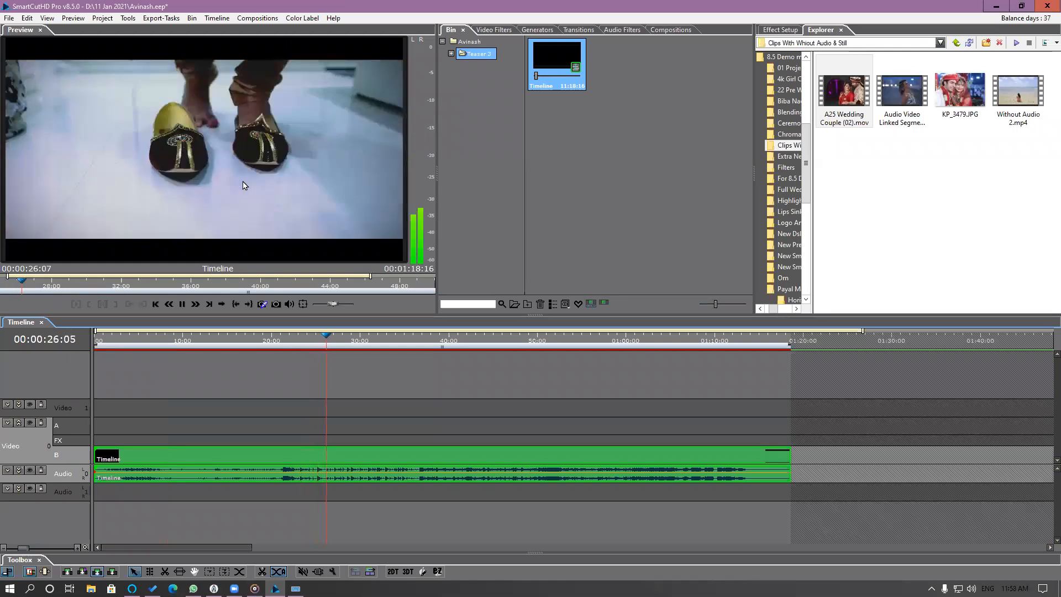
pyautogui.click(114, 336)
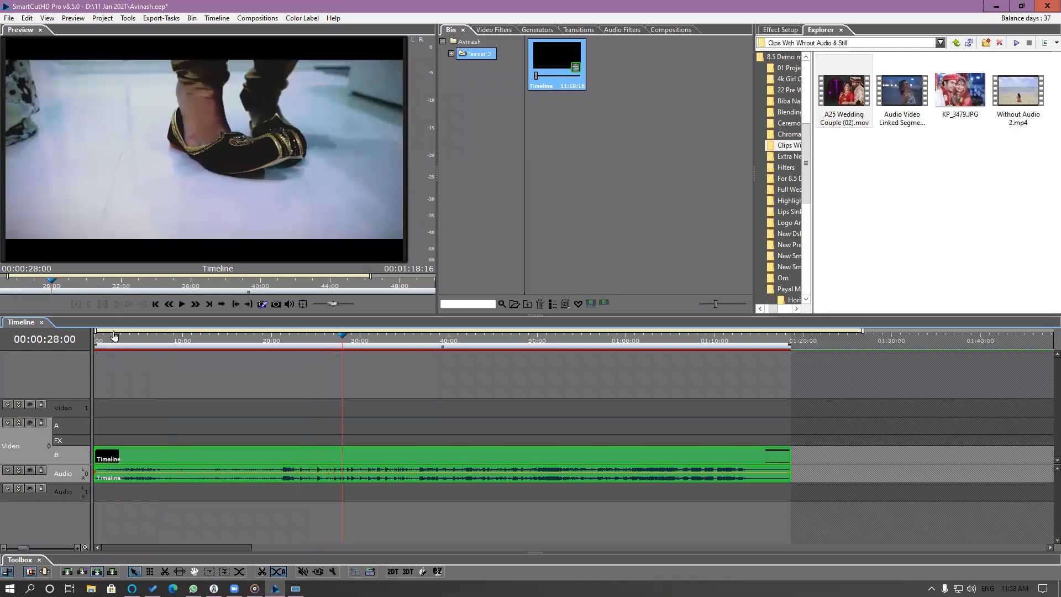
pyautogui.moveTo(72, 343); pyautogui.dragTo(69, 342)
pyautogui.doubleClick(300, 141)
pyautogui.press('space')
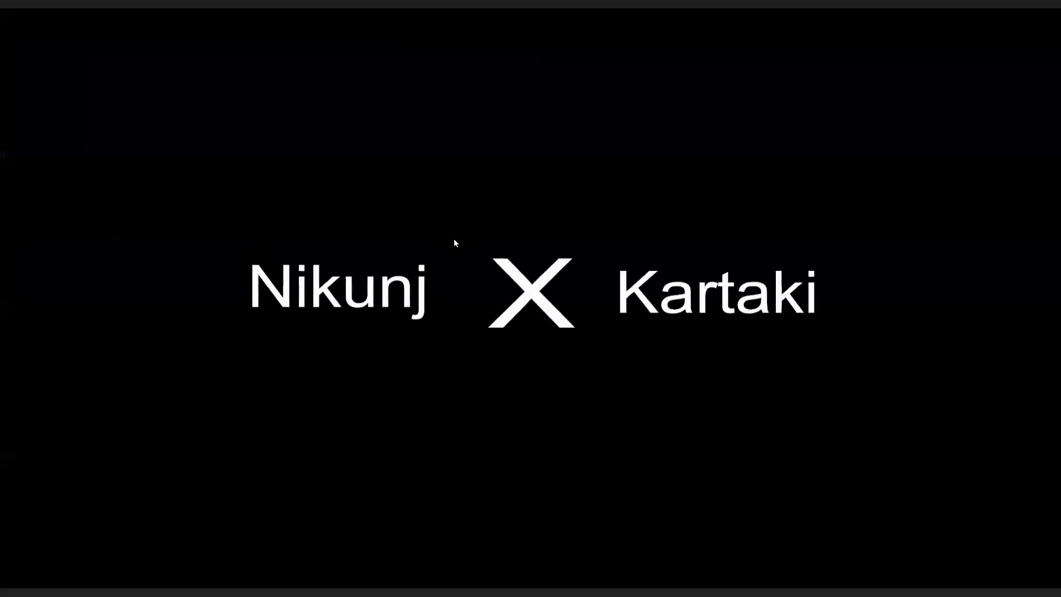
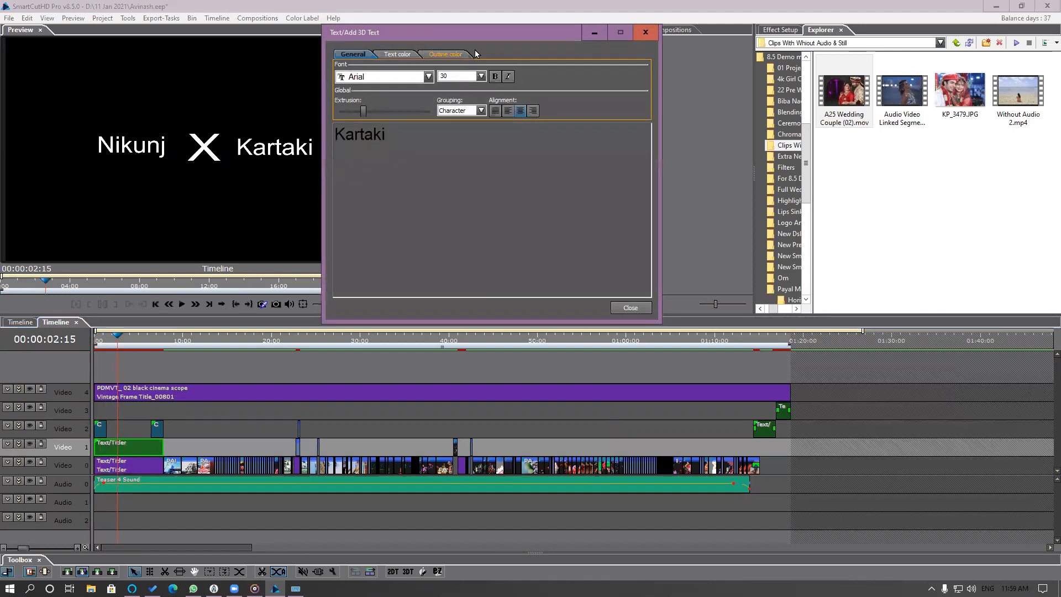
# Replace the name in the Video 1 opening title with the bride's name and set its font to Blade Runner.
pyautogui.moveTo(486, 35); pyautogui.dragTo(580, 62)
pyautogui.write('Kamini')
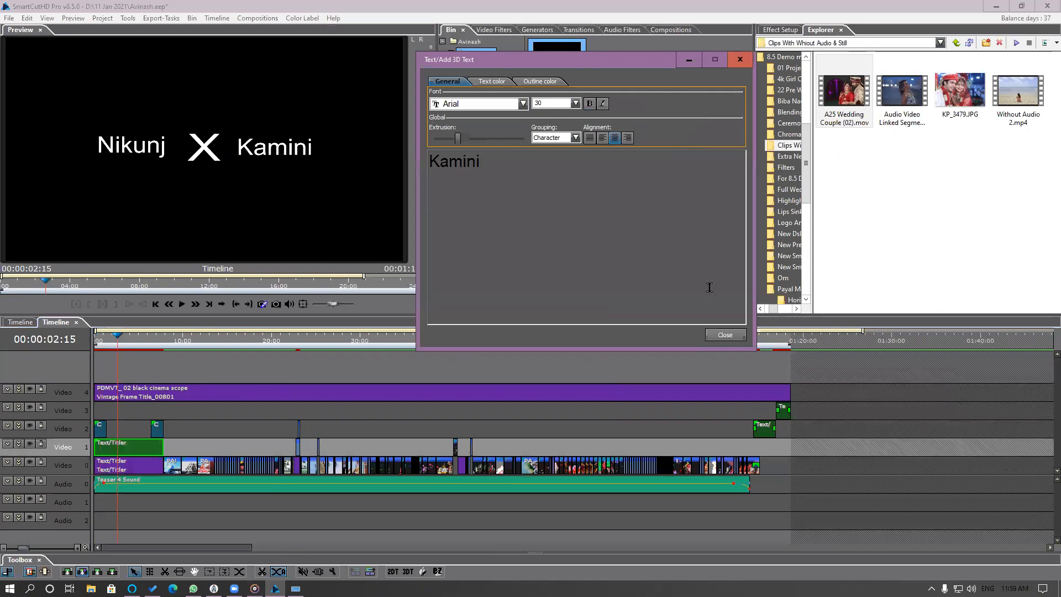
pyautogui.moveTo(515, 166); pyautogui.dragTo(475, 112)
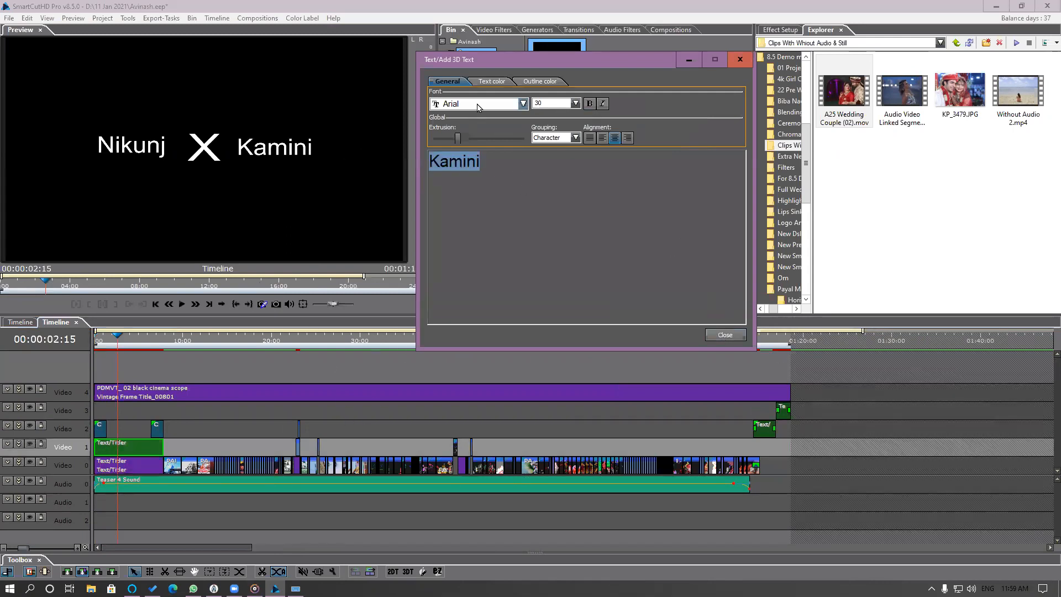
pyautogui.click(475, 105)
pyautogui.click(463, 194)
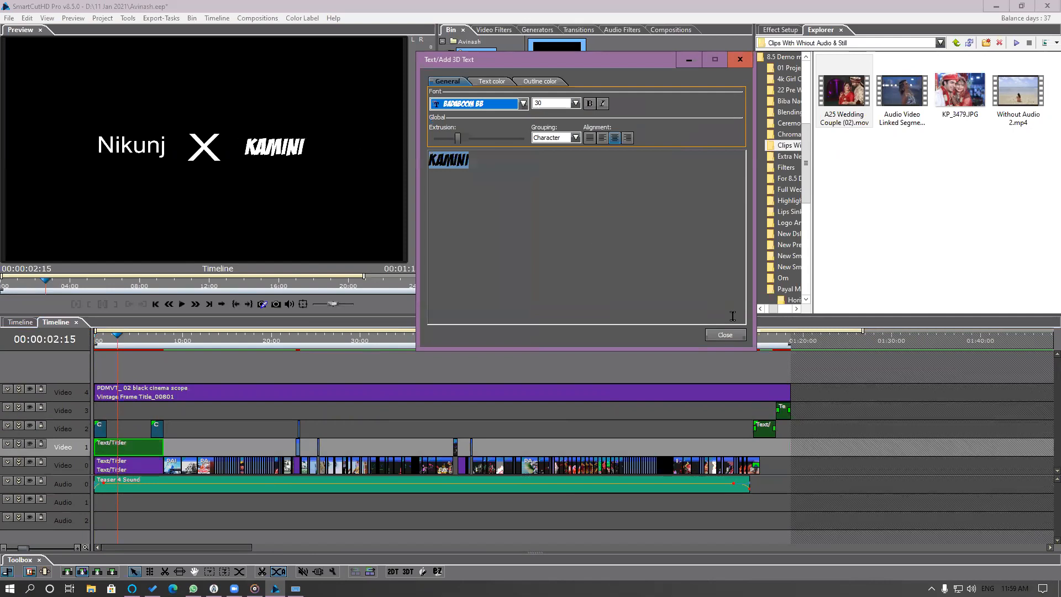
pyautogui.click(522, 103)
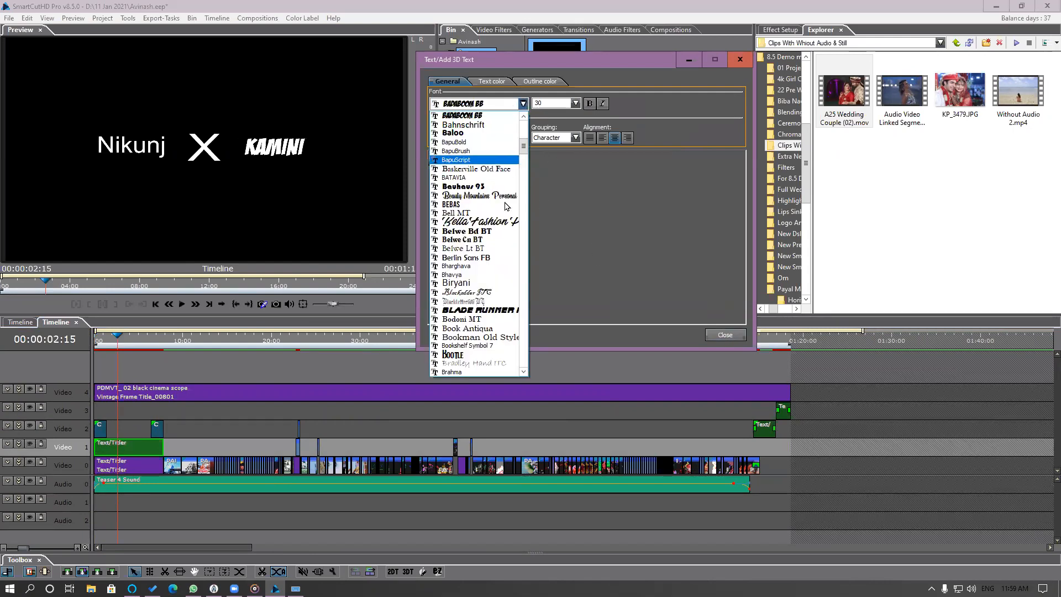
pyautogui.scroll(-1, 483, 232)
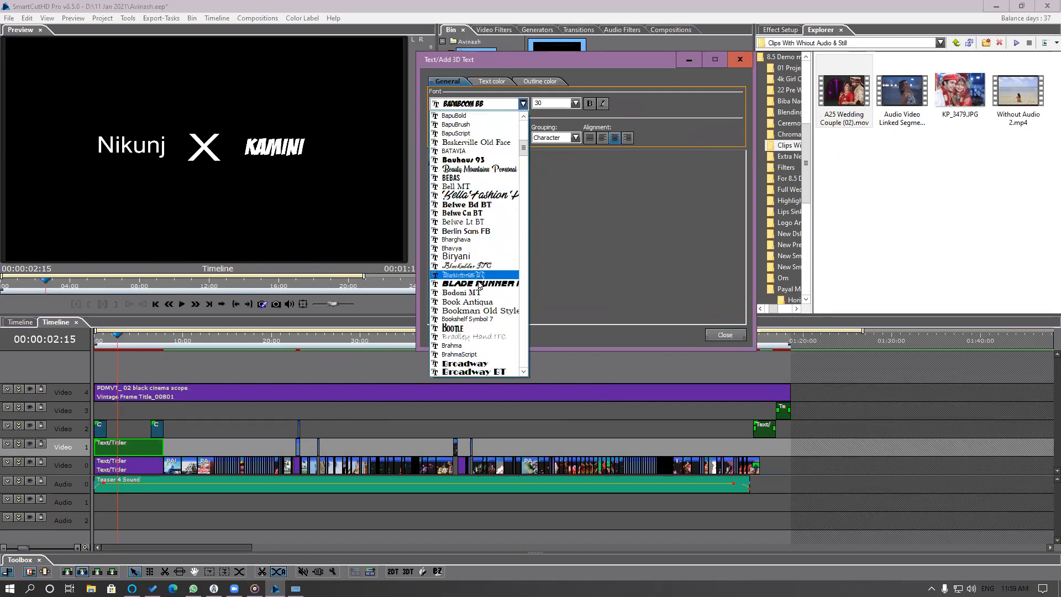
pyautogui.click(479, 283)
pyautogui.click(725, 334)
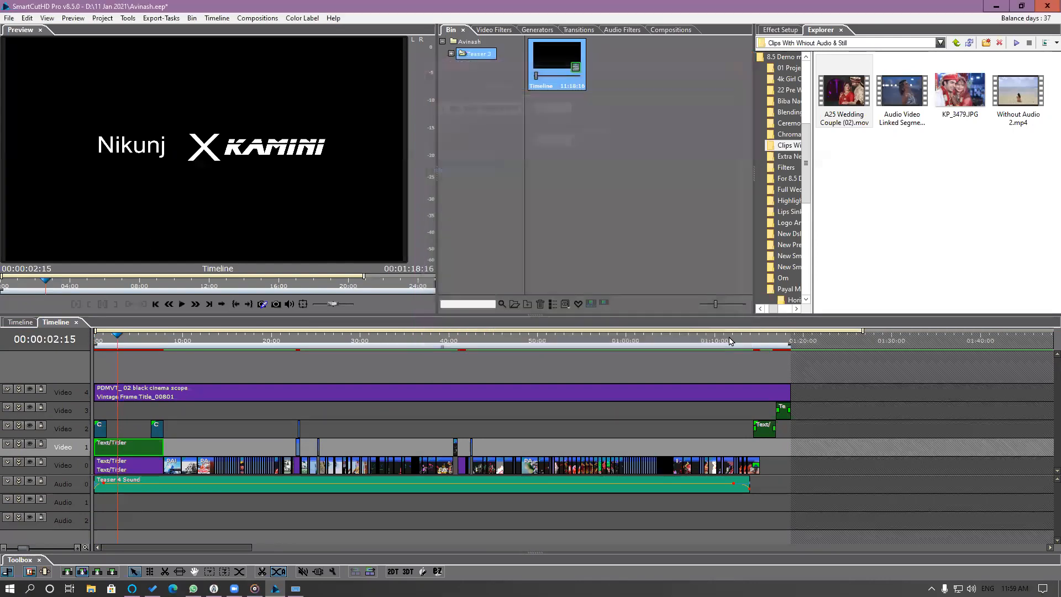
# Expand the Video 0 track into its A, FX and B rows and check the text of the row A title.
pyautogui.click(19, 462)
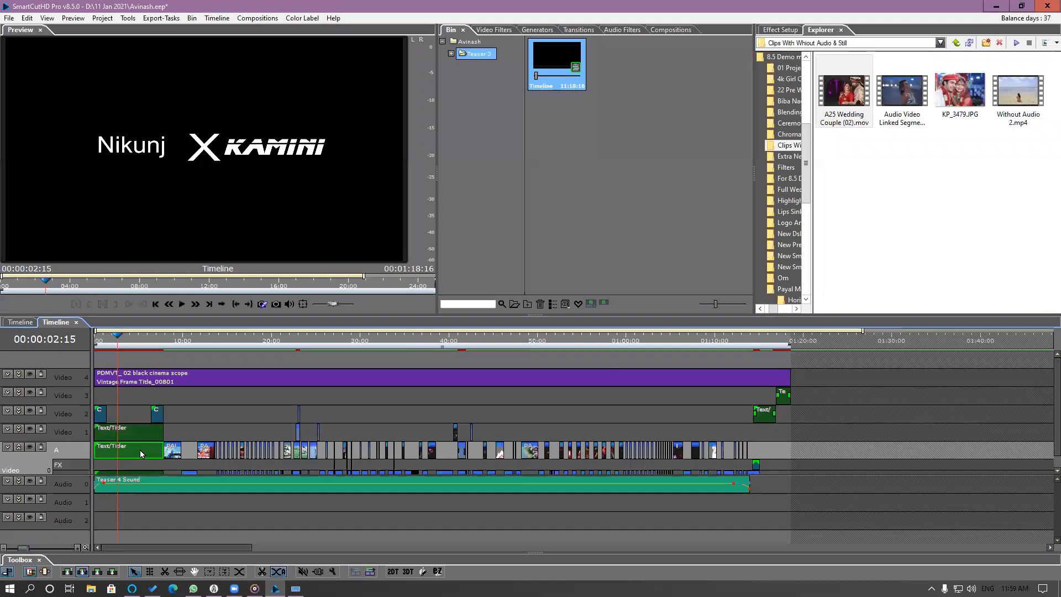
pyautogui.doubleClick(141, 454)
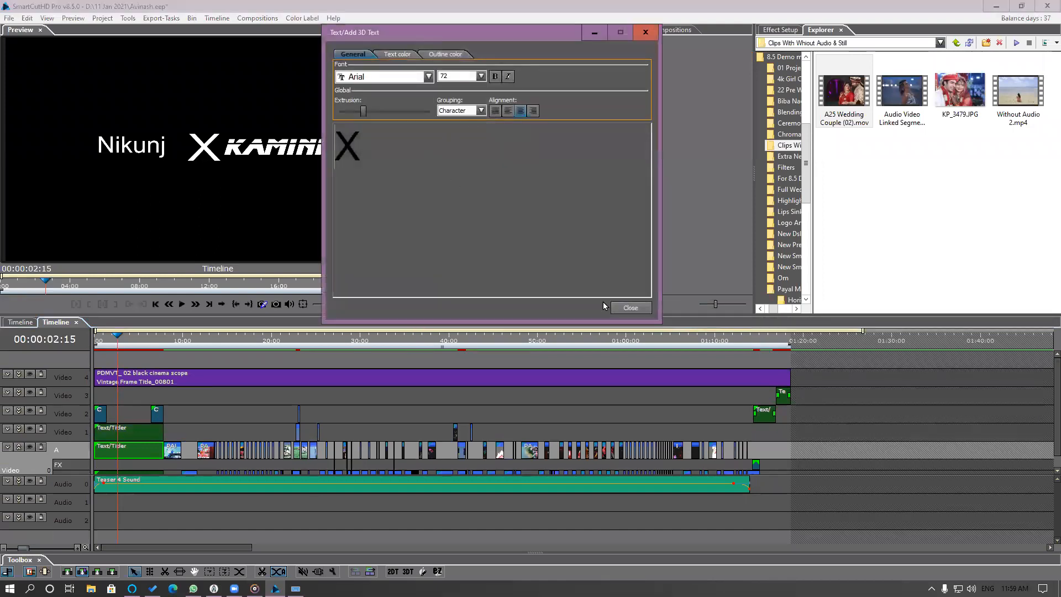
pyautogui.click(624, 307)
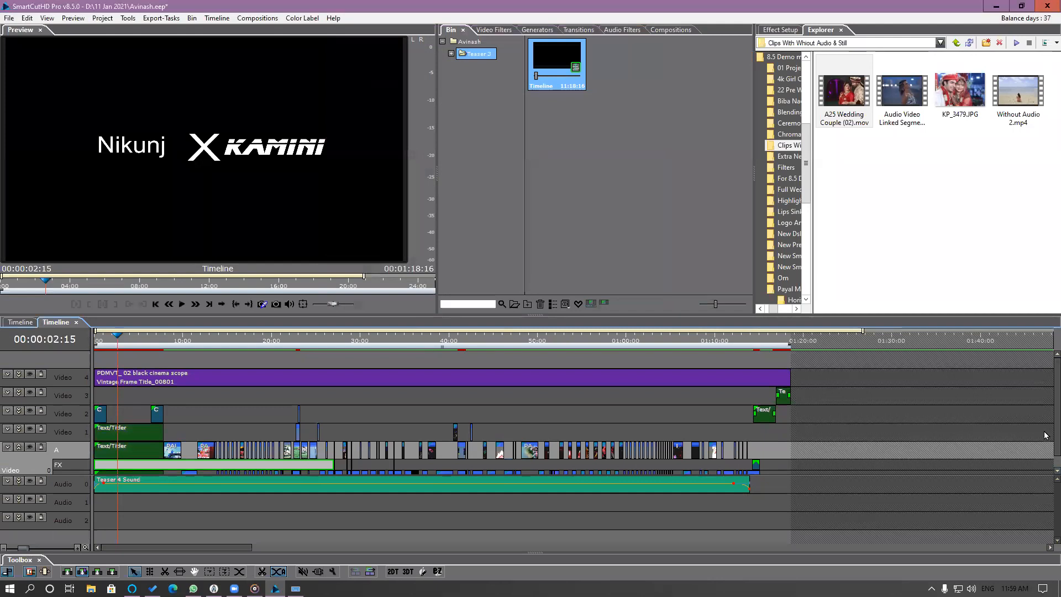
# Replace the name in the Video 0 row B title with the groom's name and set its font to Blade Runner.
pyautogui.scroll(-1, 1046, 474)
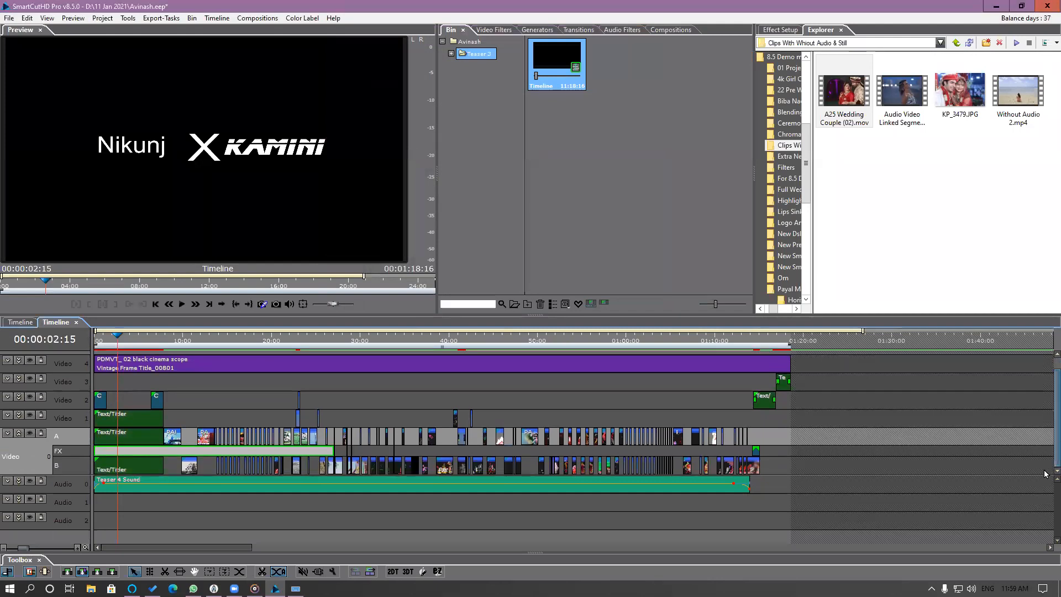
pyautogui.click(138, 466)
pyautogui.doubleClick(137, 465)
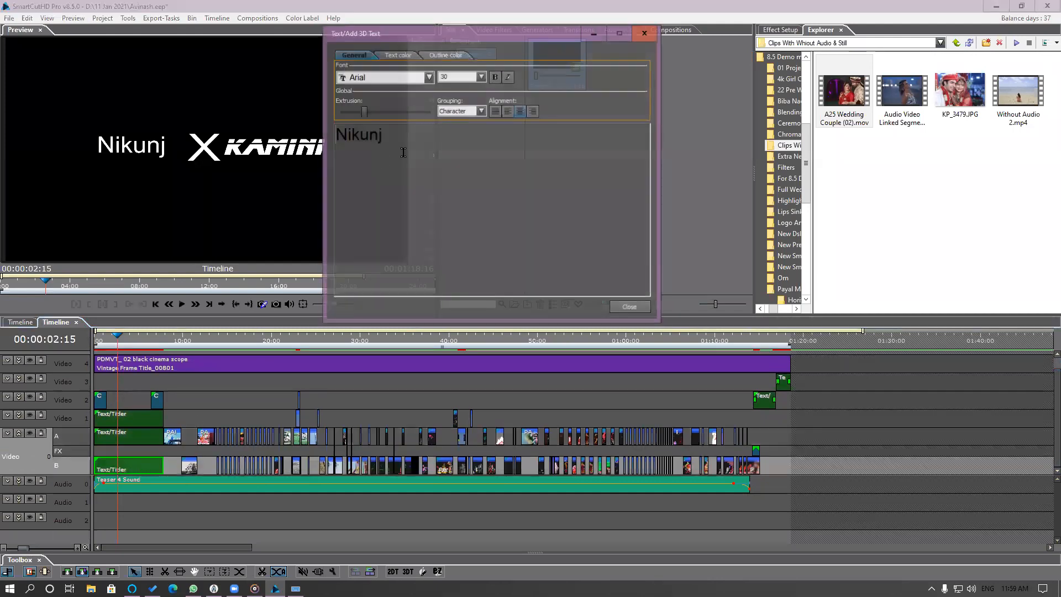
pyautogui.write('Avinash')
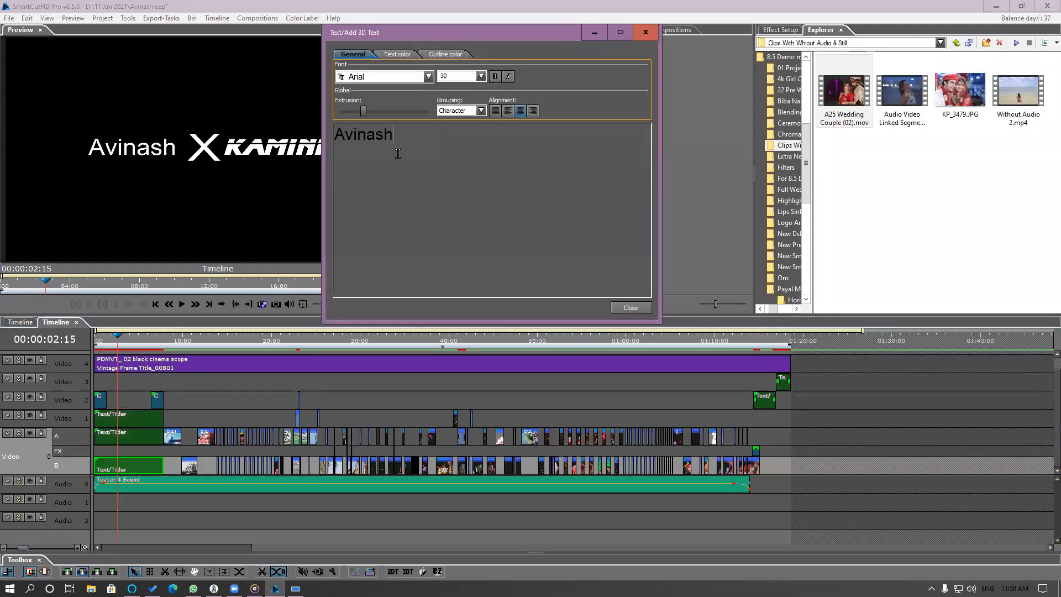
pyautogui.moveTo(392, 134); pyautogui.dragTo(361, 111)
pyautogui.click(428, 77)
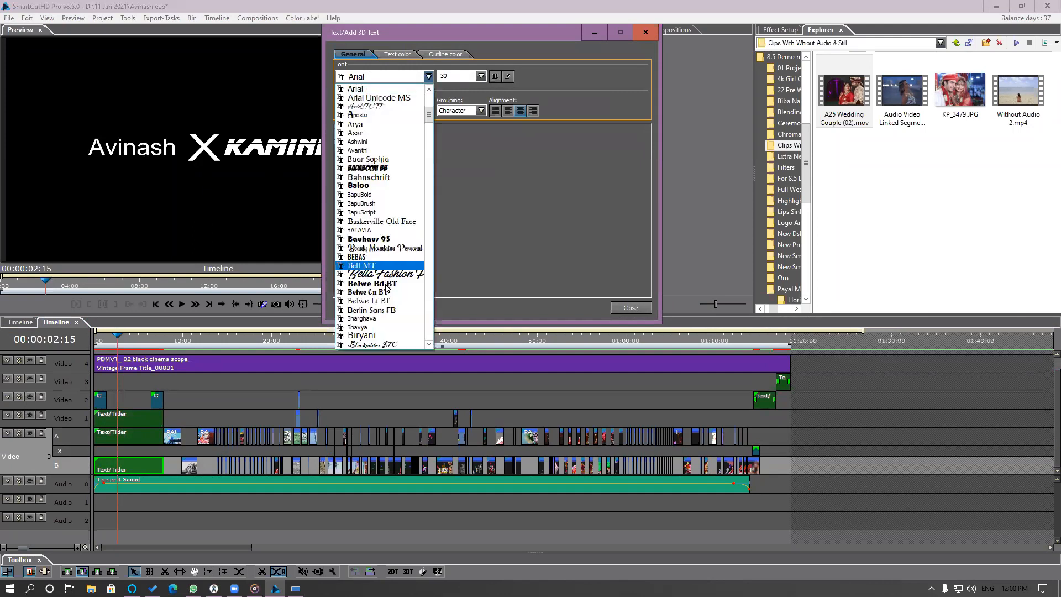
pyautogui.click(384, 310)
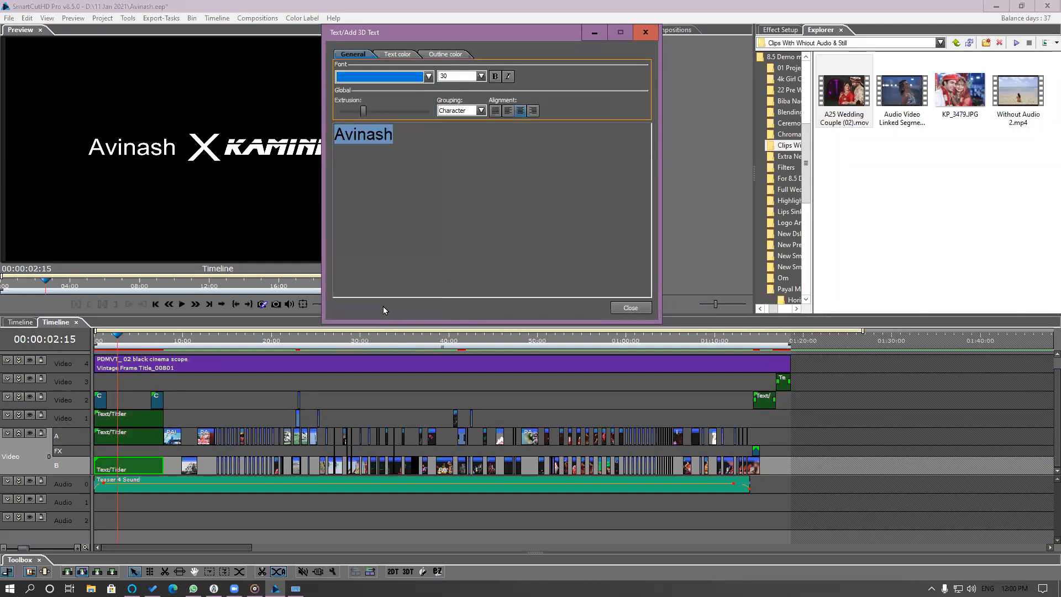
pyautogui.click(458, 76)
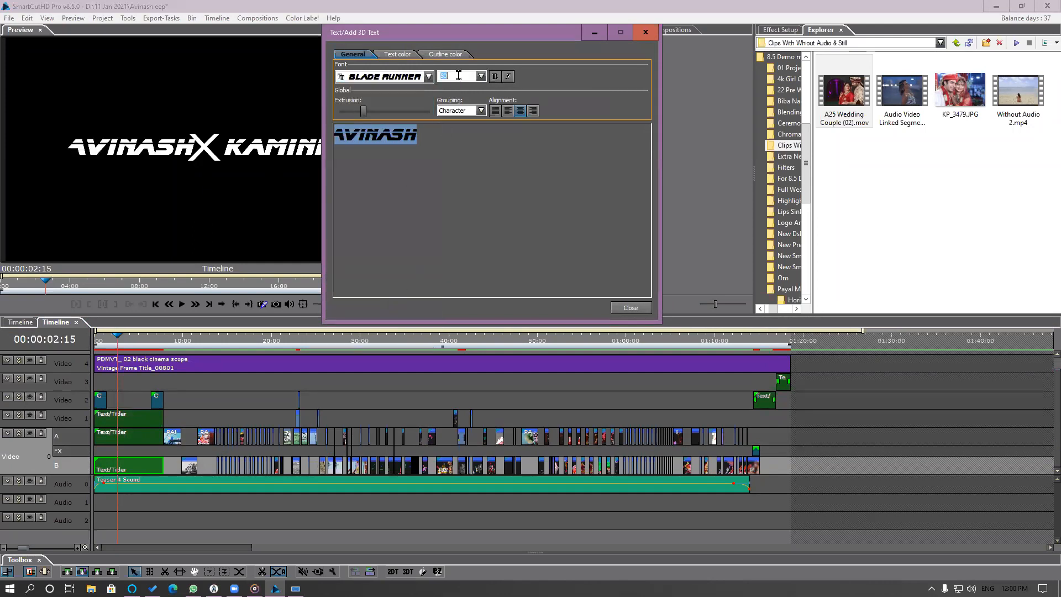
pyautogui.click(629, 307)
# Play the timeline from the start through the opening titles to the first footage clip.
pyautogui.moveTo(117, 344); pyautogui.dragTo(39, 343)
pyautogui.press('space')
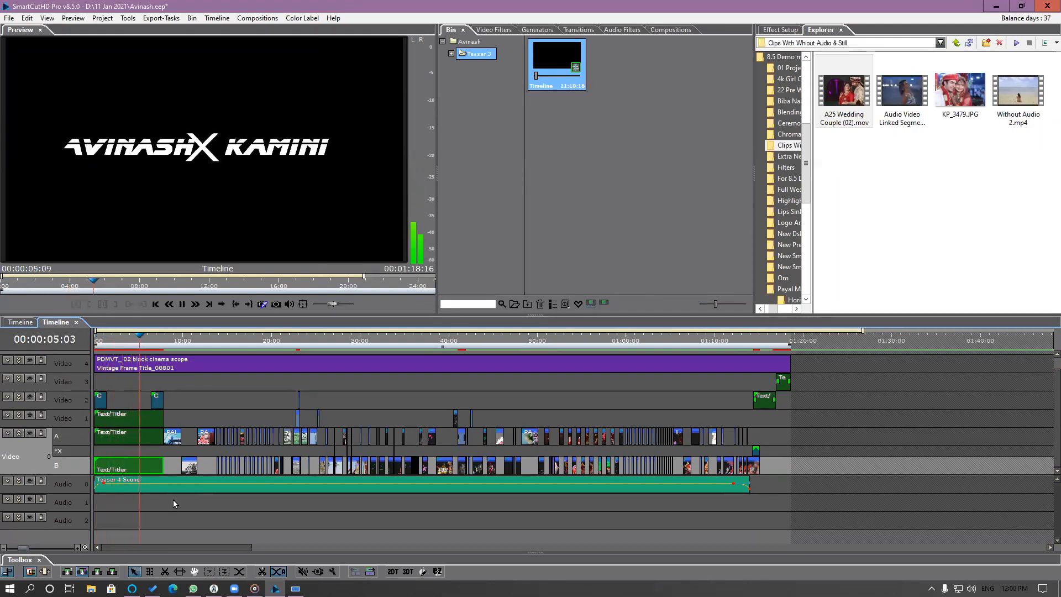
pyautogui.scroll(1, 174, 500)
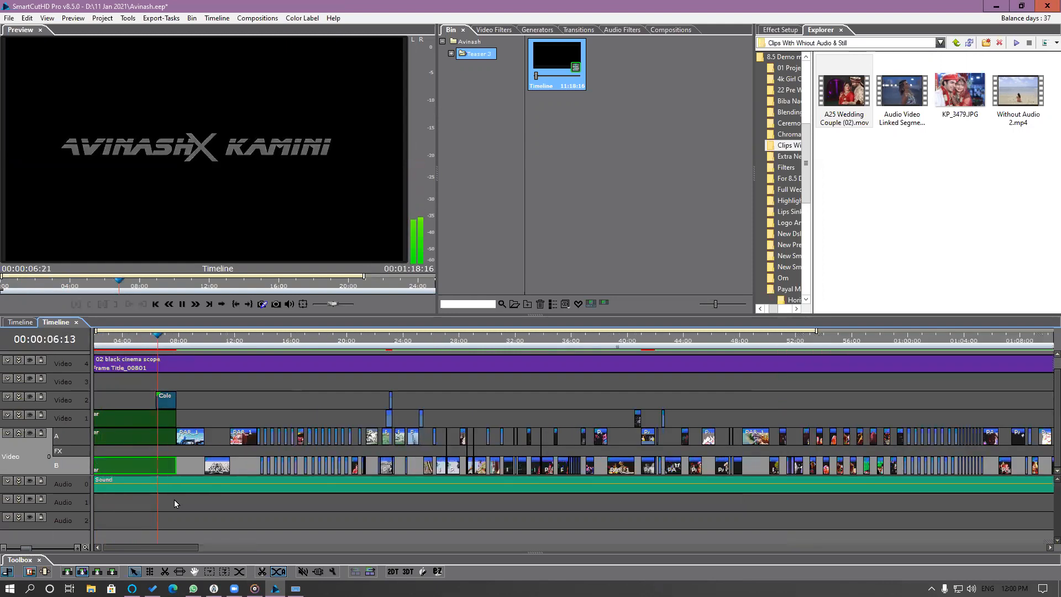
# Highlight the first footage clip of Video 0 row A in the Bin, select it there and enlarge the Bin thumbnails.
pyautogui.click(192, 443)
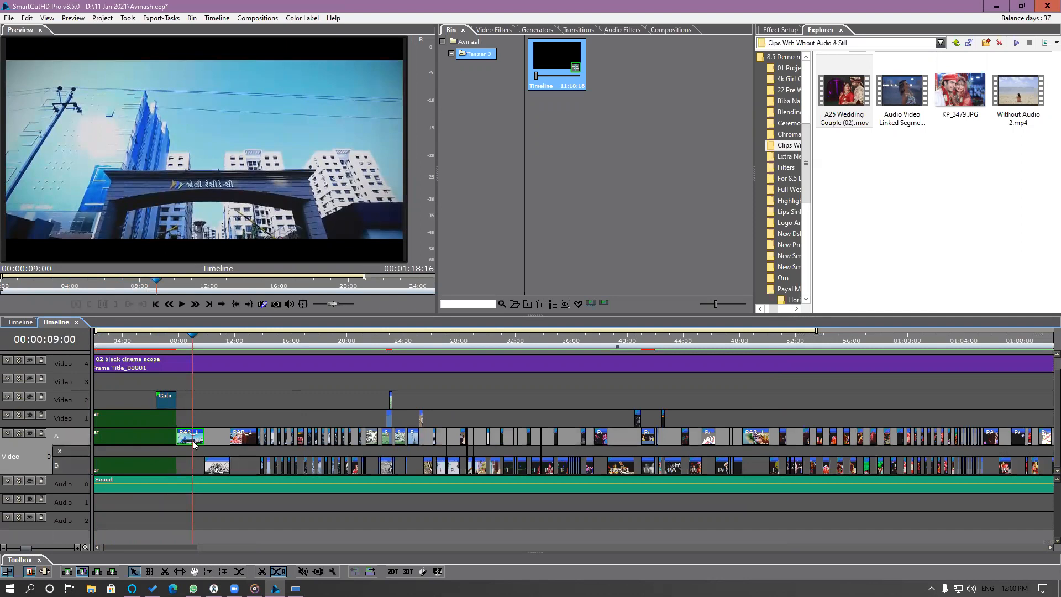
pyautogui.rightClick(193, 443)
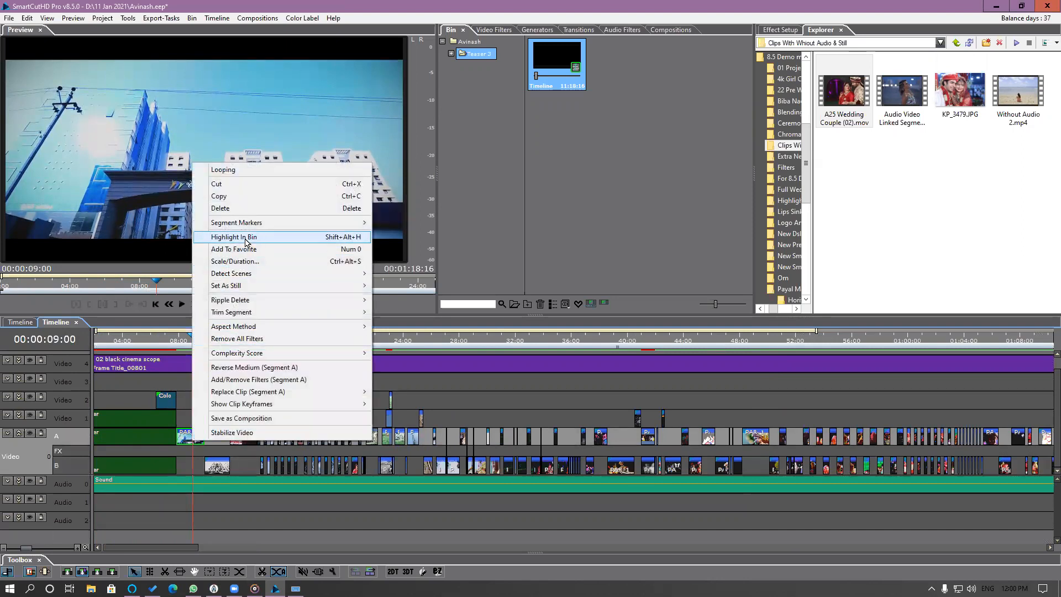
pyautogui.click(244, 239)
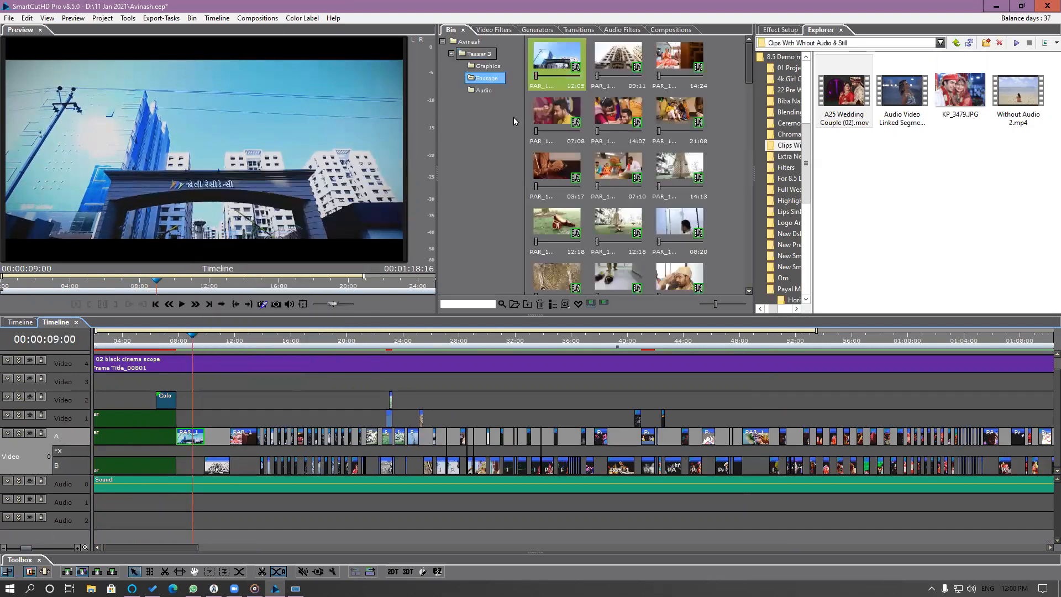
pyautogui.click(564, 66)
pyautogui.moveTo(728, 306); pyautogui.dragTo(736, 304)
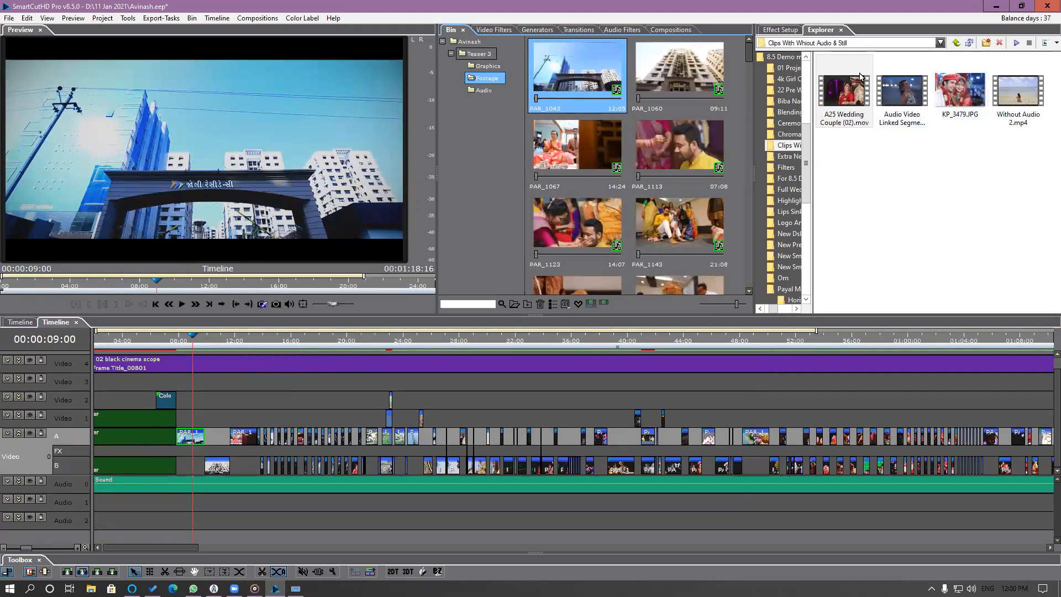
# Widen the Explorer's folder tree and look through the New Dslr Clips and Ceremony Footage folders.
pyautogui.click(790, 30)
pyautogui.click(829, 31)
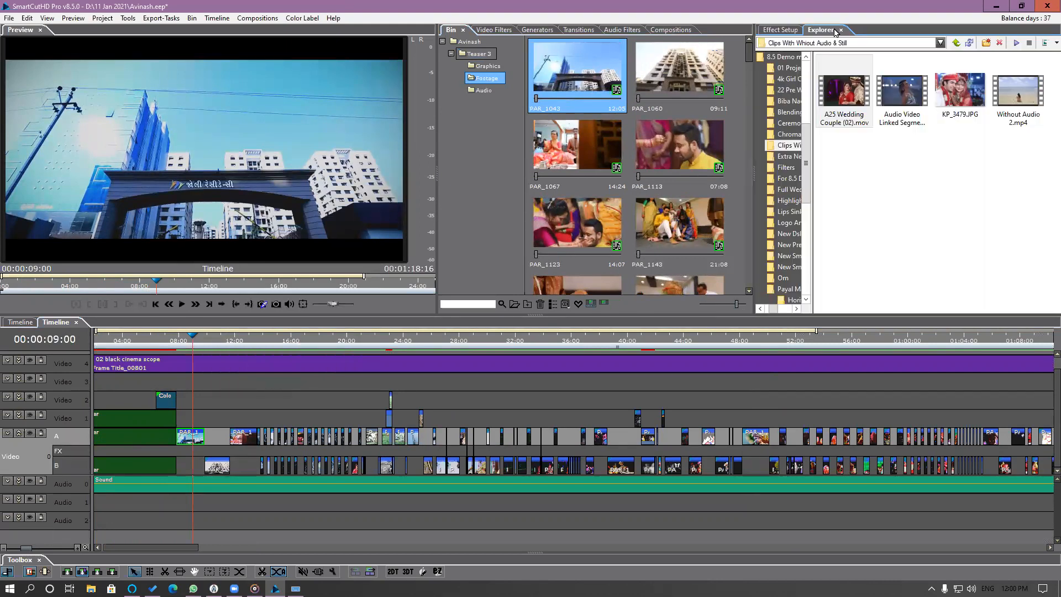
pyautogui.moveTo(809, 179); pyautogui.dragTo(848, 171)
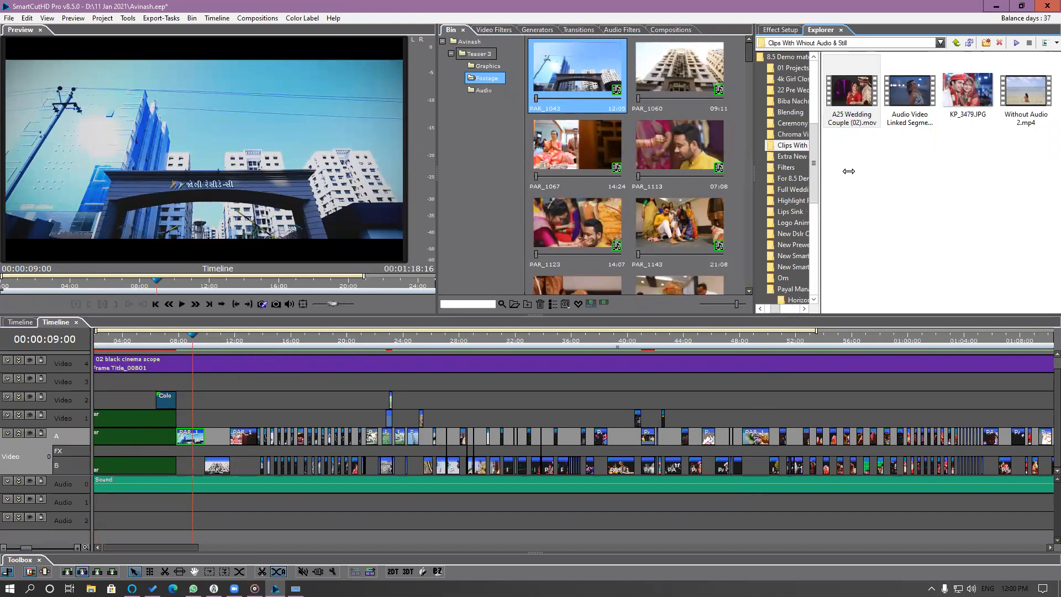
pyautogui.click(816, 234)
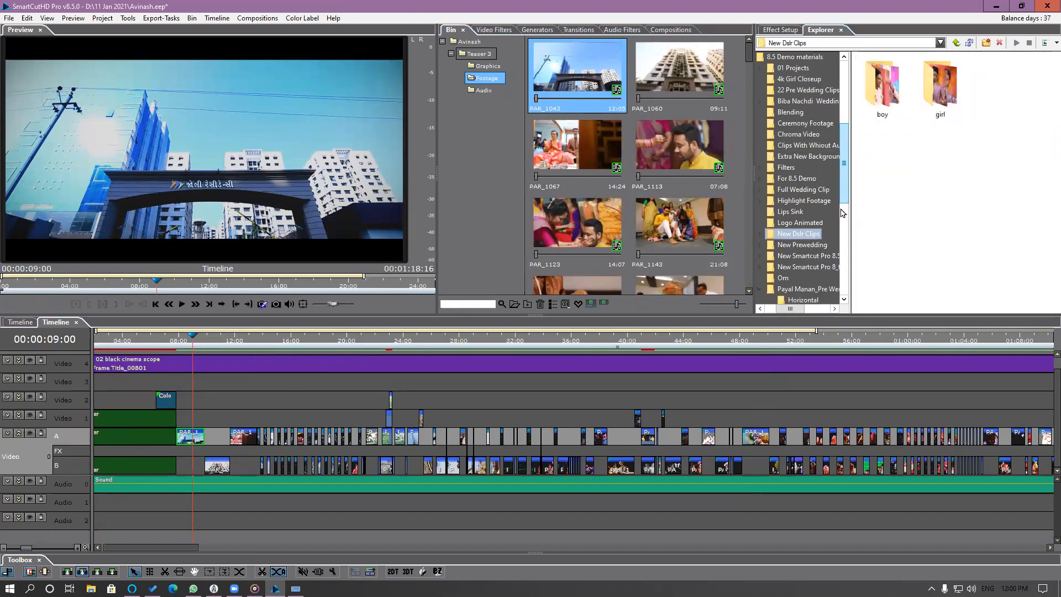
pyautogui.scroll(-4, 842, 215)
pyautogui.scroll(1, 842, 176)
pyautogui.scroll(4, 842, 161)
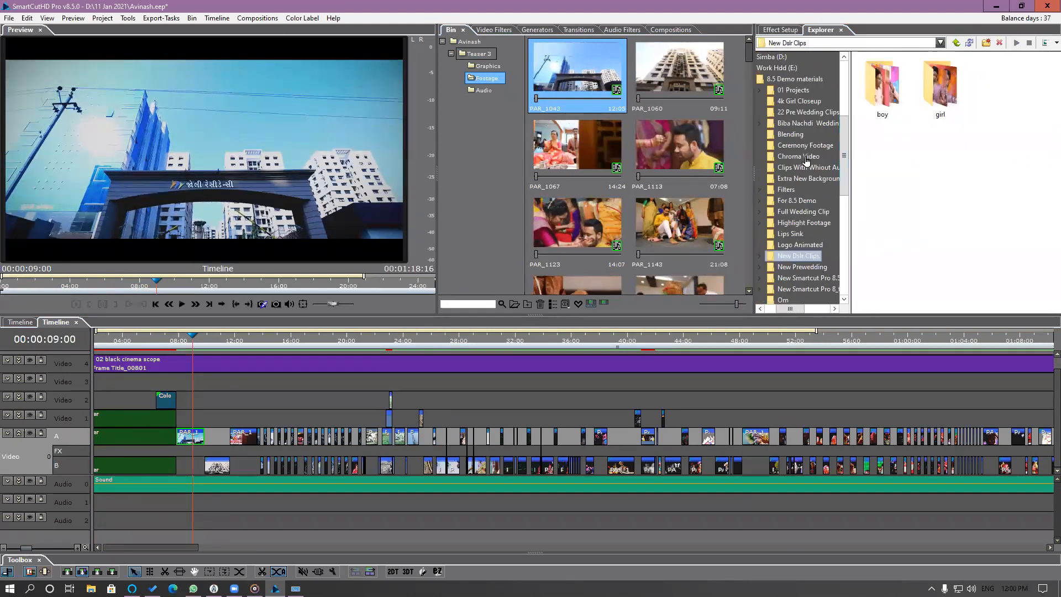
pyautogui.click(835, 146)
pyautogui.scroll(-2, 844, 134)
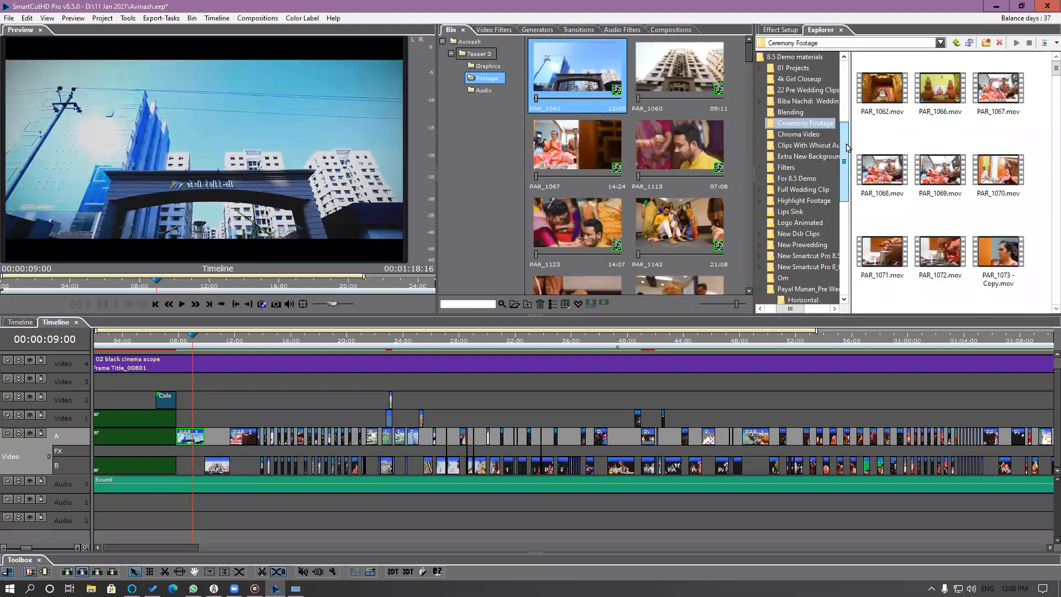
# Narrow the folder tree and open the Replace footage folder inside 8.5 Demo materials in the Explorer.
pyautogui.moveTo(842, 142); pyautogui.dragTo(767, 124)
pyautogui.click(806, 81)
pyautogui.scroll(-5, 905, 153)
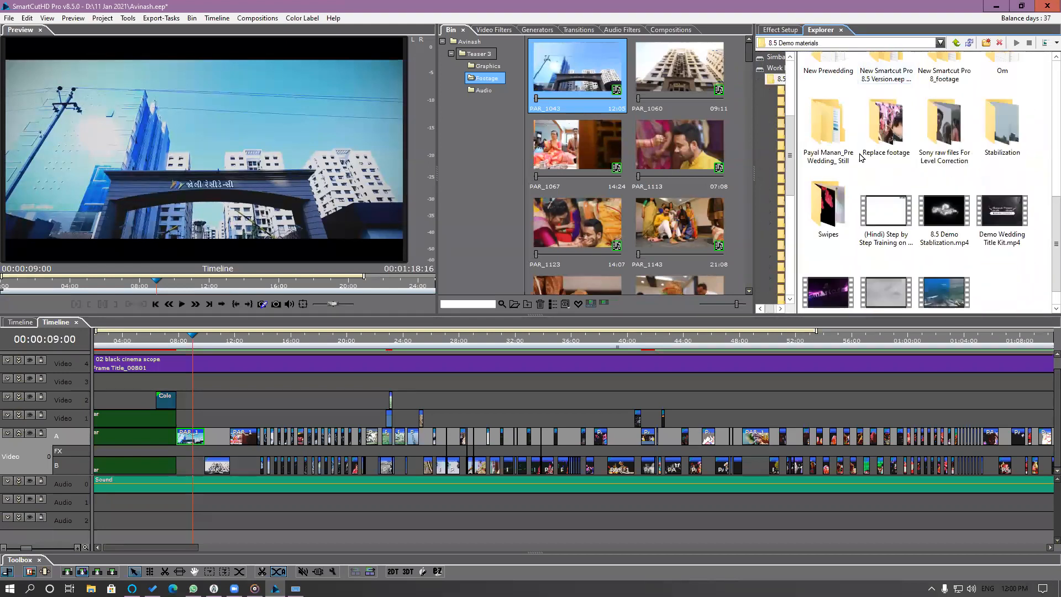
pyautogui.doubleClick(890, 143)
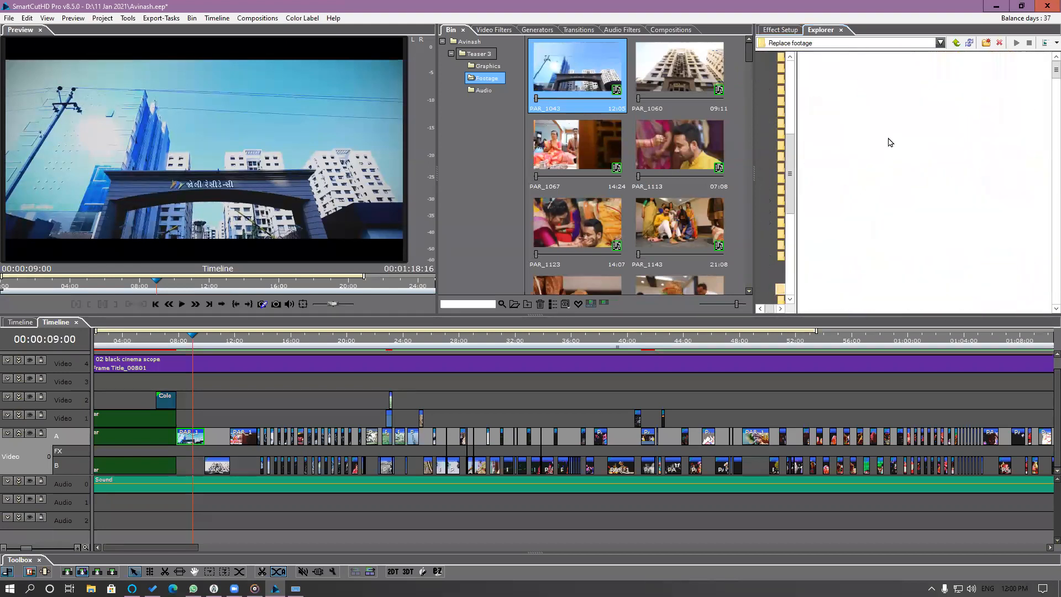
pyautogui.click(1056, 43)
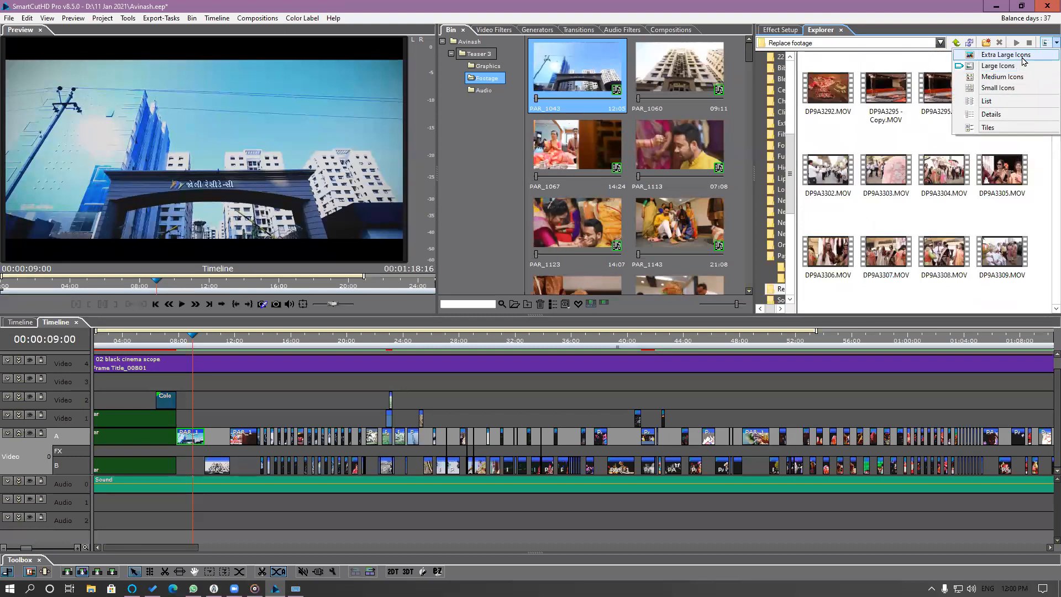
pyautogui.click(1023, 55)
pyautogui.click(1047, 43)
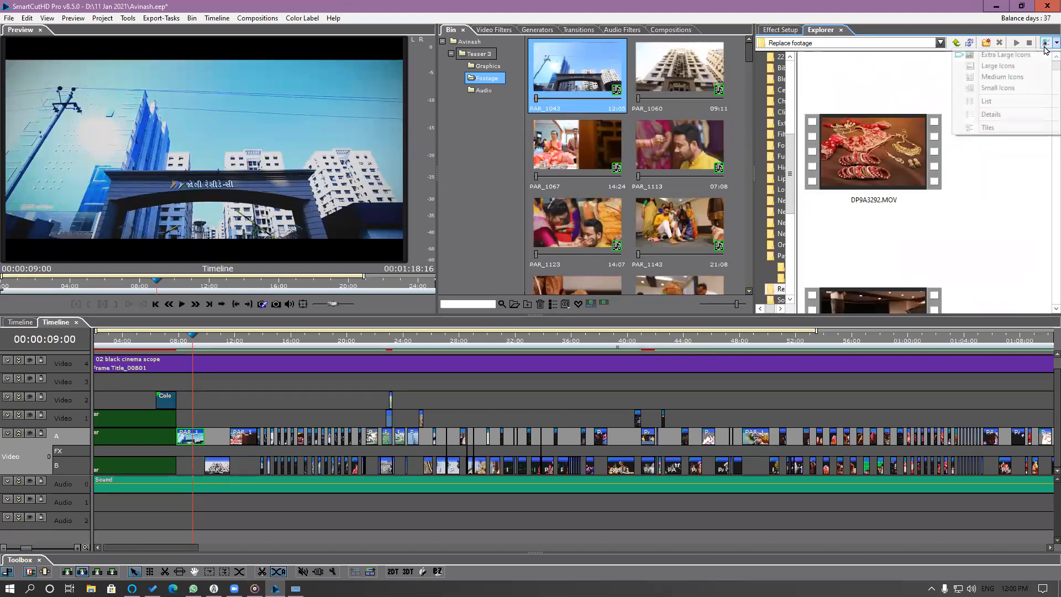
pyautogui.click(1020, 71)
# Browse the Replace footage clips and preview GY3A0361.MOV, GY3A0359.MOV, GY3A0358.MOV and DP9A3659.MOV.
pyautogui.scroll(-15, 1046, 80)
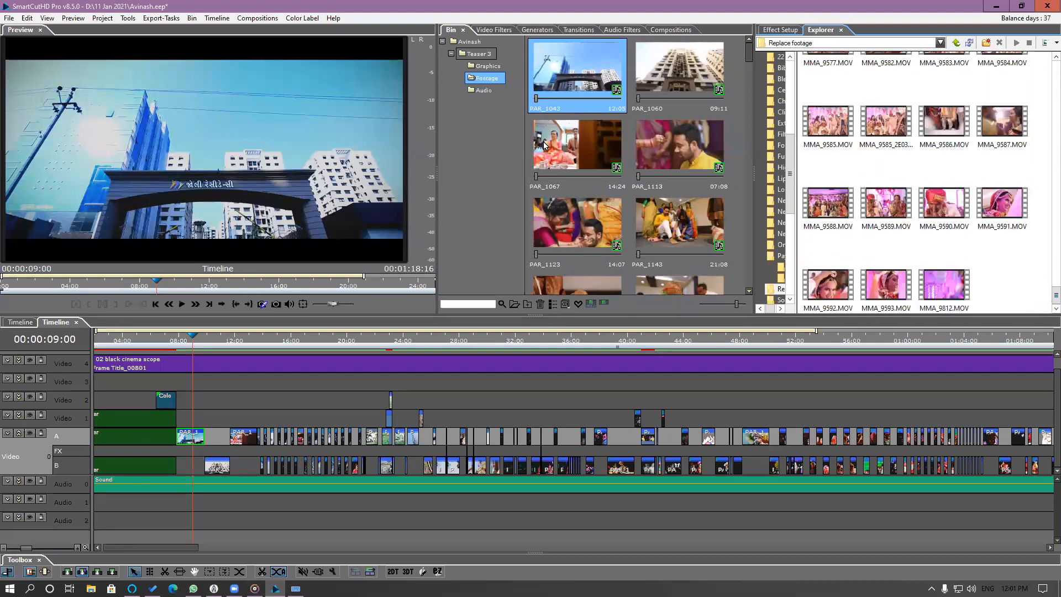
pyautogui.moveTo(1044, 292); pyautogui.dragTo(1056, 166)
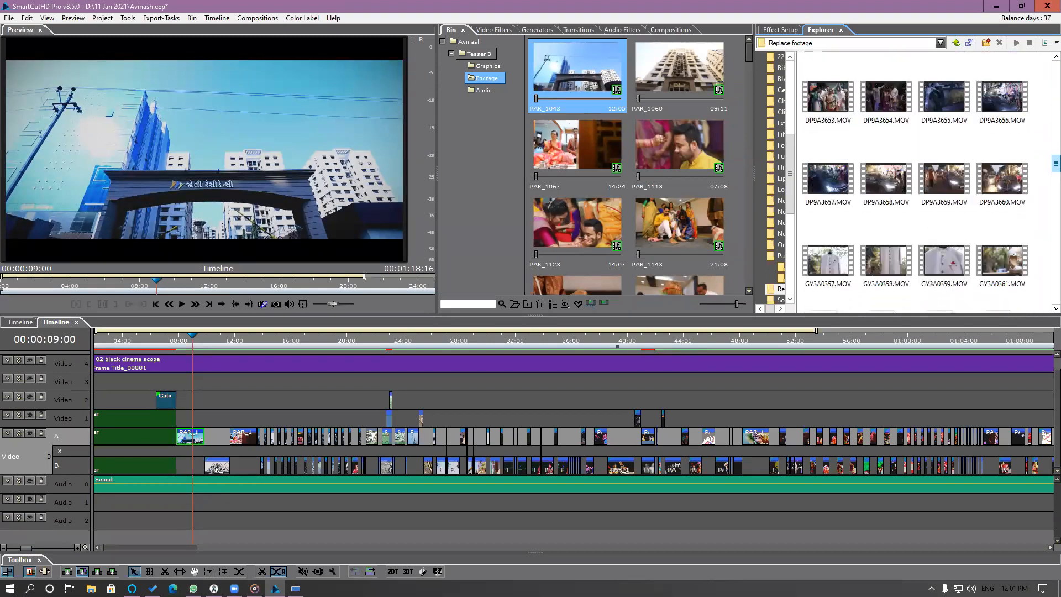
pyautogui.scroll(-1, 1012, 176)
pyautogui.doubleClick(999, 236)
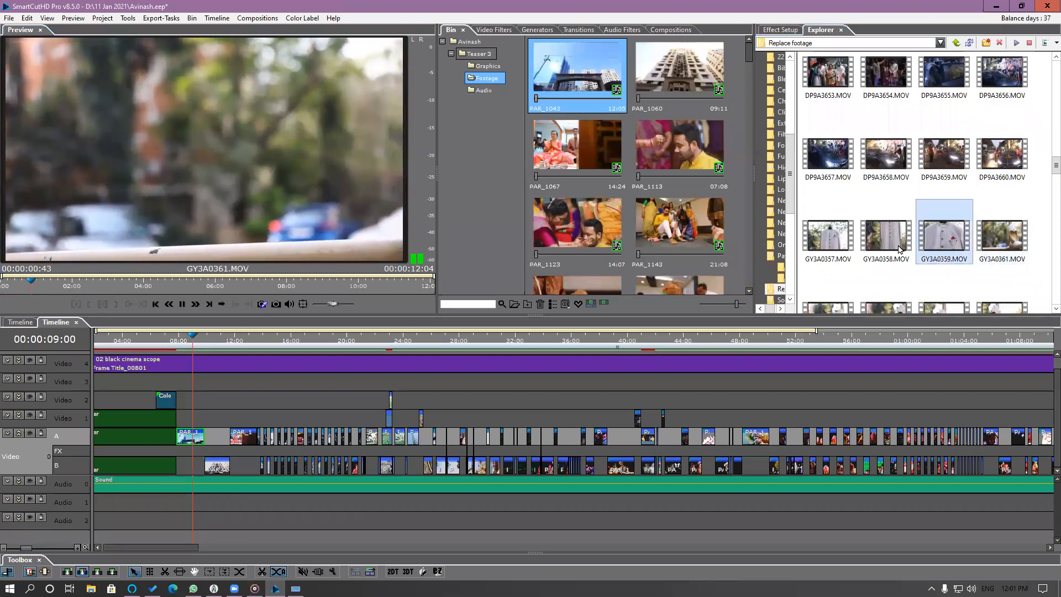
pyautogui.doubleClick(951, 250)
pyautogui.doubleClick(899, 249)
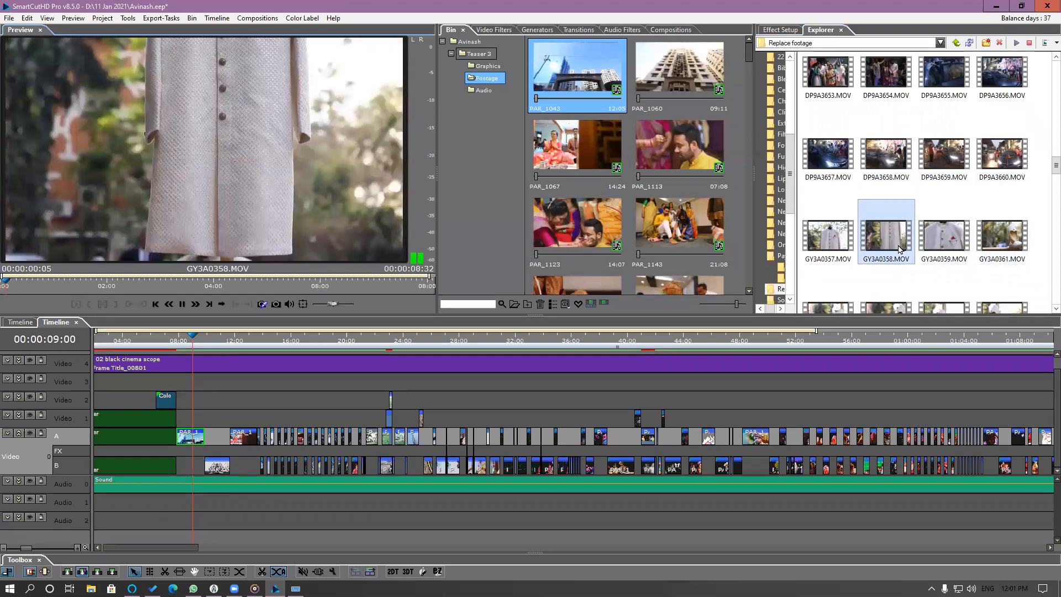
pyautogui.doubleClick(928, 165)
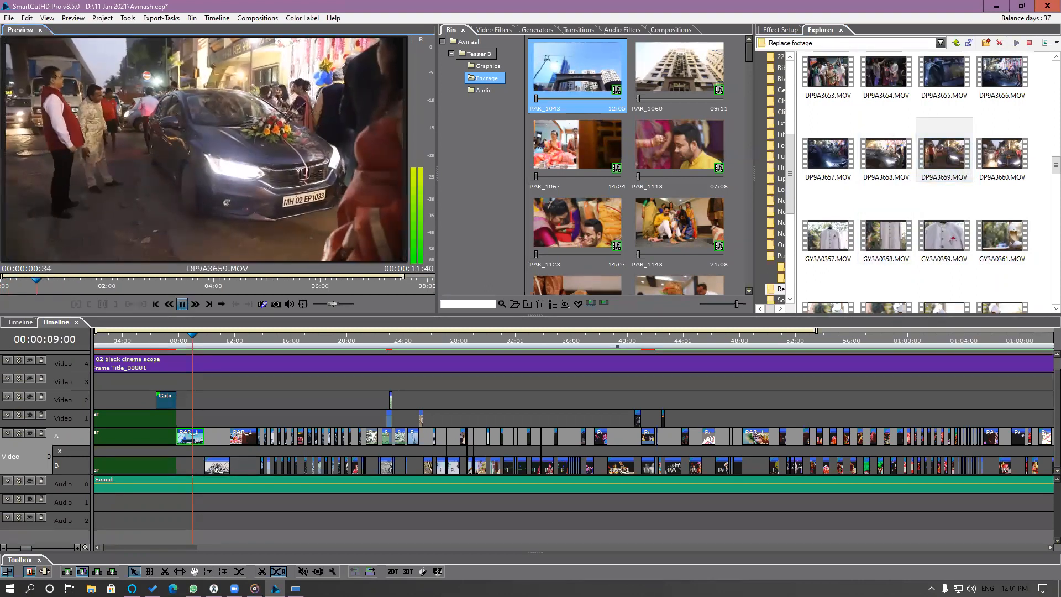
# Browse further through the Replace footage clips and preview GY3A0371.MOV, GY3A0372.MOV and MMA_9405.MOV.
pyautogui.scroll(-5, 1046, 185)
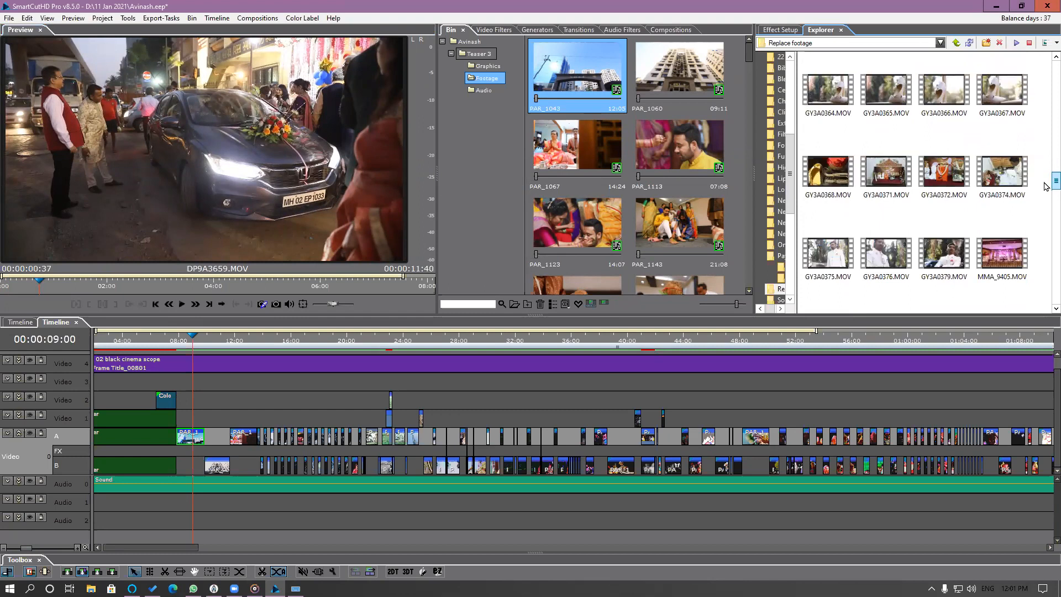
pyautogui.doubleClick(886, 176)
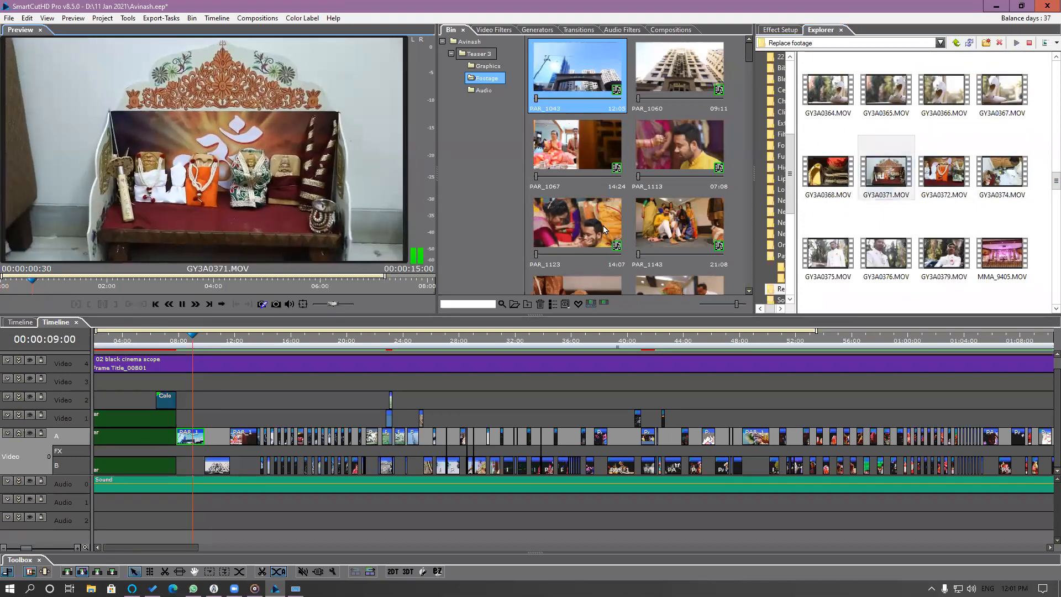
pyautogui.doubleClick(836, 177)
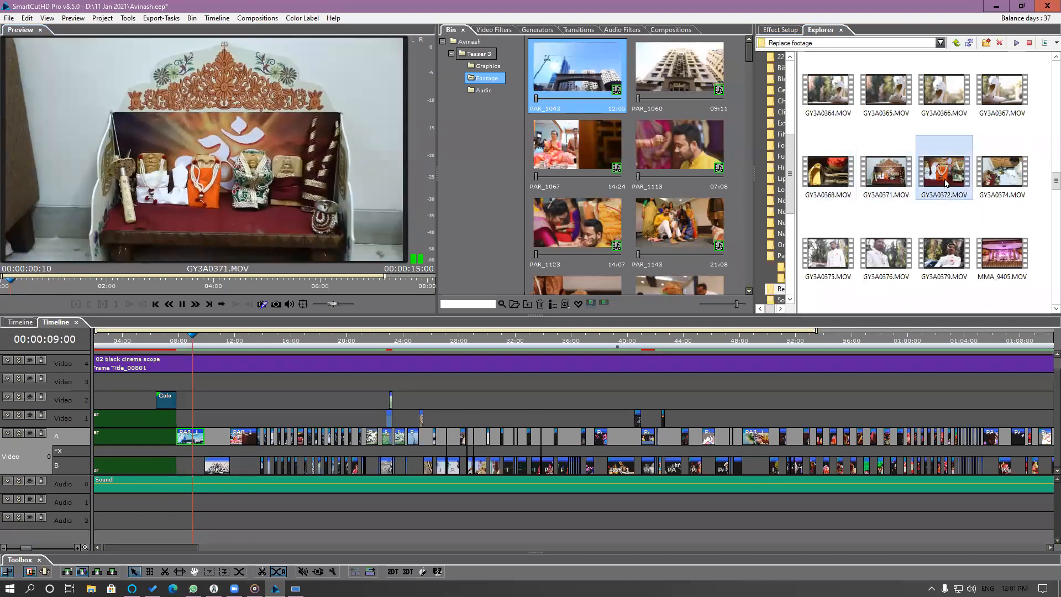
pyautogui.doubleClick(1002, 176)
pyautogui.doubleClick(906, 182)
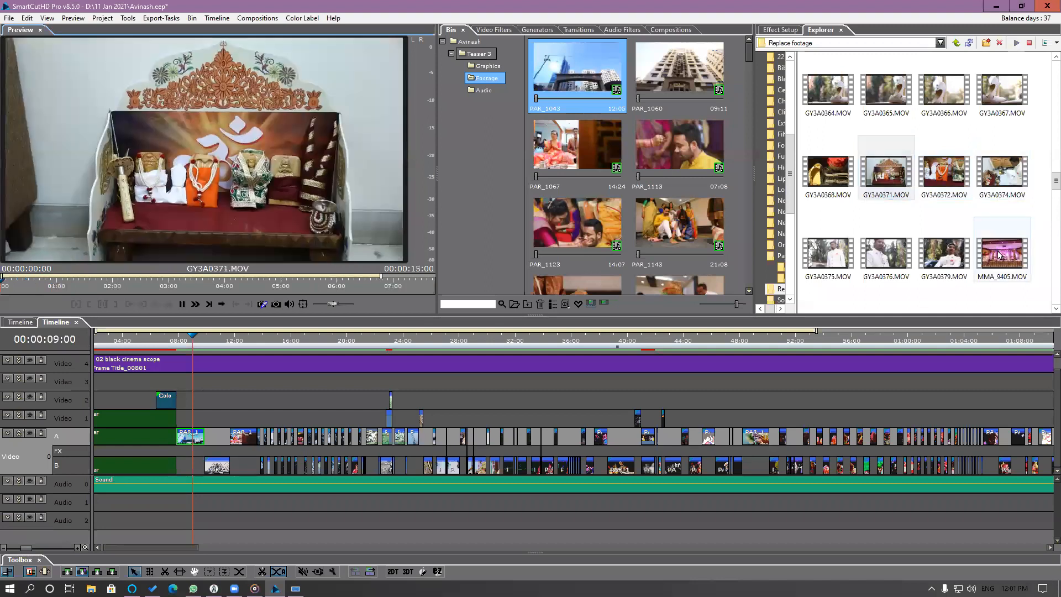
pyautogui.doubleClick(998, 255)
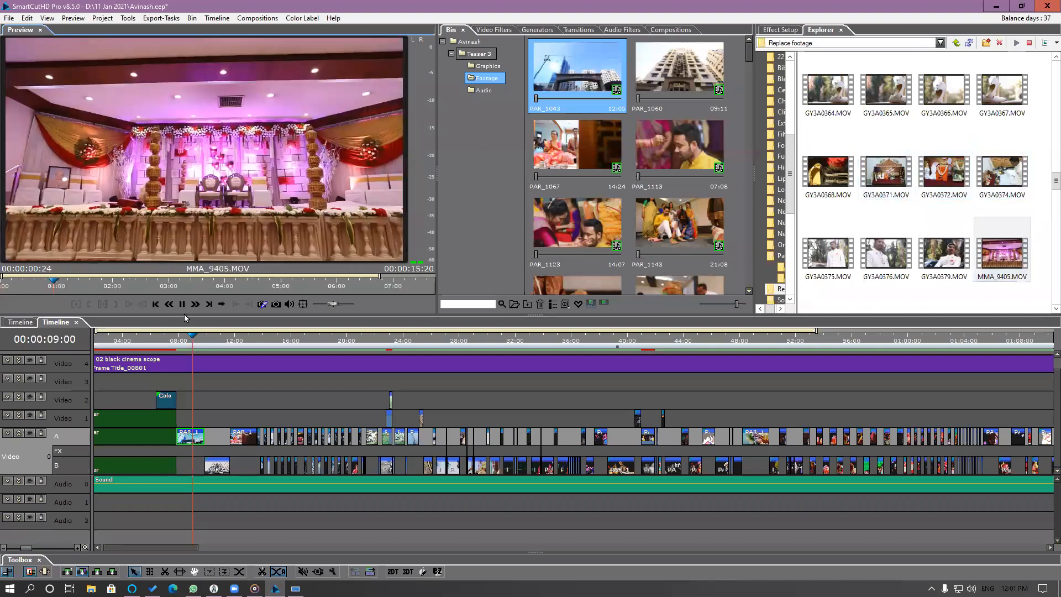
pyautogui.press('space')
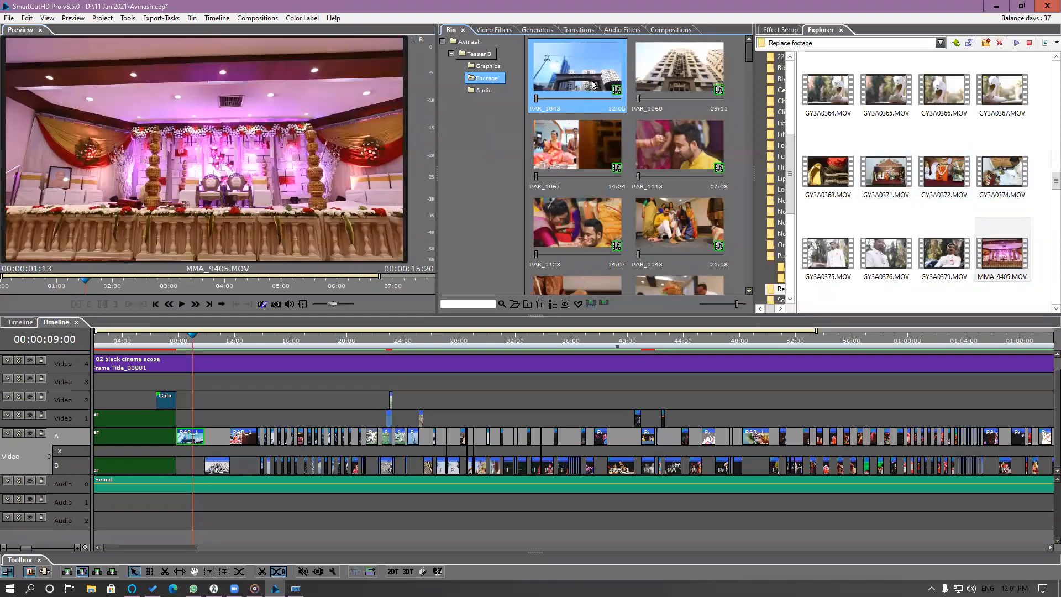
# Replace the PAR_1043 clip in the Bin with MMA_9405.MOV and play the timeline over the replaced clip.
pyautogui.click(997, 256)
pyautogui.click(583, 81)
pyautogui.moveTo(1002, 257); pyautogui.dragTo(601, 77)
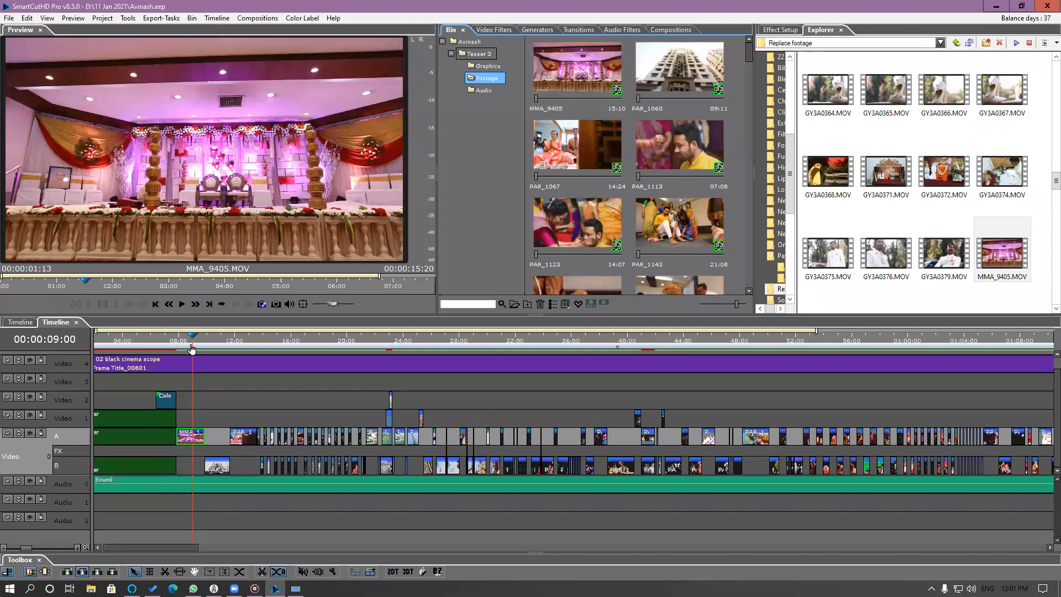
pyautogui.moveTo(187, 343); pyautogui.dragTo(174, 347)
pyautogui.press('space')
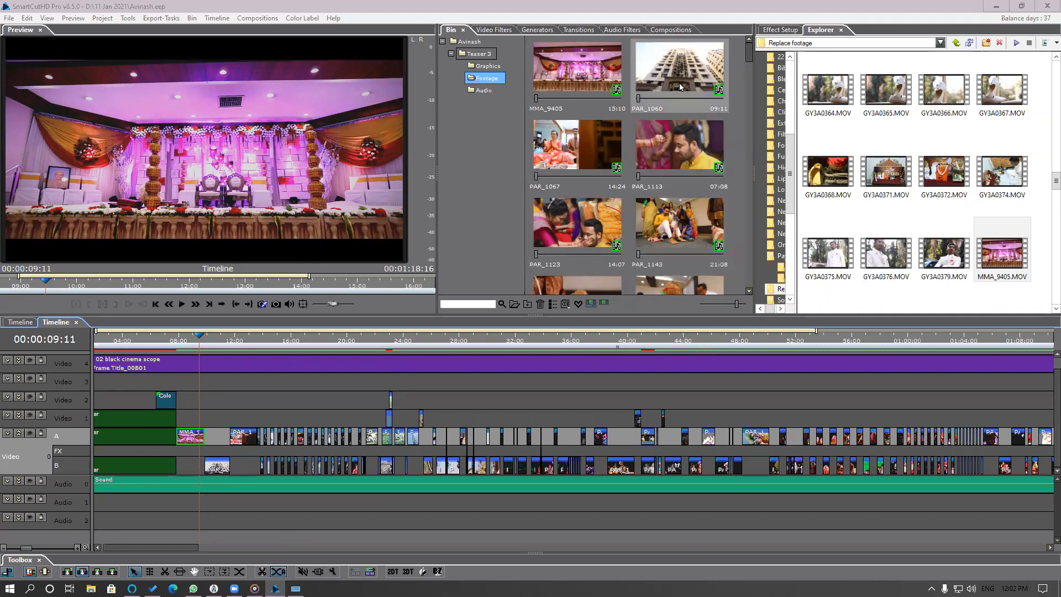
# Replace the PAR_1060 clip in the Bin with GY3A0371.MOV from the Replace footage folder.
pyautogui.click(664, 104)
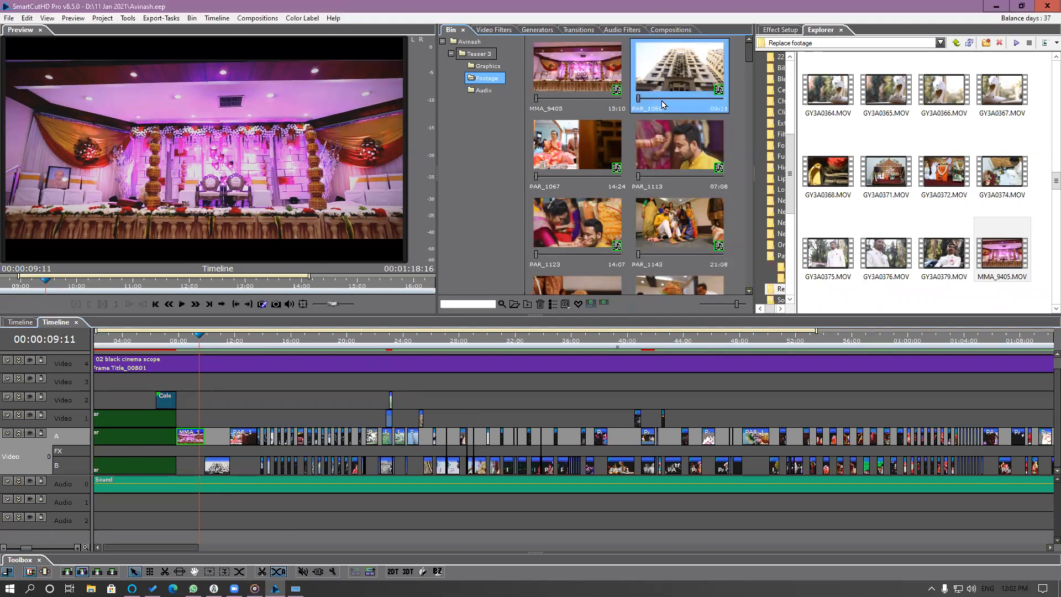
pyautogui.click(935, 178)
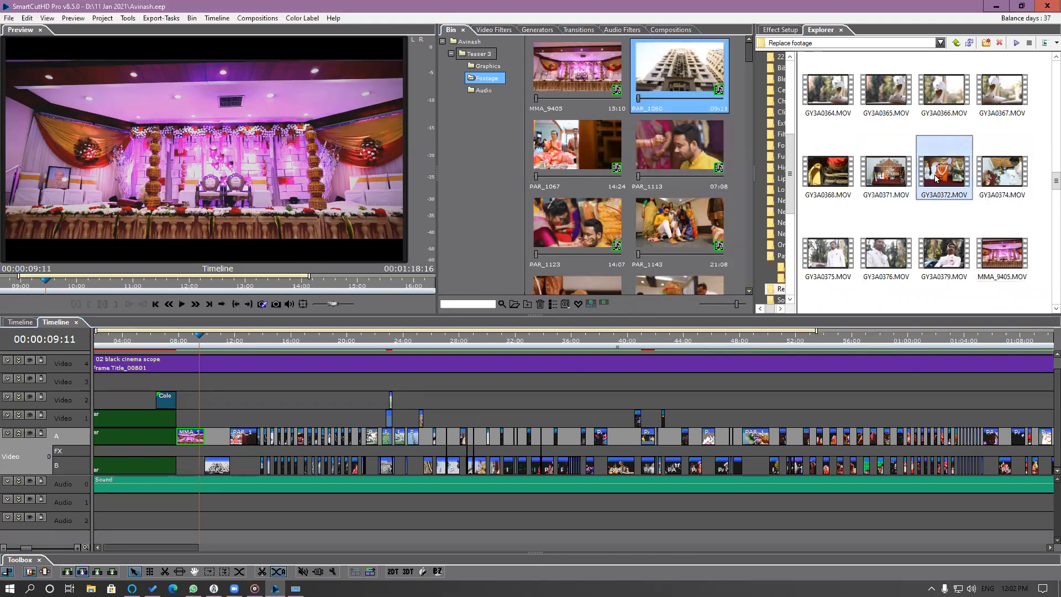
pyautogui.click(889, 186)
pyautogui.moveTo(743, 121); pyautogui.dragTo(699, 86)
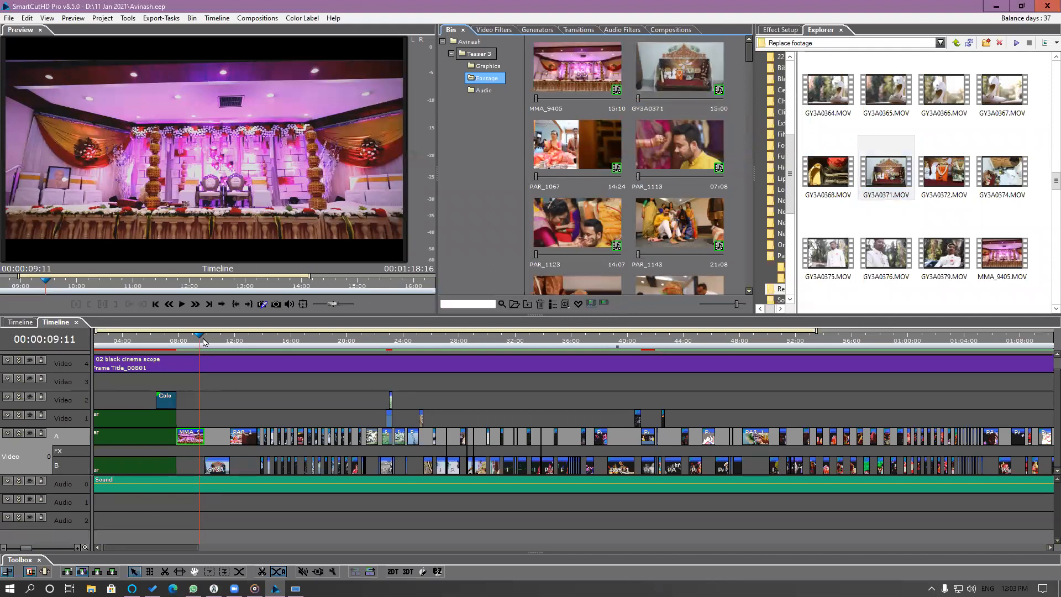
# Check the next teaser clip on the timeline, preview GY3A0374.MOV and replace PAR_1067 in the Bin with it.
pyautogui.moveTo(209, 343); pyautogui.dragTo(243, 362)
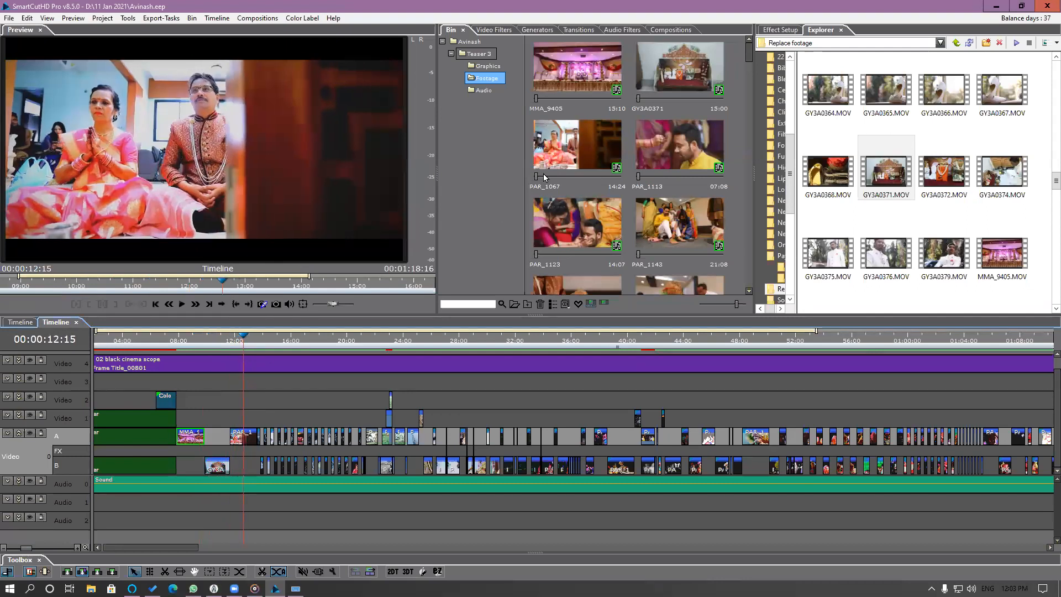
pyautogui.click(571, 152)
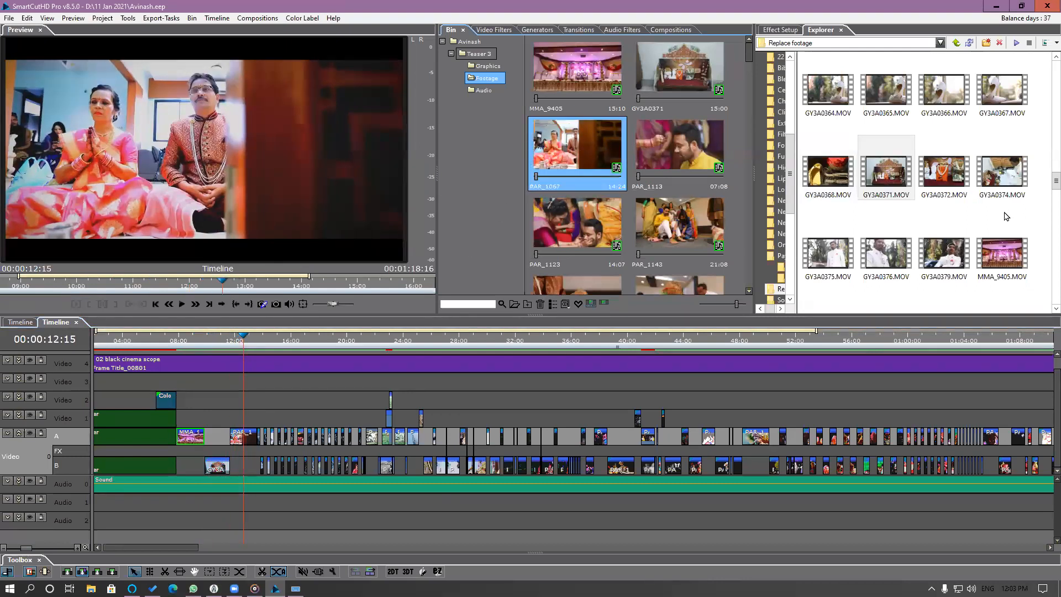
pyautogui.click(1003, 175)
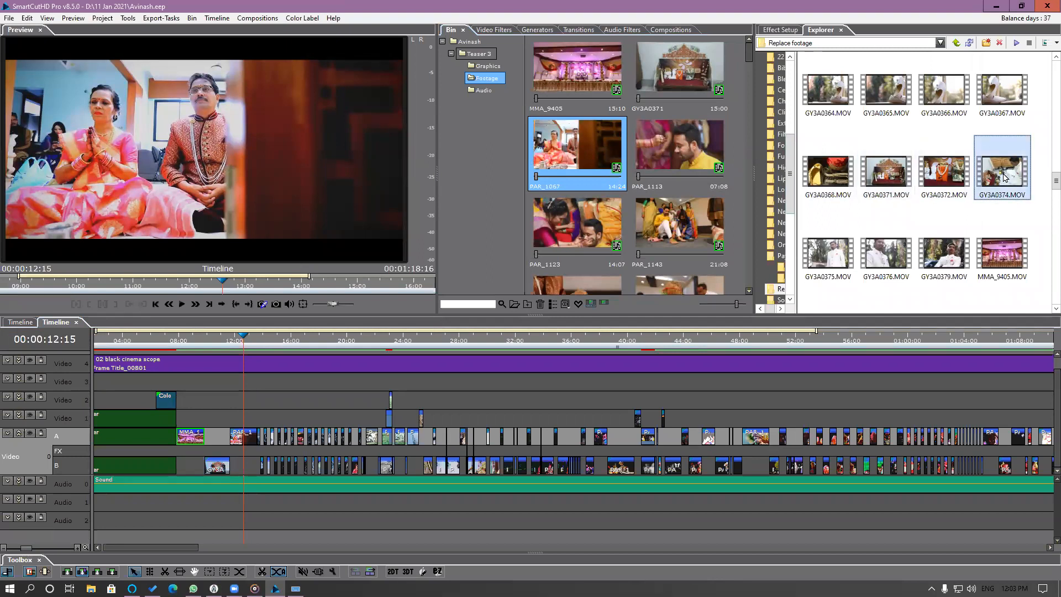
pyautogui.doubleClick(997, 174)
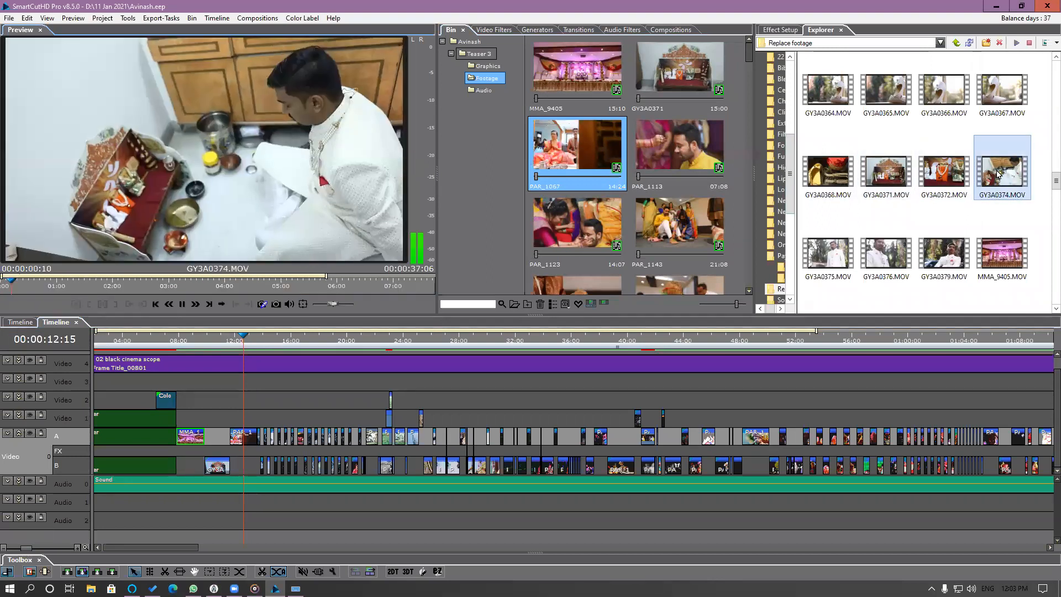
pyautogui.click(182, 304)
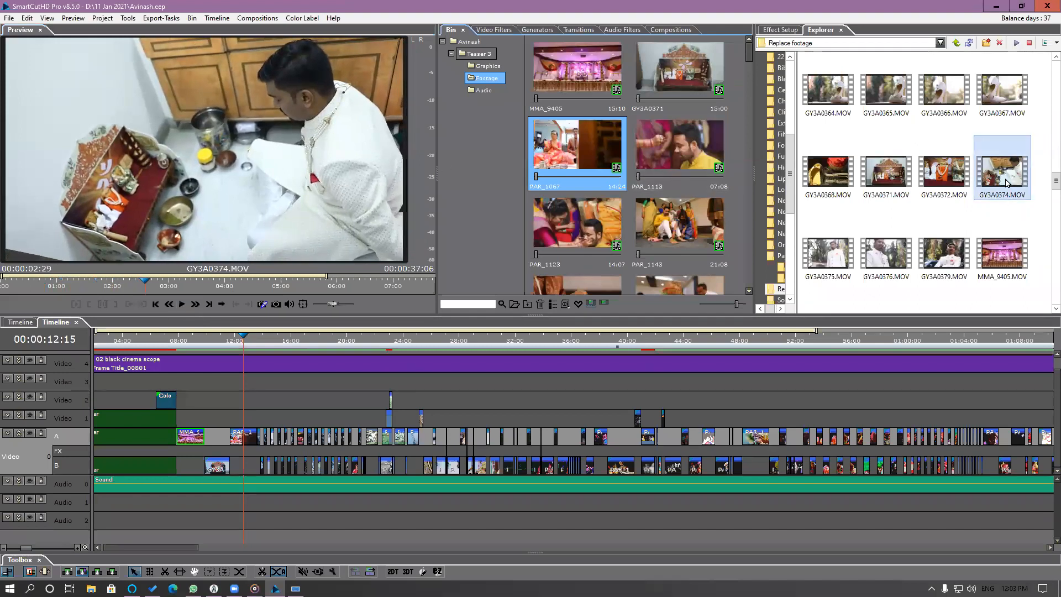
pyautogui.moveTo(1007, 181); pyautogui.dragTo(583, 168)
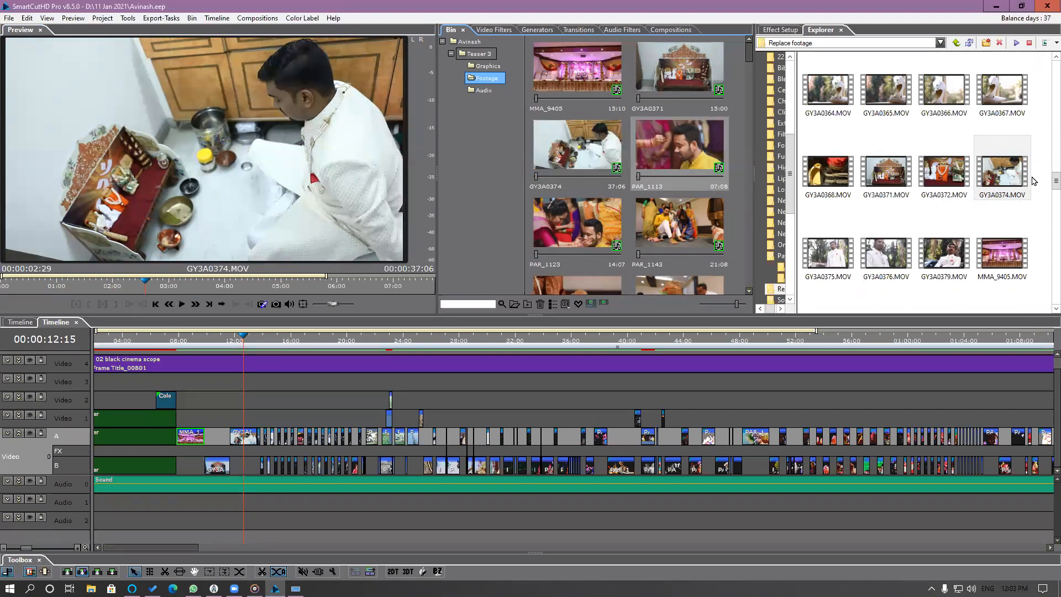
# Replace PAR_1113, PAR_1123, PAR_1143, PAR_1209 and PAR_1258 in the Bin together with MMA_9444, MMA_9445, MMA_9448, MMA_9438 and MMA_9437 respectively.
pyautogui.scroll(-5, 1032, 181)
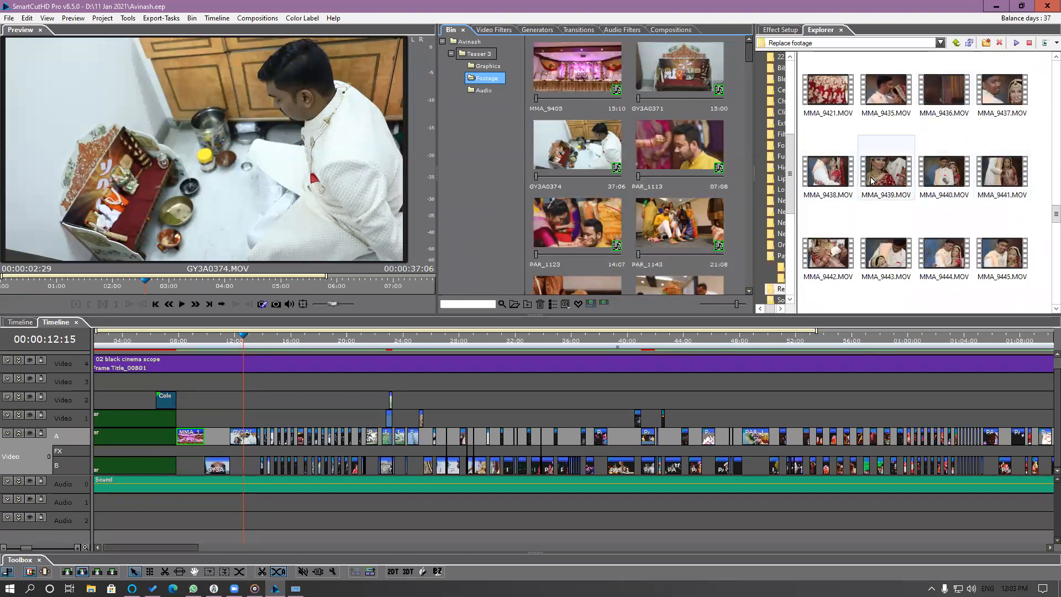
pyautogui.moveTo(871, 183)
pyautogui.click(940, 260)
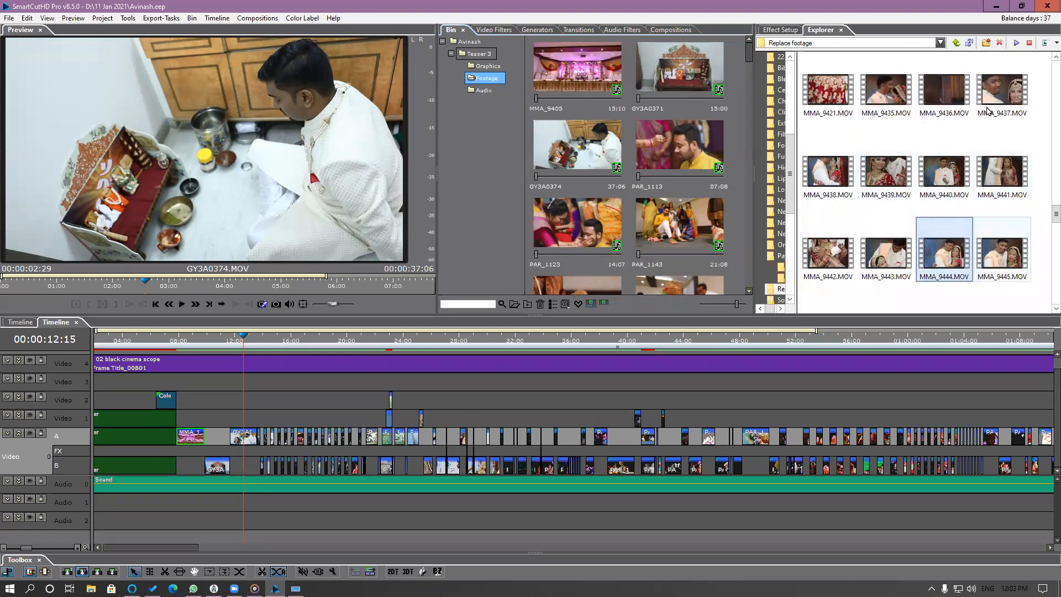
pyautogui.keyDown('ctrl'); pyautogui.click(987, 105); pyautogui.keyUp('ctrl')
pyautogui.keyDown('ctrl'); pyautogui.click(828, 171); pyautogui.keyUp('ctrl')
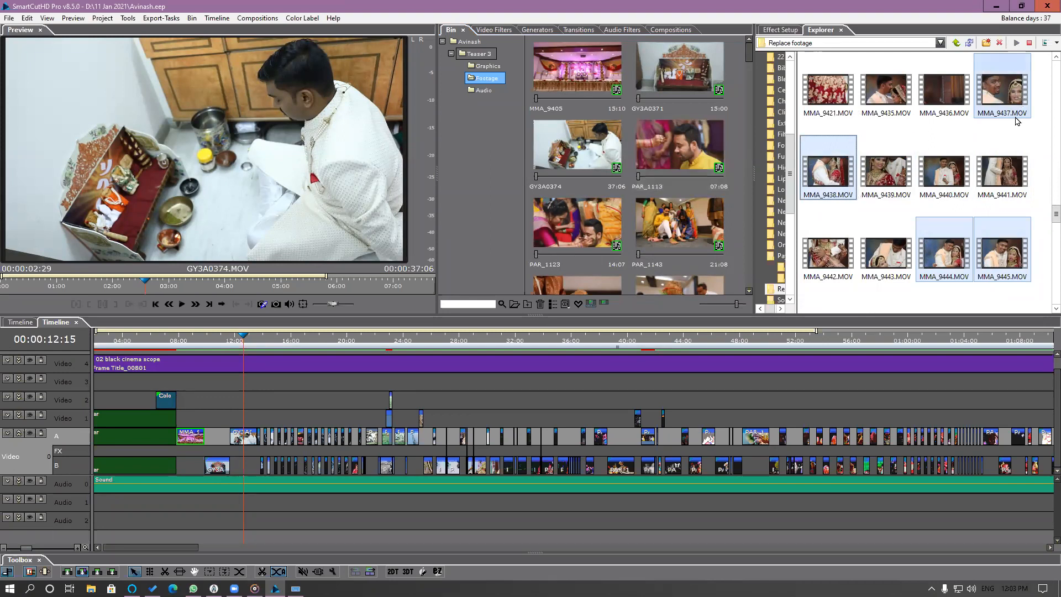
pyautogui.click(681, 150)
pyautogui.keyDown('ctrl'); pyautogui.click(577, 221); pyautogui.keyUp('ctrl')
pyautogui.keyDown('ctrl'); pyautogui.click(679, 224); pyautogui.keyUp('ctrl')
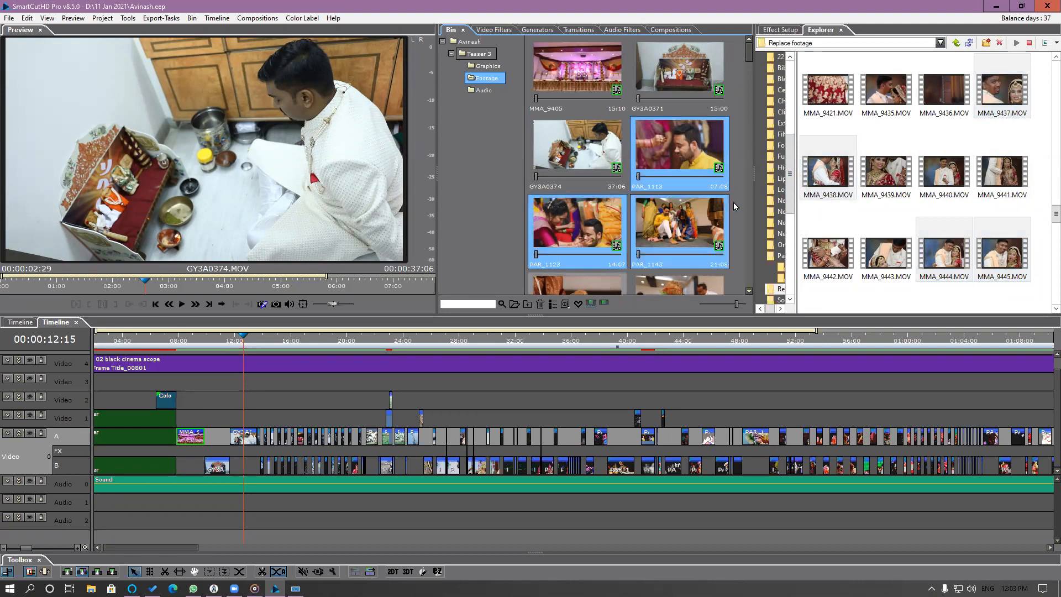
pyautogui.scroll(-2, 734, 82)
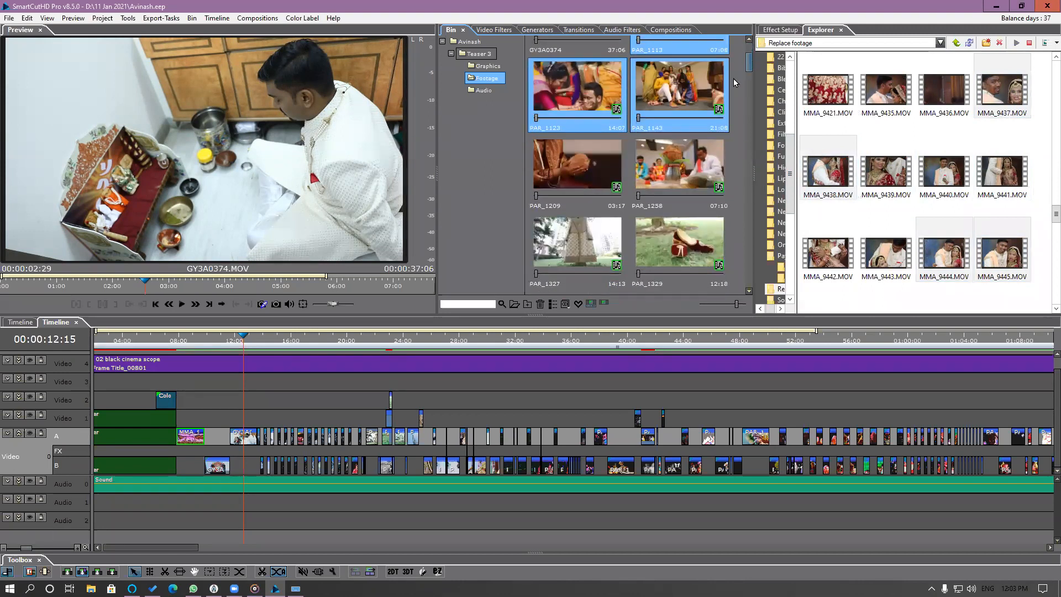
pyautogui.keyDown('ctrl'); pyautogui.click(661, 164); pyautogui.keyUp('ctrl')
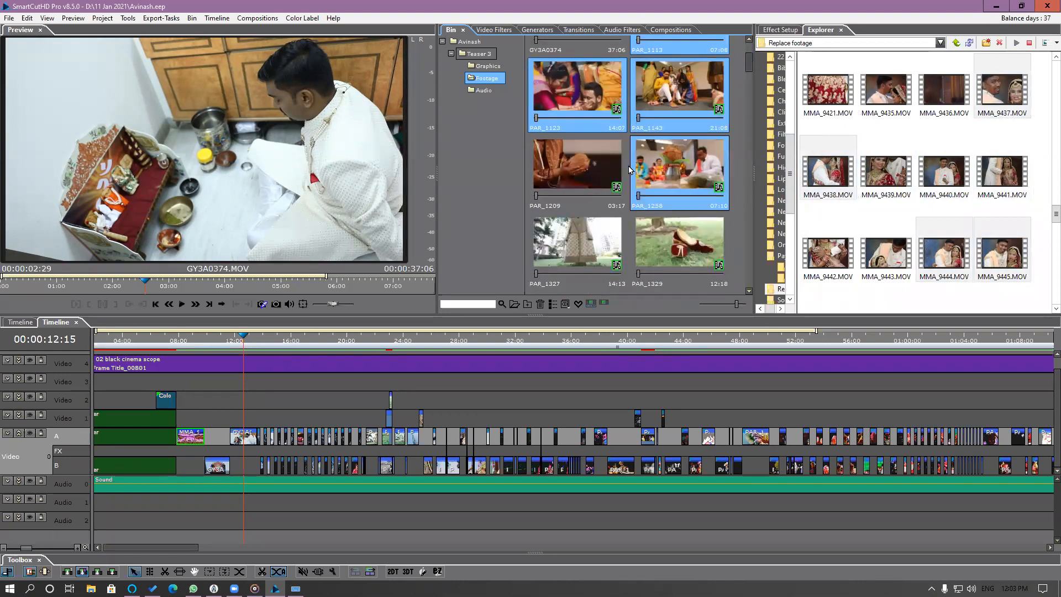
pyautogui.keyDown('ctrl'); pyautogui.click(596, 166); pyautogui.keyUp('ctrl')
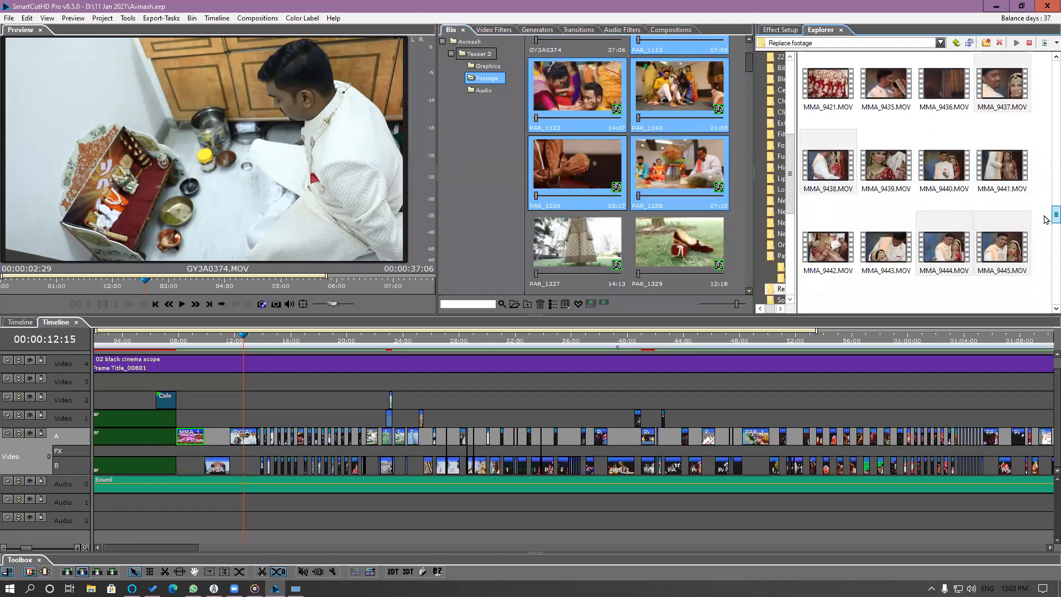
pyautogui.scroll(-1, 972, 232)
pyautogui.keyDown('ctrl'); pyautogui.click(958, 267); pyautogui.keyUp('ctrl')
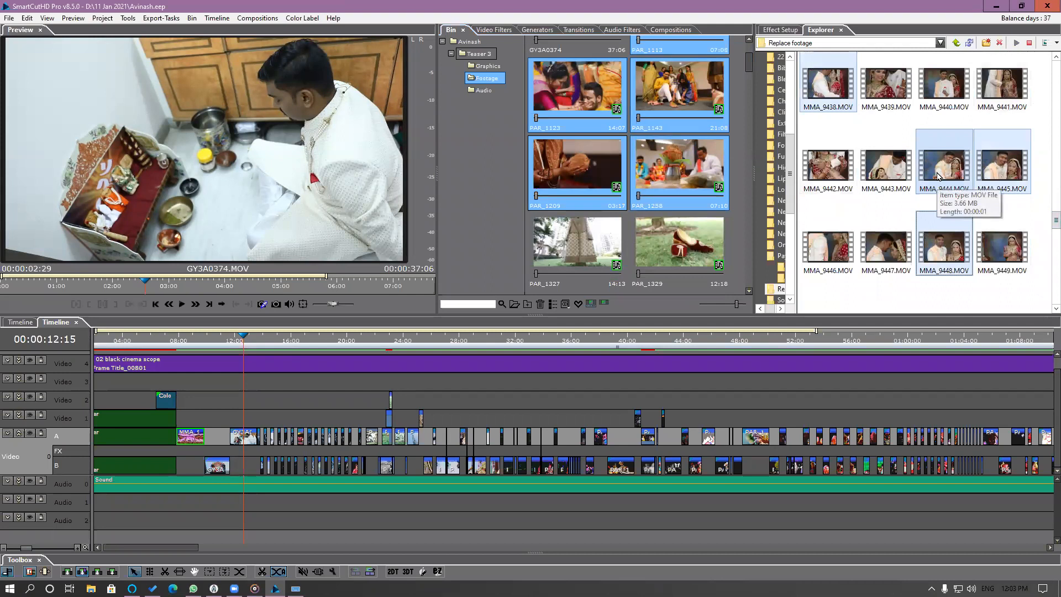
pyautogui.moveTo(946, 173); pyautogui.dragTo(670, 165)
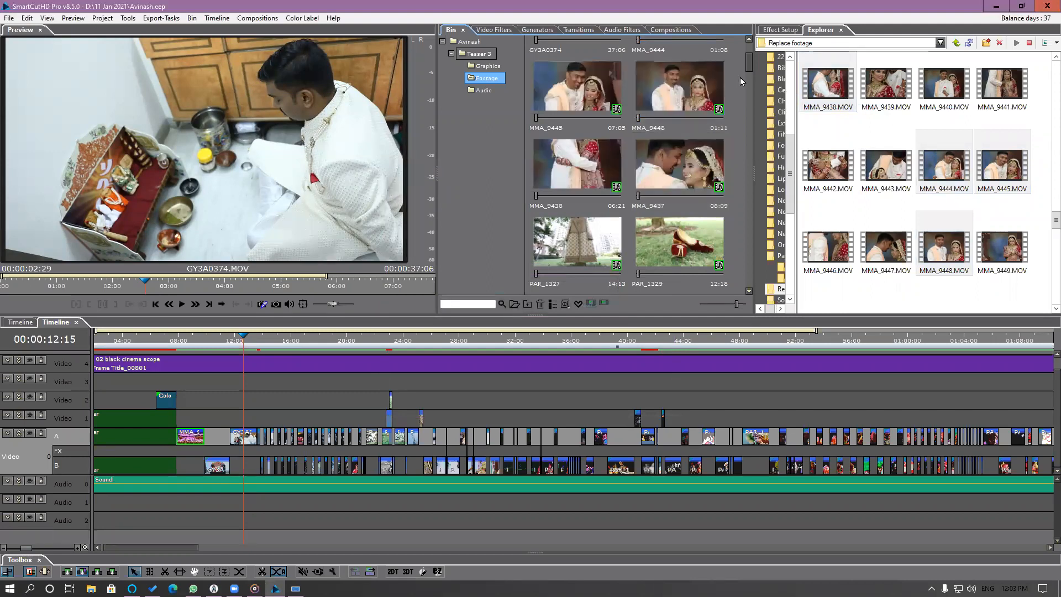
# Replace PAR_1327, PAR_1329 and PAR_1330 in the Bin together with GY3A0364.MOV, GY3A0358.MOV and GY3A0357.MOV respectively.
pyautogui.moveTo(749, 66); pyautogui.dragTo(749, 83)
pyautogui.click(598, 101)
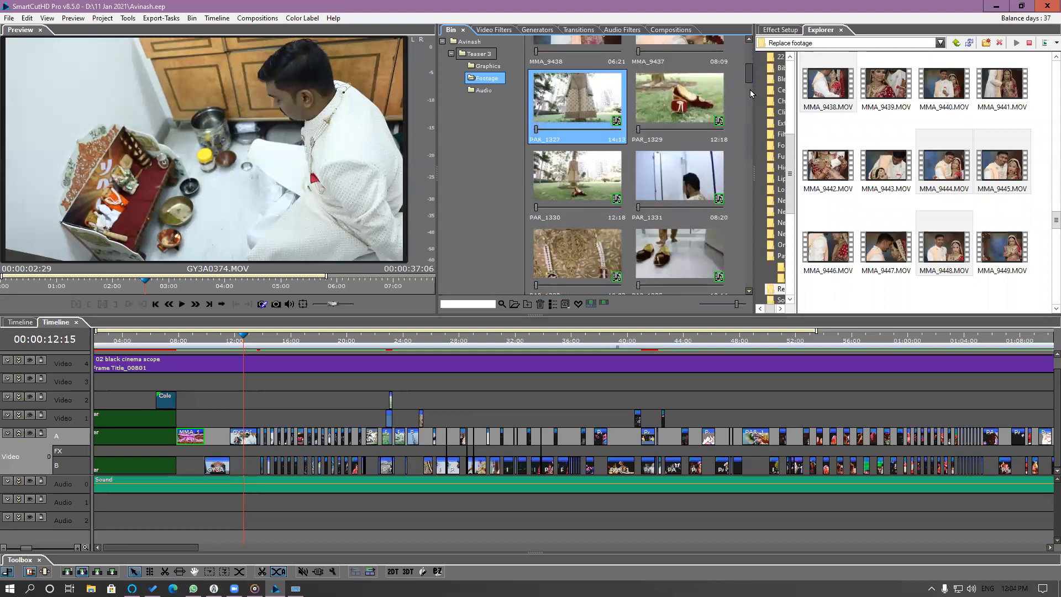
pyautogui.moveTo(1046, 223); pyautogui.dragTo(1045, 171)
pyautogui.click(946, 176)
pyautogui.click(884, 177)
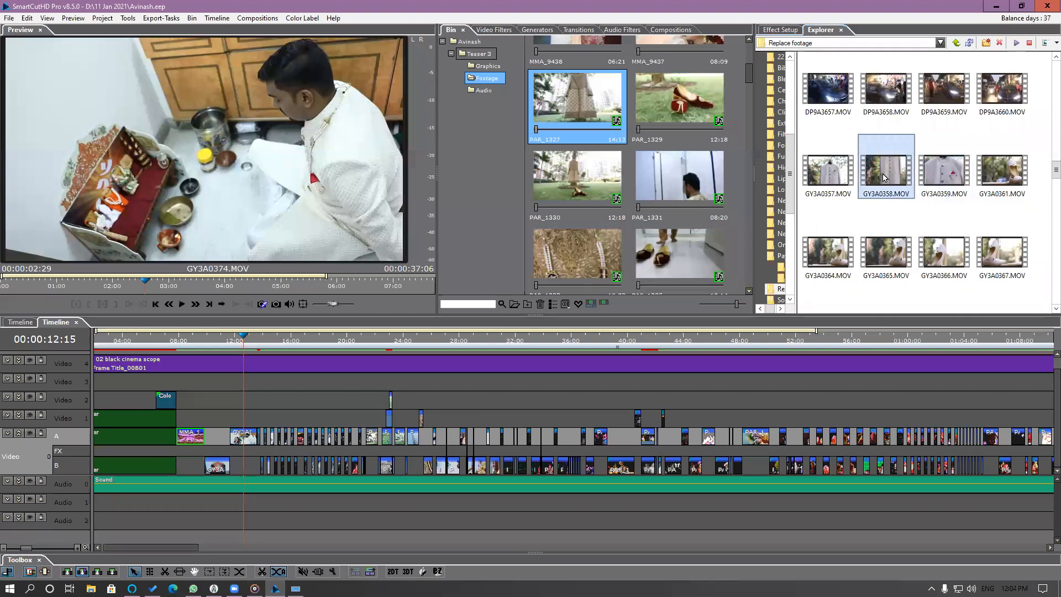
pyautogui.click(590, 108)
pyautogui.click(829, 172)
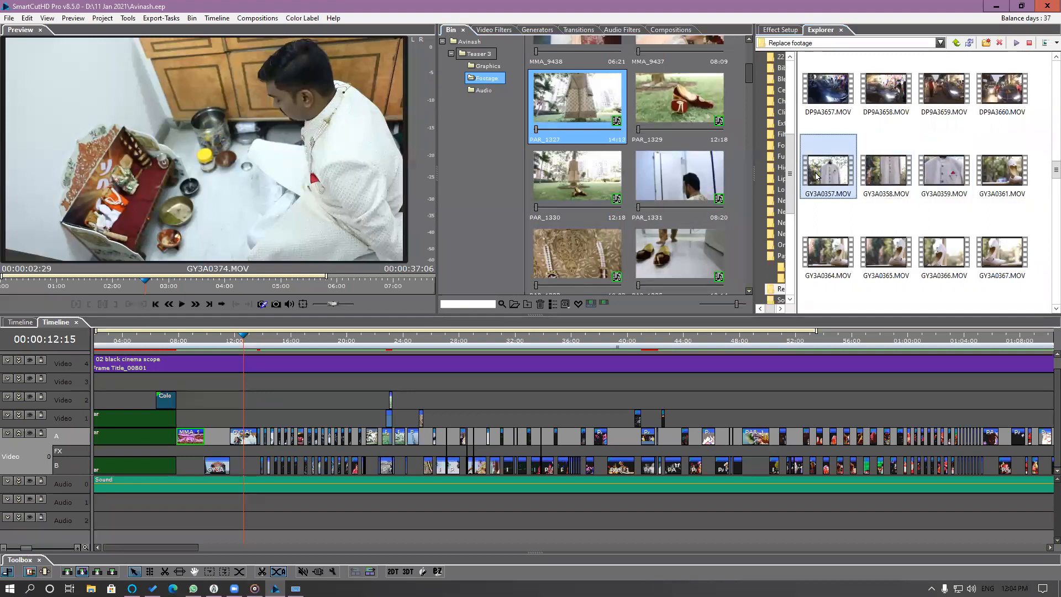
pyautogui.keyDown('ctrl'); pyautogui.click(593, 178); pyautogui.keyUp('ctrl')
pyautogui.keyDown('ctrl'); pyautogui.click(686, 115); pyautogui.keyUp('ctrl')
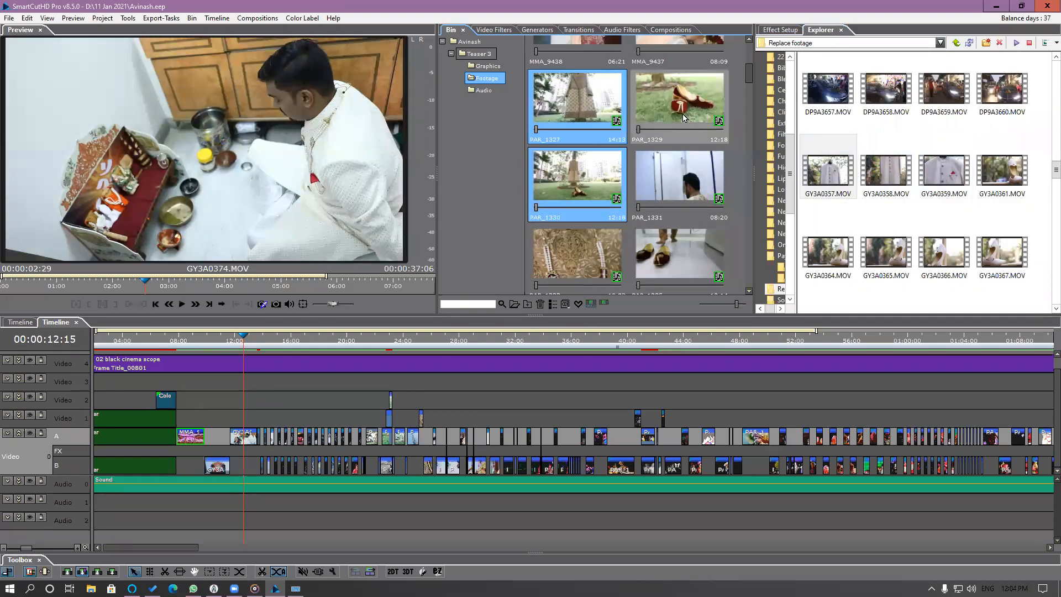
pyautogui.click(828, 175)
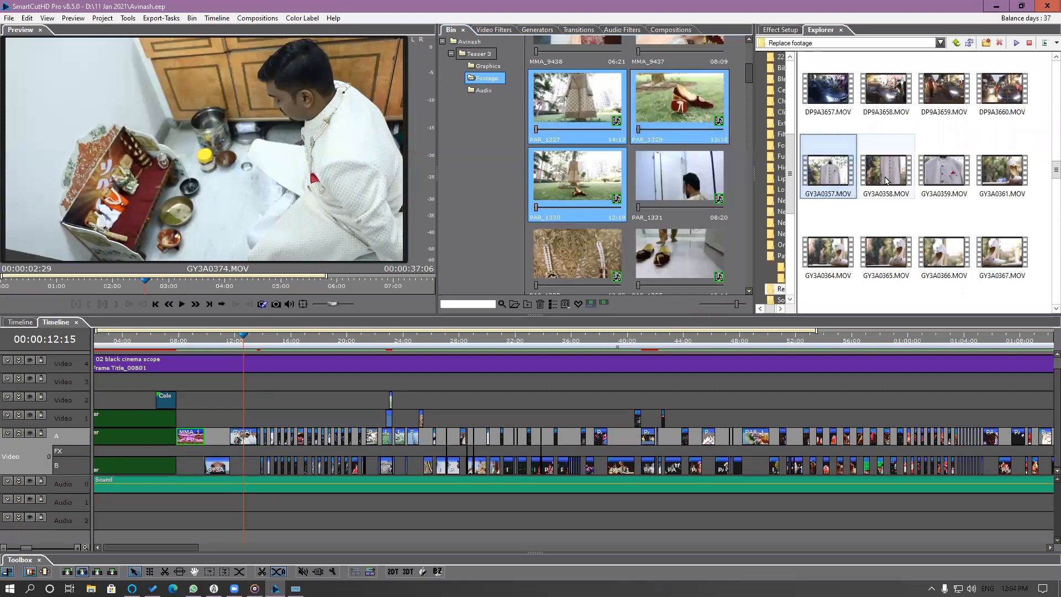
pyautogui.keyDown('ctrl'); pyautogui.click(910, 189); pyautogui.keyUp('ctrl')
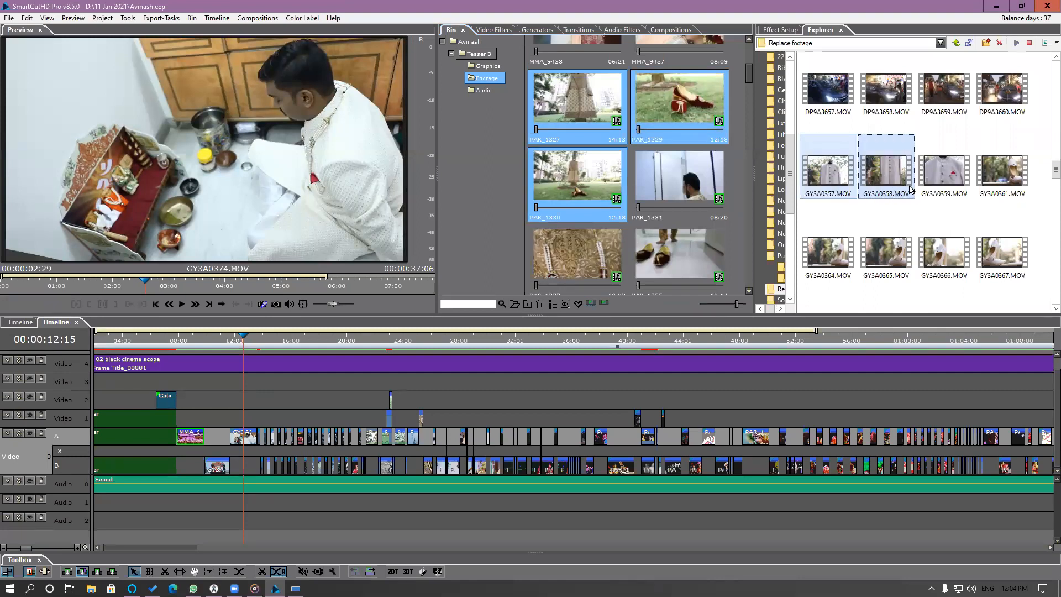
pyautogui.keyDown('ctrl'); pyautogui.click(845, 258); pyautogui.keyUp('ctrl')
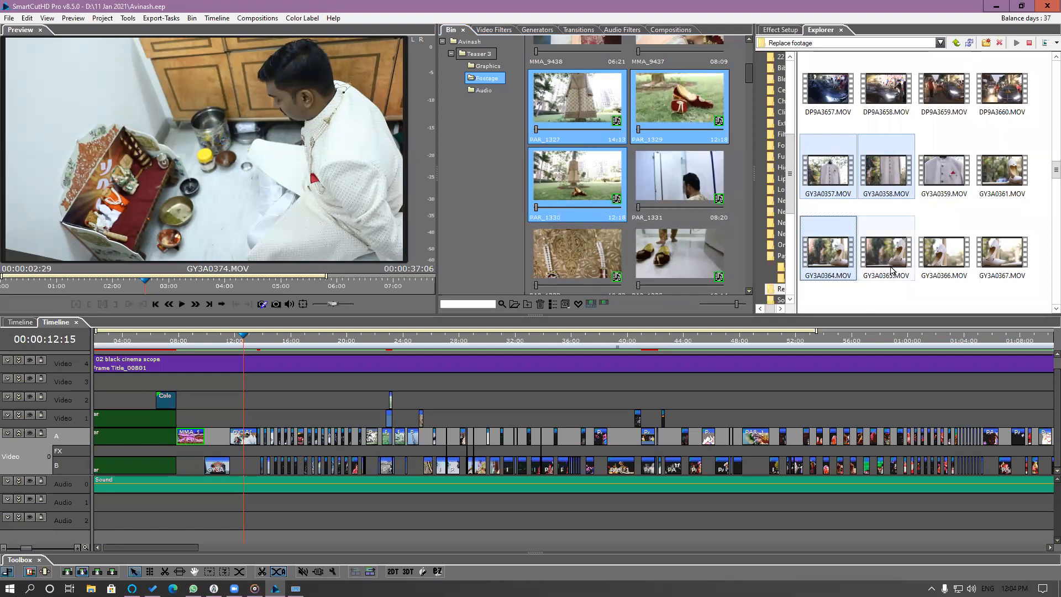
pyautogui.moveTo(836, 257); pyautogui.dragTo(677, 118)
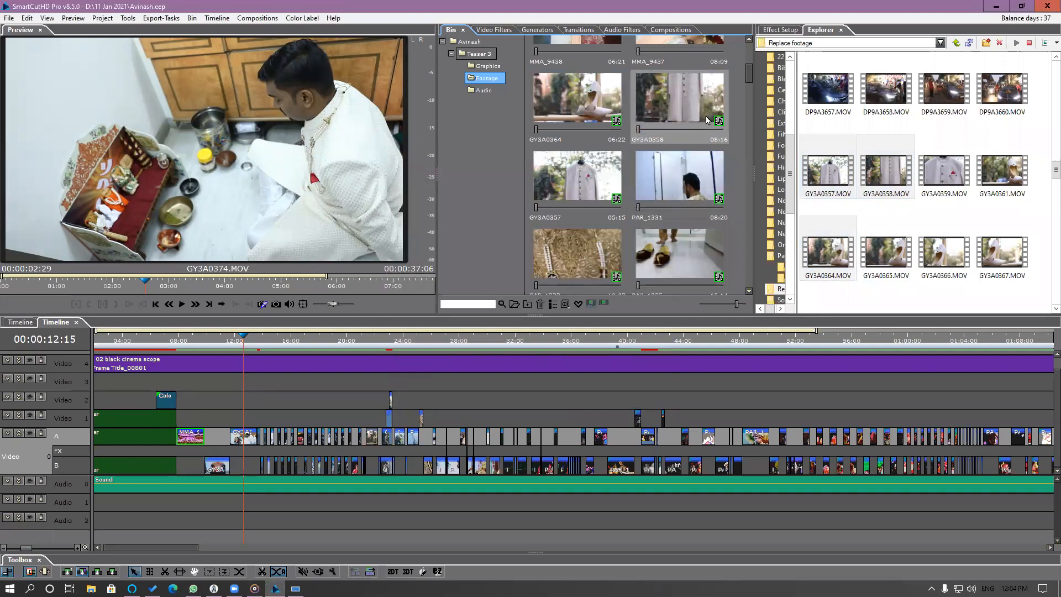
# Replace the PAR_1331 clip in the Bin with GY3A0375.MOV from the Replace footage folder.
pyautogui.click(688, 195)
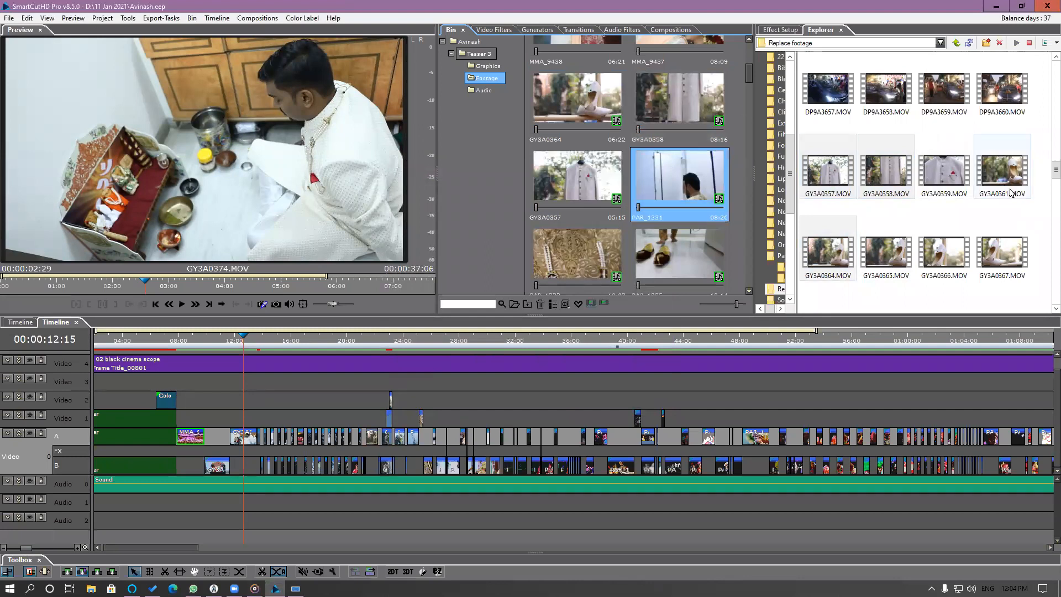
pyautogui.scroll(-5, 1010, 192)
pyautogui.scroll(5, 1010, 193)
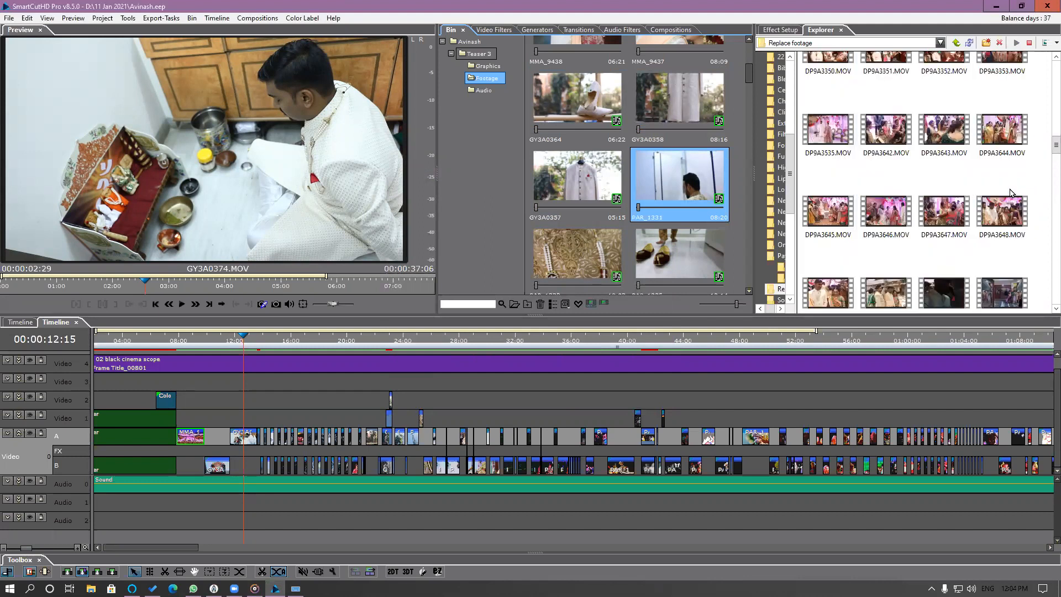
pyautogui.scroll(-5, 1010, 192)
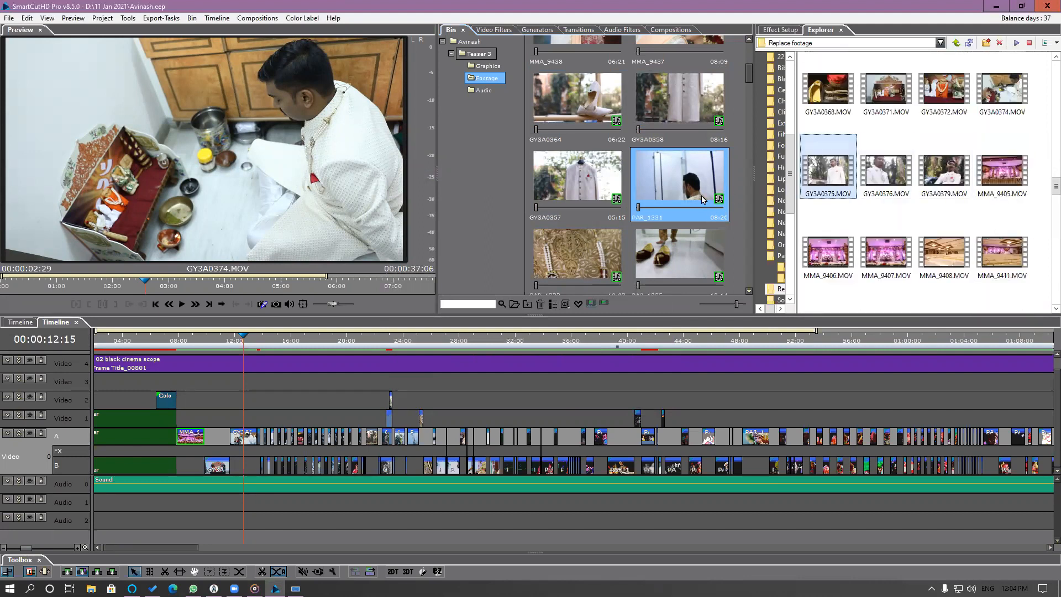
pyautogui.moveTo(858, 168); pyautogui.dragTo(697, 181)
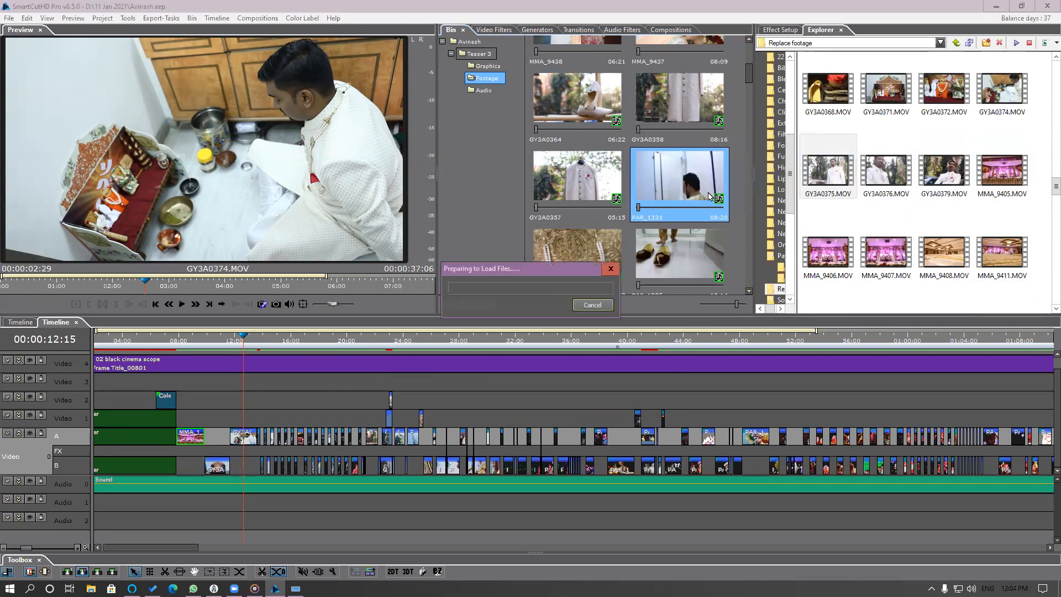
# Replace the garland clip in the Bin with GY3A0376.MOV and the footwear clip beside it with GY3A0379.MOV.
pyautogui.click(587, 260)
pyautogui.moveTo(892, 173); pyautogui.dragTo(586, 271)
pyautogui.click(684, 248)
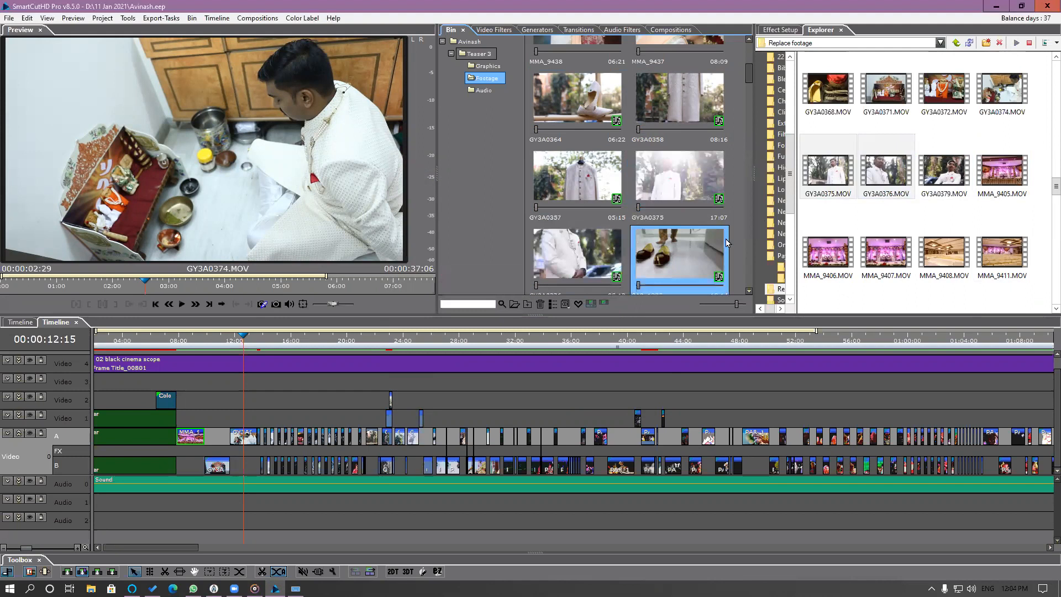
pyautogui.moveTo(941, 165); pyautogui.dragTo(683, 252)
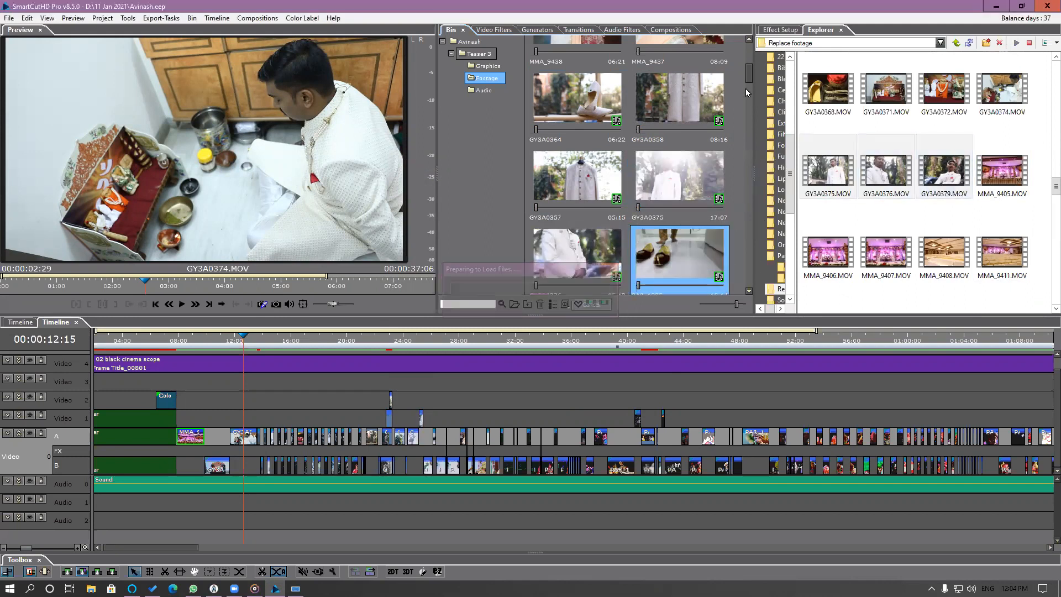
# Replace PAR_1340, PAR_1341 and PAR_1356 in the Bin together with GY3A0379.MOV, GY3A0372.MOV and GY3A0374.MOV respectively.
pyautogui.moveTo(747, 81); pyautogui.dragTo(753, 99)
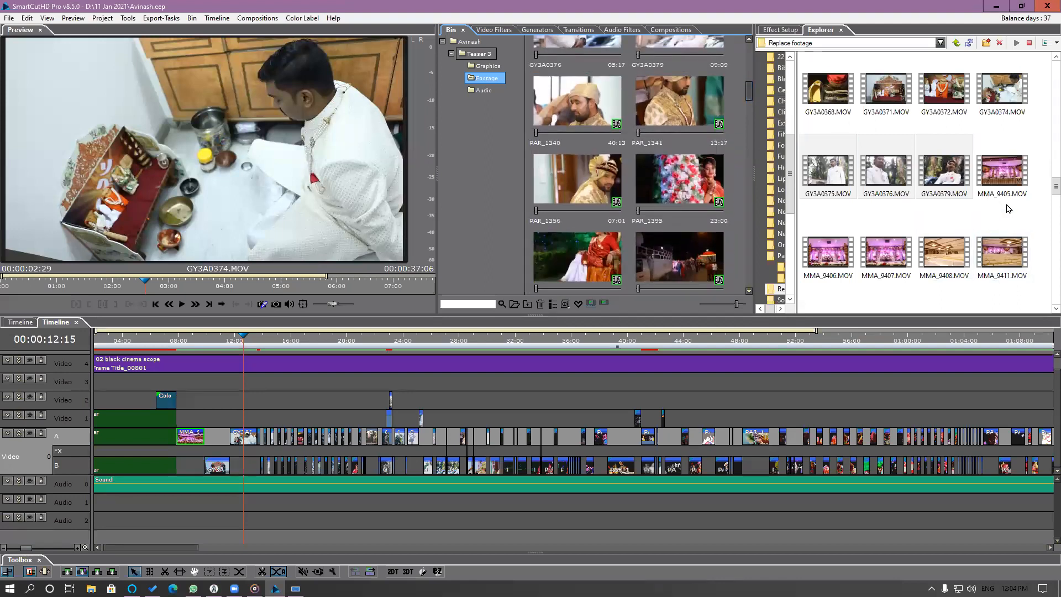
pyautogui.scroll(-5, 1005, 210)
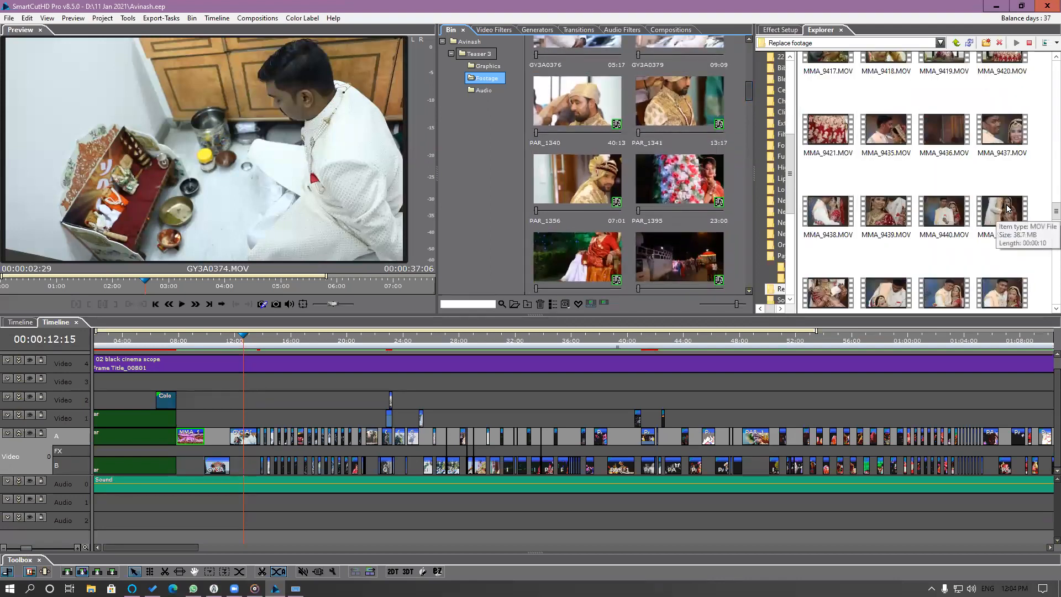
pyautogui.click(599, 108)
pyautogui.keyDown('shift'); pyautogui.click(625, 188); pyautogui.keyUp('shift')
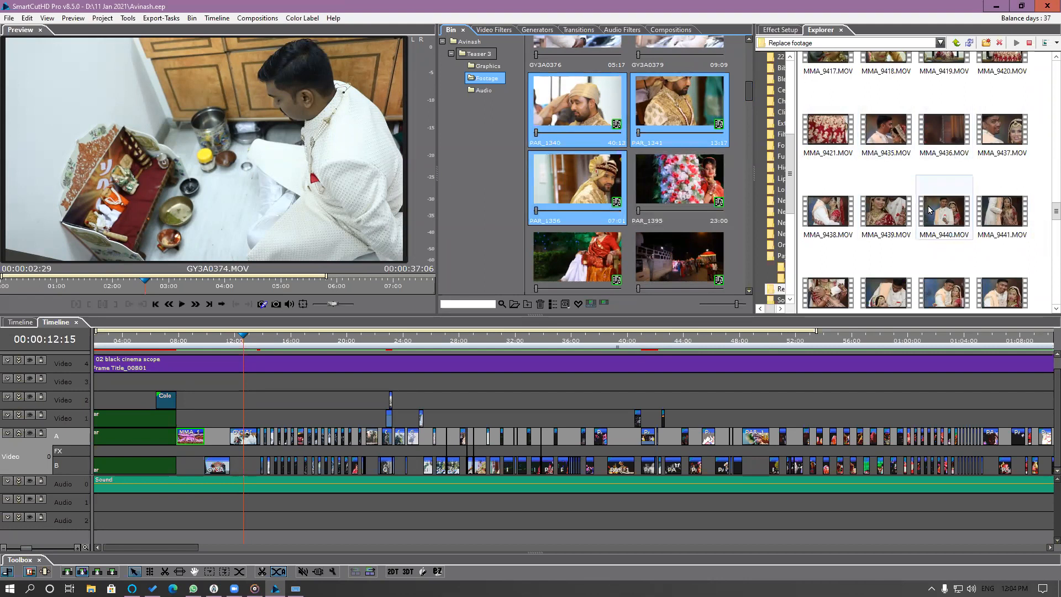
pyautogui.scroll(2, 930, 209)
pyautogui.scroll(3, 925, 203)
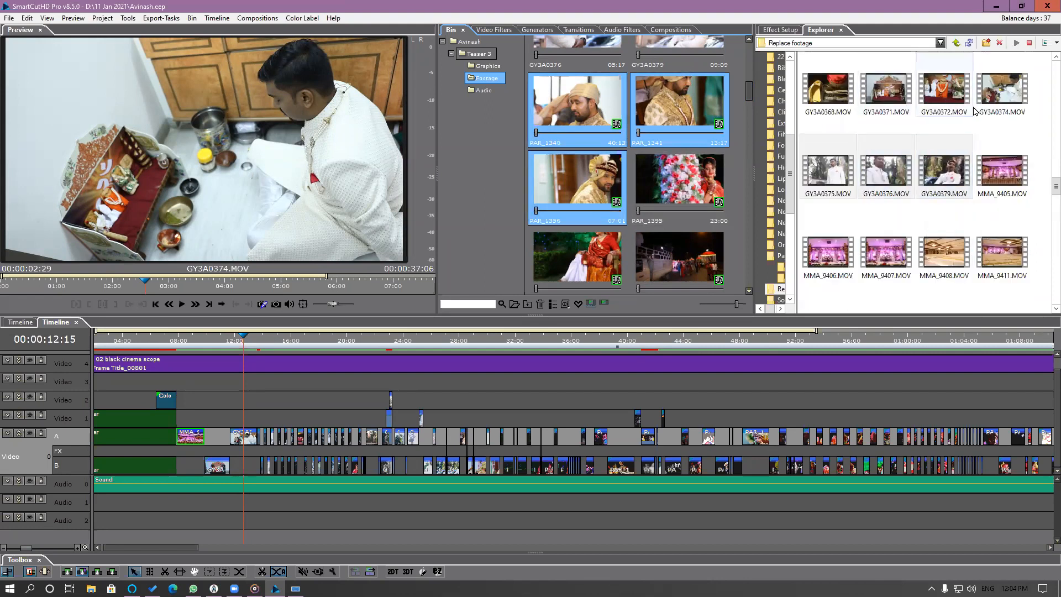
pyautogui.click(954, 99)
pyautogui.keyDown('ctrl'); pyautogui.click(1004, 99); pyautogui.keyUp('ctrl')
pyautogui.keyDown('ctrl'); pyautogui.click(953, 185); pyautogui.keyUp('ctrl')
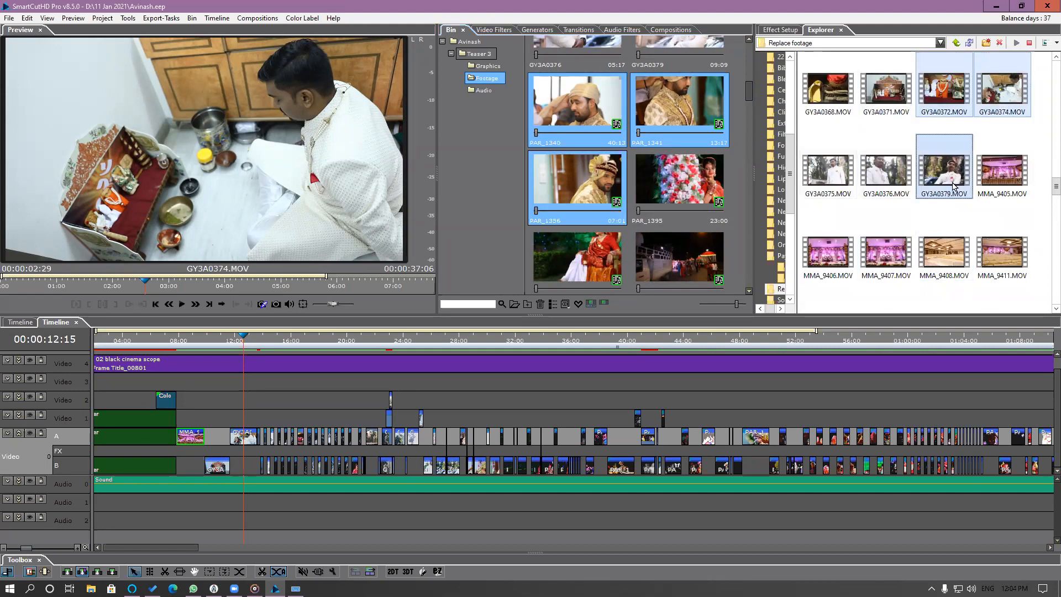
pyautogui.moveTo(925, 170); pyautogui.dragTo(675, 122)
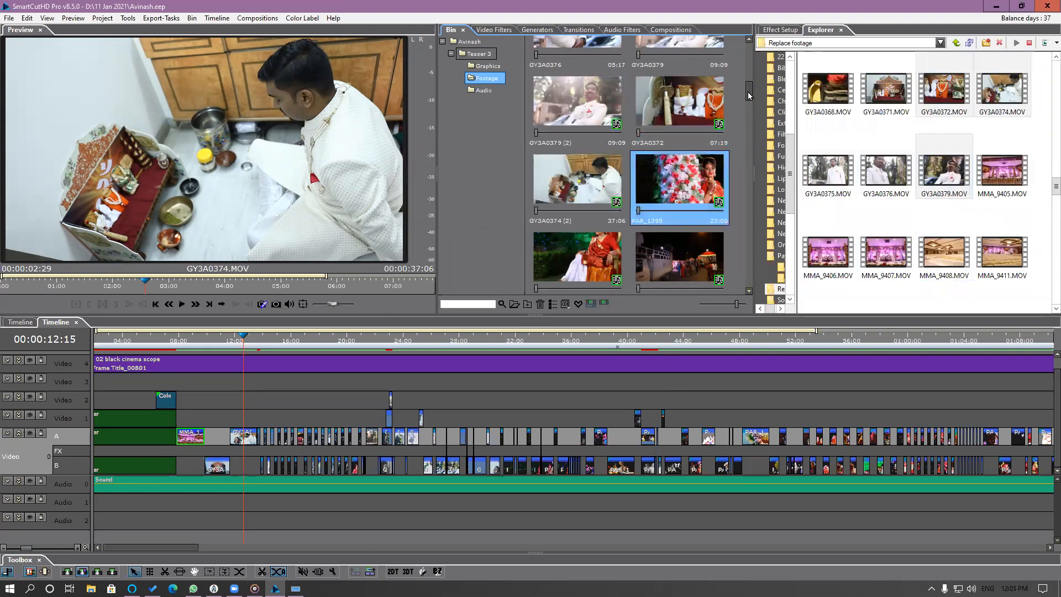
# Replace PAR_1395 in the Bin with MMA_9417.MOV and PAR_1410 with MMA_9418.MOV.
pyautogui.moveTo(746, 99); pyautogui.dragTo(745, 106)
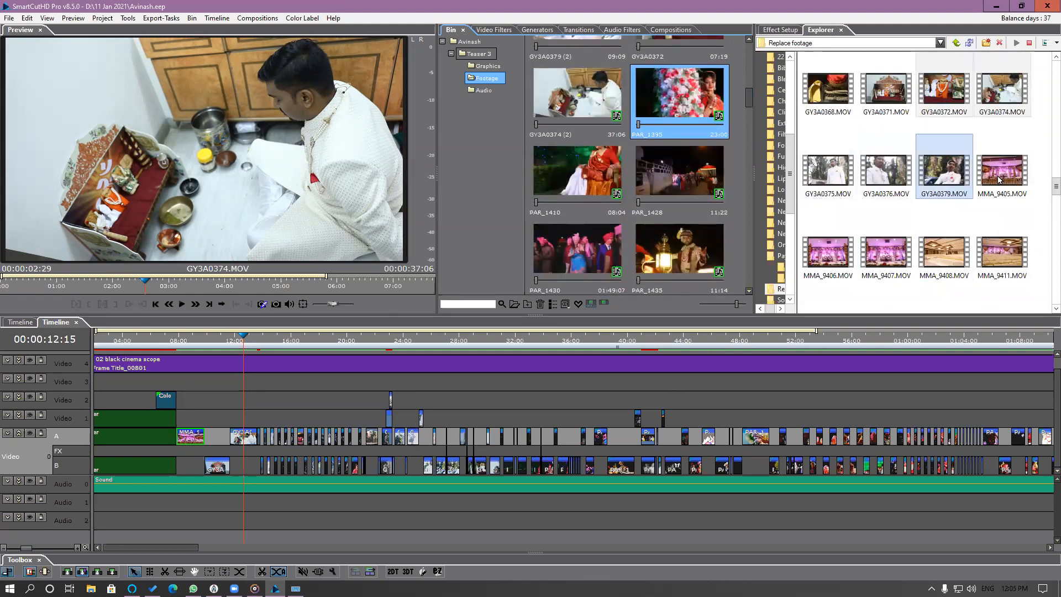
pyautogui.scroll(-5, 1046, 188)
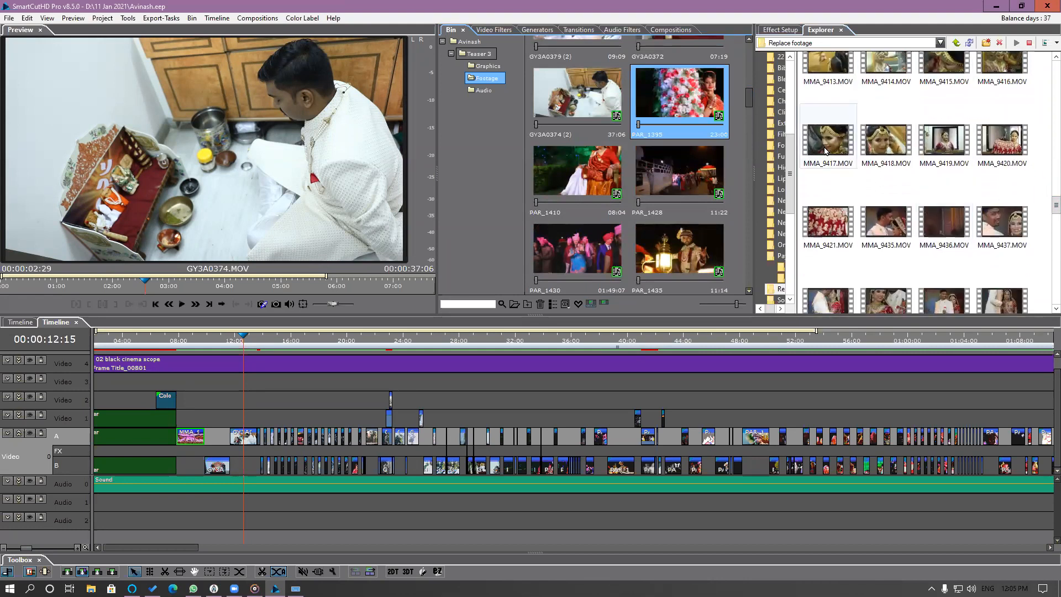
pyautogui.moveTo(826, 150); pyautogui.dragTo(711, 118)
pyautogui.click(606, 161)
pyautogui.moveTo(886, 141); pyautogui.dragTo(642, 180)
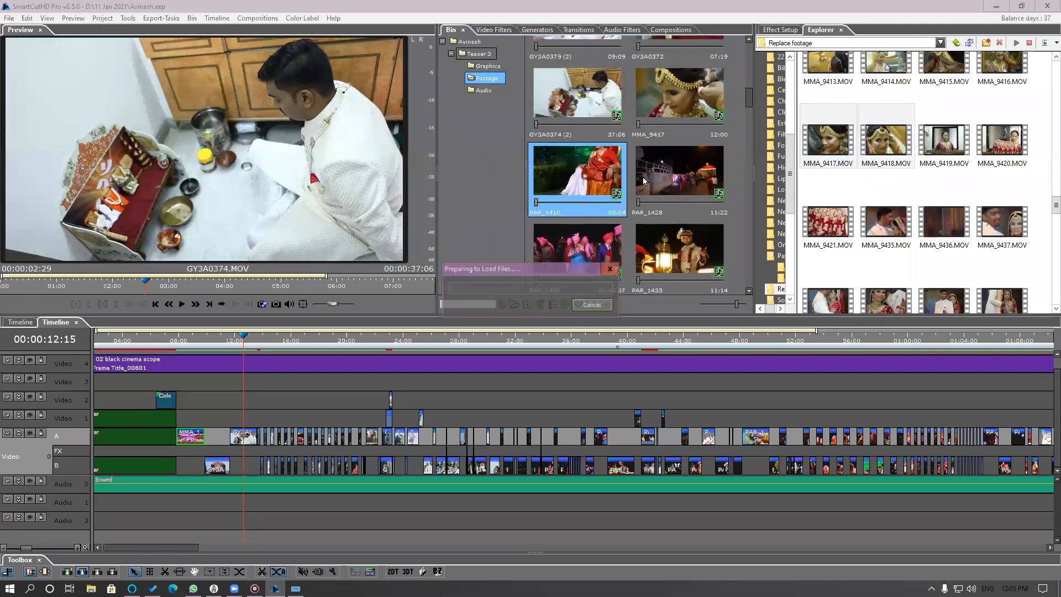
# Replace the Bin clips from PAR_1428 through PAR_1479 together with DP9A3304.MOV through DP9A3314.MOV from the Replace footage folder.
pyautogui.click(694, 177)
pyautogui.scroll(10, 939, 167)
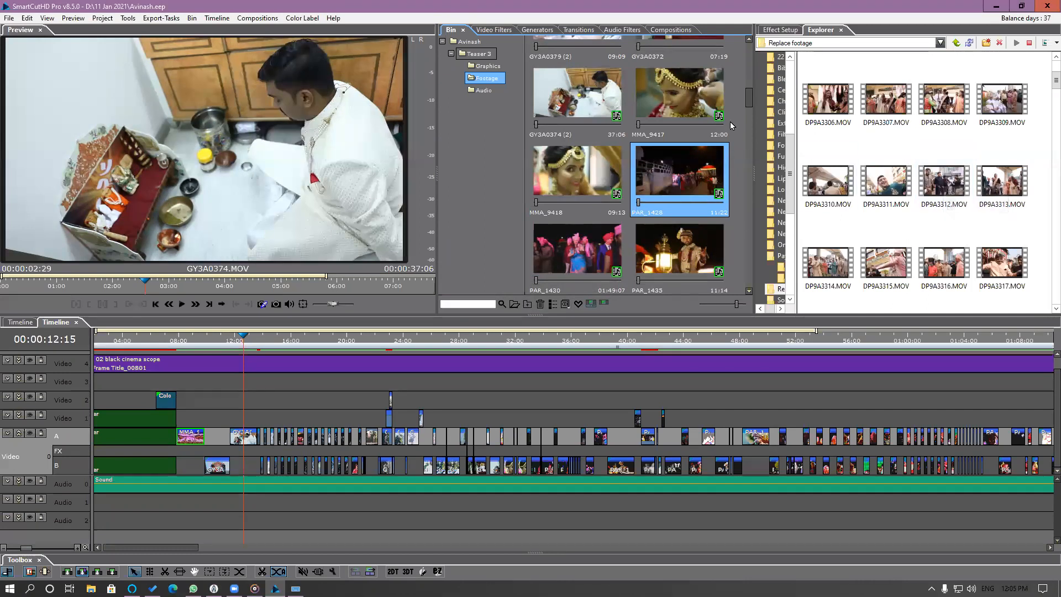
pyautogui.scroll(-1, 746, 102)
pyautogui.click(613, 183)
pyautogui.keyDown('ctrl'); pyautogui.click(673, 160); pyautogui.keyUp('ctrl')
pyautogui.keyDown('ctrl'); pyautogui.click(675, 102); pyautogui.keyUp('ctrl')
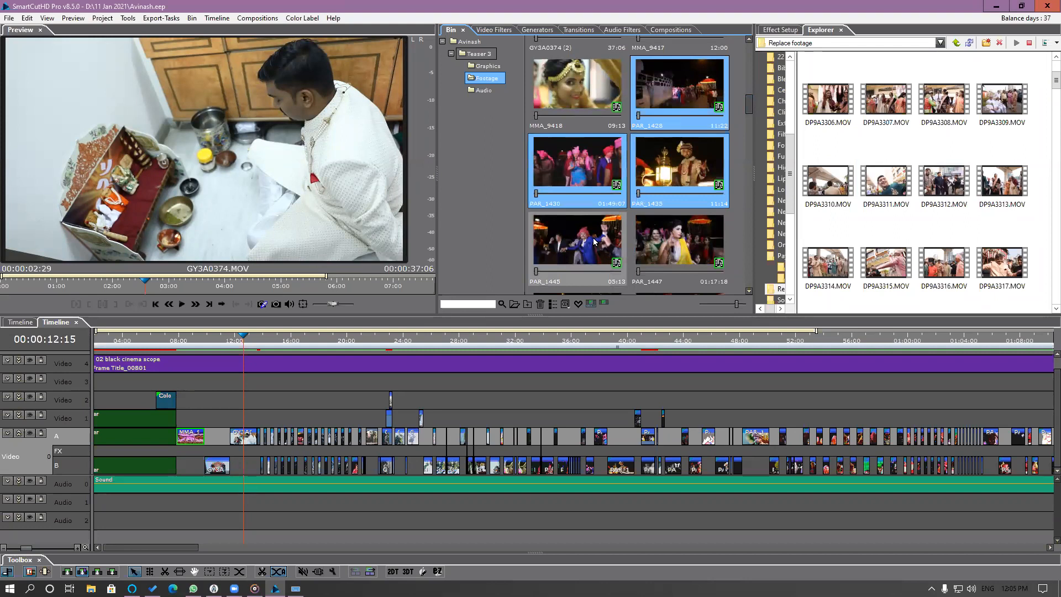
pyautogui.keyDown('ctrl'); pyautogui.click(593, 240); pyautogui.keyUp('ctrl')
pyautogui.keyDown('ctrl'); pyautogui.click(671, 238); pyautogui.keyUp('ctrl')
pyautogui.scroll(-2, 748, 112)
pyautogui.keyDown('ctrl'); pyautogui.click(577, 177); pyautogui.keyUp('ctrl')
pyautogui.keyDown('ctrl'); pyautogui.click(678, 176); pyautogui.keyUp('ctrl')
pyautogui.keyDown('shift'); pyautogui.click(661, 253); pyautogui.keyUp('shift')
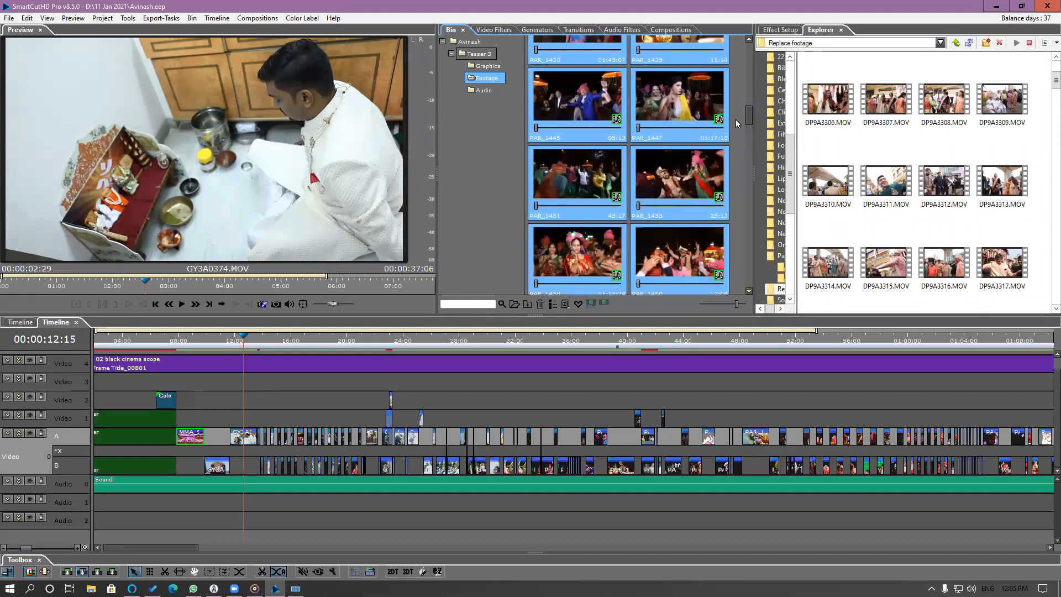
pyautogui.scroll(-2, 749, 118)
pyautogui.keyDown('ctrl'); pyautogui.click(569, 204); pyautogui.keyUp('ctrl')
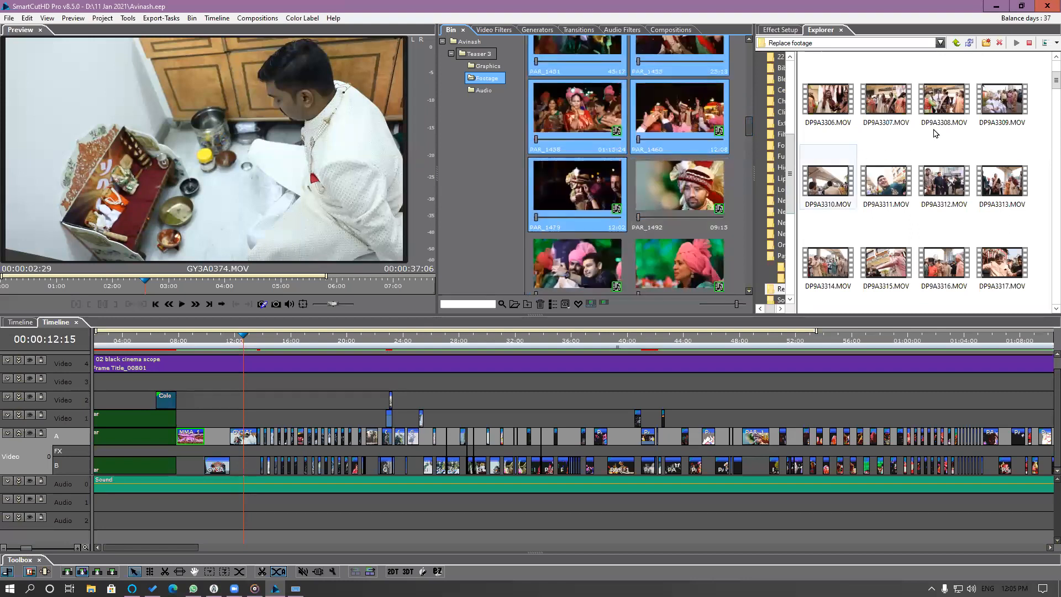
pyautogui.scroll(3, 1046, 77)
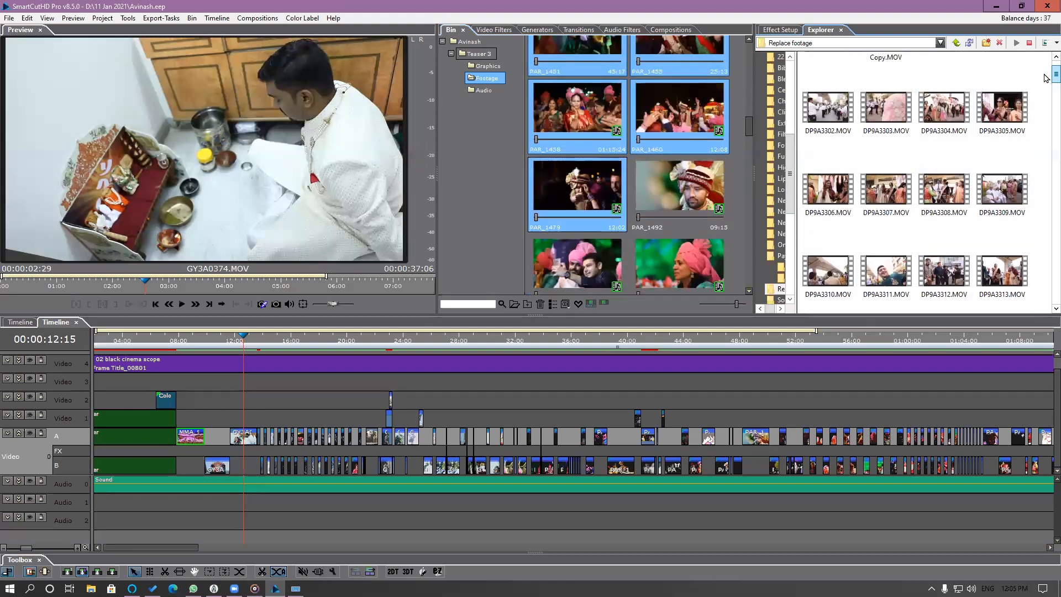
pyautogui.click(940, 111)
pyautogui.keyDown('ctrl'); pyautogui.click(994, 119); pyautogui.keyUp('ctrl')
pyautogui.keyDown('ctrl'); pyautogui.click(933, 192); pyautogui.keyUp('ctrl')
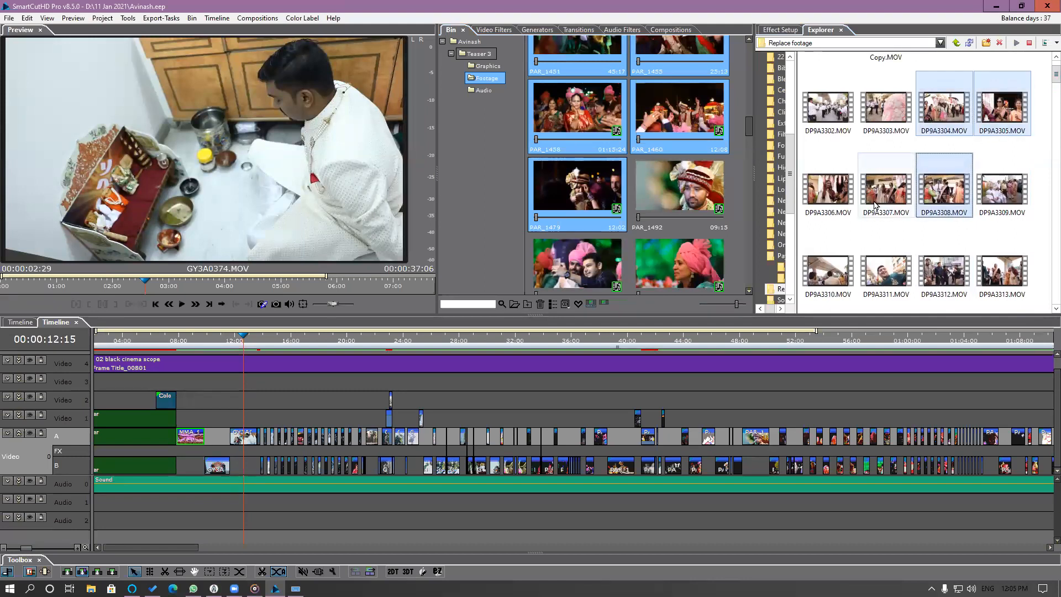
pyautogui.keyDown('ctrl'); pyautogui.click(884, 190); pyautogui.keyUp('ctrl')
pyautogui.keyDown('ctrl'); pyautogui.click(828, 190); pyautogui.keyUp('ctrl')
pyautogui.keyDown('ctrl'); pyautogui.click(1000, 191); pyautogui.keyUp('ctrl')
pyautogui.keyDown('ctrl'); pyautogui.click(828, 271); pyautogui.keyUp('ctrl')
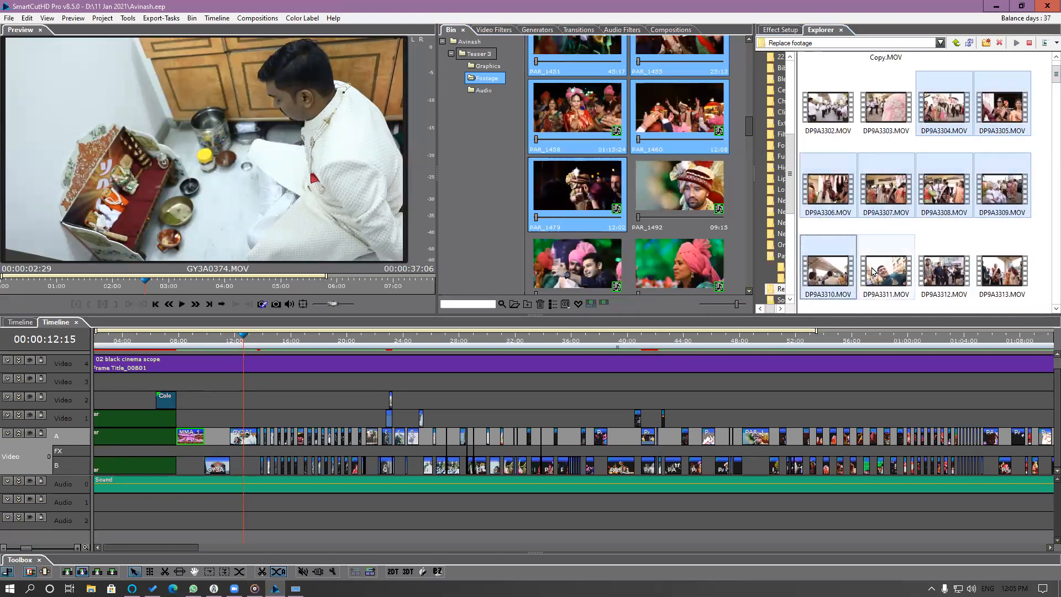
pyautogui.keyDown('ctrl'); pyautogui.click(884, 270); pyautogui.keyUp('ctrl')
pyautogui.keyDown('ctrl'); pyautogui.click(942, 270); pyautogui.keyUp('ctrl')
pyautogui.keyDown('ctrl'); pyautogui.click(1000, 271); pyautogui.keyUp('ctrl')
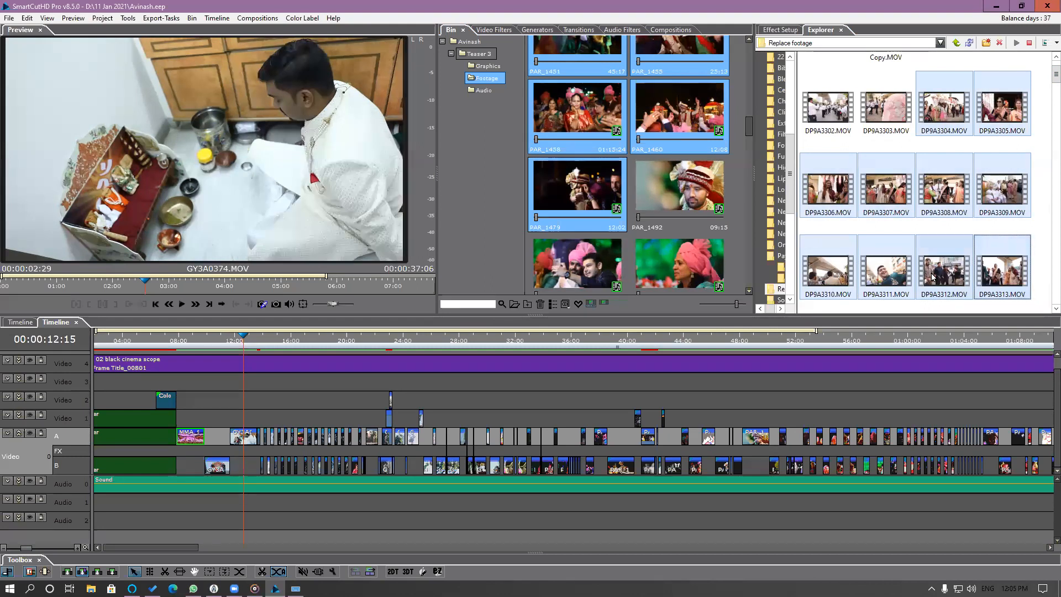
pyautogui.scroll(-1, 1046, 87)
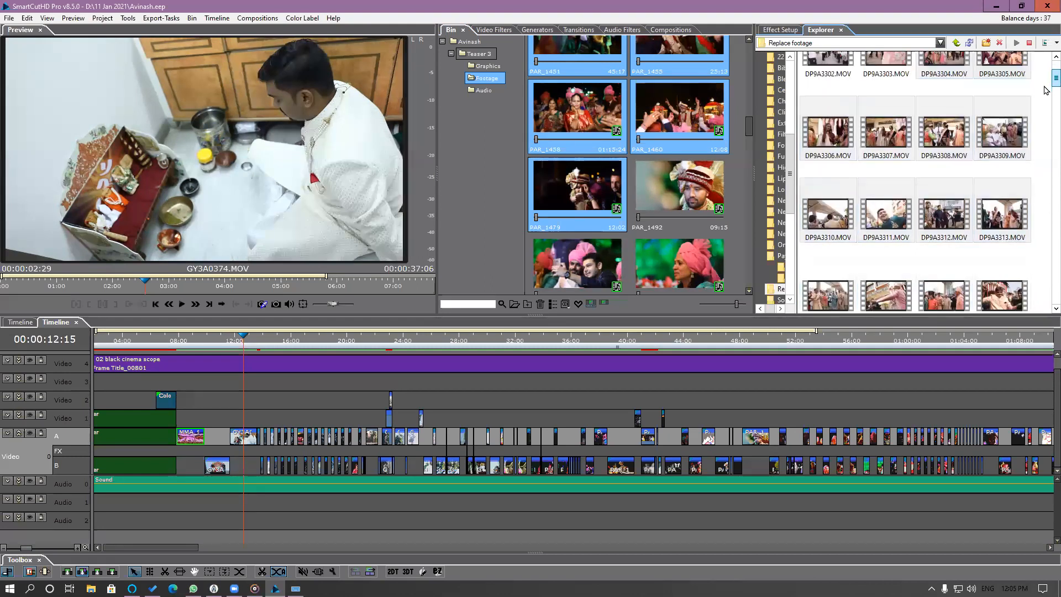
pyautogui.scroll(-1, 1046, 90)
pyautogui.keyDown('ctrl'); pyautogui.click(827, 216); pyautogui.keyUp('ctrl')
pyautogui.moveTo(828, 215); pyautogui.dragTo(601, 191)
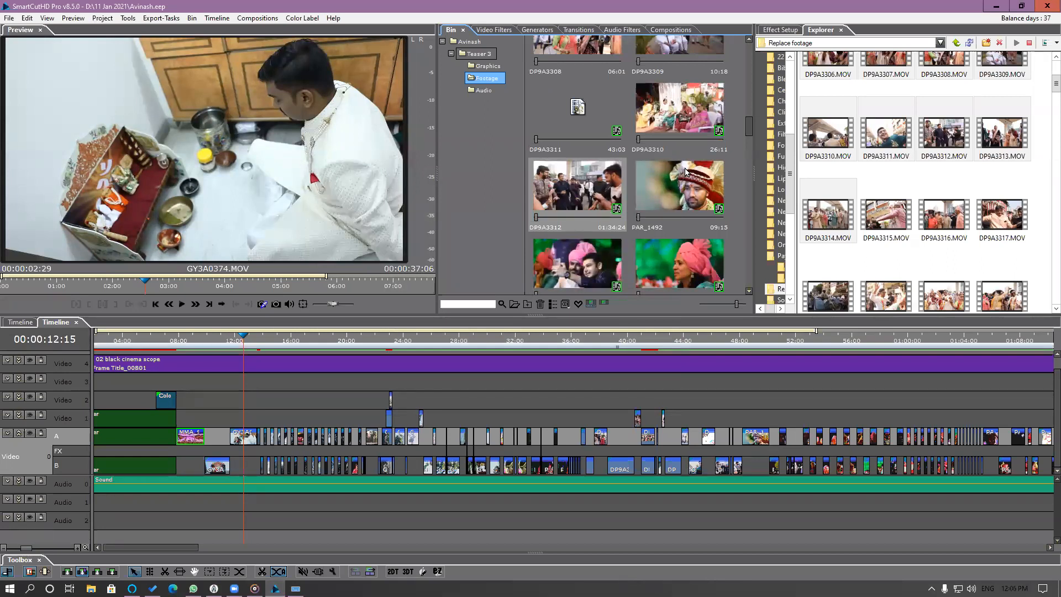
# Replace PAR_1492 and all clips after it in the Bin together with MMA_9435.MOV through MMA_9812.MOV.
pyautogui.click(688, 198)
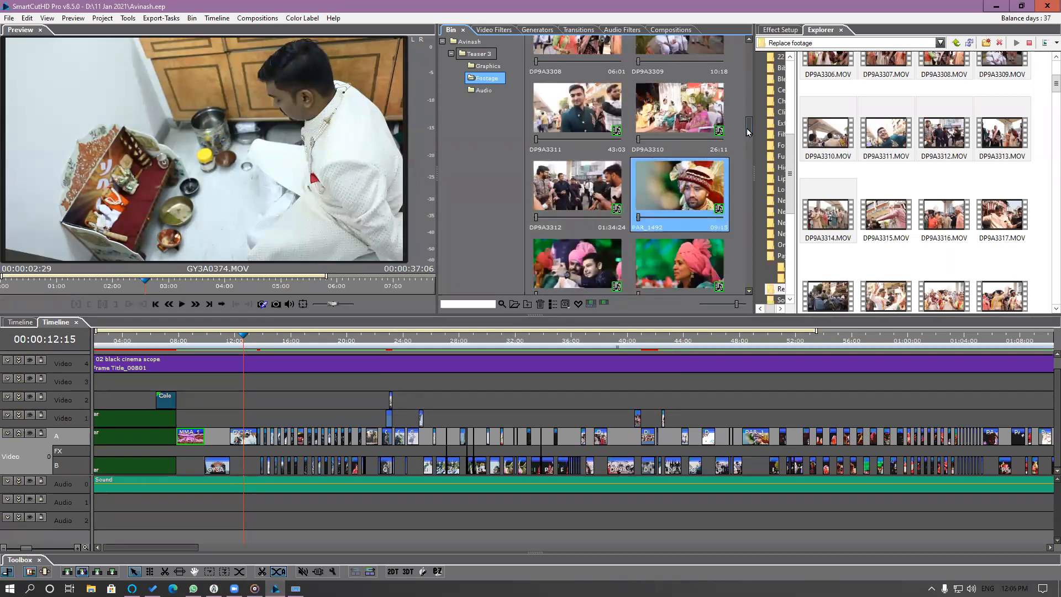
pyautogui.moveTo(748, 131)
pyautogui.mouseDown()
pyautogui.moveTo(734, 294)
pyautogui.moveTo(744, 108)
pyautogui.moveTo(744, 137)
pyautogui.mouseUp()
pyautogui.hotkey('ctrl', 'a')
pyautogui.moveTo(1056, 83); pyautogui.dragTo(1022, 208)
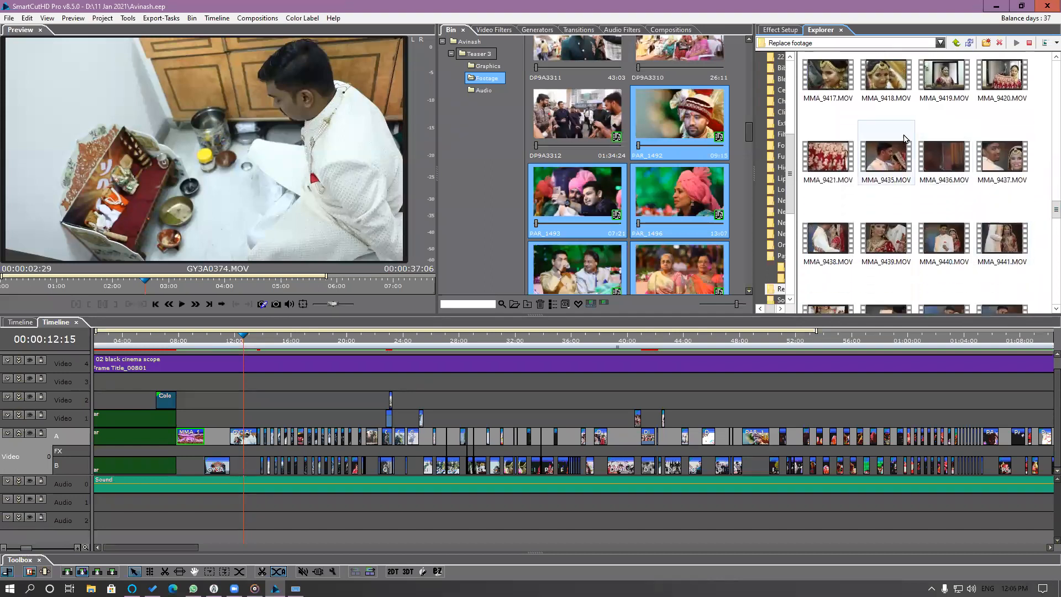
pyautogui.click(895, 152)
pyautogui.moveTo(1054, 209); pyautogui.dragTo(1046, 316)
pyautogui.keyDown('shift'); pyautogui.click(939, 295); pyautogui.keyUp('shift')
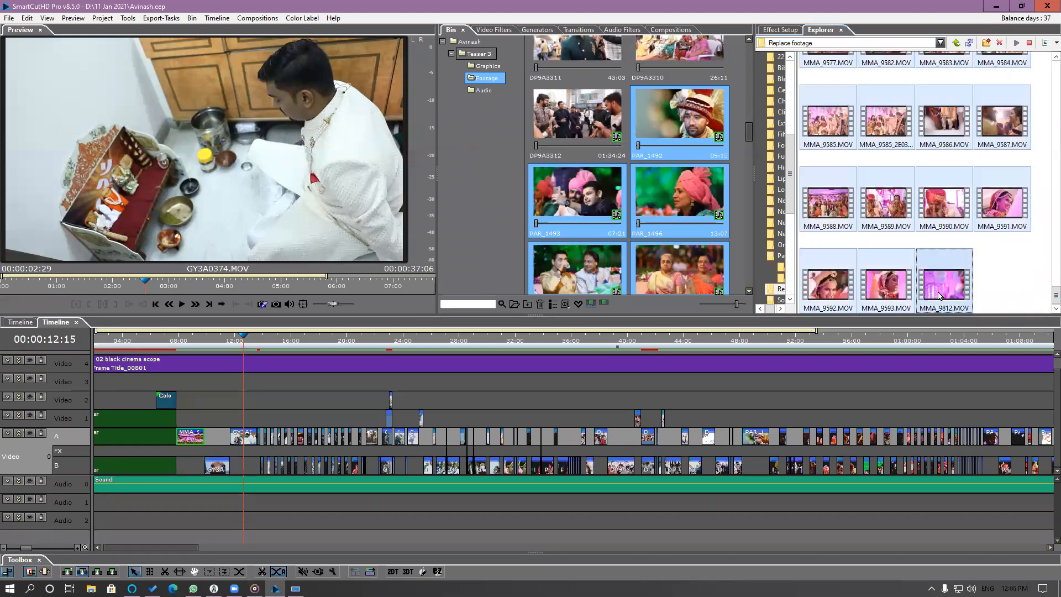
pyautogui.moveTo(943, 290); pyautogui.dragTo(701, 200)
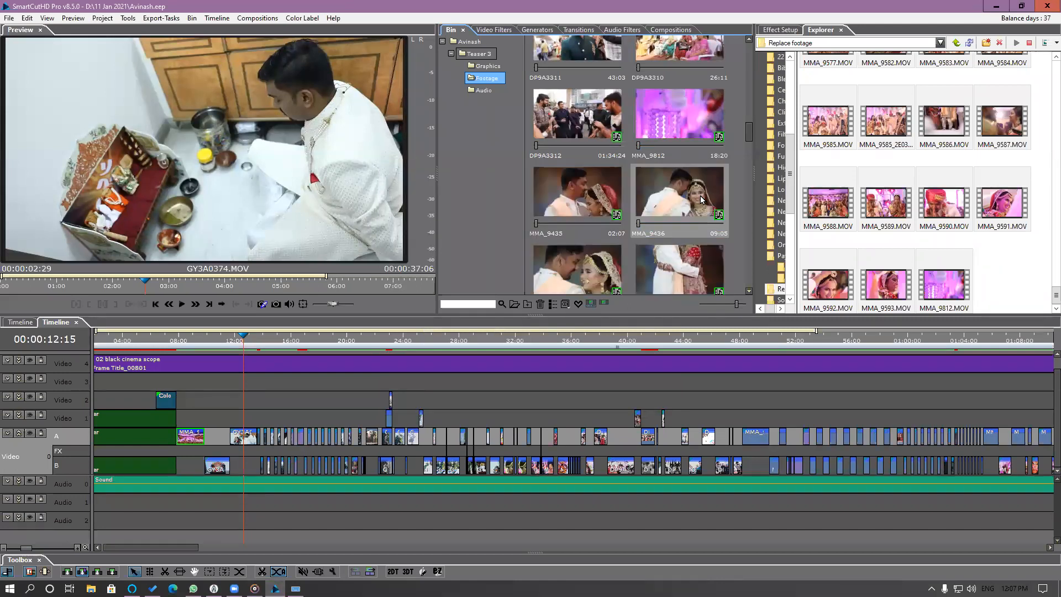
# Look through the replaced clips in the Bin and play the teaser timeline full screen from the start to check the new footage.
pyautogui.moveTo(749, 131); pyautogui.dragTo(749, 288)
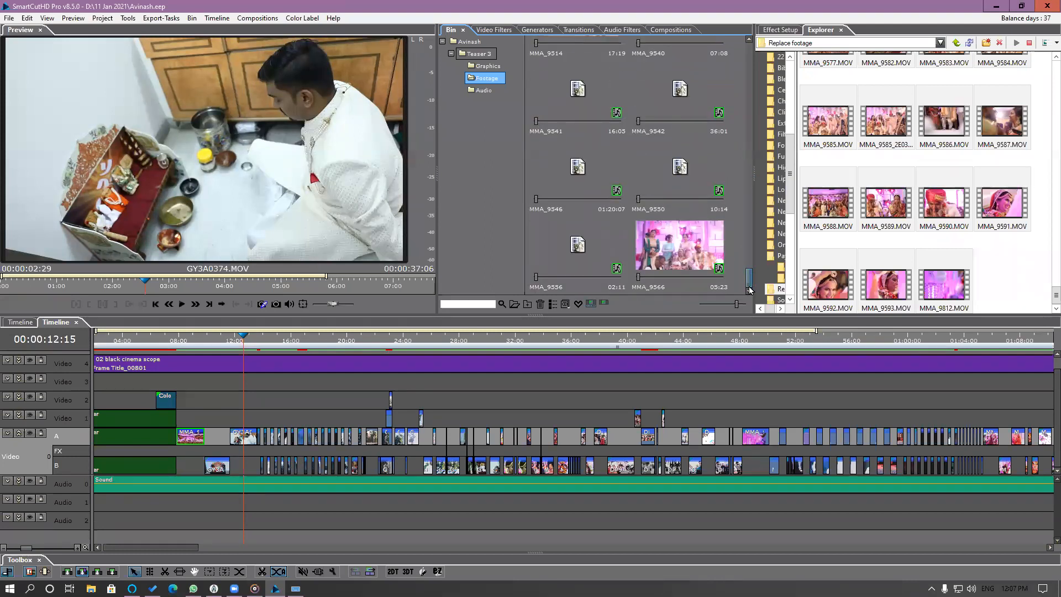
pyautogui.moveTo(749, 289); pyautogui.dragTo(749, 40)
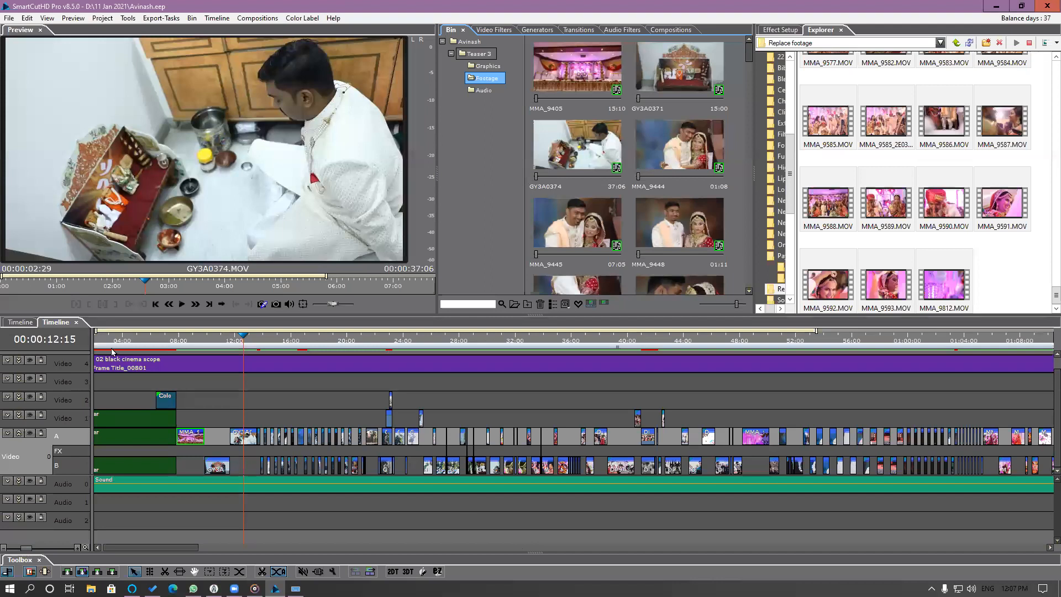
pyautogui.moveTo(104, 336); pyautogui.dragTo(12, 360)
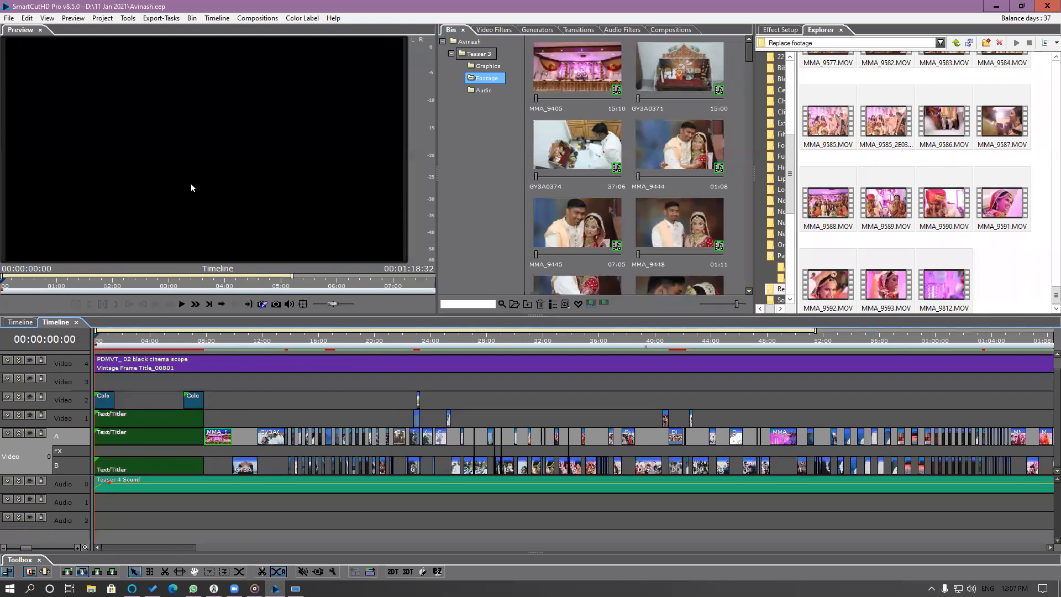
pyautogui.doubleClick(191, 183)
pyautogui.press('space')
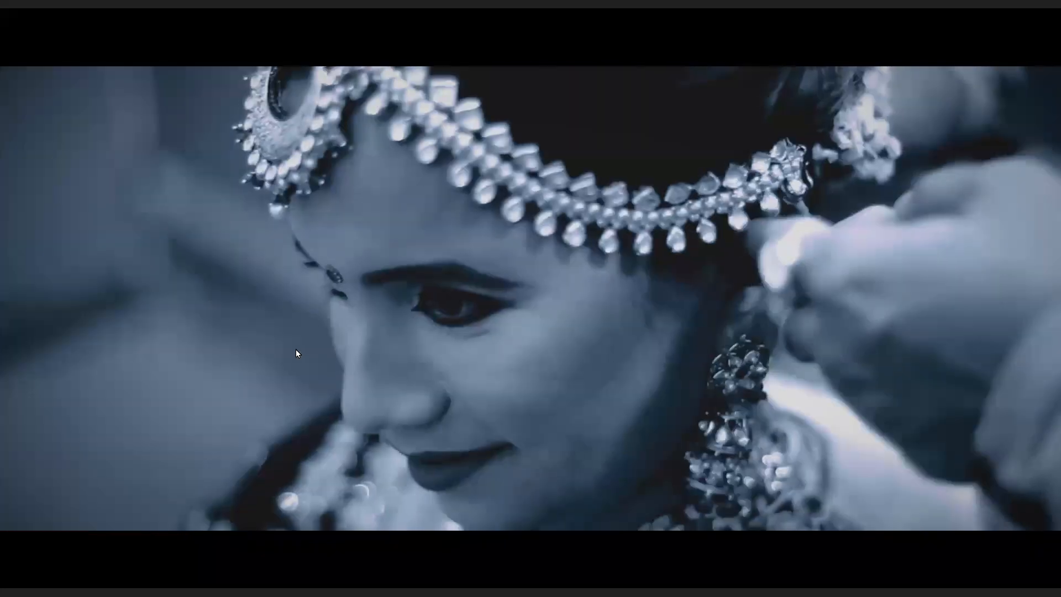
pyautogui.press('Escape')
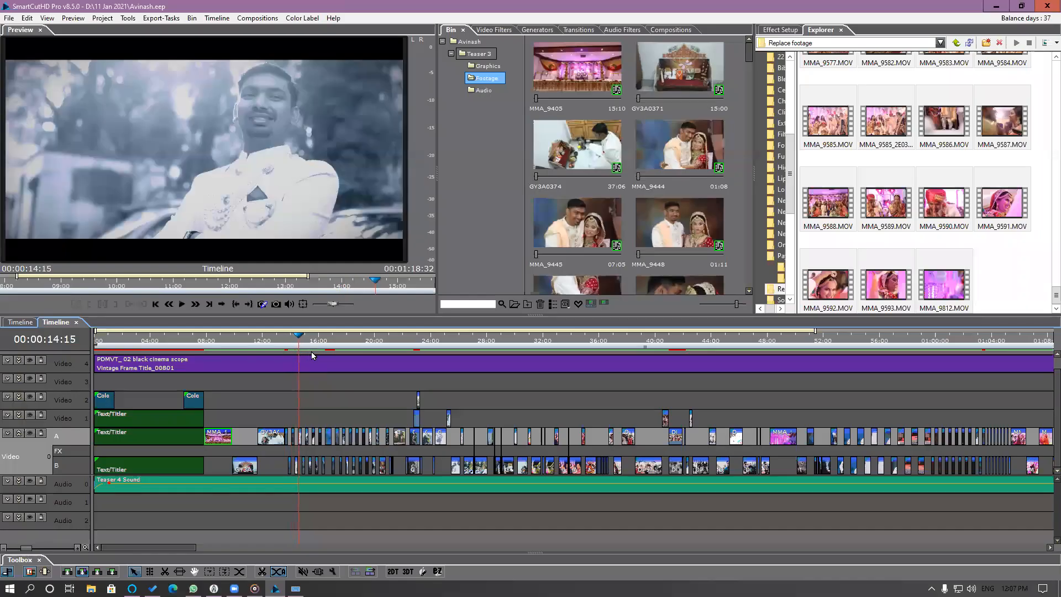
pyautogui.scroll(4, 312, 355)
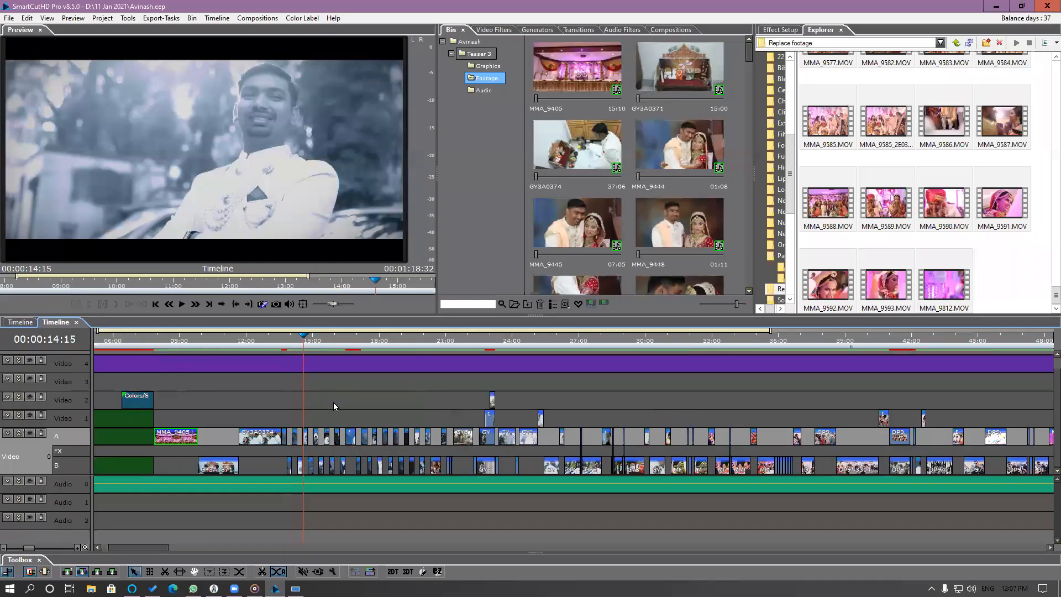
# Open the timeline segment at 14:03 and shift its used range in MMA_9438 to about 00:00:04:21.
pyautogui.click(288, 343)
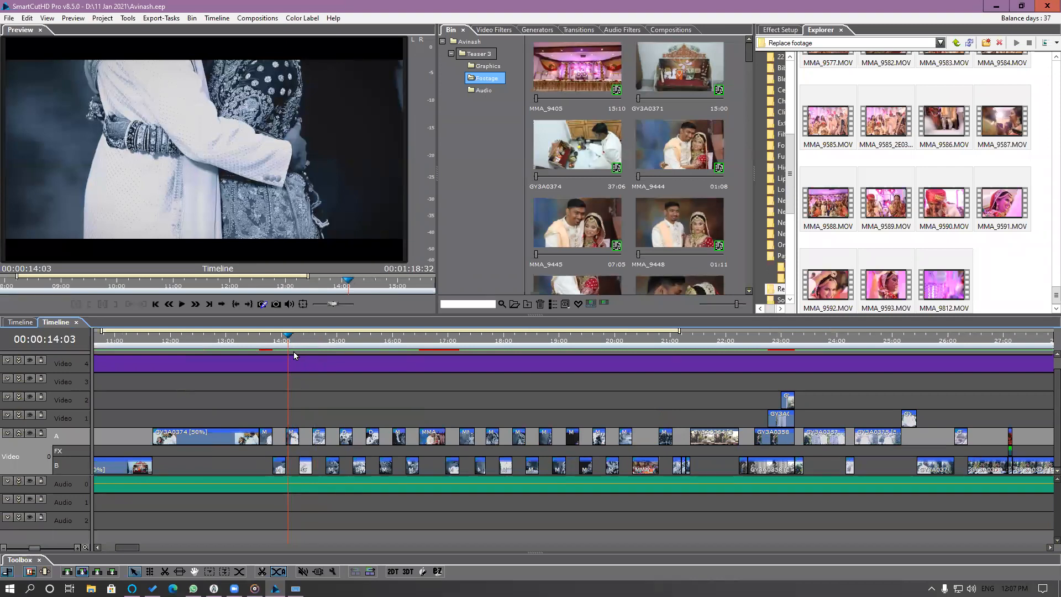
pyautogui.scroll(2, 297, 353)
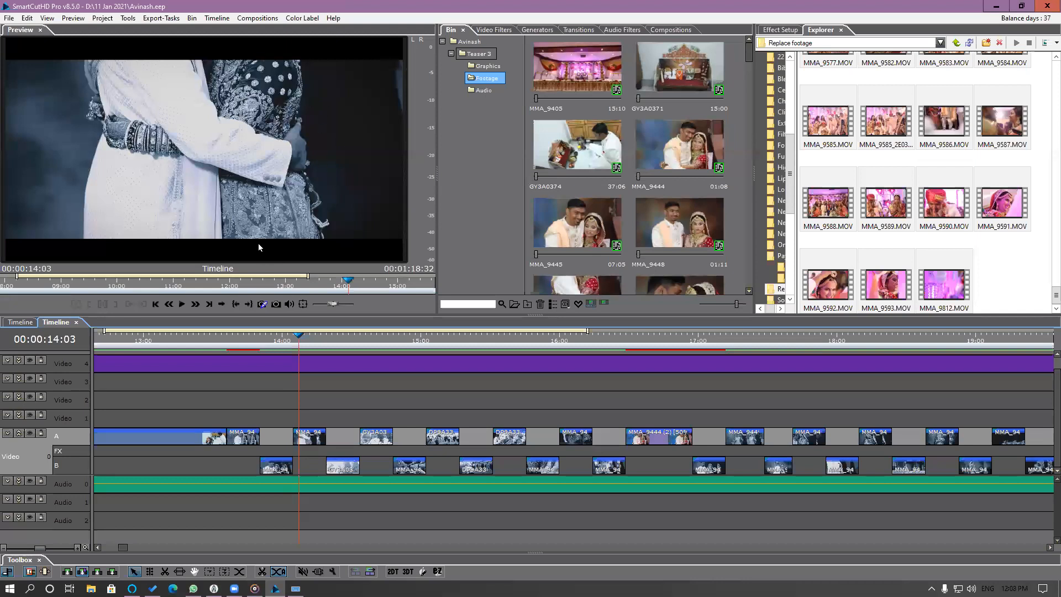
pyautogui.click(308, 438)
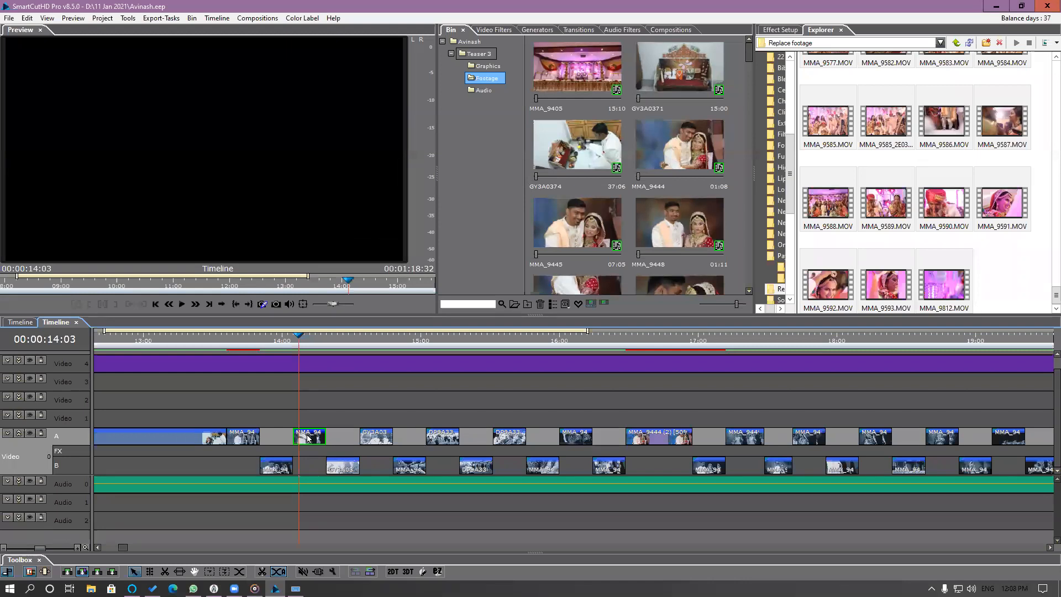
pyautogui.doubleClick(309, 437)
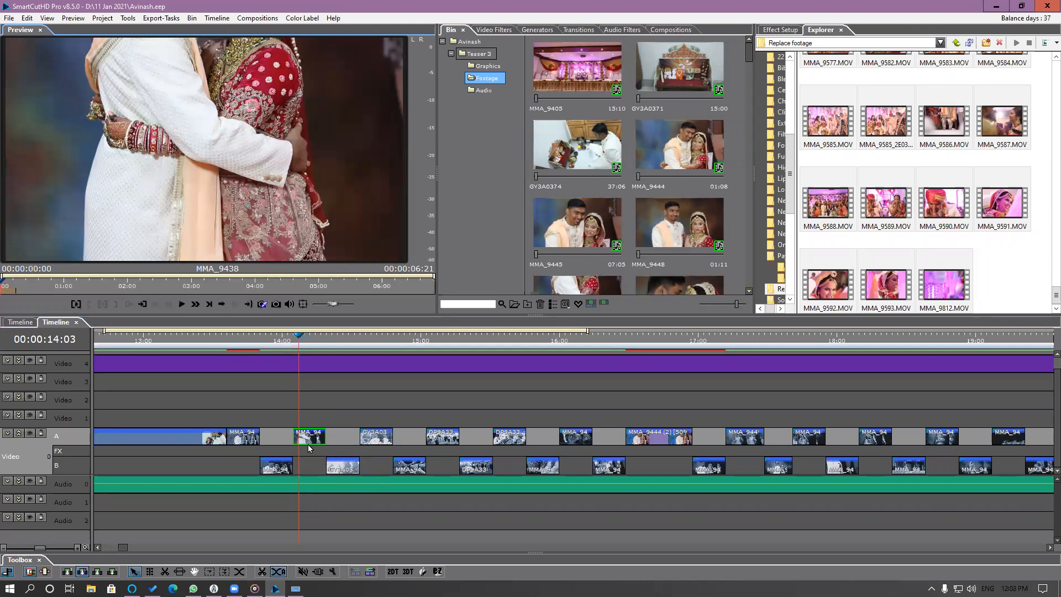
pyautogui.click(301, 340)
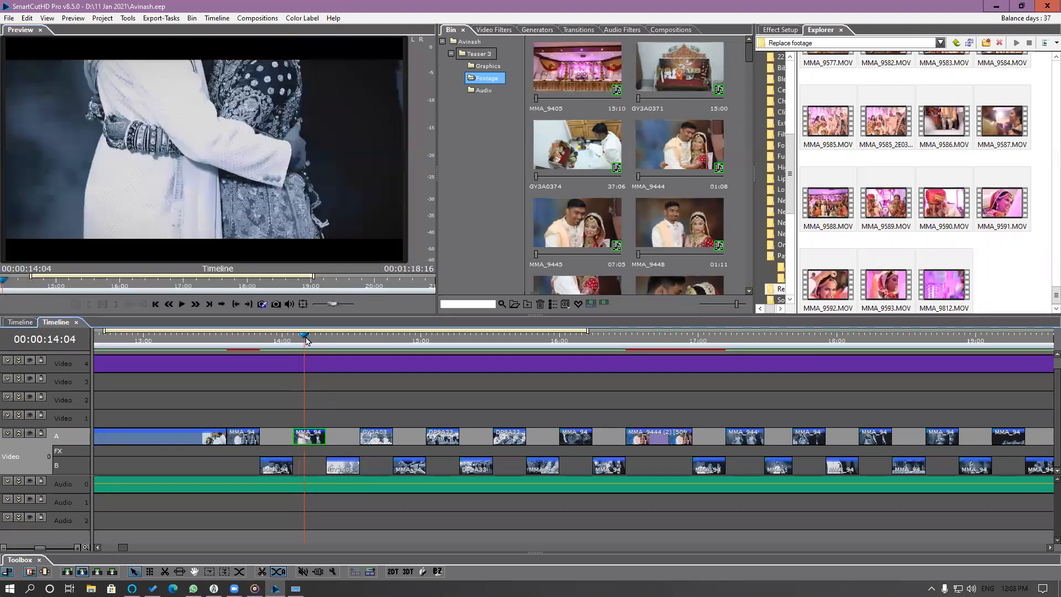
pyautogui.click(306, 438)
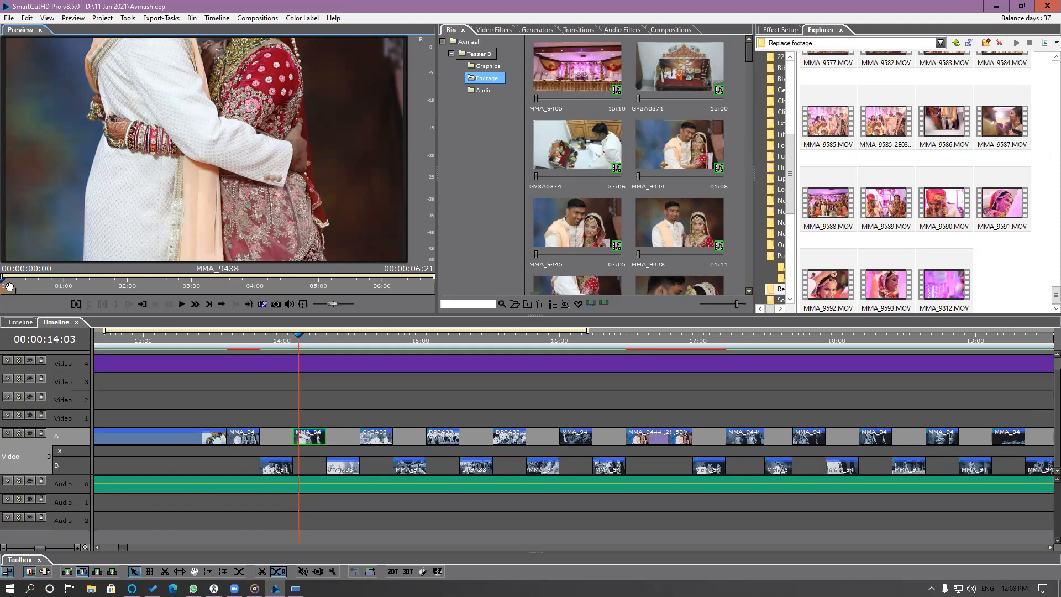
pyautogui.press('space')
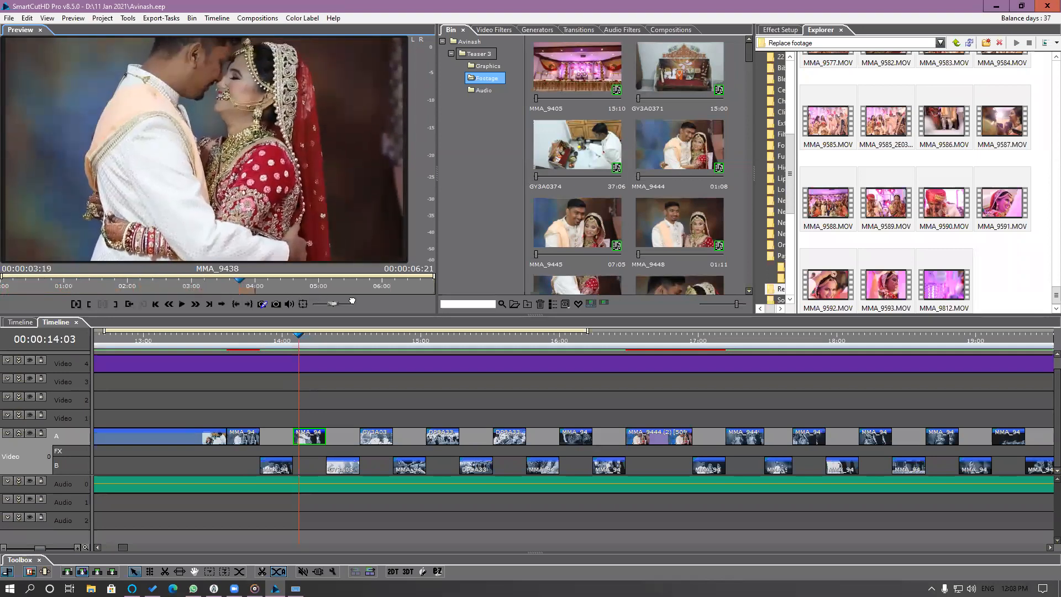
pyautogui.press('space')
pyautogui.moveTo(314, 292); pyautogui.dragTo(315, 291)
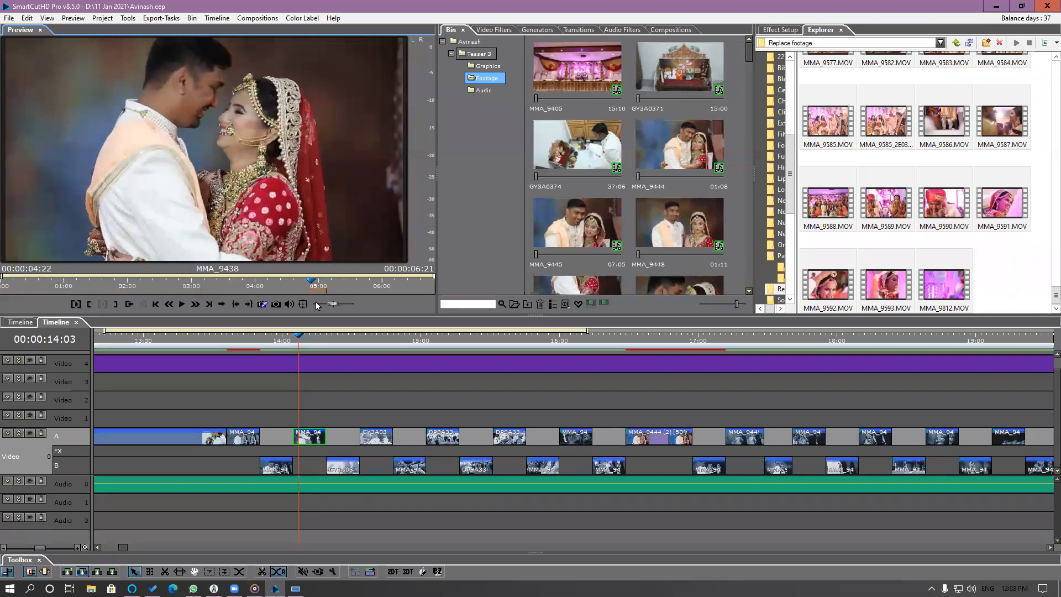
# Play the teaser timeline full screen from before the 14:03 segment to check the adjusted shot.
pyautogui.click(297, 341)
pyautogui.moveTo(294, 341); pyautogui.dragTo(146, 350)
pyautogui.click(241, 175)
pyautogui.doubleClick(241, 175)
pyautogui.press('space')
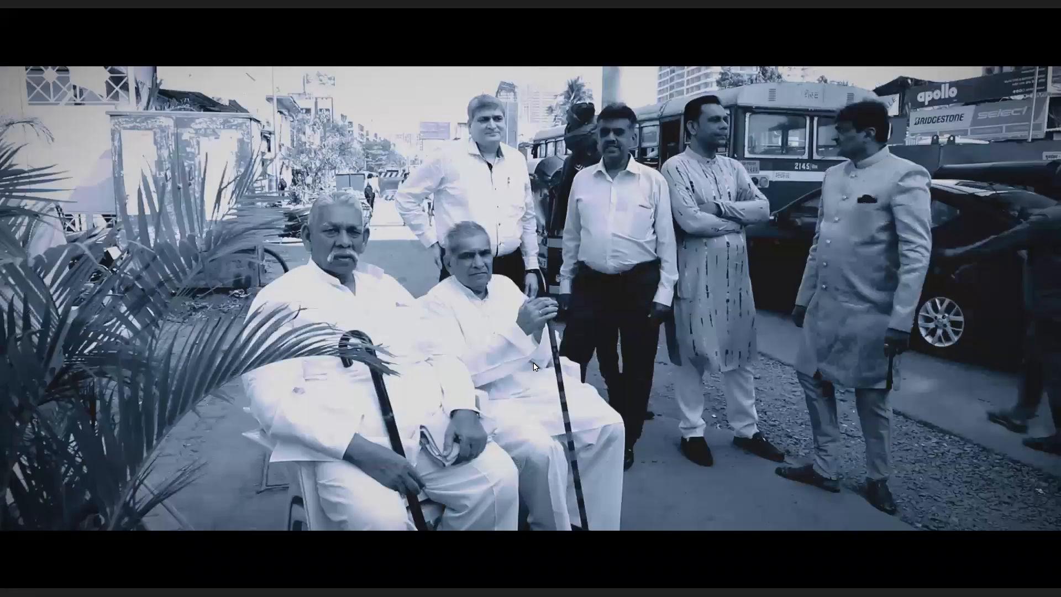
pyautogui.press('Escape')
# Shift the used range of the segment at 15:21 to about 06:02 in MMA_9439 and of the one at 16:02 to about 08:23 in MMA_9441.
pyautogui.doubleClick(542, 473)
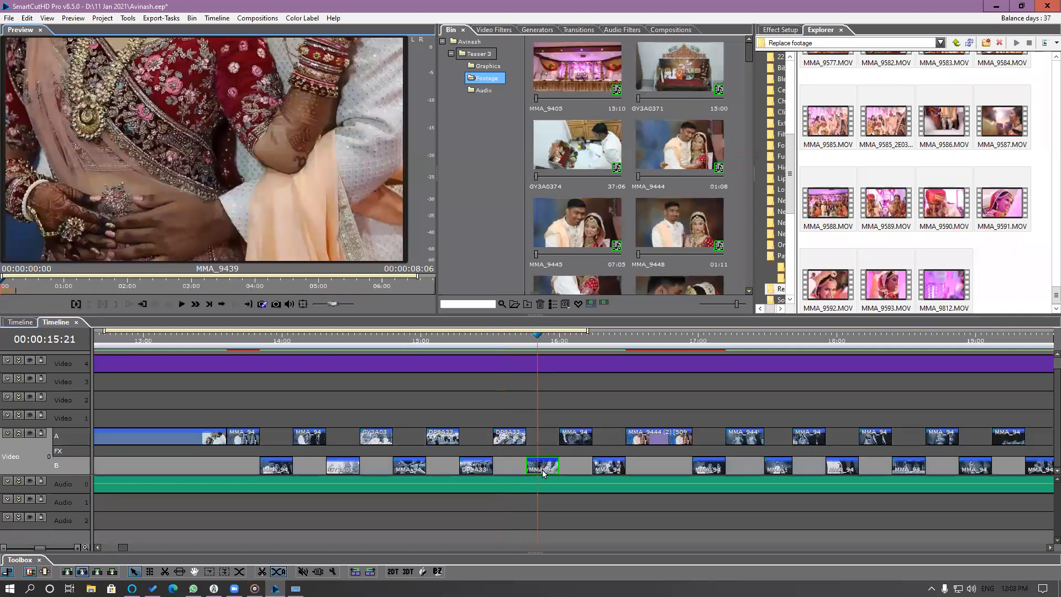
pyautogui.moveTo(155, 290); pyautogui.dragTo(381, 288)
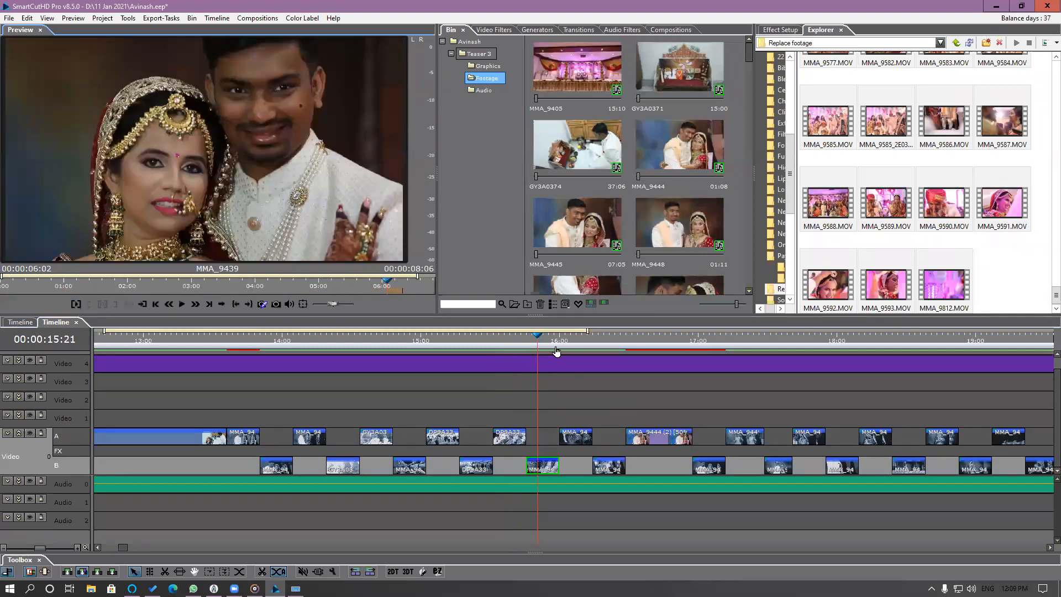
pyautogui.press('space')
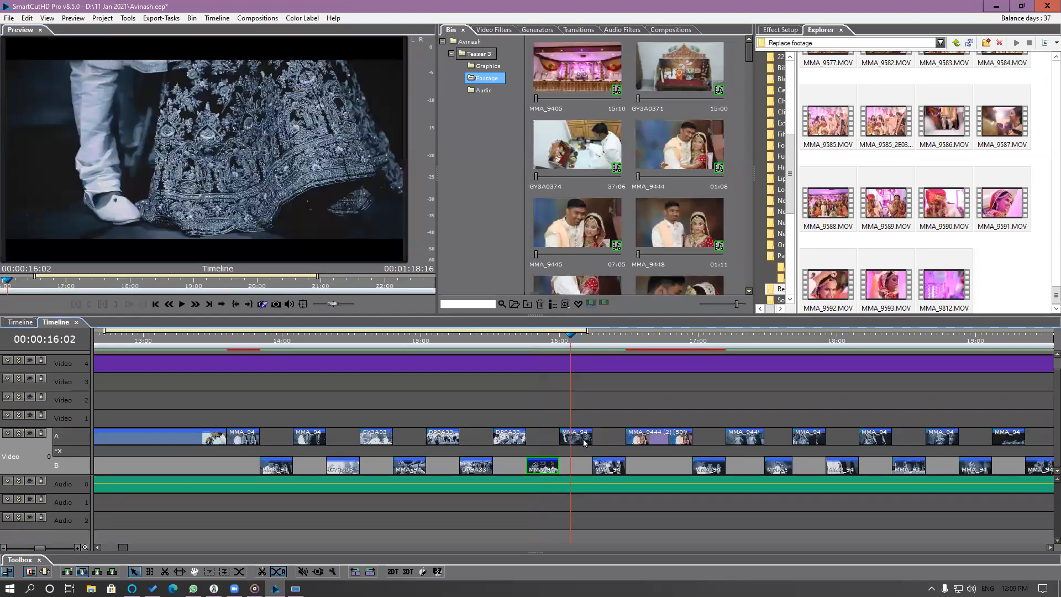
pyautogui.doubleClick(584, 441)
pyautogui.moveTo(8, 288); pyautogui.dragTo(426, 288)
# Look through the source of the segment at 16:07 and shift its used range to about 00:00:03:11 in MMA_9442.
pyautogui.scroll(-1, 574, 427)
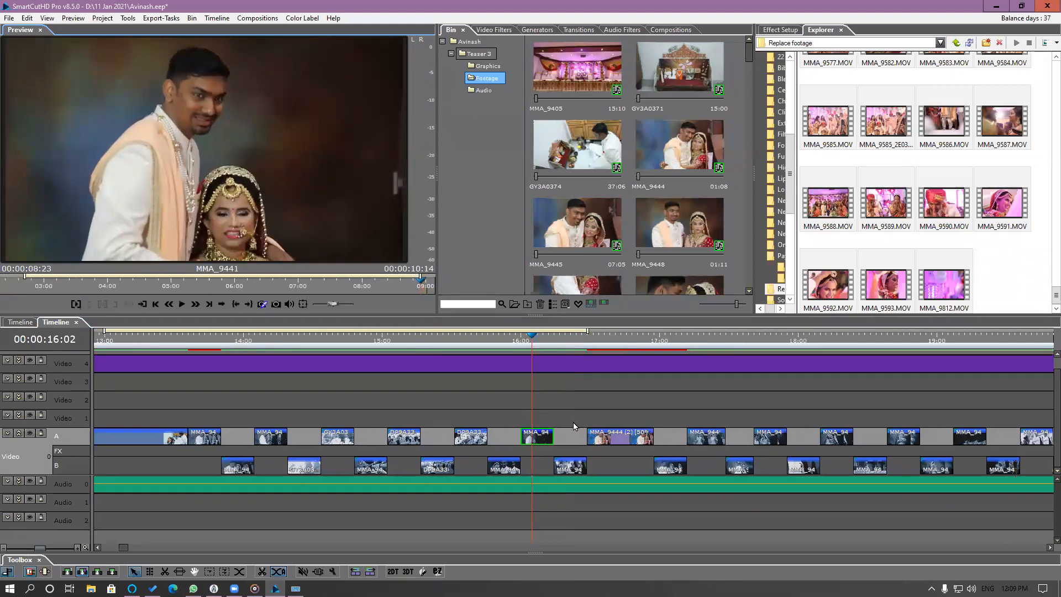
pyautogui.scroll(-1, 575, 427)
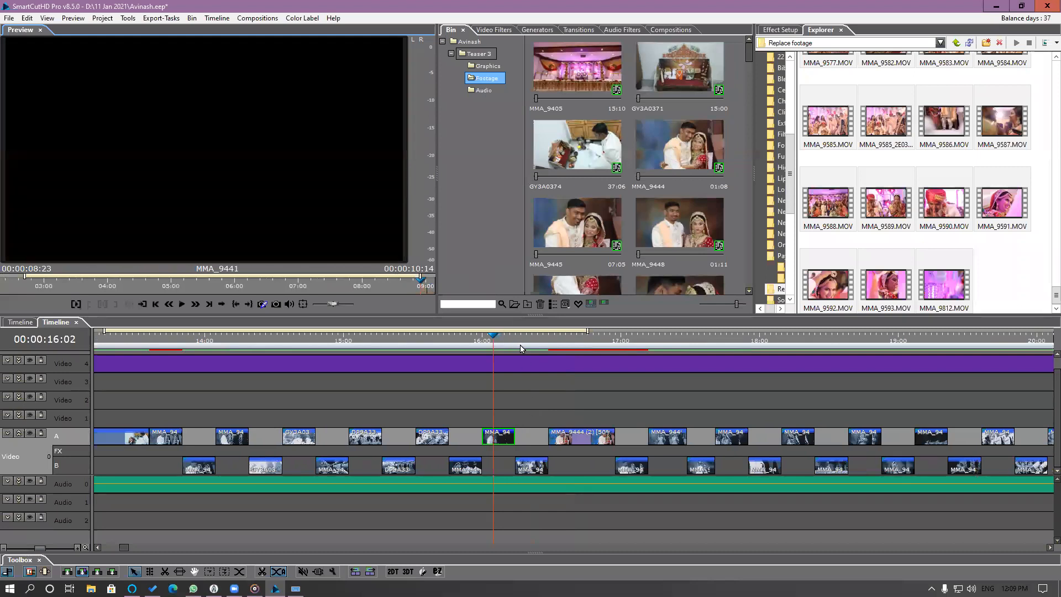
pyautogui.click(521, 348)
pyautogui.click(538, 470)
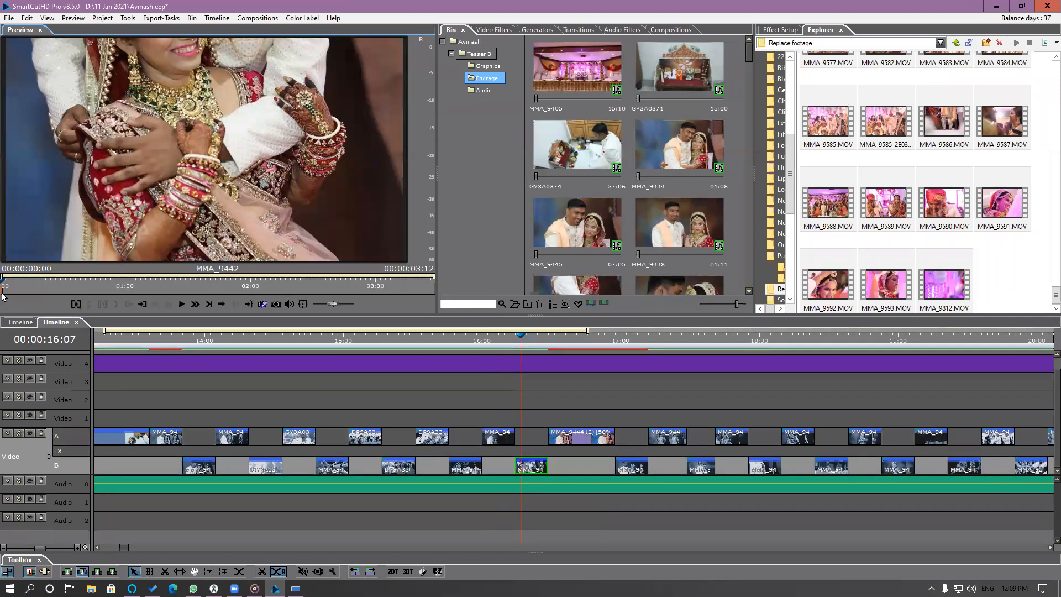
pyautogui.moveTo(8, 290); pyautogui.dragTo(324, 291)
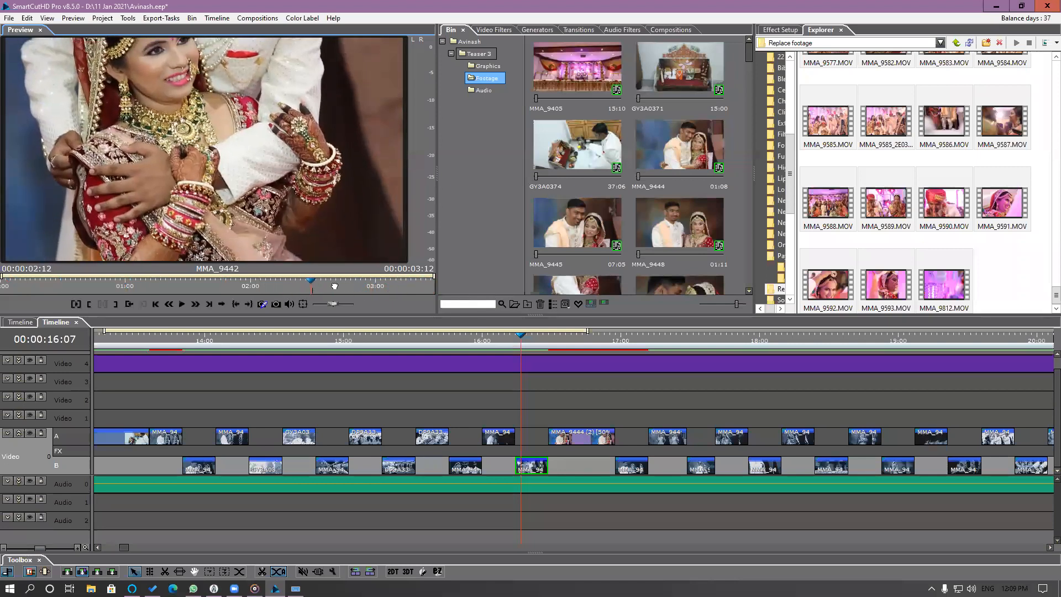
pyautogui.click(58, 289)
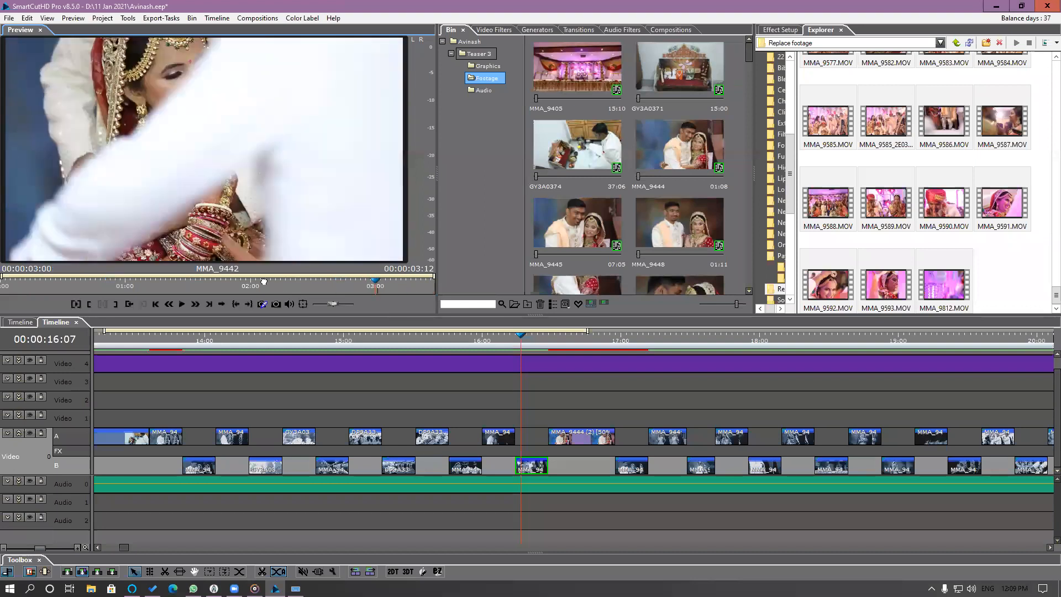
pyautogui.click(9, 294)
pyautogui.moveTo(8, 295); pyautogui.dragTo(516, 312)
pyautogui.moveTo(438, 314); pyautogui.dragTo(552, 352)
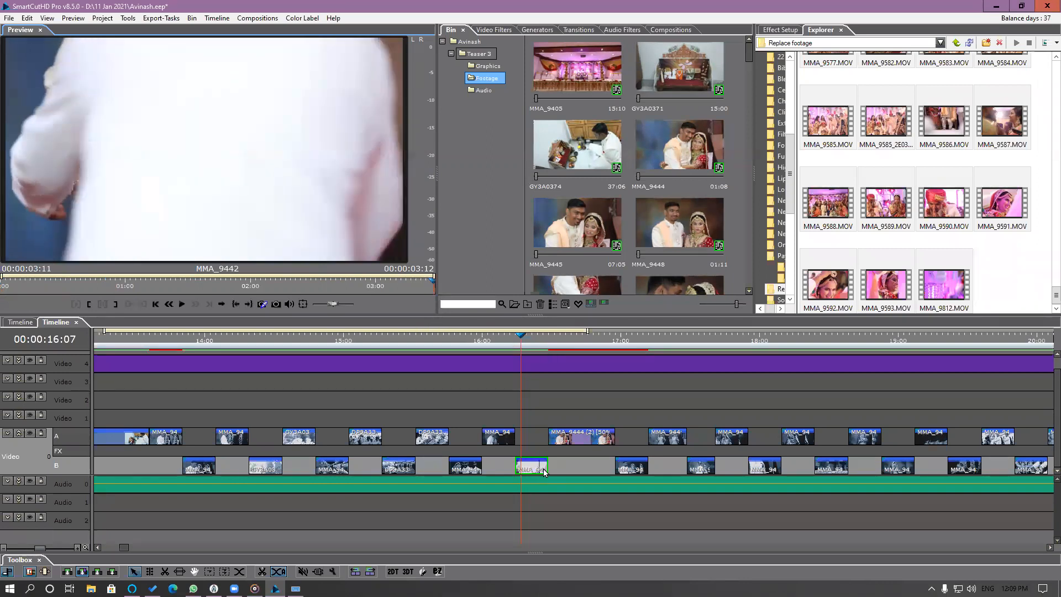
pyautogui.click(524, 343)
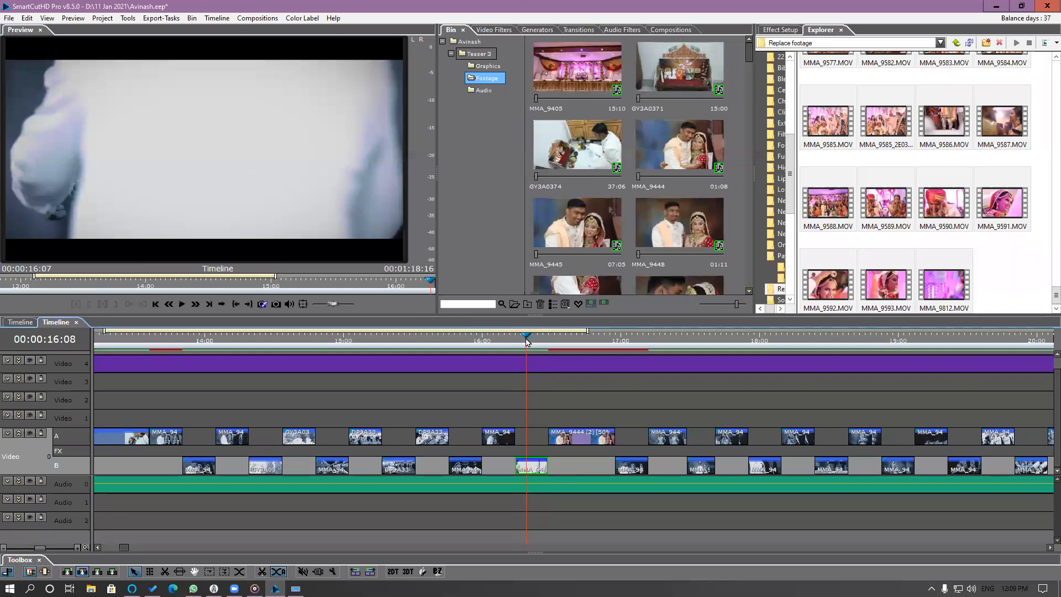
# Highlight the source clip of the segment at 16:07 in the Bin.
pyautogui.scroll(-3, 657, 207)
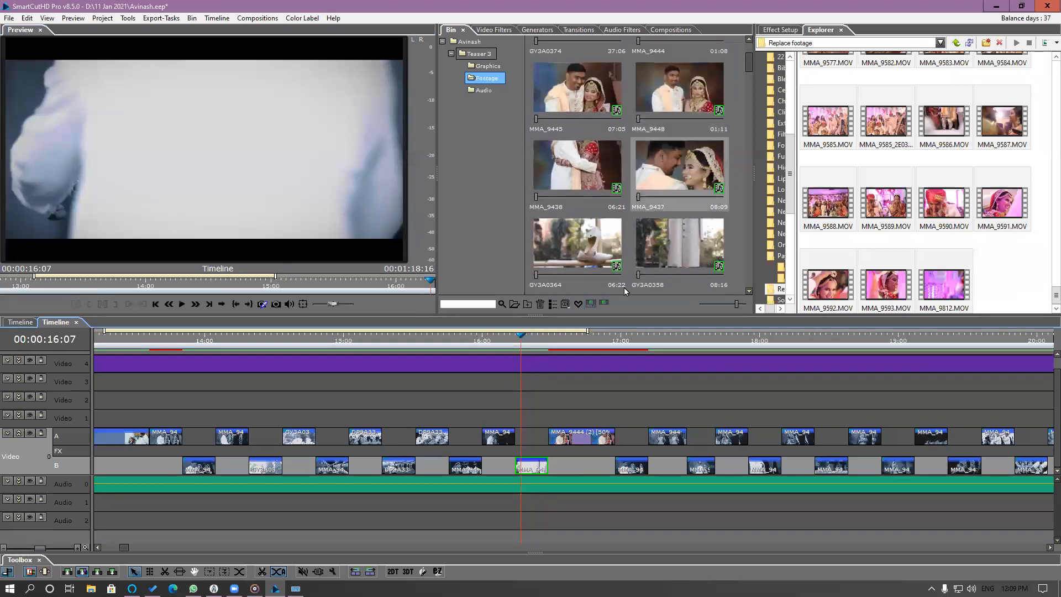
pyautogui.rightClick(532, 470)
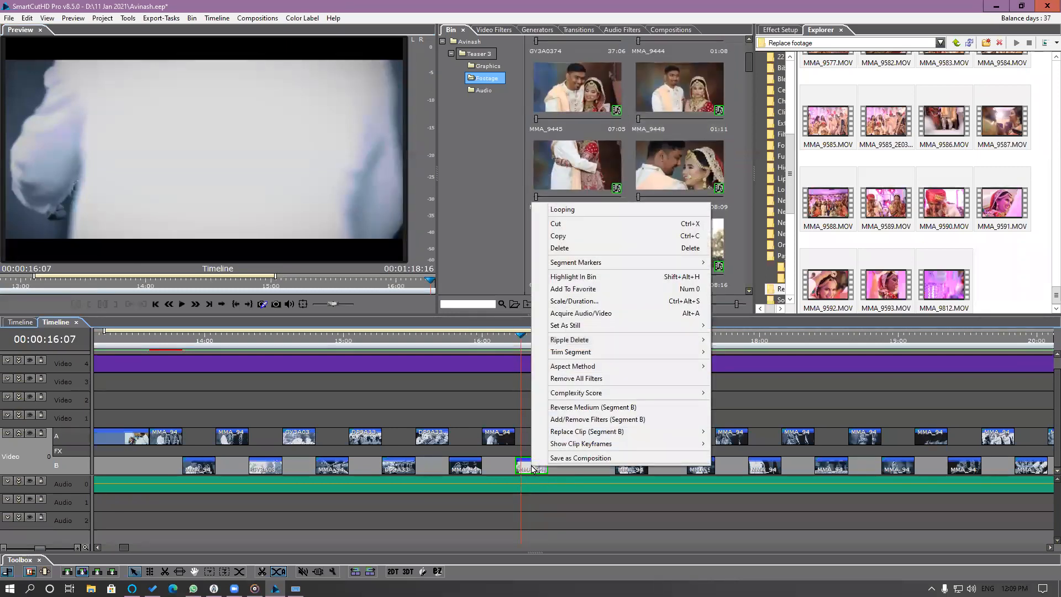
pyautogui.click(575, 277)
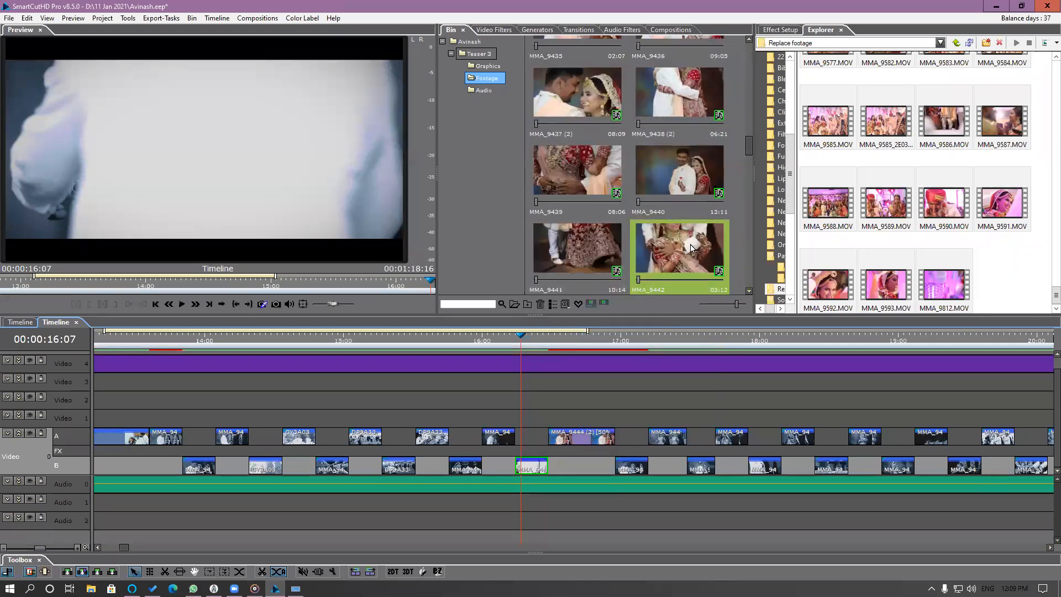
pyautogui.click(671, 257)
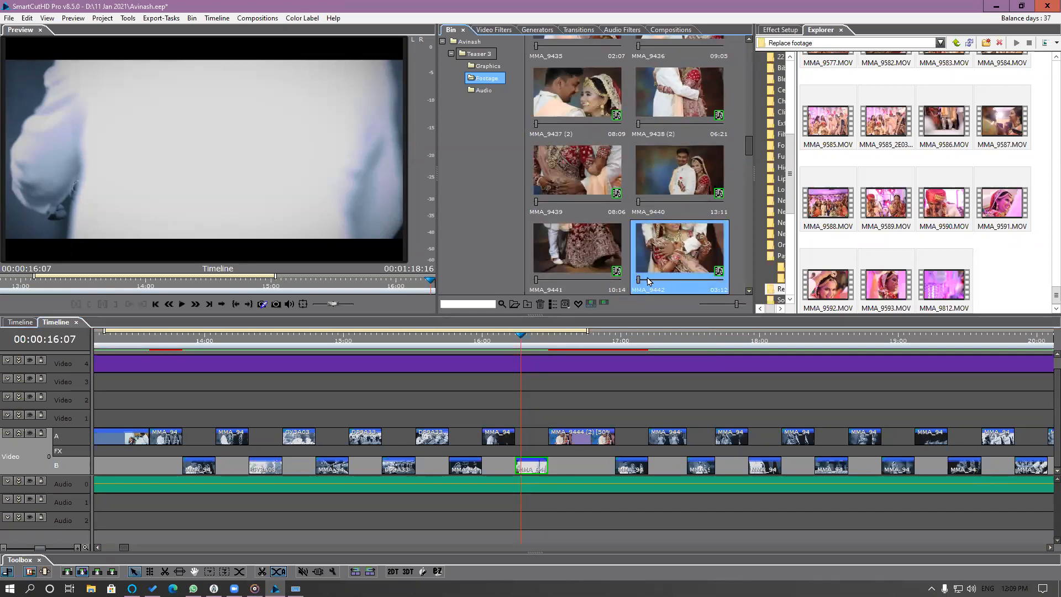
pyautogui.rightClick(696, 254)
pyautogui.click(683, 249)
# Try to place MMA_9440 from the Bin over the segment at 16:08 with Truncate From Left.
pyautogui.click(527, 347)
pyautogui.moveTo(648, 210); pyautogui.dragTo(524, 472)
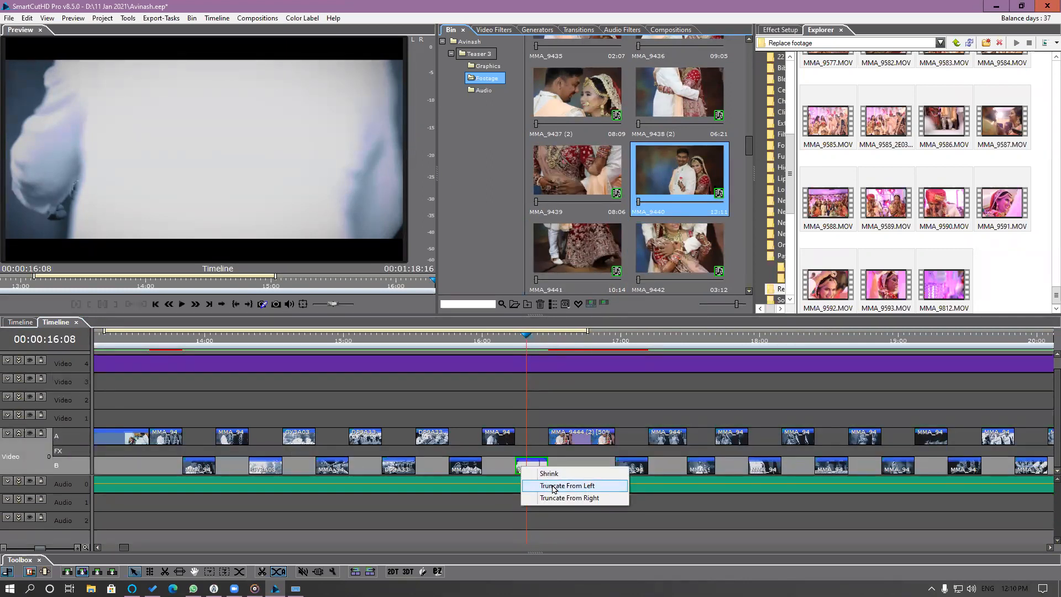
pyautogui.click(549, 486)
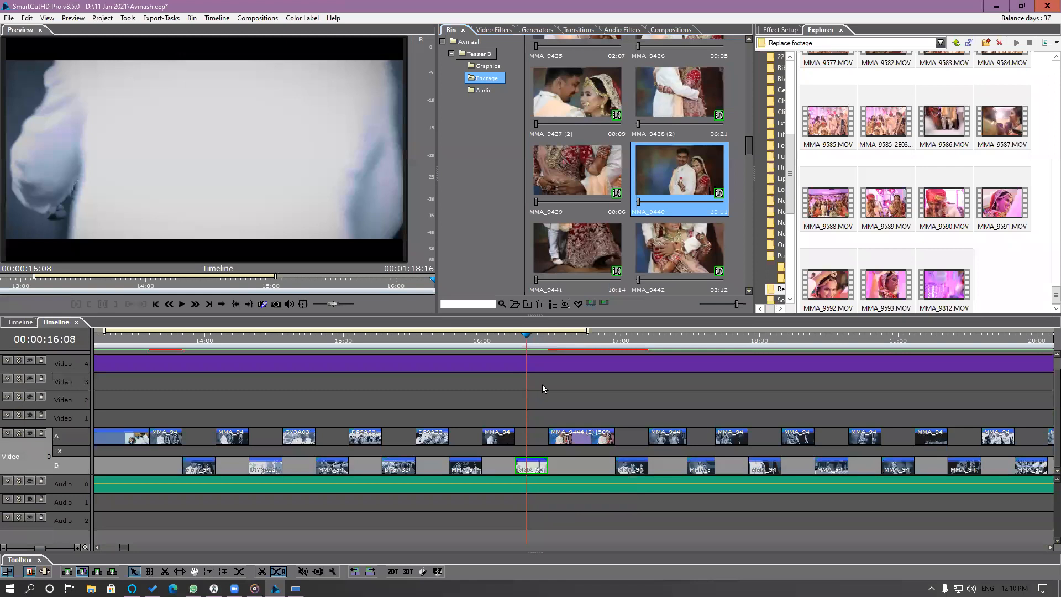
pyautogui.click(542, 384)
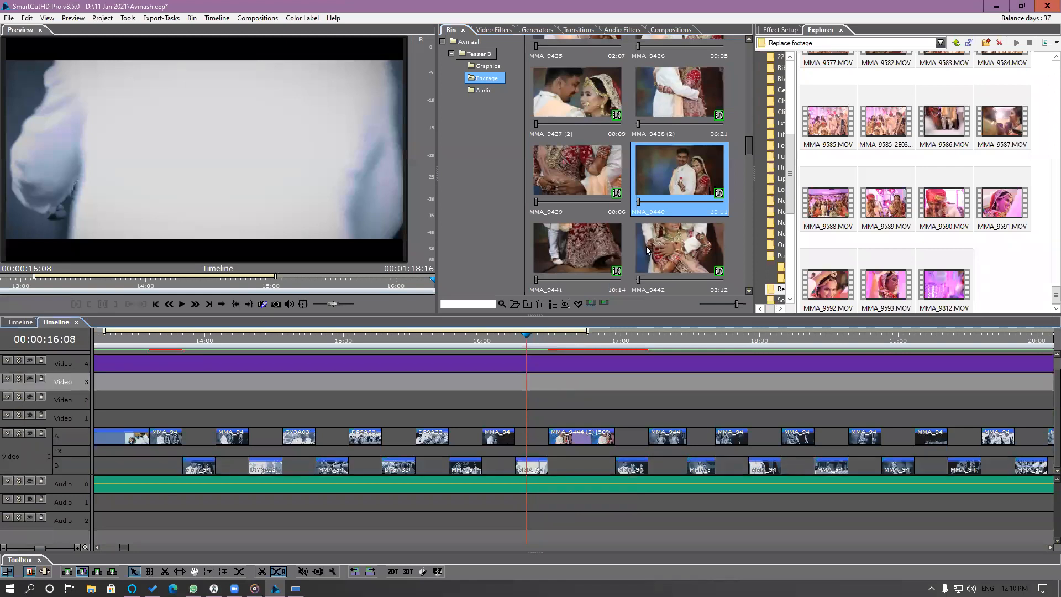
# Highlight the source of the segment at 16:08 in the Bin and replace MMA_9442 with MMA_9591.MOV from the Replace footage folder.
pyautogui.click(534, 470)
pyautogui.rightClick(534, 470)
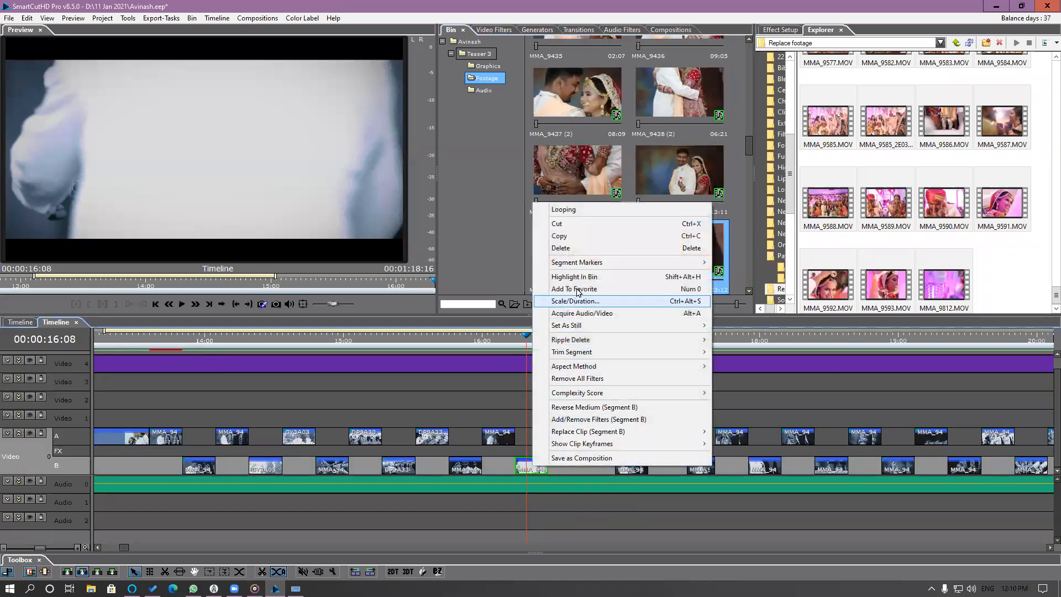
pyautogui.click(690, 280)
pyautogui.click(692, 251)
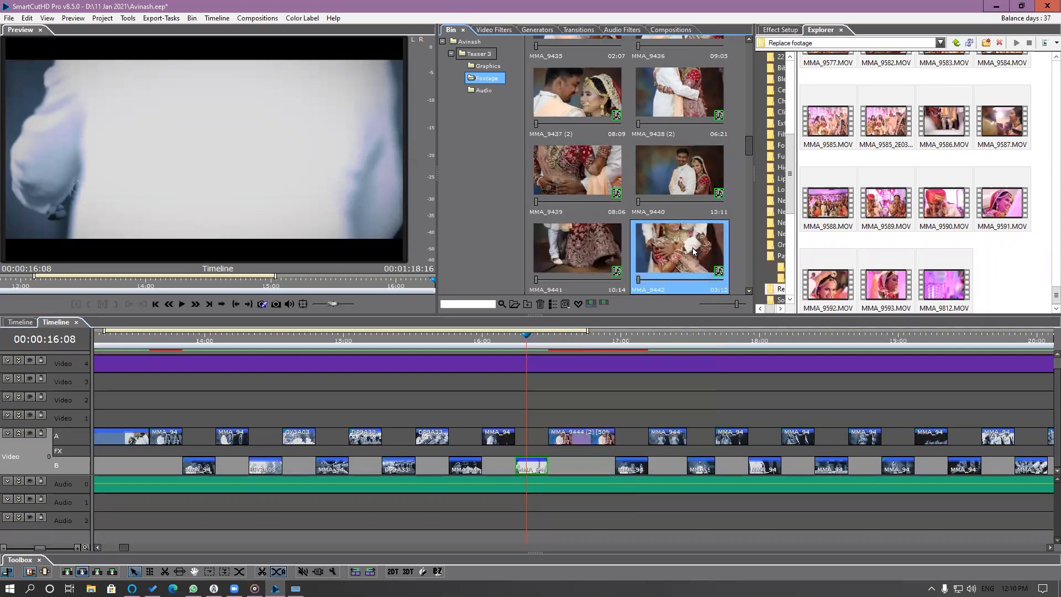
pyautogui.click(1003, 210)
pyautogui.moveTo(999, 204); pyautogui.dragTo(711, 268)
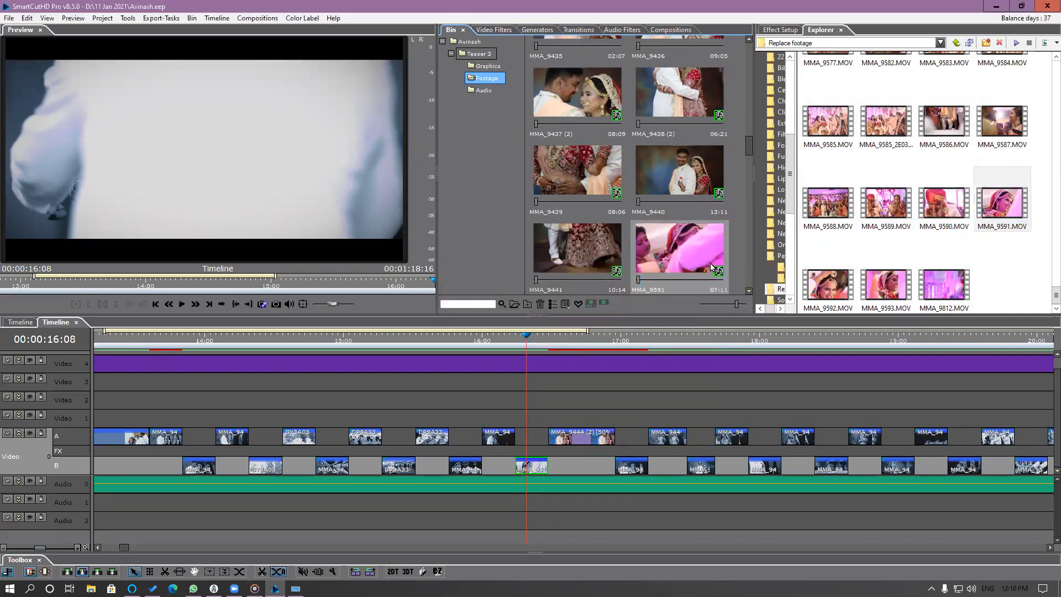
# Open the source of the segment at 16:08 and look through MMA_9591 for a better moment.
pyautogui.click(697, 280)
pyautogui.doubleClick(530, 466)
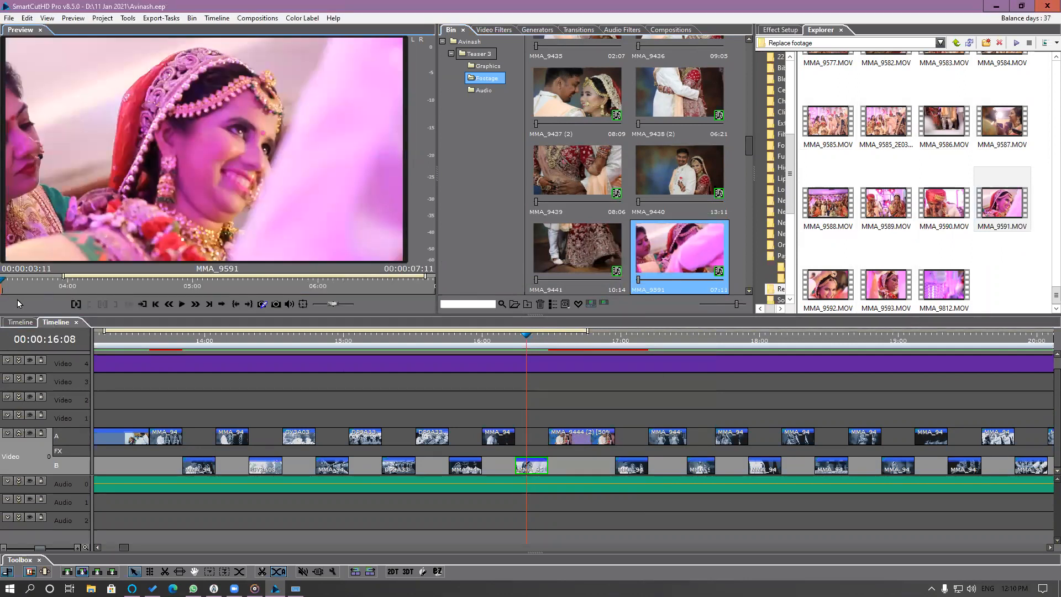
pyautogui.moveTo(2, 282); pyautogui.dragTo(325, 283)
pyautogui.moveTo(70, 275); pyautogui.dragTo(10, 275)
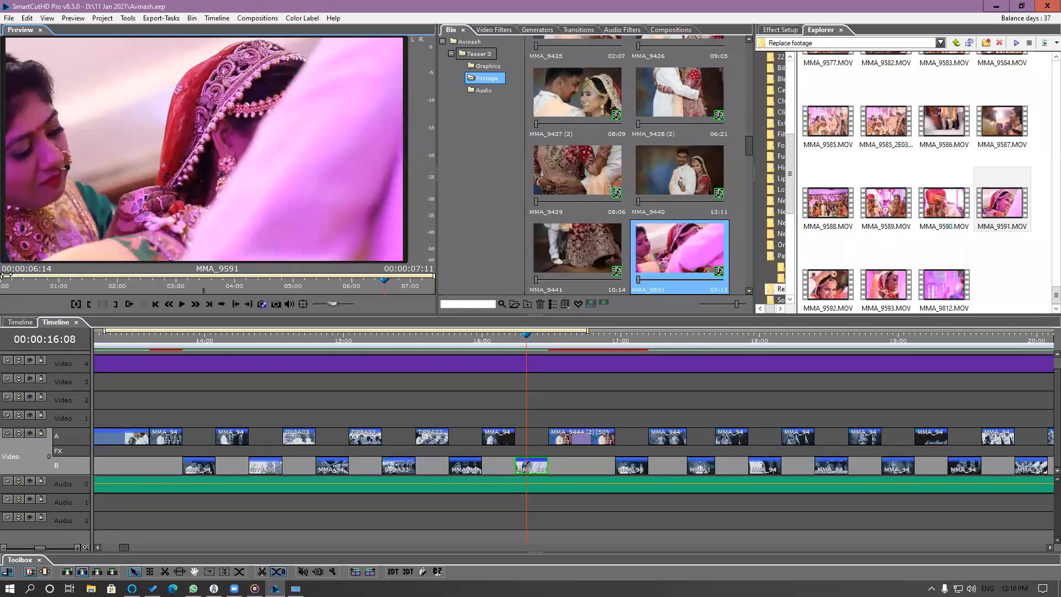
pyautogui.moveTo(306, 286); pyautogui.dragTo(269, 277)
pyautogui.moveTo(389, 276); pyautogui.dragTo(88, 284)
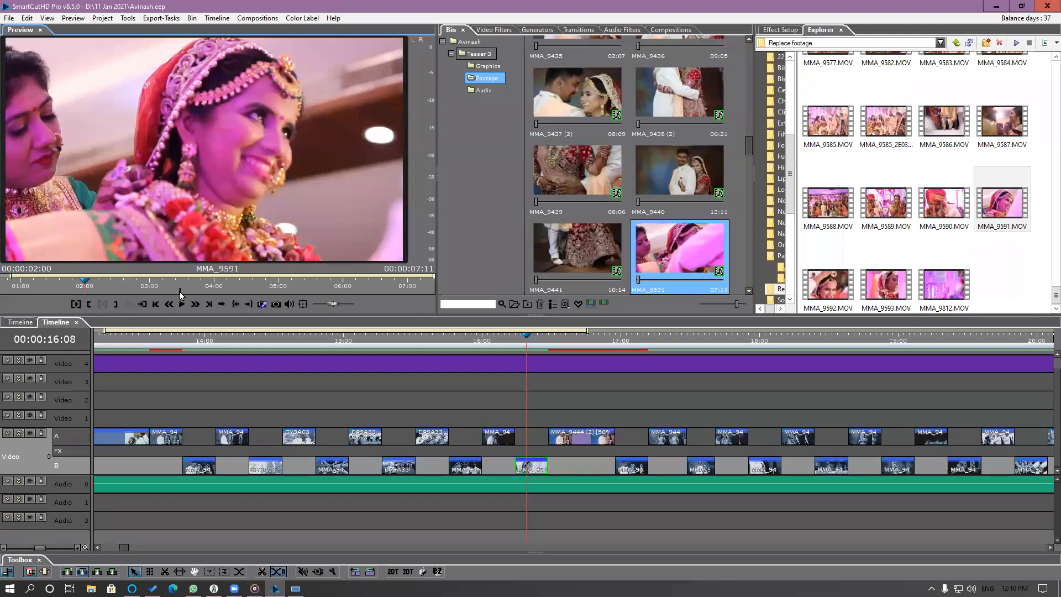
pyautogui.moveTo(436, 272); pyautogui.dragTo(369, 282)
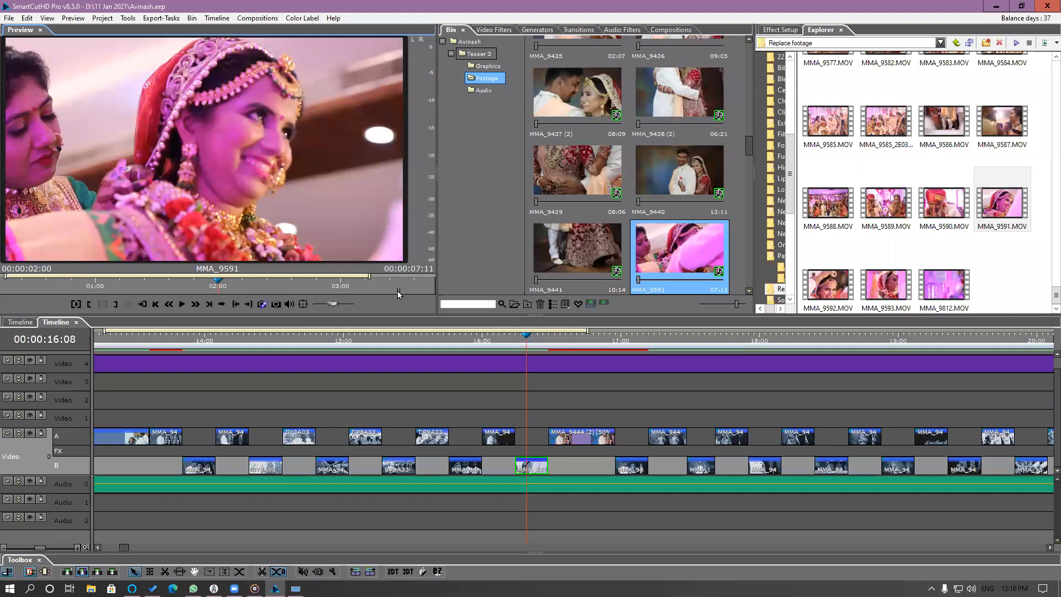
pyautogui.click(397, 290)
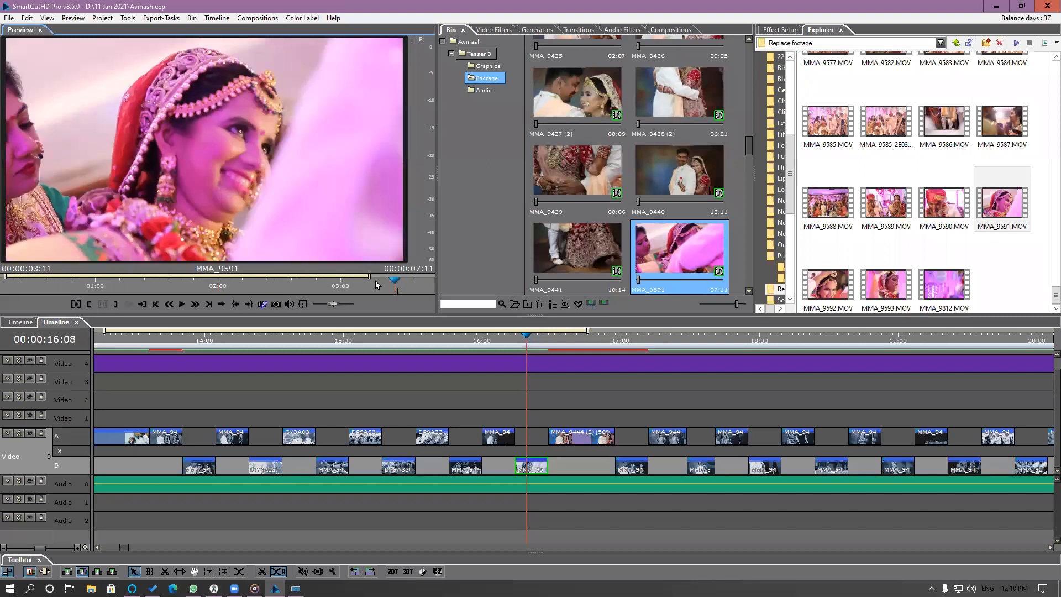
# Shift the used range of the MMA_9591 segment to about 00:00:02:10 in its source.
pyautogui.moveTo(369, 276); pyautogui.dragTo(302, 279)
pyautogui.click(8, 286)
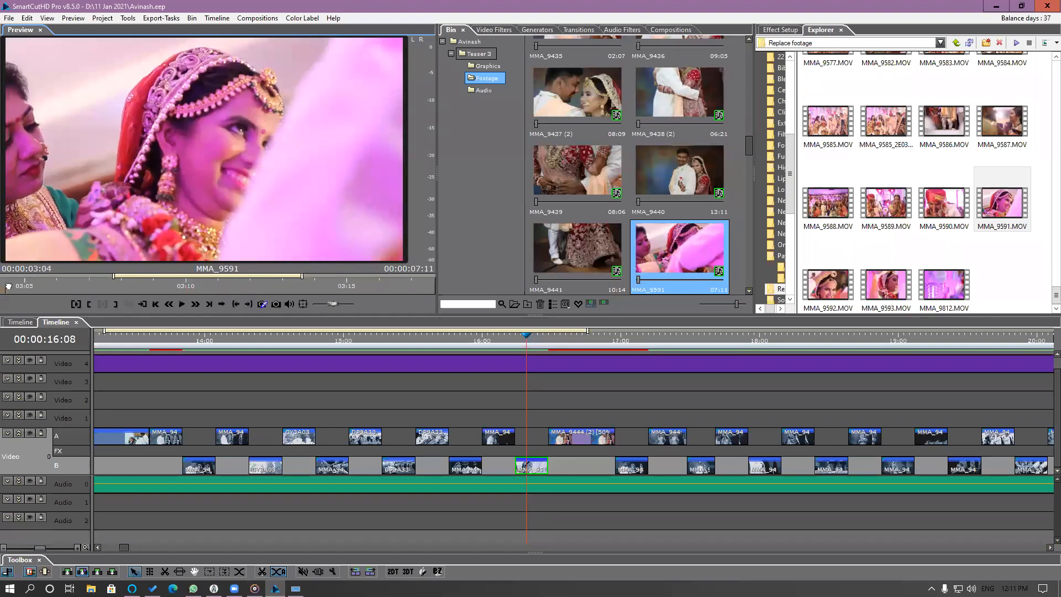
pyautogui.moveTo(176, 278); pyautogui.dragTo(16, 287)
pyautogui.moveTo(136, 278)
pyautogui.mouseDown()
pyautogui.moveTo(112, 278)
pyautogui.moveTo(122, 278)
pyautogui.mouseUp()
pyautogui.moveTo(219, 291); pyautogui.dragTo(8, 301)
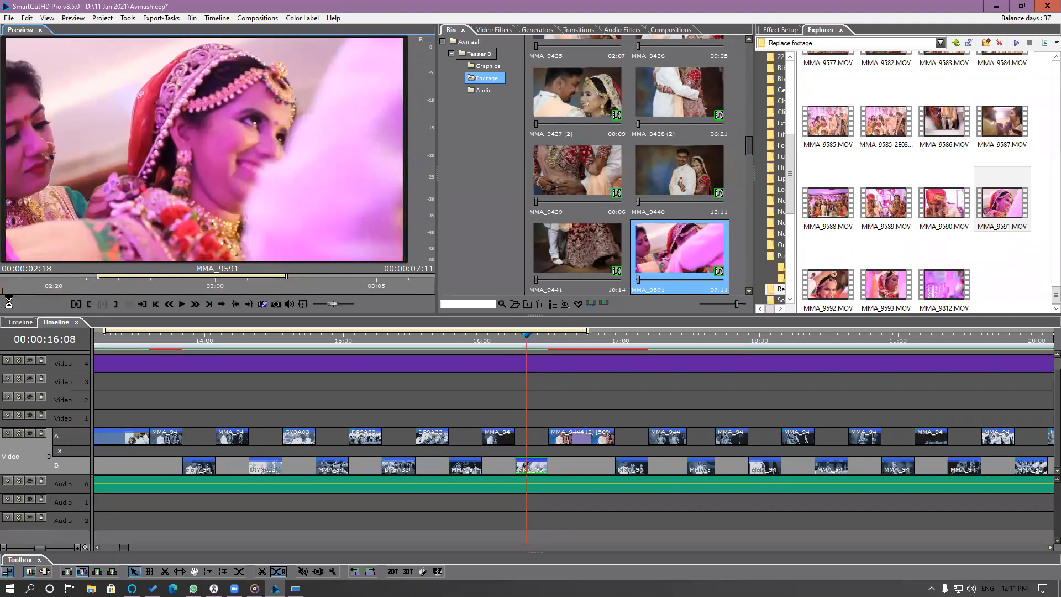
pyautogui.moveTo(169, 278); pyautogui.dragTo(155, 278)
pyautogui.moveTo(310, 292); pyautogui.dragTo(49, 303)
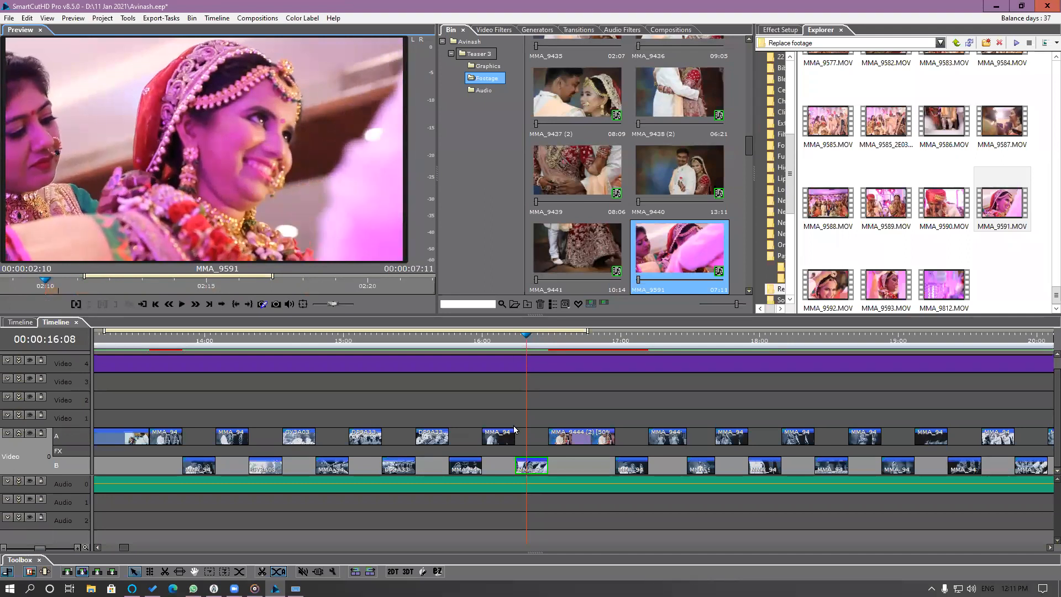
# Play the timeline on to about 23:11 and open the source of the GY3A0358 segment on track A at 22:20.
pyautogui.press('space')
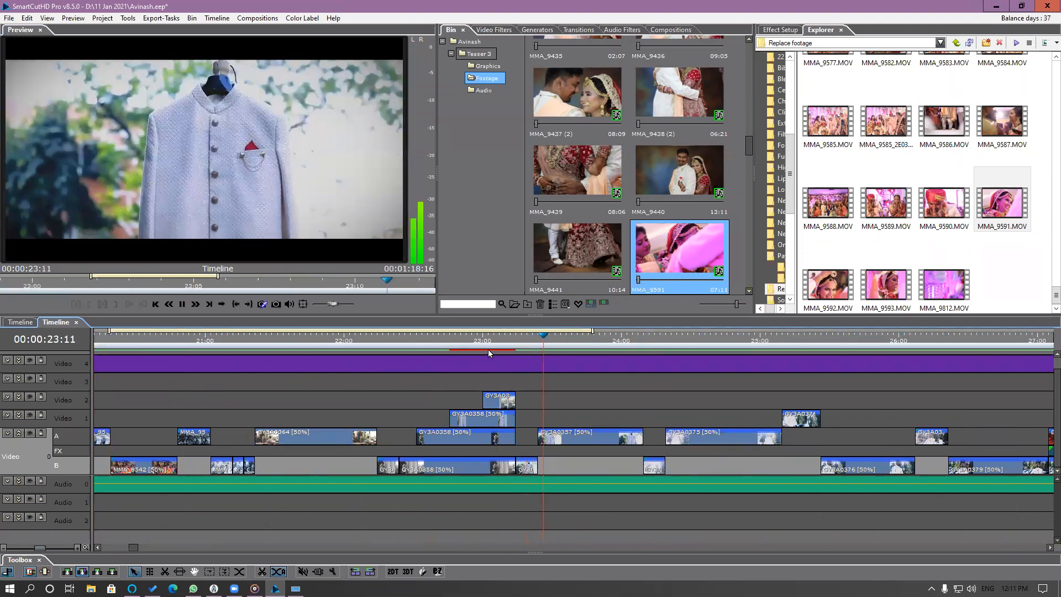
pyautogui.click(455, 342)
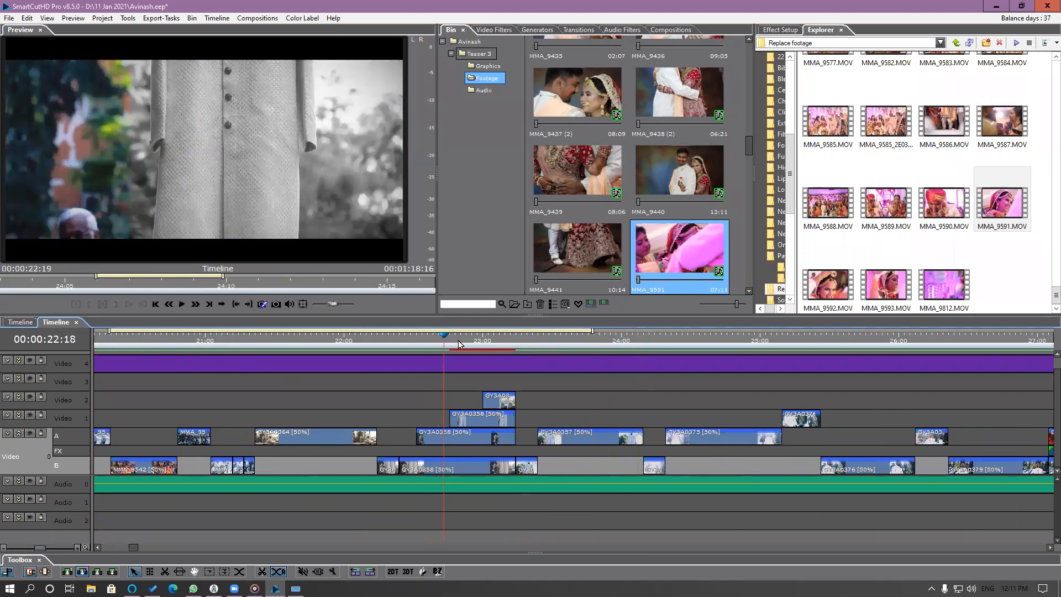
pyautogui.click(480, 439)
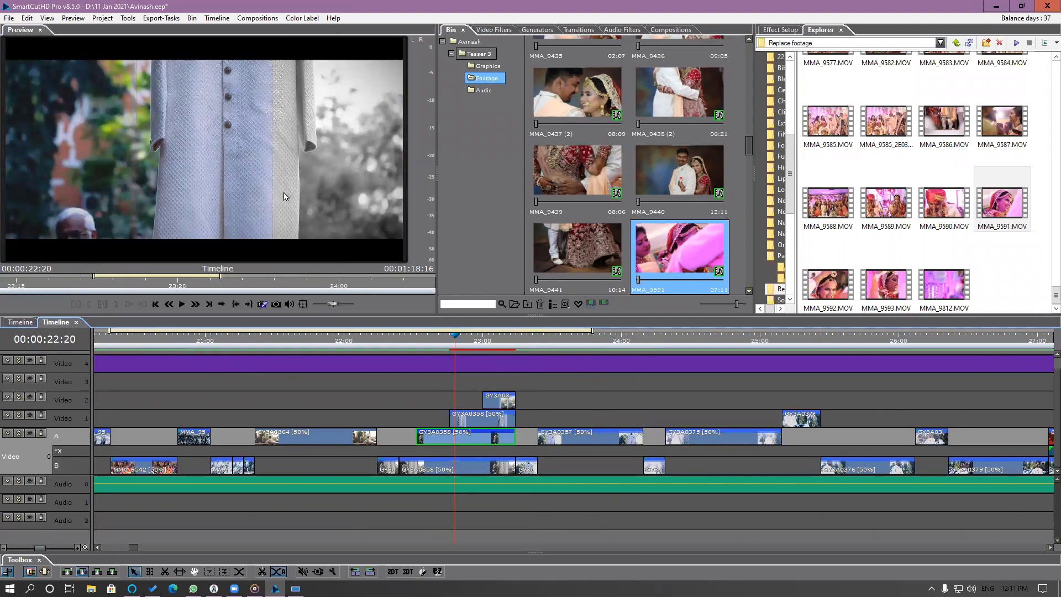
pyautogui.doubleClick(482, 436)
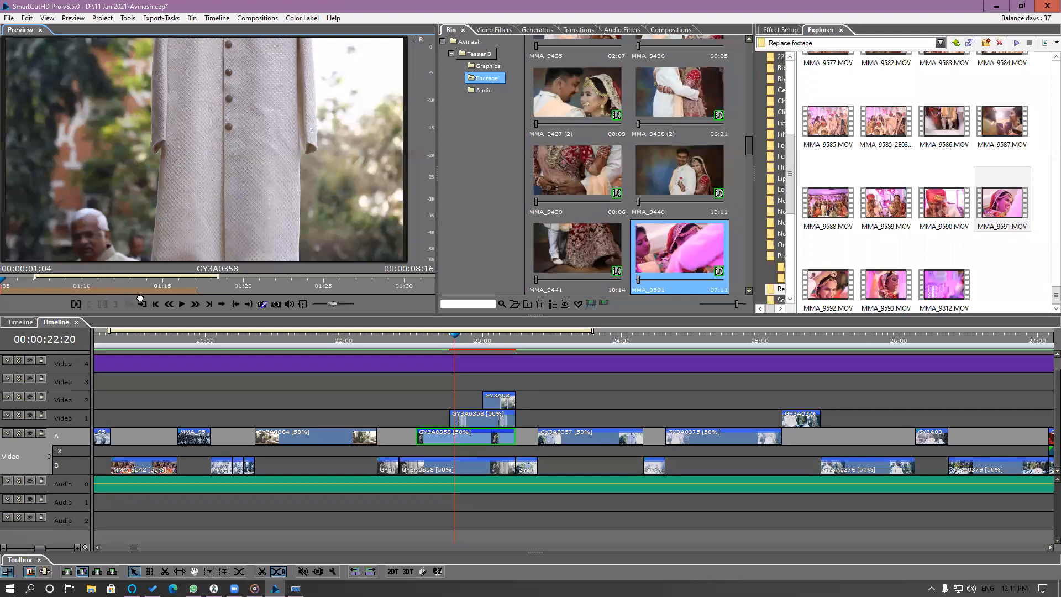
# Look through GY3A0358 and shift the track A segment's used range to about 00:00:06:26 in its source.
pyautogui.press('space')
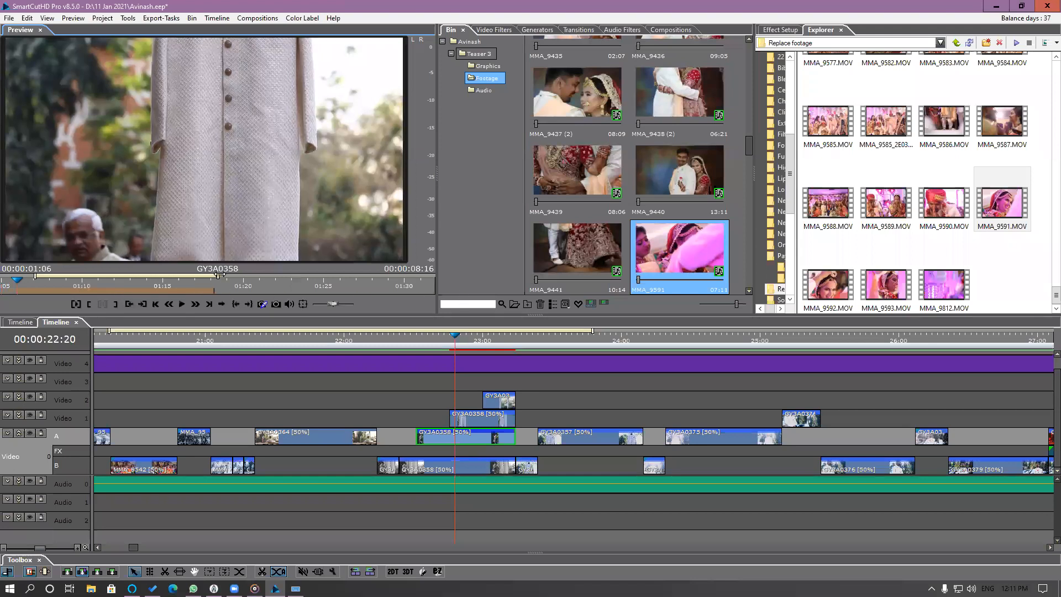
pyautogui.press('Right')
pyautogui.press('Right')
pyautogui.press('Right')
pyautogui.press('Right')
pyautogui.press('Right')
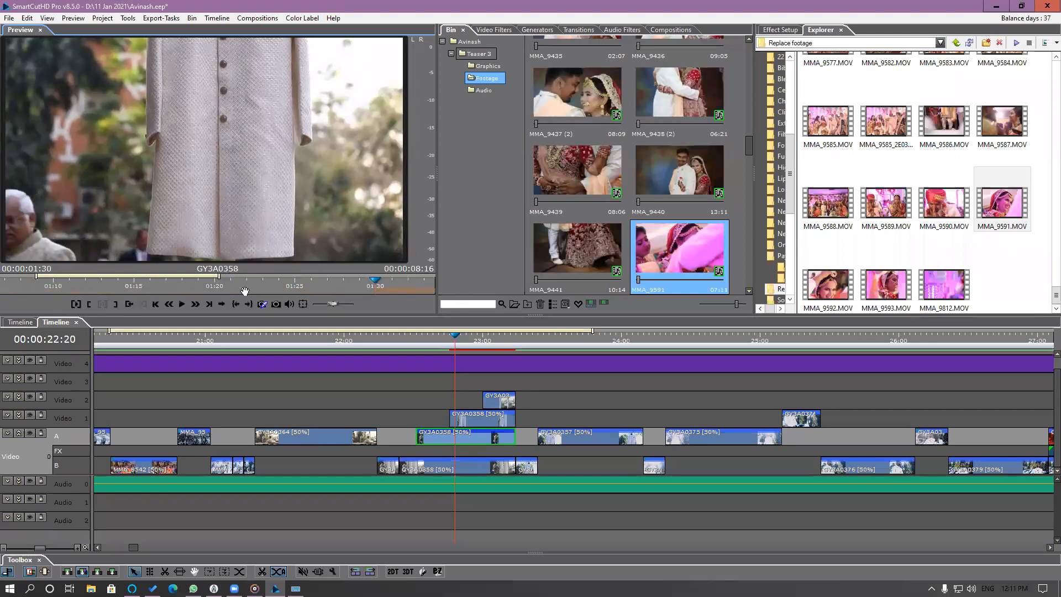
pyautogui.scroll(-3, 112, 276)
pyautogui.moveTo(112, 277); pyautogui.dragTo(82, 280)
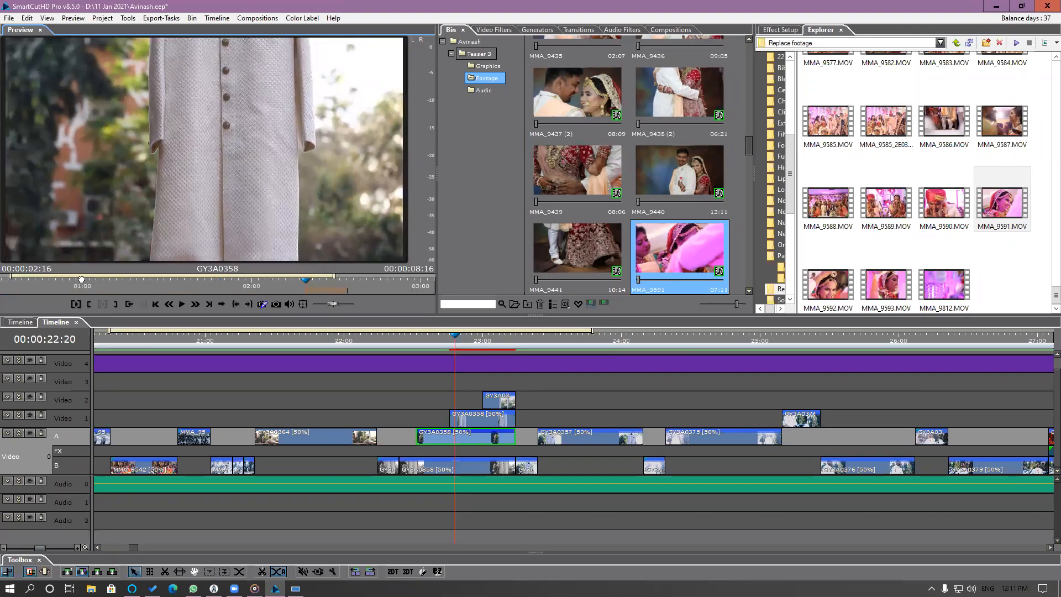
pyautogui.moveTo(351, 298)
pyautogui.mouseDown()
pyautogui.moveTo(356, 277)
pyautogui.moveTo(409, 274)
pyautogui.moveTo(365, 282)
pyautogui.mouseUp()
pyautogui.scroll(-2, 362, 285)
pyautogui.scroll(-1, 197, 290)
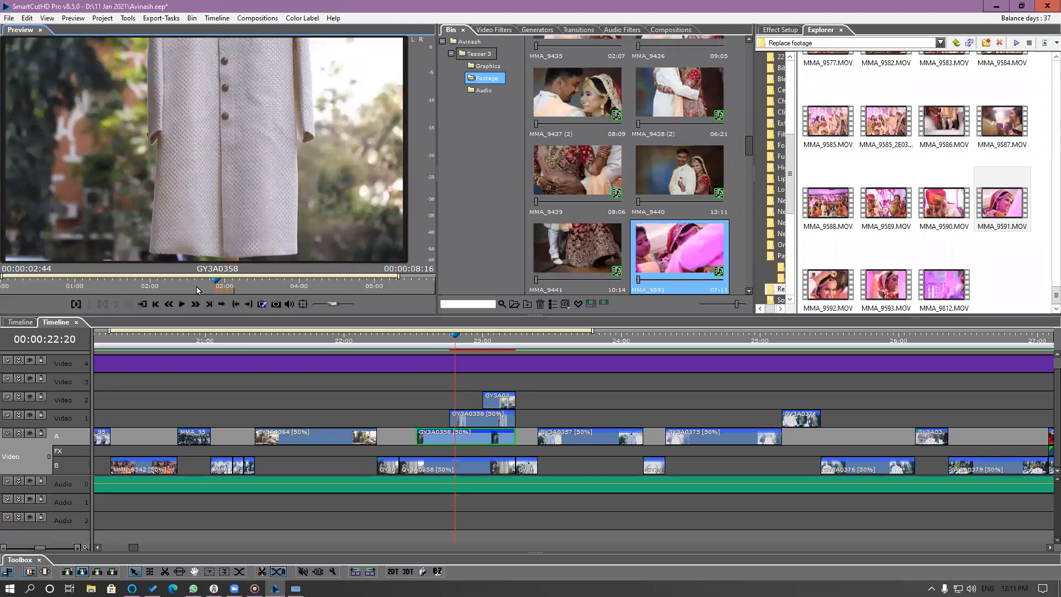
pyautogui.moveTo(429, 290); pyautogui.dragTo(426, 290)
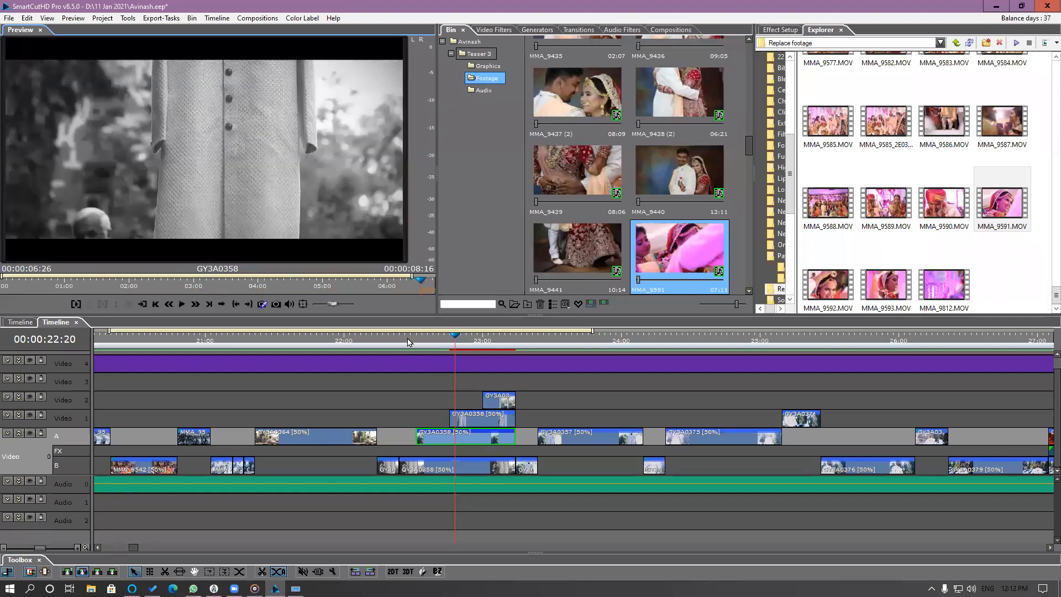
# Review the timeline from just before the GY3A0358 segments on to 00:00:48:13.
pyautogui.click(408, 342)
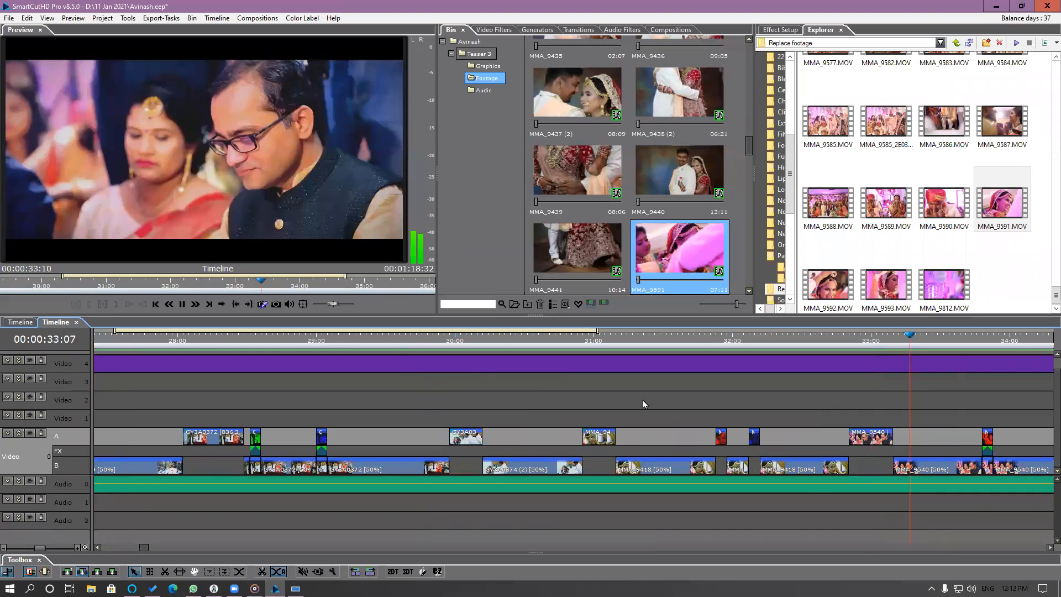
pyautogui.press('-')
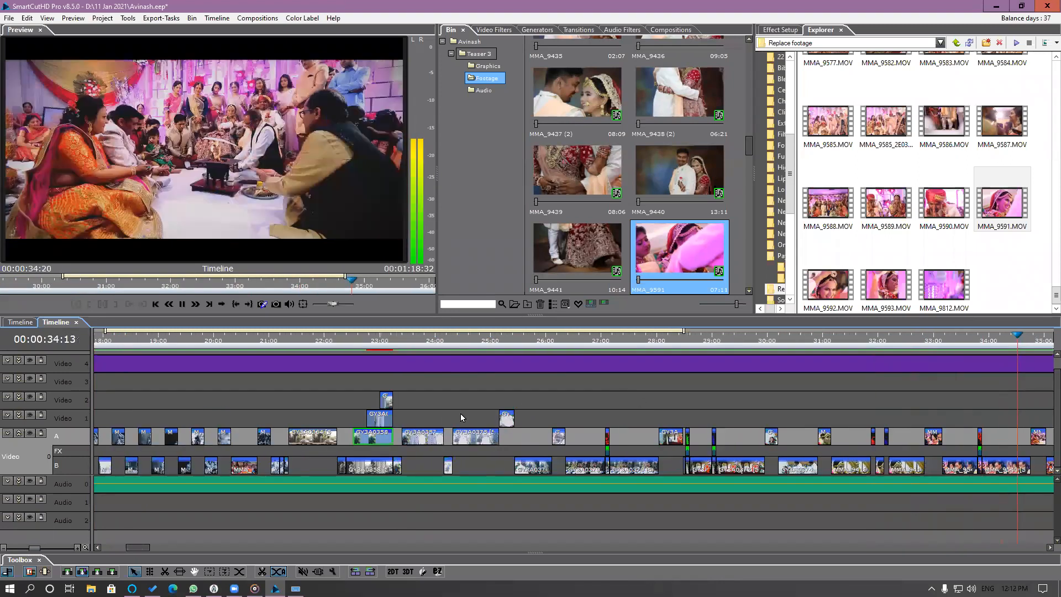
pyautogui.press('-')
pyautogui.moveTo(105, 345); pyautogui.dragTo(88, 349)
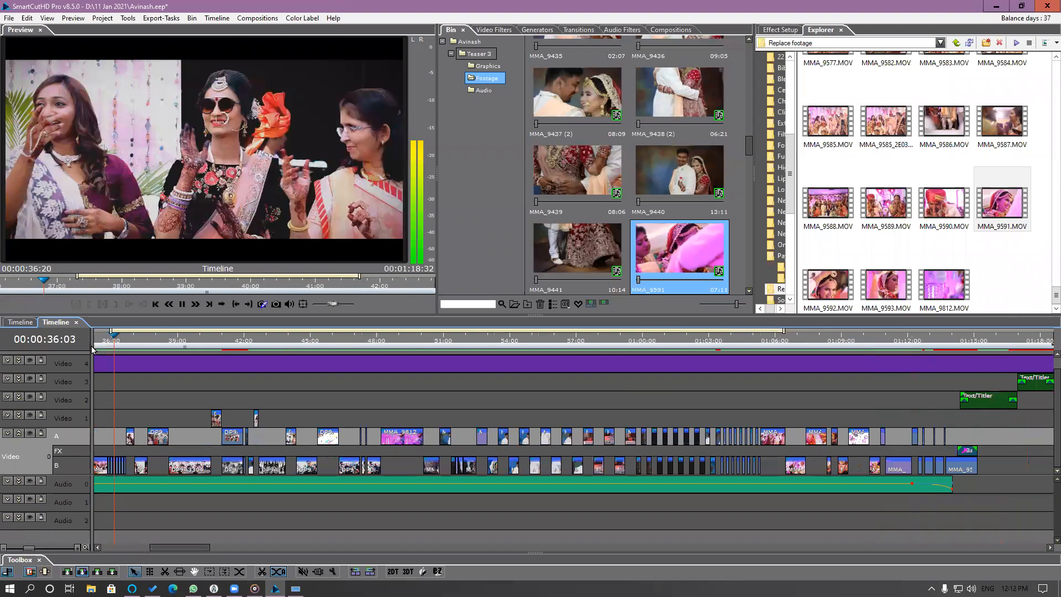
pyautogui.press('space')
pyautogui.press('pageup')
pyautogui.press('space')
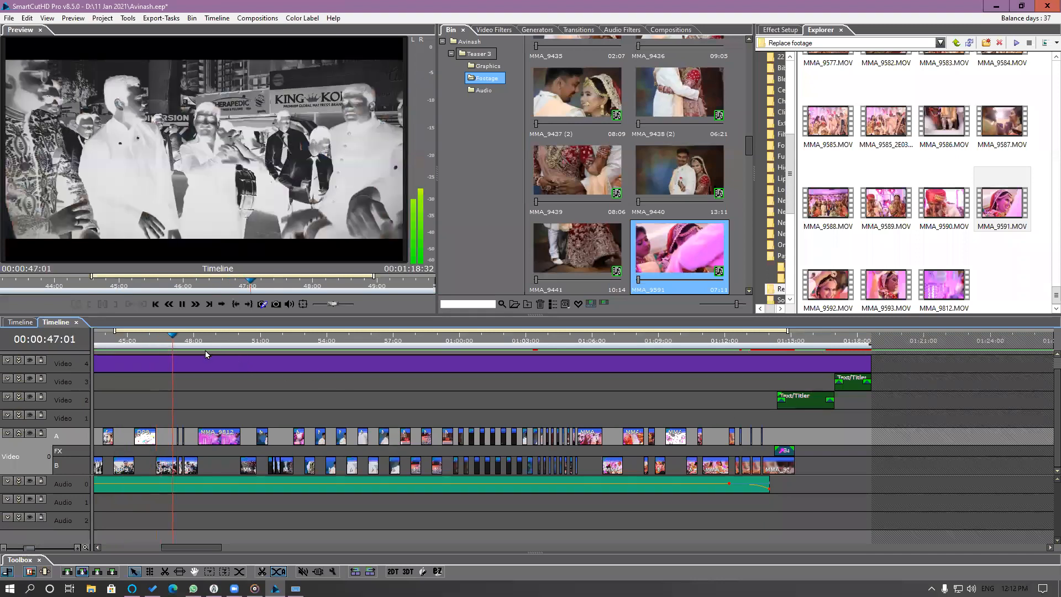
pyautogui.press('space')
# Replace MMA_9812 in the segment at 48:13 with the media file 1 (1)-1 - Copy and play that section.
pyautogui.click(214, 441)
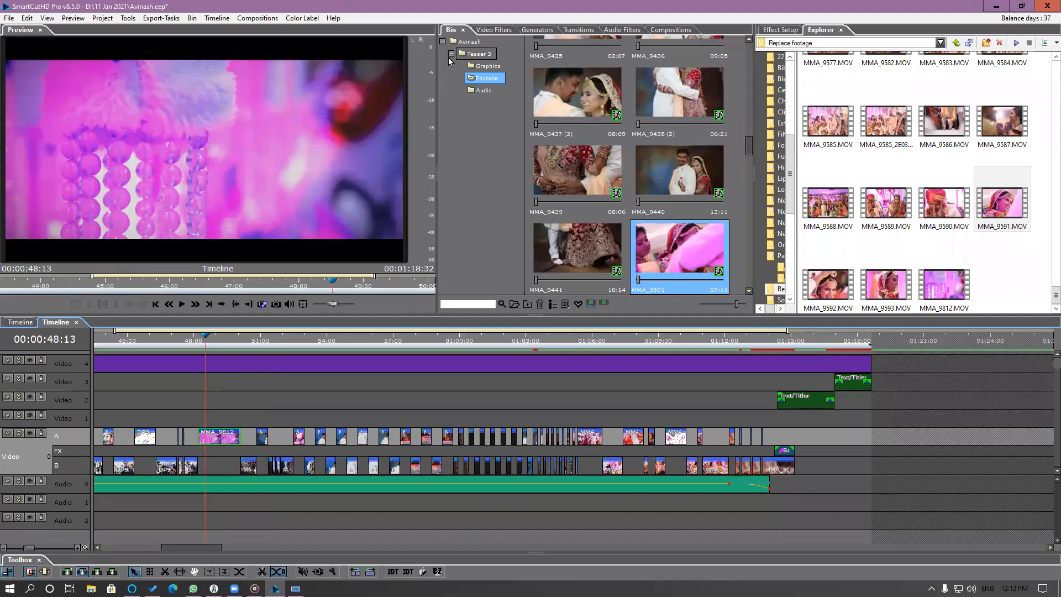
pyautogui.press('f')
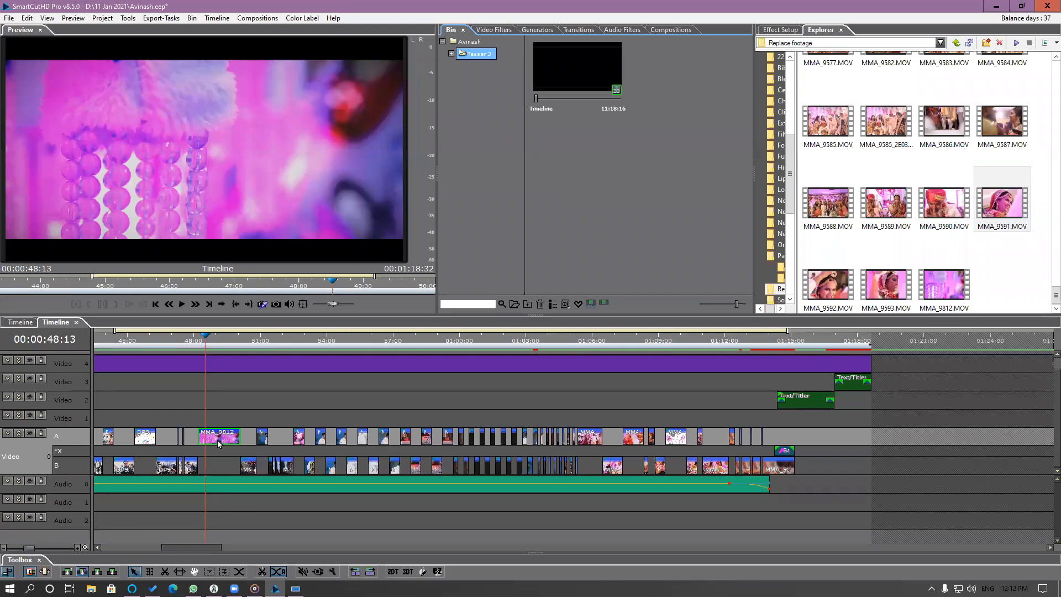
pyautogui.moveTo(218, 440)
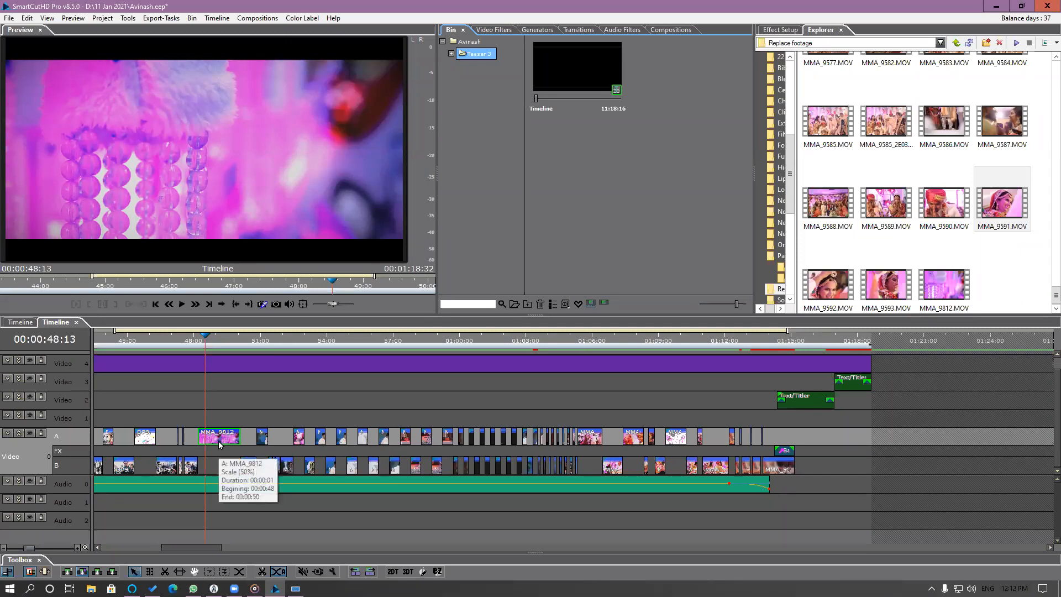
pyautogui.rightClick(219, 440)
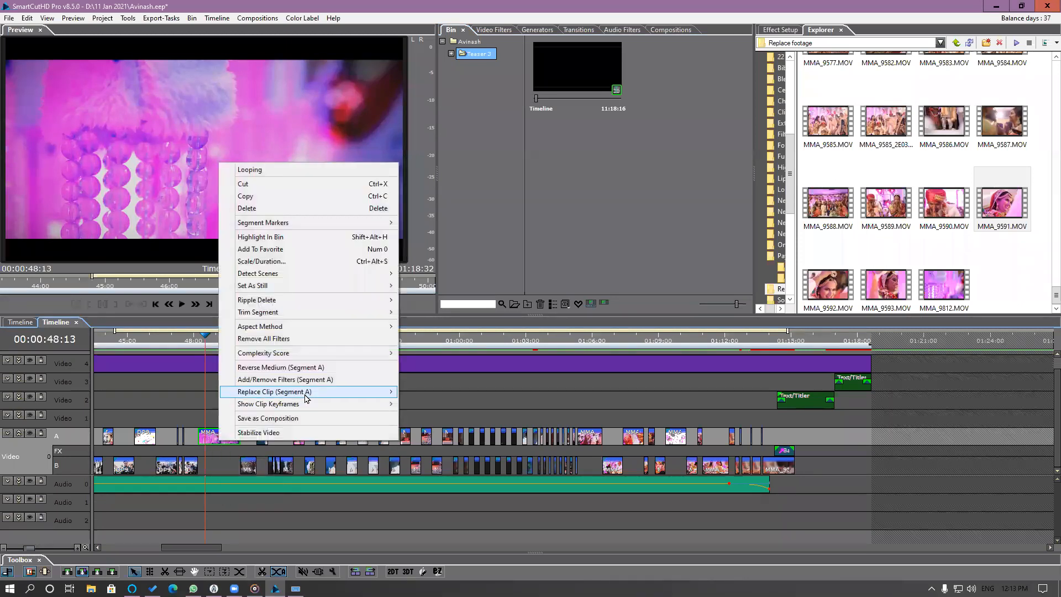
pyautogui.moveTo(305, 392)
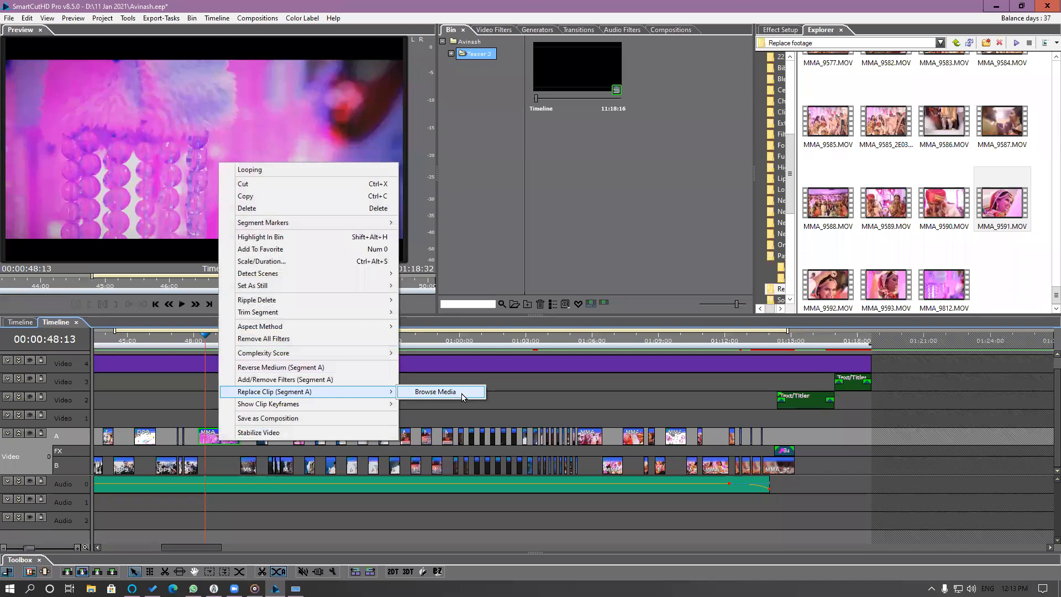
pyautogui.click(462, 393)
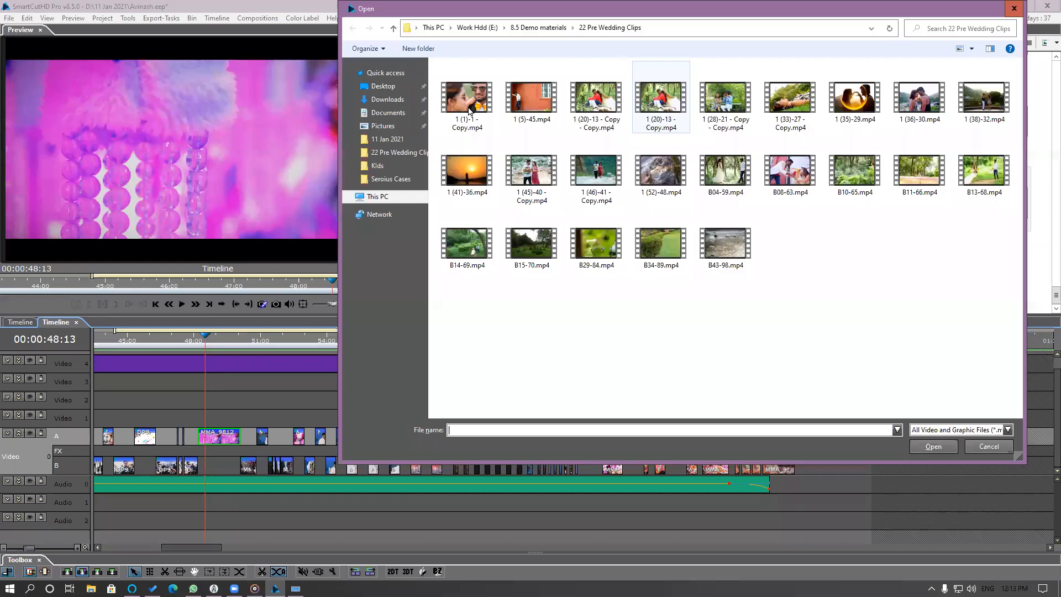
pyautogui.doubleClick(467, 103)
pyautogui.click(508, 337)
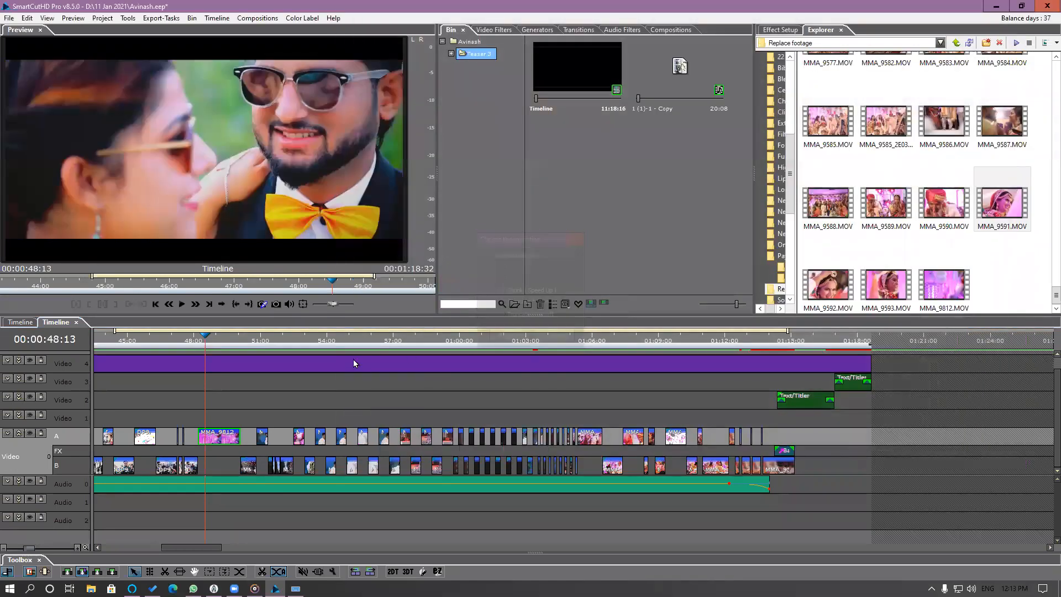
pyautogui.click(171, 343)
pyautogui.press('space')
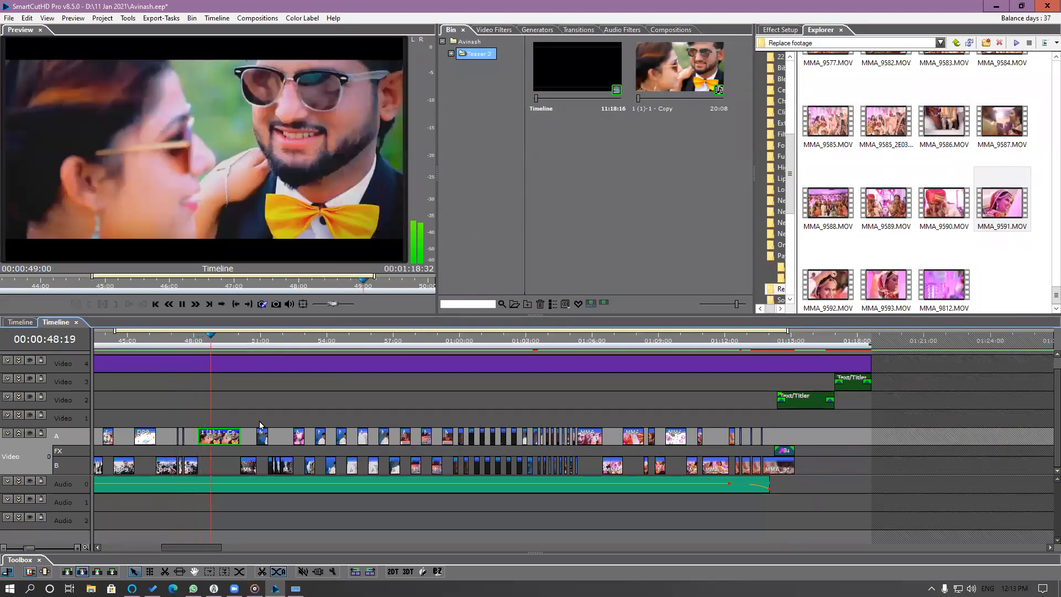
# Shift the used range of the MMA_9439 segment at 50:10 to about 00:00:06:10 in its source and play that section.
pyautogui.click(247, 469)
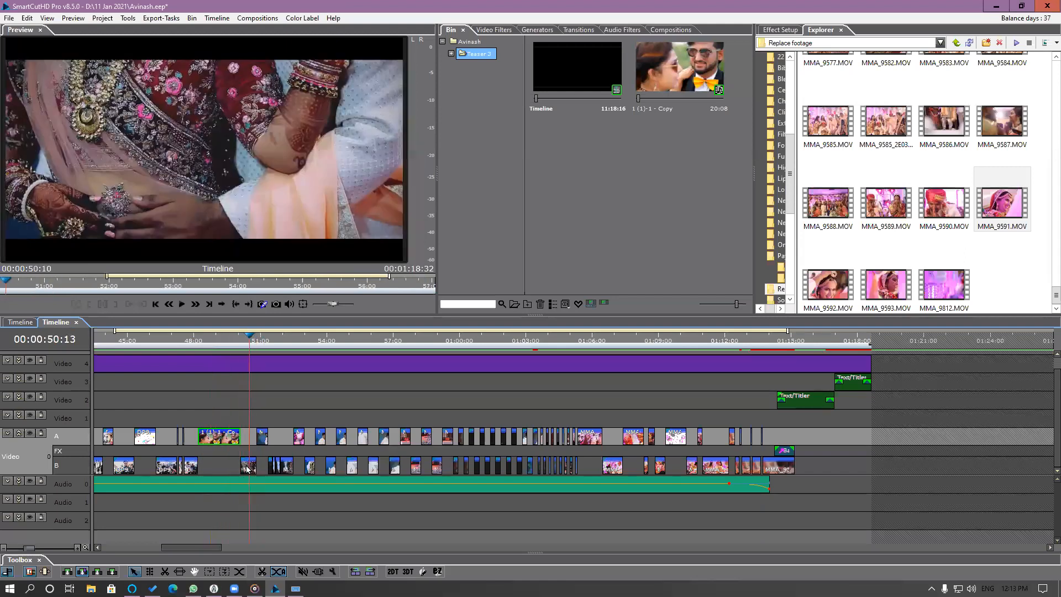
pyautogui.doubleClick(247, 469)
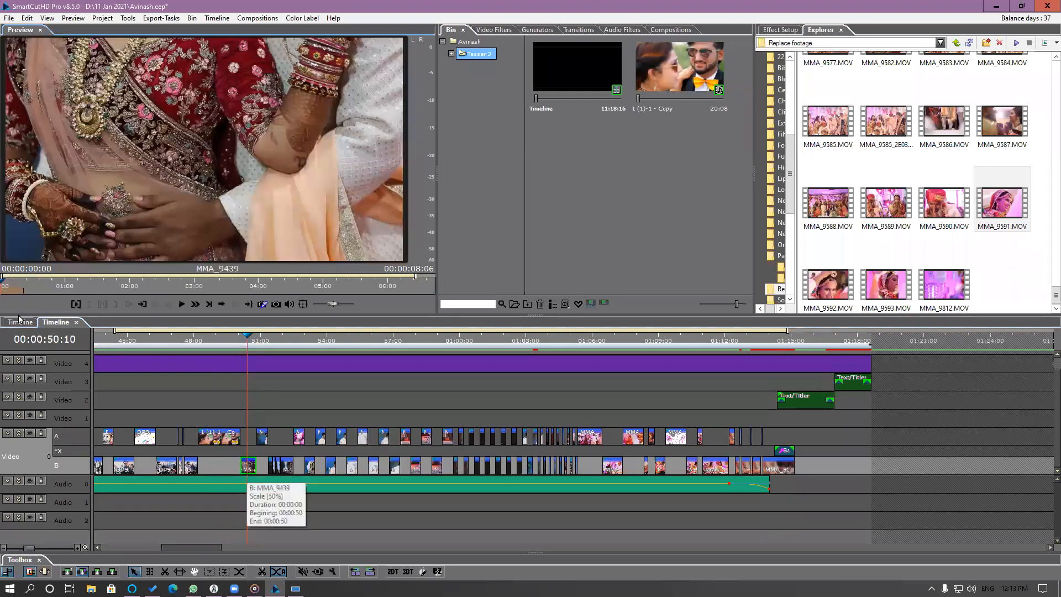
pyautogui.moveTo(91, 284); pyautogui.dragTo(426, 289)
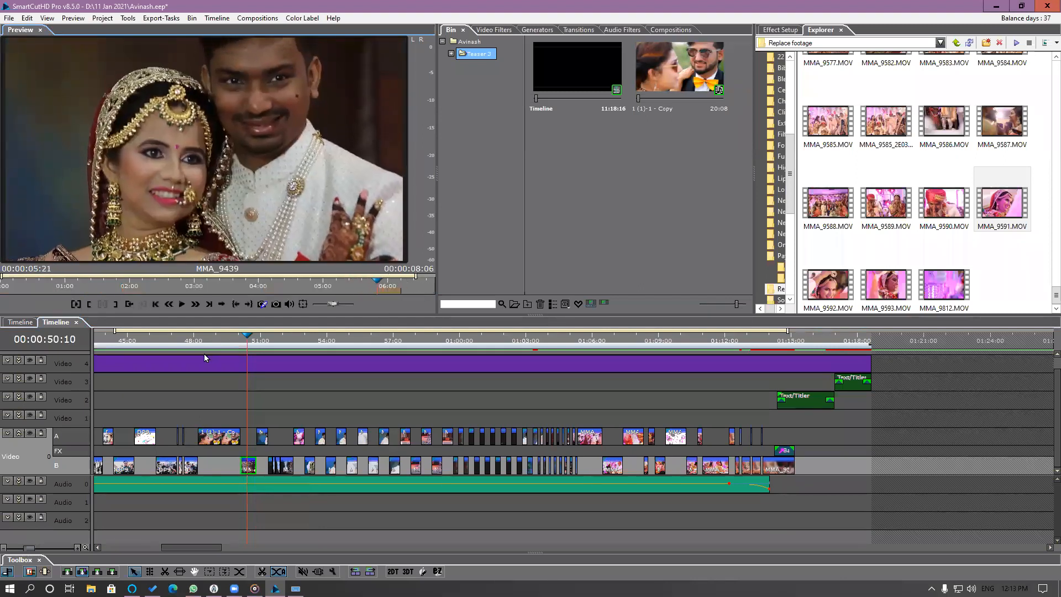
pyautogui.click(231, 343)
pyautogui.press('space')
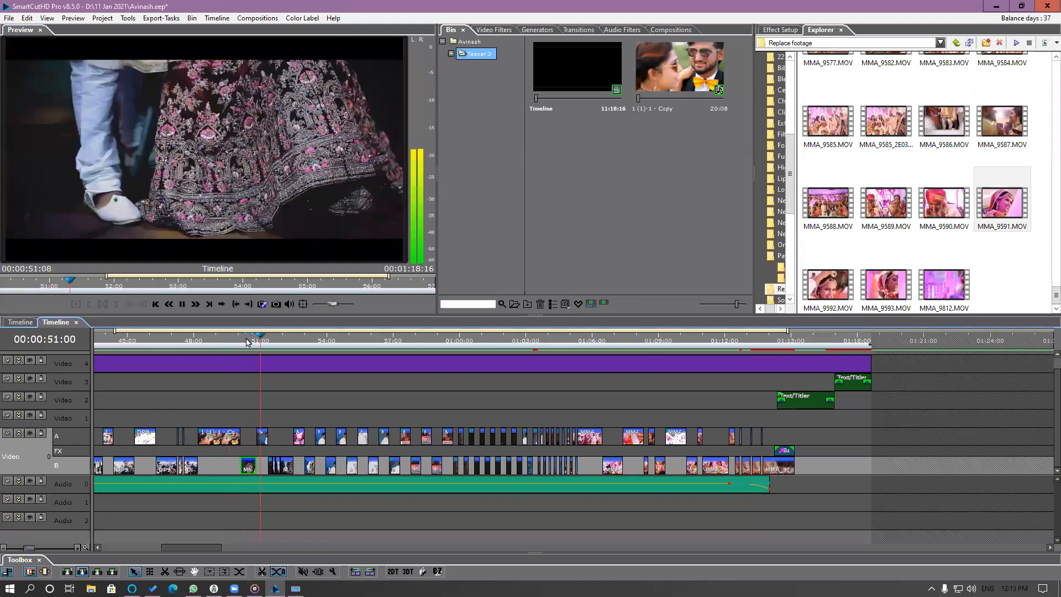
# Go to 00:00:50:05 and disable the Three-Way Color Correction filter on the MMA_9439 segment.
pyautogui.click(243, 343)
pyautogui.click(243, 346)
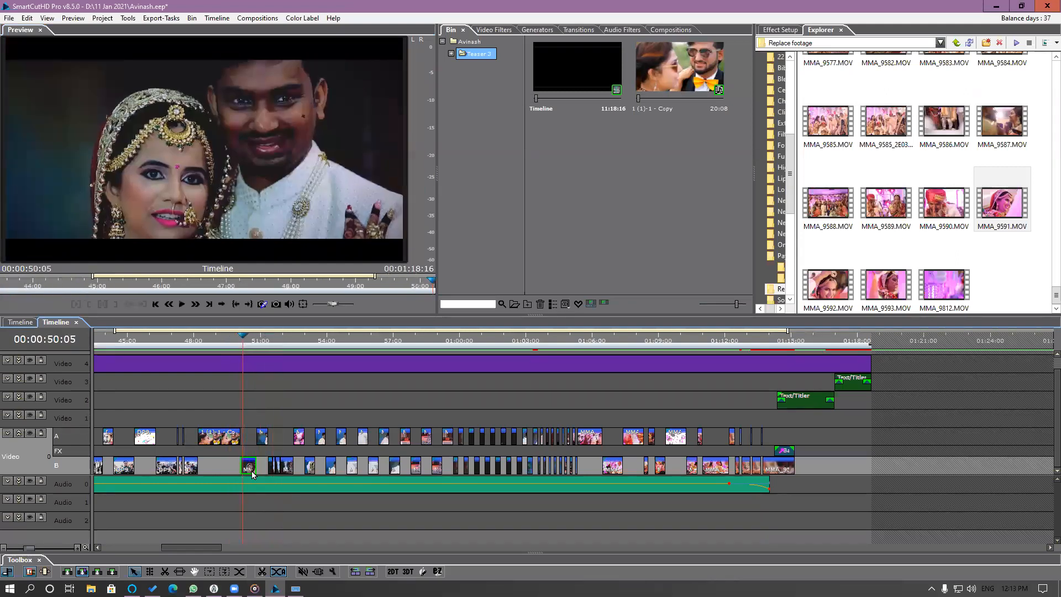
pyautogui.click(780, 30)
pyautogui.click(772, 200)
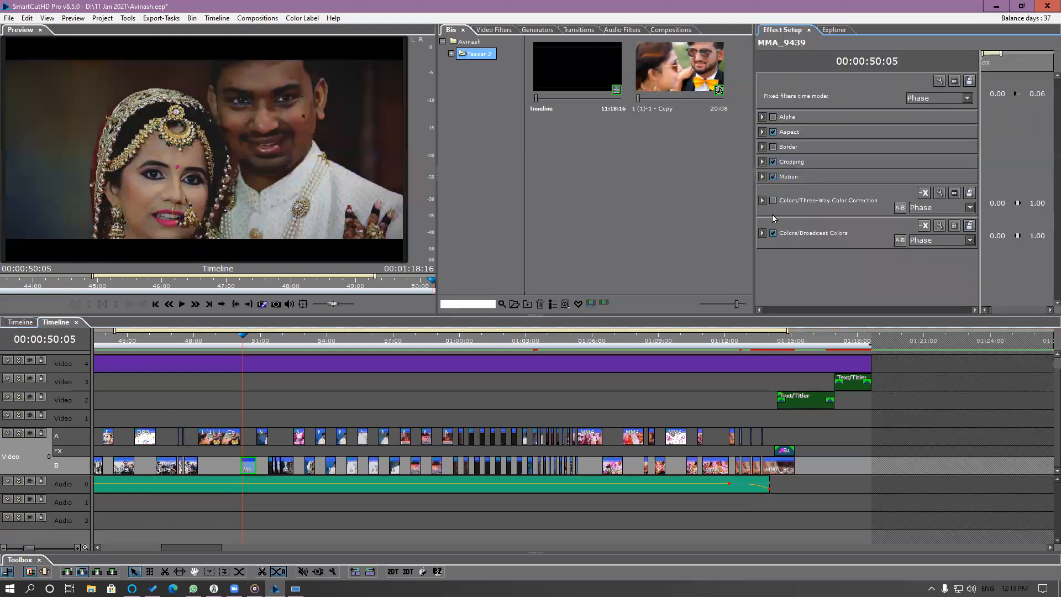
# Disable the Broadcast Colors filter on the MMA_9439 segment and apply the Levels_FX 01 colour filter to it.
pyautogui.click(772, 233)
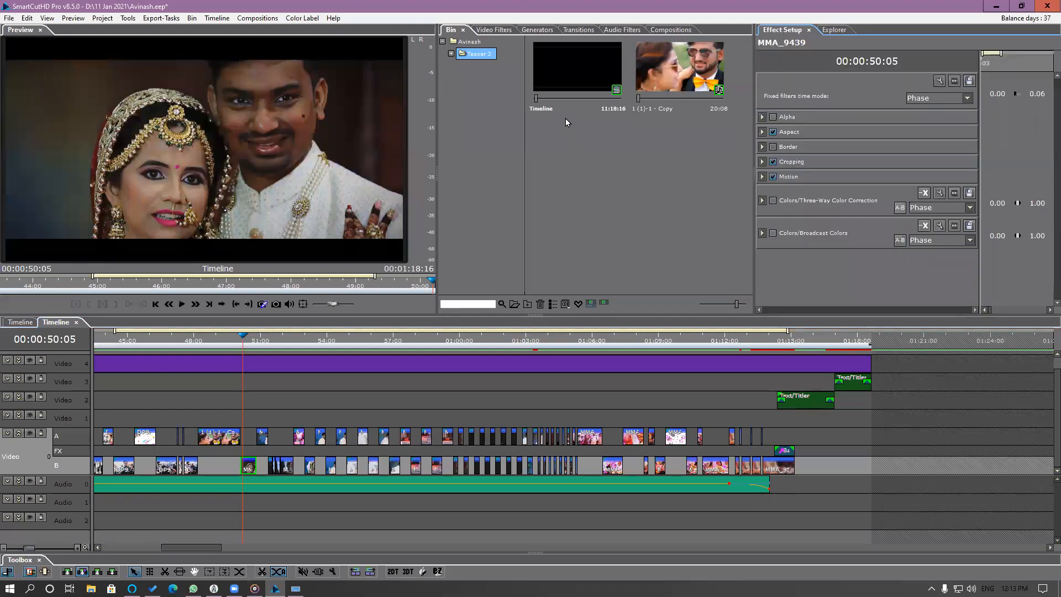
pyautogui.click(492, 31)
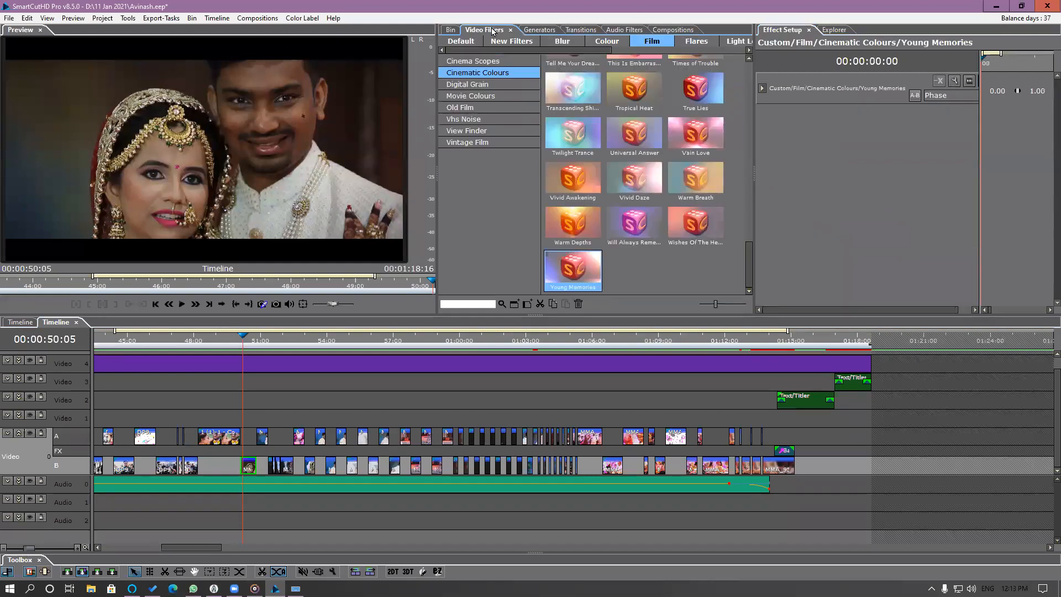
pyautogui.click(468, 44)
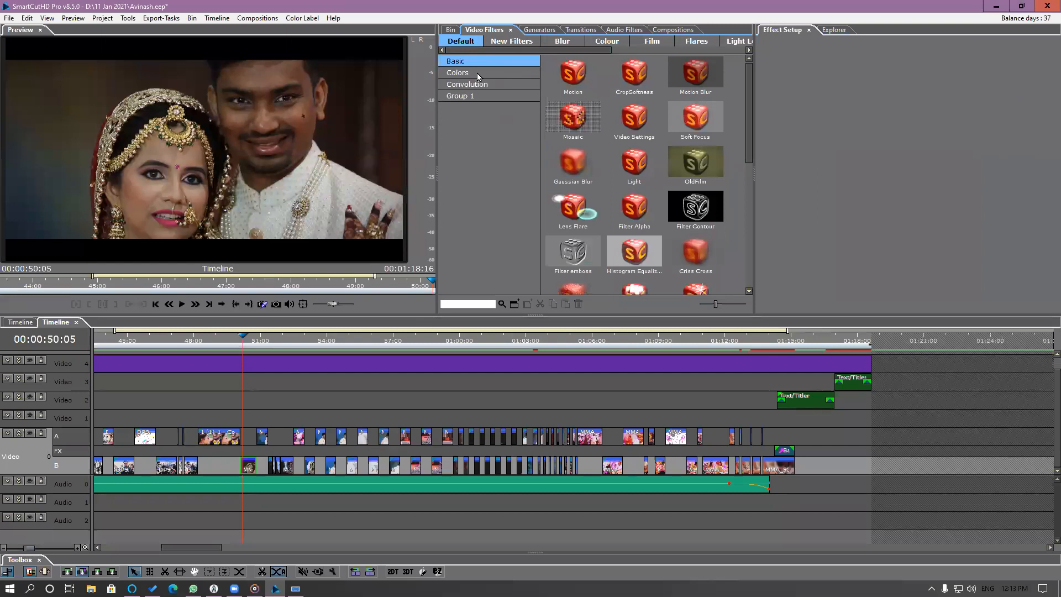
pyautogui.click(651, 41)
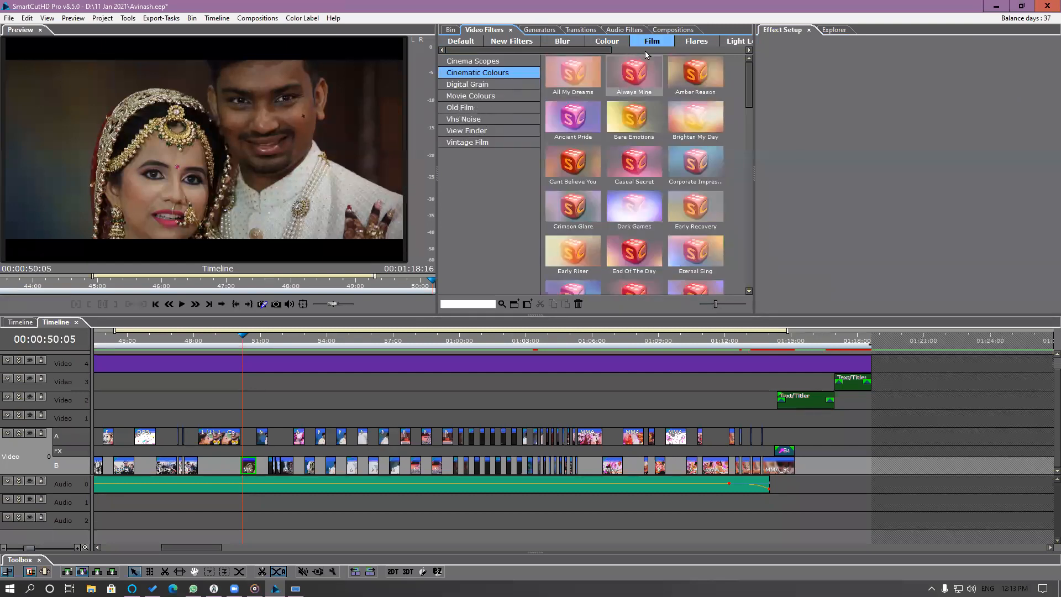
pyautogui.click(603, 43)
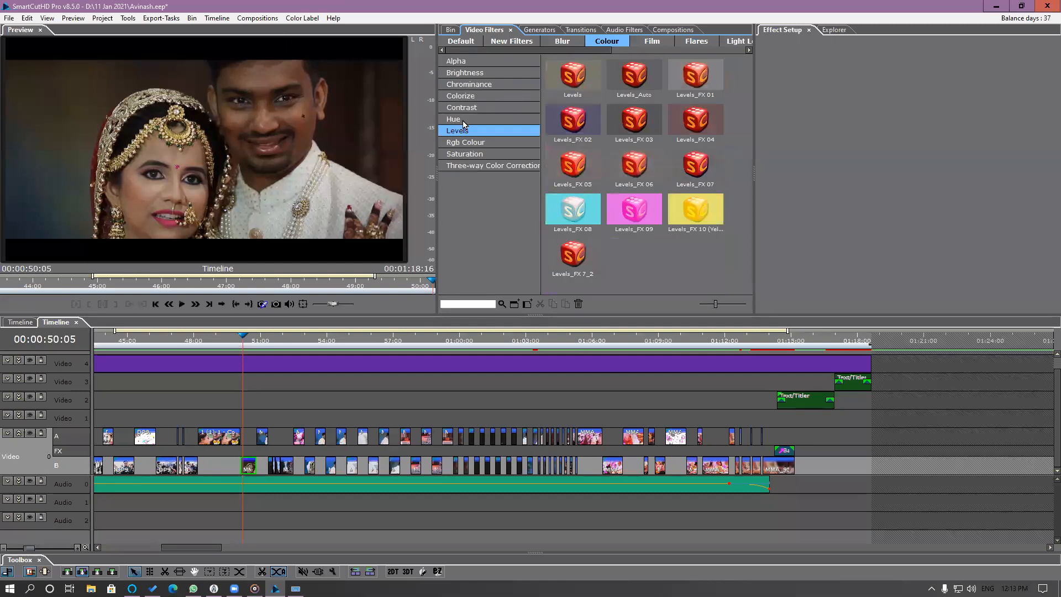
pyautogui.moveTo(695, 95); pyautogui.dragTo(248, 467)
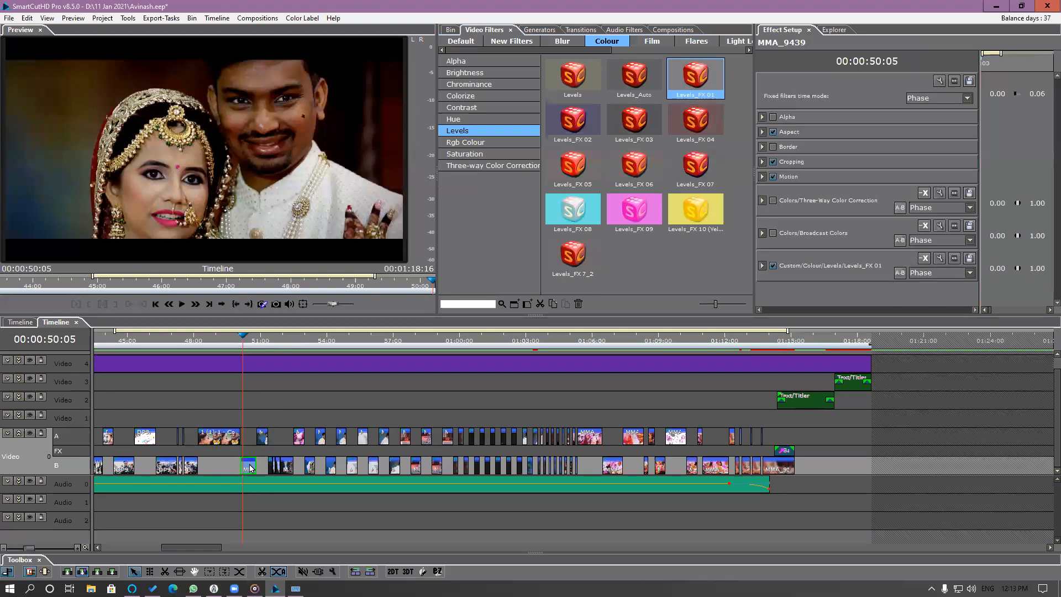
# Set the Gamma of the Levels_FX 01 filter on MMA_9439 to 3.158 and play the section from 00:00:49:24.
pyautogui.click(761, 267)
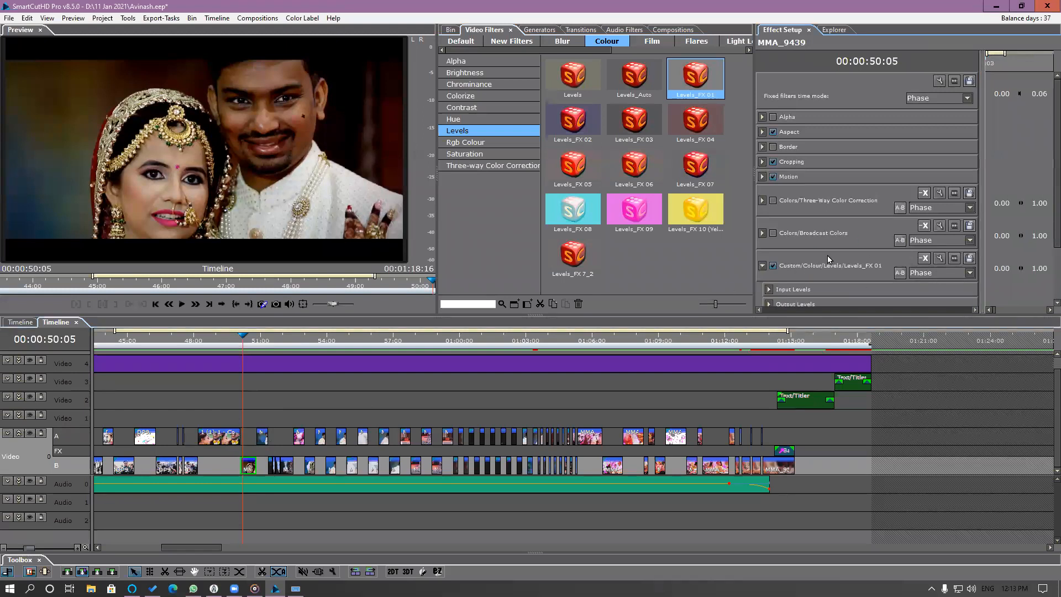
pyautogui.moveTo(916, 260); pyautogui.dragTo(931, 263)
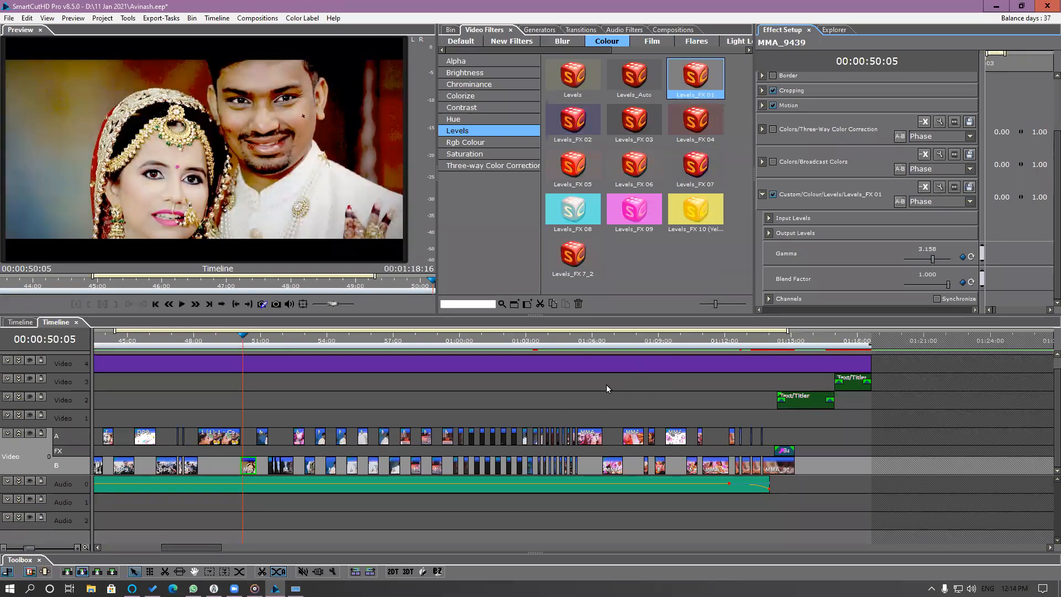
pyautogui.click(238, 344)
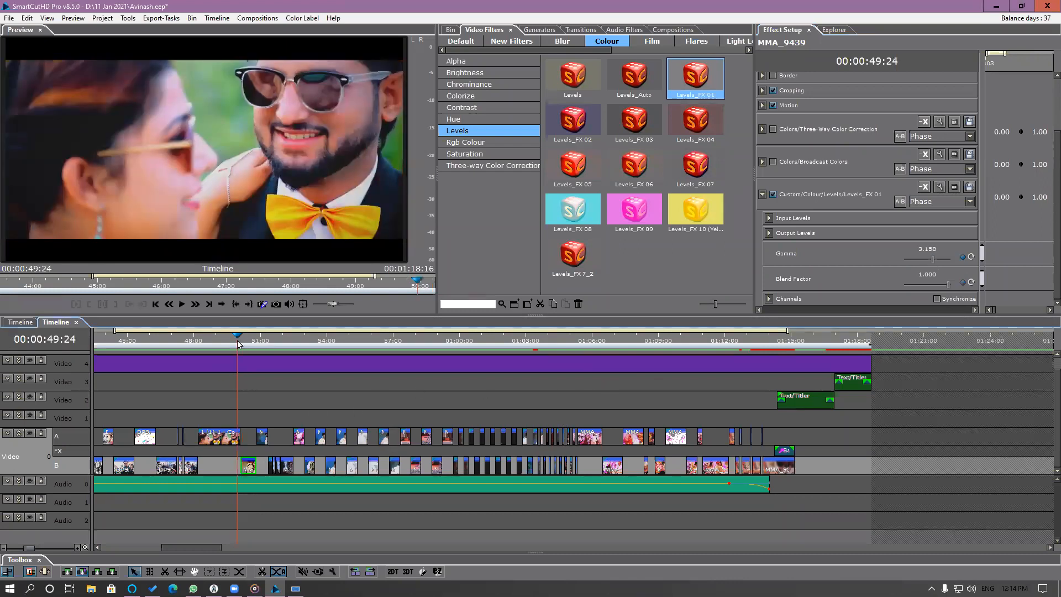
pyautogui.press('space')
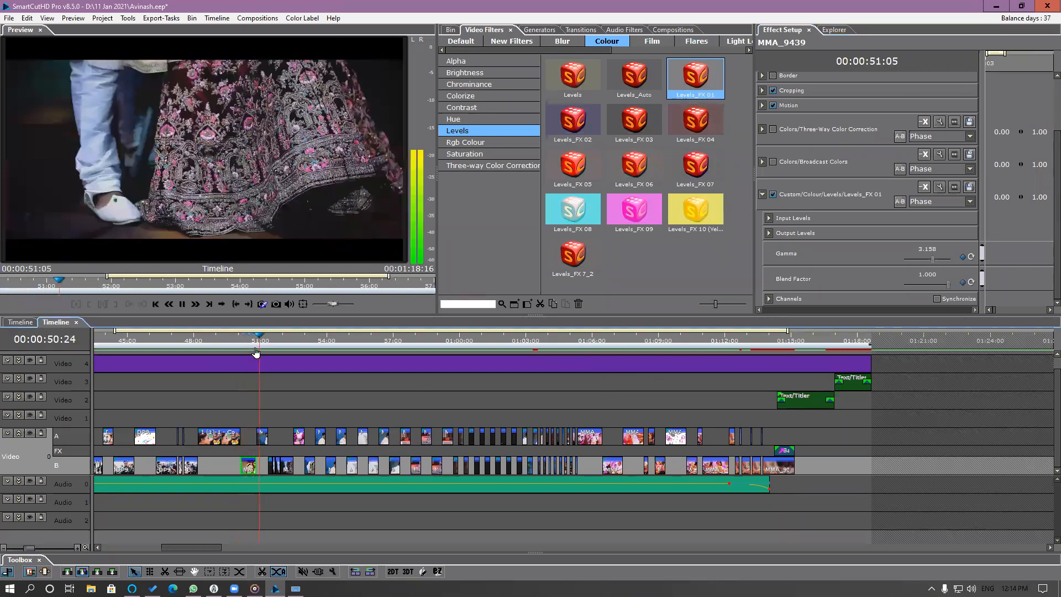
pyautogui.press('space')
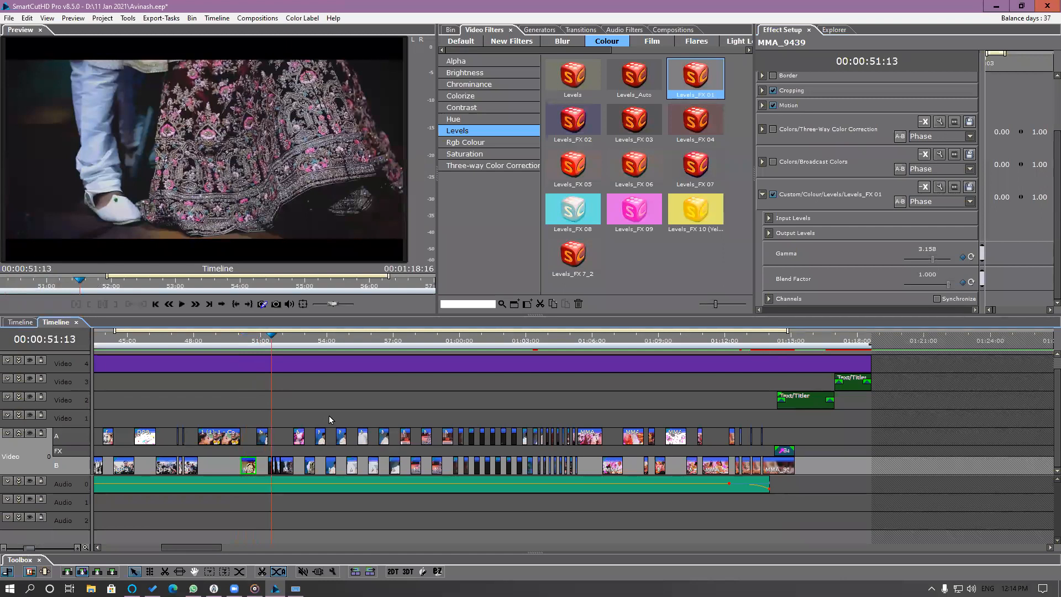
# Set the MMA_9440 segment's speed to 100% while maintaining the segment duration with Trim Right.
pyautogui.scroll(3, 330, 417)
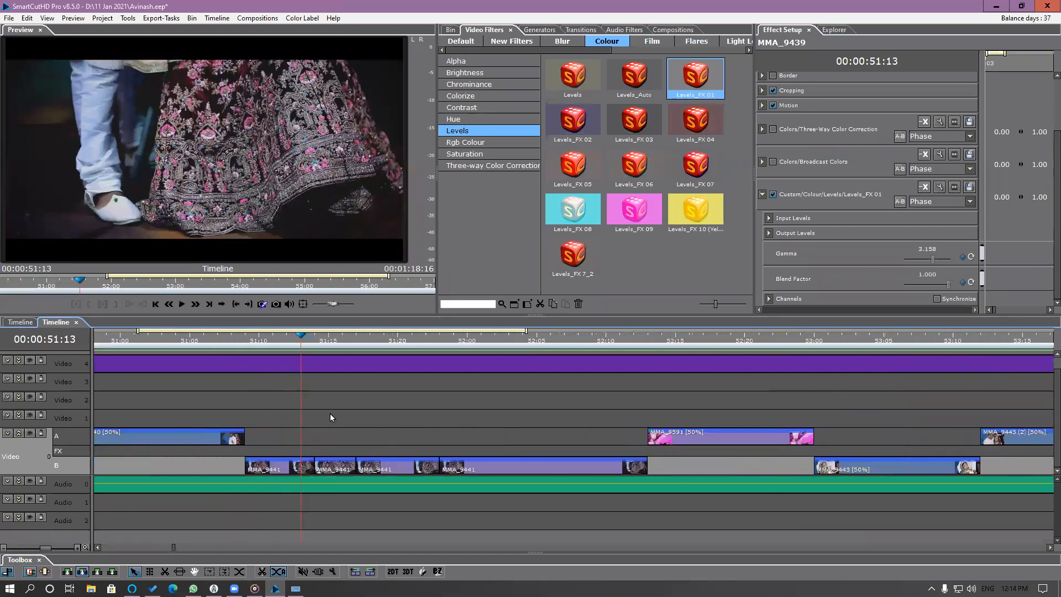
pyautogui.hscroll(-5, 496, 453)
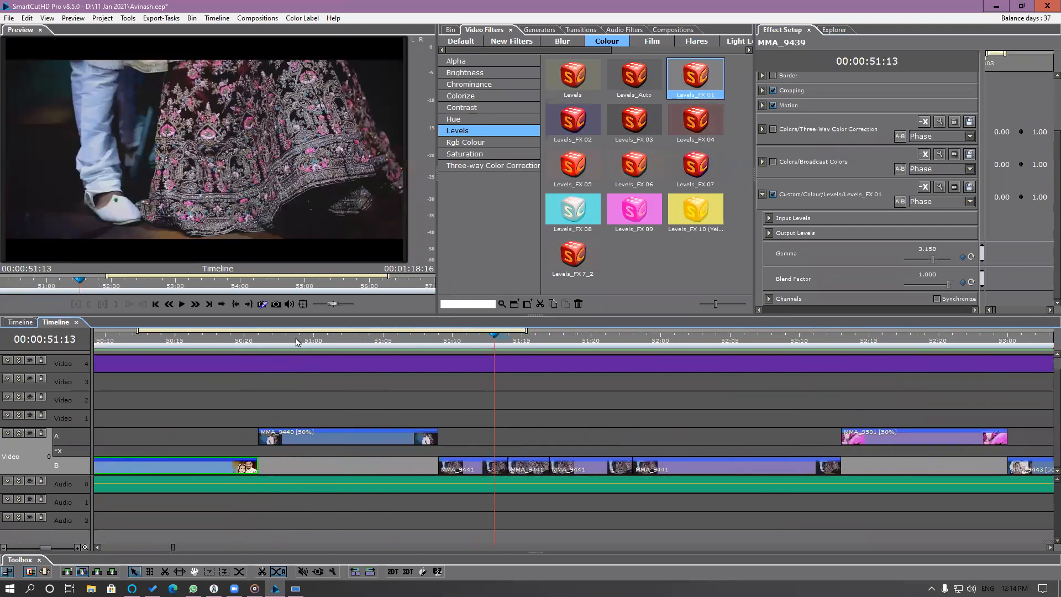
pyautogui.click(307, 343)
pyautogui.moveTo(307, 343); pyautogui.dragTo(327, 351)
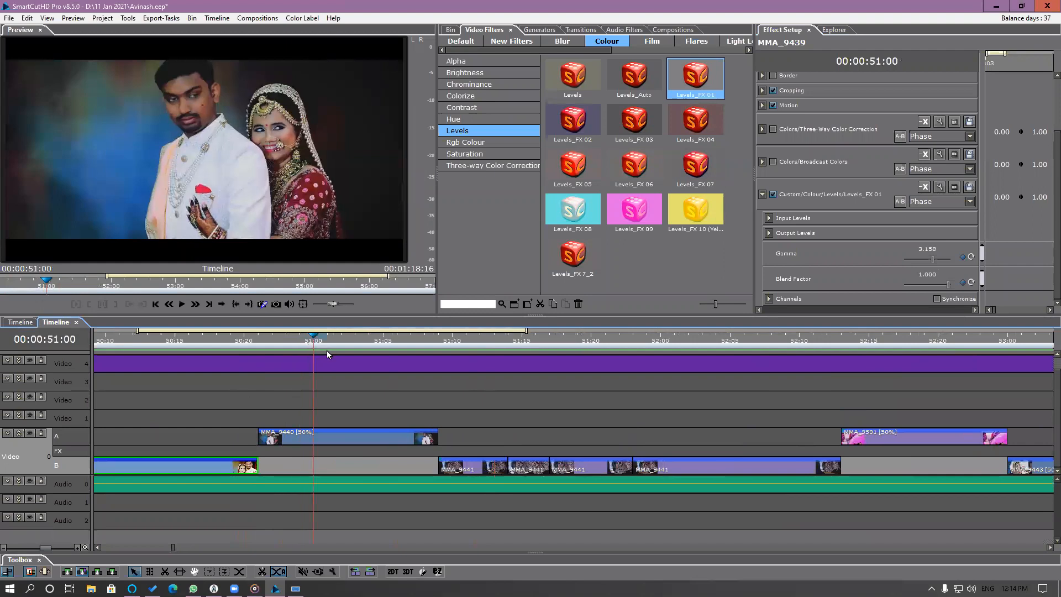
pyautogui.click(343, 442)
pyautogui.rightClick(343, 441)
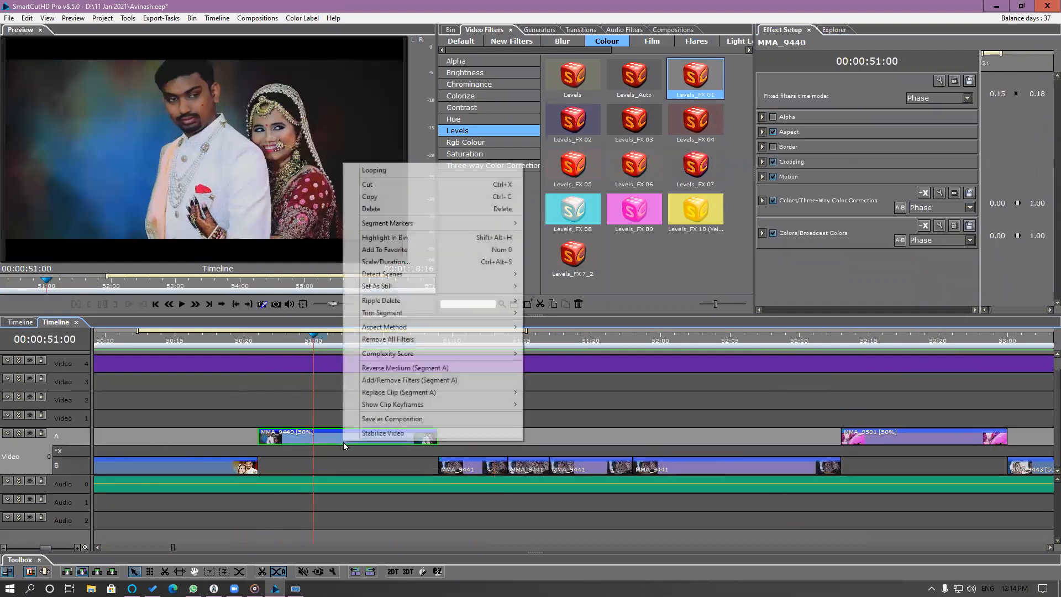
pyautogui.click(387, 262)
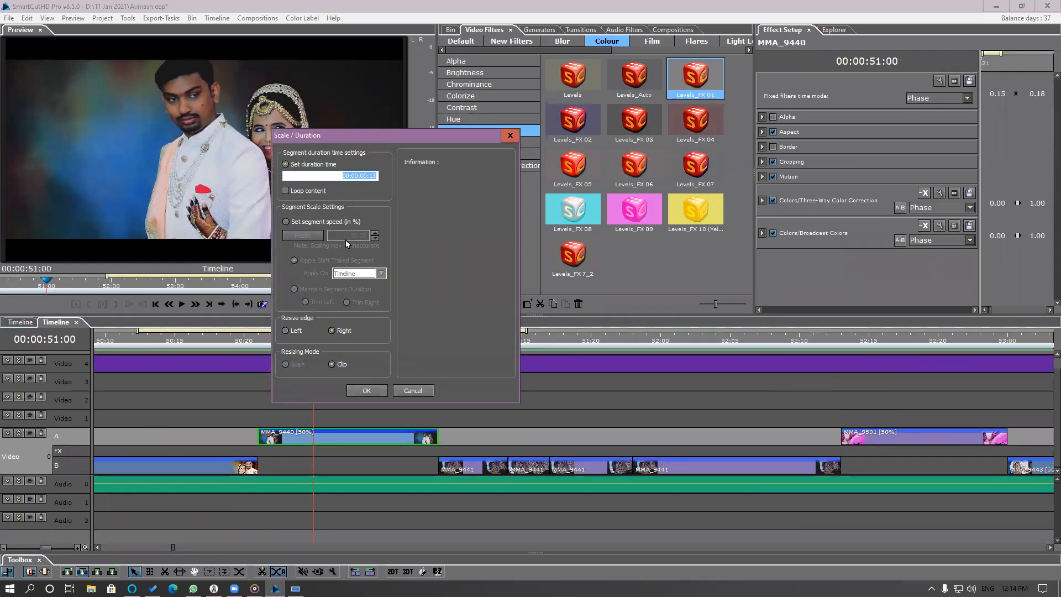
pyautogui.click(312, 223)
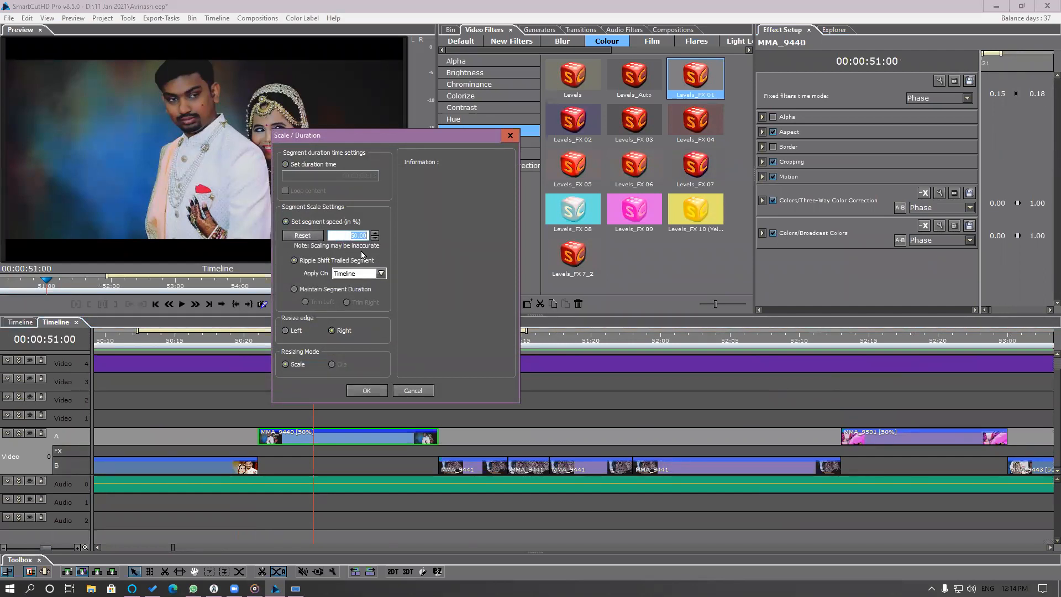
pyautogui.write('100')
pyautogui.click(326, 289)
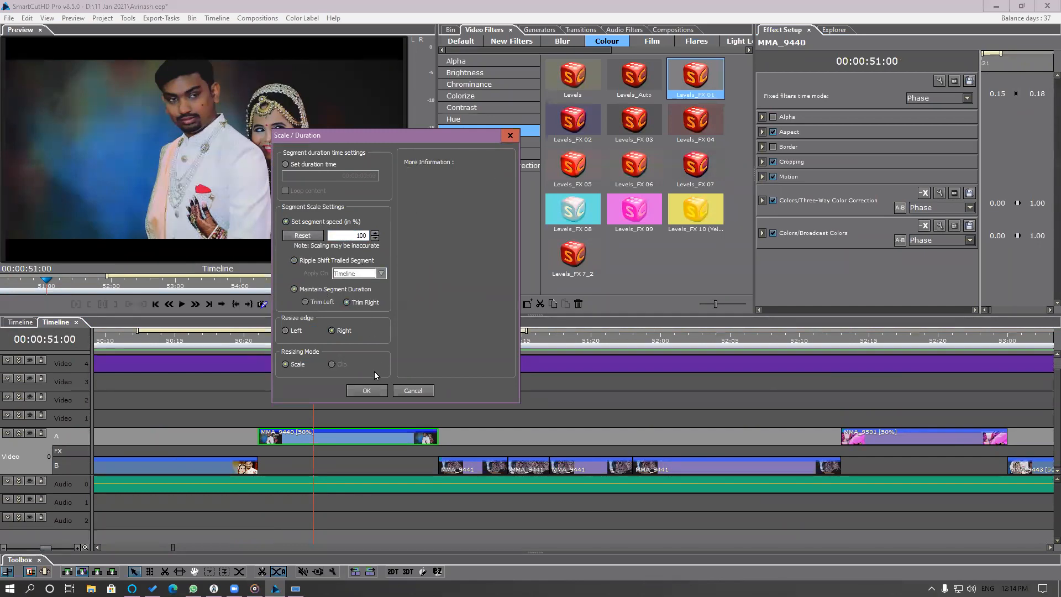
pyautogui.click(367, 391)
# Play the section around the MMA_9440 segment and step through the MMA_9441 segments from 00:00:51:10 to 00:00:51:23.
pyautogui.click(275, 340)
pyautogui.press('space')
pyautogui.press('space')
pyautogui.moveTo(281, 340); pyautogui.dragTo(229, 344)
pyautogui.press('space')
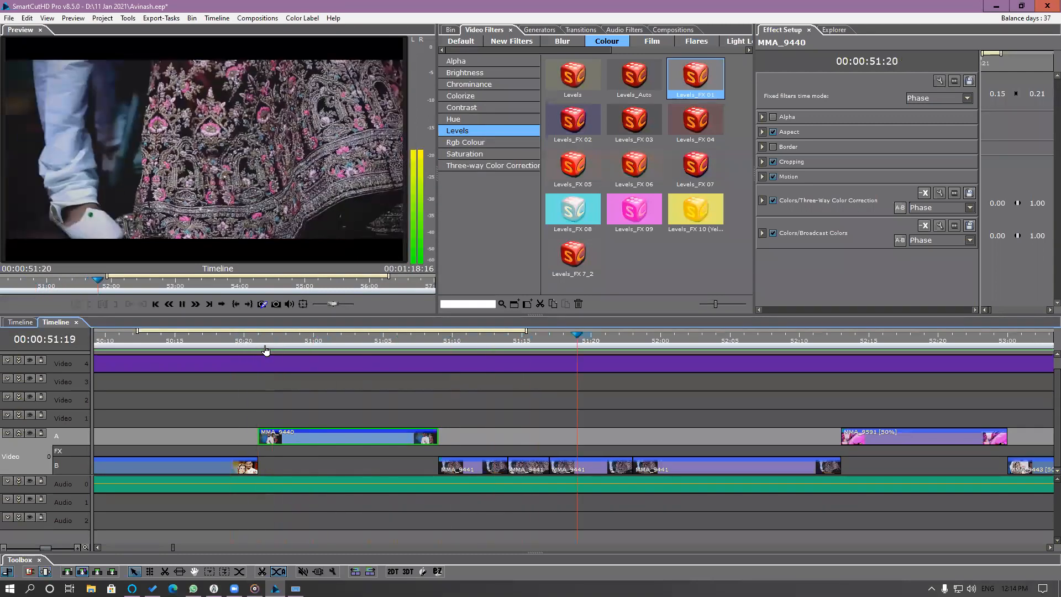
pyautogui.click(452, 341)
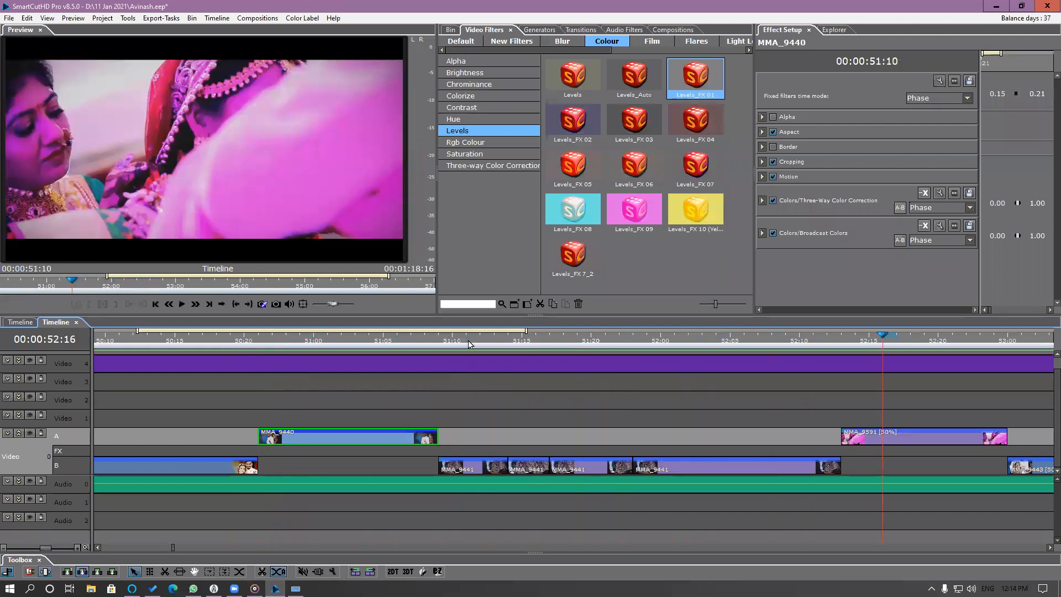
pyautogui.press('Right')
pyautogui.press('Right')
pyautogui.press('Right')
pyautogui.press('Right')
pyautogui.press('Right')
pyautogui.press('Right')
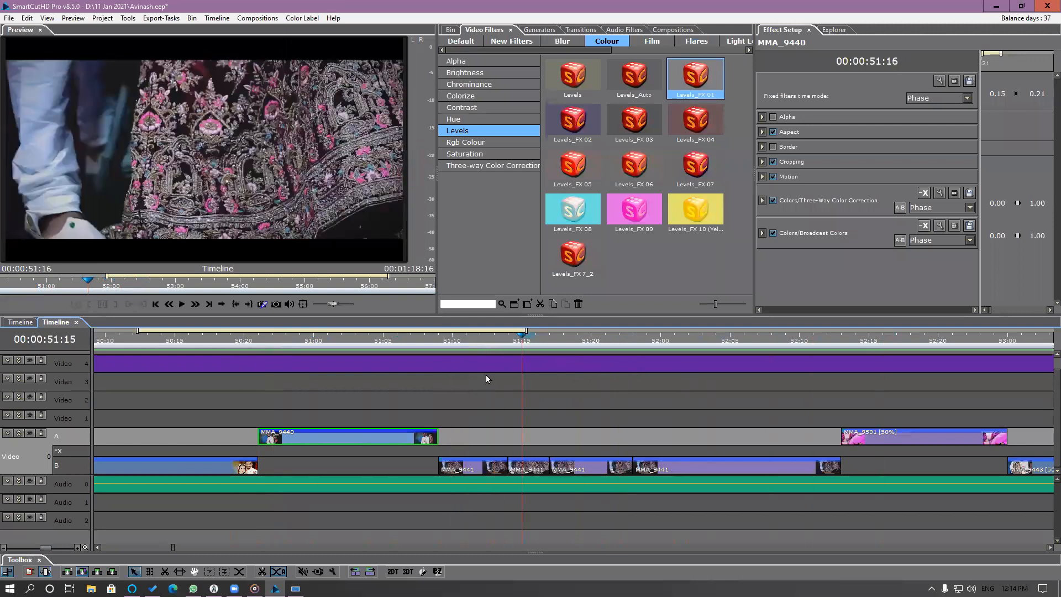
pyautogui.press('Right')
pyautogui.press('Right')
pyautogui.press('Right')
pyautogui.press('Right')
pyautogui.press('Right')
pyautogui.press('Right')
pyautogui.press('Right')
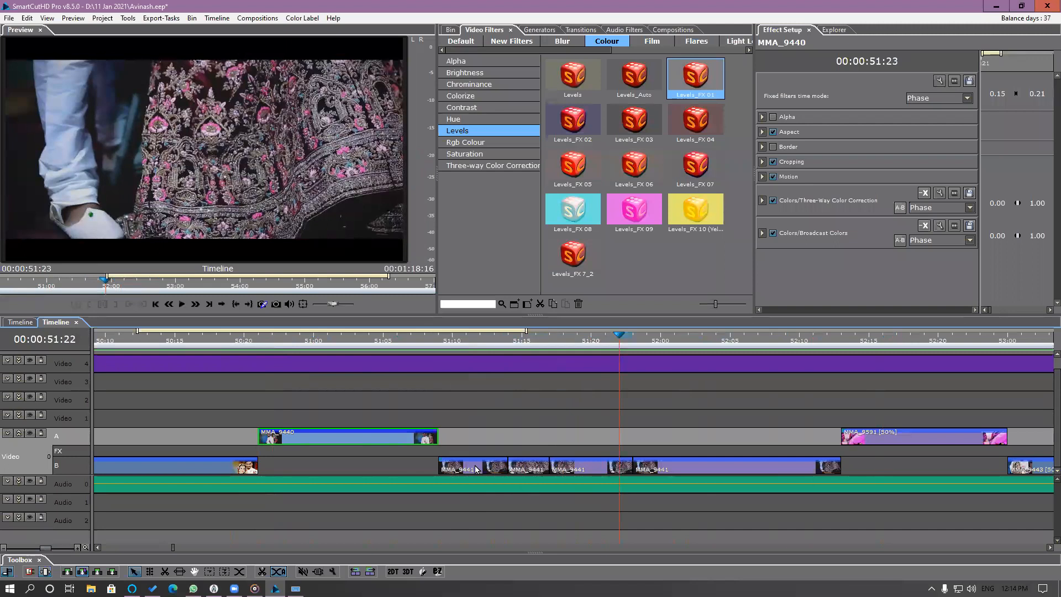
# Shift the used range of the first MMA_9441 segment at 51:12 to about 00:00:05:23 in its source.
pyautogui.click(476, 469)
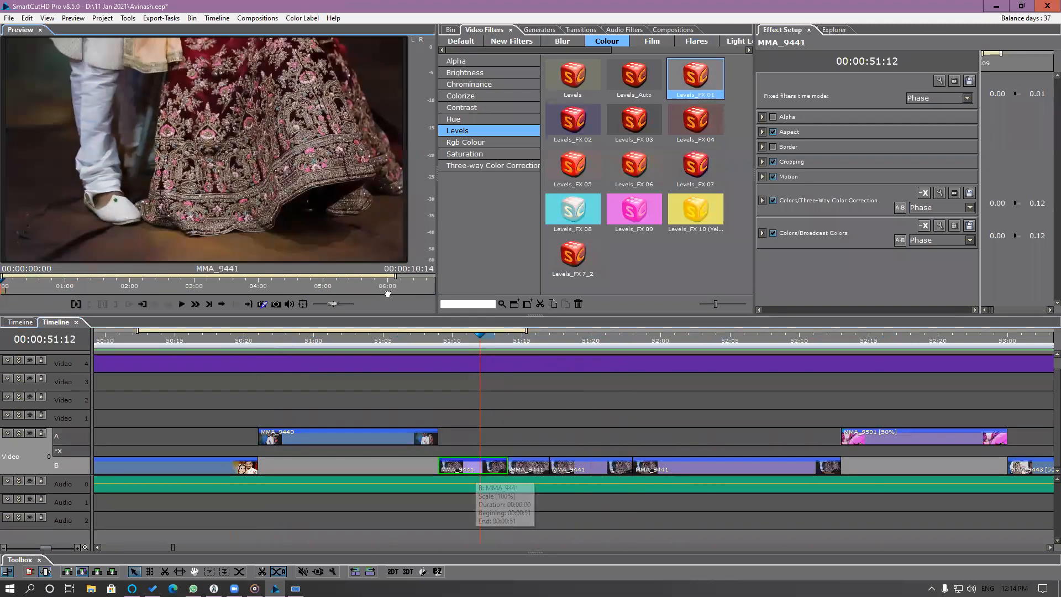
pyautogui.moveTo(191, 282); pyautogui.dragTo(382, 282)
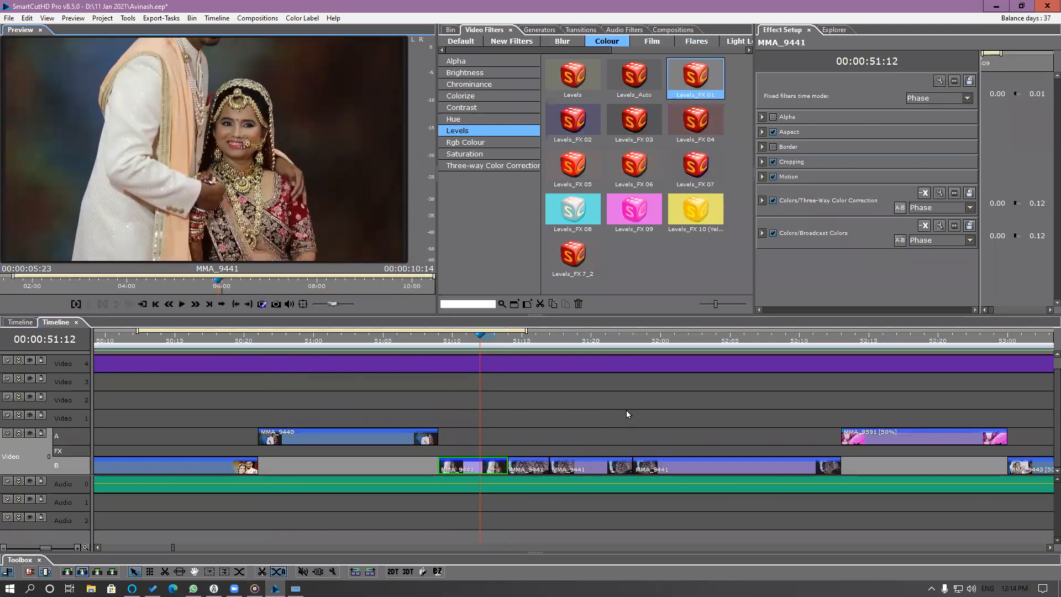
pyautogui.rightClick(520, 470)
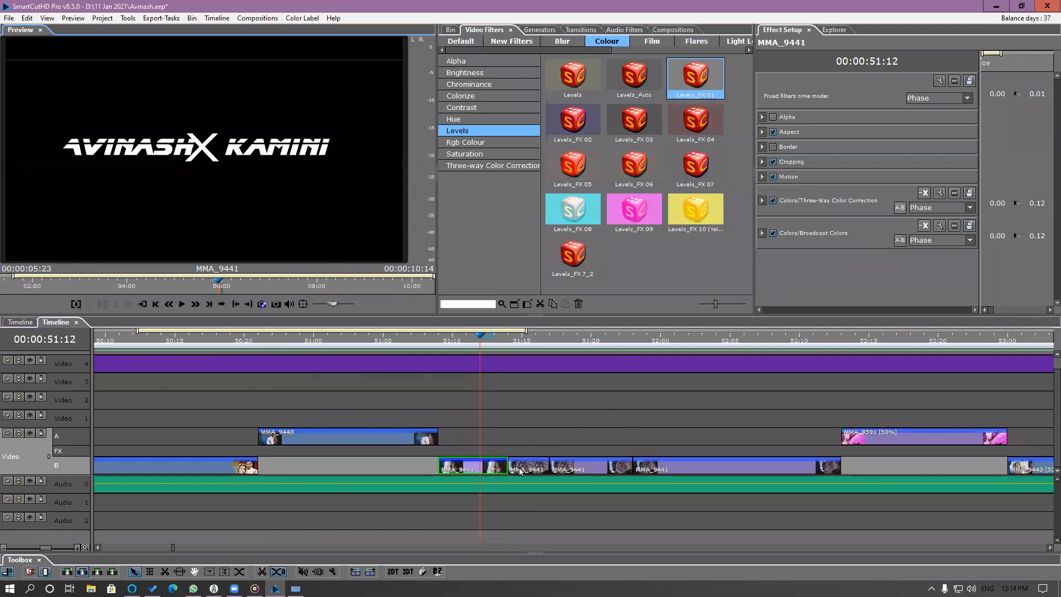
pyautogui.moveTo(480, 438); pyautogui.dragTo(550, 462)
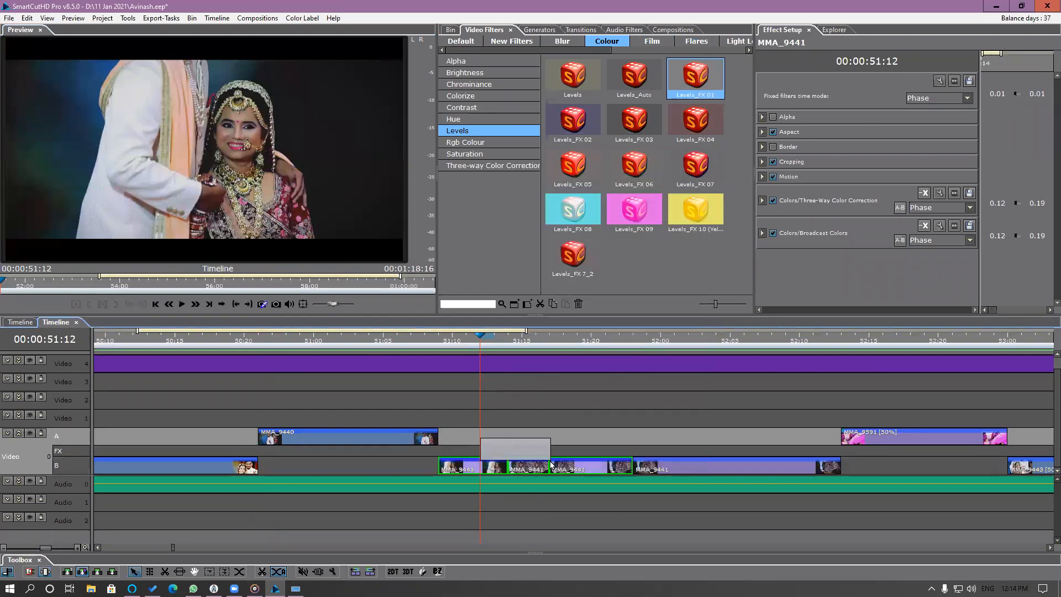
pyautogui.rightClick(496, 470)
pyautogui.click(486, 474)
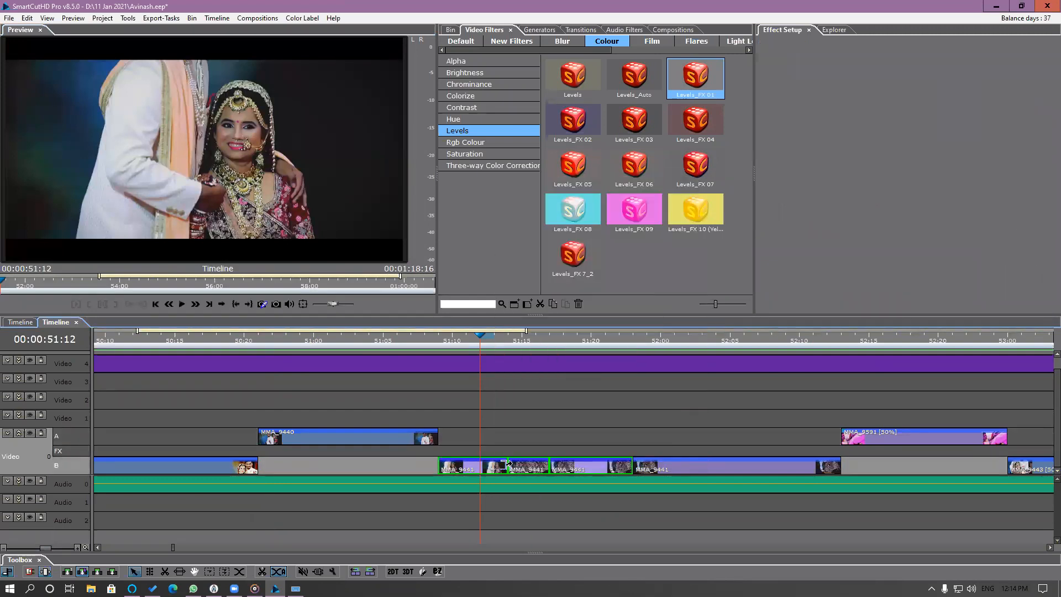
pyautogui.press('+')
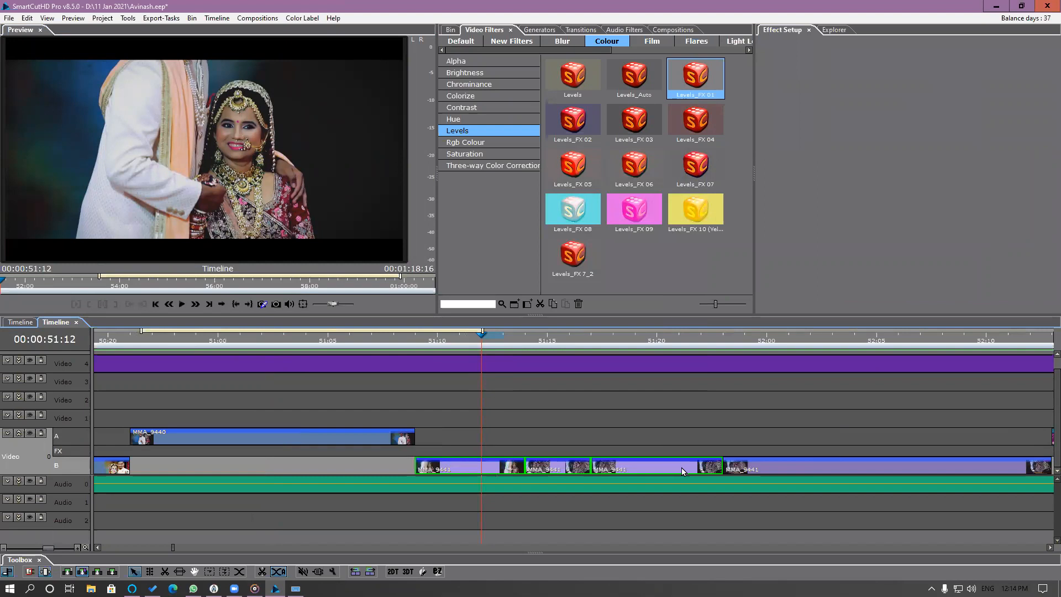
pyautogui.press('-')
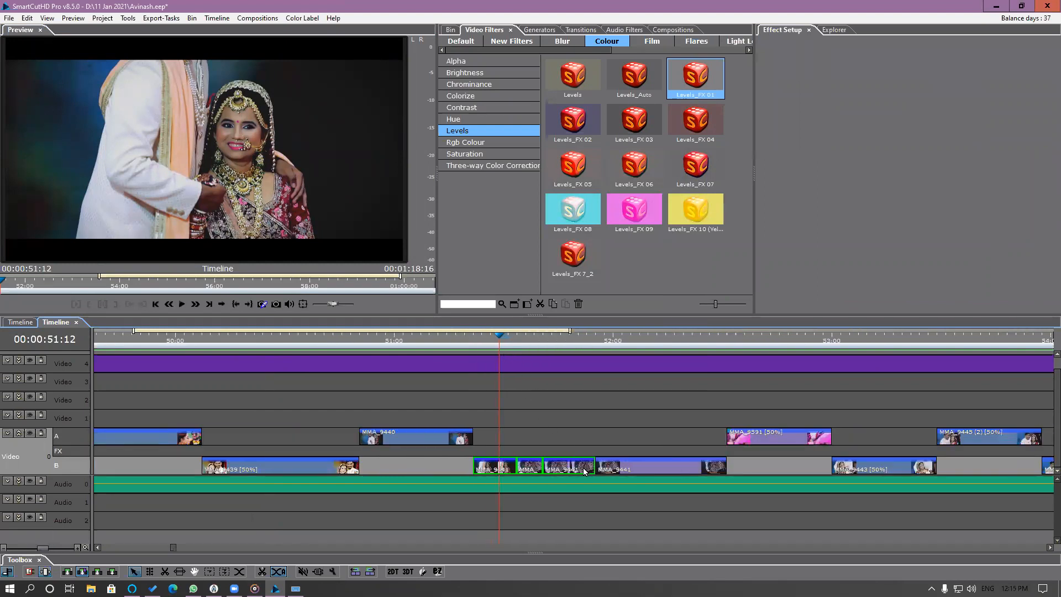
pyautogui.click(642, 469)
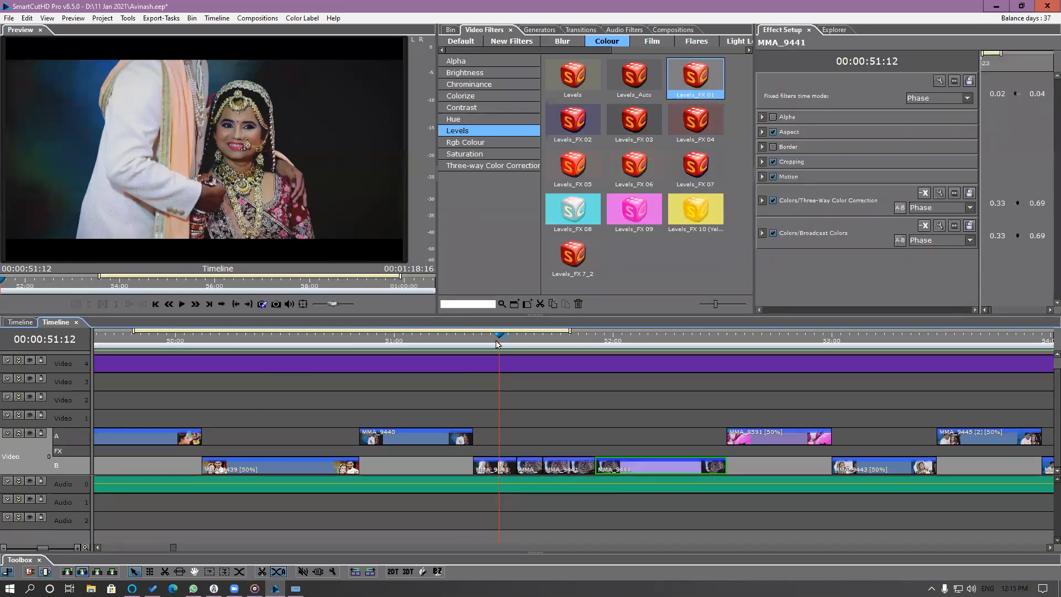
# Shift the used range of the first MMA_9441 segment at 51:11 to about 00:00:07:17 in its source.
pyautogui.click(499, 469)
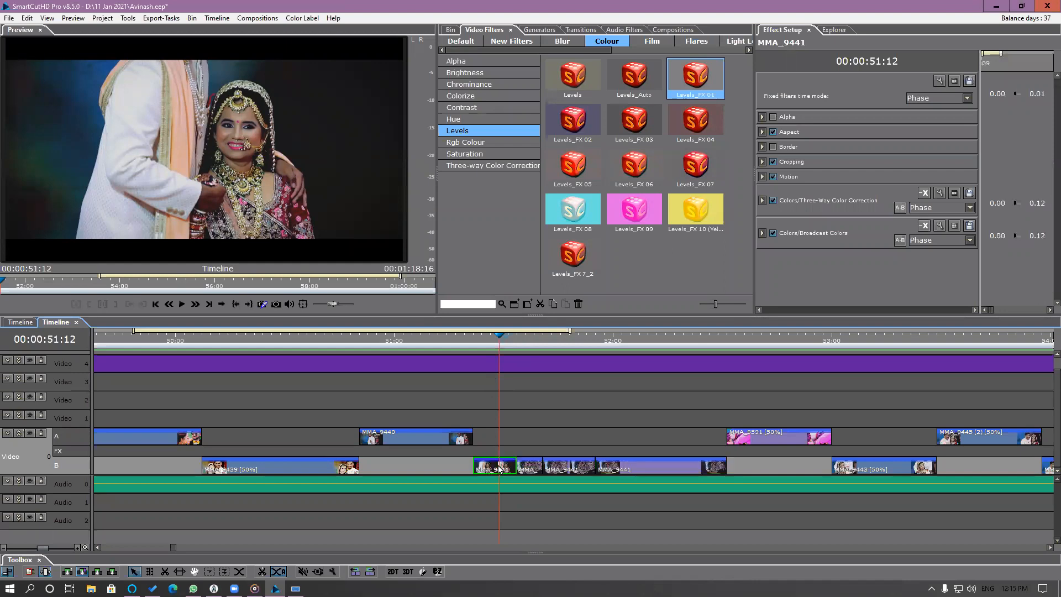
pyautogui.doubleClick(499, 469)
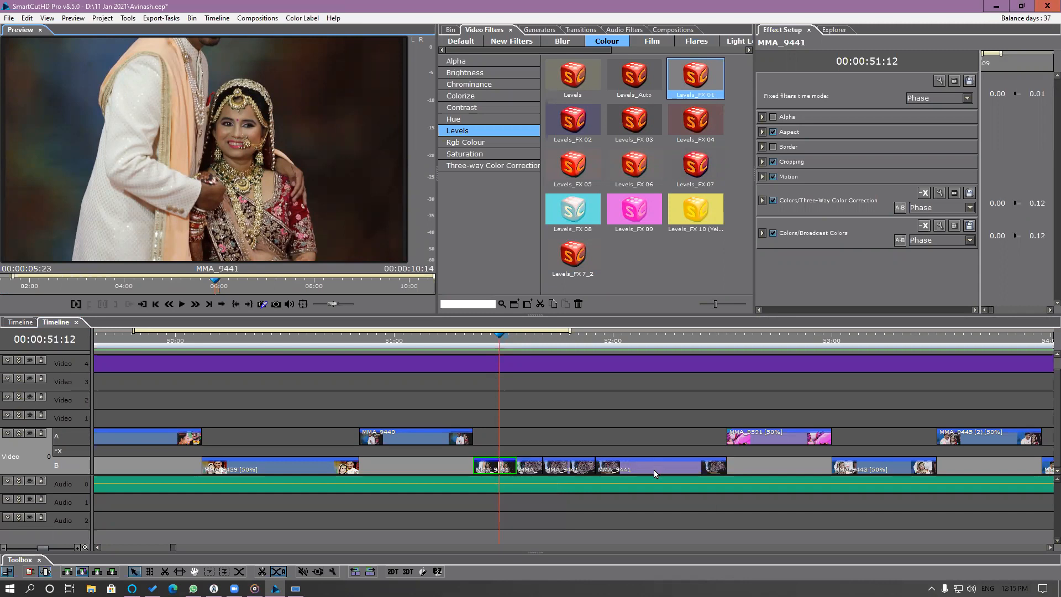
pyautogui.moveTo(515, 342); pyautogui.dragTo(495, 383)
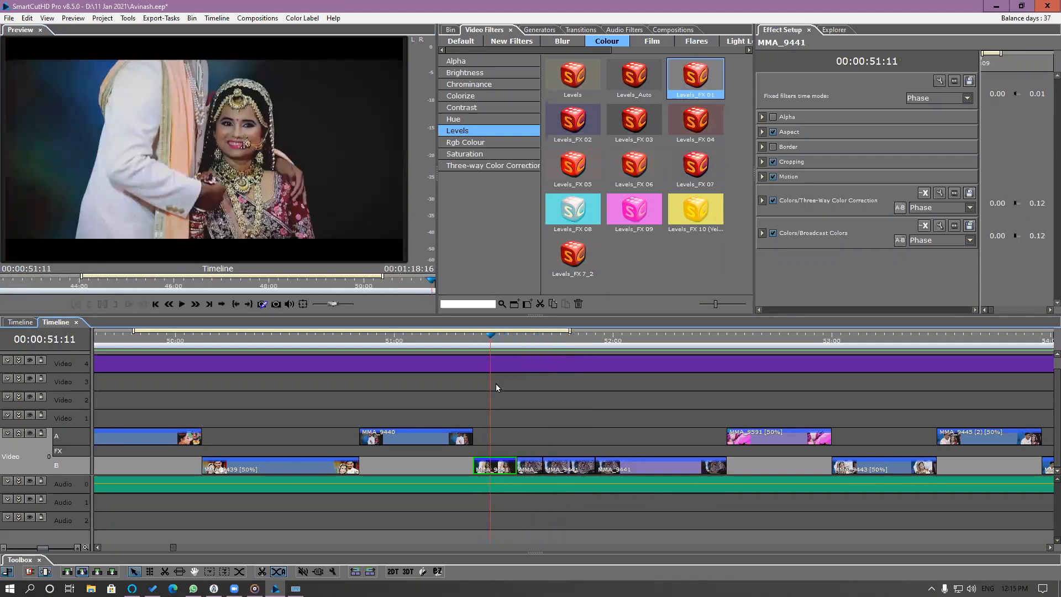
pyautogui.doubleClick(498, 469)
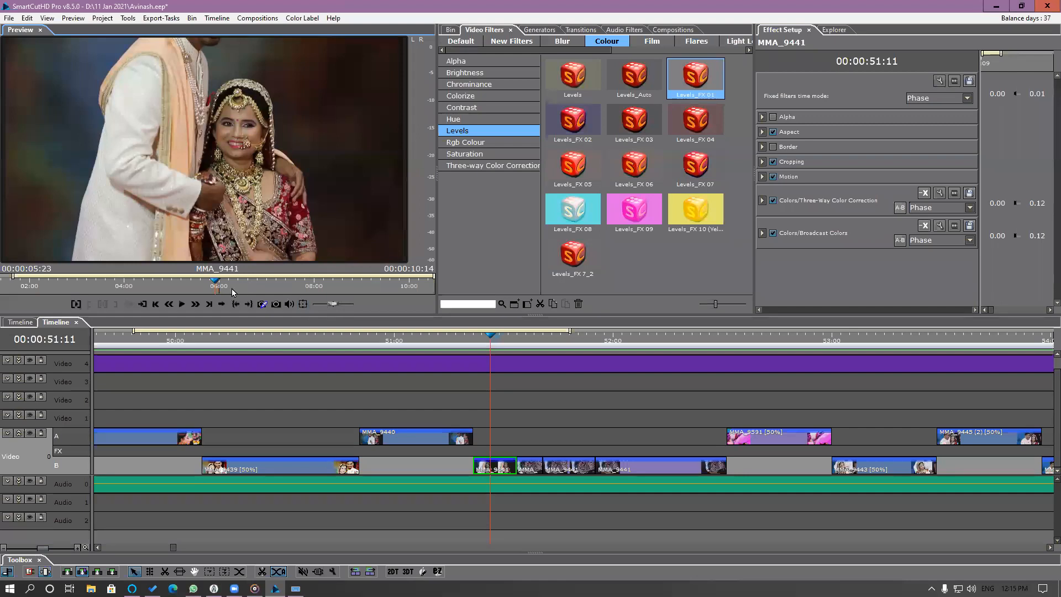
pyautogui.moveTo(219, 285); pyautogui.dragTo(299, 293)
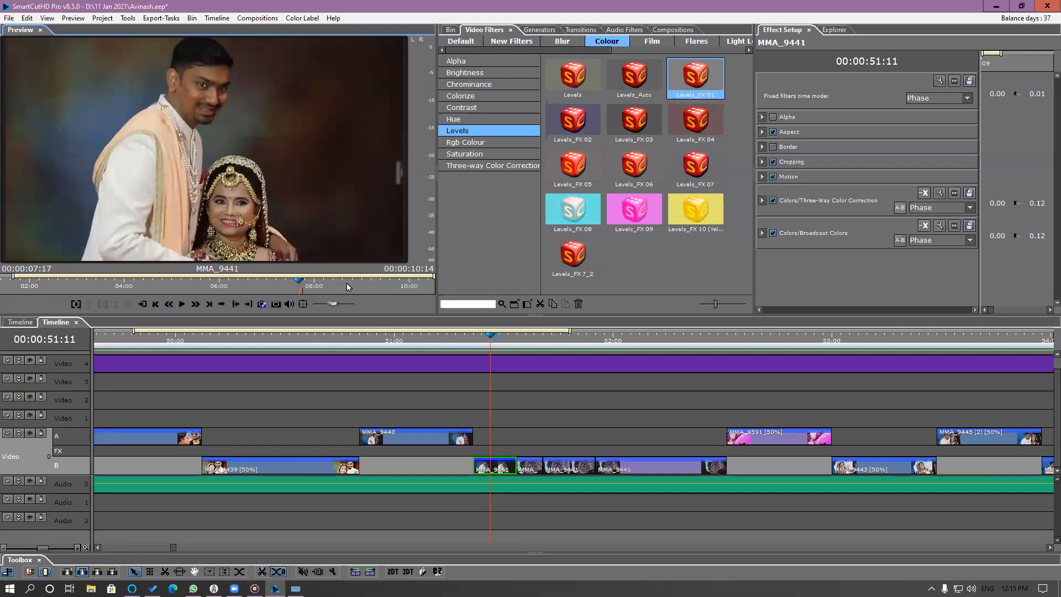
# Check the first MMA_9441 segment's last used frame and shift the second MMA_9441 segment's used range to about 00:00:03:02 in its source.
pyautogui.moveTo(433, 275); pyautogui.dragTo(271, 287)
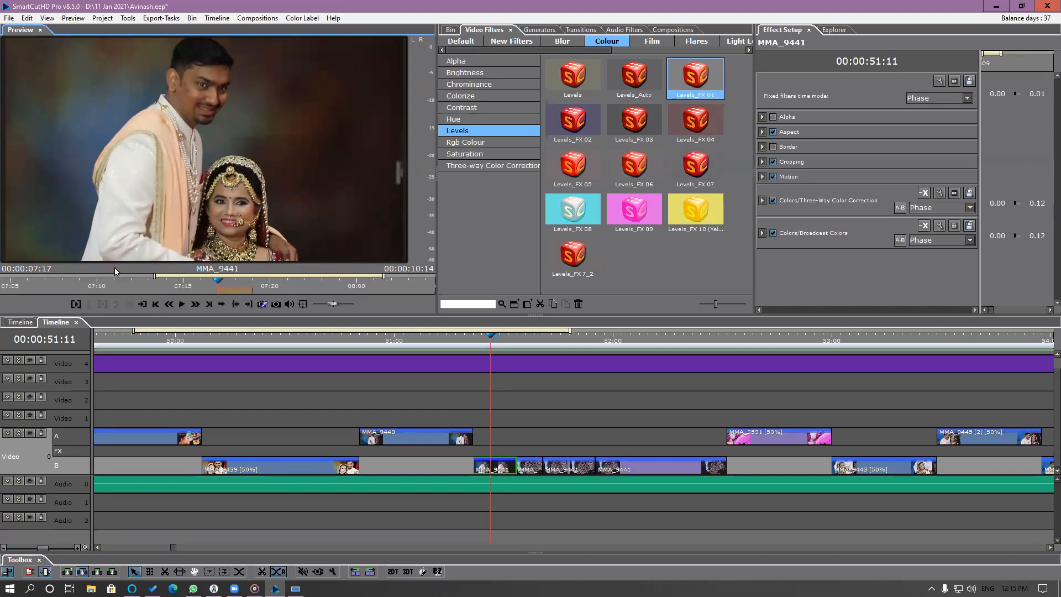
pyautogui.moveTo(222, 288); pyautogui.dragTo(258, 286)
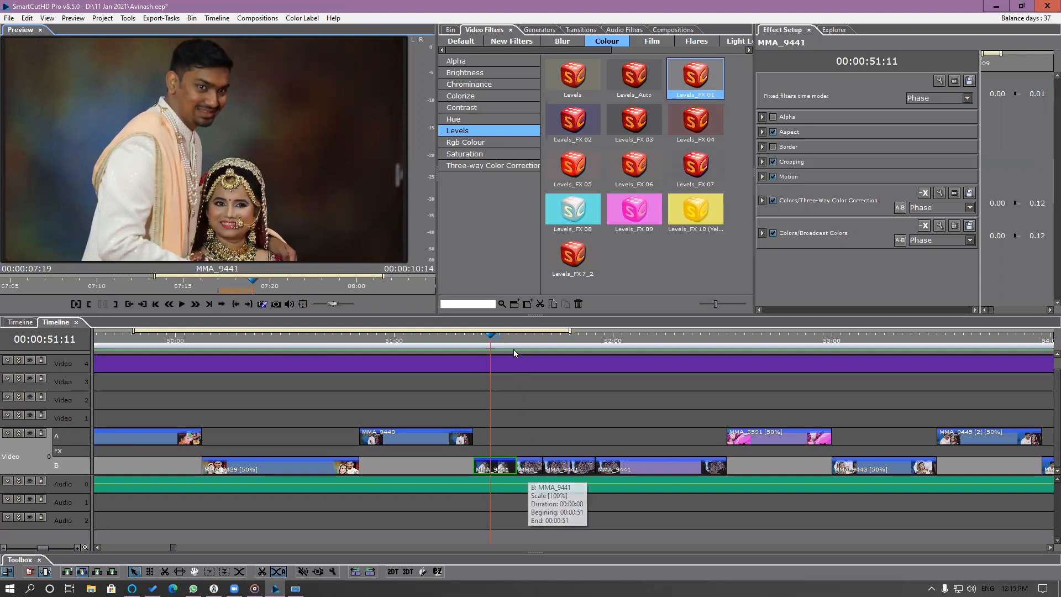
pyautogui.moveTo(510, 339); pyautogui.dragTo(528, 368)
pyautogui.click(535, 466)
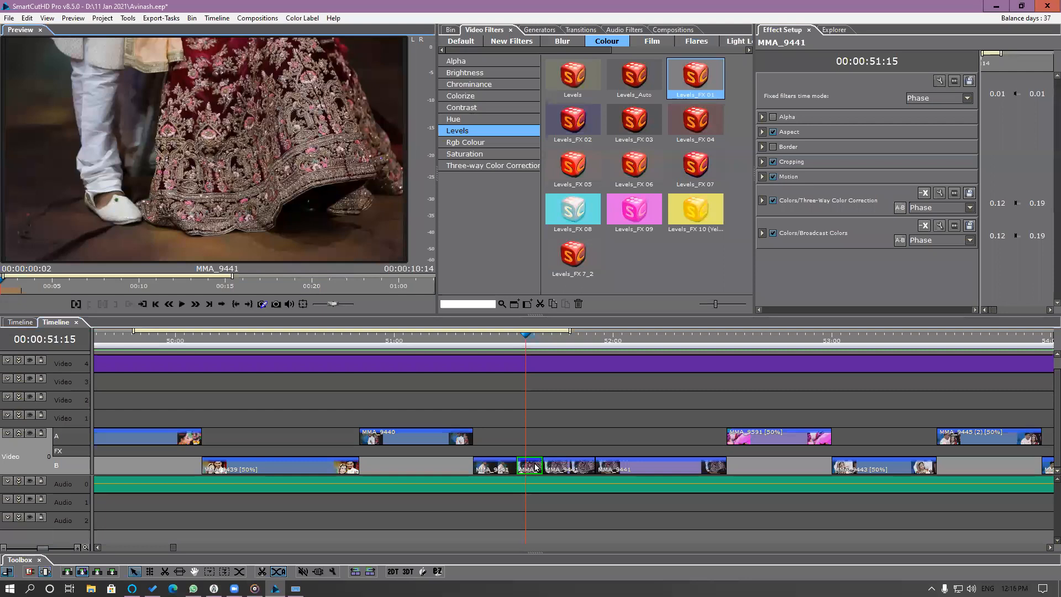
pyautogui.moveTo(17, 289); pyautogui.dragTo(285, 275)
pyautogui.moveTo(191, 289); pyautogui.dragTo(348, 275)
pyautogui.moveTo(267, 275); pyautogui.dragTo(278, 275)
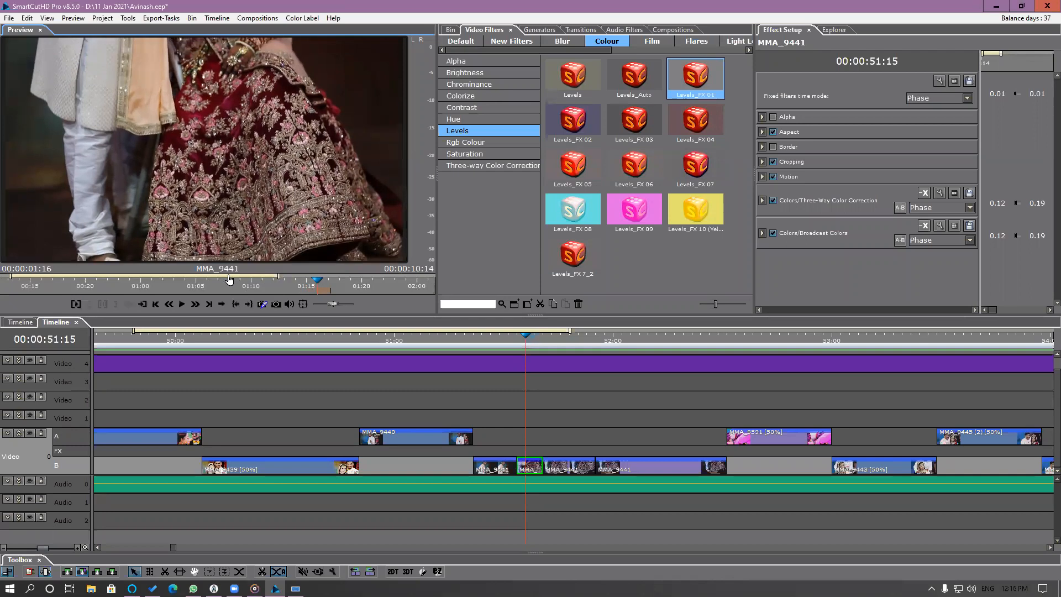
pyautogui.moveTo(361, 293); pyautogui.dragTo(69, 293)
pyautogui.moveTo(27, 280); pyautogui.dragTo(303, 280)
pyautogui.scroll(-12, 303, 281)
pyautogui.scroll(1, 297, 281)
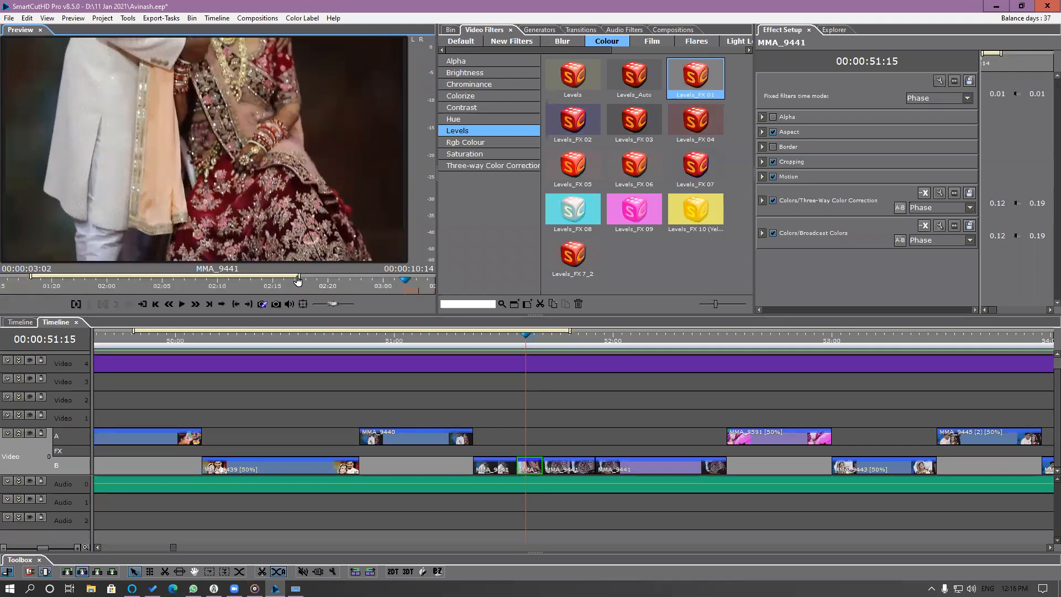
# Shift the second MMA_9441 segment's used range at 51:15 further along its source to about 00:00:07:07.
pyautogui.moveTo(101, 288); pyautogui.dragTo(430, 292)
pyautogui.moveTo(321, 277); pyautogui.dragTo(345, 277)
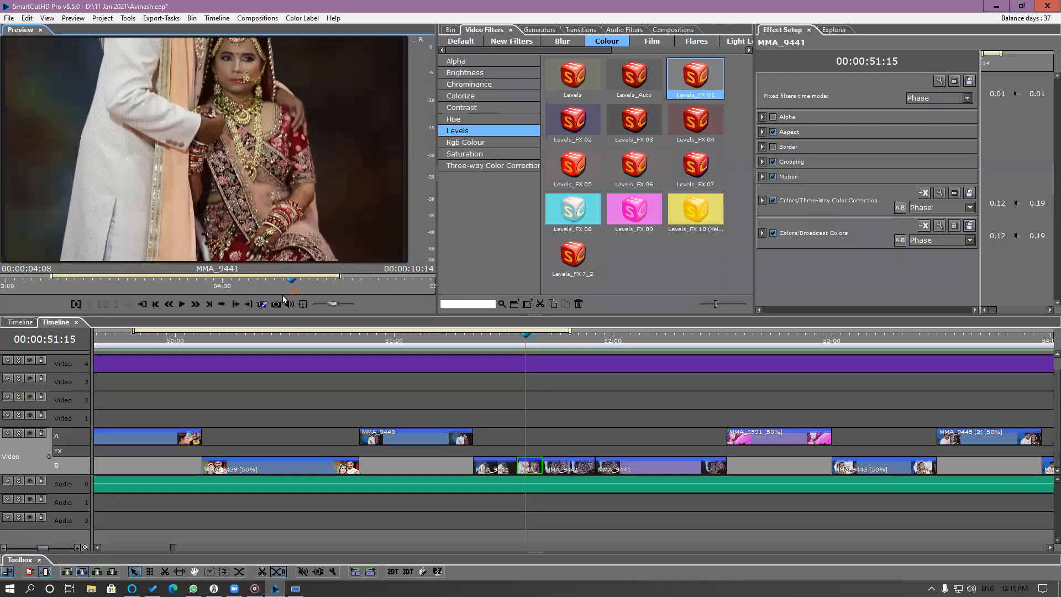
pyautogui.moveTo(279, 294); pyautogui.dragTo(491, 299)
pyautogui.moveTo(346, 276); pyautogui.dragTo(377, 276)
pyautogui.moveTo(235, 290); pyautogui.dragTo(463, 303)
pyautogui.moveTo(386, 278); pyautogui.dragTo(389, 278)
pyautogui.moveTo(297, 292); pyautogui.dragTo(417, 294)
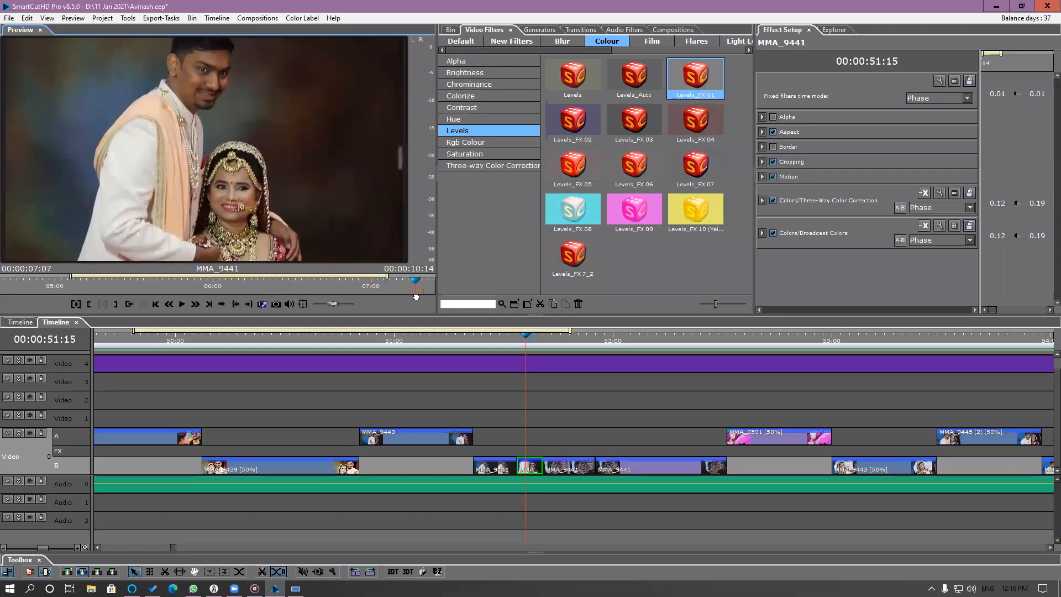
# Compare the cut between the first two MMA_9441 segments and shift the second one's used range to 00:00:07:20 in its source.
pyautogui.click(525, 344)
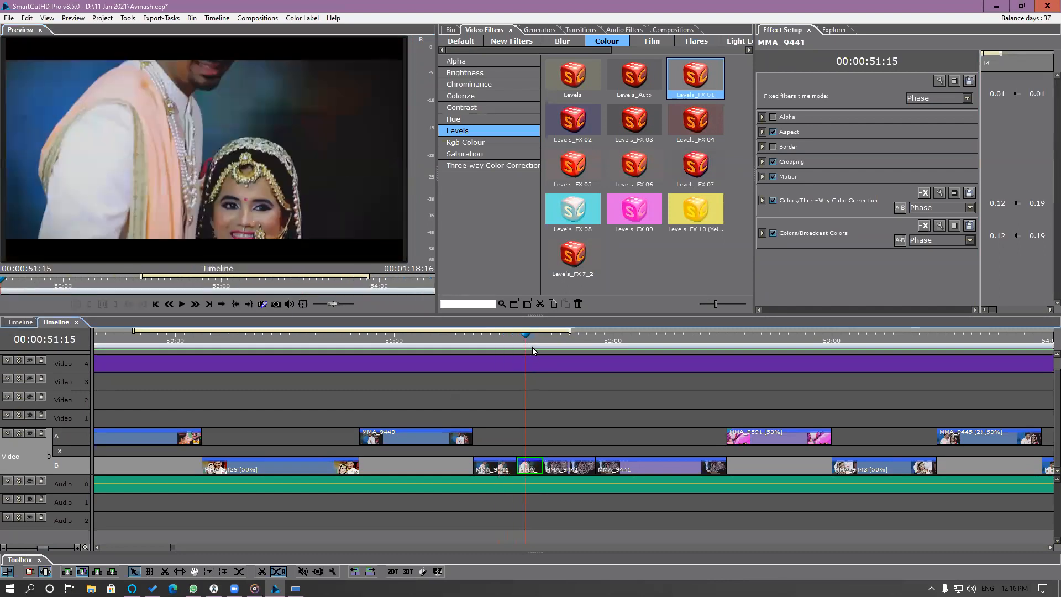
pyautogui.moveTo(532, 349); pyautogui.dragTo(508, 355)
pyautogui.click(499, 468)
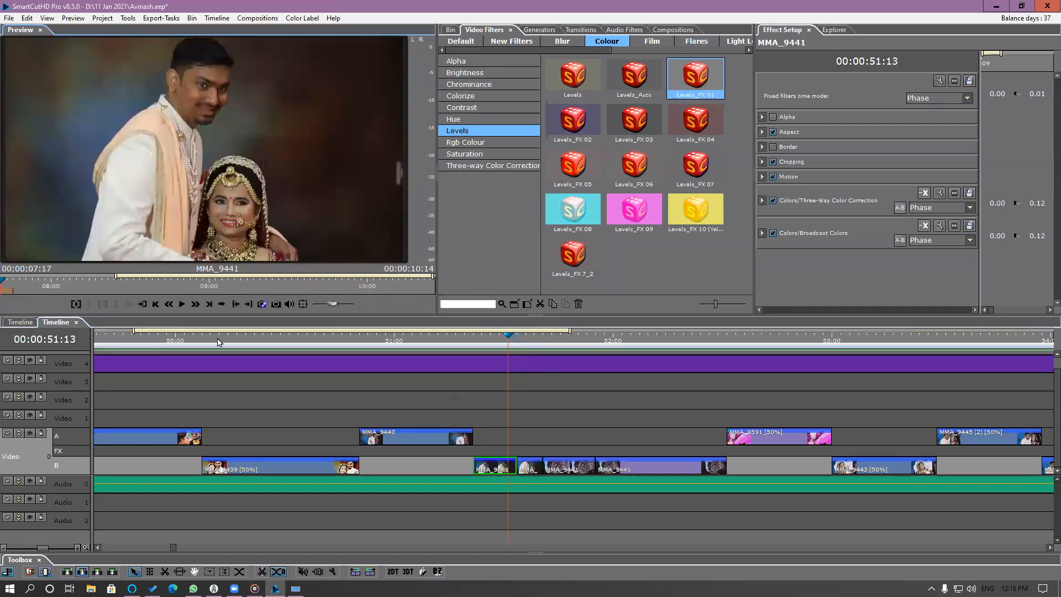
pyautogui.moveTo(4, 288)
pyautogui.mouseDown()
pyautogui.moveTo(26, 287)
pyautogui.moveTo(17, 287)
pyautogui.mouseUp()
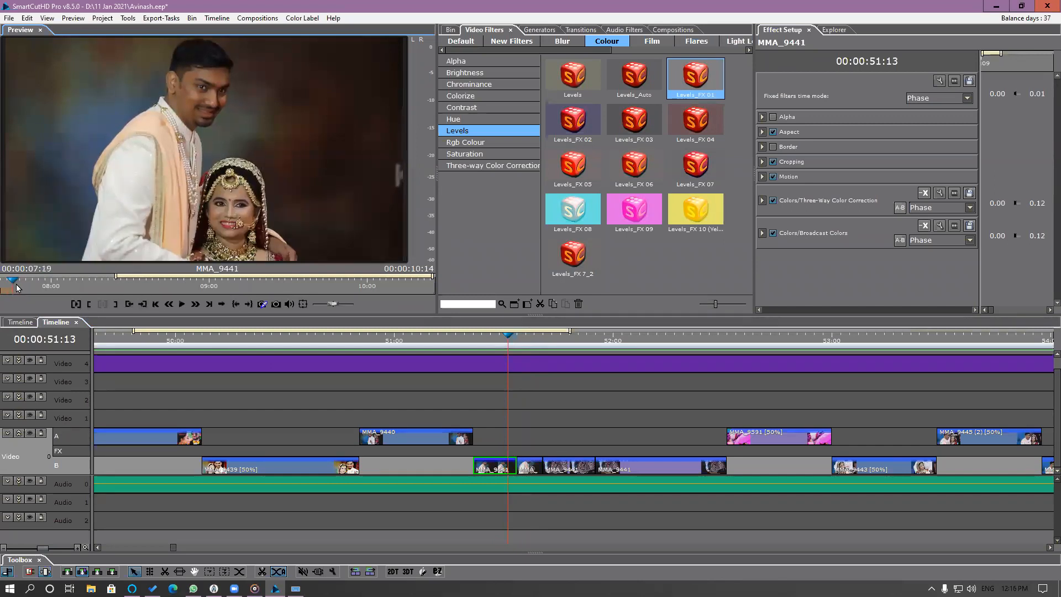
pyautogui.click(515, 340)
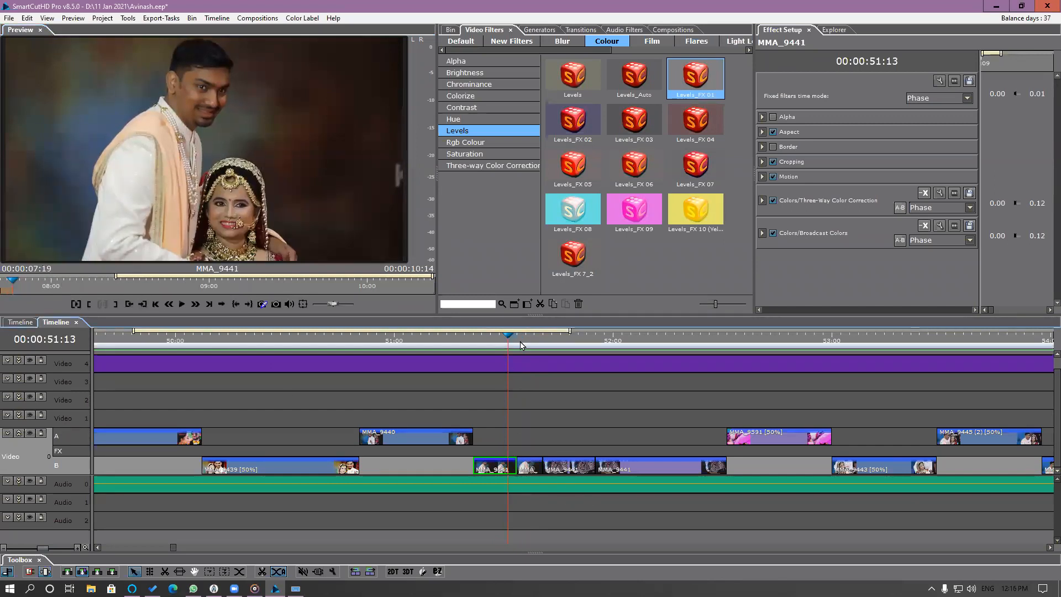
pyautogui.click(529, 472)
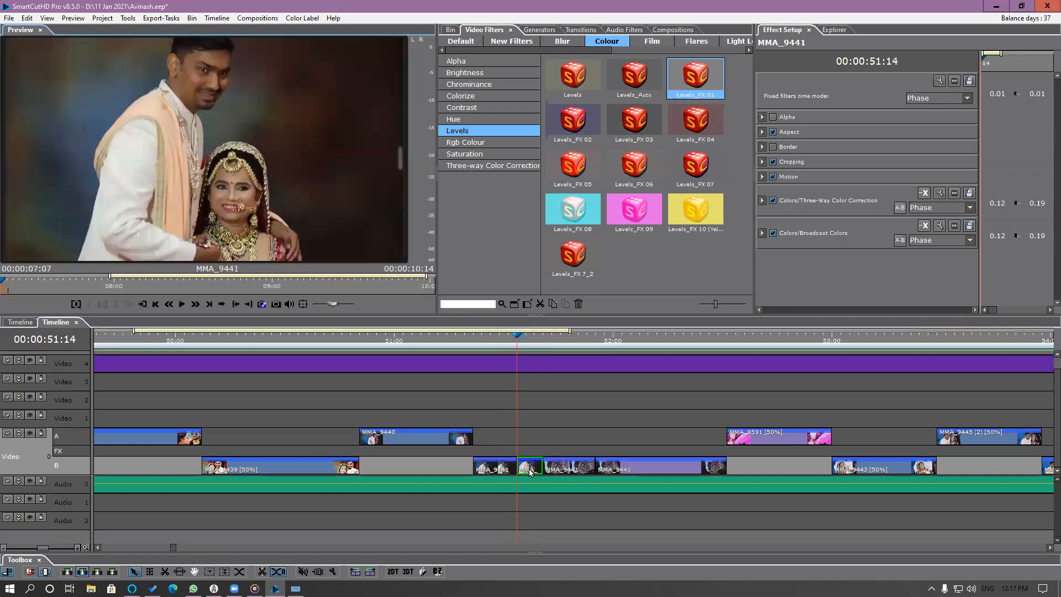
pyautogui.moveTo(9, 291); pyautogui.dragTo(76, 293)
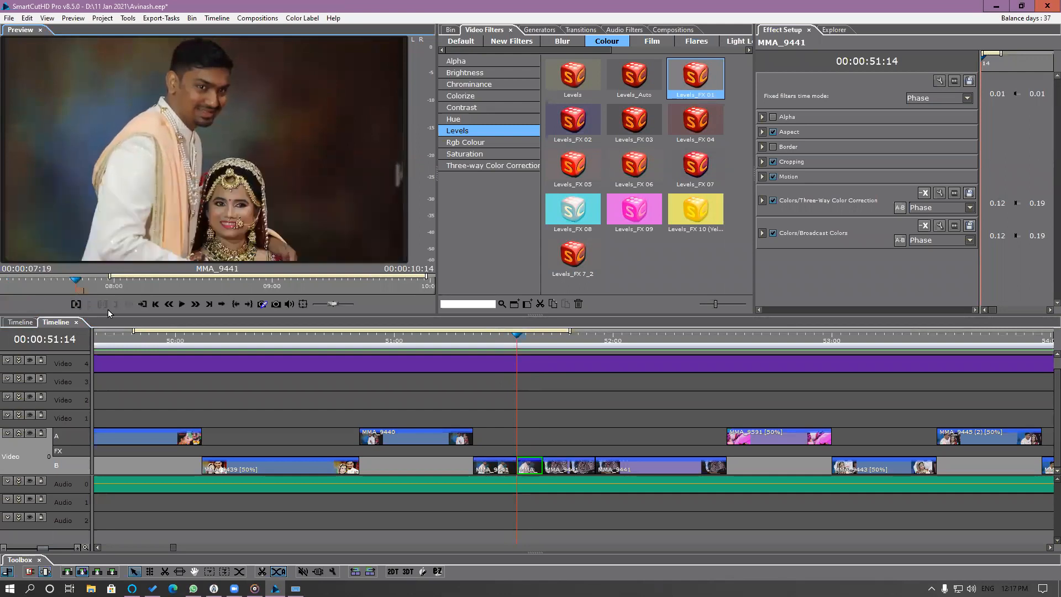
pyautogui.click(84, 286)
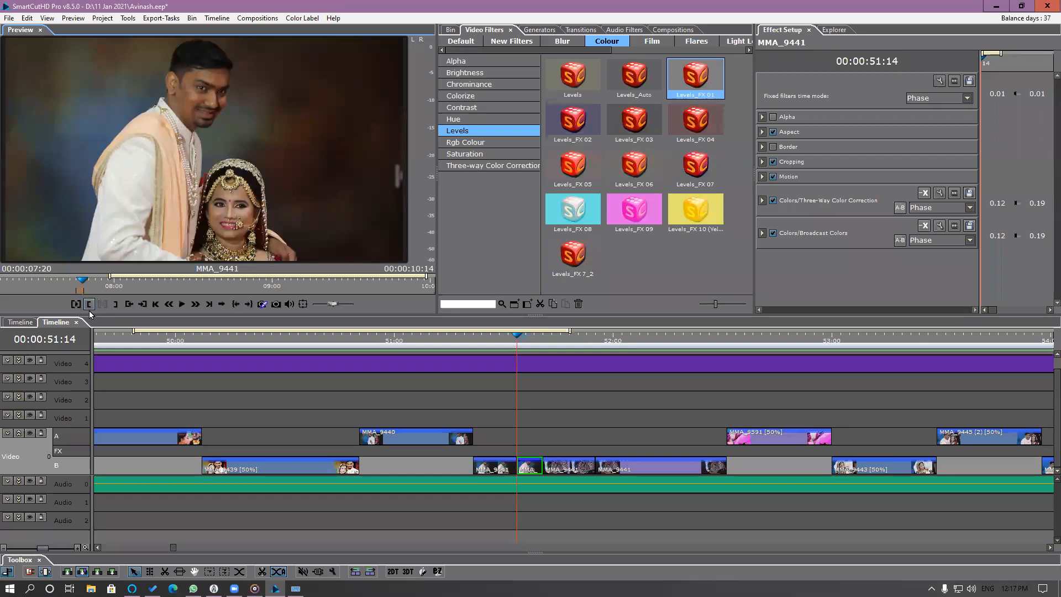
# Shift the used range of the third MMA_9441 segment at 51:18 to 00:00:07:20 in its source.
pyautogui.moveTo(515, 343); pyautogui.dragTo(556, 359)
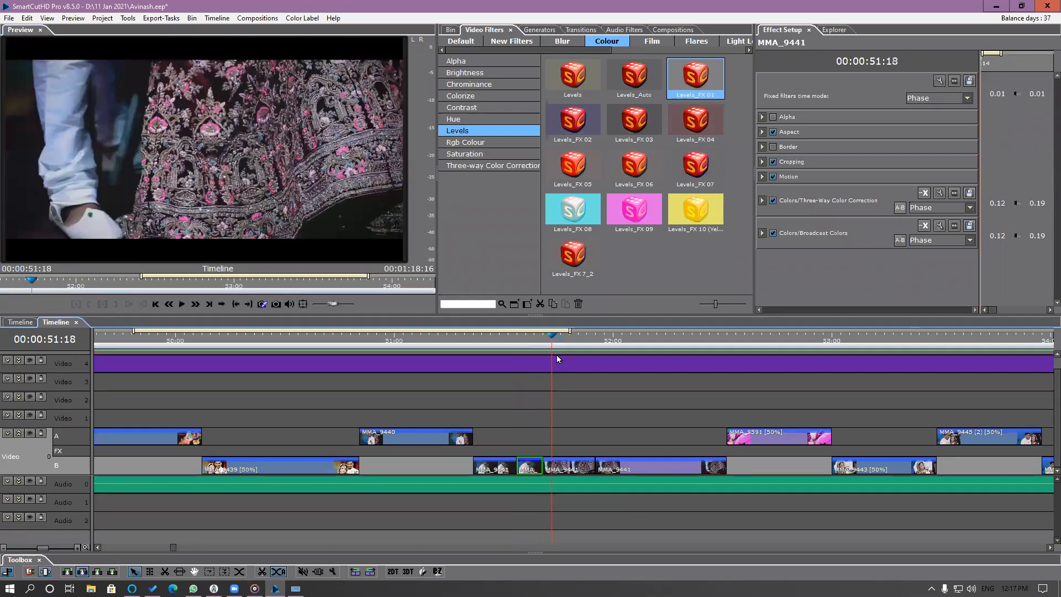
pyautogui.click(566, 473)
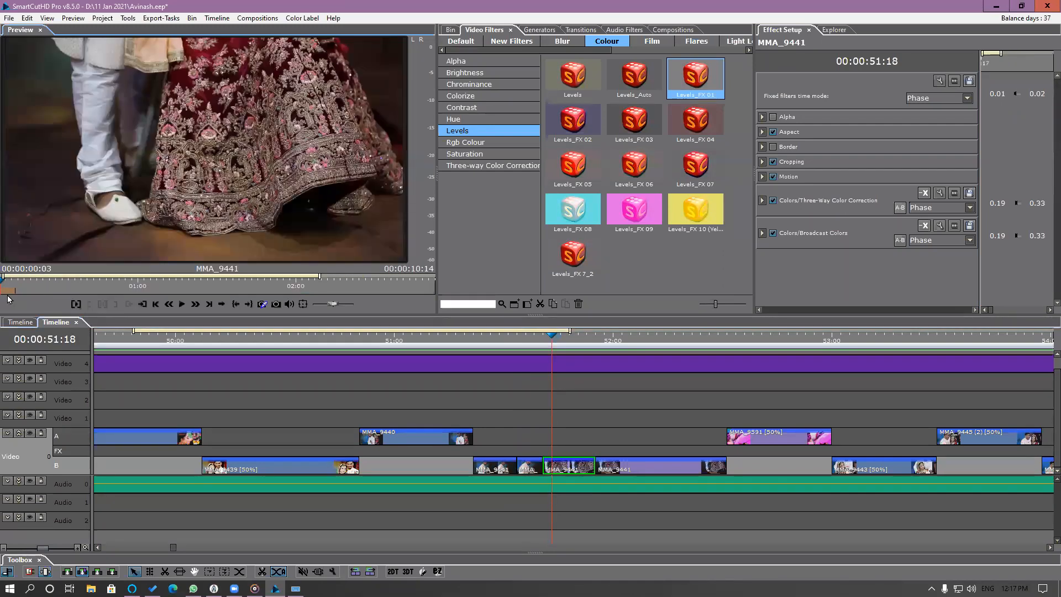
pyautogui.moveTo(8, 290); pyautogui.dragTo(879, 281)
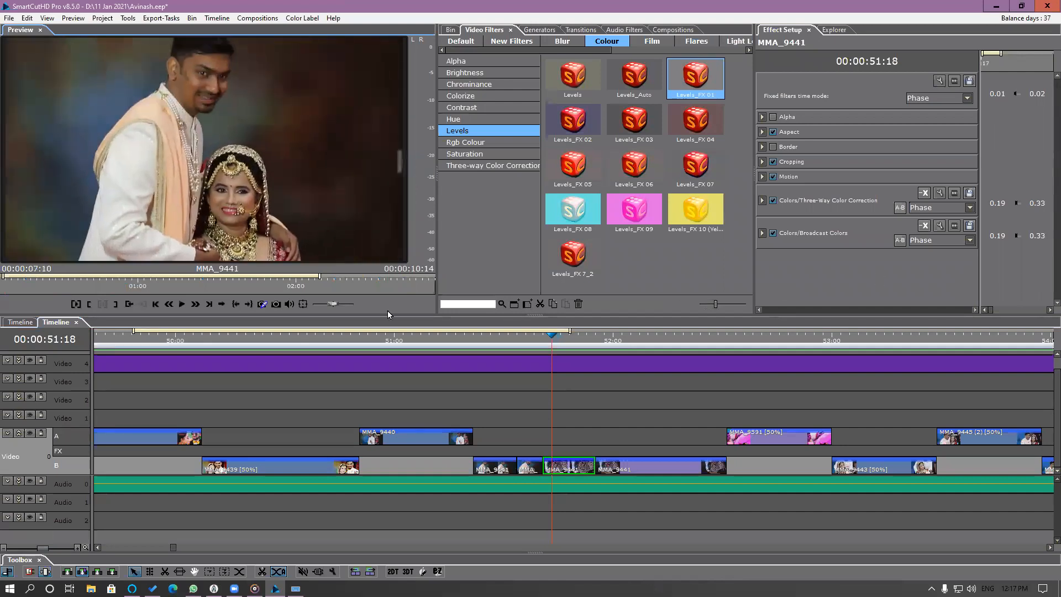
pyautogui.moveTo(329, 280); pyautogui.dragTo(5, 291)
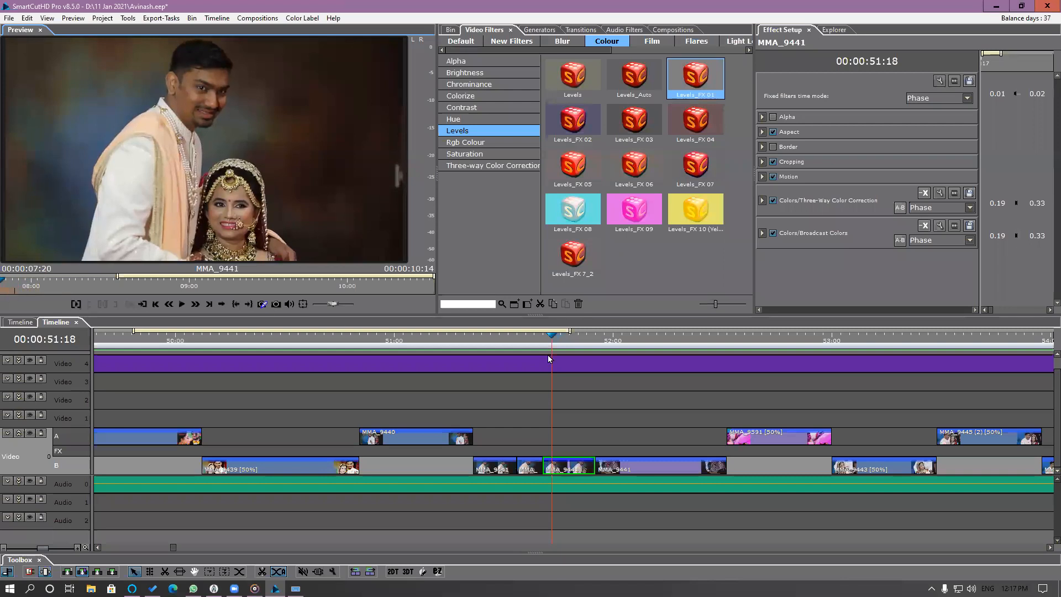
# Play the teaser from 00:00:52:05 to its end and scrub back to the names title at 00:00:07:18.
pyautogui.moveTo(528, 339); pyautogui.dragTo(588, 422)
pyautogui.moveTo(662, 429); pyautogui.dragTo(665, 432)
pyautogui.scroll(-6, 666, 432)
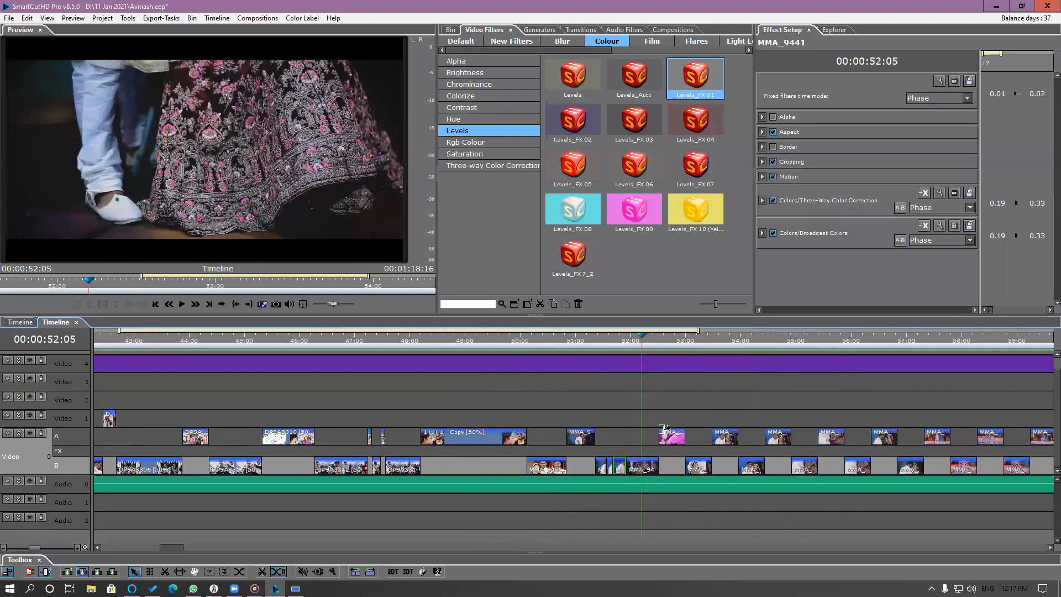
pyautogui.press('space')
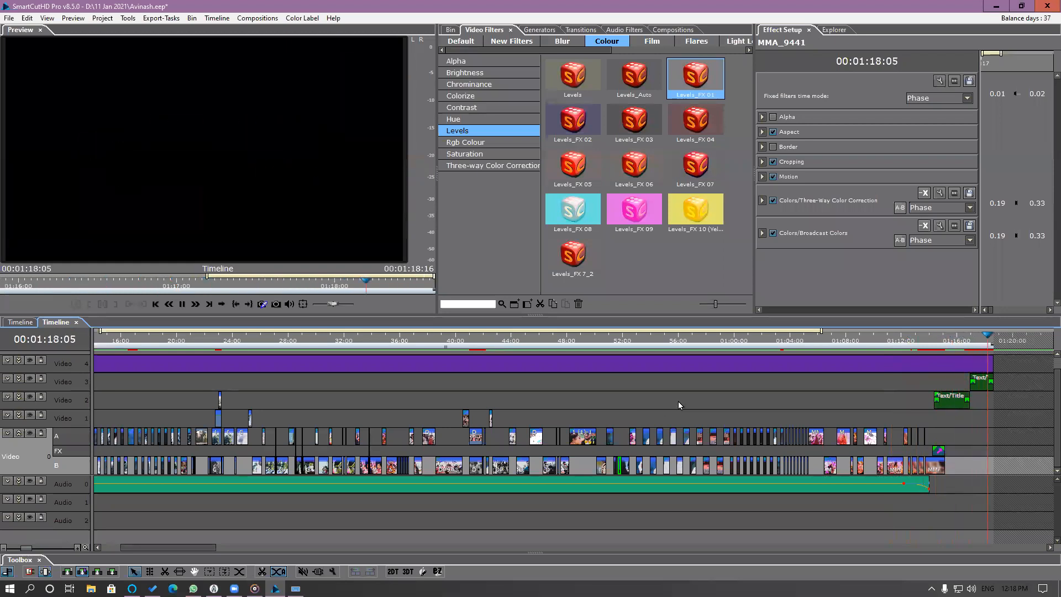
pyautogui.moveTo(930, 341); pyautogui.dragTo(71, 356)
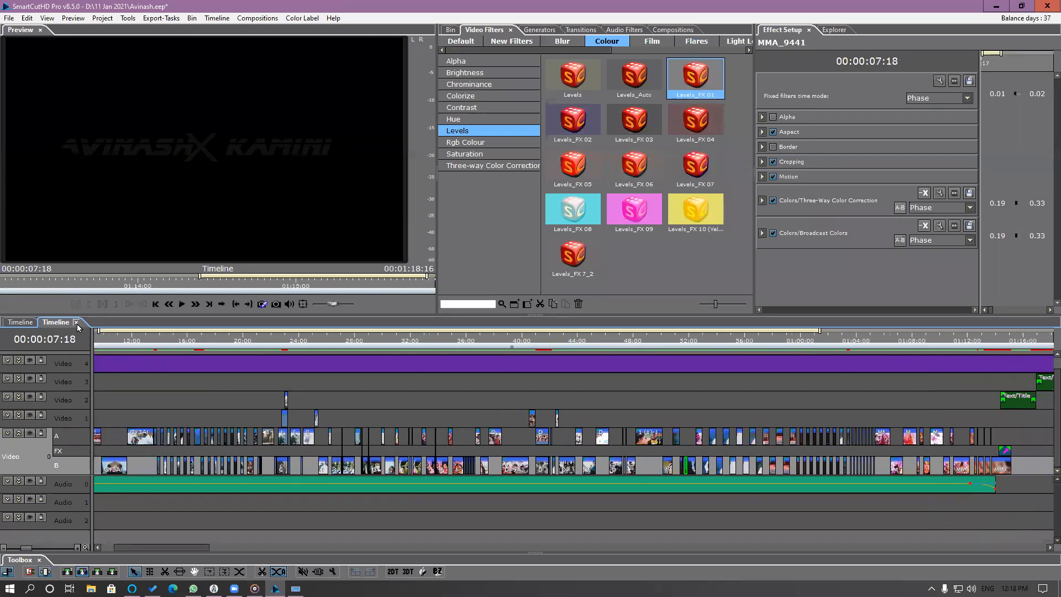
# Return to the main timeline and import the Ceremony Footage folder from 8.5 Demo materials into the bin.
pyautogui.click(25, 323)
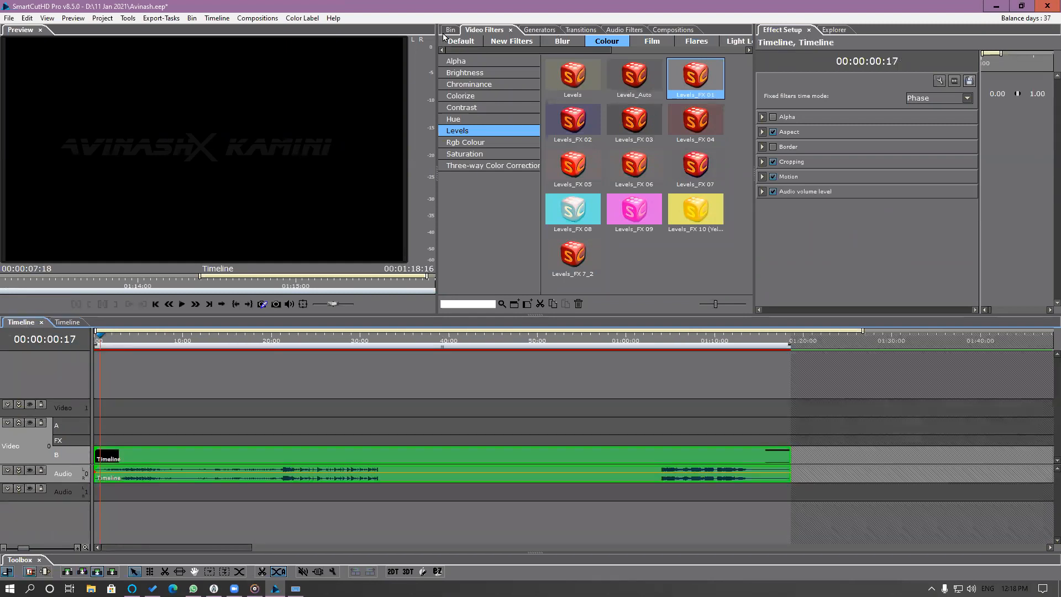
pyautogui.click(449, 30)
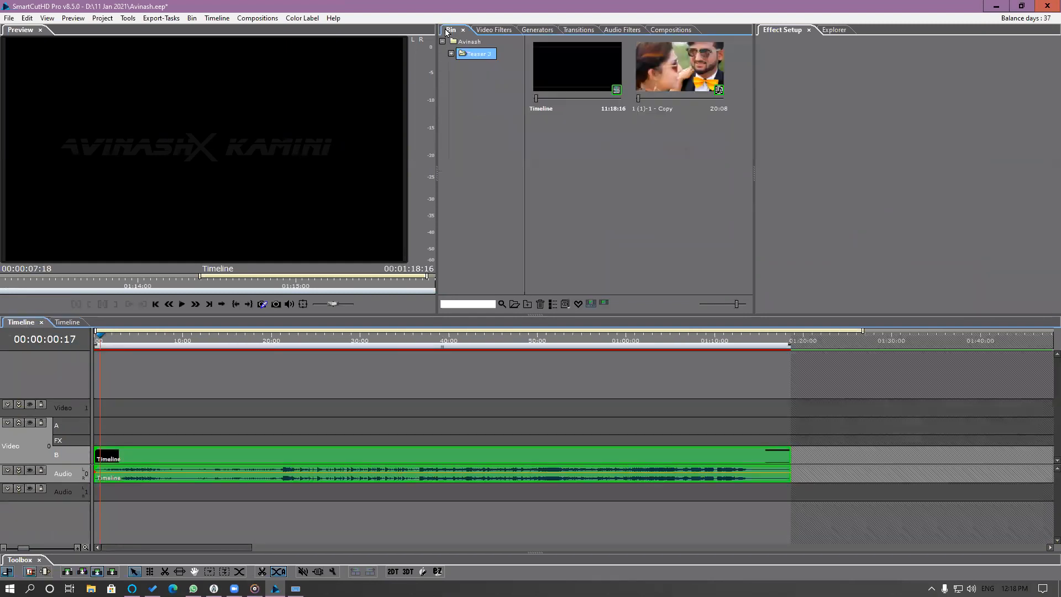
pyautogui.rightClick(474, 137)
pyautogui.click(492, 152)
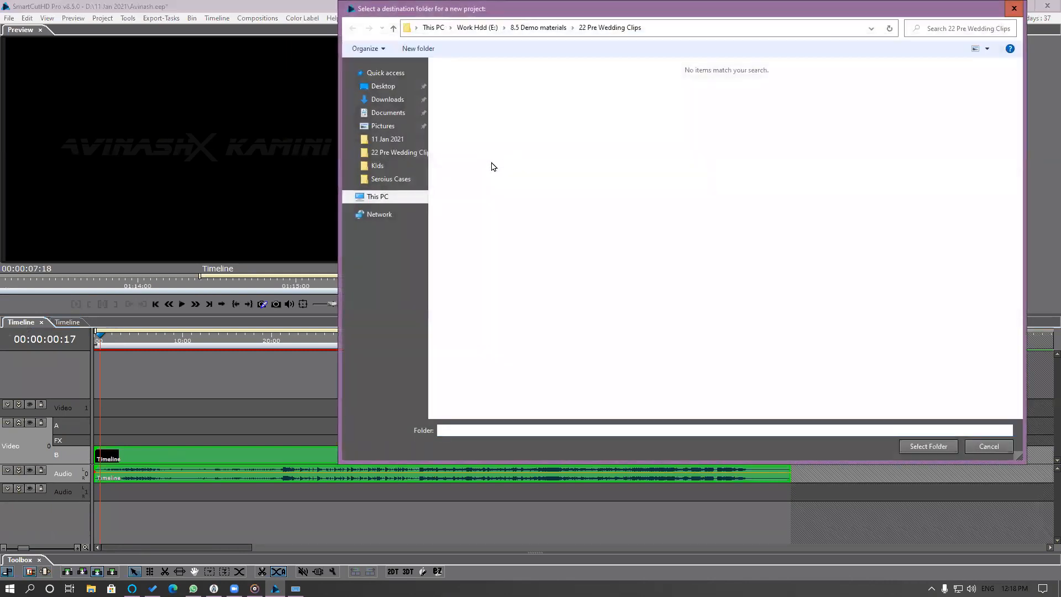
pyautogui.click(538, 28)
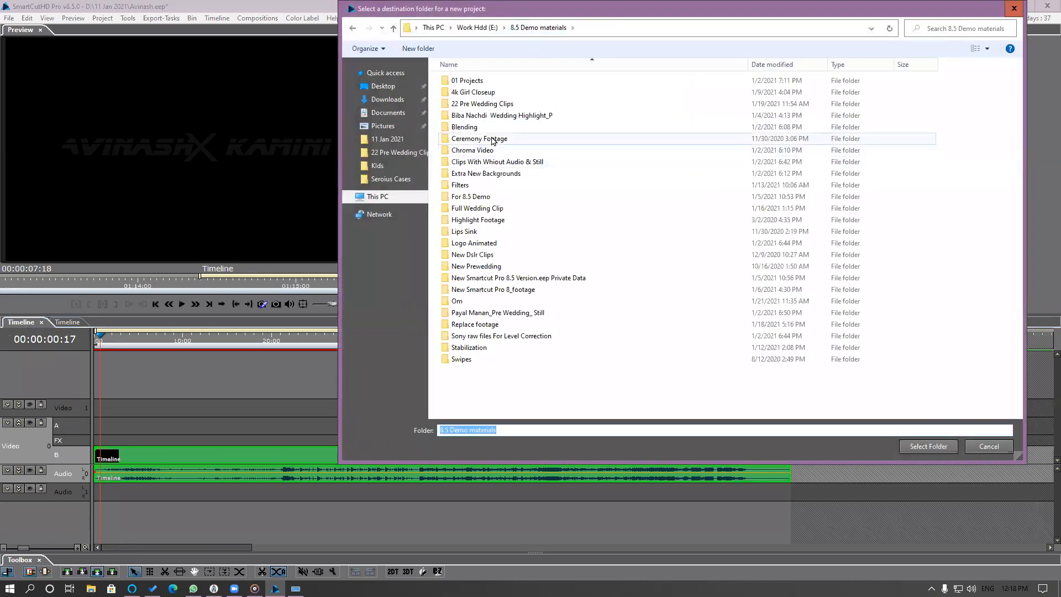
pyautogui.click(580, 139)
pyautogui.click(939, 449)
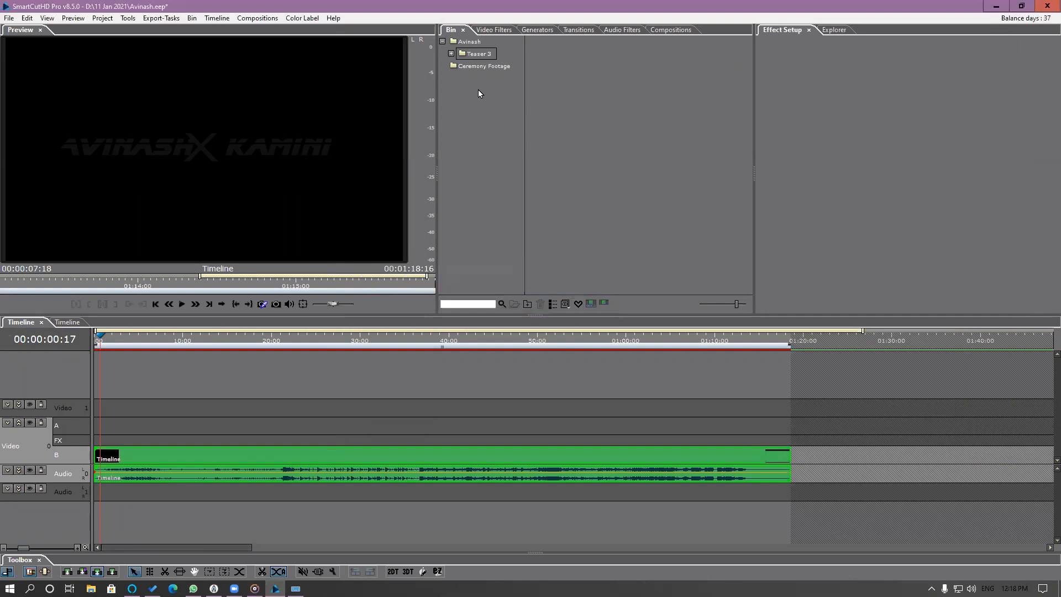
# Place all Ceremony Footage clips on the main timeline directly after the teaser segment.
pyautogui.click(484, 67)
pyautogui.moveTo(490, 68); pyautogui.dragTo(799, 461)
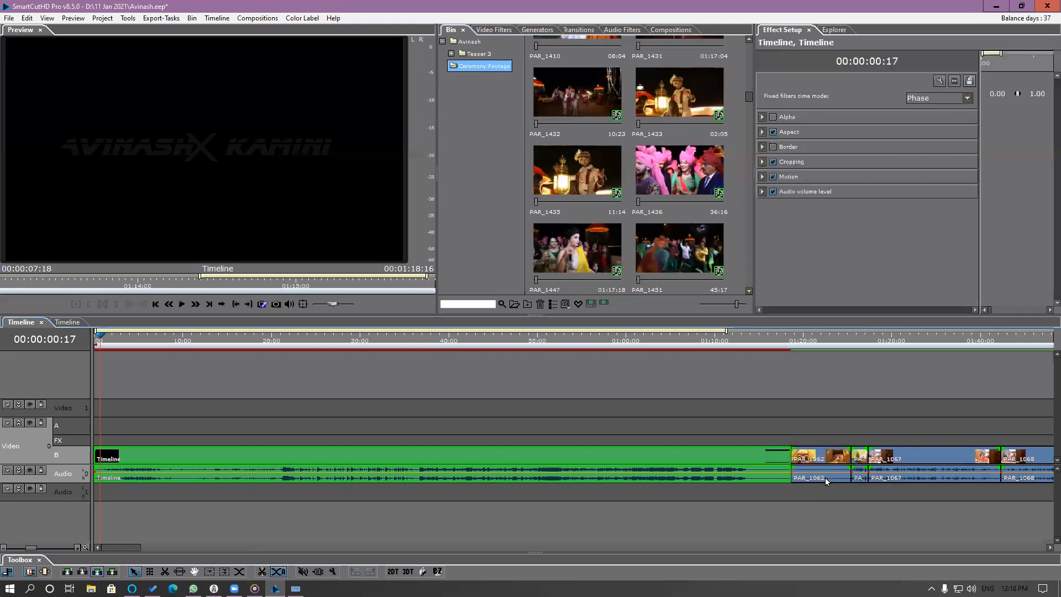
pyautogui.scroll(-5, 826, 481)
pyautogui.scroll(-10, 826, 481)
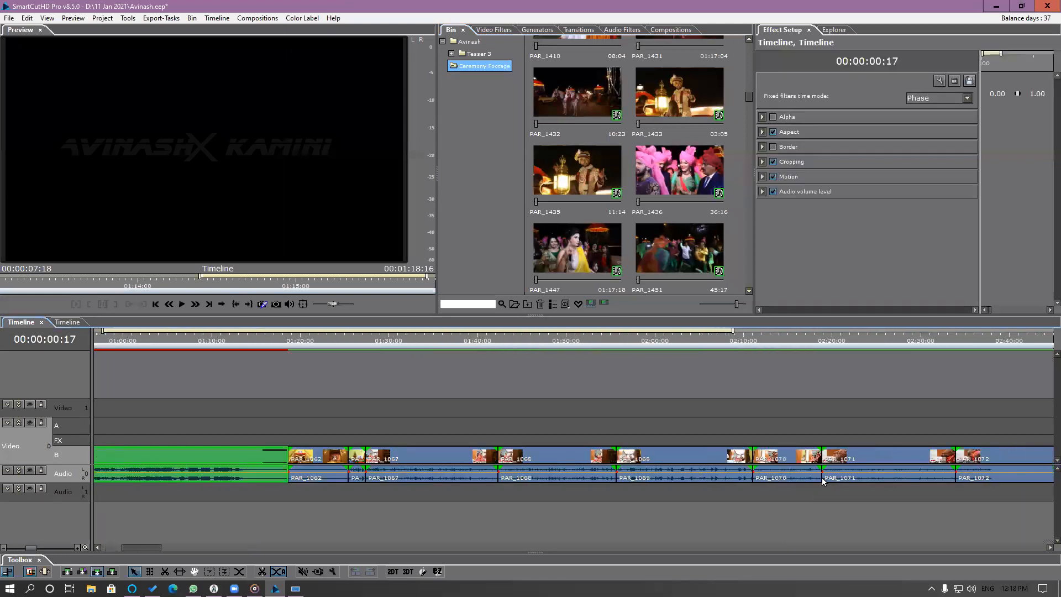
# Add the PAR_1068 and PAR_1071 segments on the main timeline to the favorites.
pyautogui.moveTo(427, 346); pyautogui.dragTo(445, 350)
pyautogui.click(459, 464)
pyautogui.rightClick(460, 464)
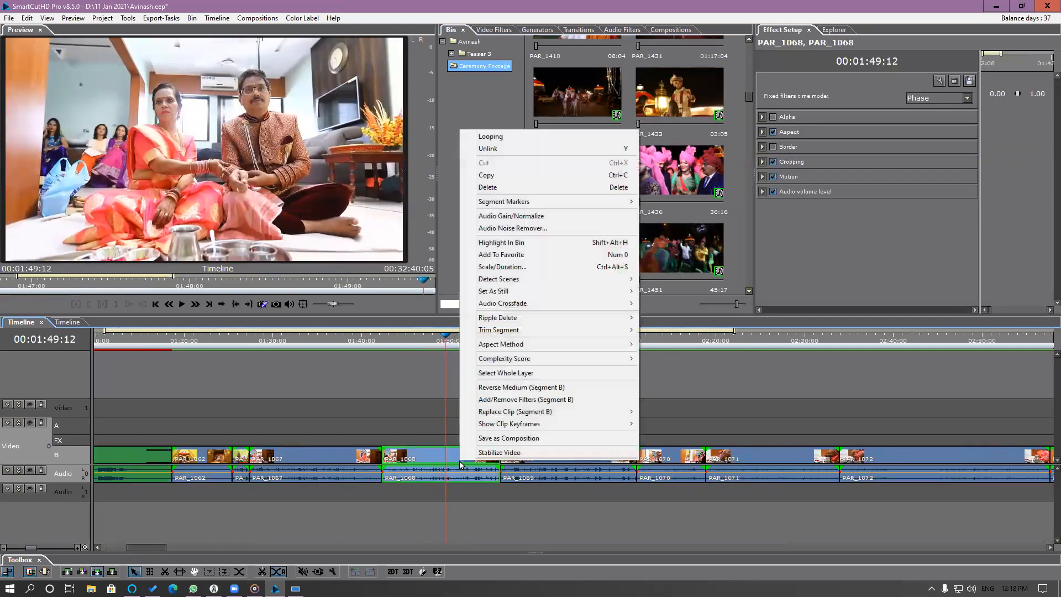
pyautogui.click(514, 254)
pyautogui.moveTo(548, 345); pyautogui.dragTo(765, 413)
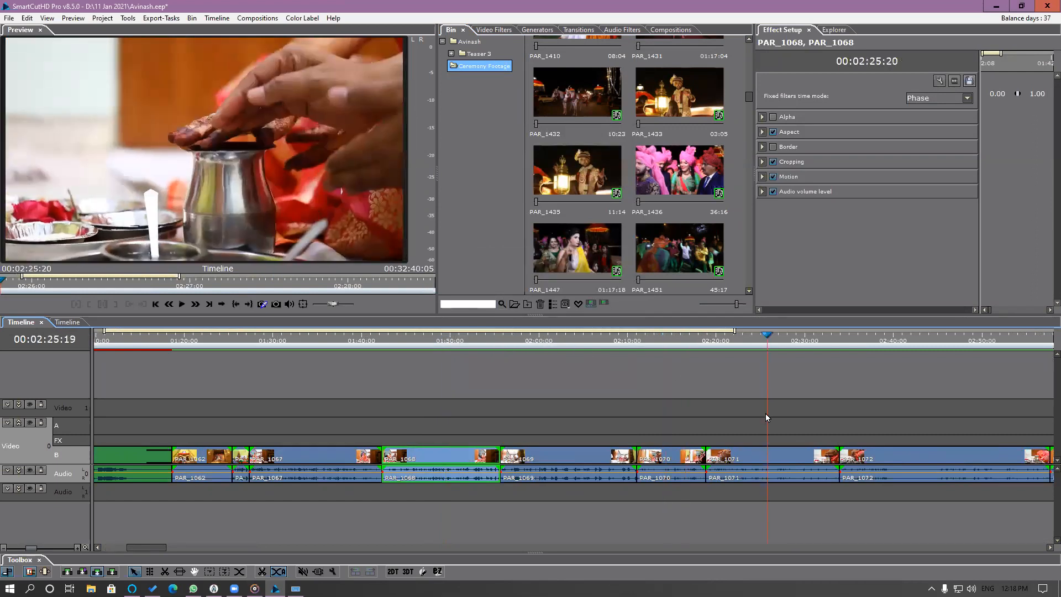
pyautogui.click(769, 463)
pyautogui.rightClick(769, 463)
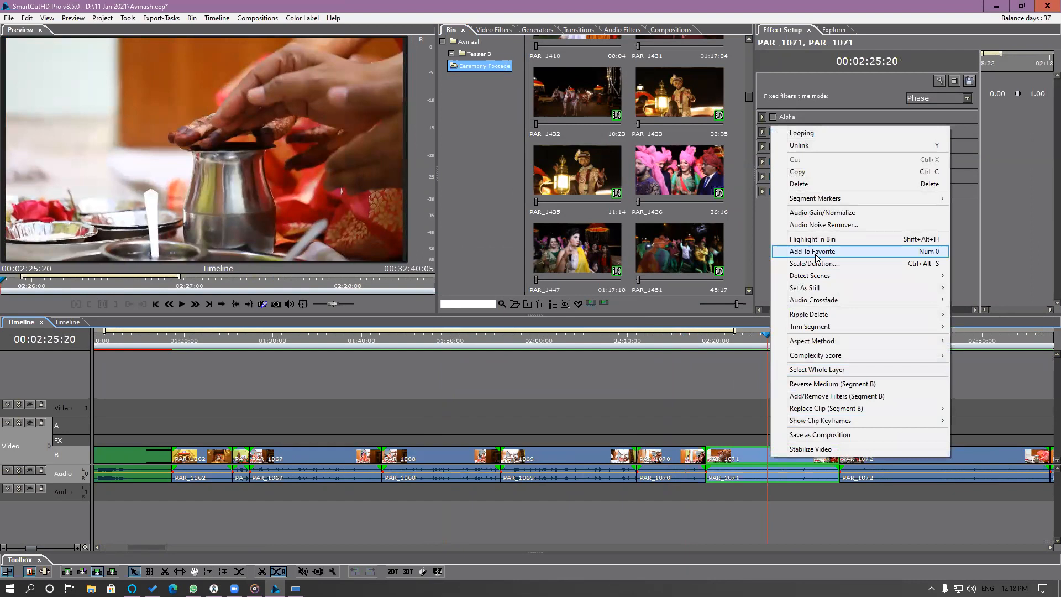
pyautogui.click(812, 264)
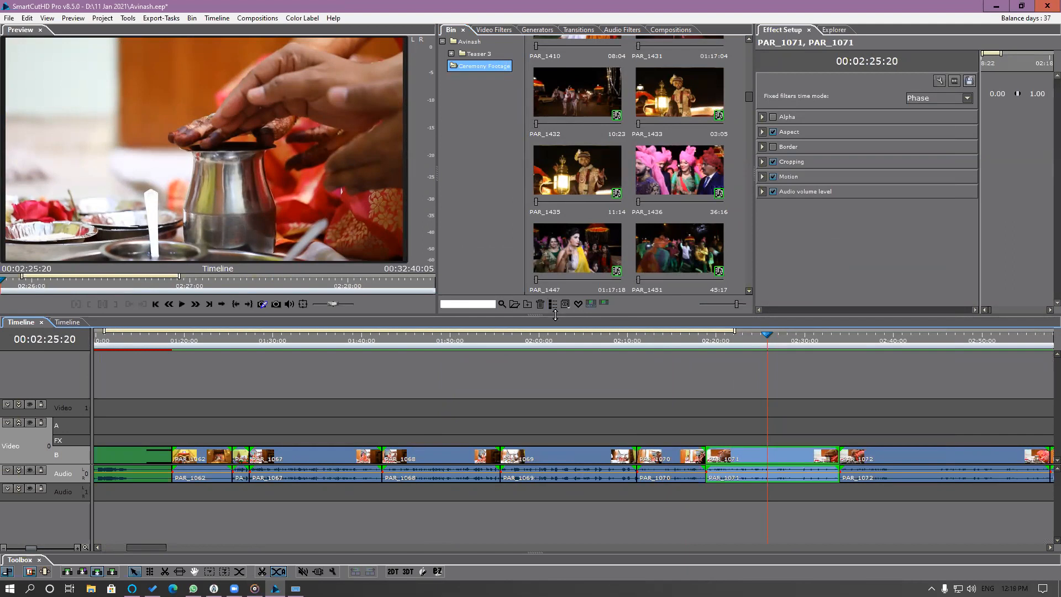
# Show only the favorite clips in the bin and select the PAR_1071 clip.
pyautogui.click(578, 304)
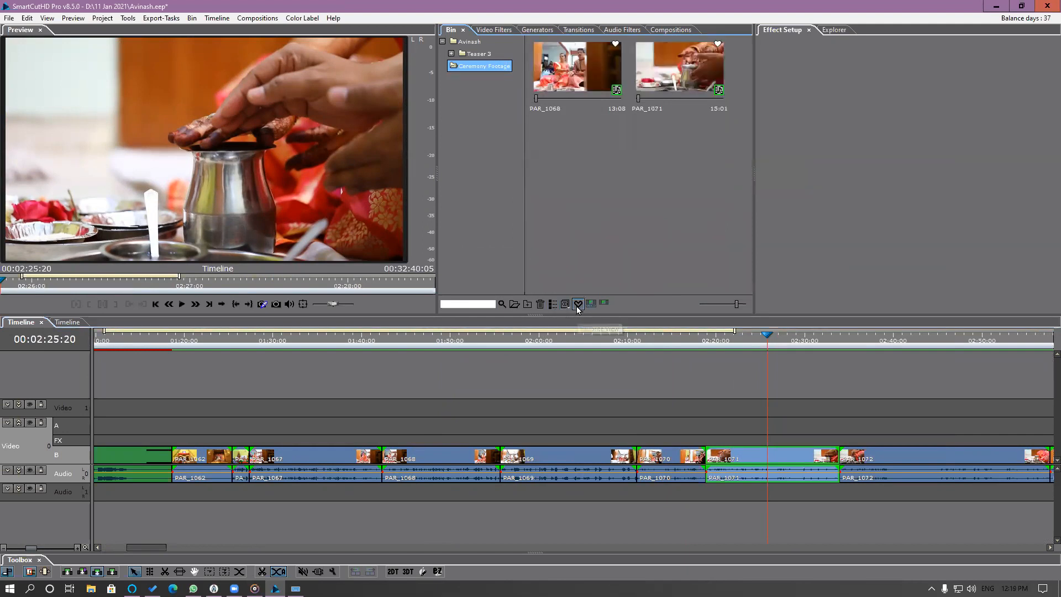
pyautogui.click(671, 82)
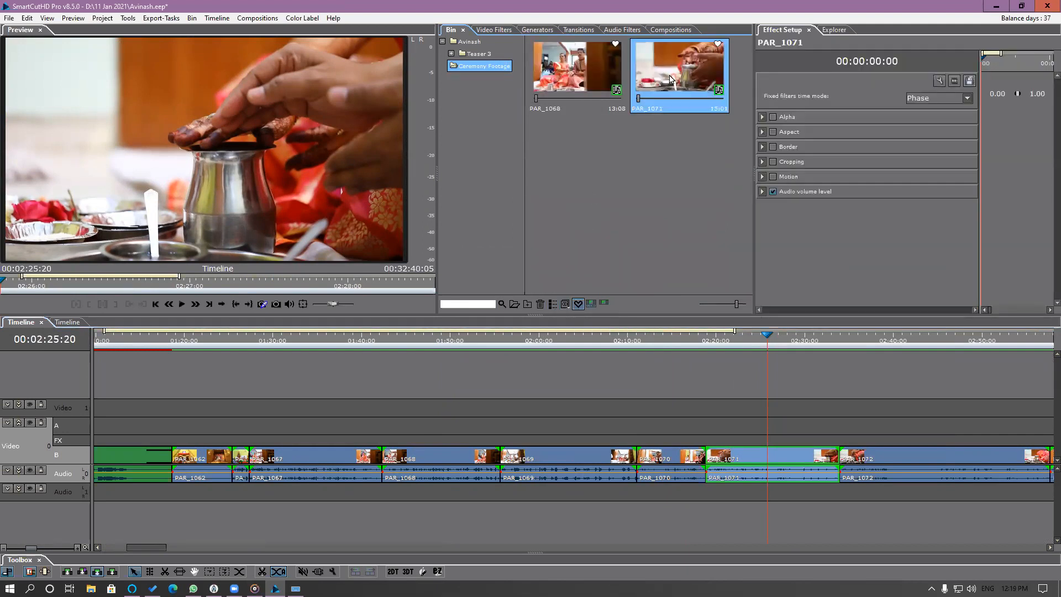
pyautogui.rightClick(671, 79)
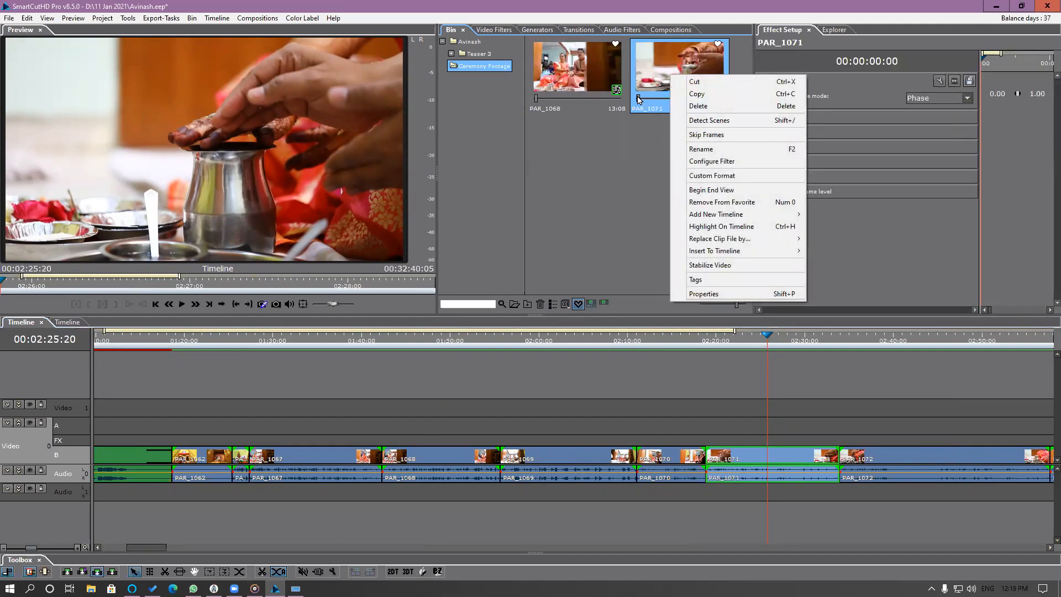
# On the teaser timeline, move the playhead to 00:00:24:21 and select the GY3A0375 segment there.
pyautogui.click(64, 325)
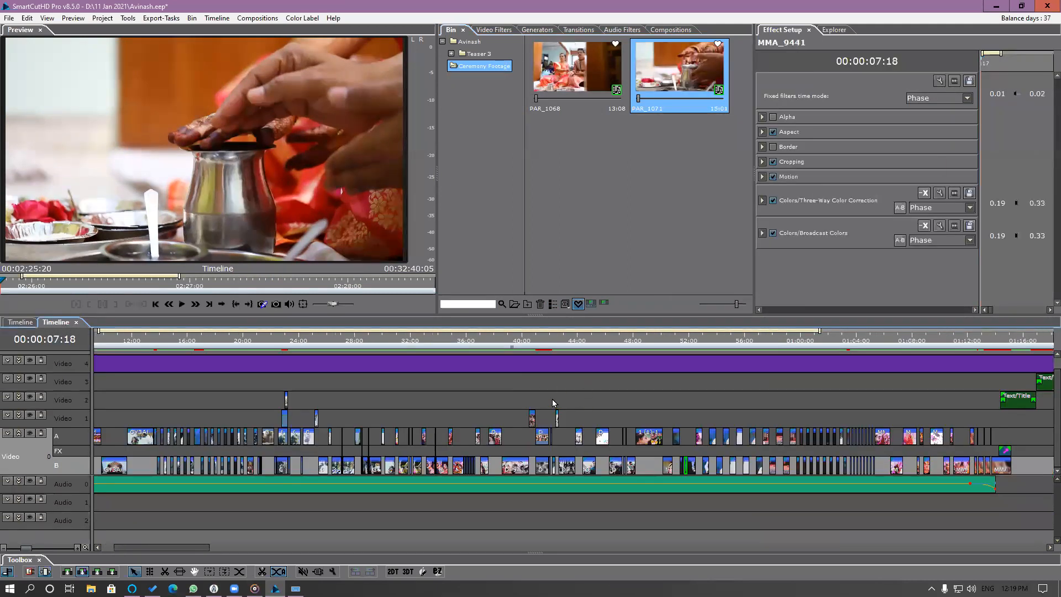
pyautogui.moveTo(304, 343); pyautogui.dragTo(311, 347)
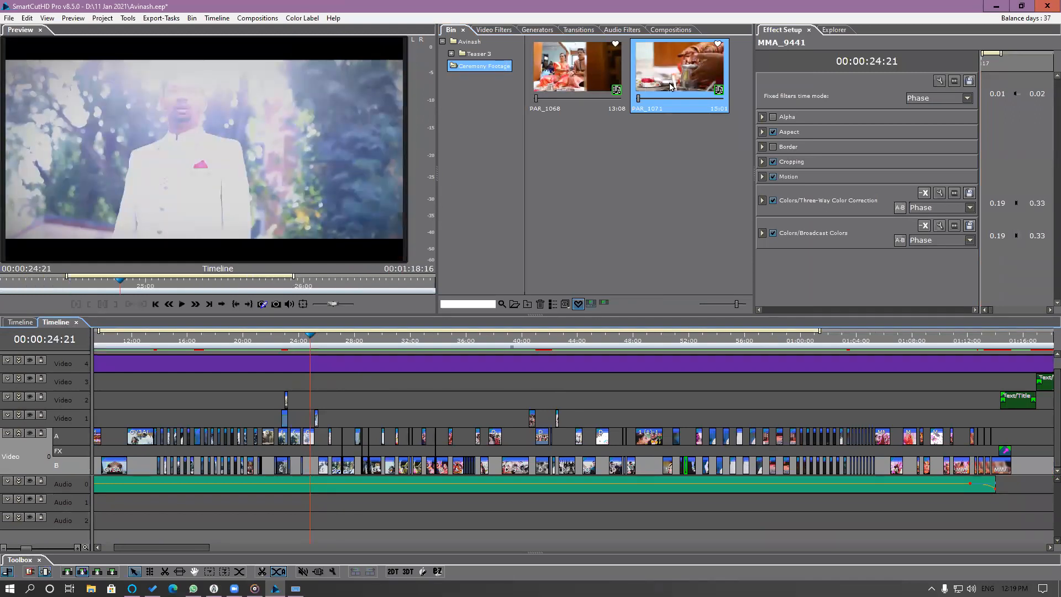
pyautogui.scroll(3, 333, 403)
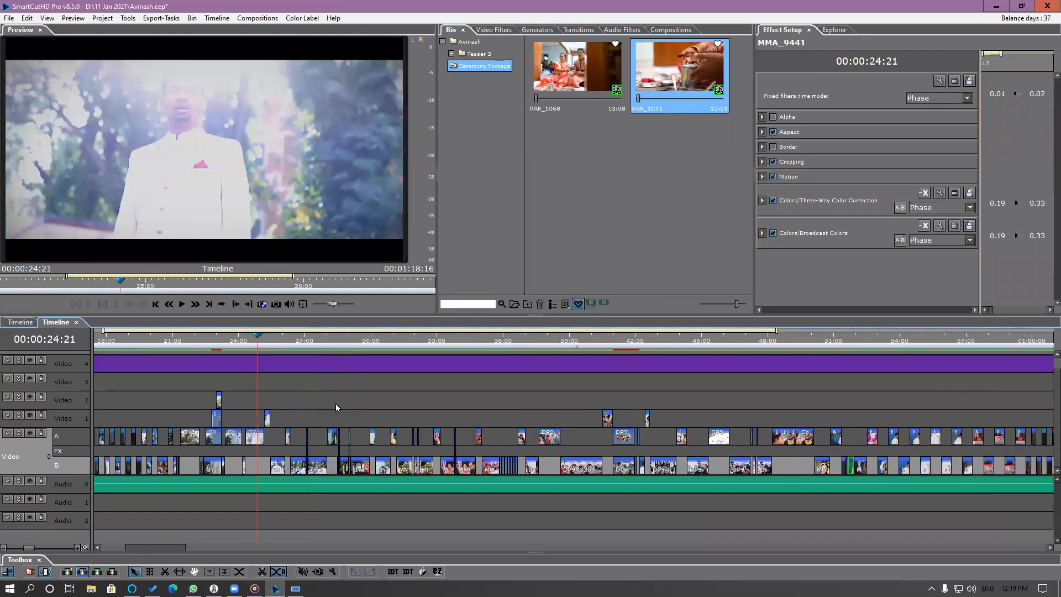
pyautogui.click(571, 434)
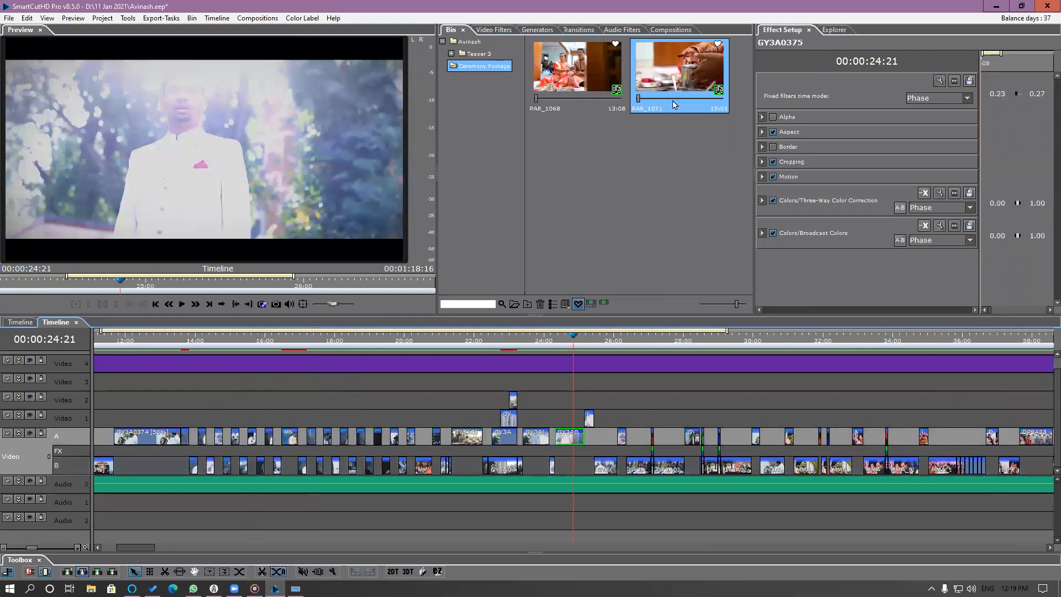
# Copy the favorite PAR_1071 clip in the bin.
pyautogui.moveTo(682, 81); pyautogui.dragTo(566, 439)
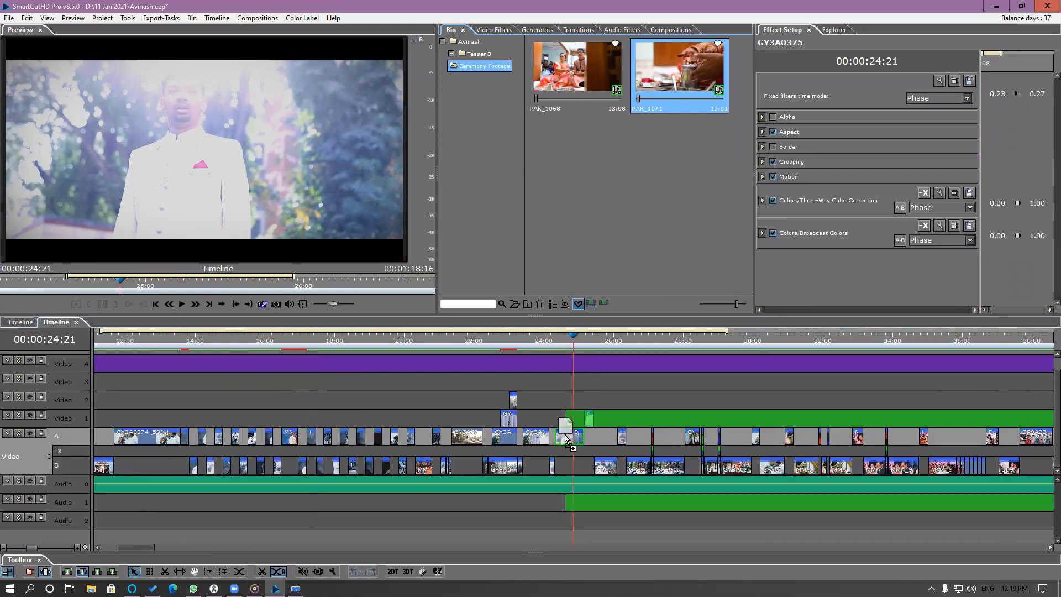
pyautogui.moveTo(565, 438); pyautogui.dragTo(588, 326)
pyautogui.rightClick(666, 86)
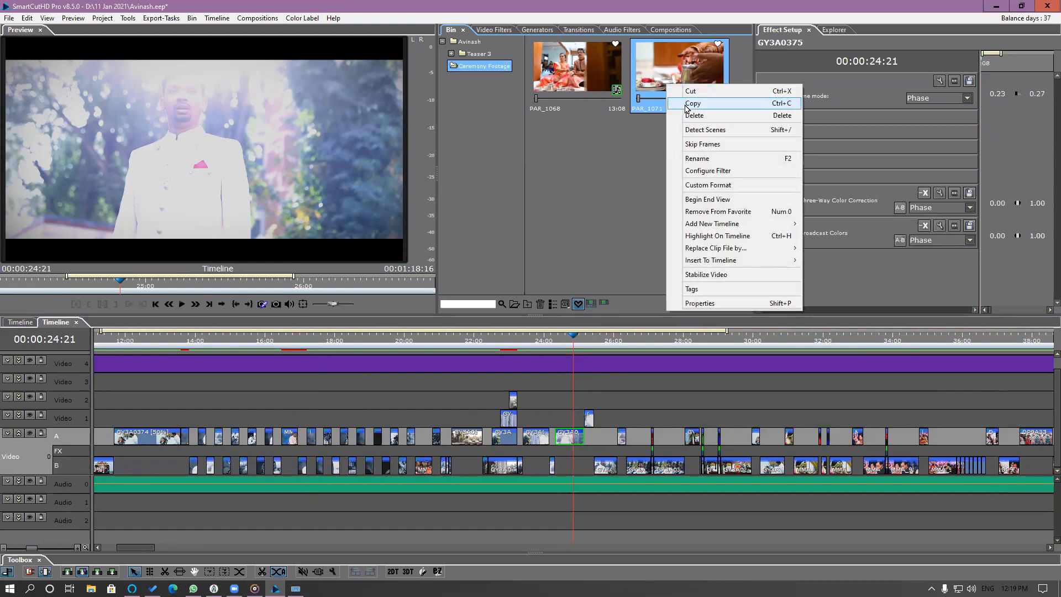
pyautogui.click(689, 103)
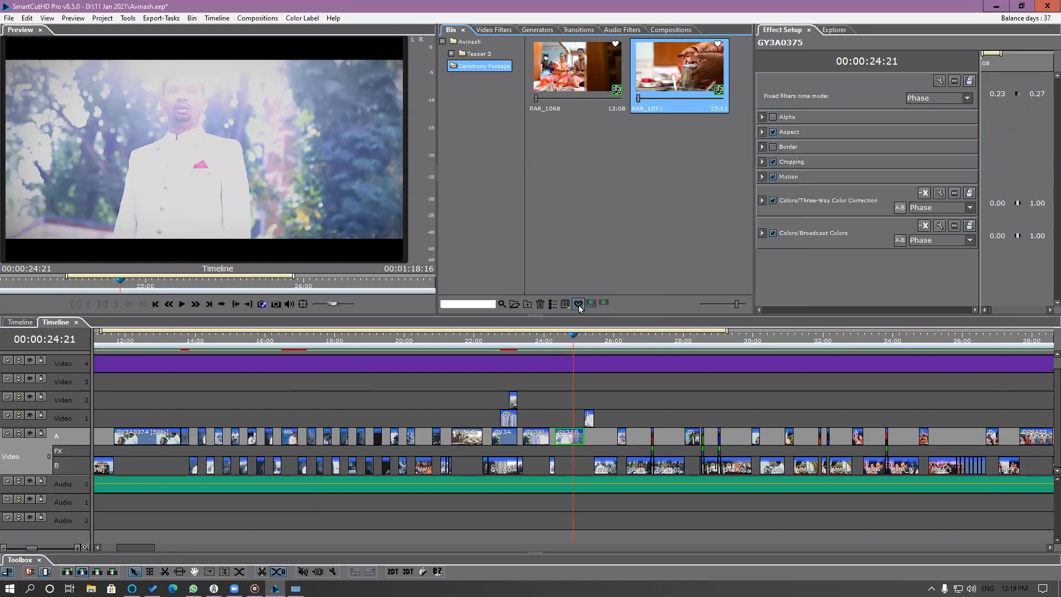
# Highlight the GY3A0375 segment's clip in the bin and replace its file with that of the copied PAR_1071 clip.
pyautogui.rightClick(569, 438)
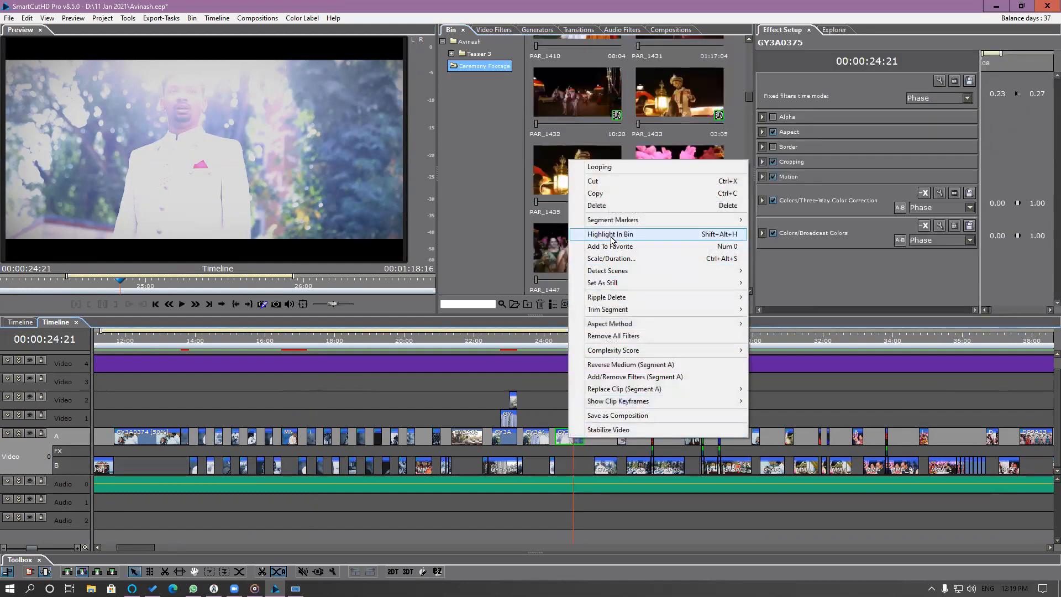
pyautogui.click(611, 236)
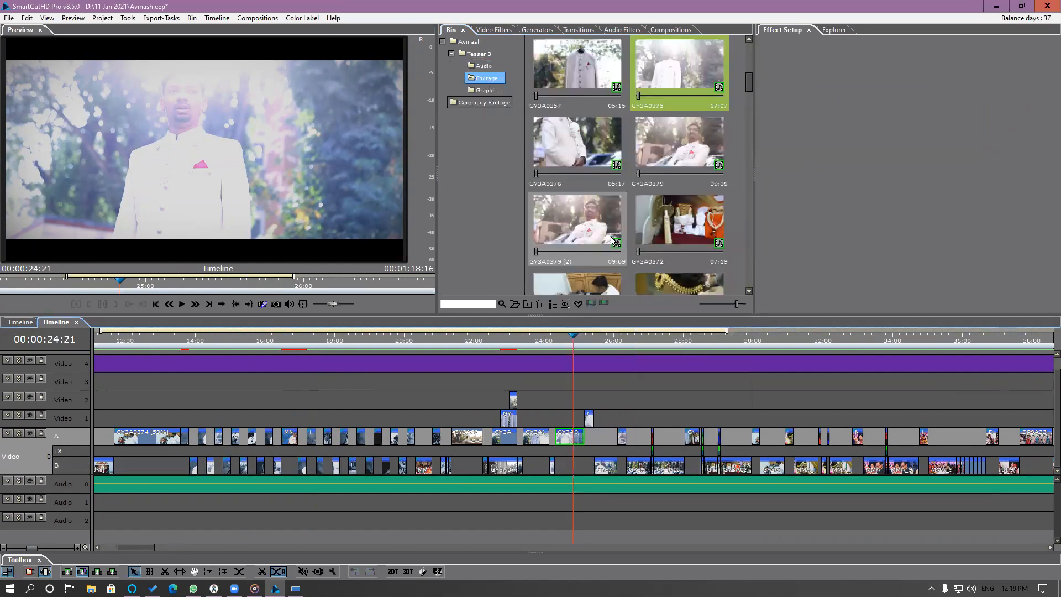
pyautogui.rightClick(683, 66)
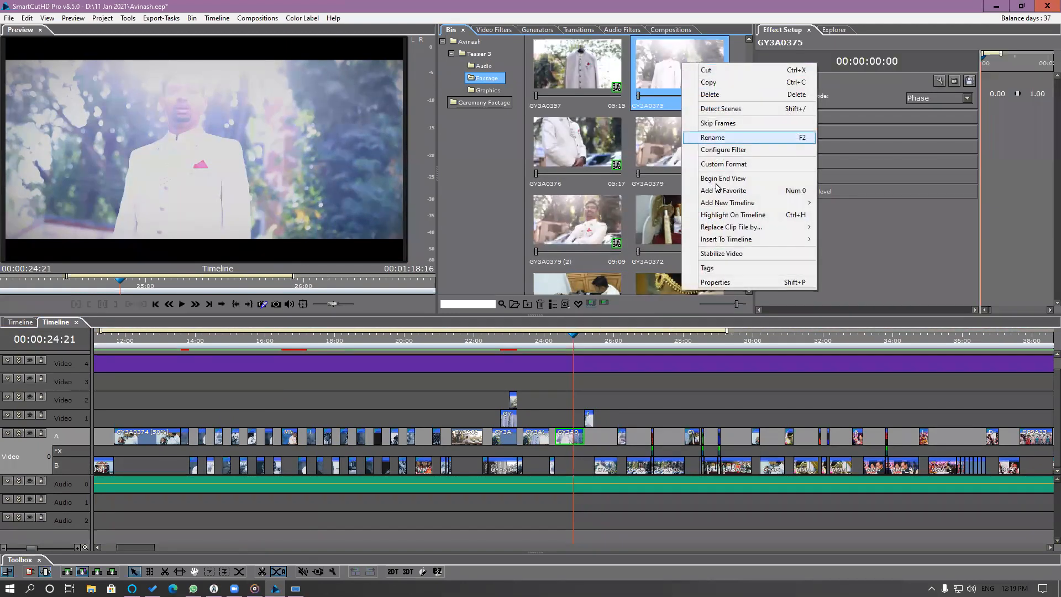
pyautogui.moveTo(735, 227)
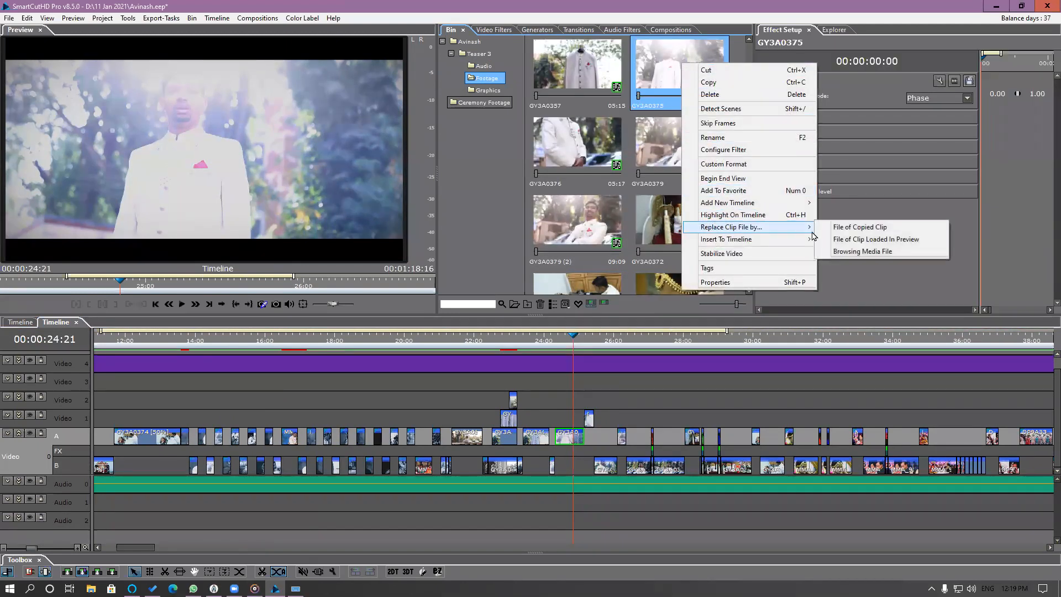
pyautogui.click(908, 231)
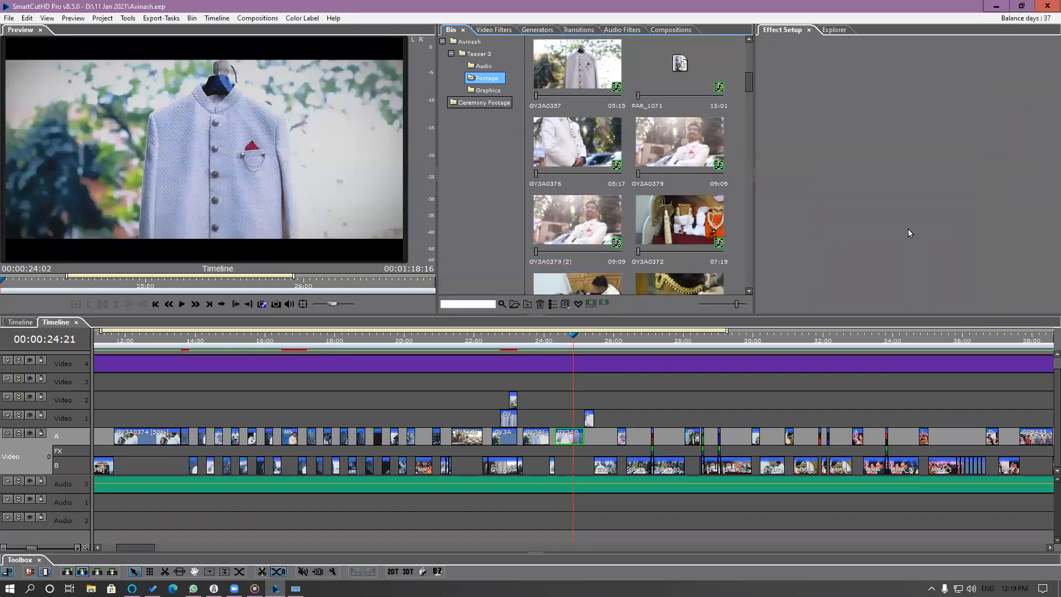
# Scrub the teaser to 00:00:29:11 and select the GY3A0372 segment there.
pyautogui.moveTo(552, 338); pyautogui.dragTo(735, 439)
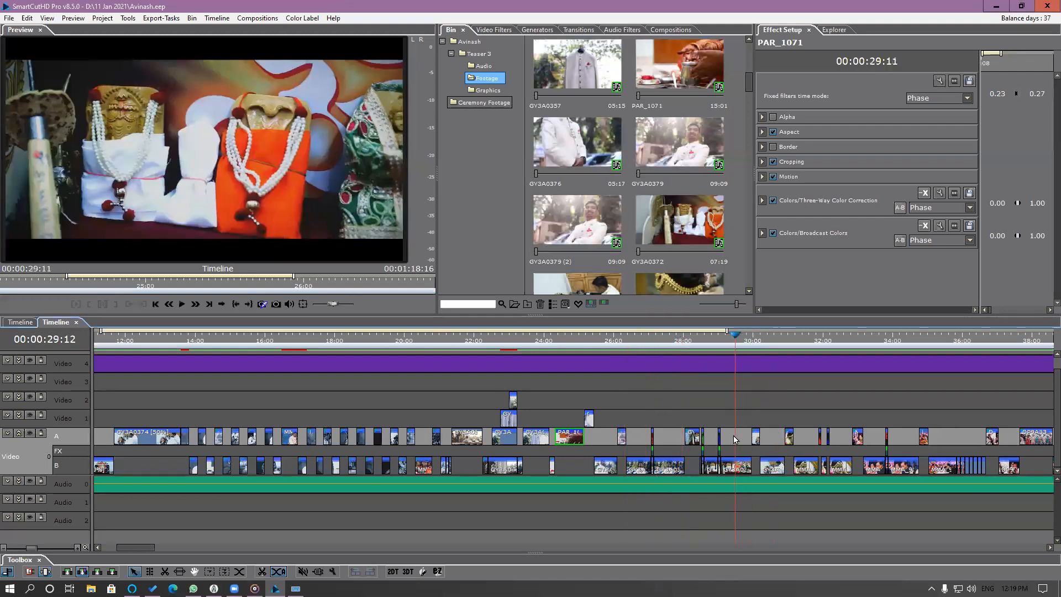
pyautogui.scroll(5, 729, 458)
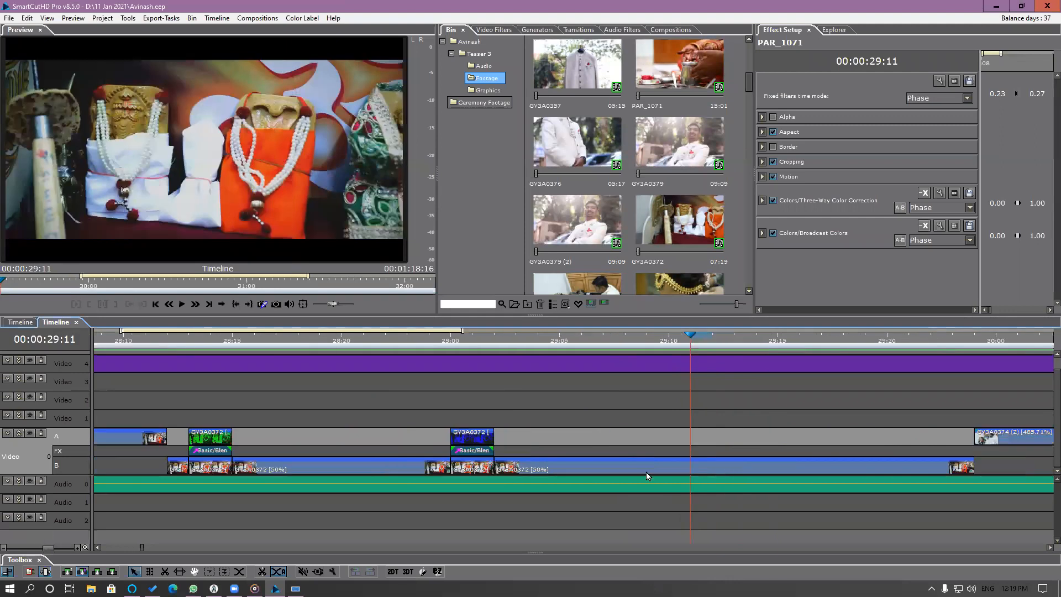
pyautogui.scroll(-1, 649, 471)
pyautogui.click(662, 471)
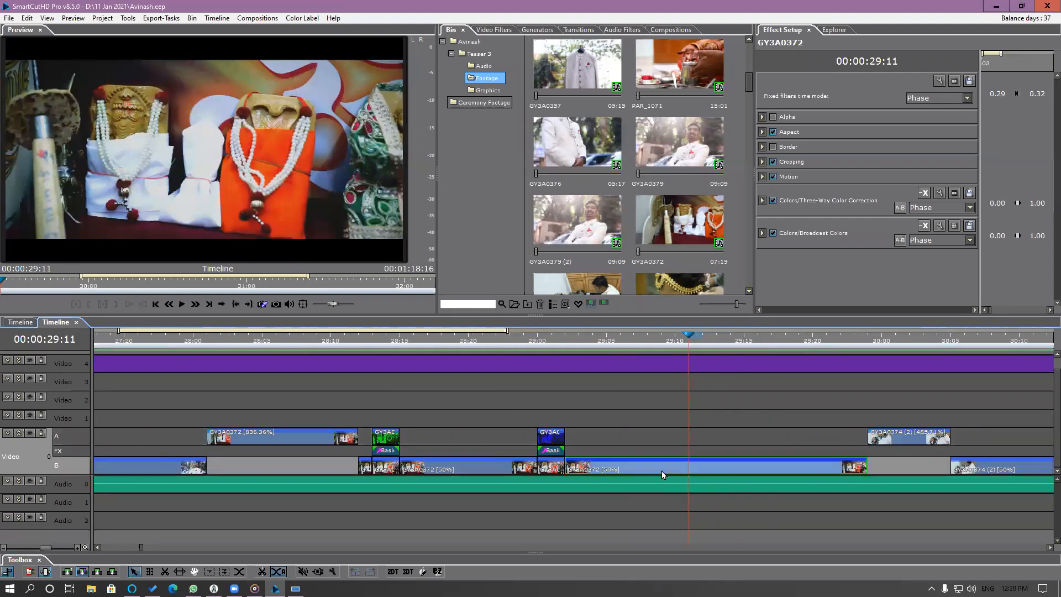
# Play a short part of the selected GY3A0372 segment and return the playhead to 00:00:29:06.
pyautogui.click(591, 345)
pyautogui.press('space')
pyautogui.press('space')
pyautogui.click(618, 351)
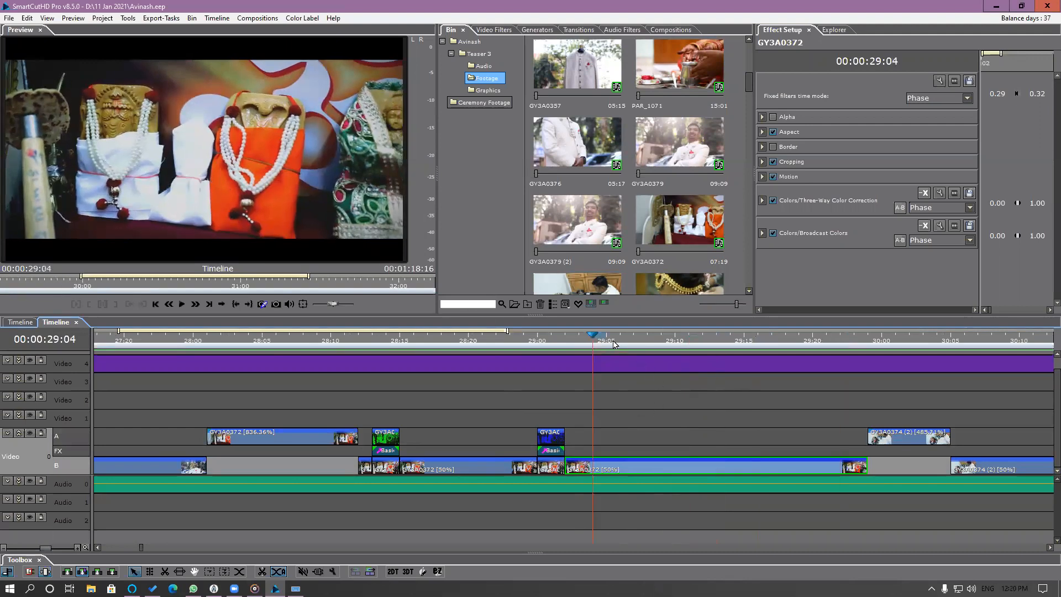
# Stabilize the GY3A0372 segment with smoothing 15, shakiness 5, accuracy 15, bitrate 15 and step size 6.
pyautogui.rightClick(648, 468)
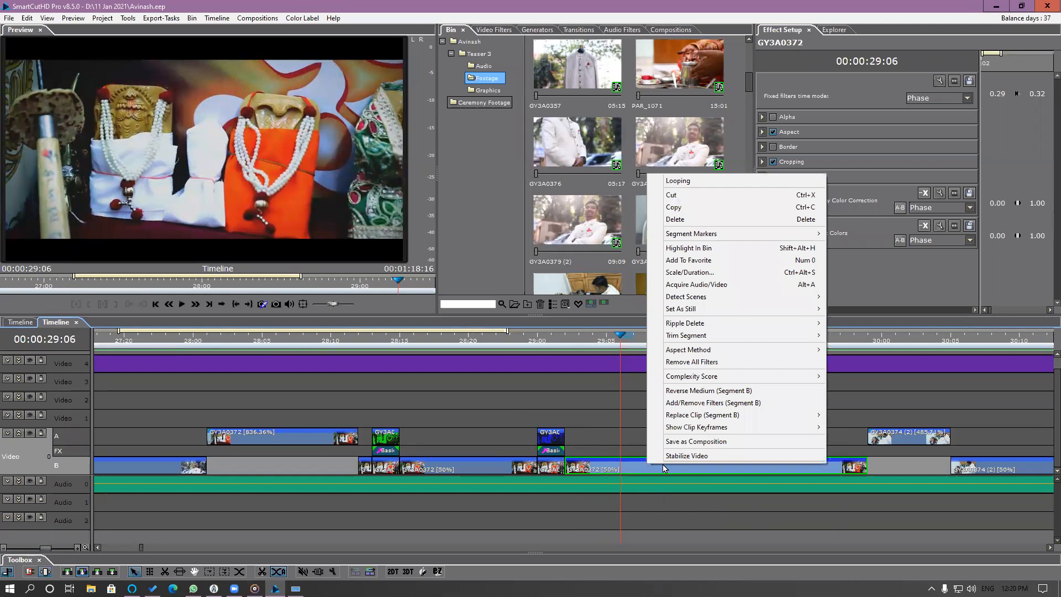
pyautogui.click(690, 457)
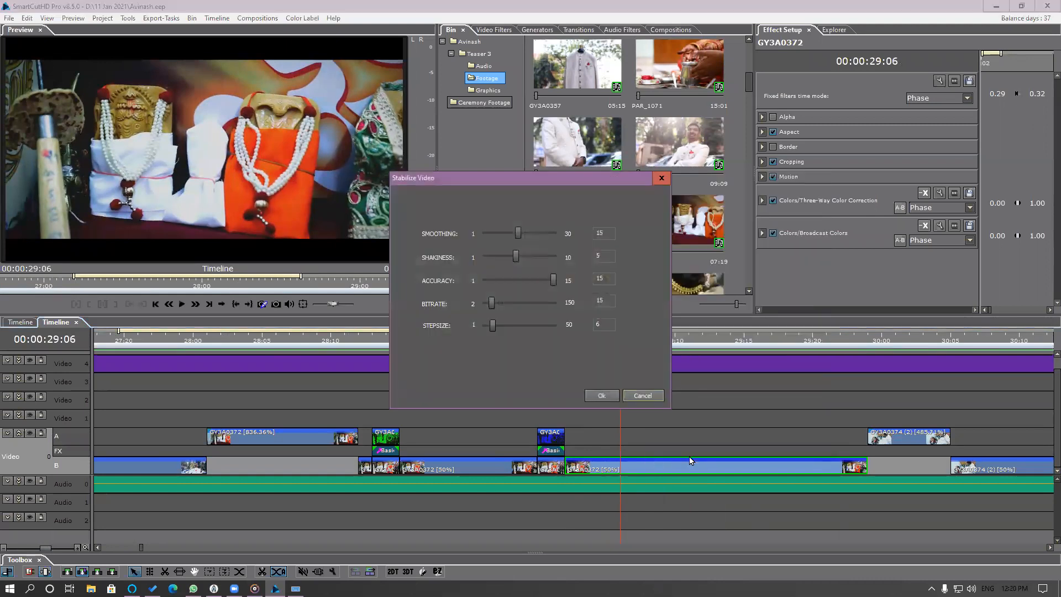
pyautogui.click(607, 399)
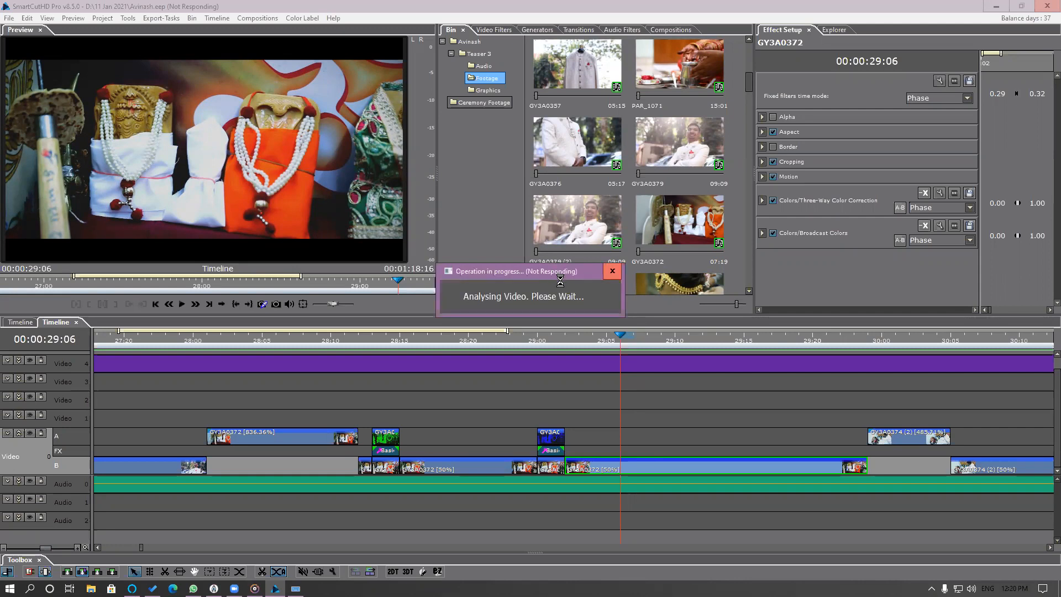
pyautogui.moveTo(519, 272); pyautogui.dragTo(522, 278)
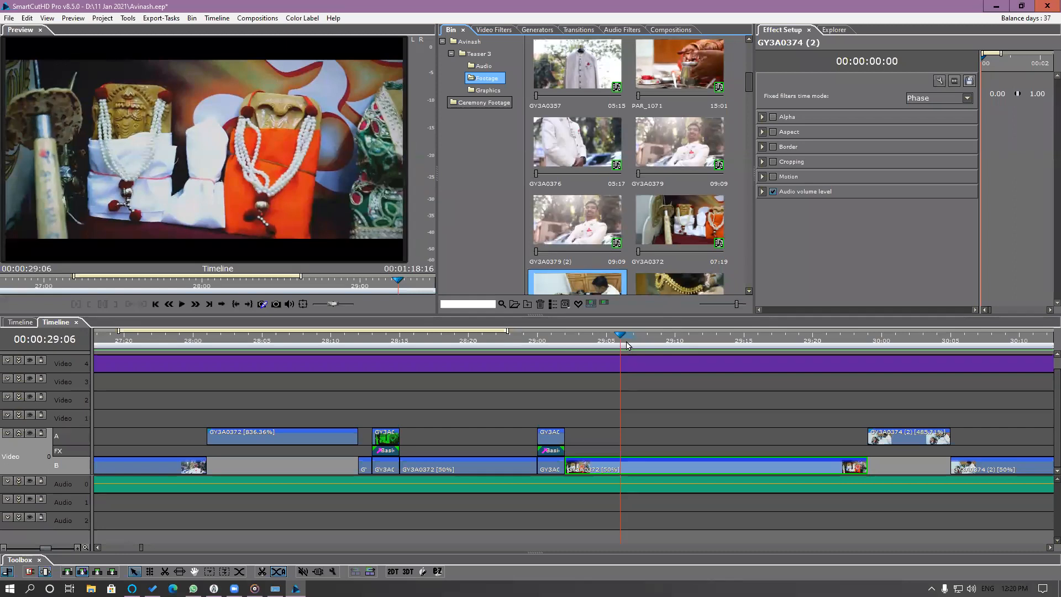
# Scrub through the stabilized GY3A0372 segment on the timeline and its source clip in the preview.
pyautogui.click(599, 341)
pyautogui.moveTo(600, 342); pyautogui.dragTo(638, 353)
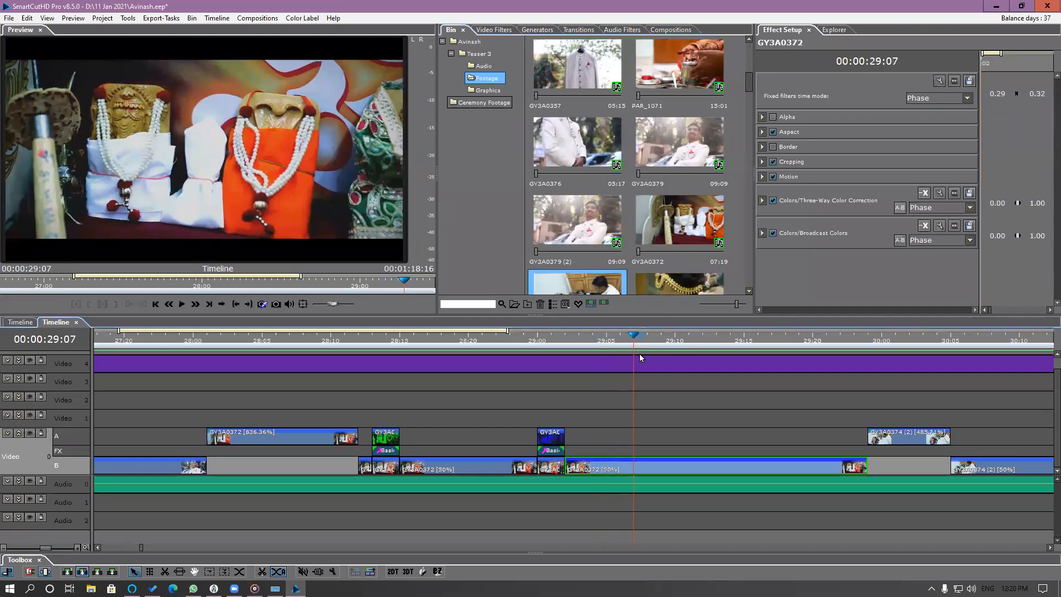
pyautogui.doubleClick(643, 472)
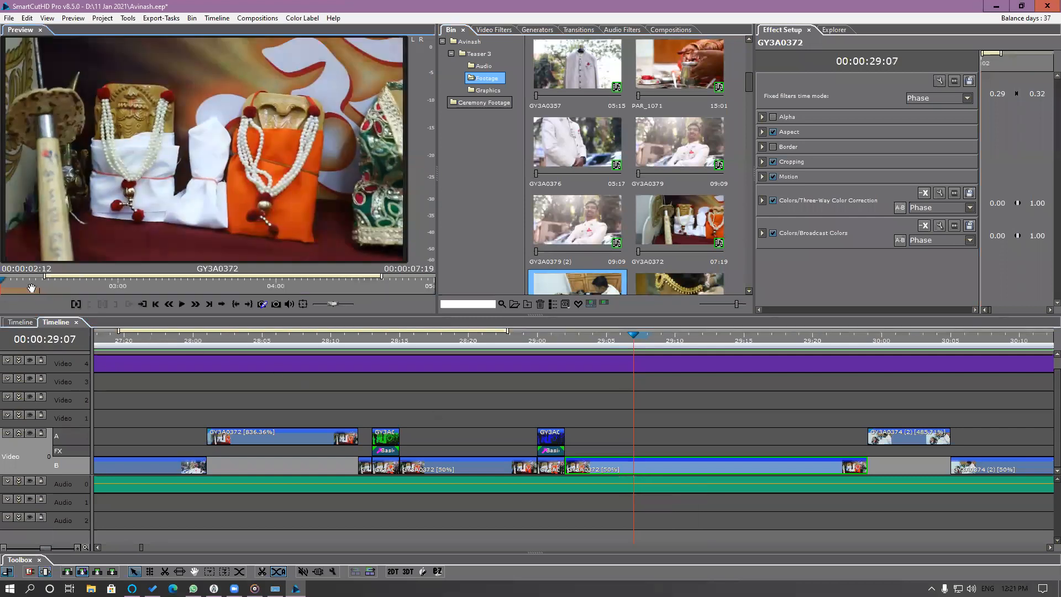
pyautogui.moveTo(22, 289); pyautogui.dragTo(329, 300)
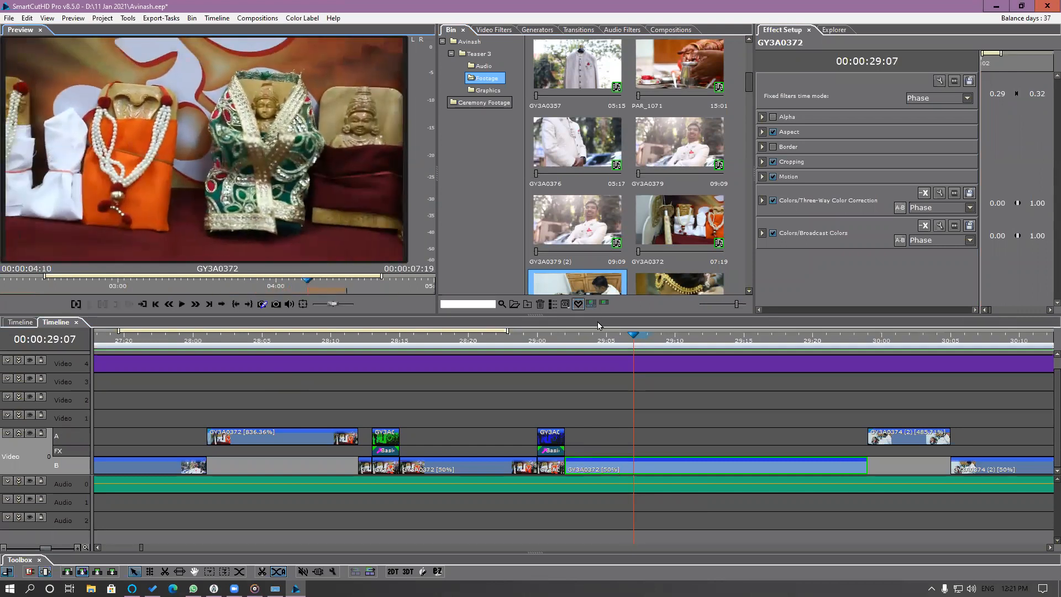
pyautogui.click(588, 341)
pyautogui.moveTo(564, 347); pyautogui.dragTo(484, 355)
# Return to the beginning of the teaser timeline and play it full screen.
pyautogui.scroll(-8, 483, 370)
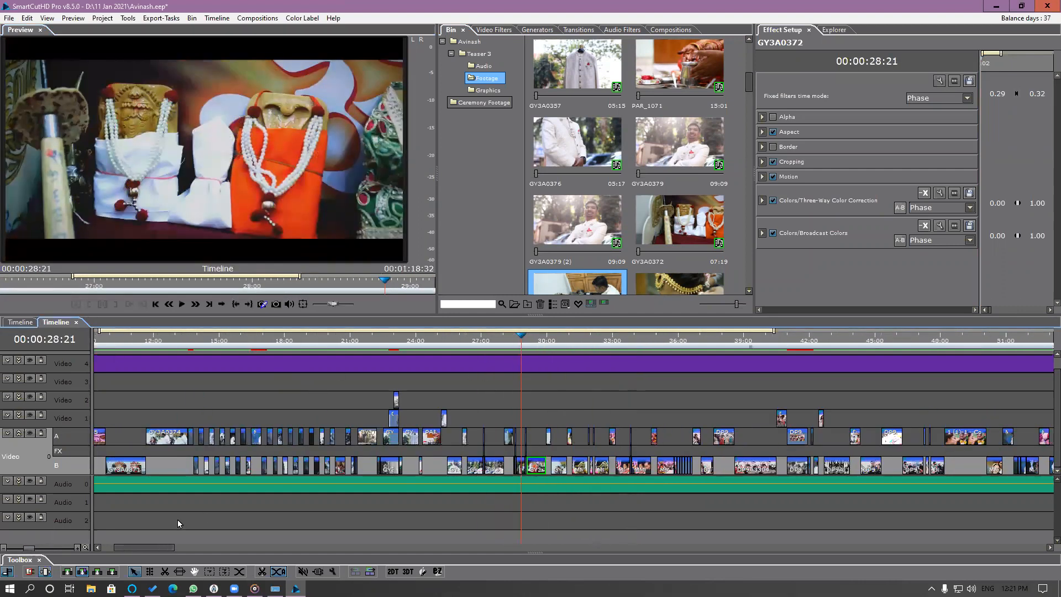
pyautogui.moveTo(151, 545); pyautogui.dragTo(88, 547)
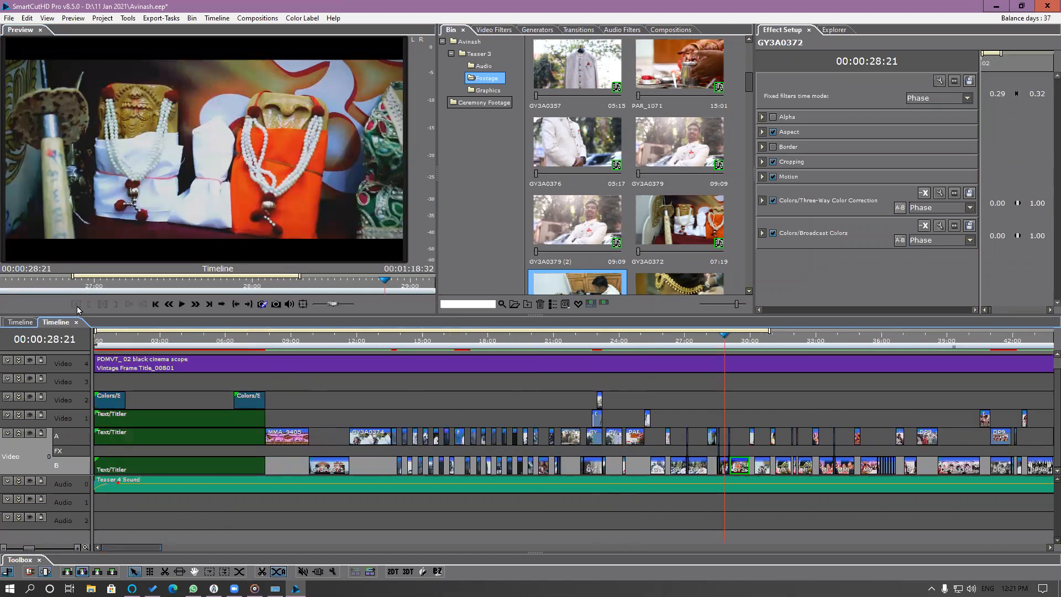
pyautogui.click(105, 341)
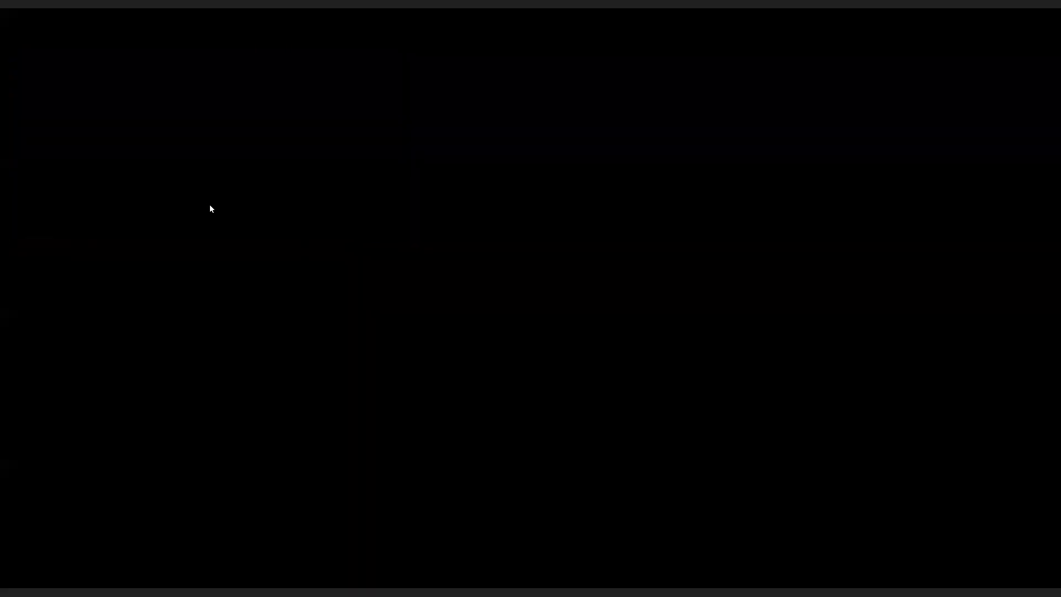